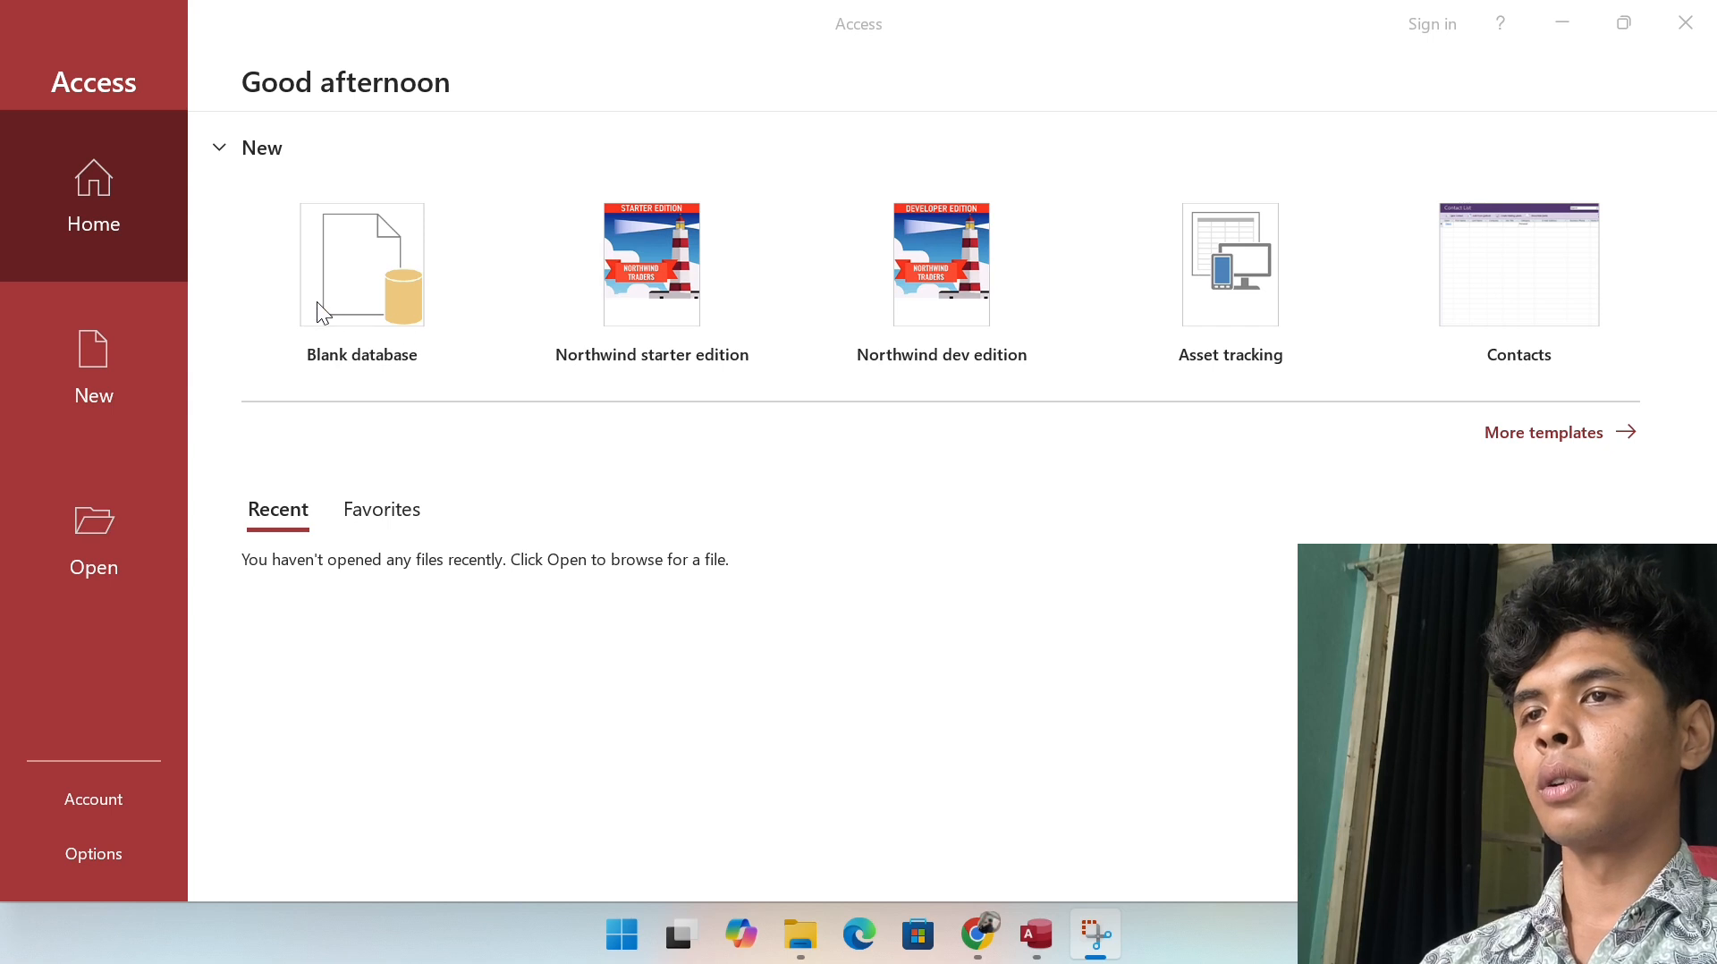
# Step: Create a blank database saved in the kuliah\fendi folder, opening with Table1
pyautogui.click(401, 235)
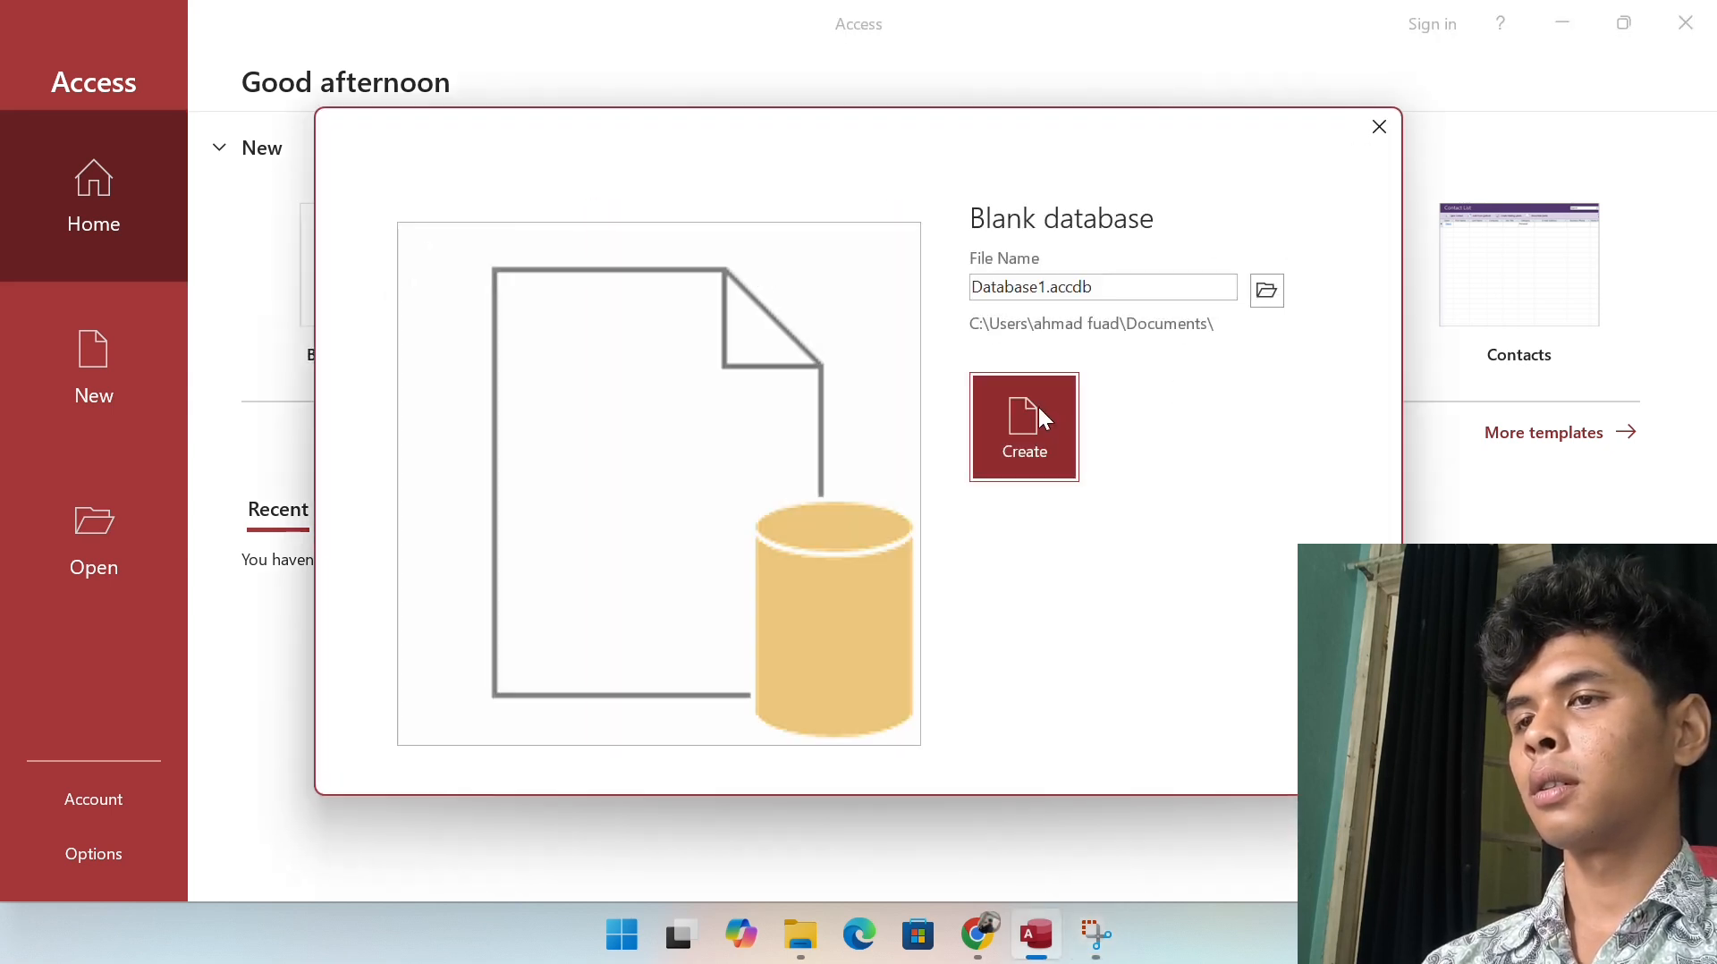
pyautogui.click(1266, 291)
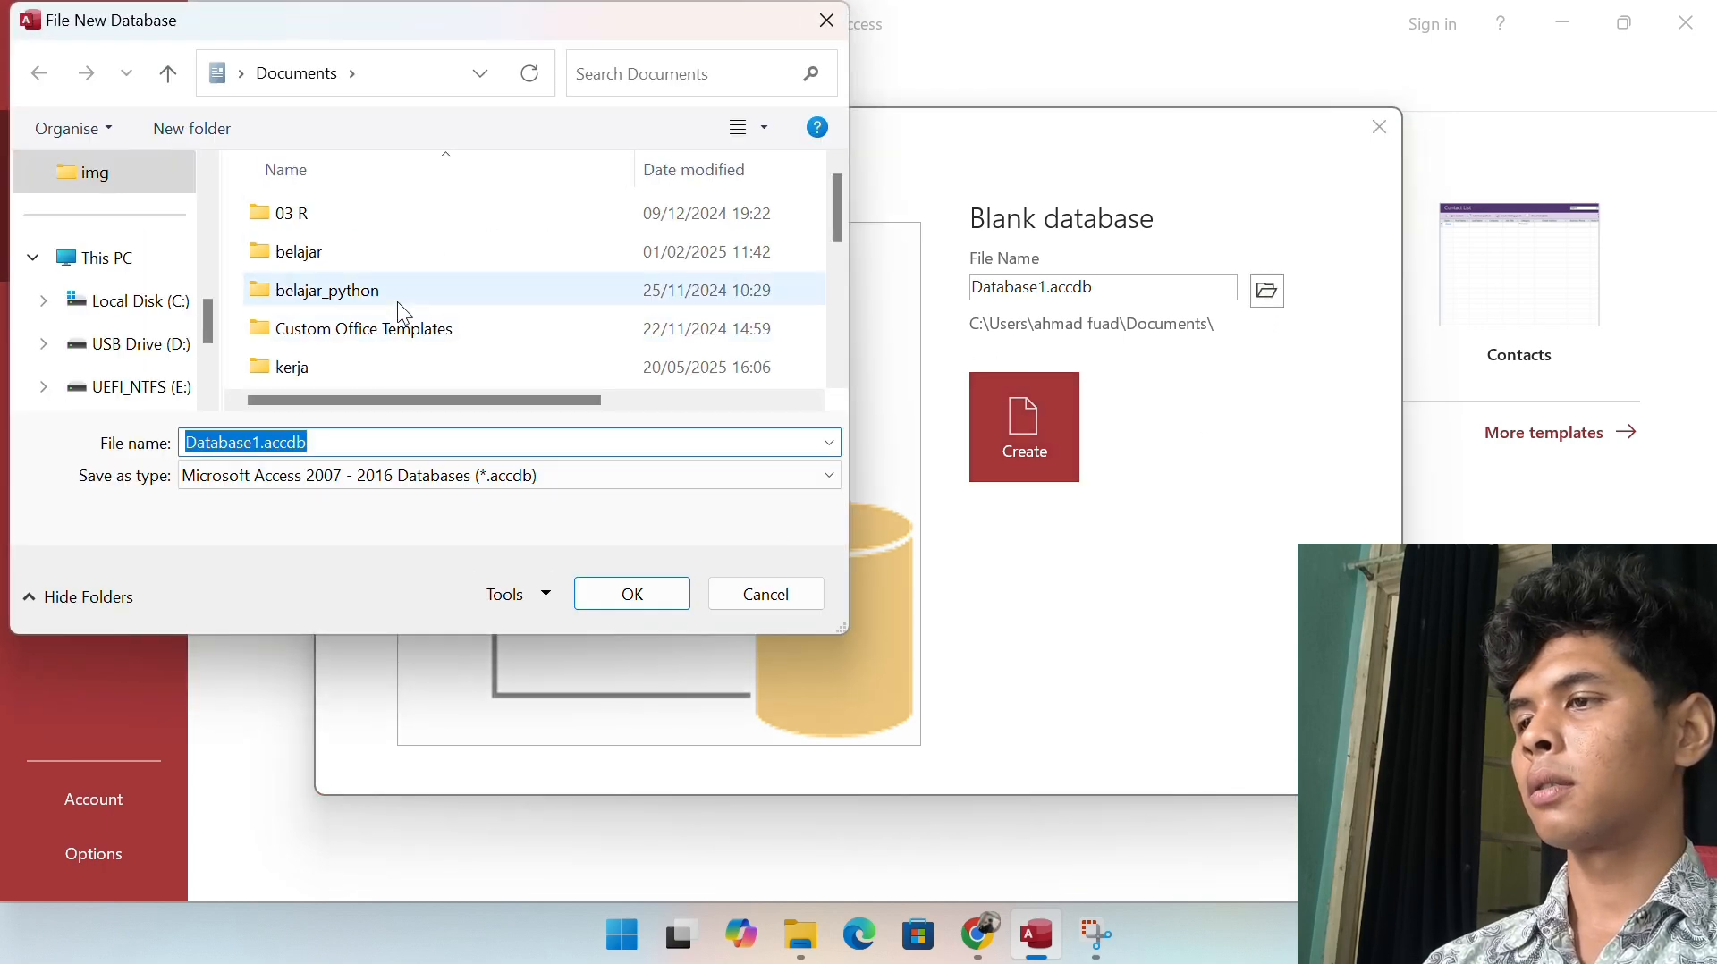
pyautogui.scroll(-2, 399, 304)
pyautogui.doubleClick(410, 255)
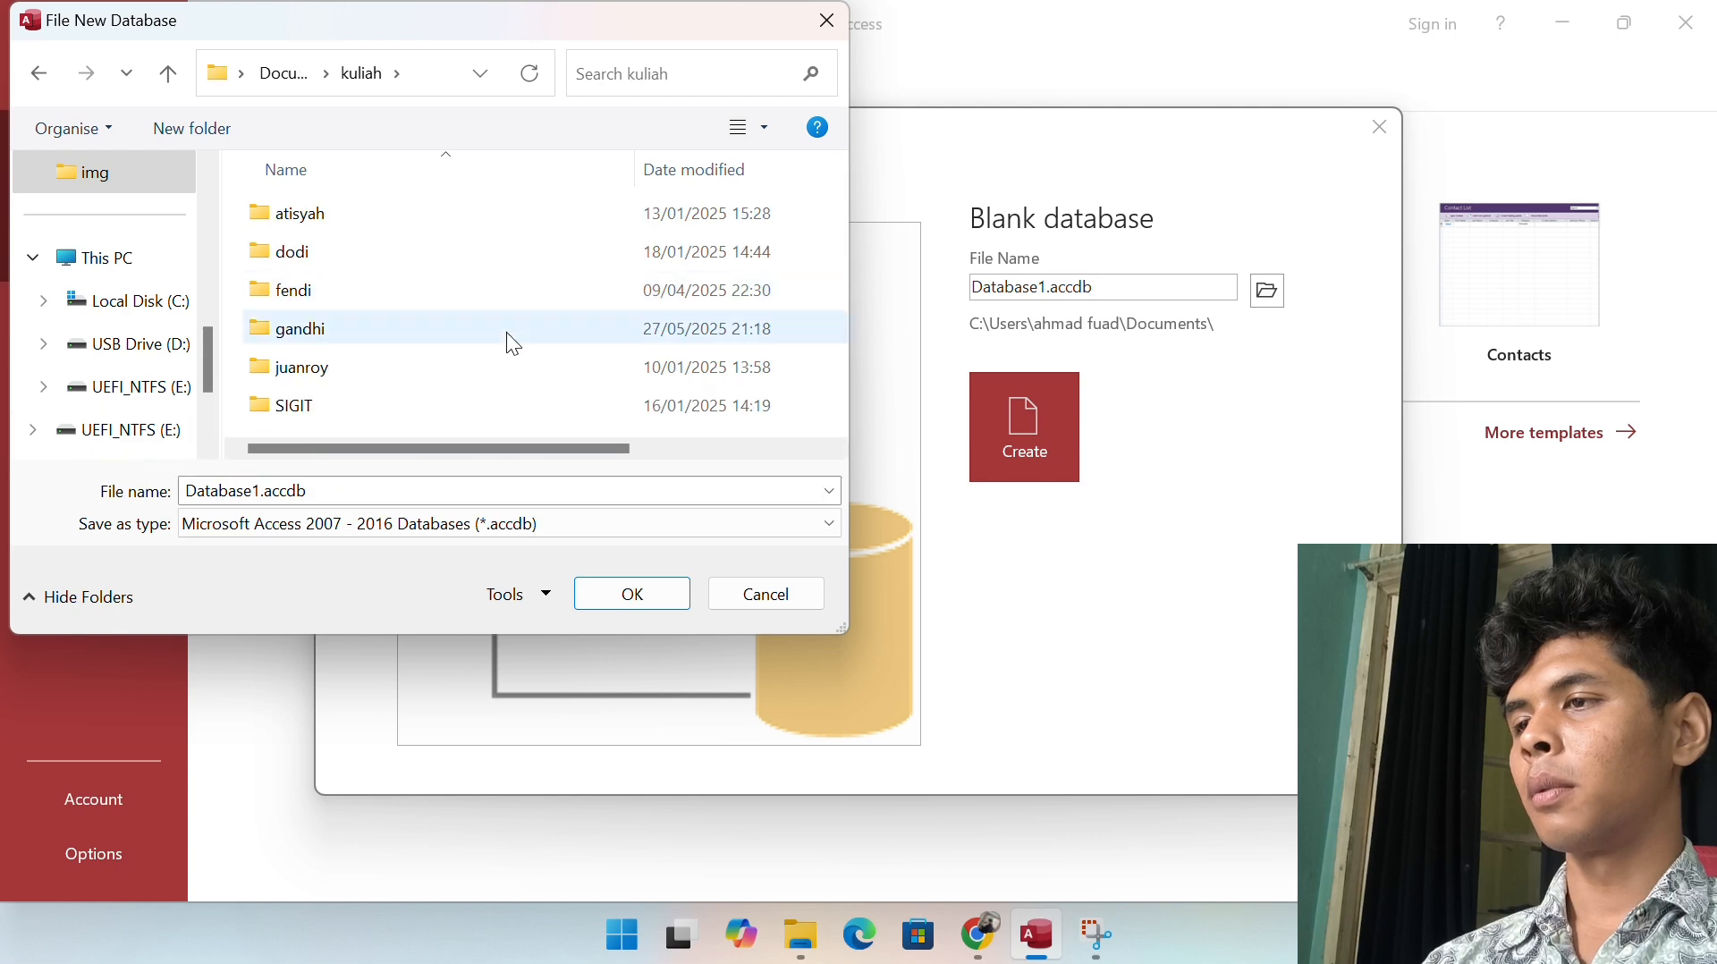
pyautogui.doubleClick(481, 288)
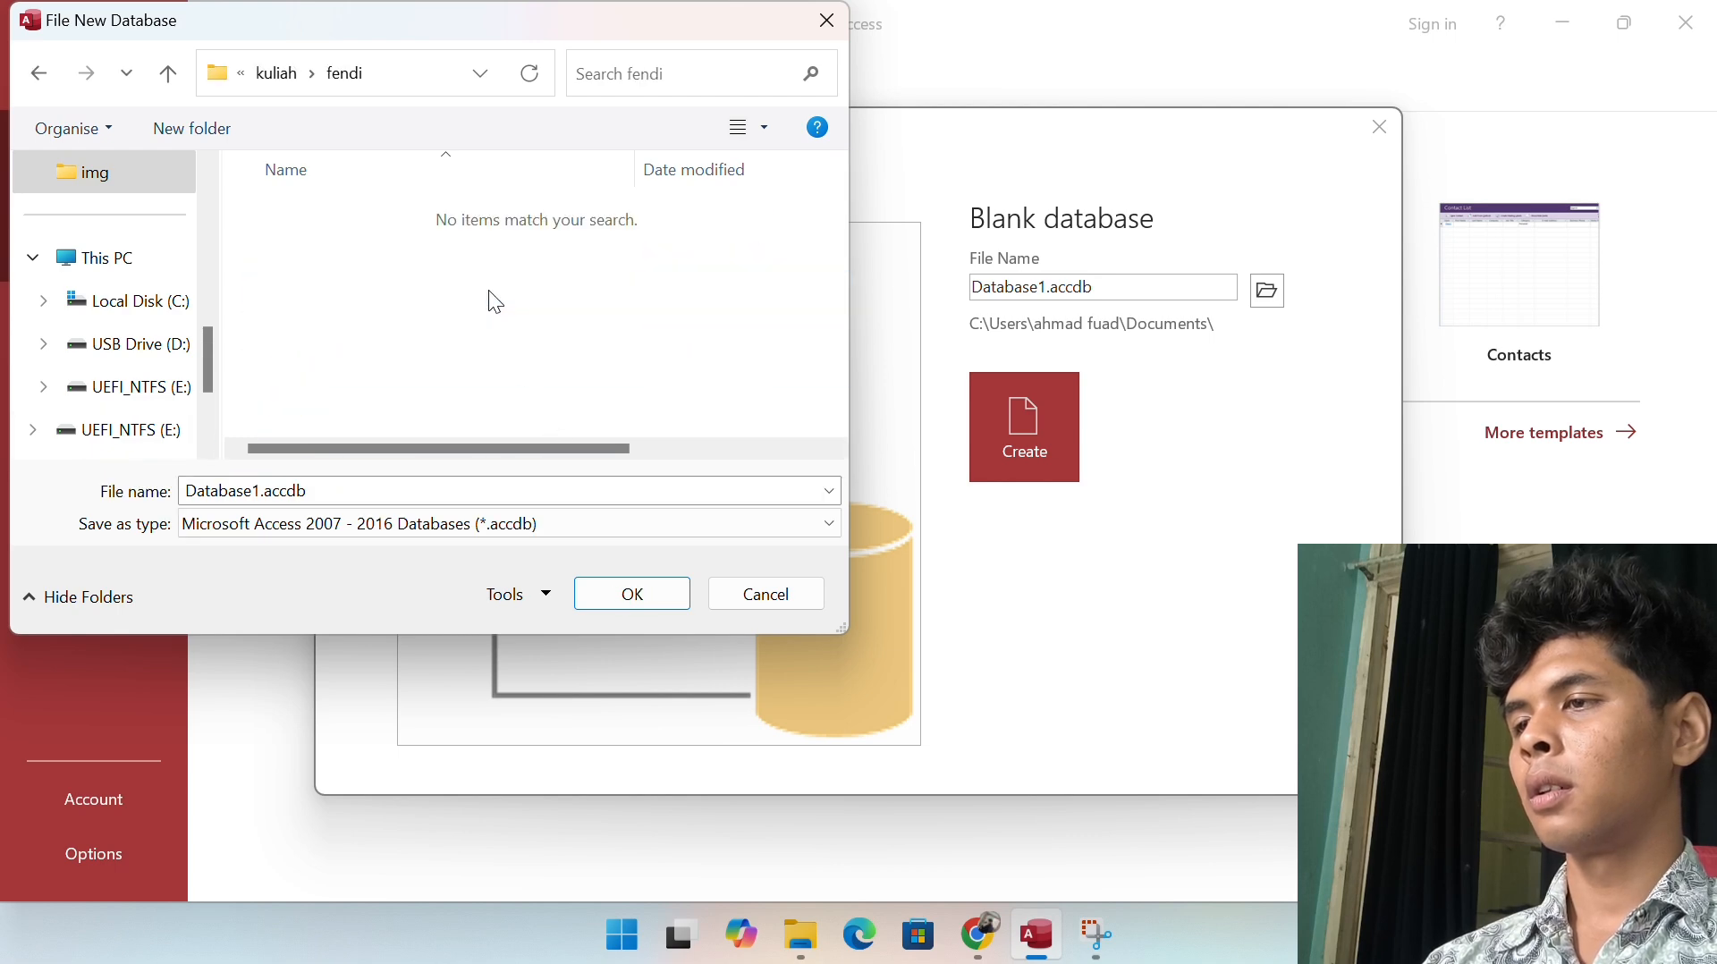
pyautogui.click(646, 599)
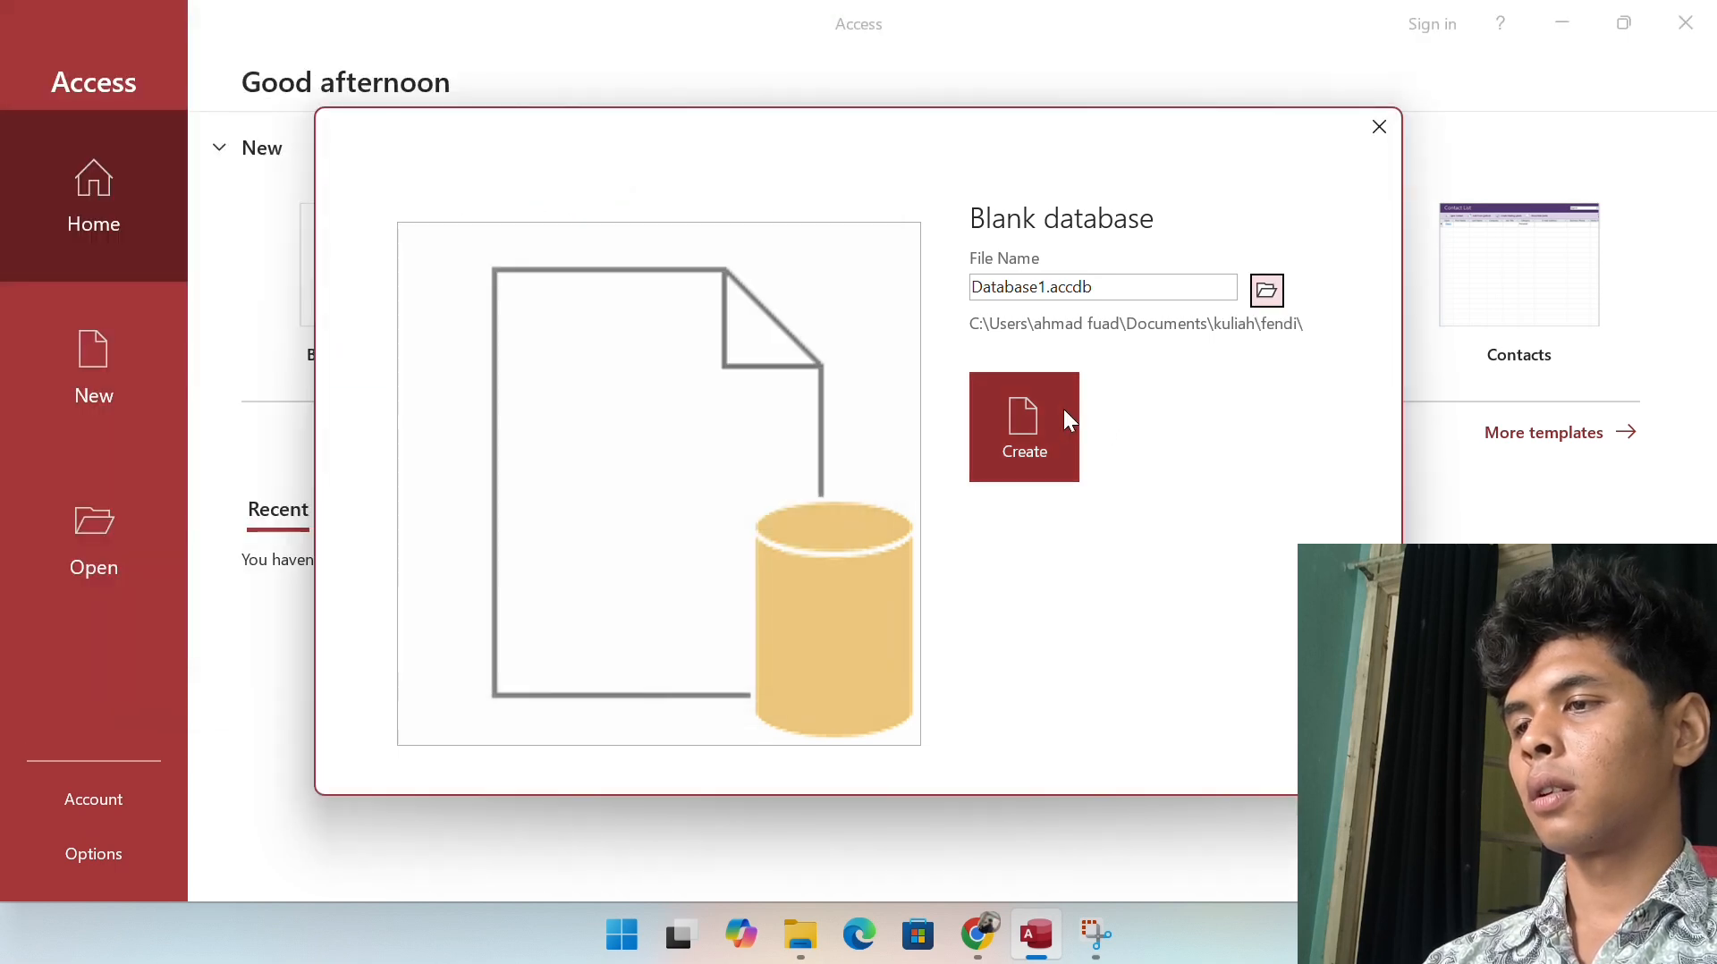
pyautogui.click(1042, 420)
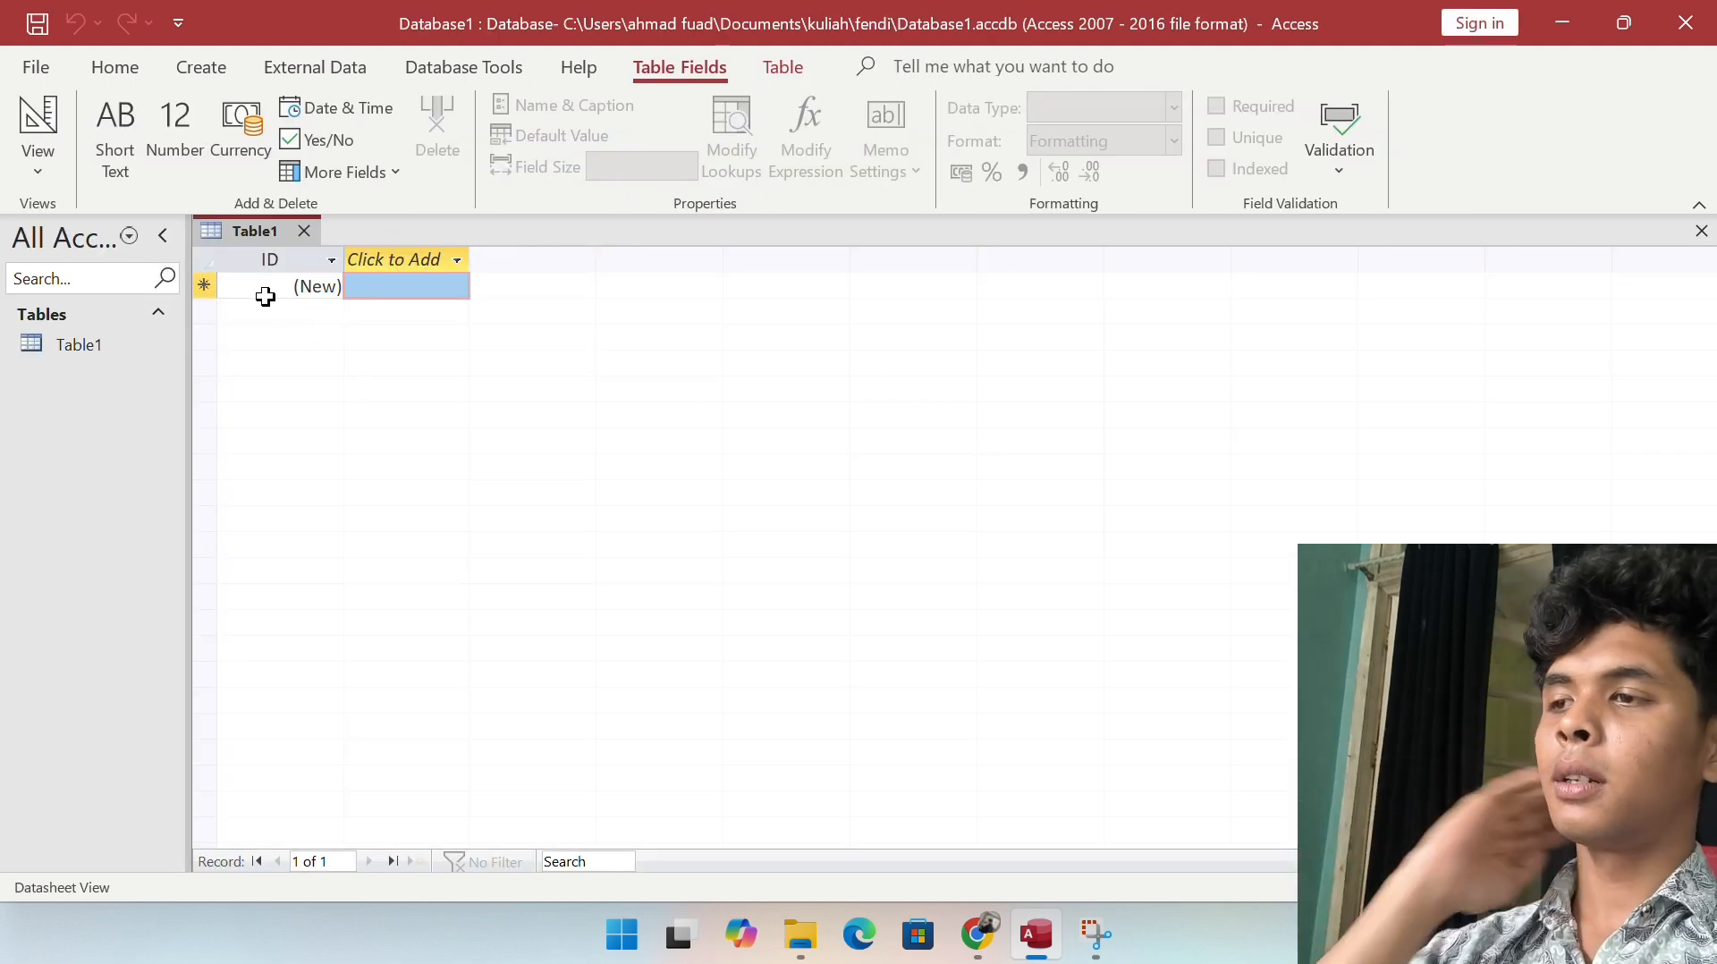
# Step: Switch Table1 to Design View, saving it as 'Data Mahasiswa'
pyautogui.rightClick(41, 153)
pyautogui.click(41, 155)
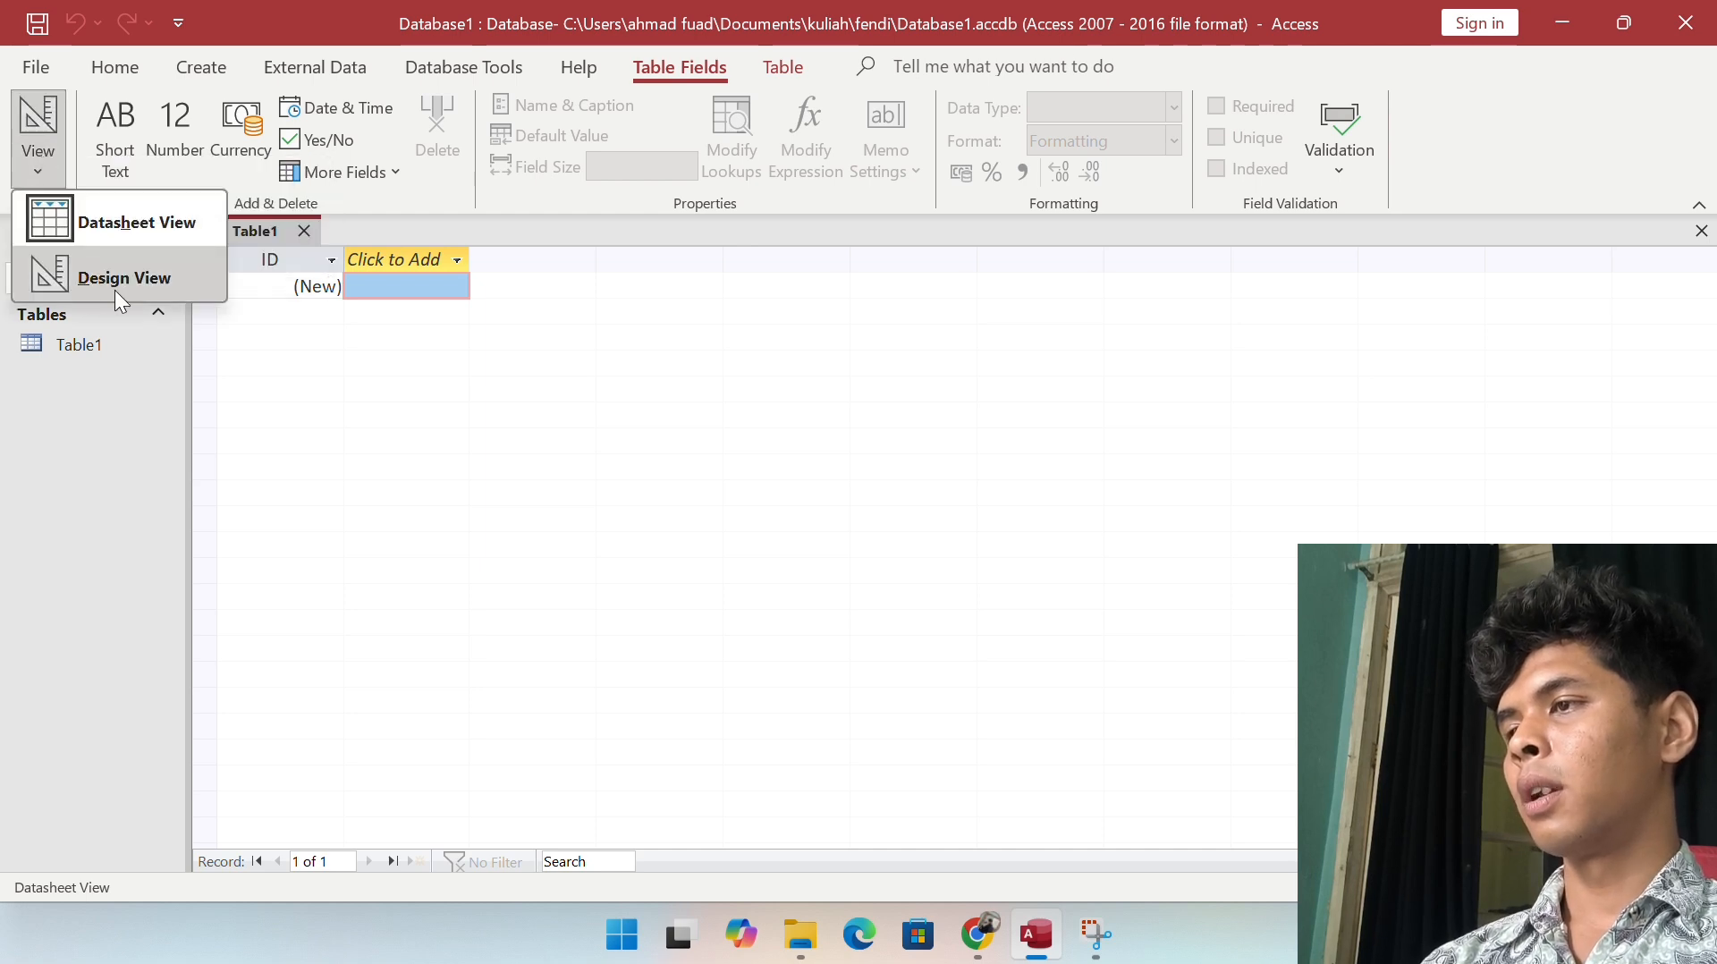
pyautogui.click(125, 280)
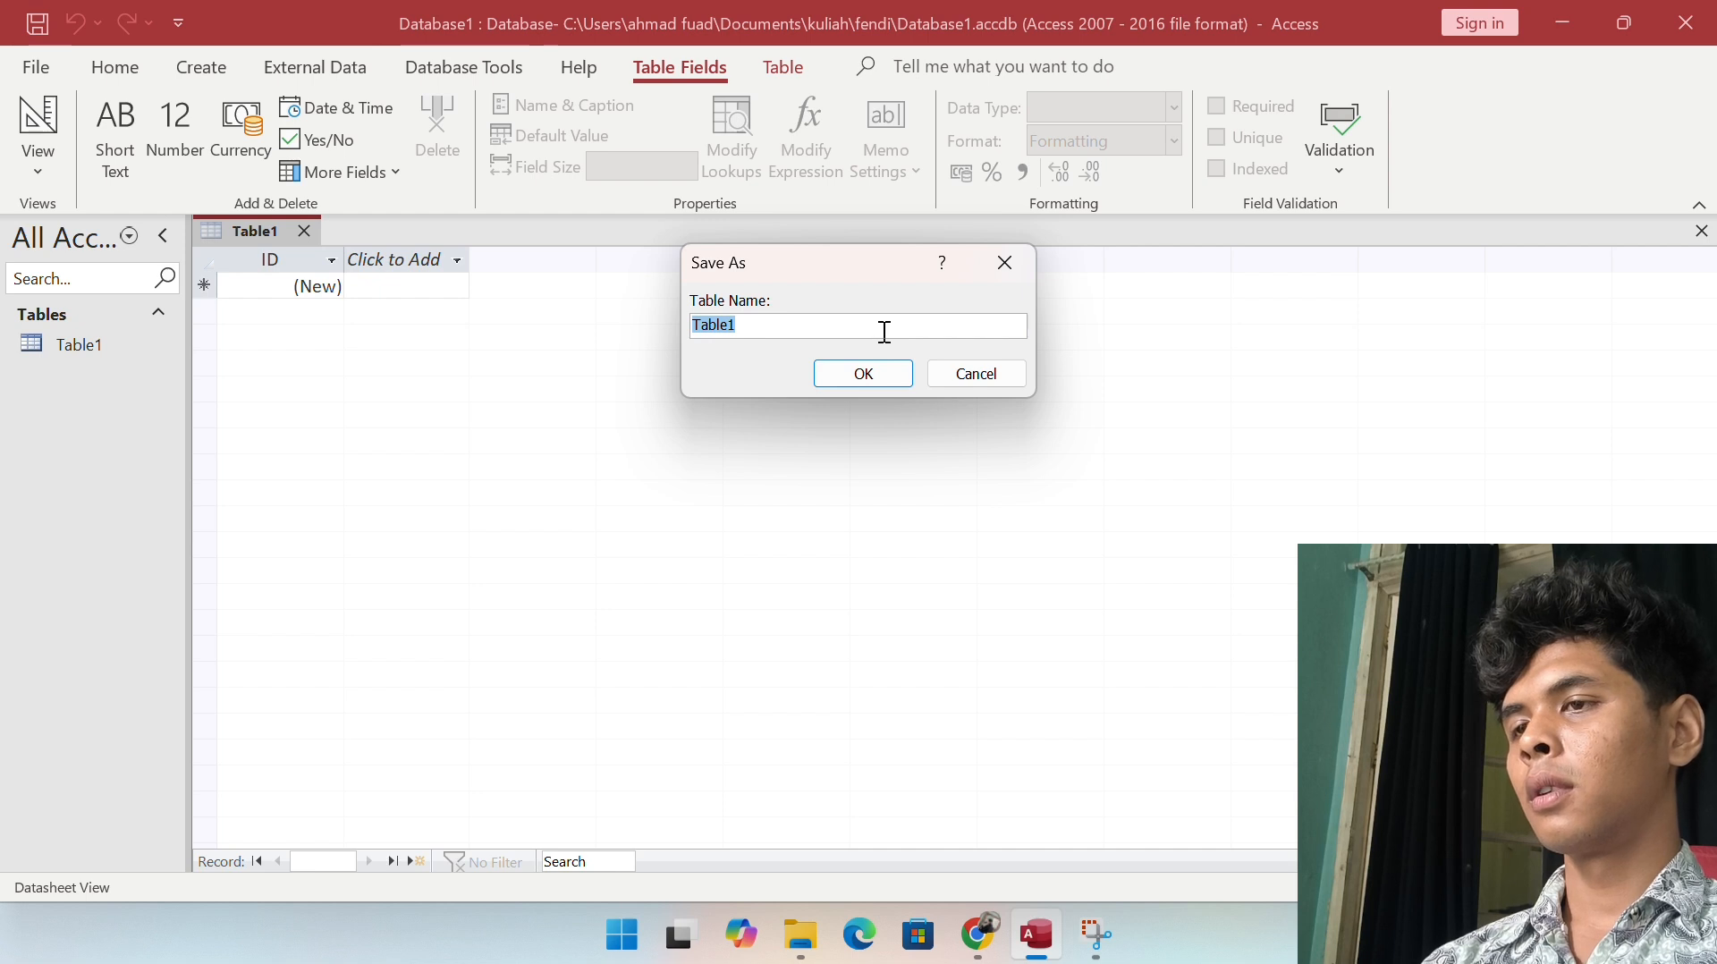
pyautogui.write('Data ')
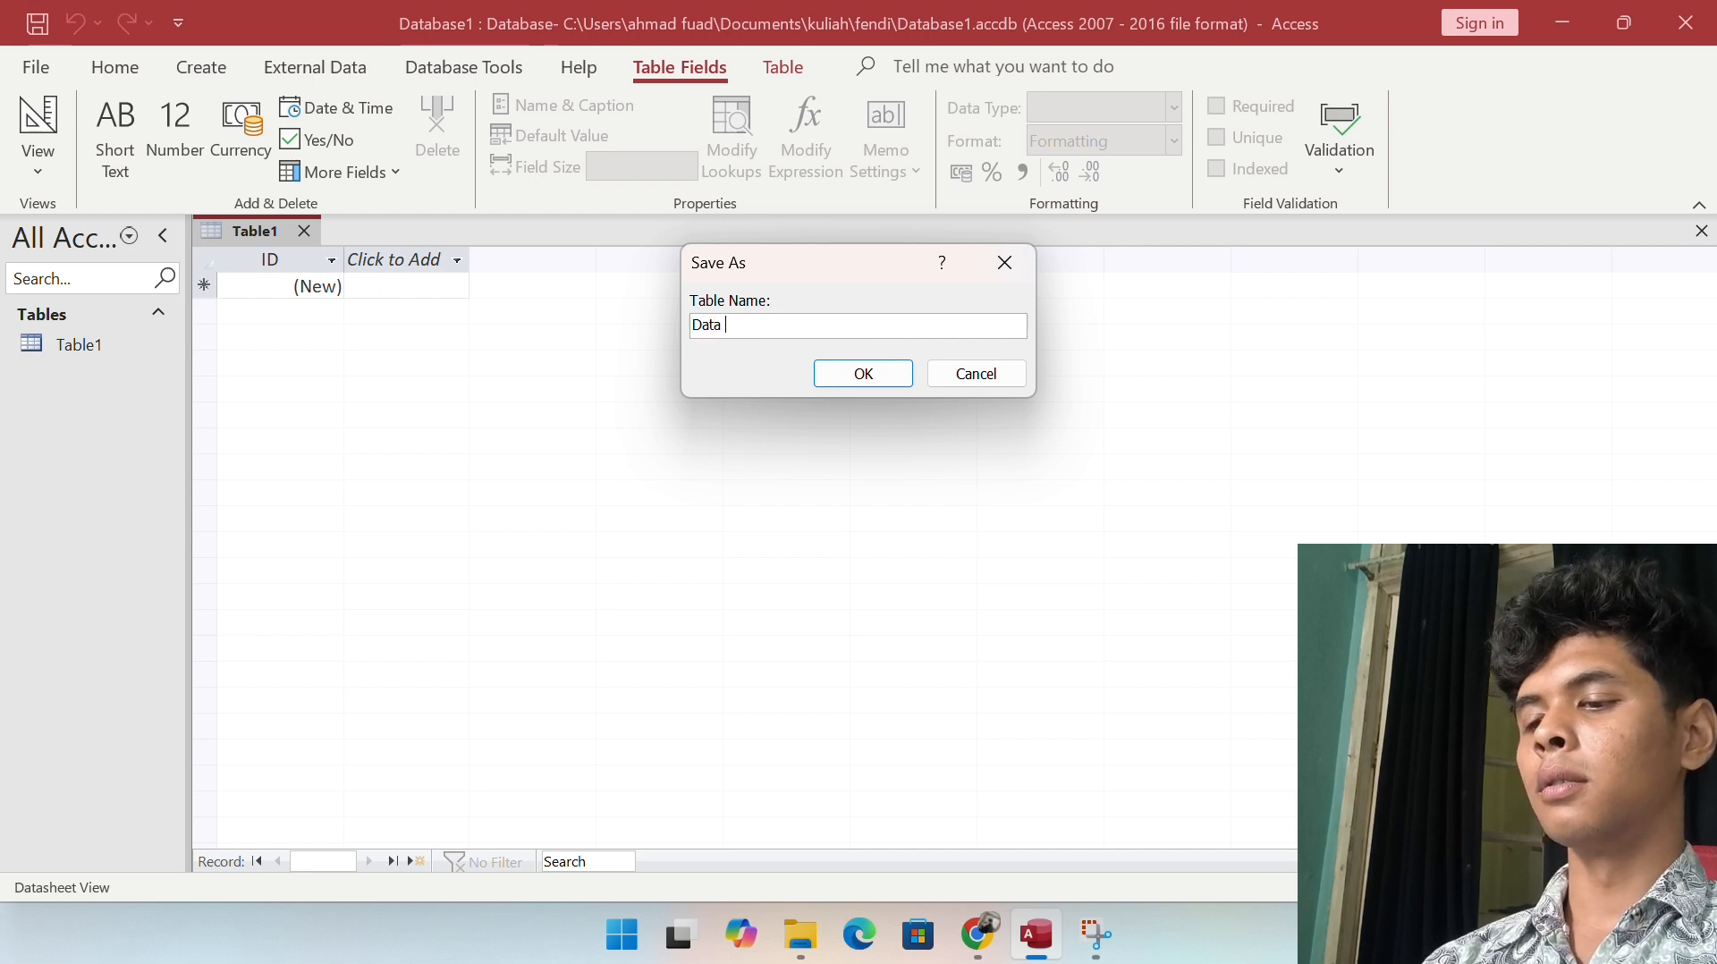
pyautogui.write('m')
pyautogui.press('BackSpace')
pyautogui.write('Mahasis')
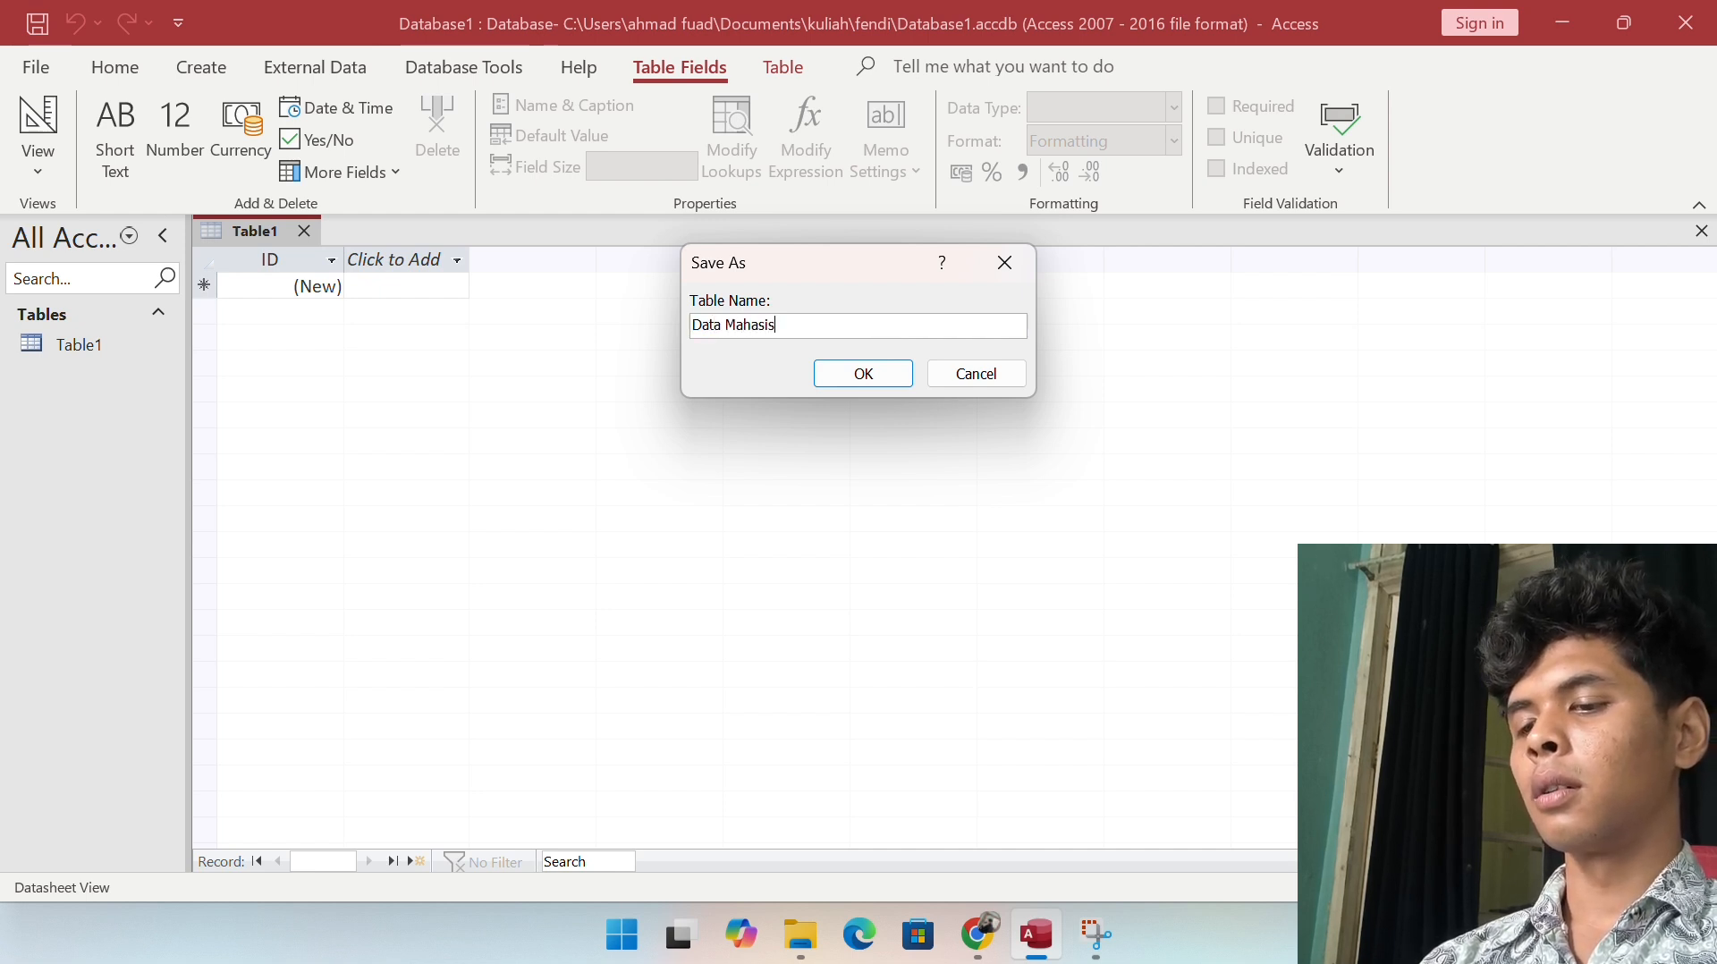
pyautogui.write('wa')
pyautogui.press('Return')
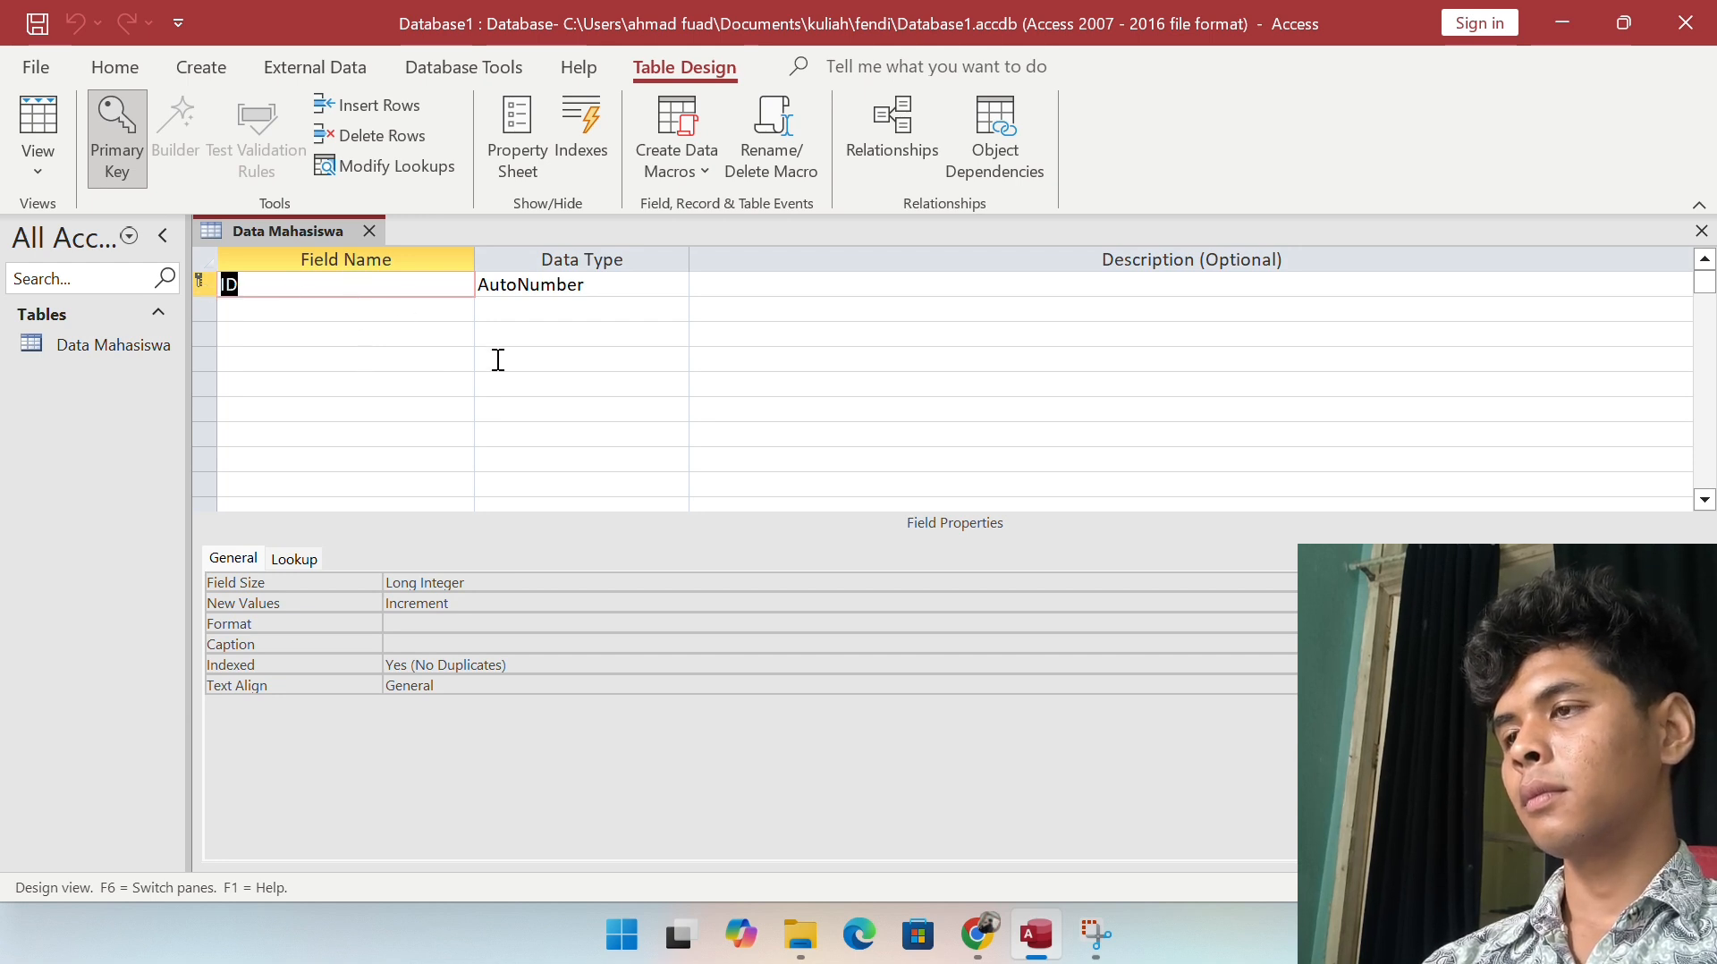
# Step: Rename the ID field to NPM and set its data type to Number
pyautogui.write('NPM')
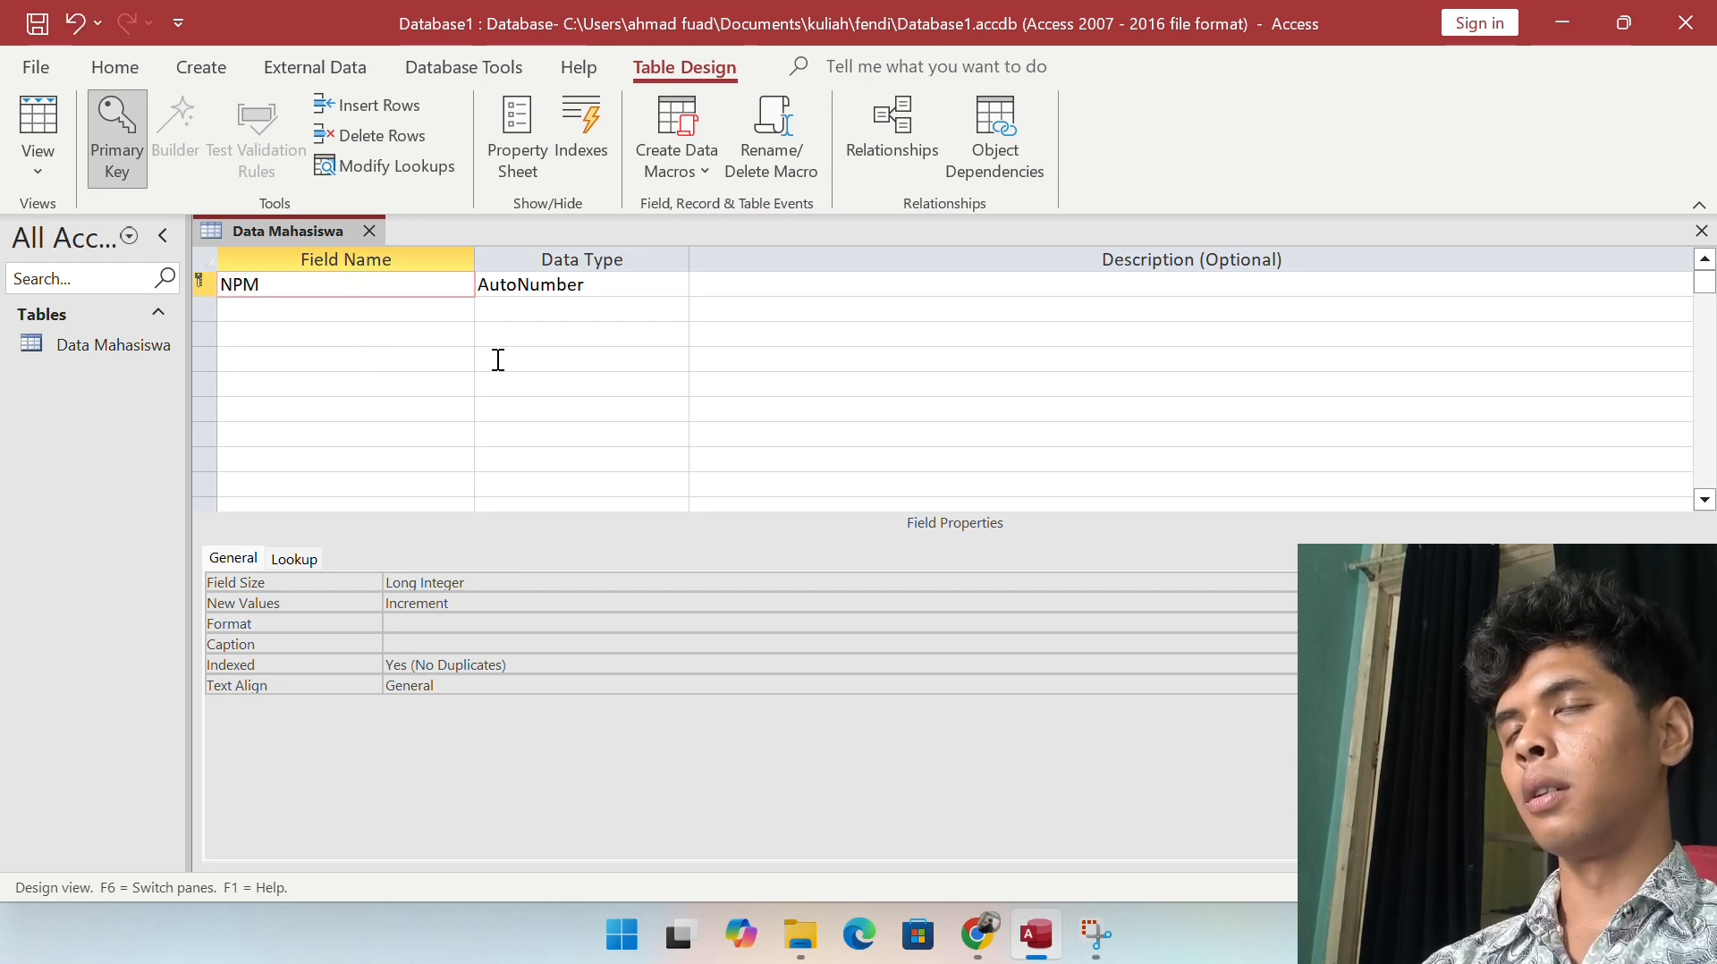
pyautogui.press('Tab')
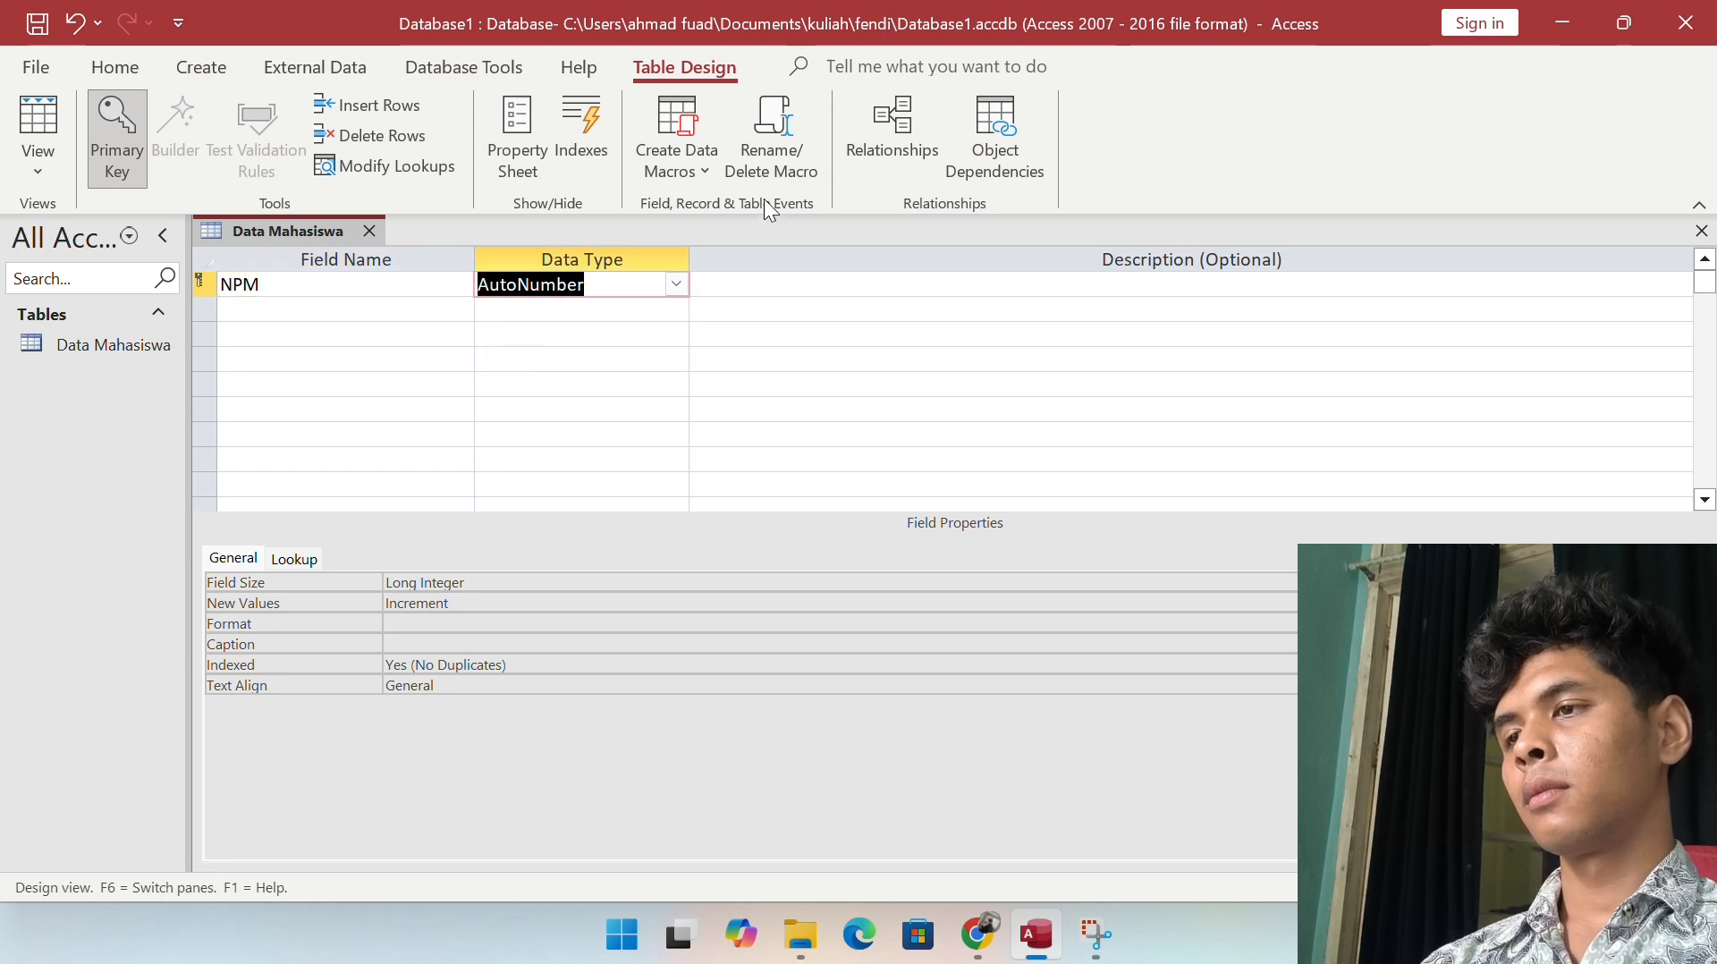
pyautogui.click(675, 284)
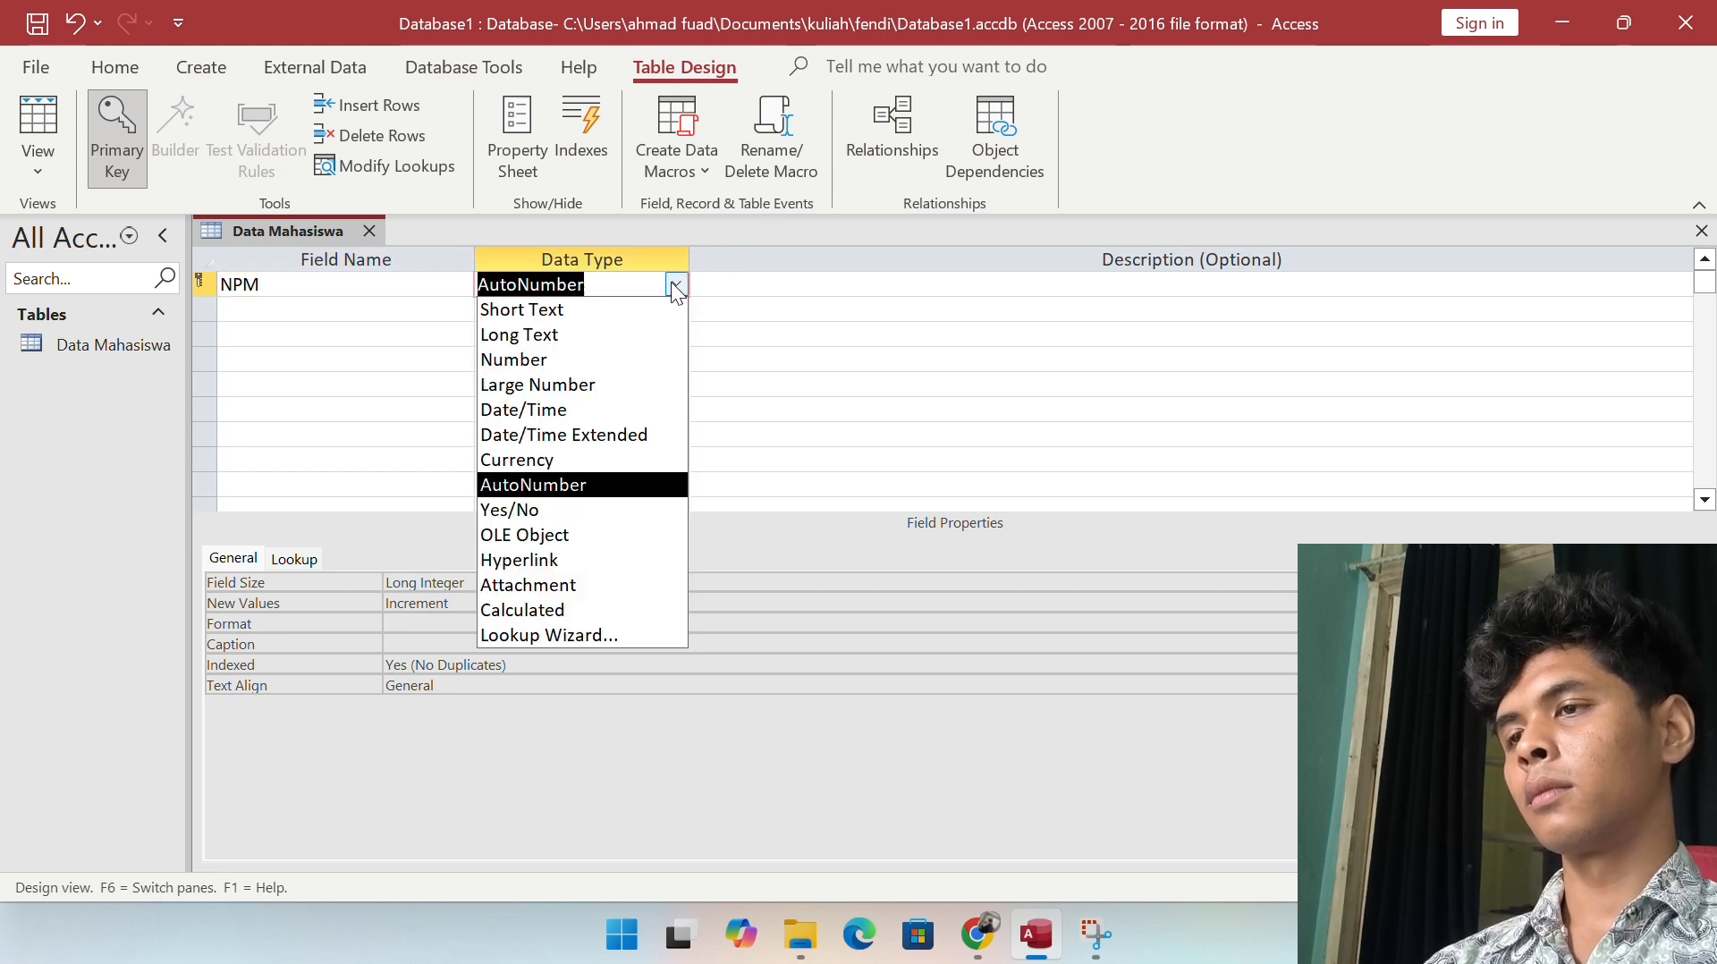
pyautogui.click(619, 363)
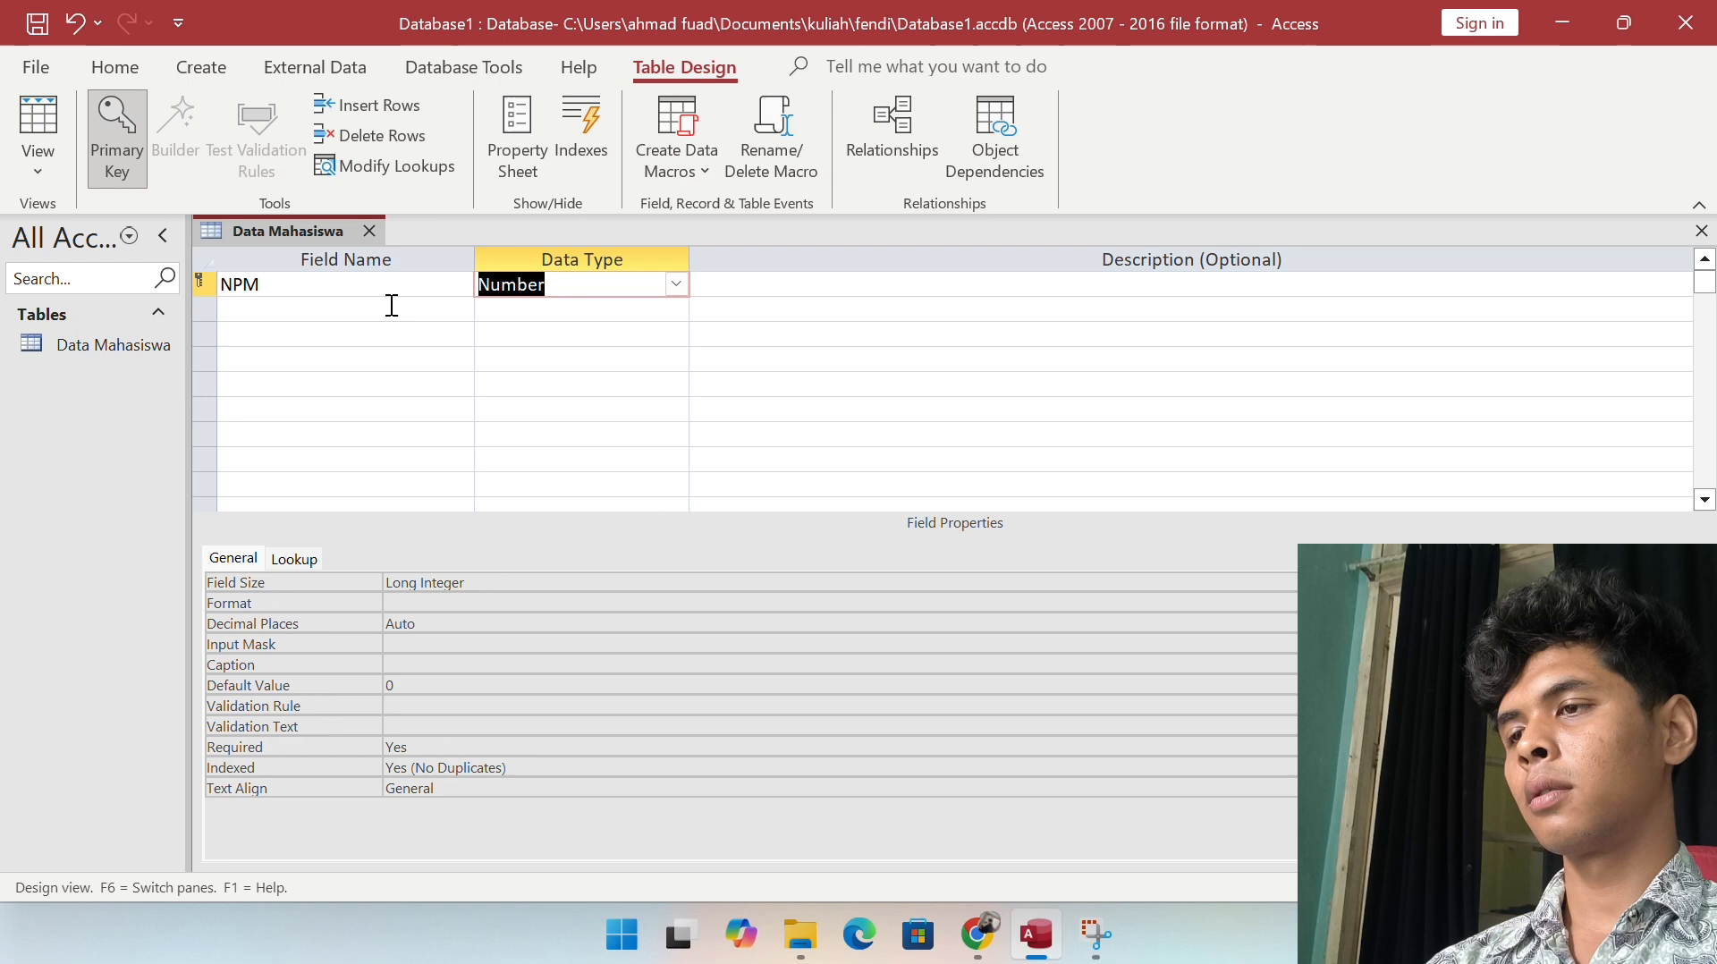
# Step: Add NAMA and TEMPAT LAHIR fields, both as Short Text
pyautogui.click(286, 308)
pyautogui.write('NAMA')
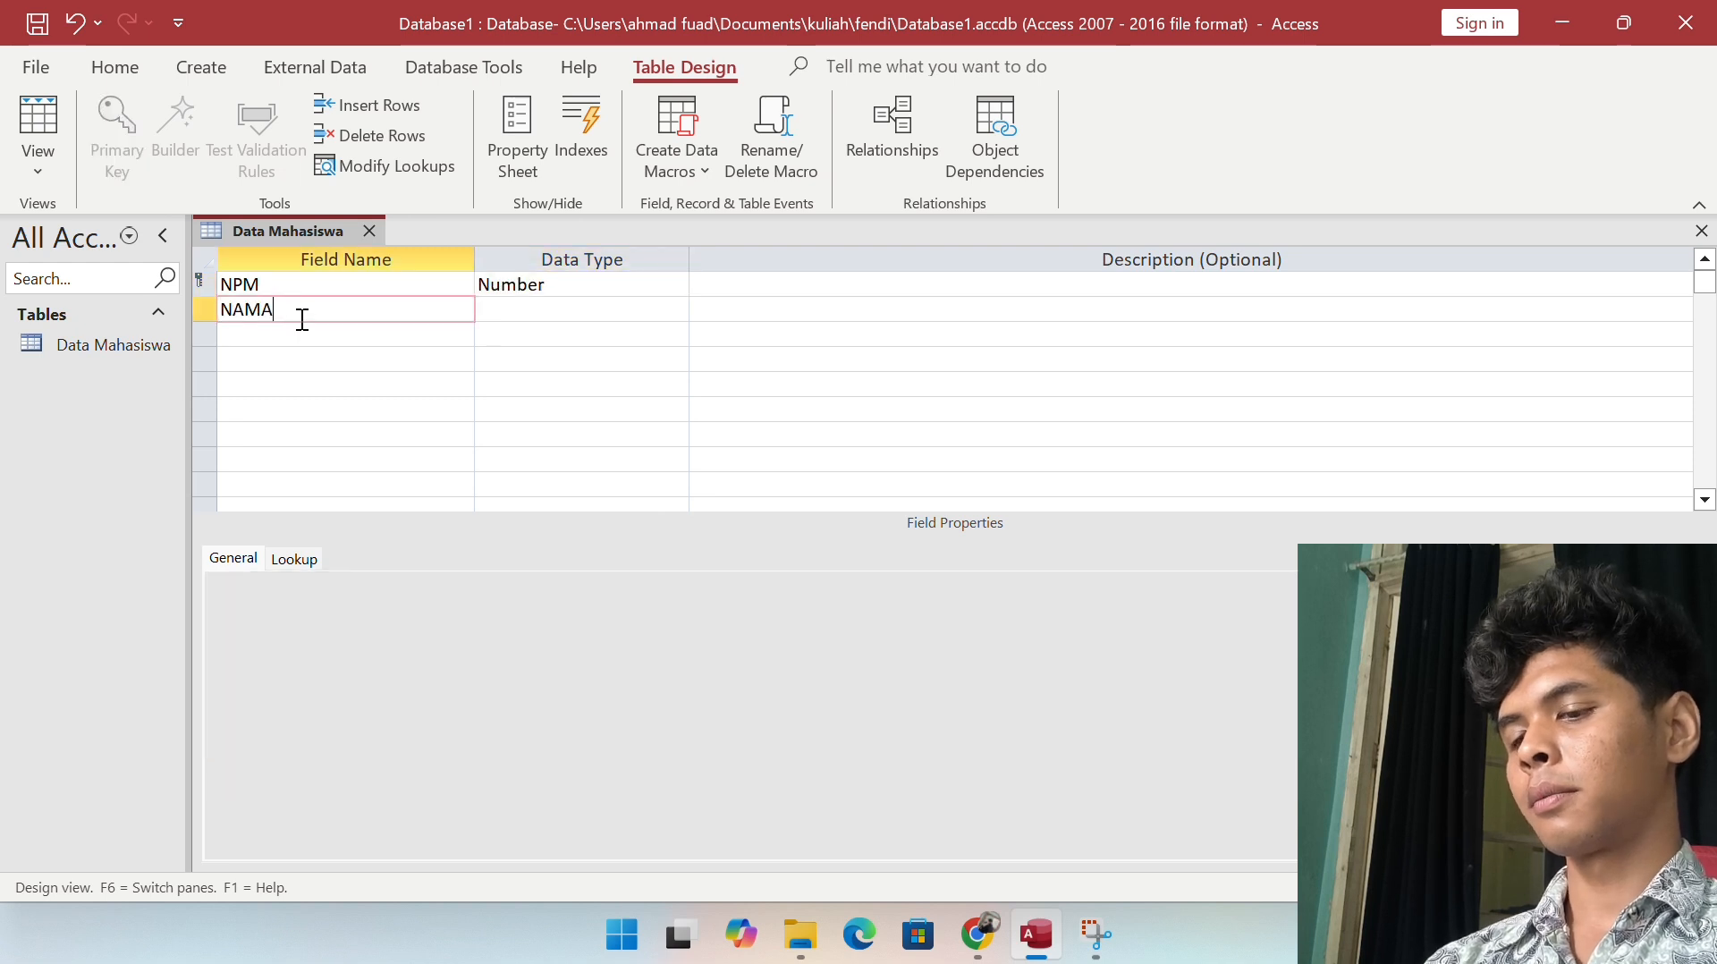
pyautogui.press('Tab')
pyautogui.press('Tab')
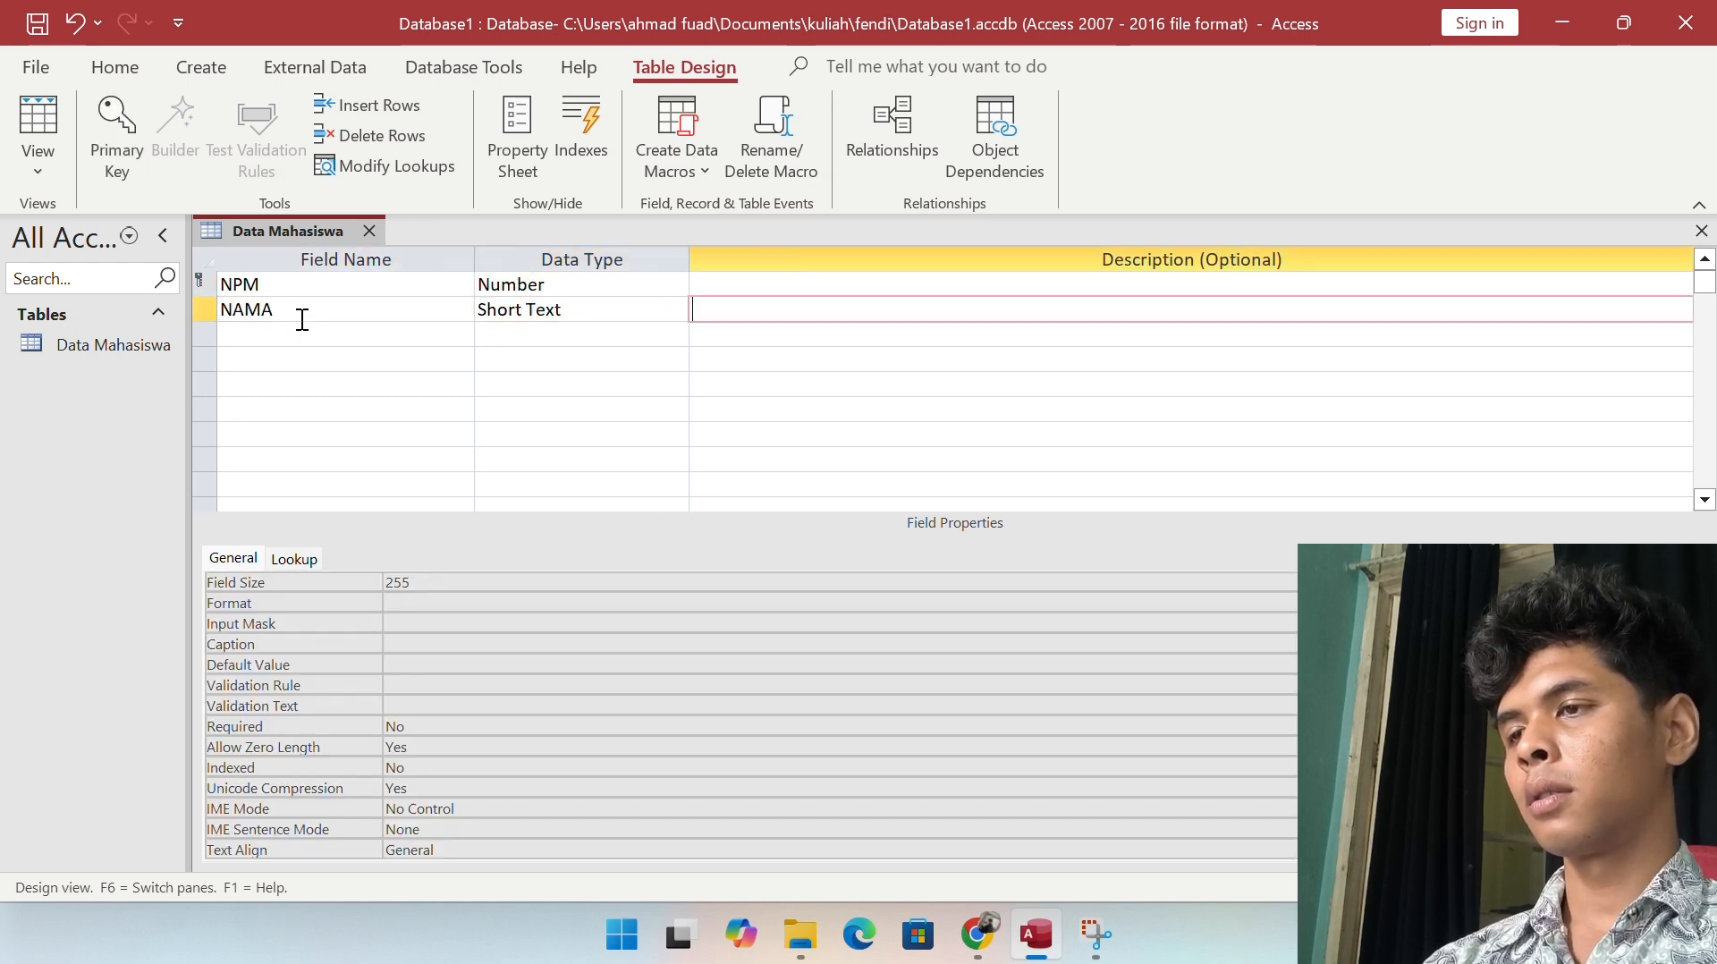
pyautogui.click(303, 334)
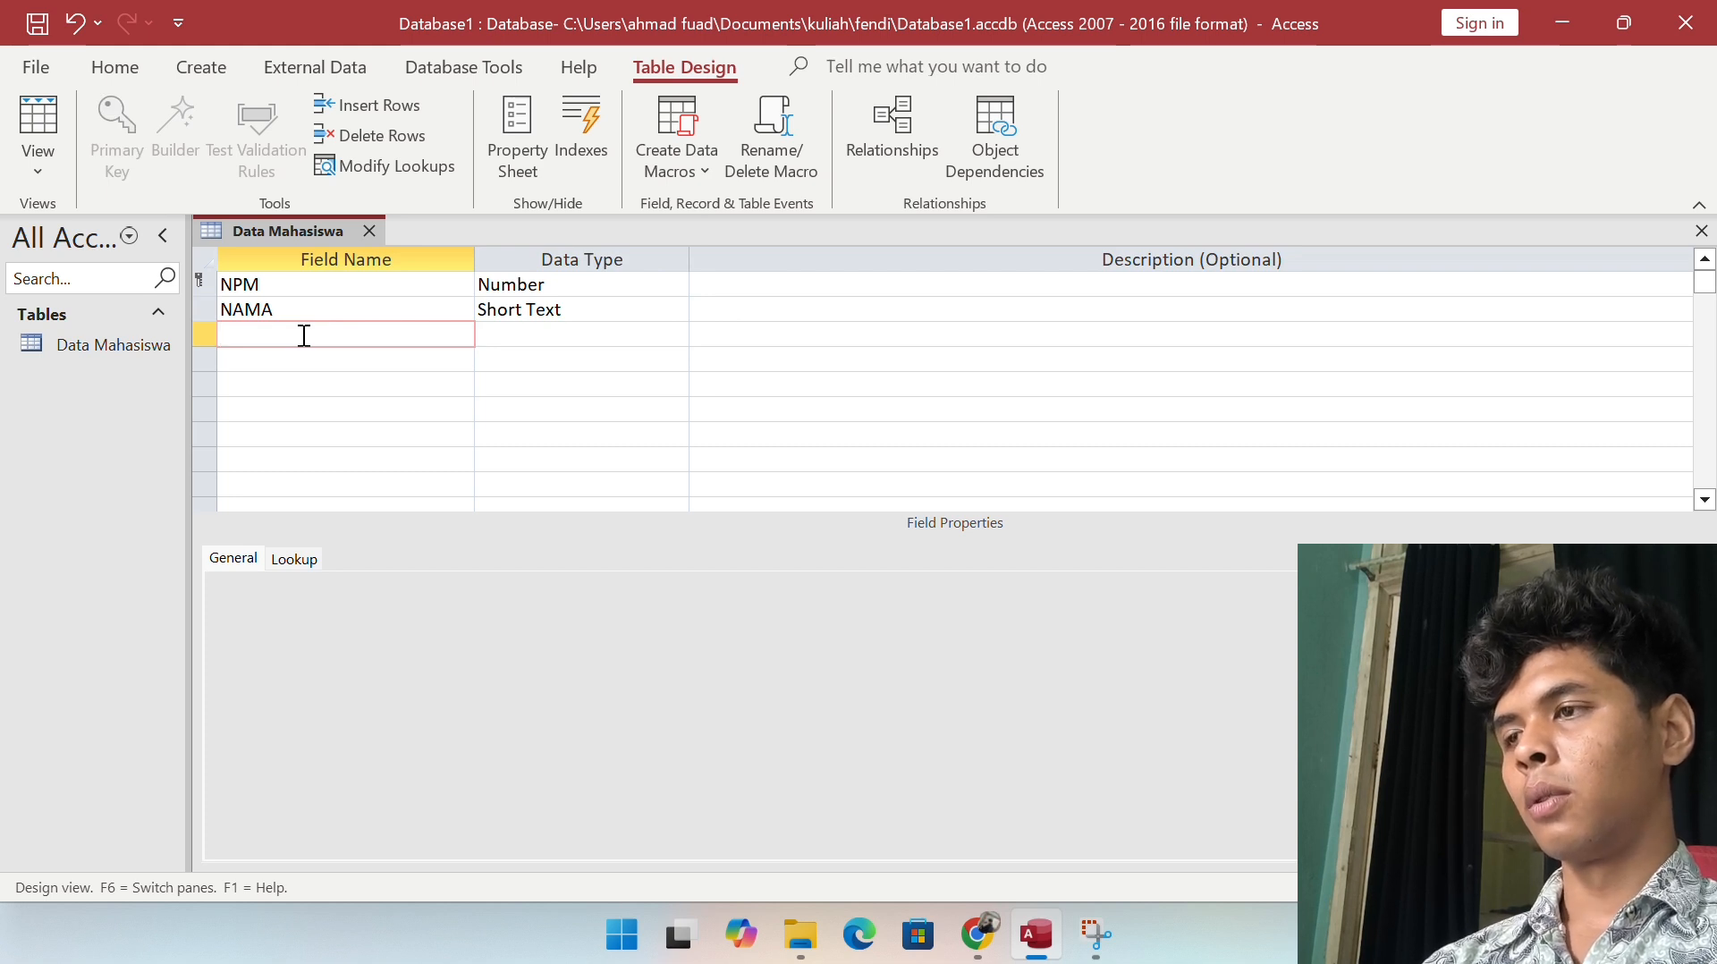
pyautogui.write('T')
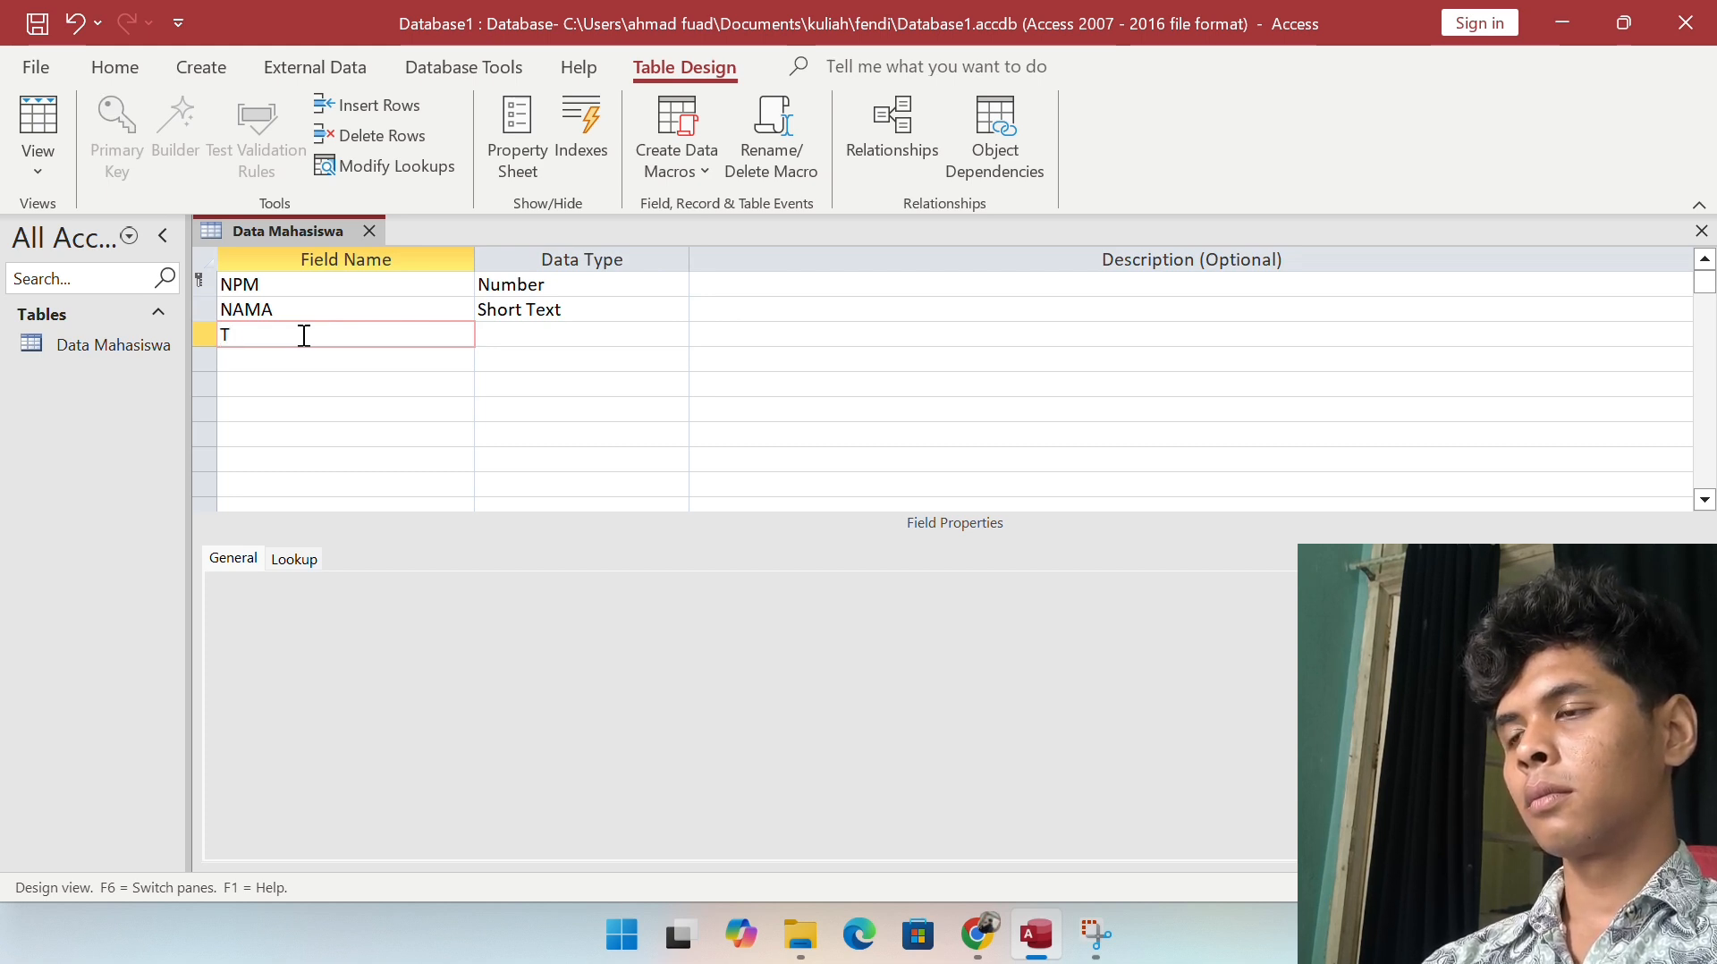
pyautogui.write('e')
pyautogui.press('BackSpace')
pyautogui.press('BackSpace')
pyautogui.write('TEMPA')
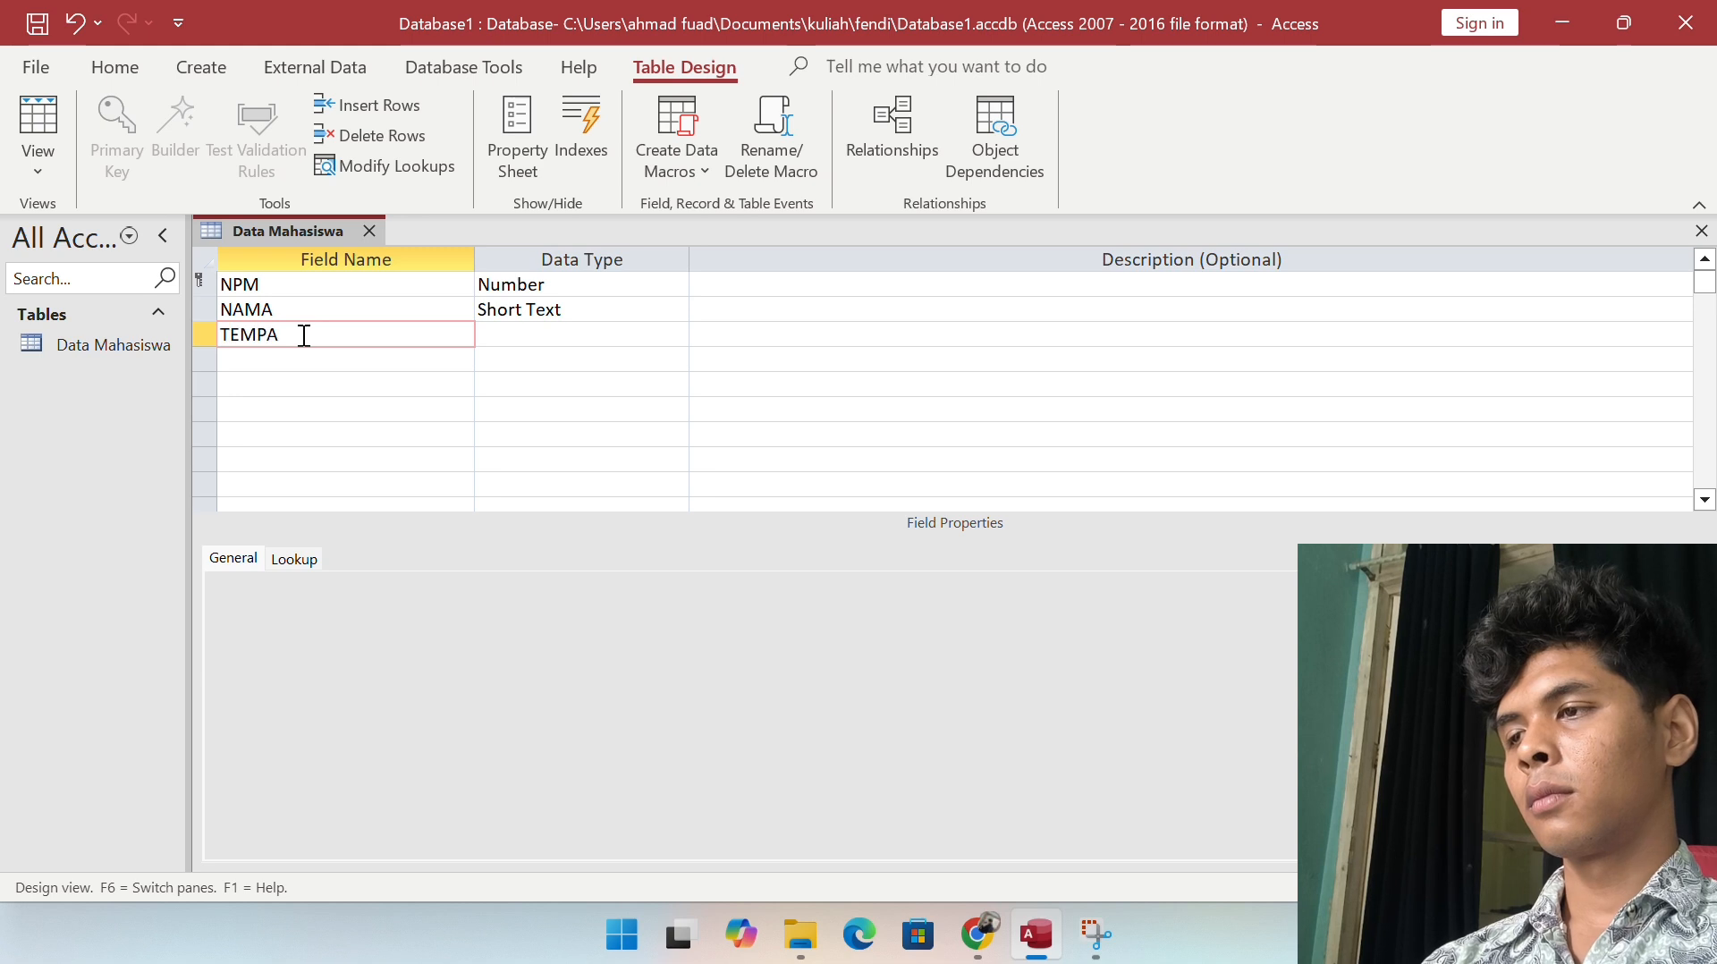
pyautogui.write('T TANGGAL')
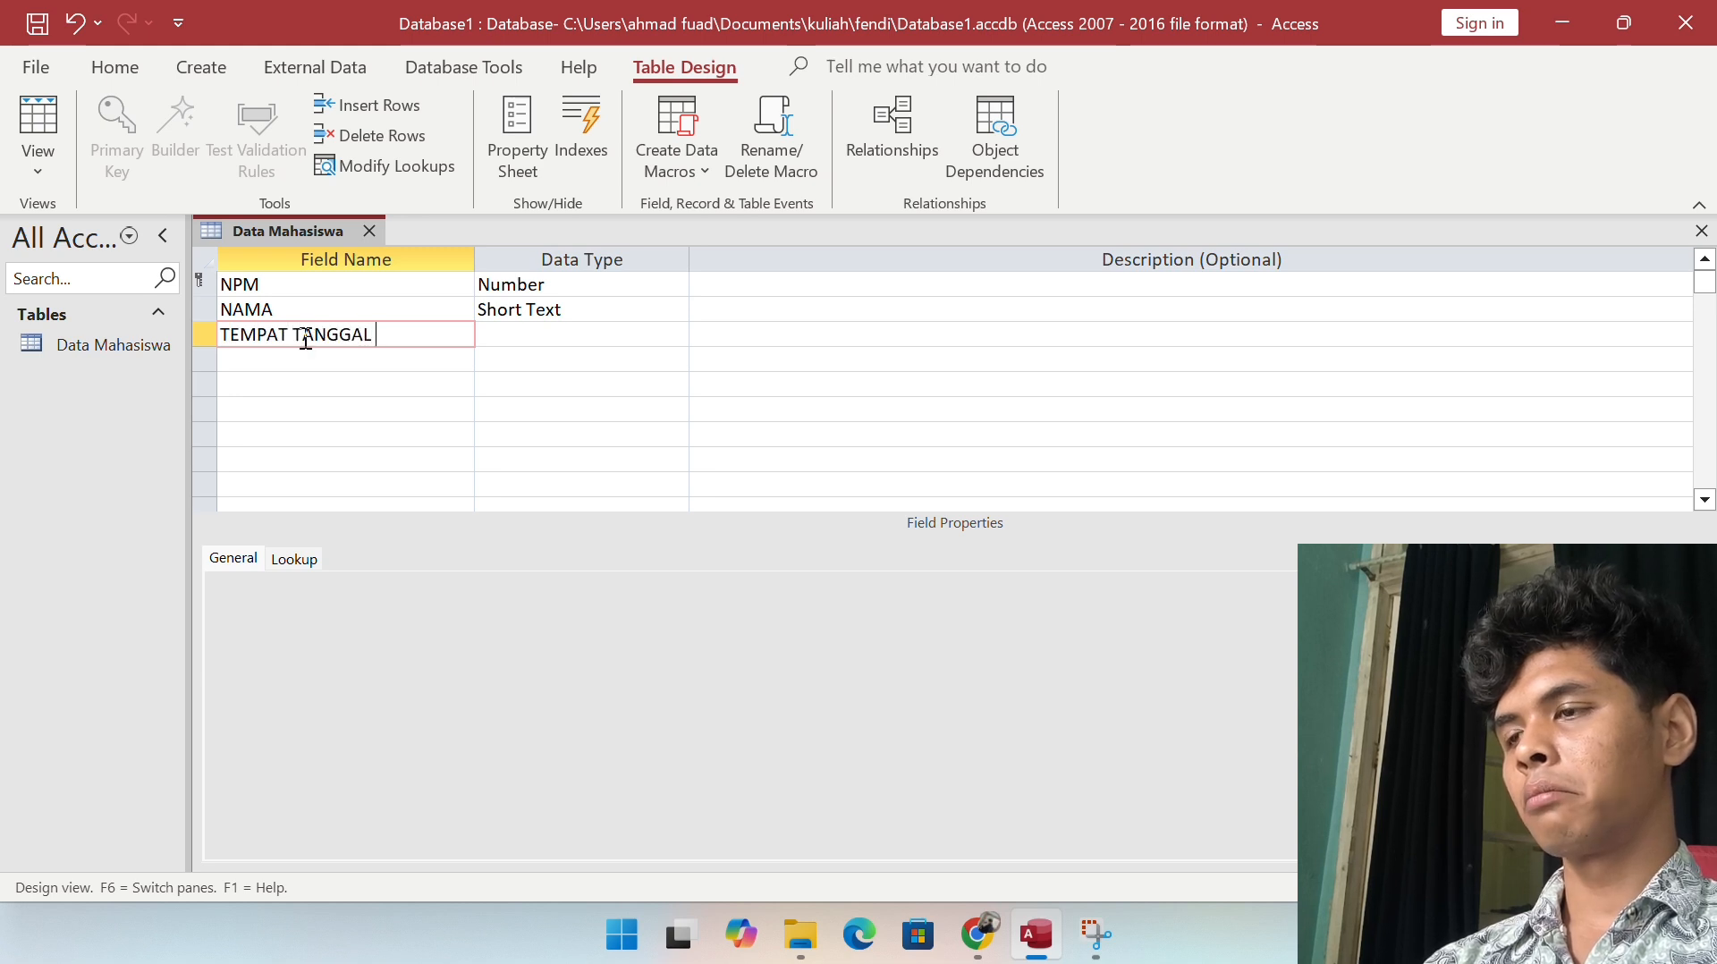
pyautogui.press('BackSpace')
pyautogui.press('BackSpace')
pyautogui.press('BackSpace')
pyautogui.press('BackSpace')
pyautogui.press('BackSpace')
pyautogui.press('BackSpace')
pyautogui.press('BackSpace')
pyautogui.write('LAHIR')
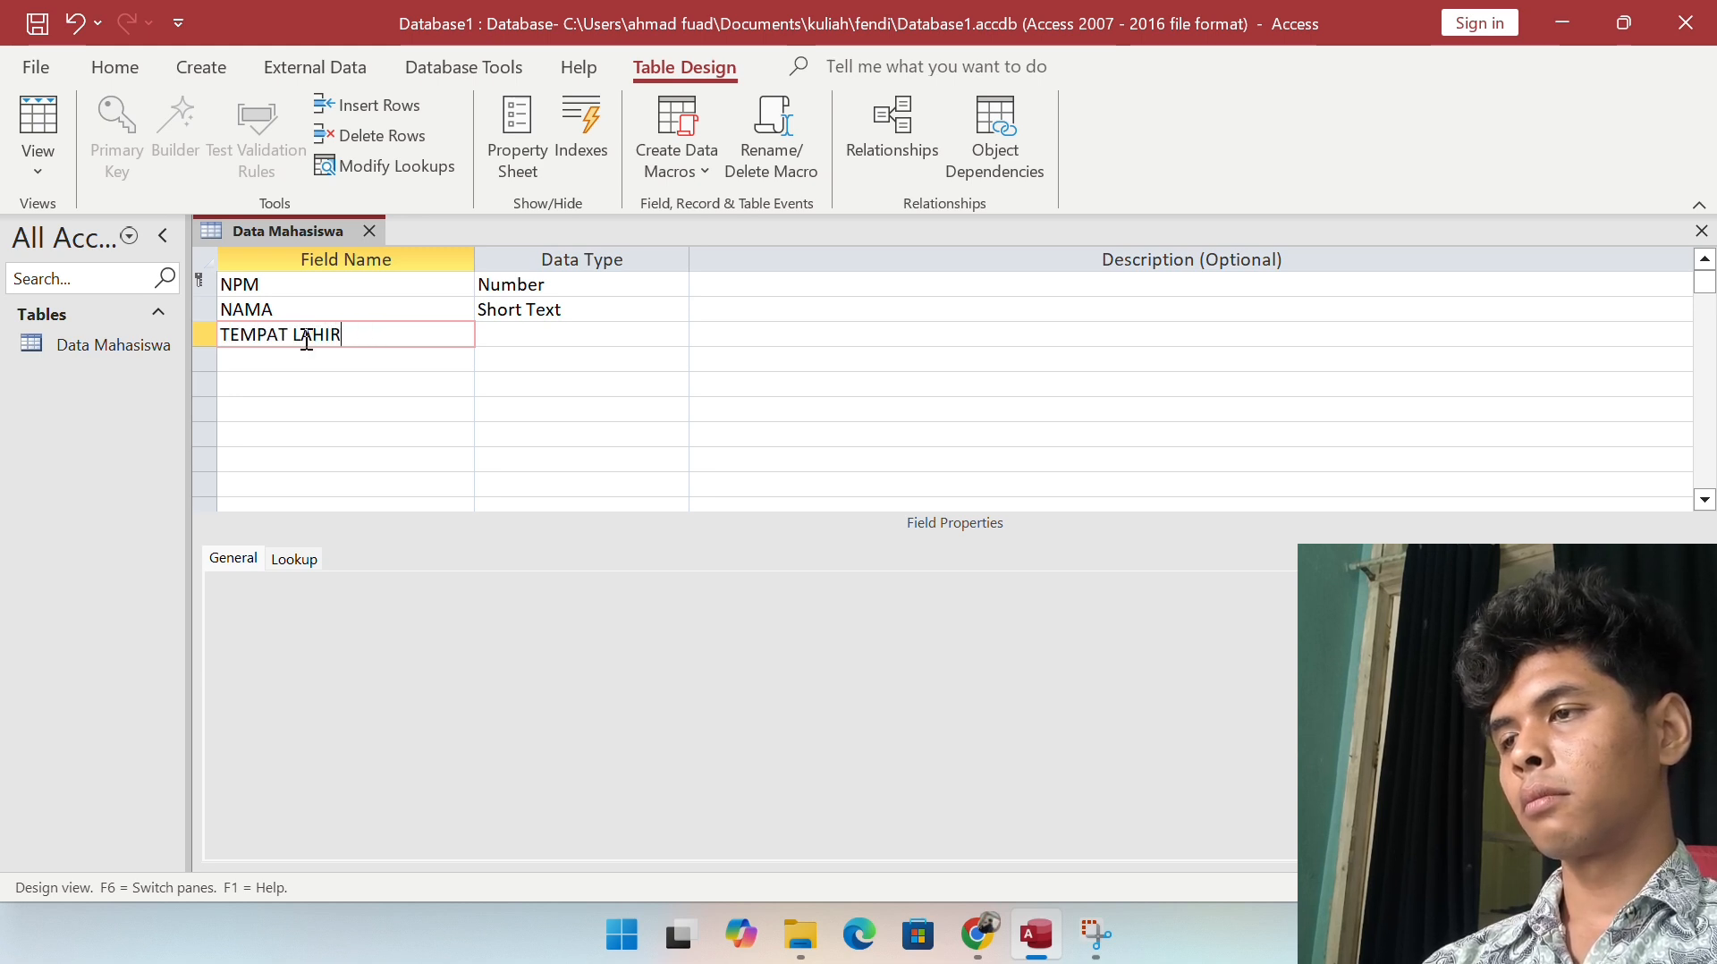
pyautogui.press('Tab')
pyautogui.press('Tab')
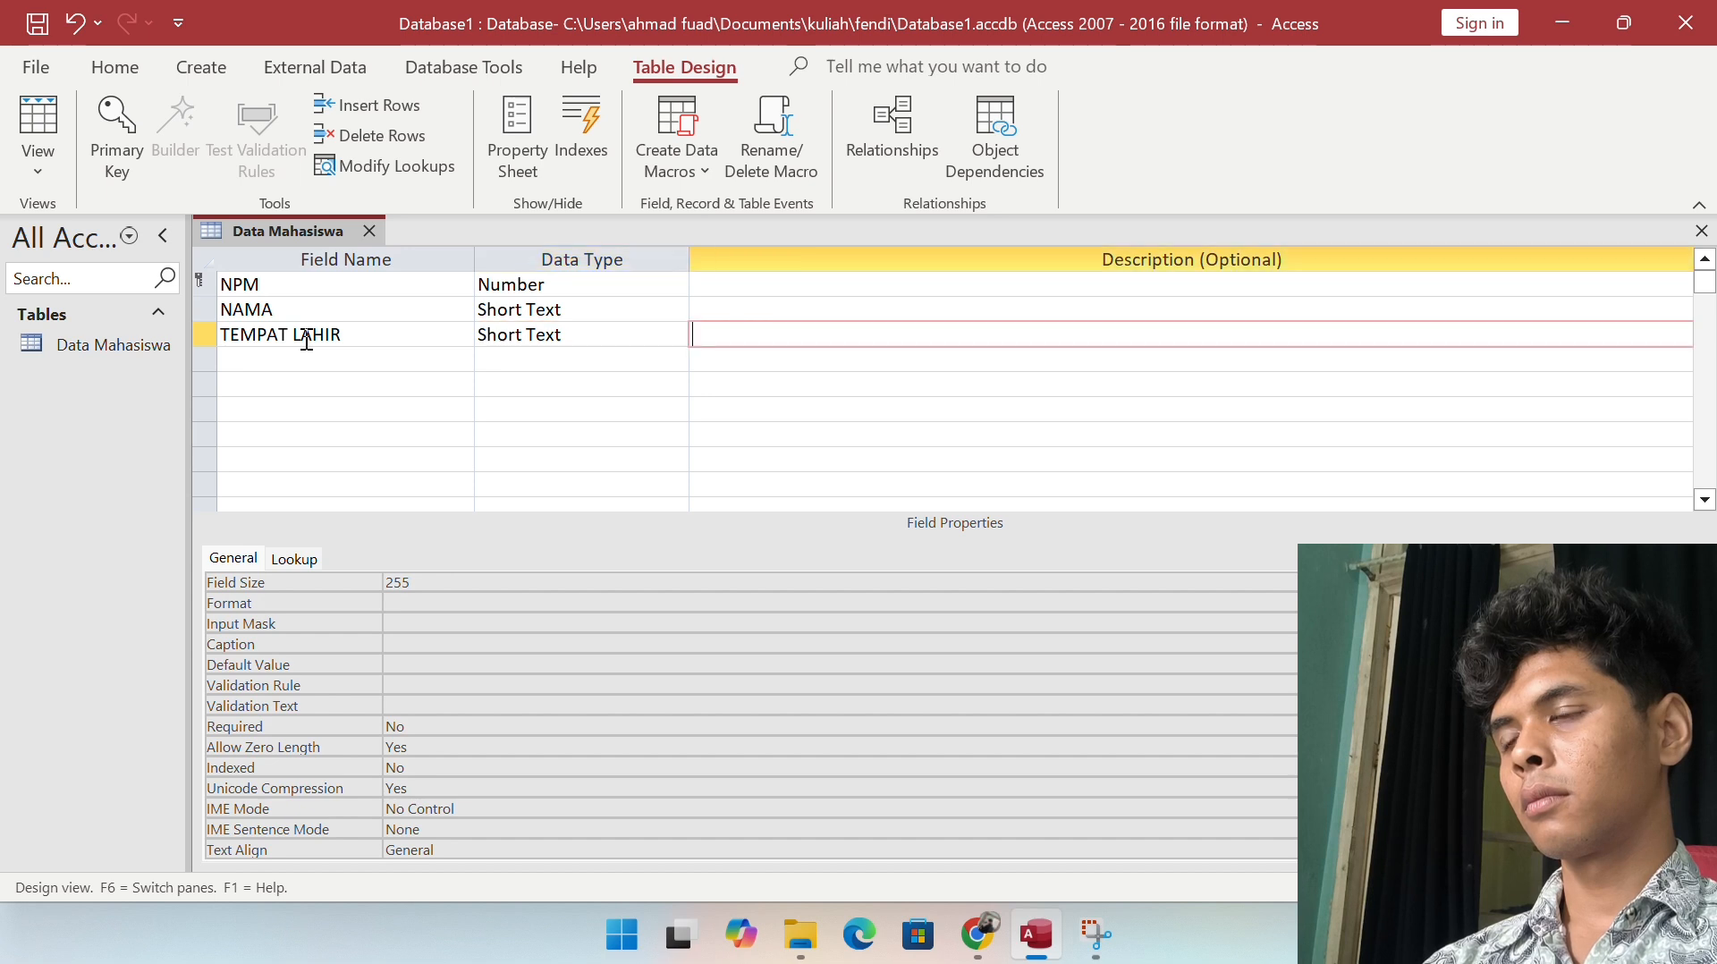
# Step: Add a TANGGAL LAHIR field with the Date/Time data type
pyautogui.click(304, 363)
pyautogui.write('TANGG')
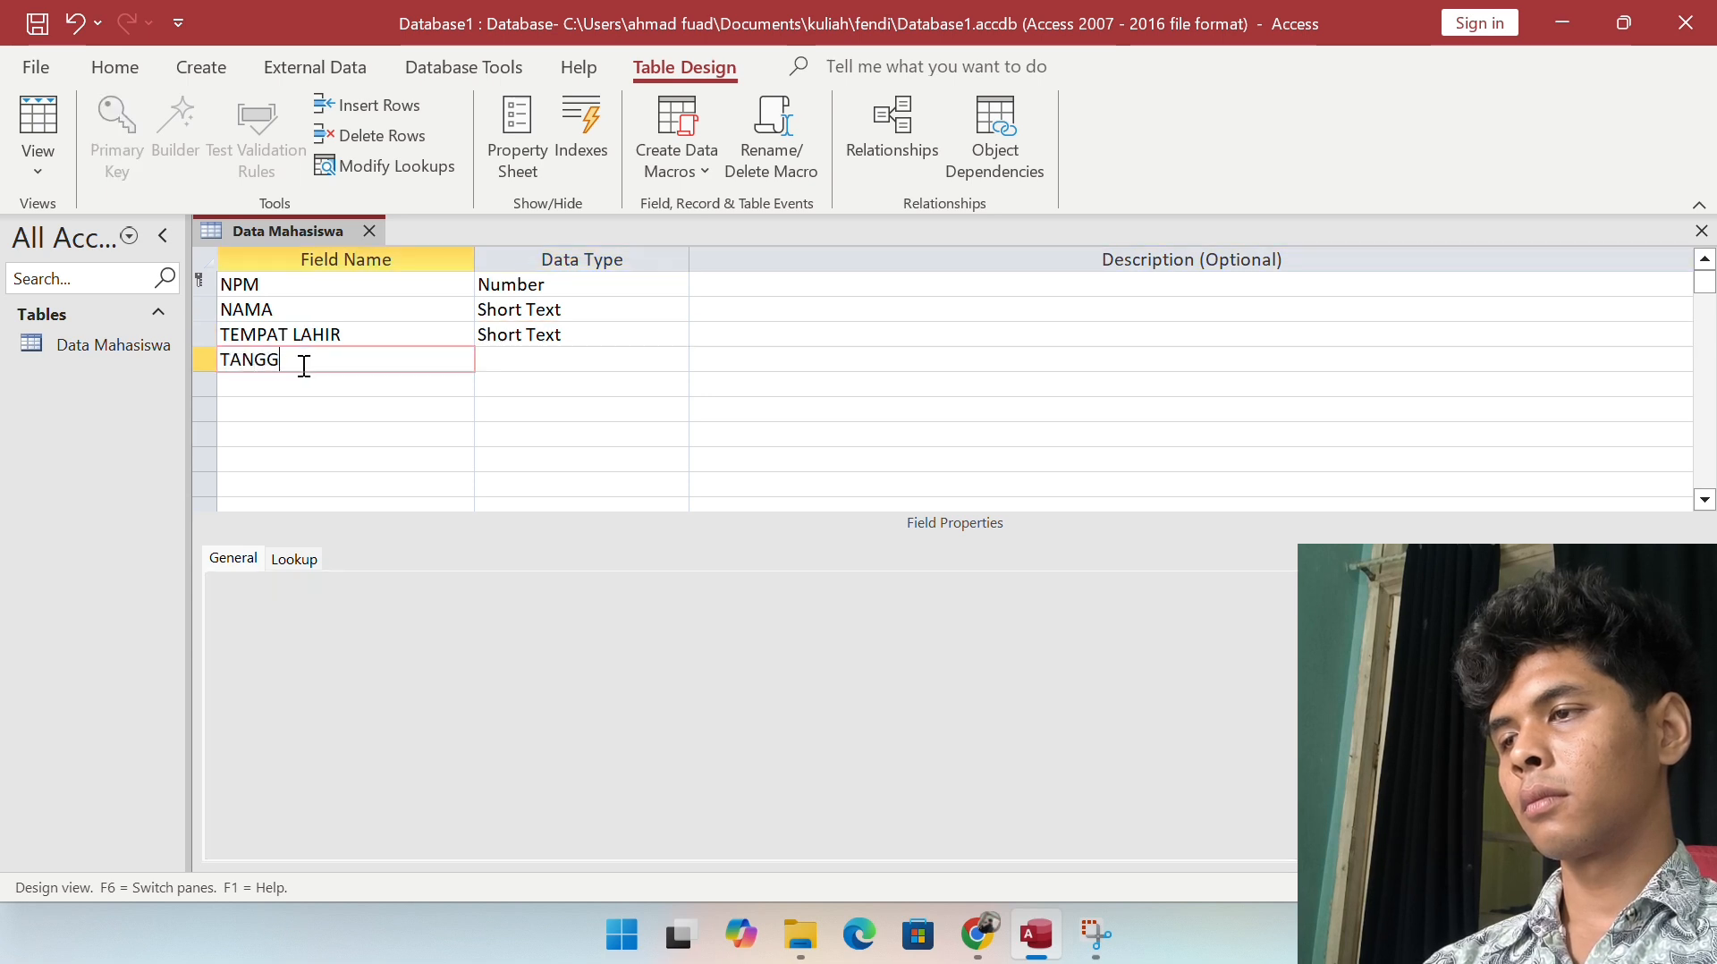
pyautogui.write('AL LAHIR')
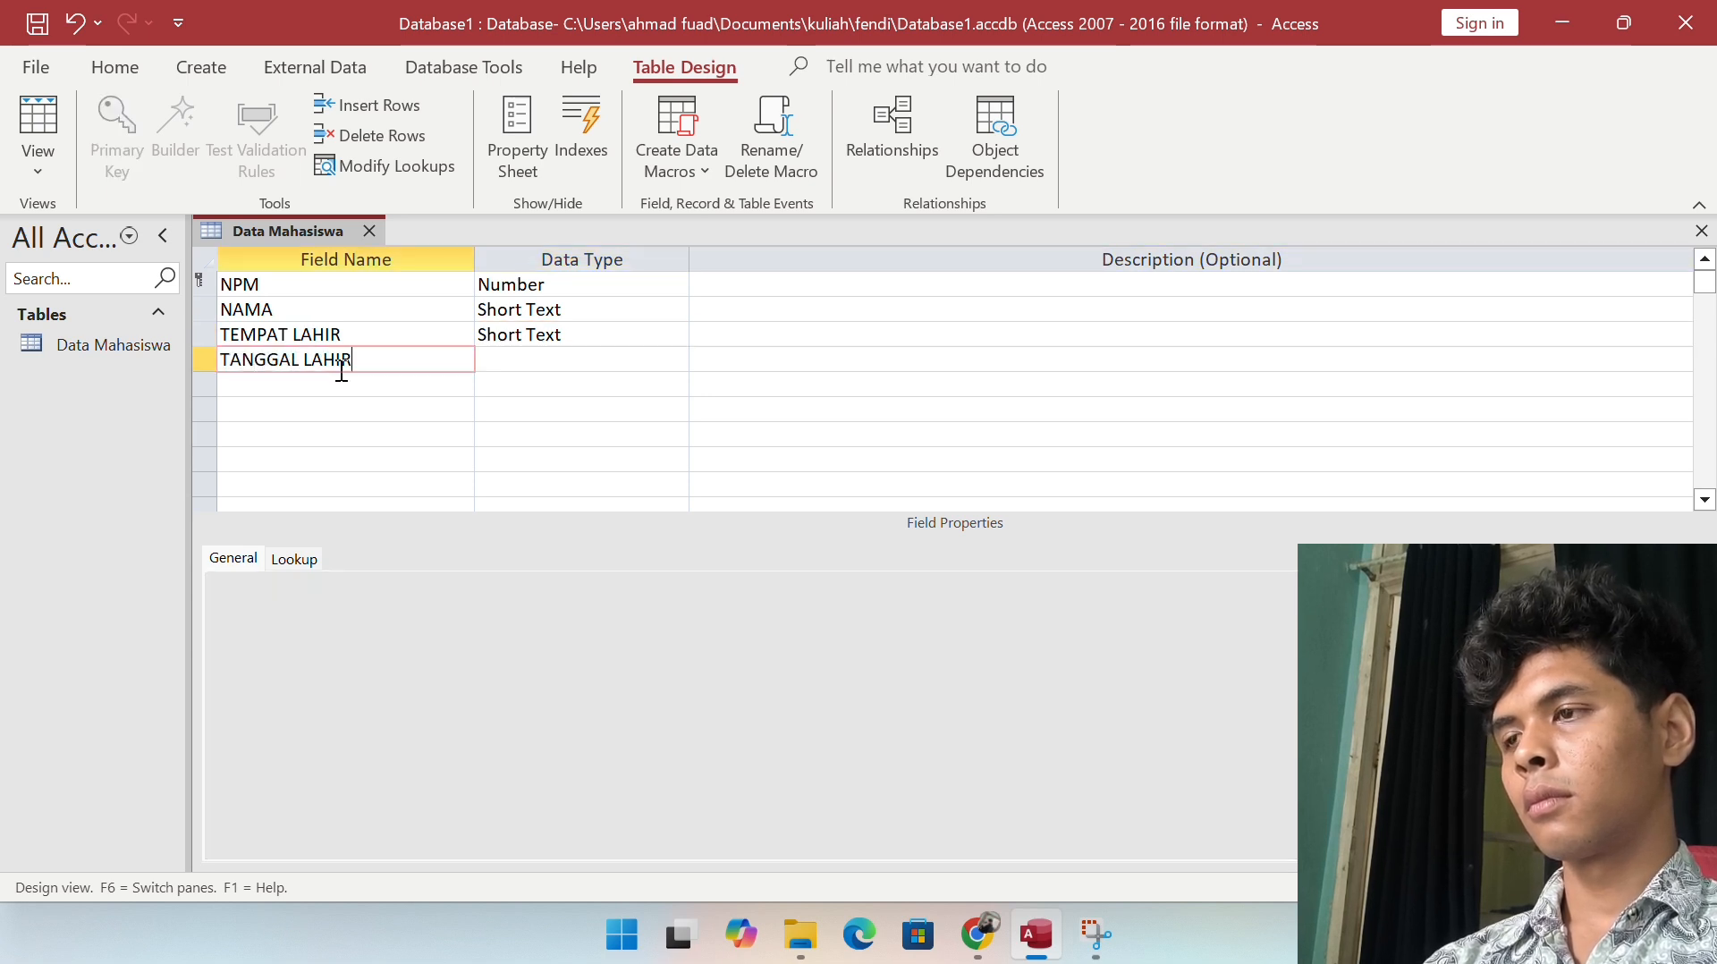
pyautogui.click(503, 357)
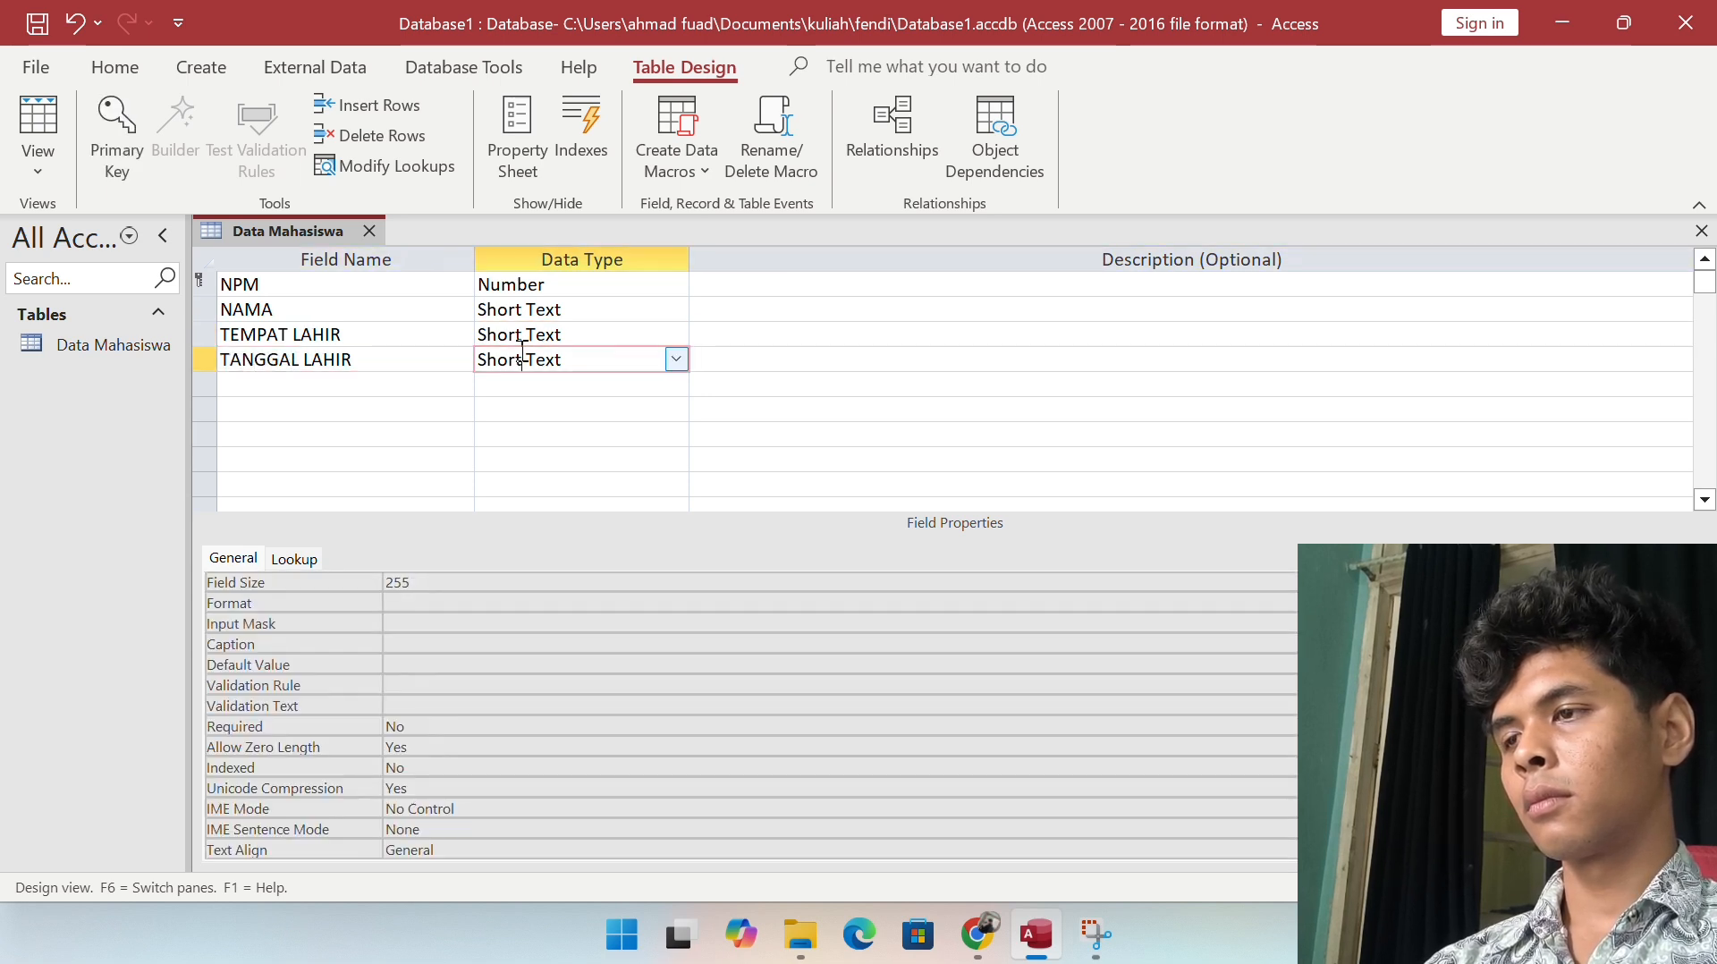
pyautogui.click(675, 359)
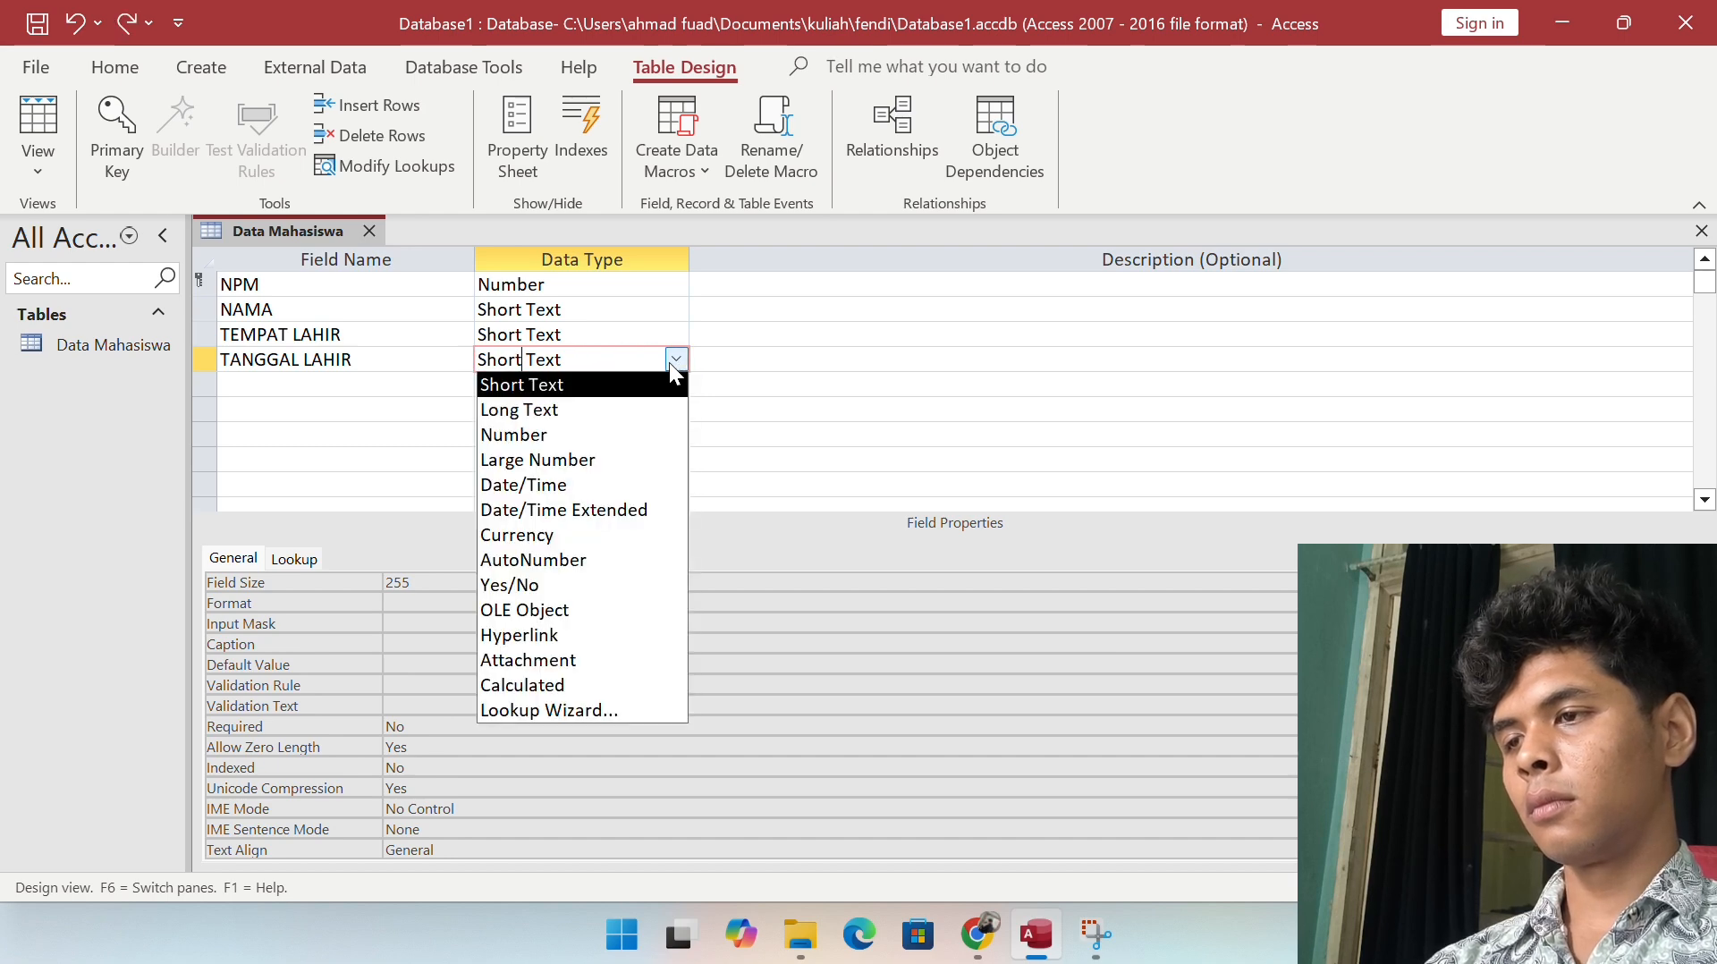
pyautogui.hotkey('ctrl', 'a')
pyautogui.click(650, 355)
pyautogui.write('nd')
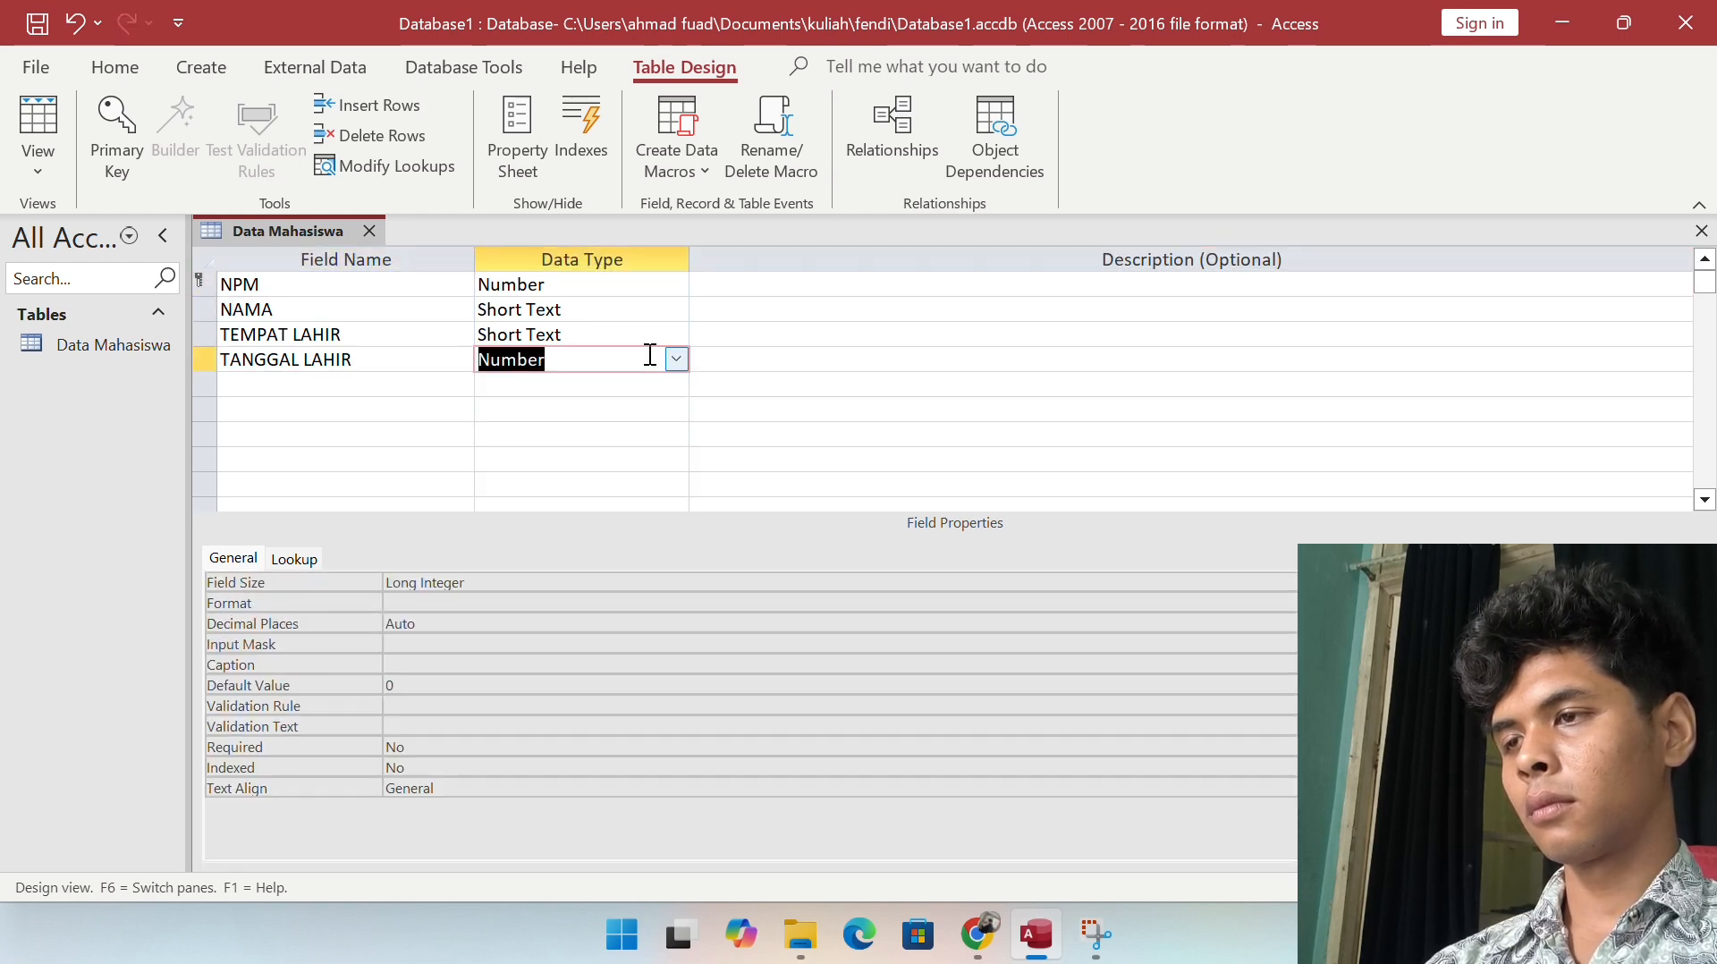
pyautogui.write('ate/Time')
pyautogui.press('Tab')
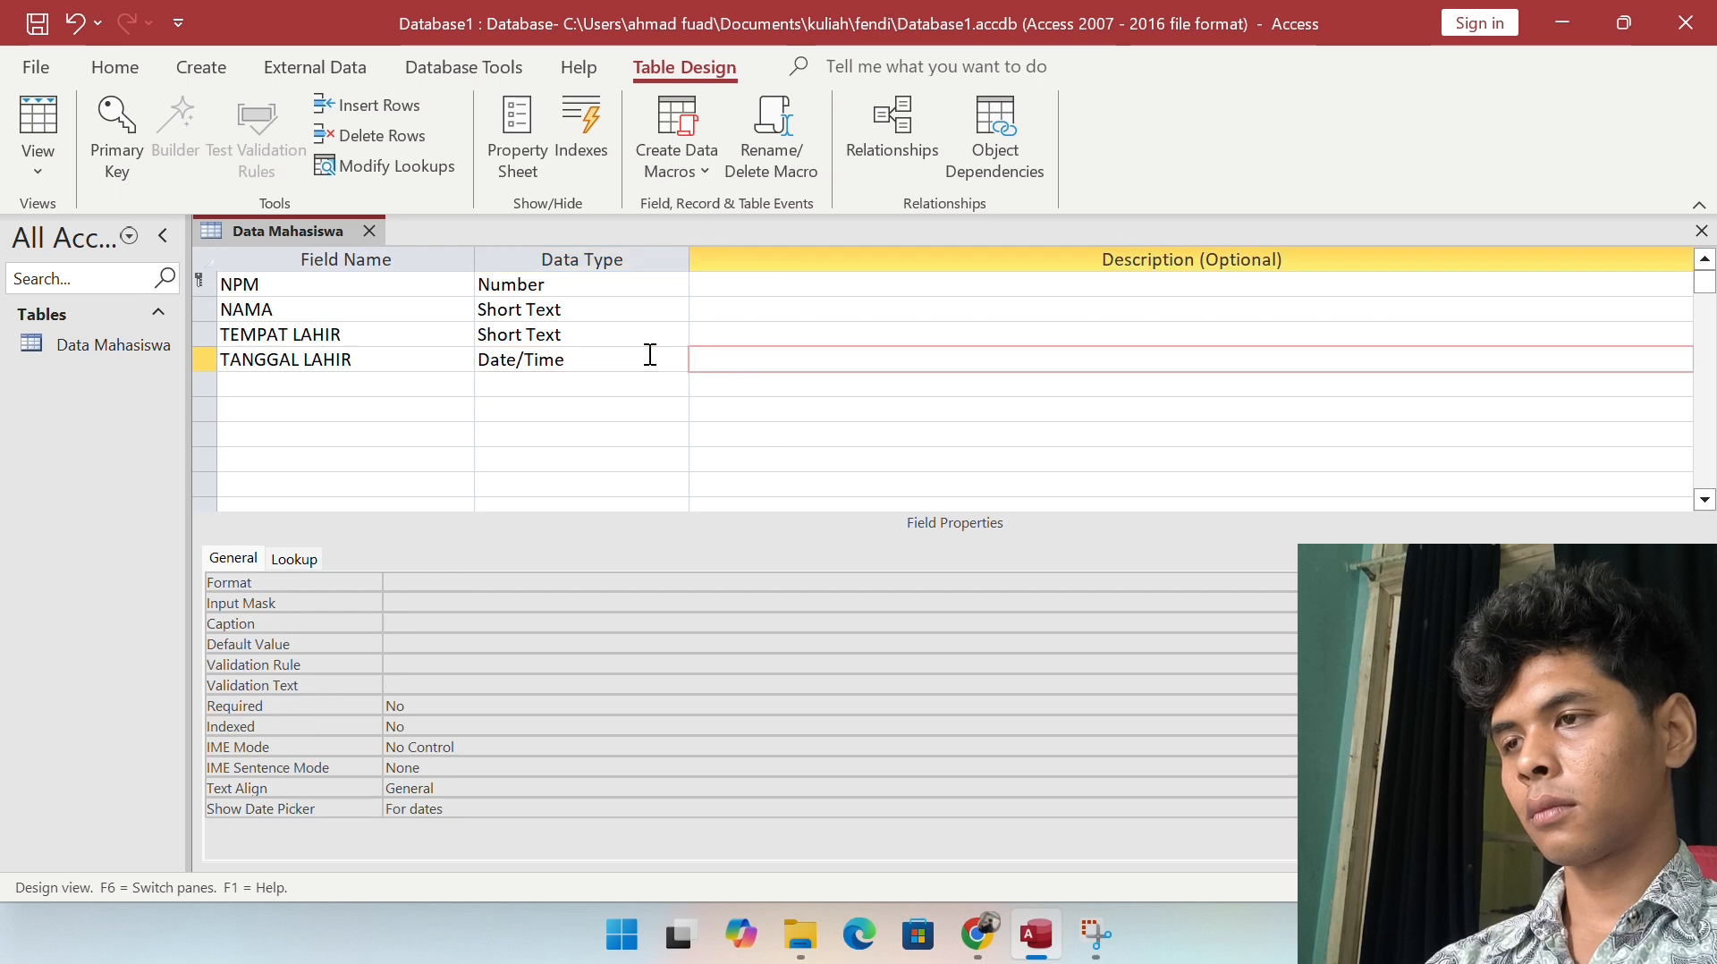
pyautogui.click(641, 359)
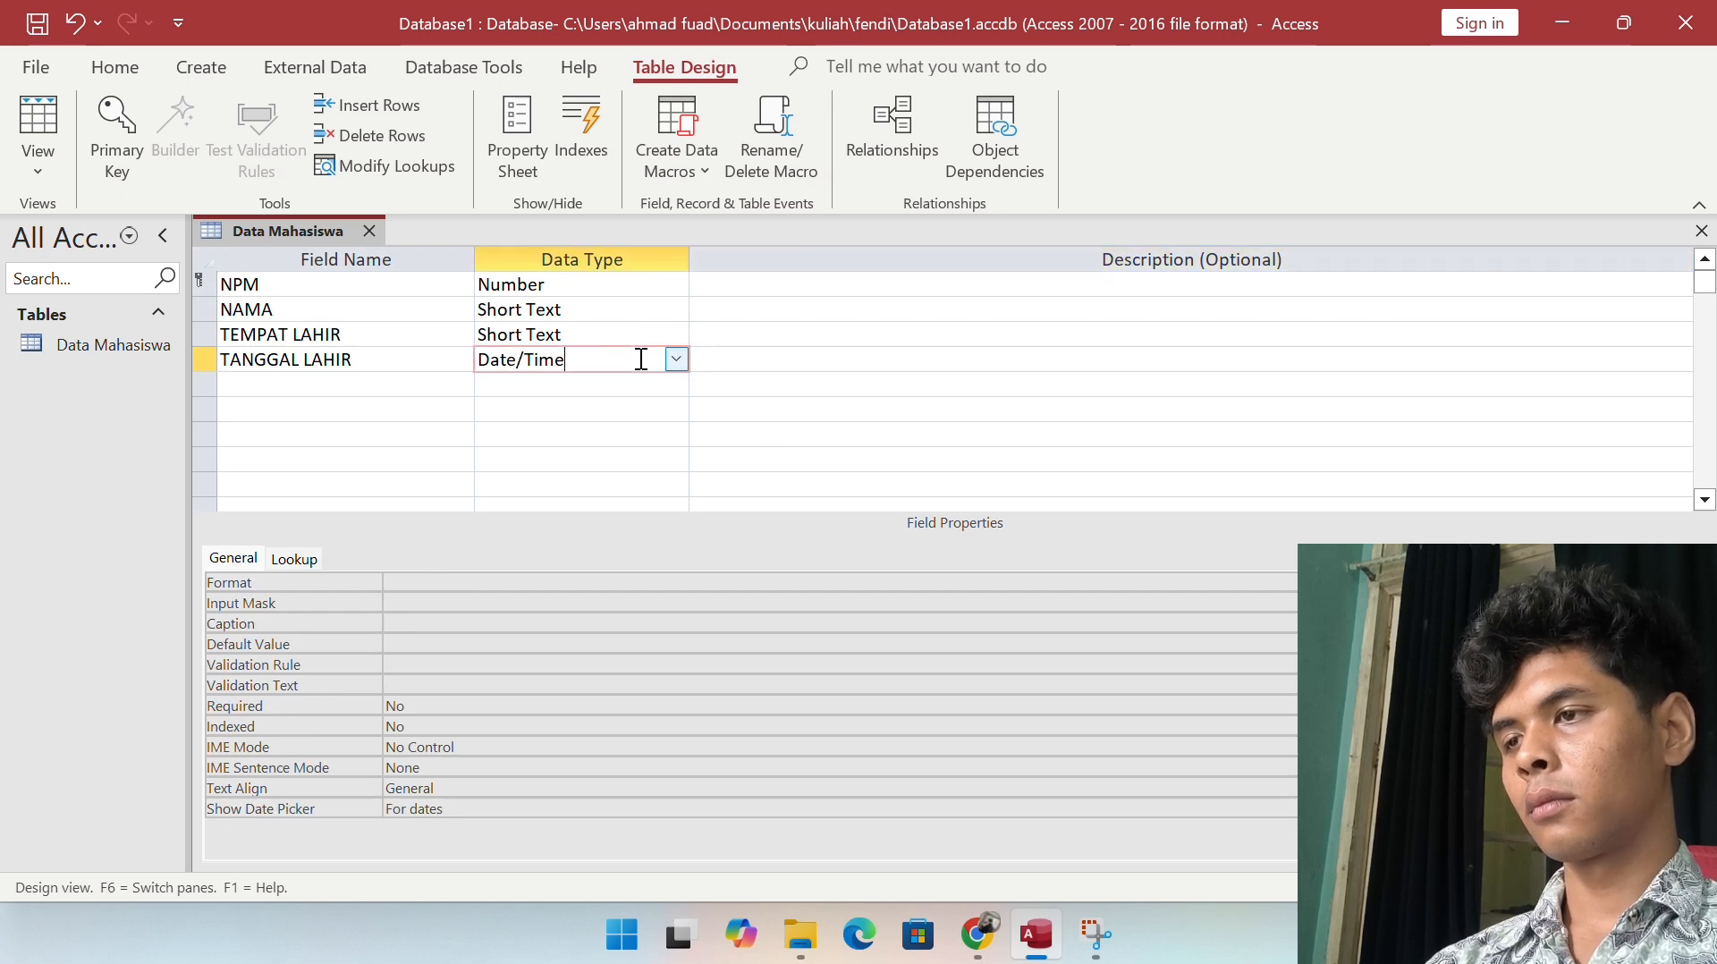
pyautogui.click(677, 359)
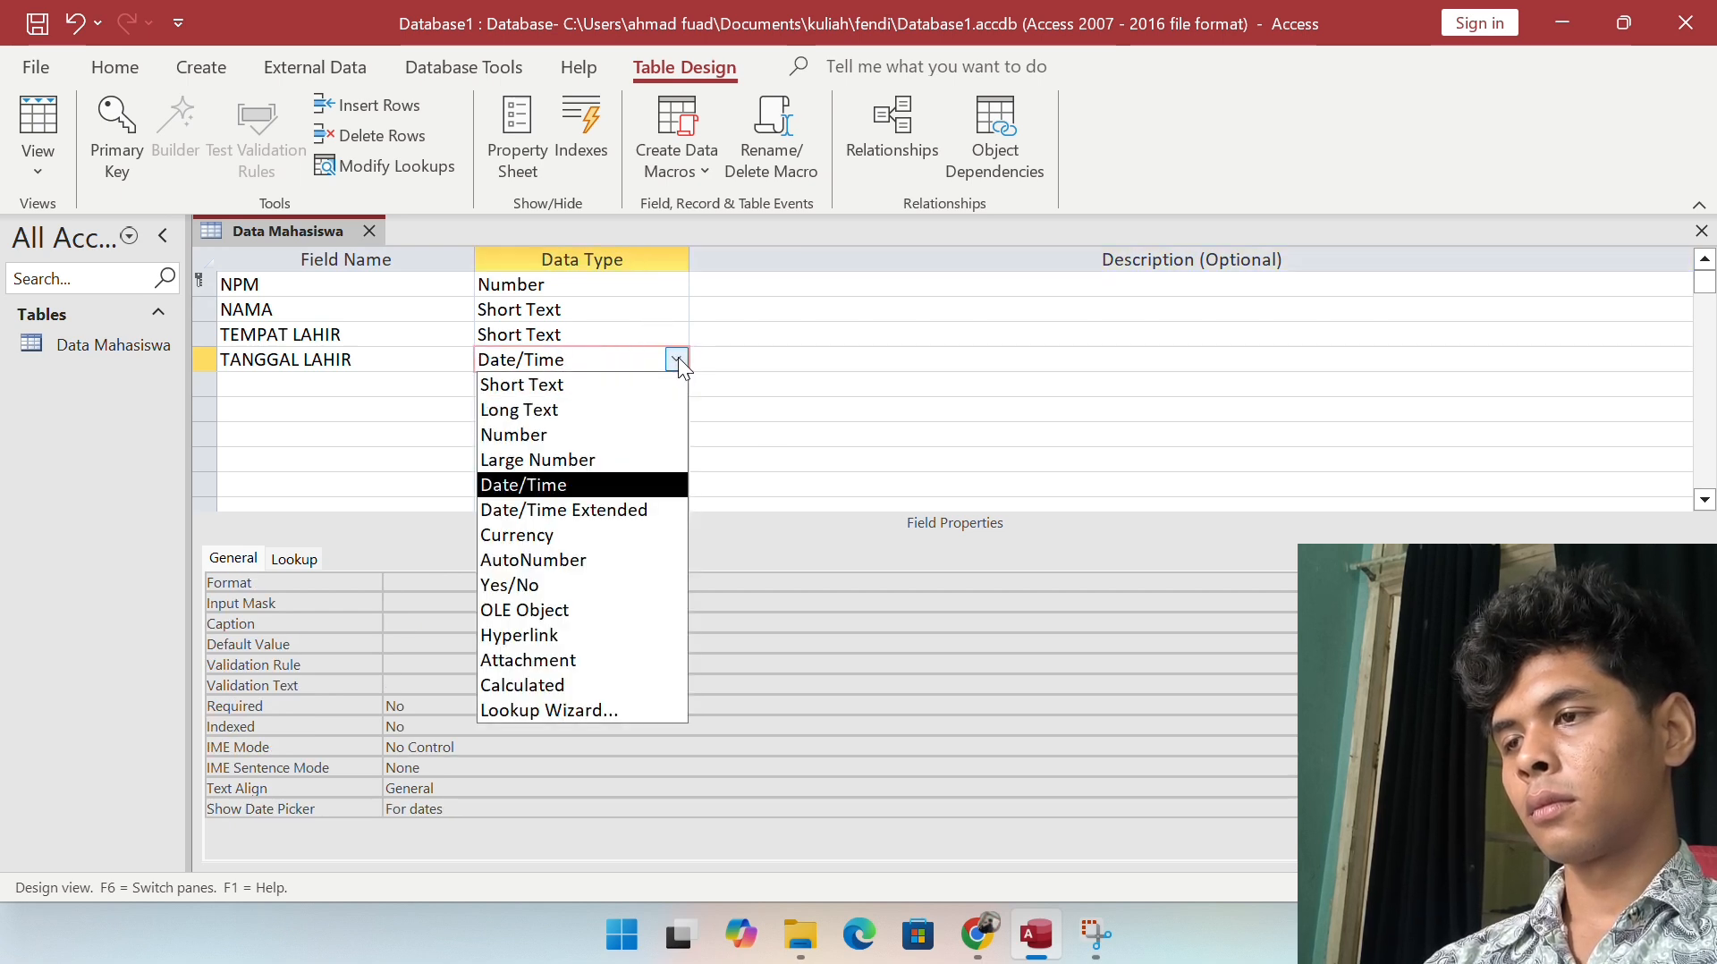
# Step: Add a PROGRAM STUDI field as Short Text
pyautogui.click(362, 393)
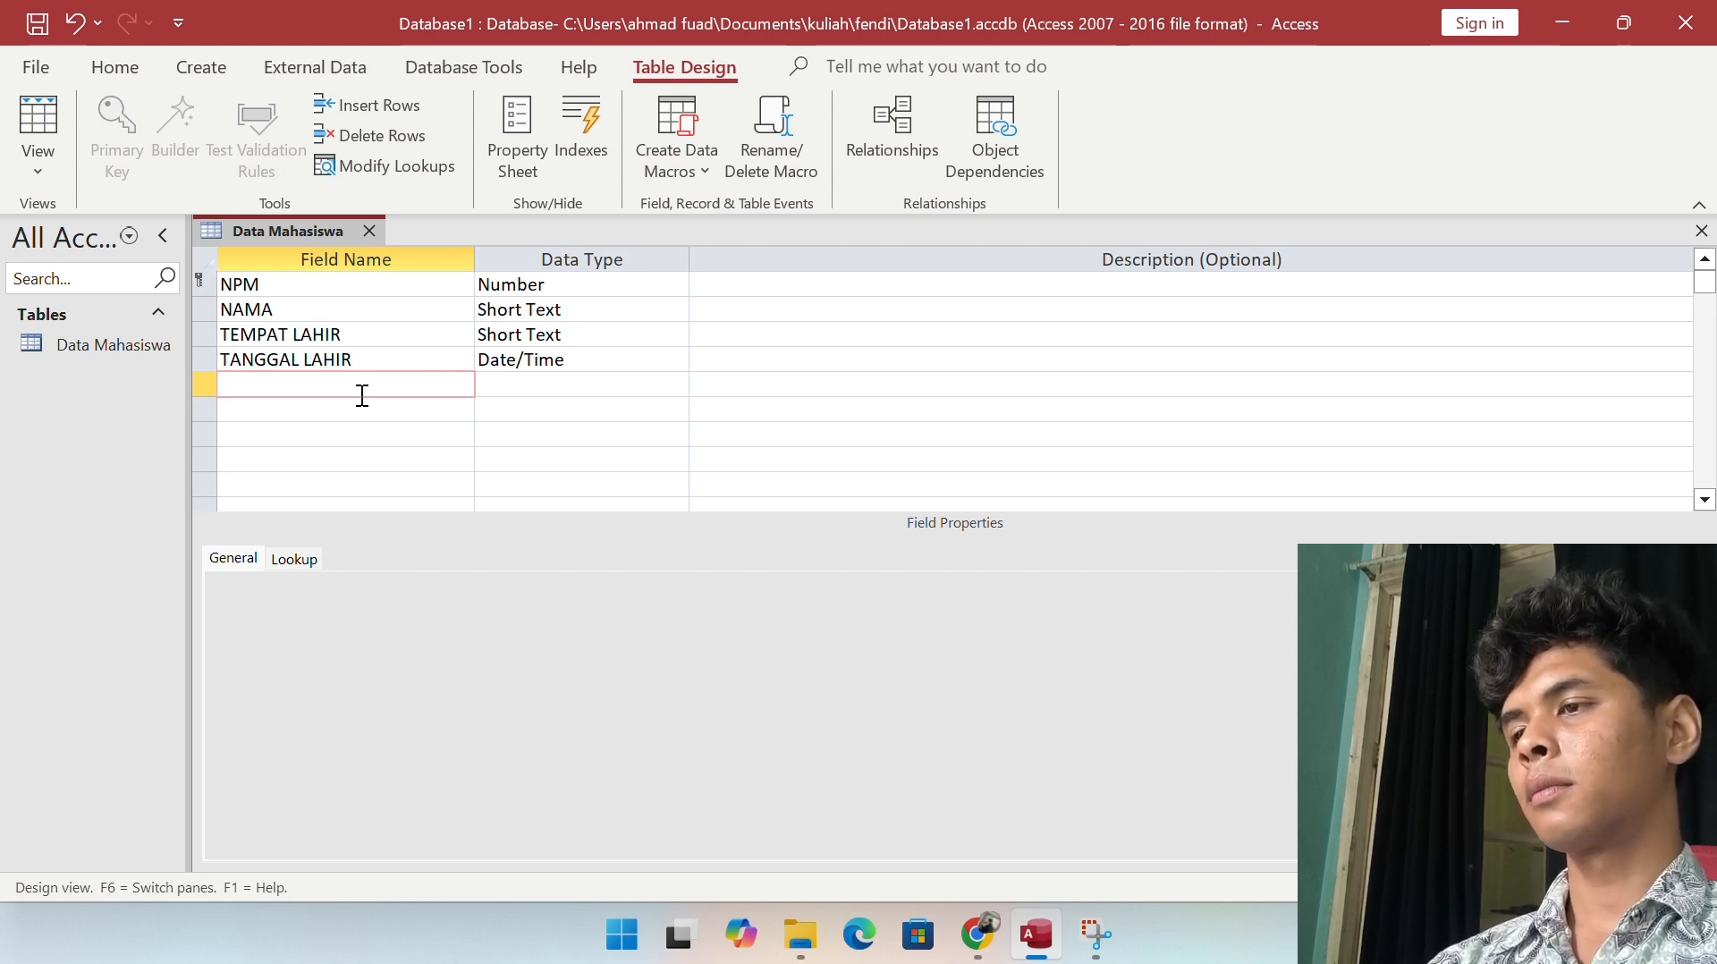
pyautogui.write('P')
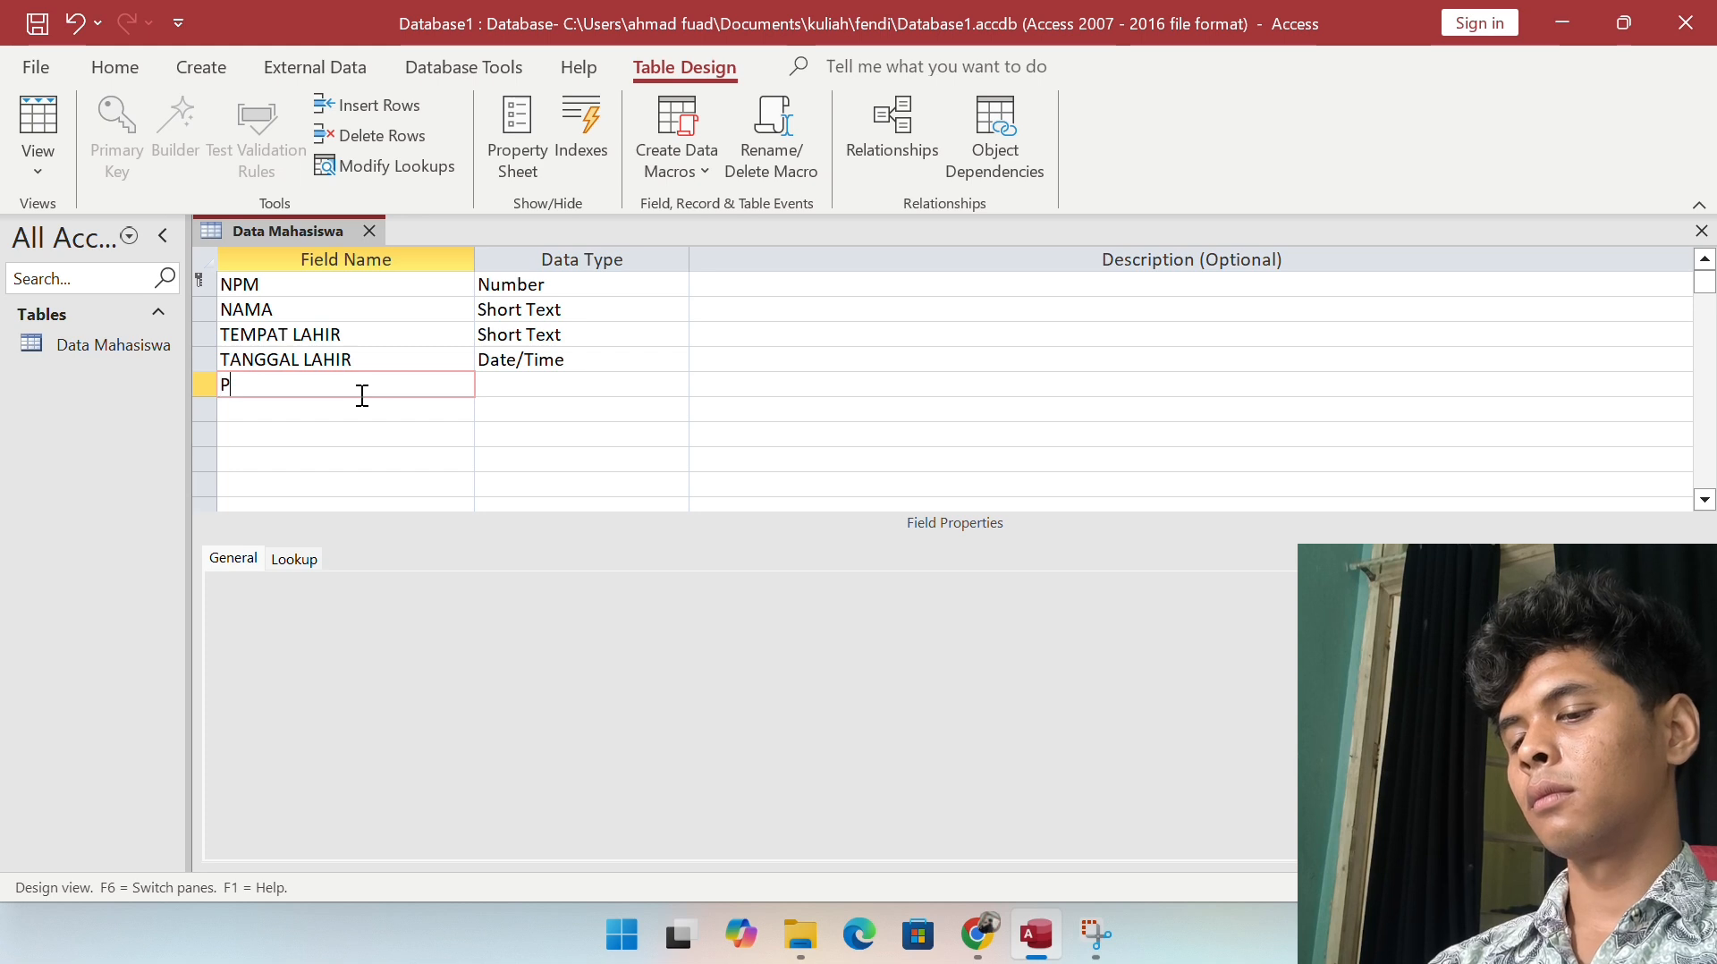
pyautogui.write('ROGRAM STUDI')
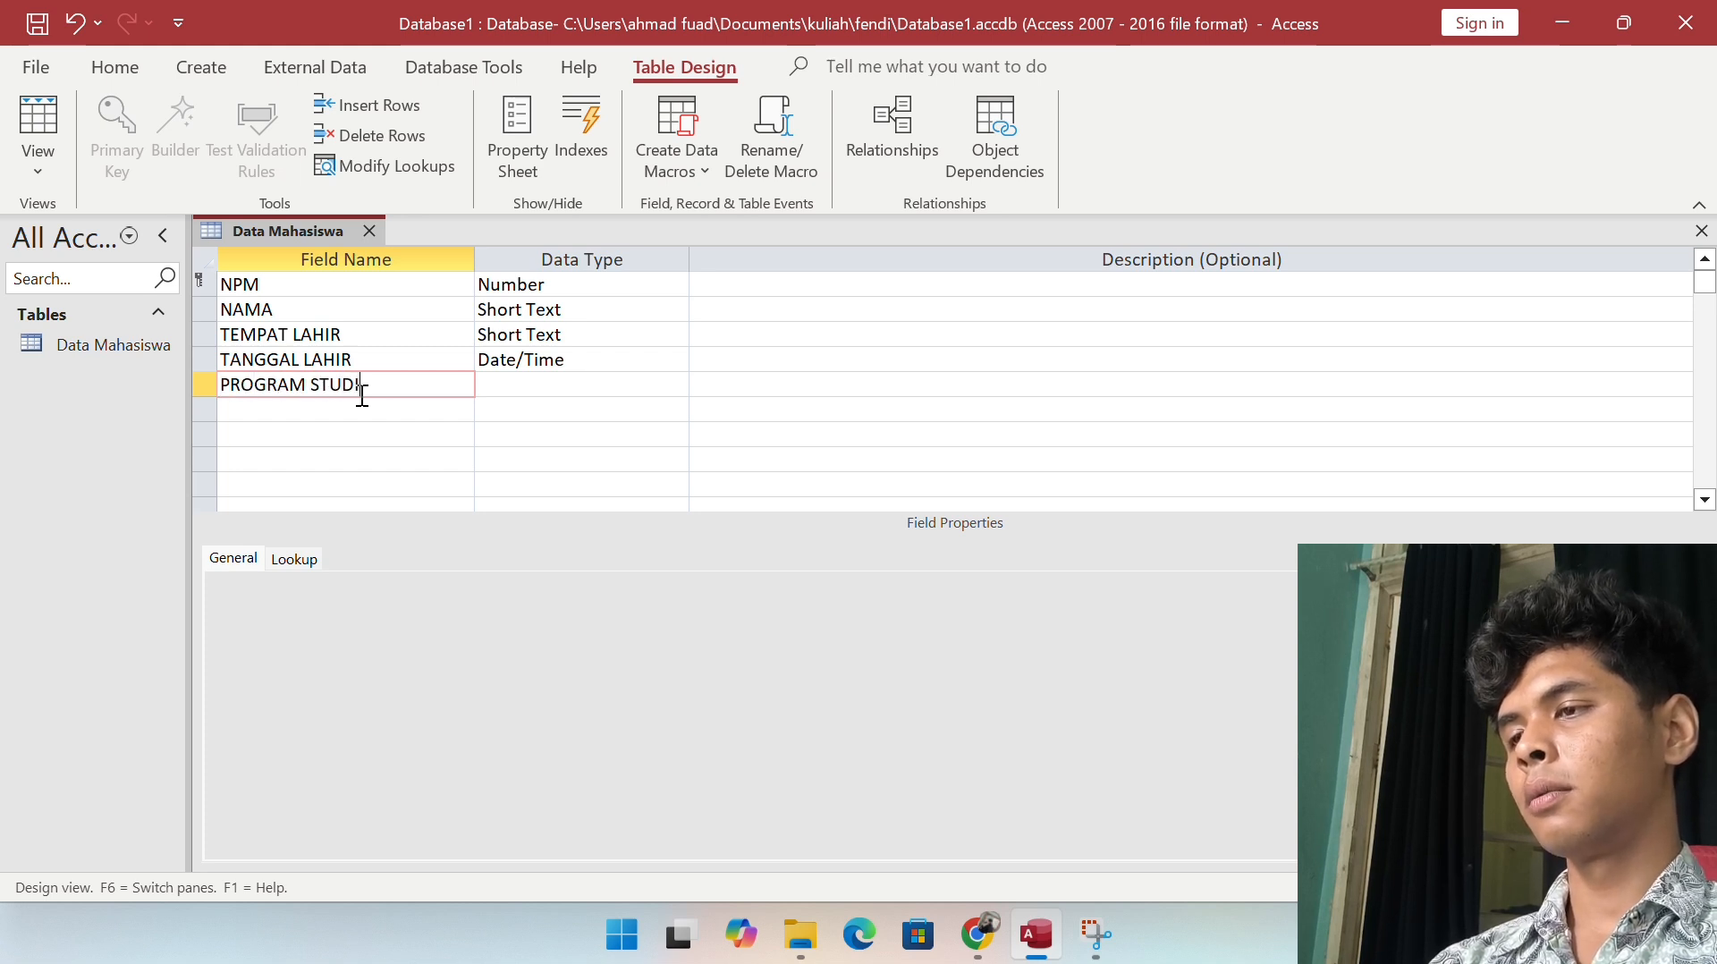
pyautogui.press('Tab')
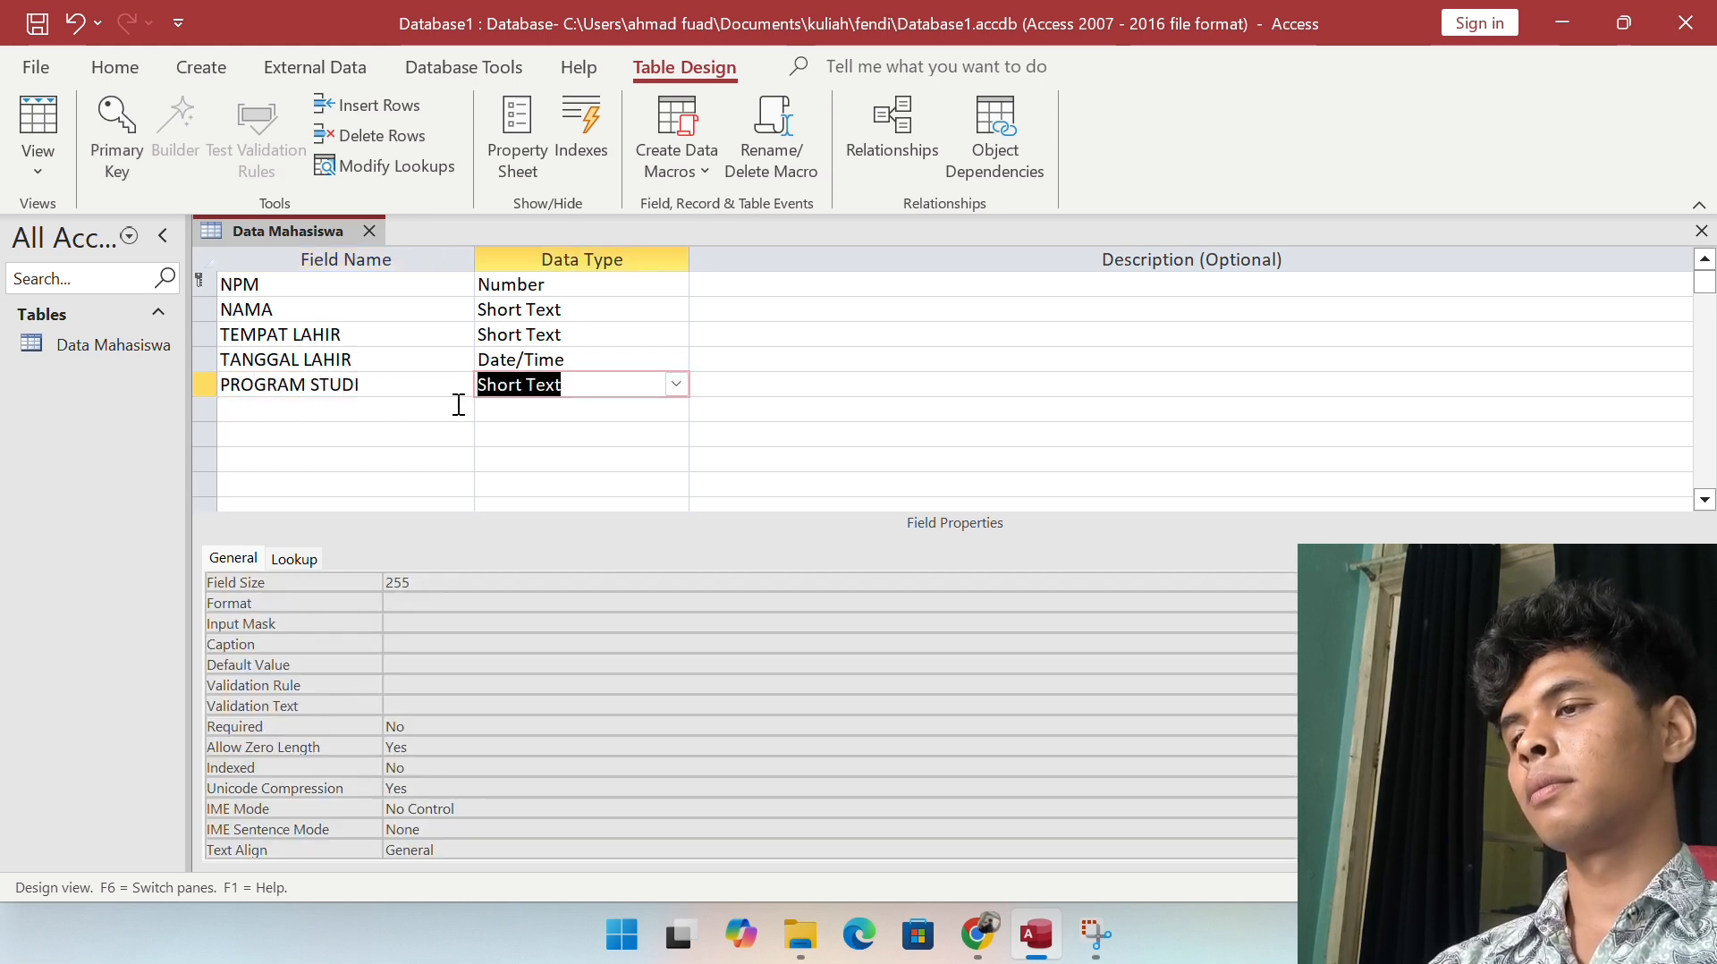
pyautogui.click(370, 429)
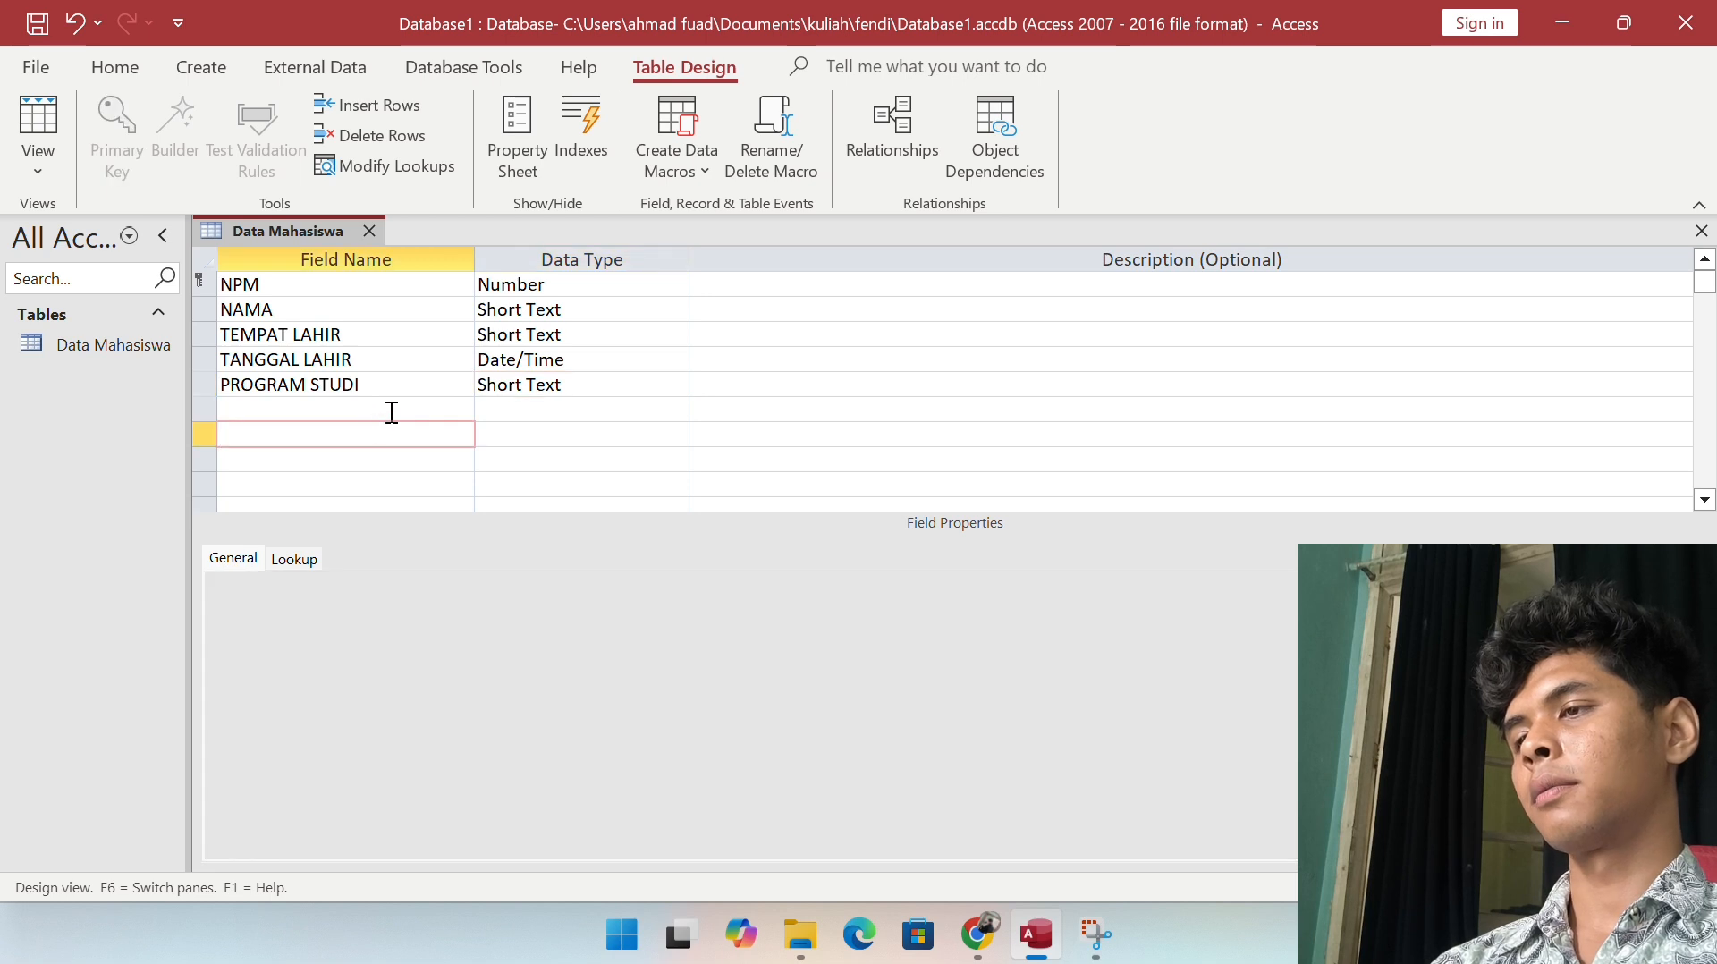
pyautogui.click(392, 412)
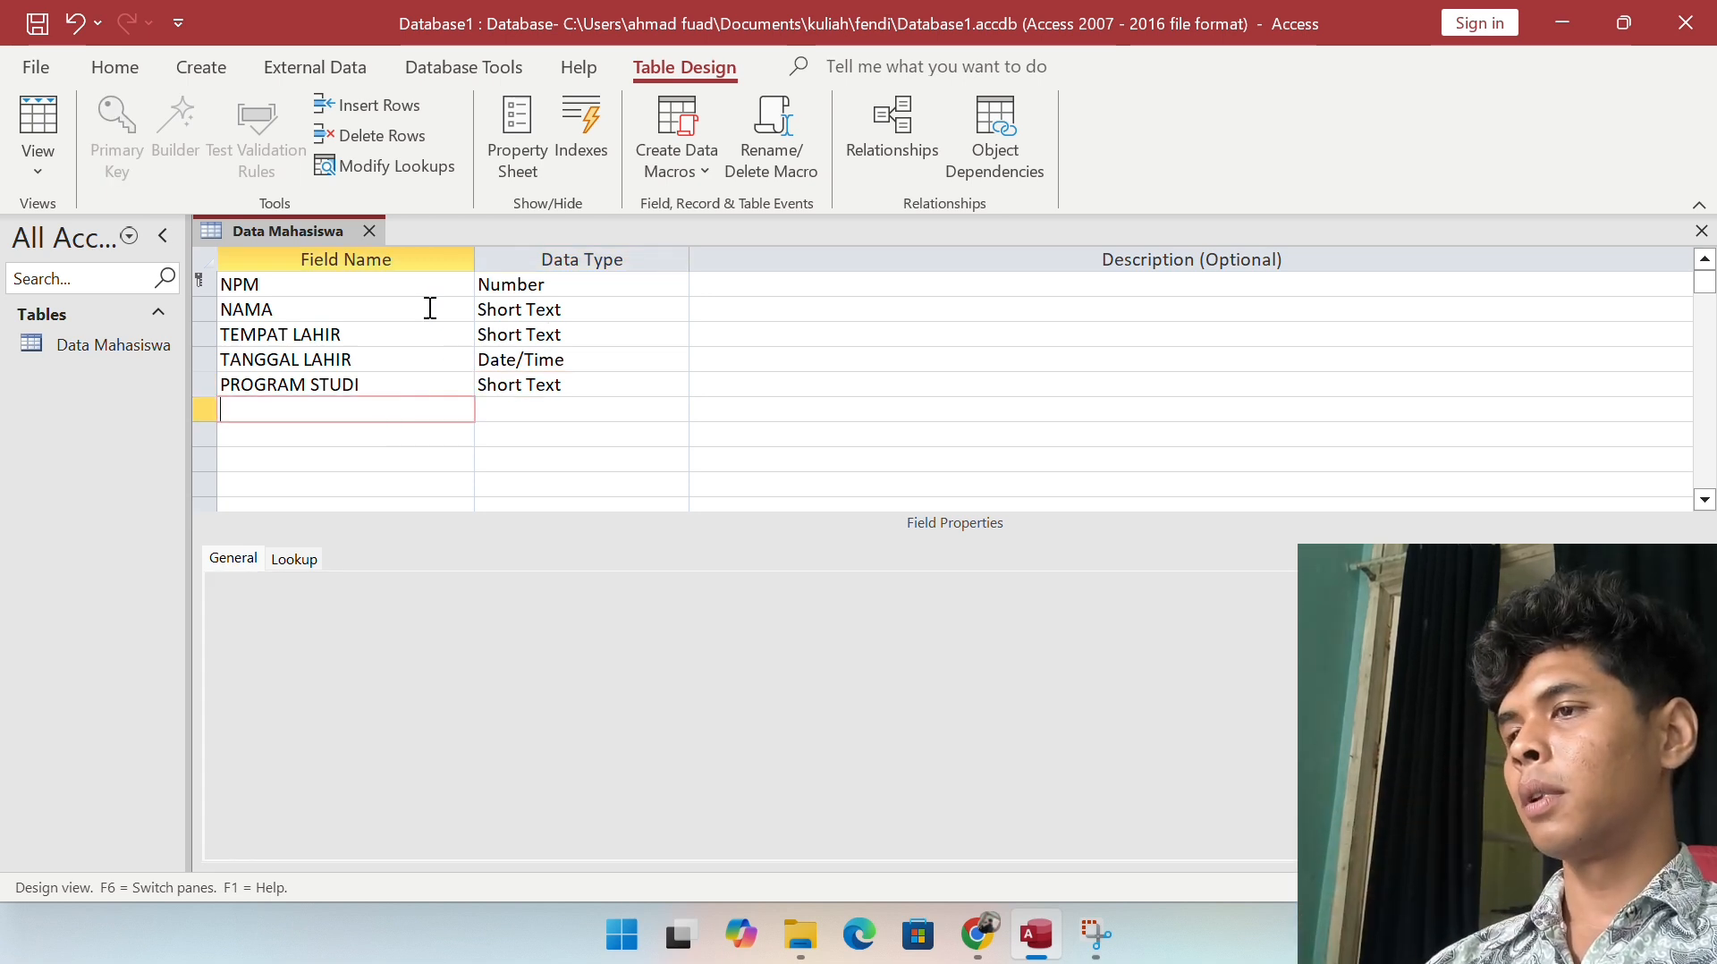
pyautogui.click(46, 140)
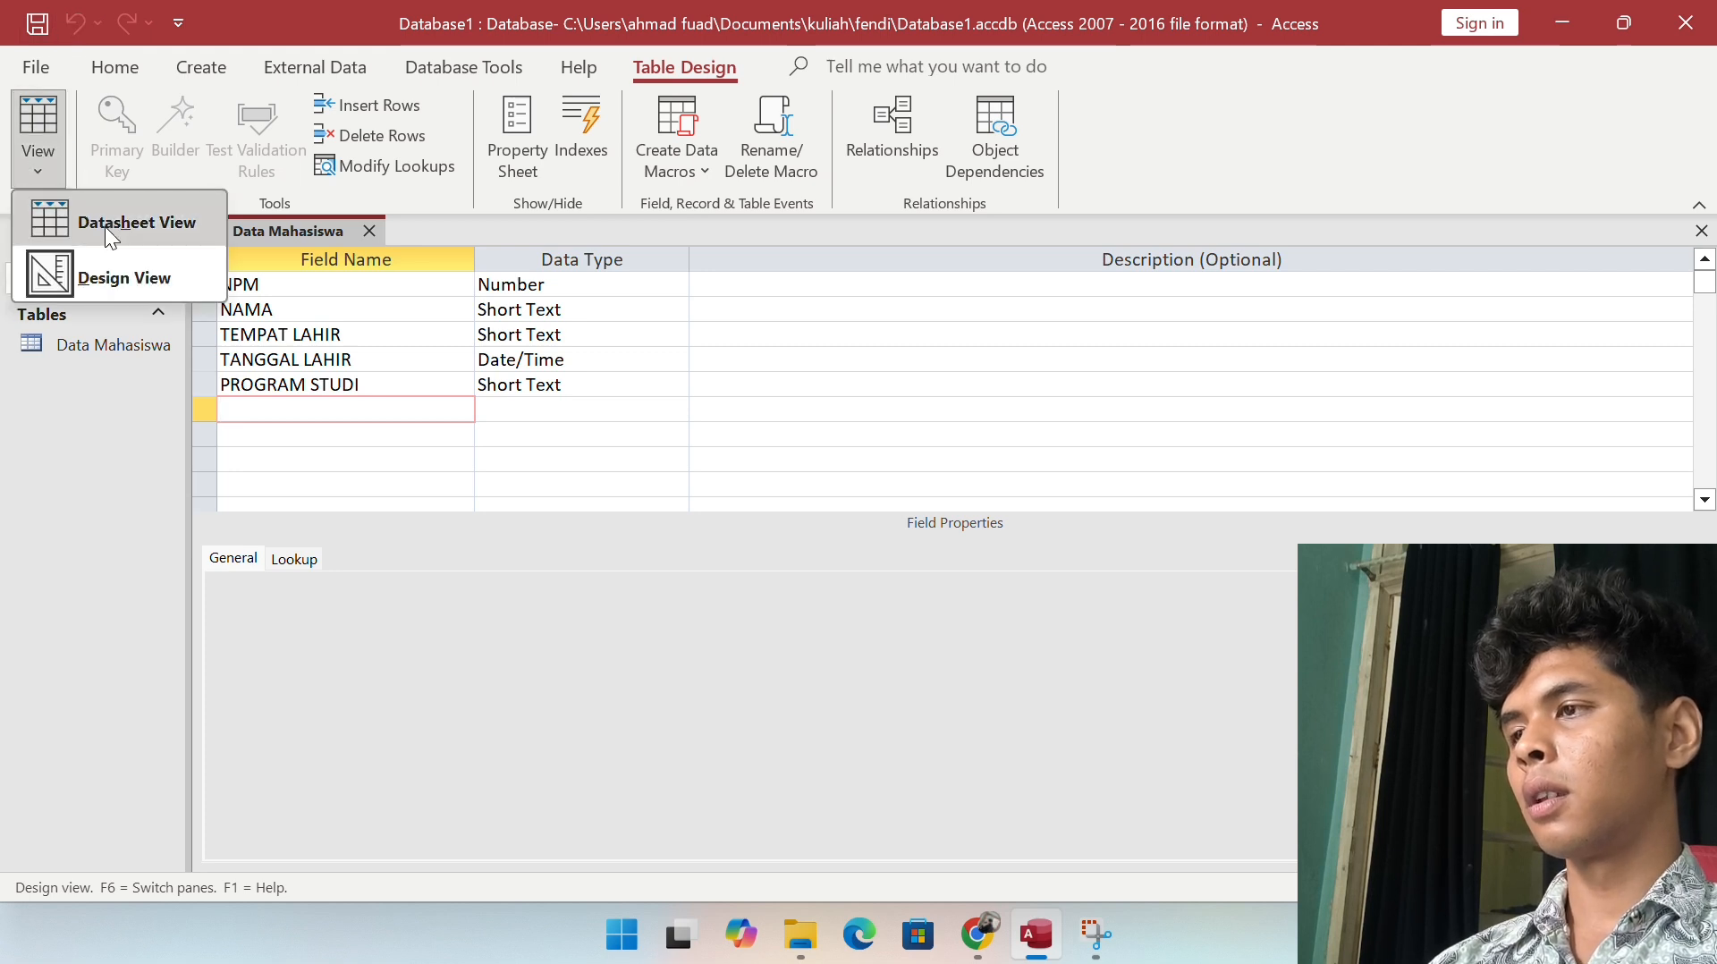
# Step: In Datasheet View, enter the first student's NPM, name and birthplace TG UBAN
pyautogui.click(105, 227)
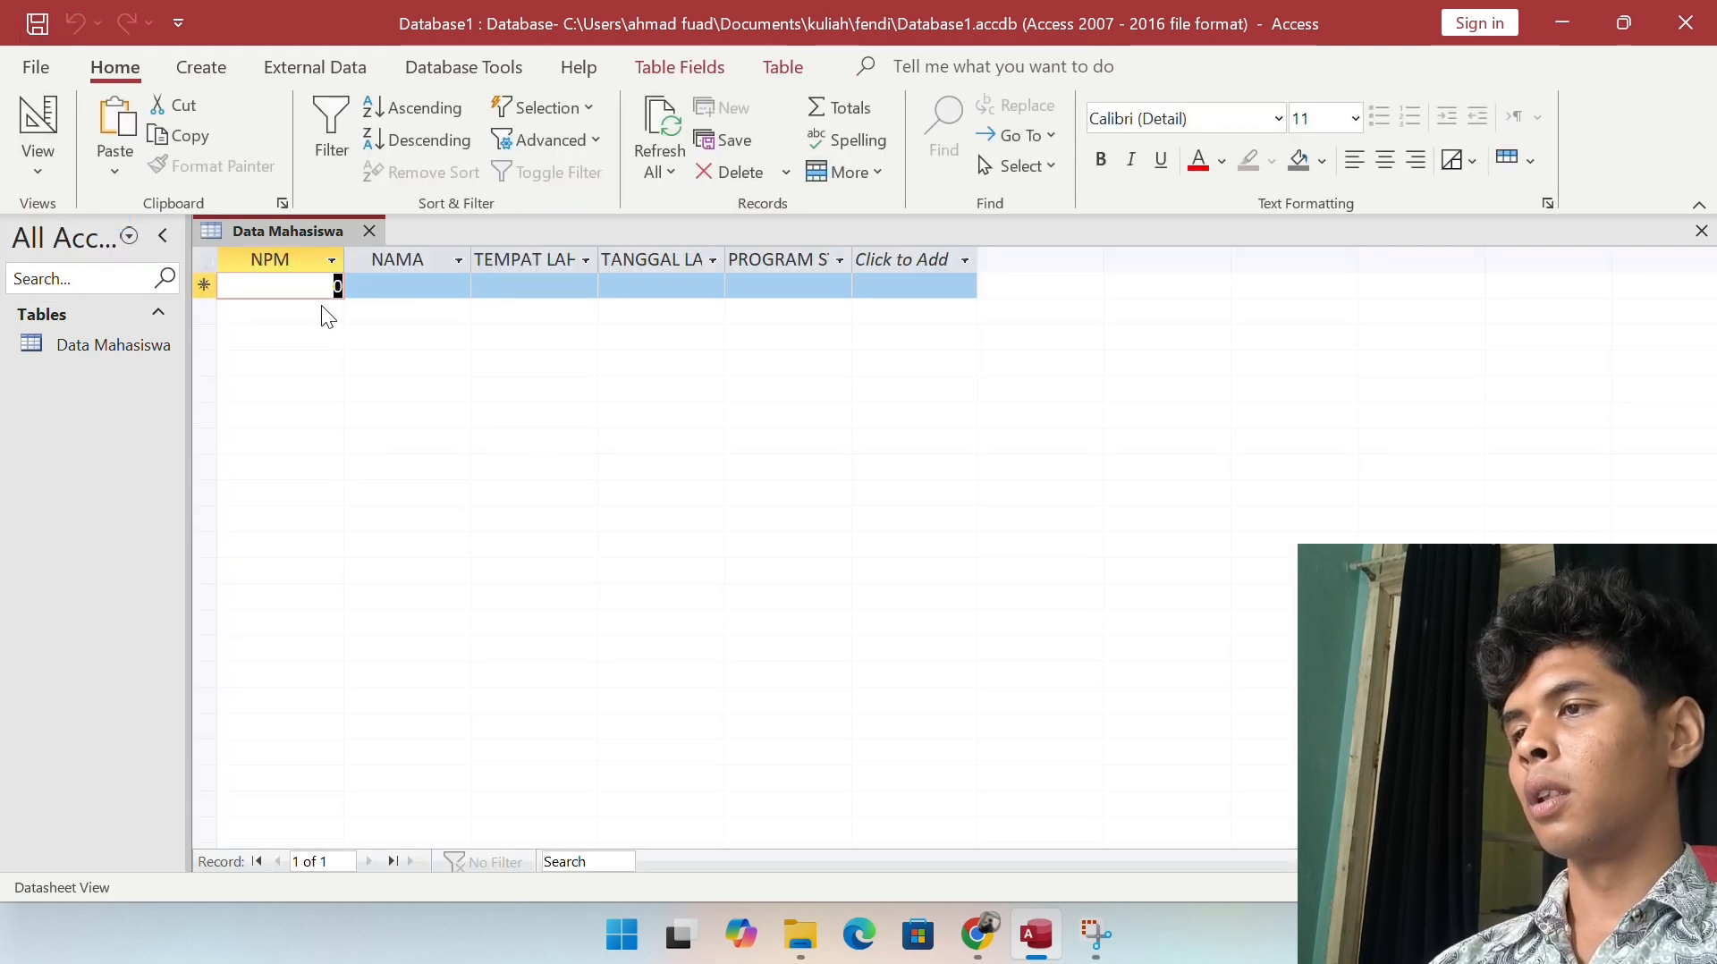
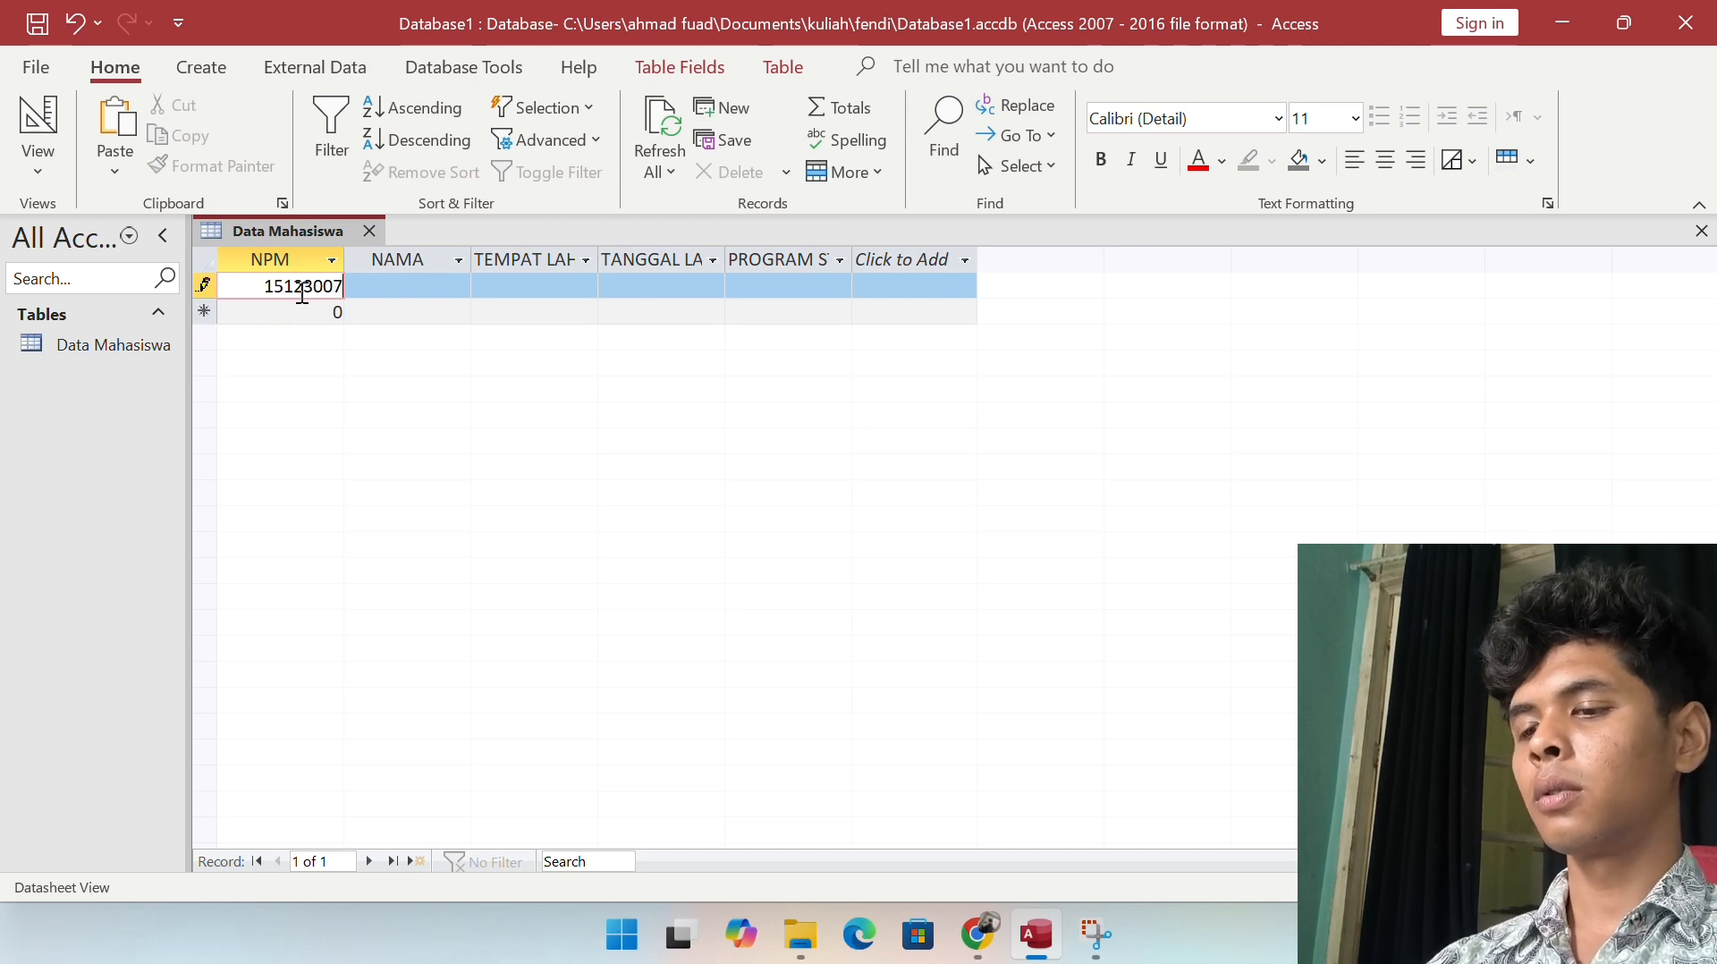
pyautogui.press('Tab')
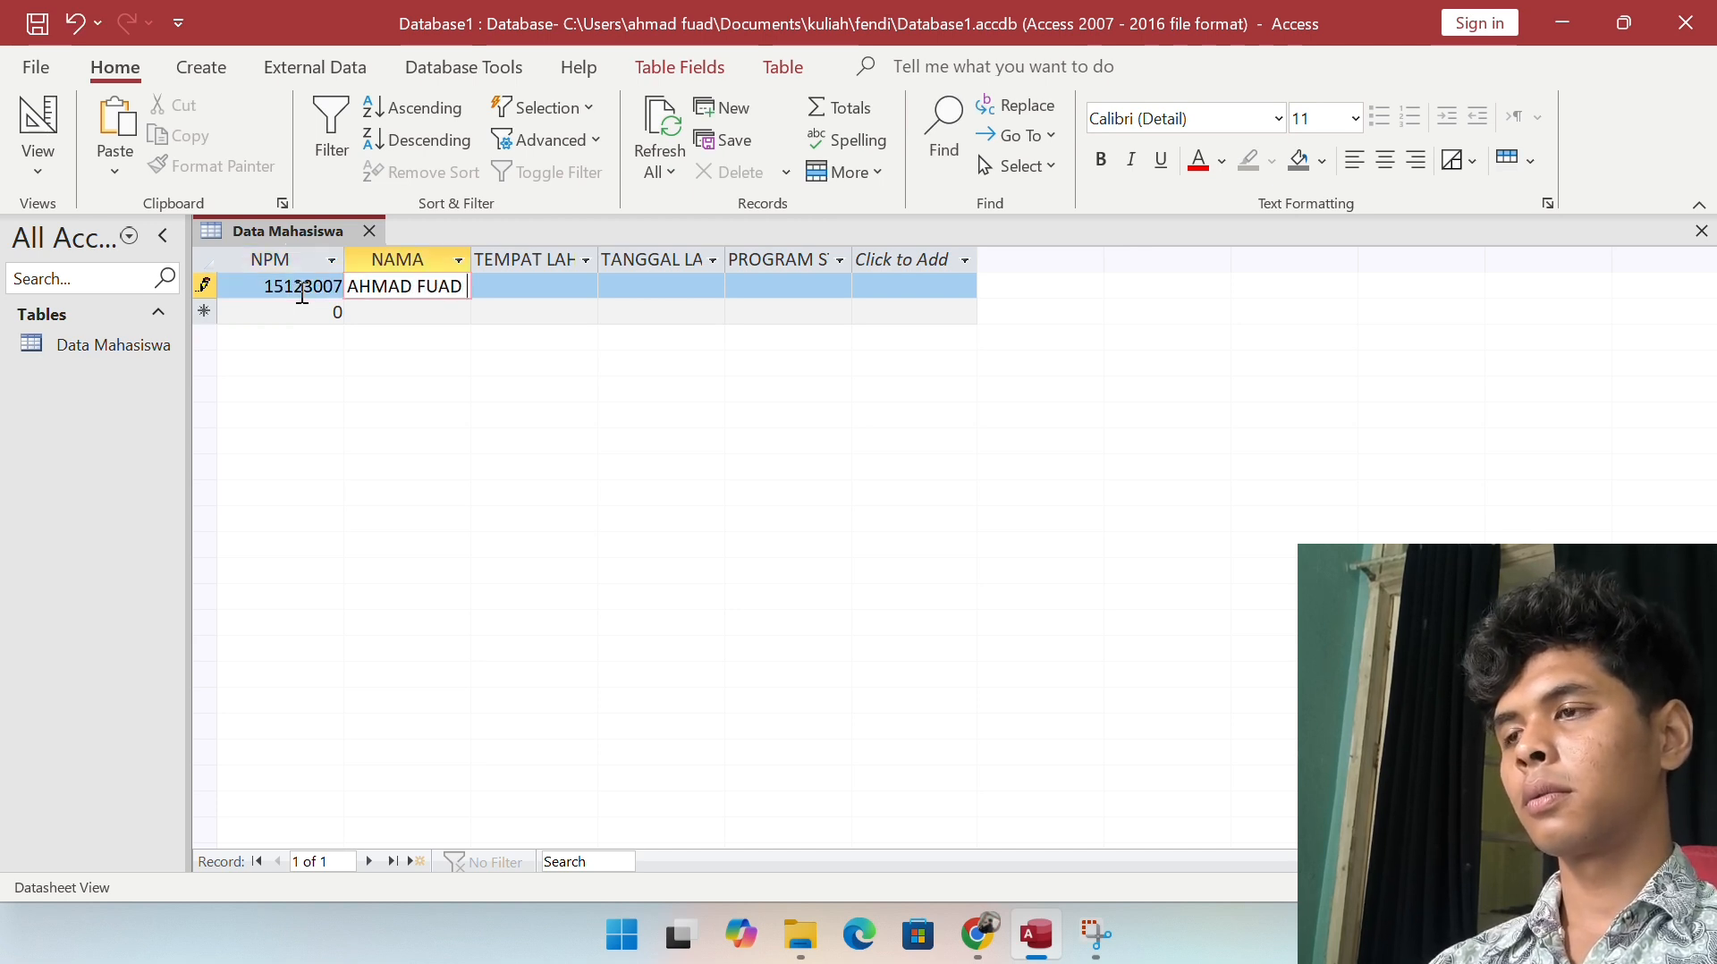
pyautogui.press('Tab')
pyautogui.write('TG UBAN')
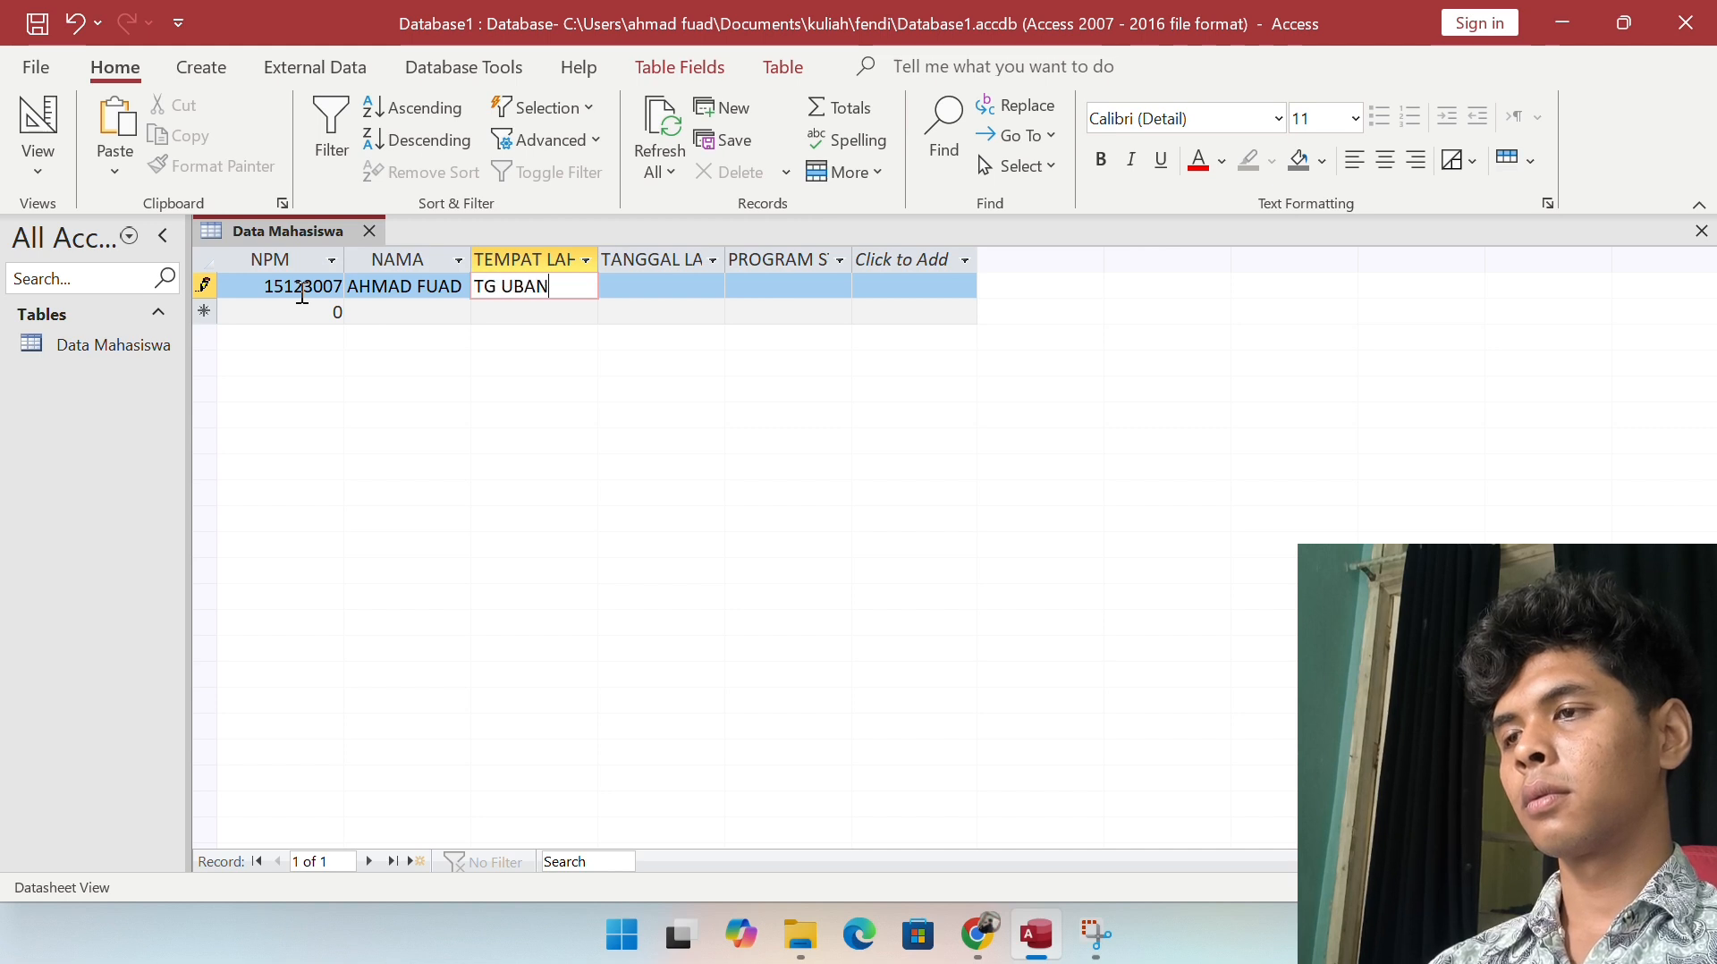
pyautogui.press('Tab')
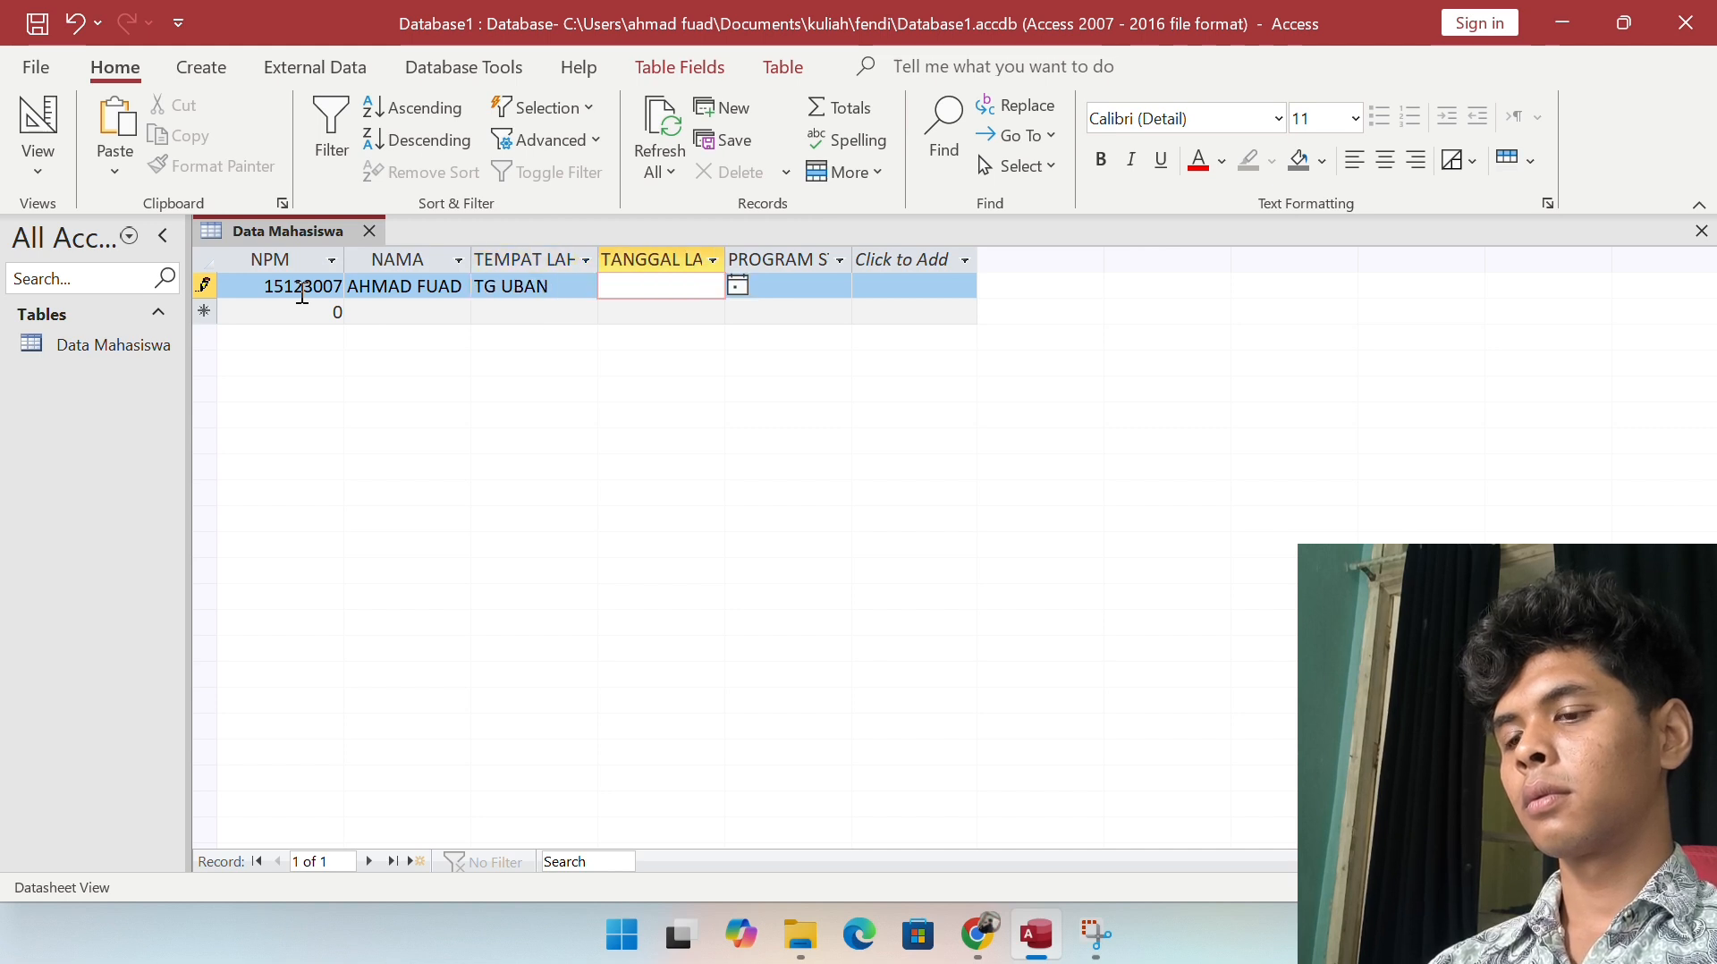
pyautogui.write('02')
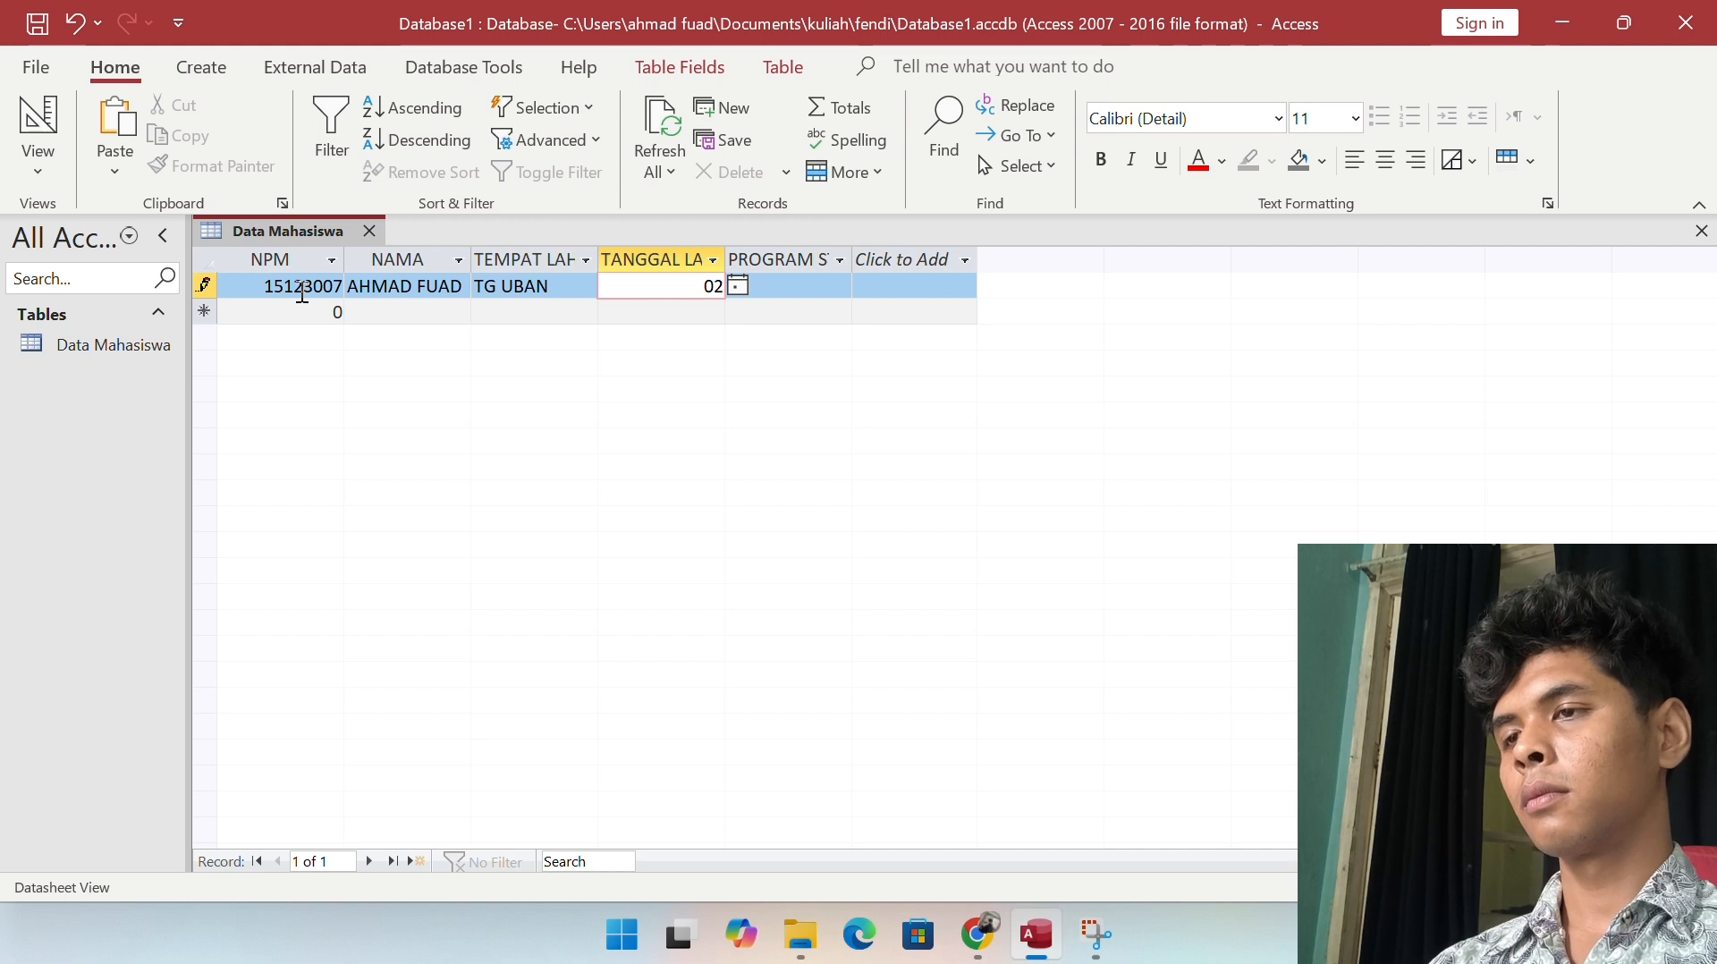
pyautogui.click(739, 287)
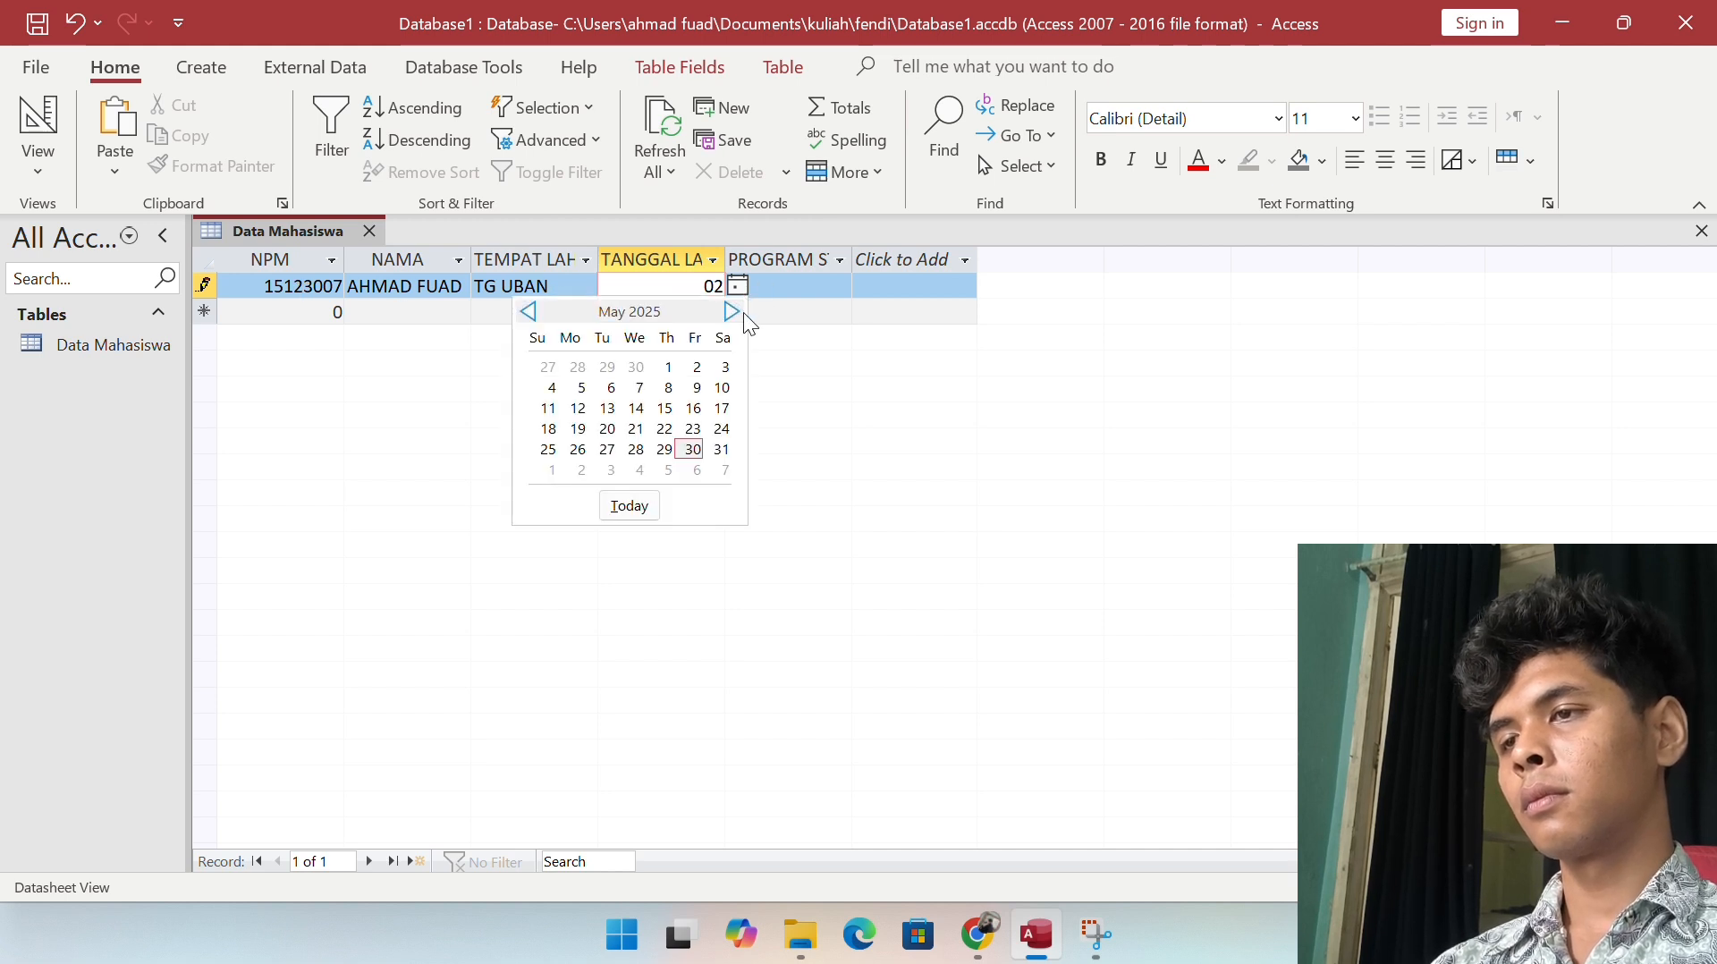
pyautogui.click(718, 286)
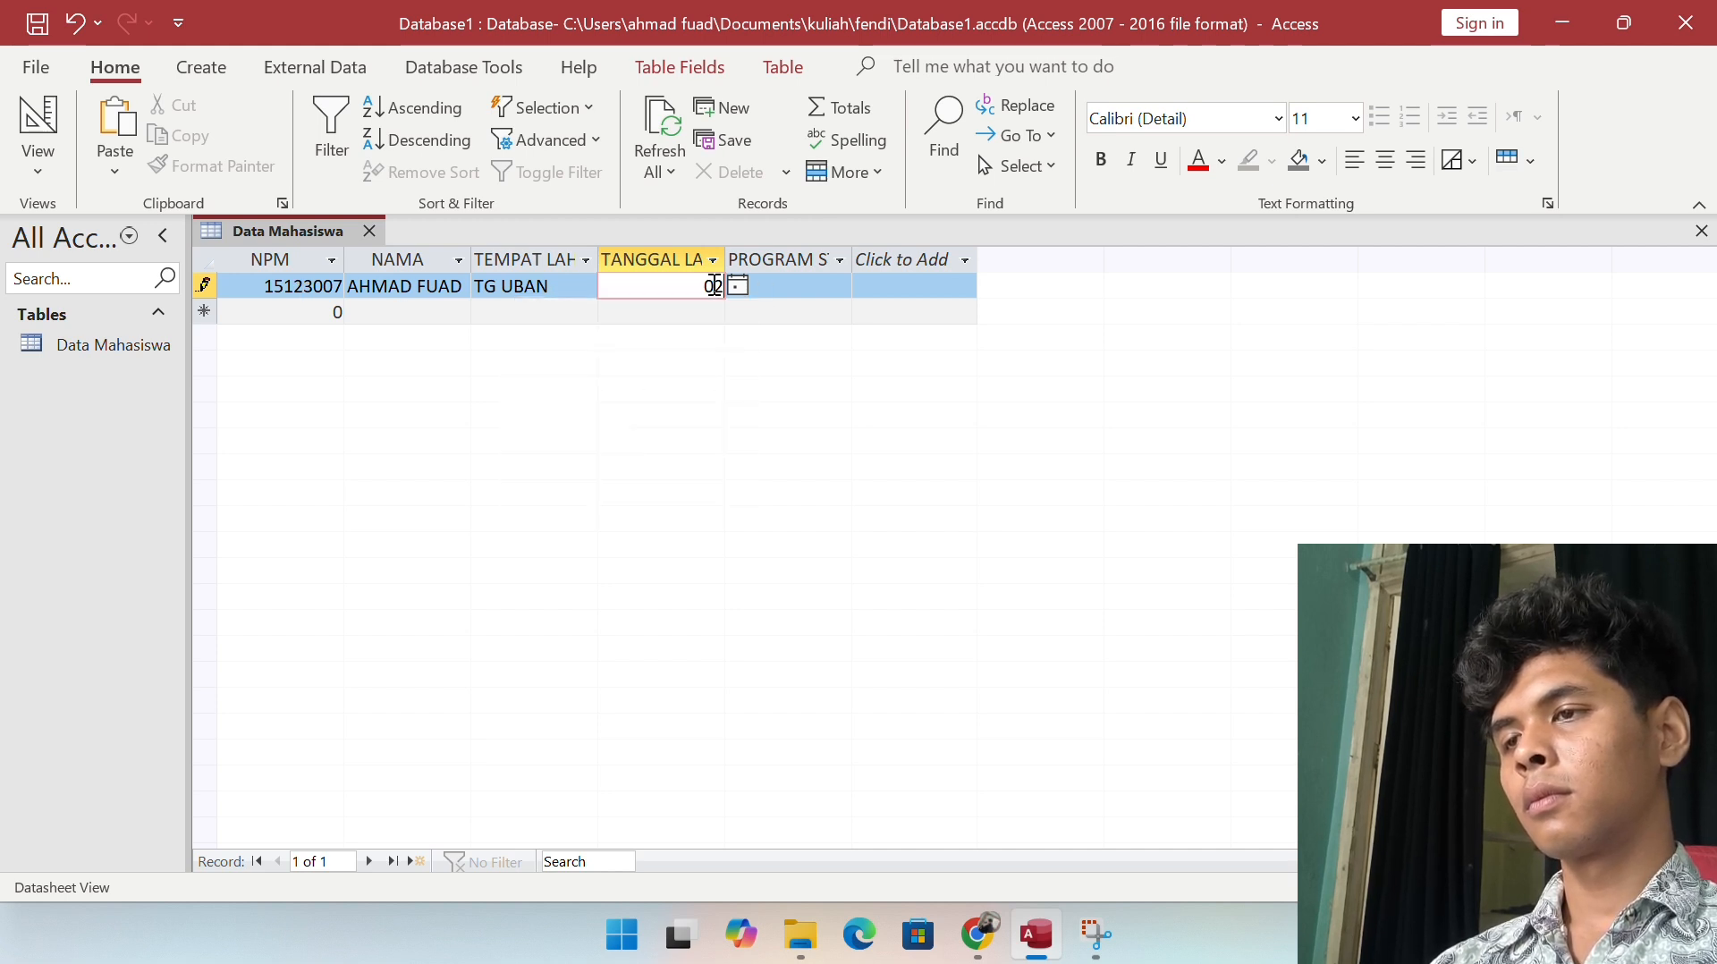
pyautogui.write('/')
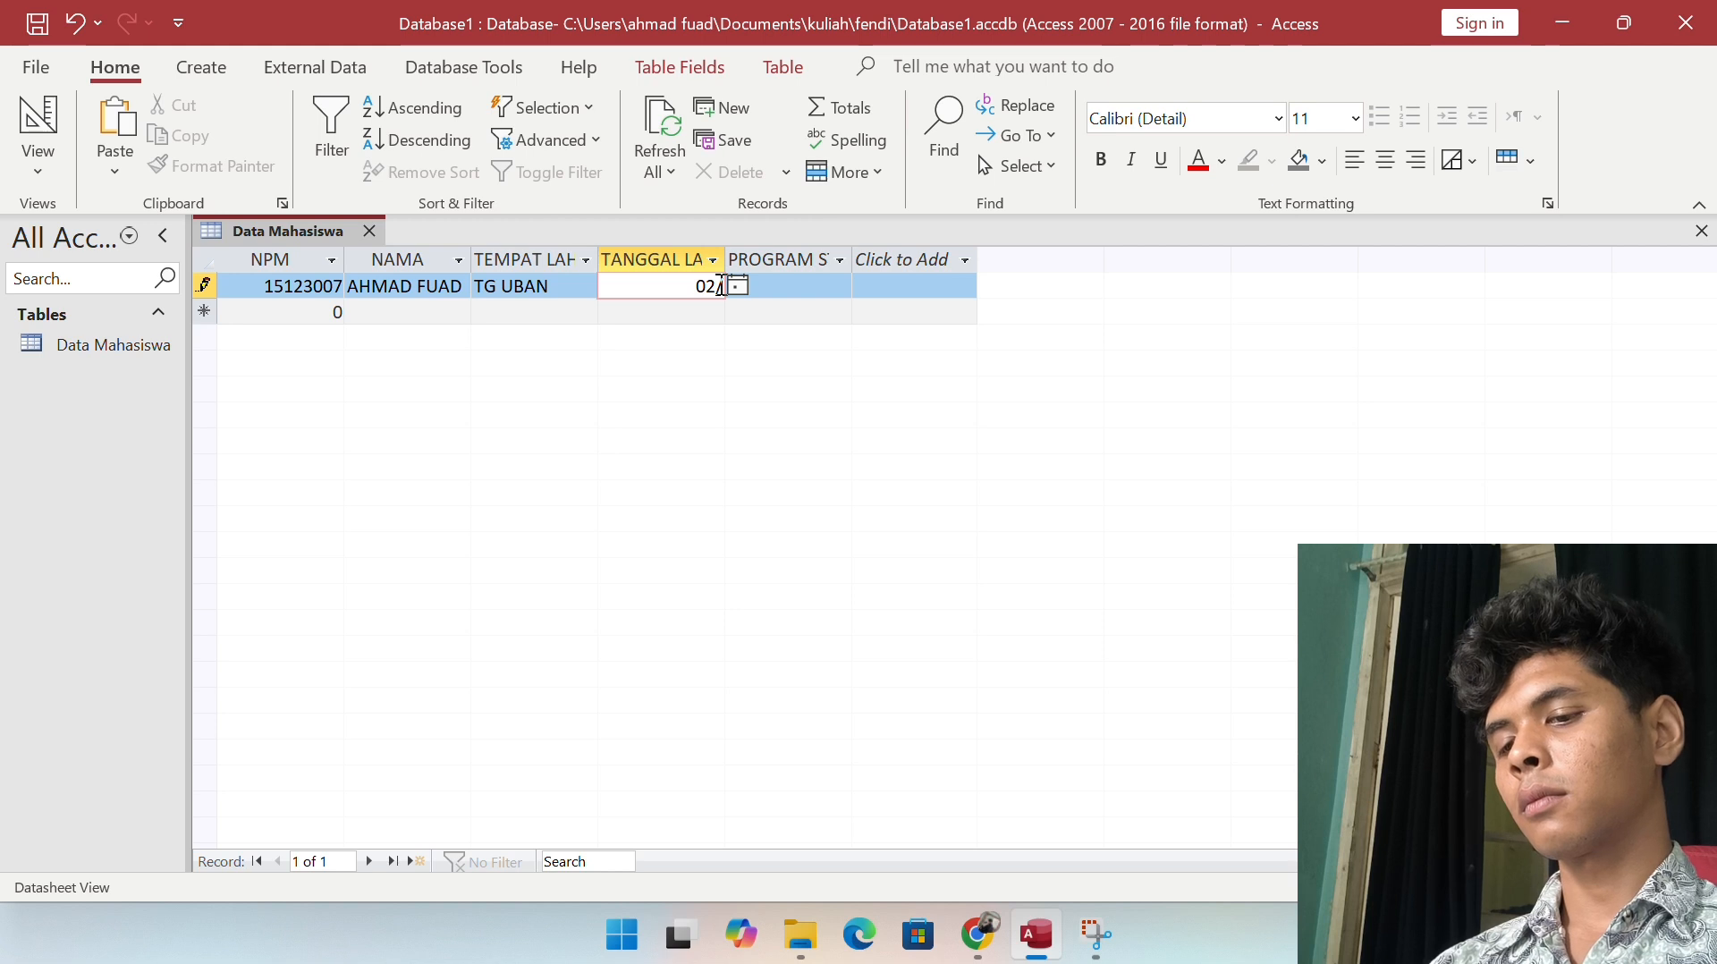
pyautogui.write('07/2003')
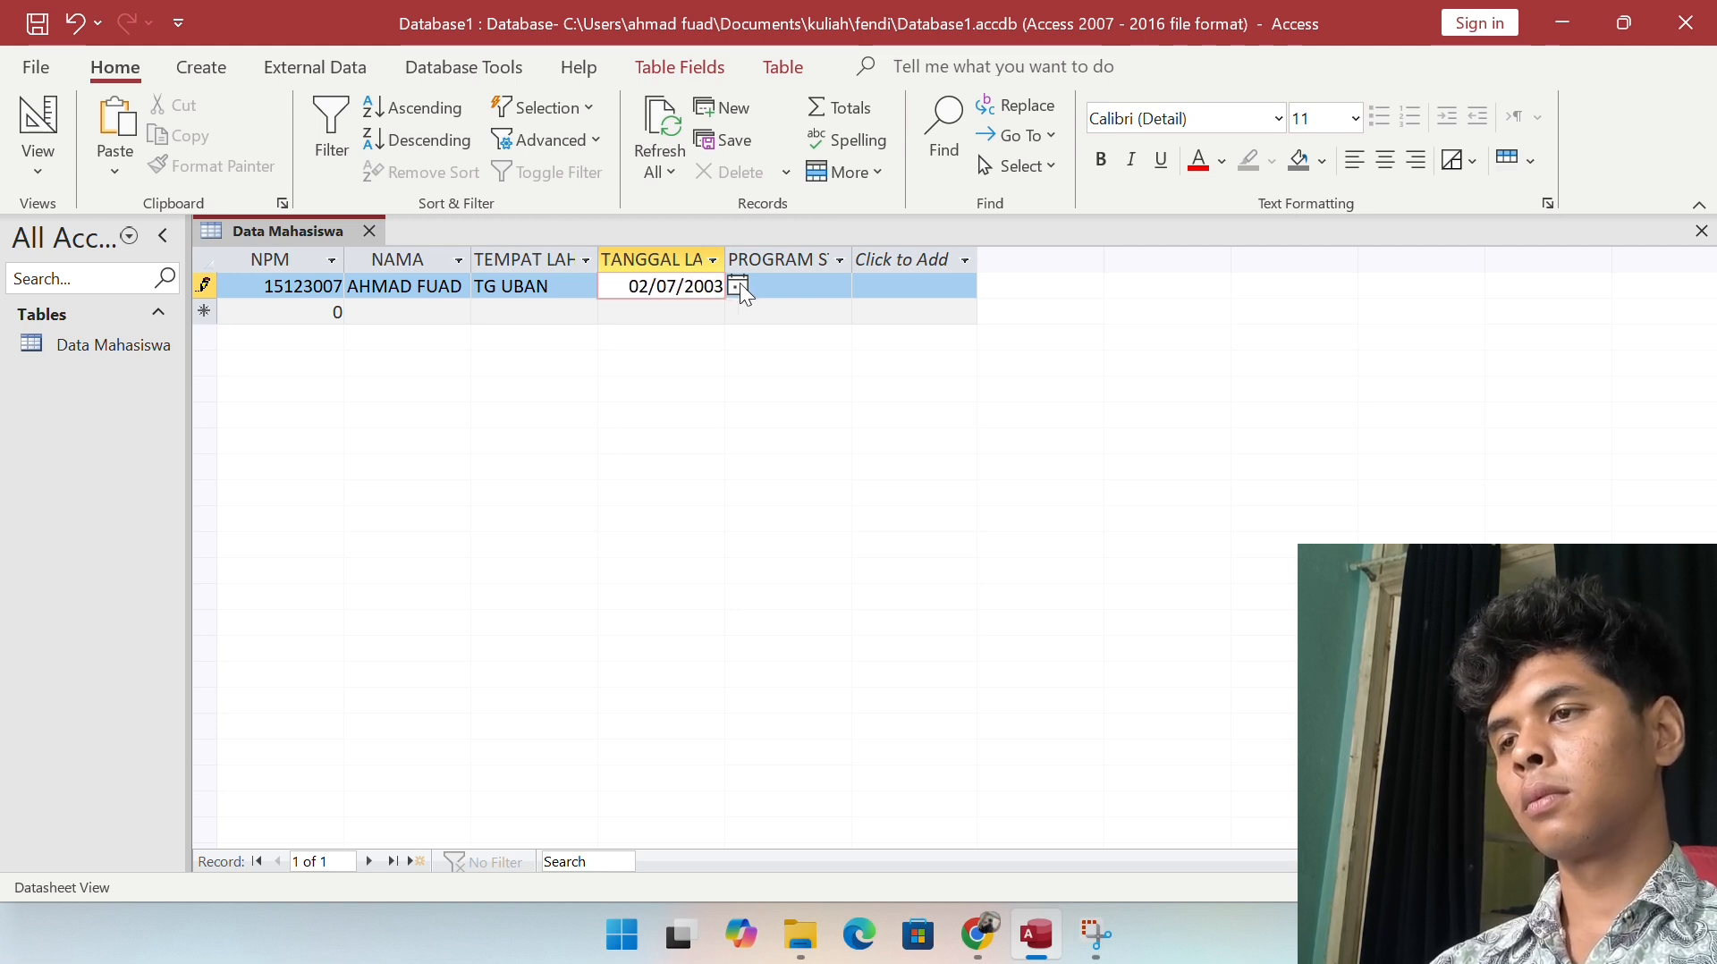
pyautogui.click(736, 286)
pyautogui.click(741, 284)
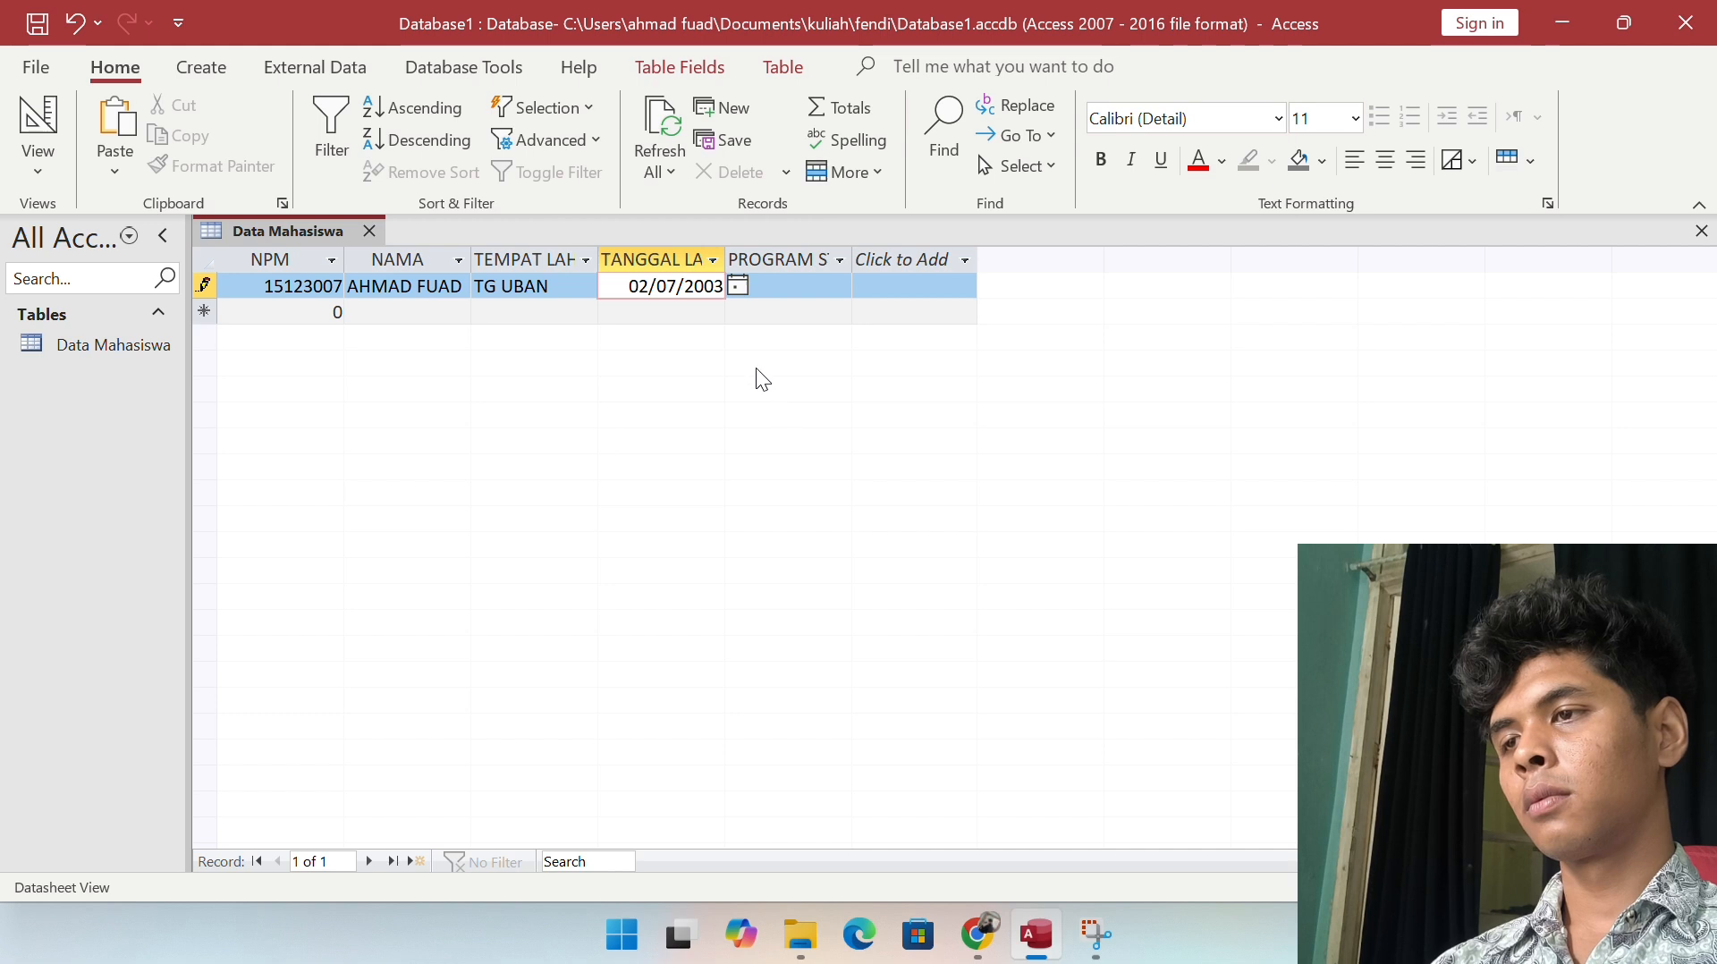
pyautogui.press('Tab')
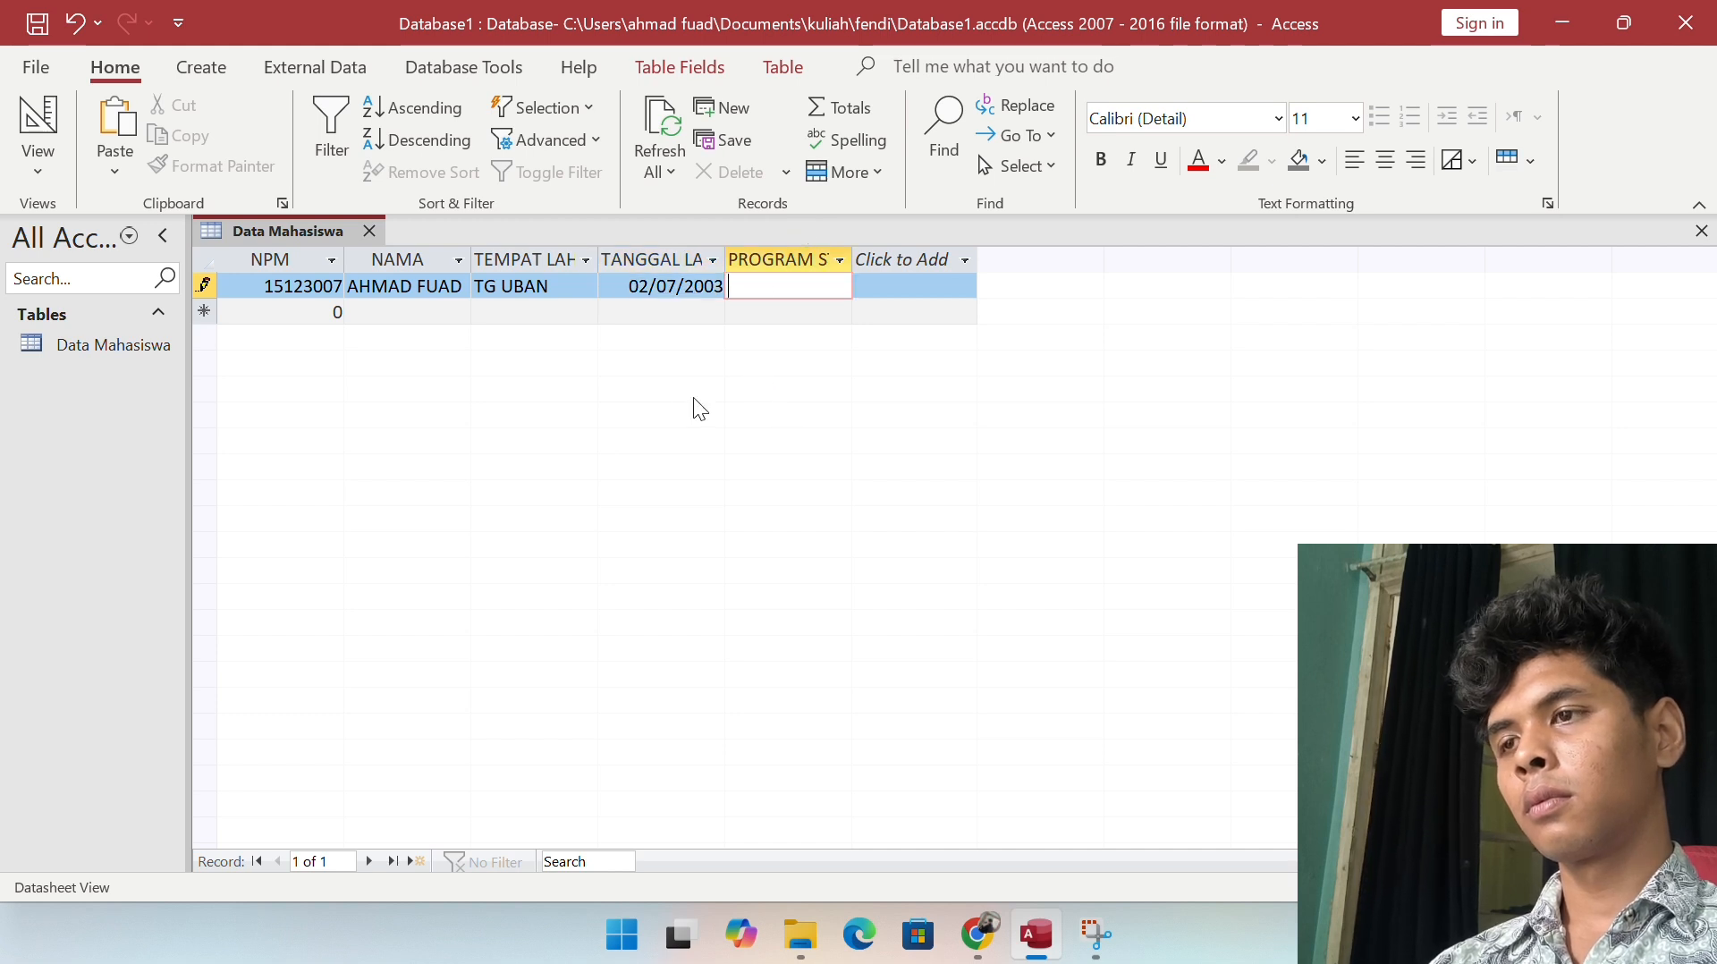
pyautogui.click(676, 286)
pyautogui.click(737, 286)
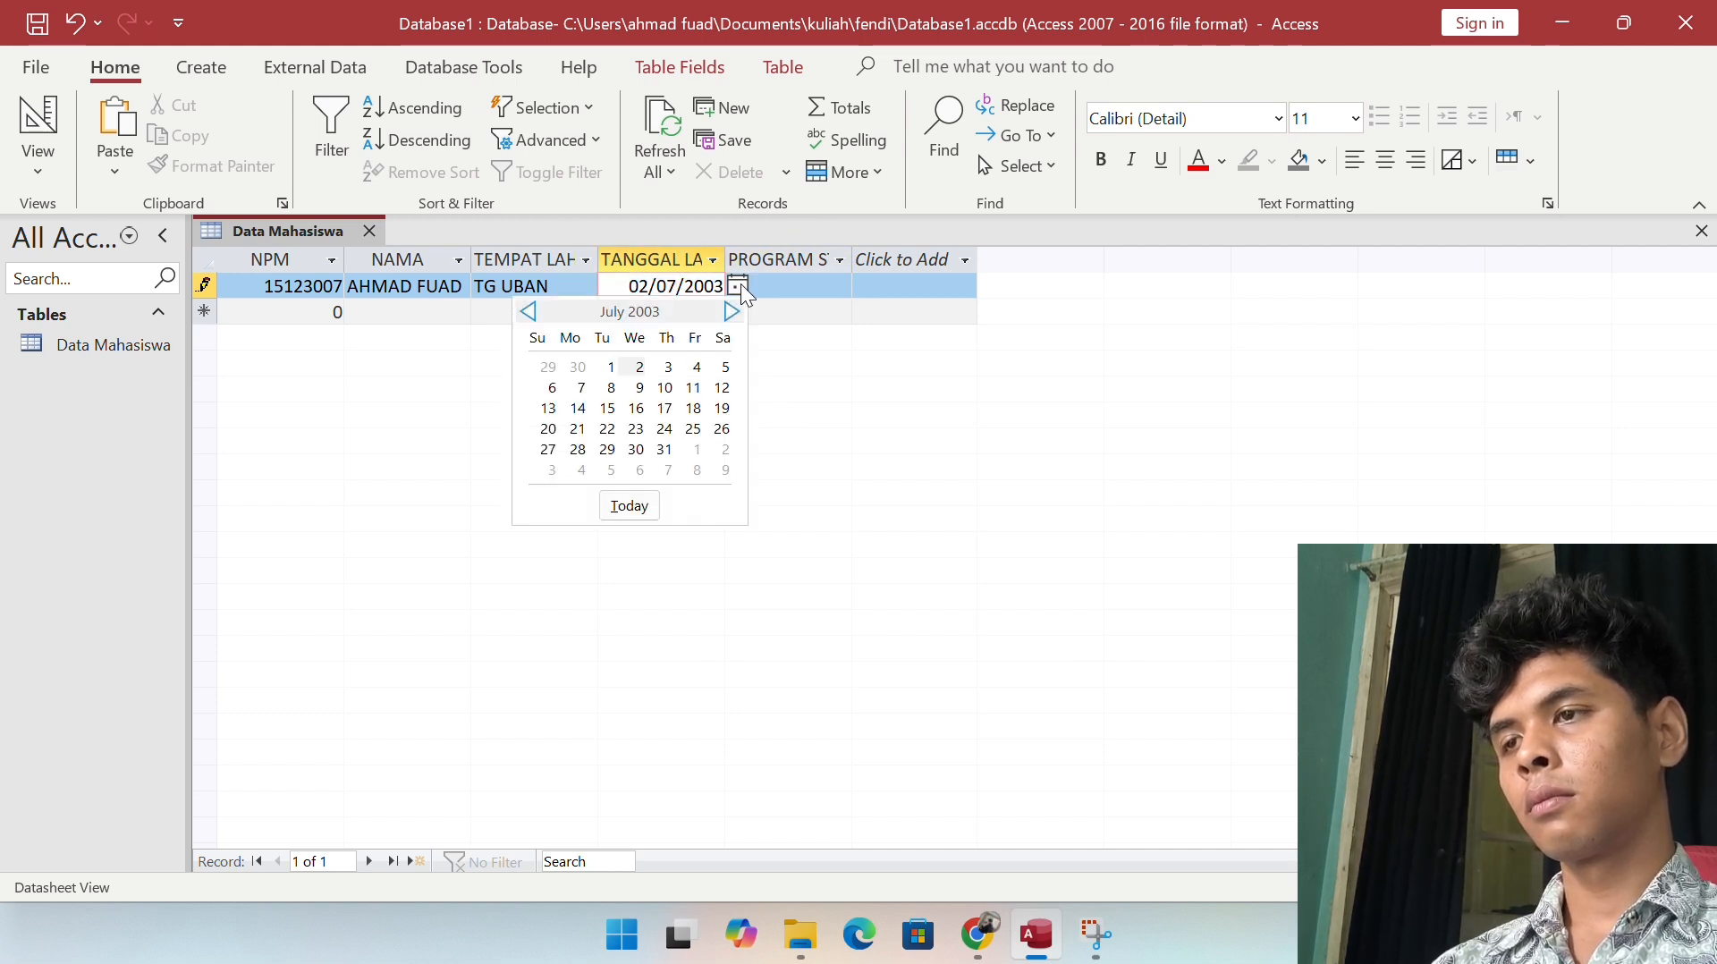
pyautogui.click(775, 284)
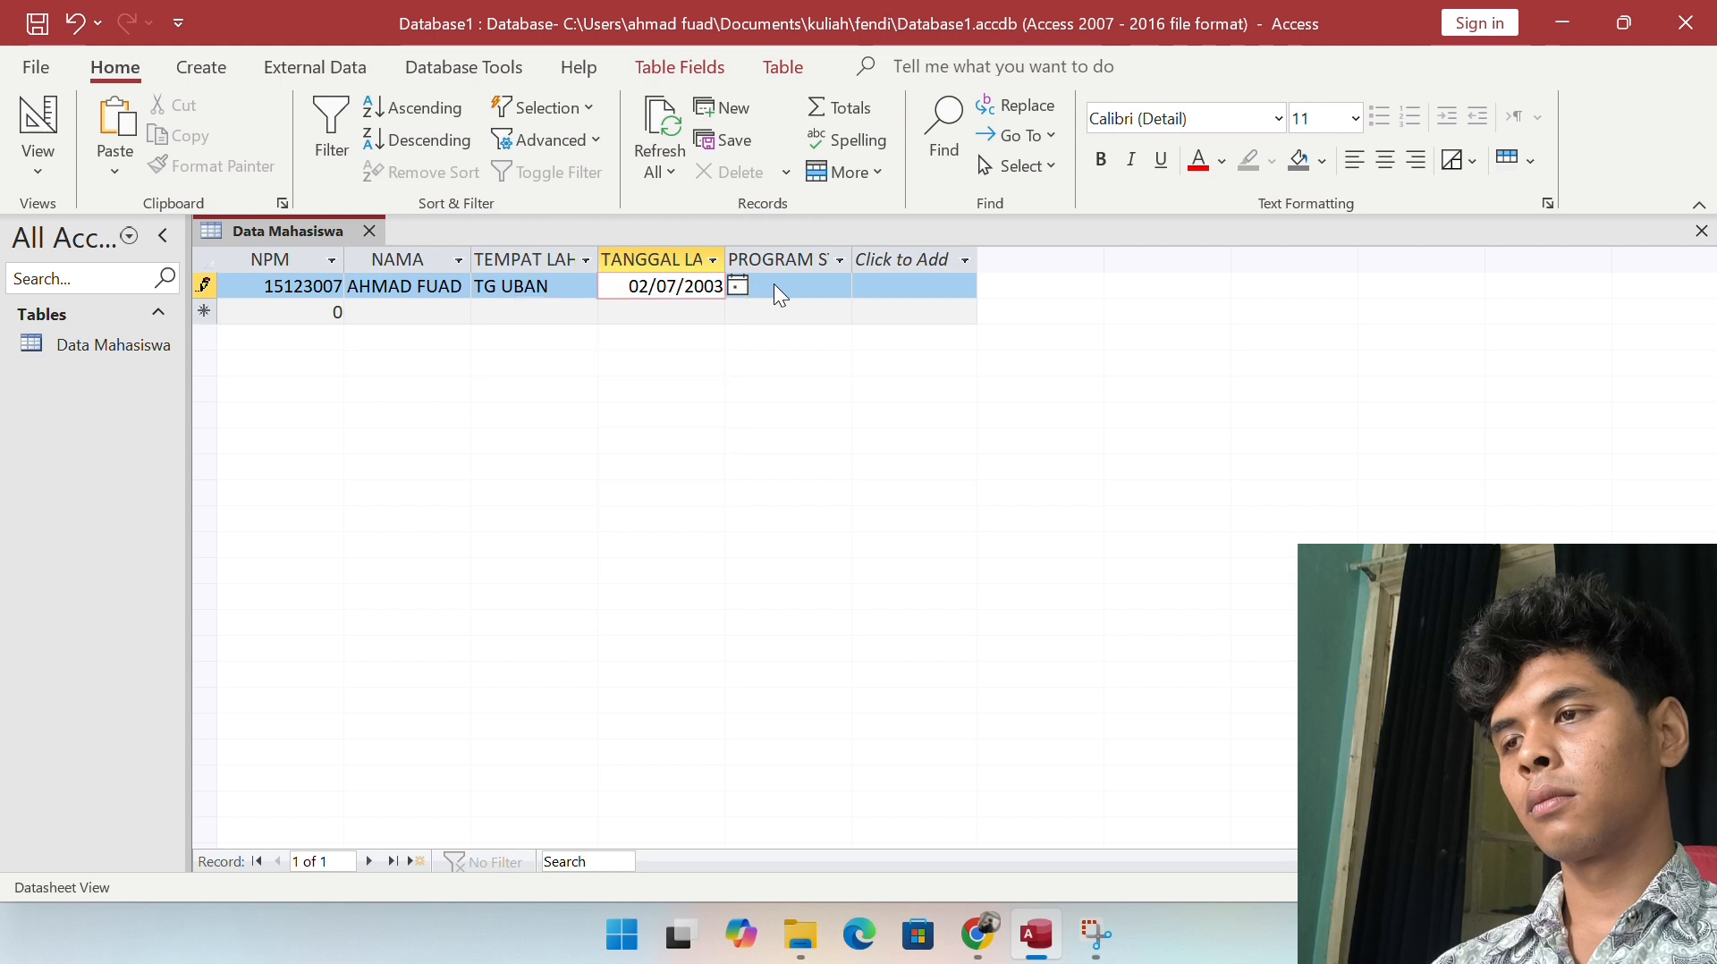
pyautogui.click(774, 284)
pyautogui.write('SIST')
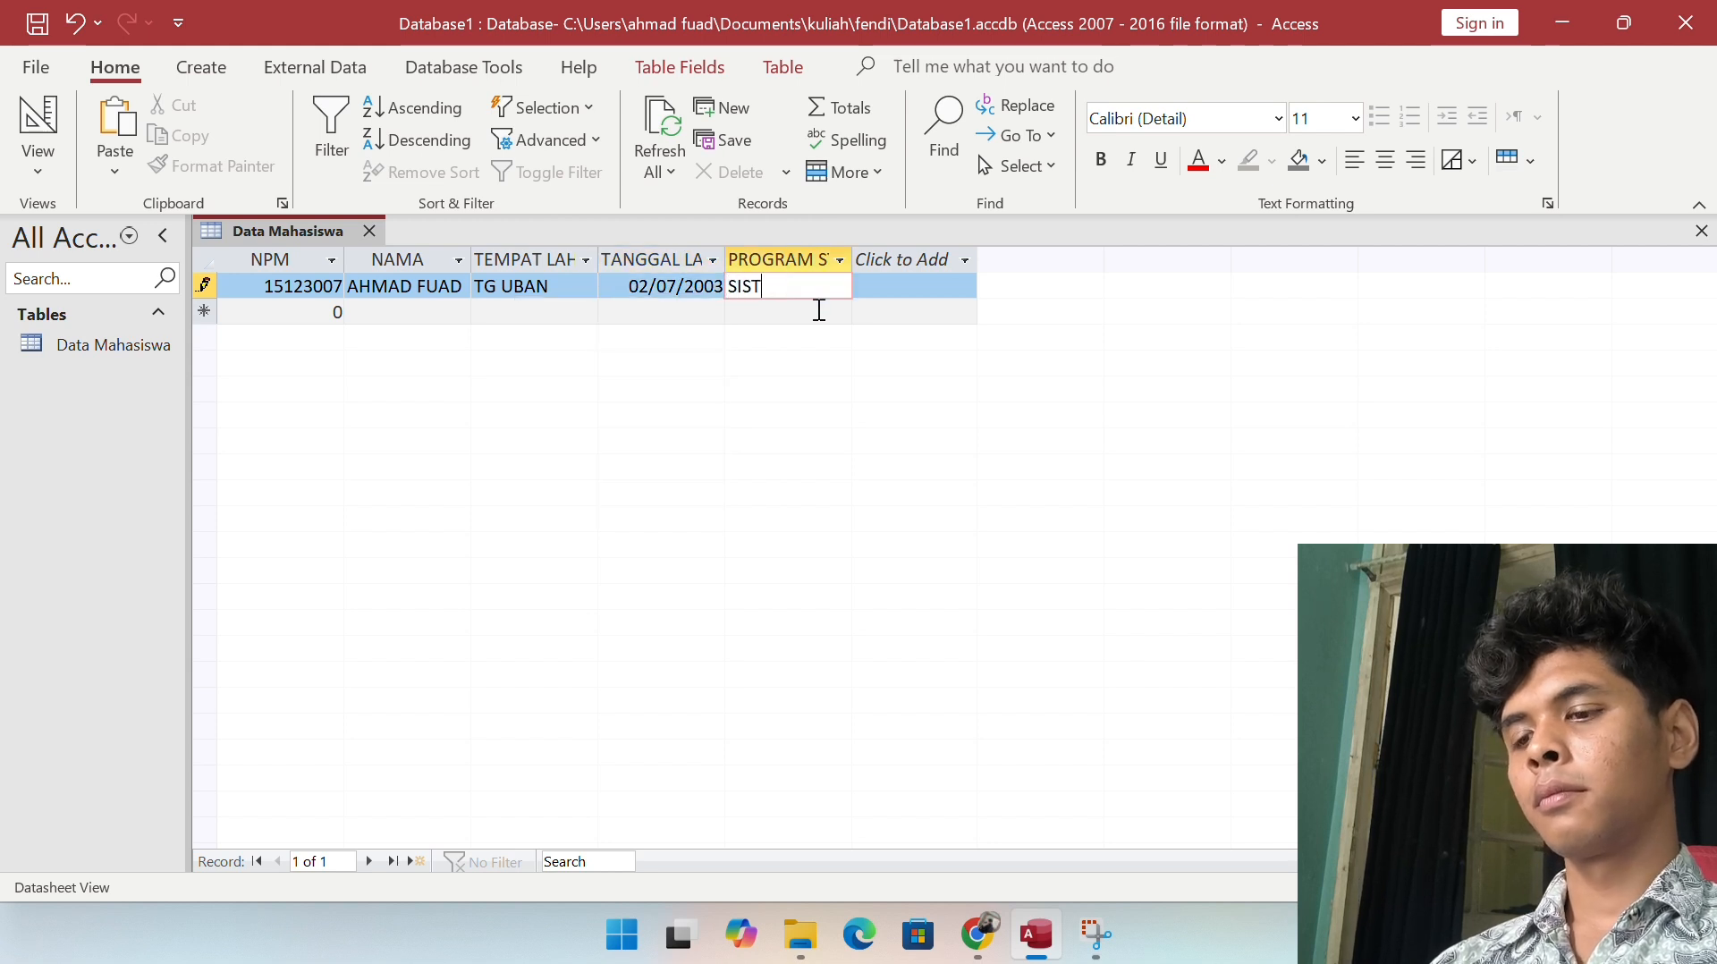
pyautogui.write('EM INFORMASI')
# Step: Start a second record with the student's NPM, name and birthplace BATAM
pyautogui.press('Tab')
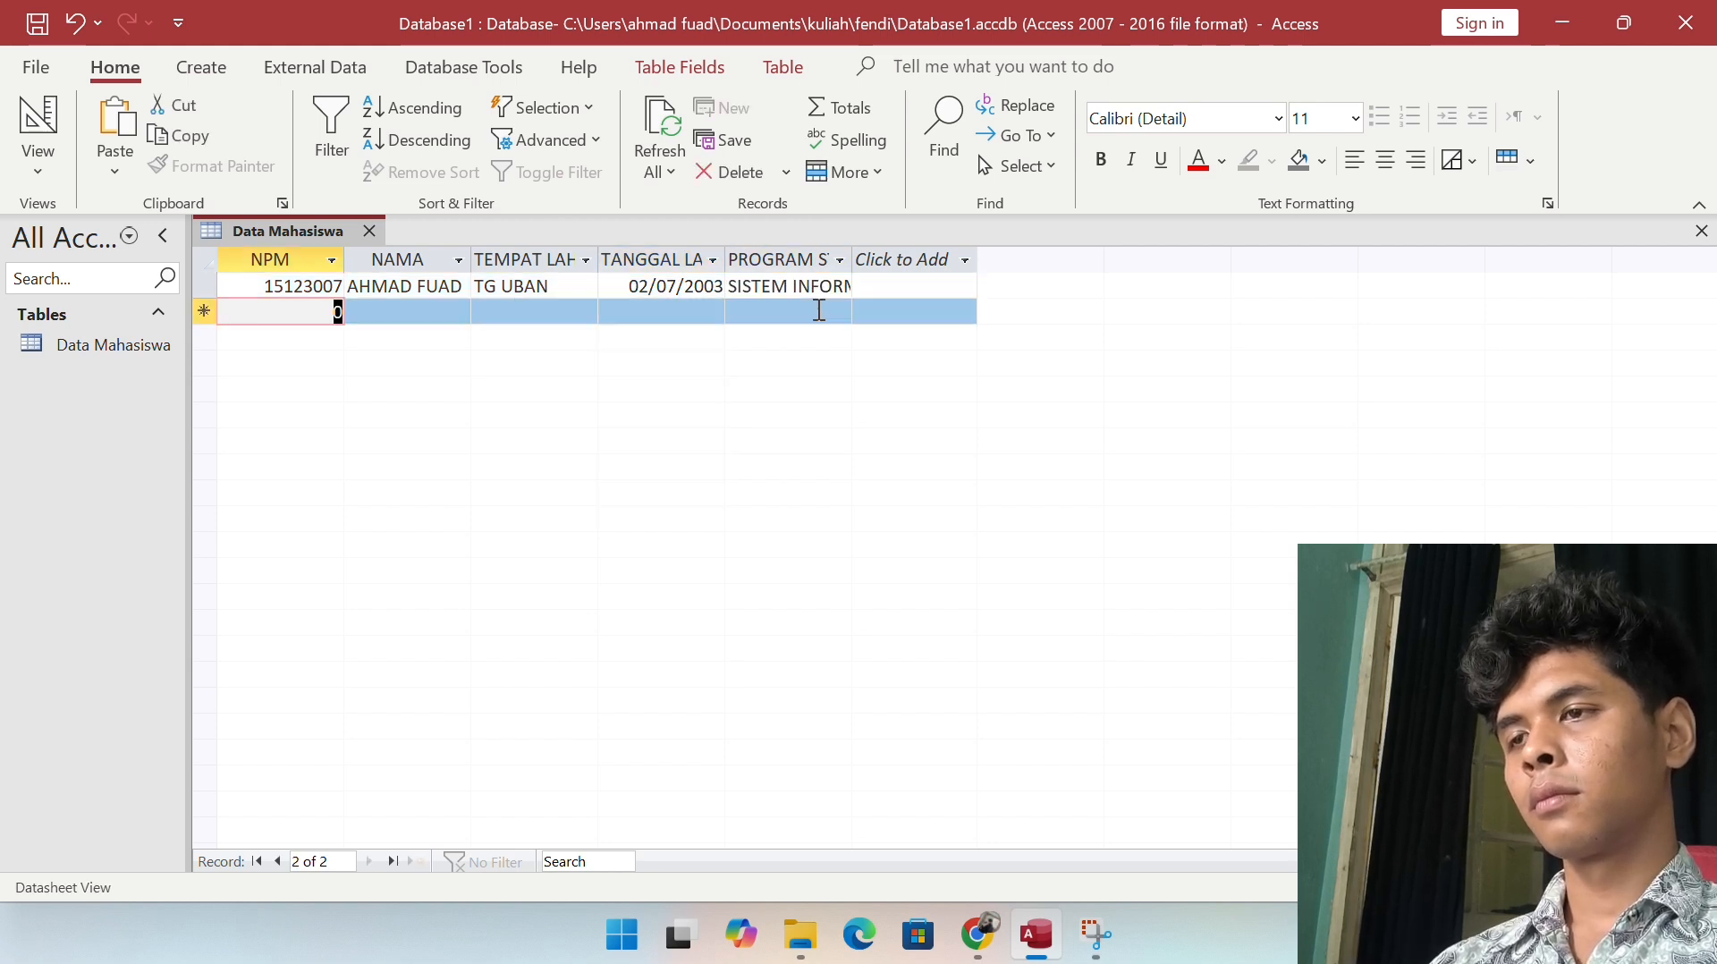
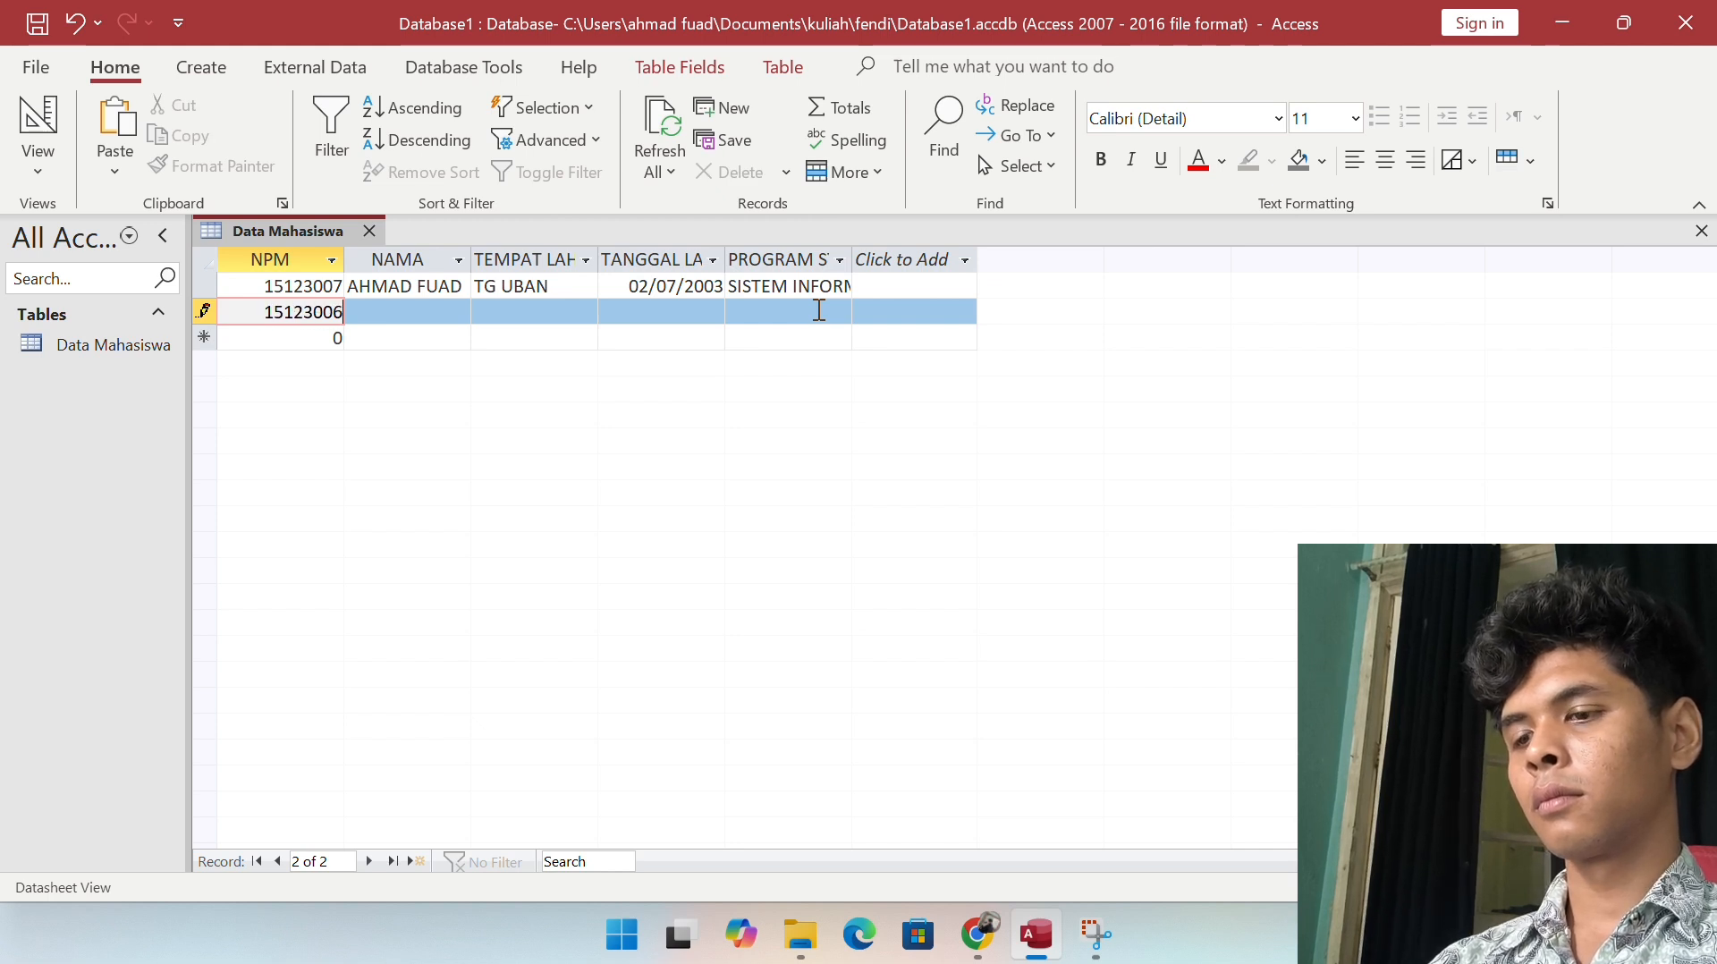
pyautogui.press('Tab')
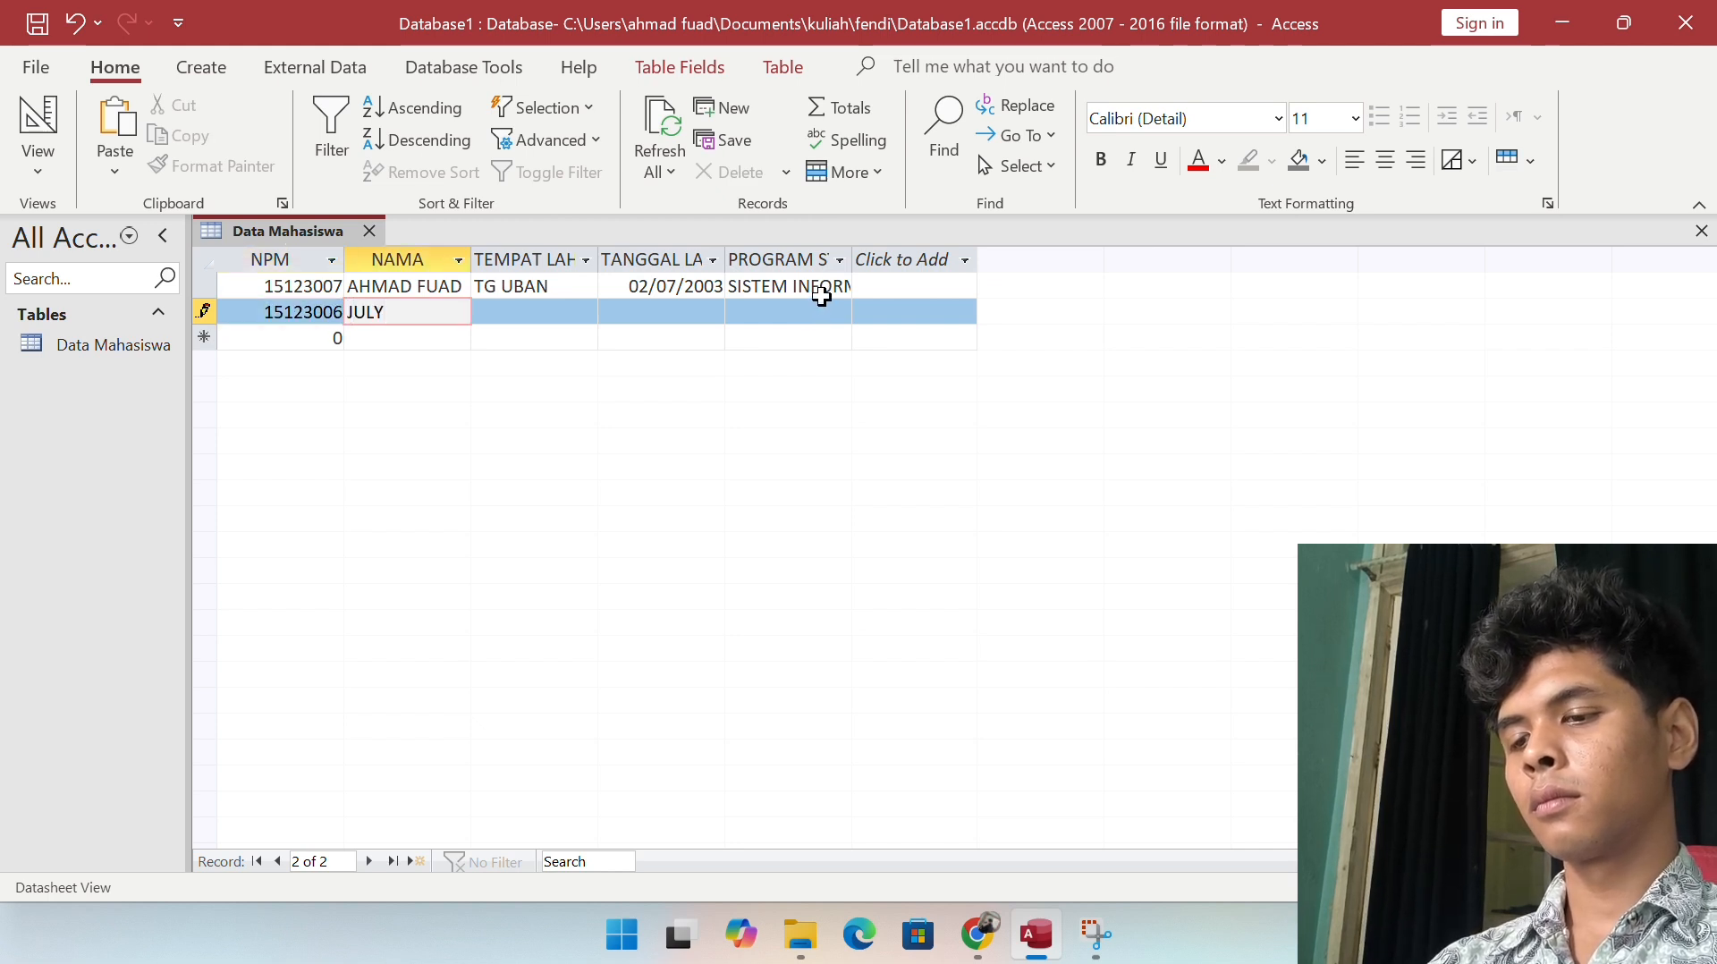
pyautogui.press('Tab')
pyautogui.write('T')
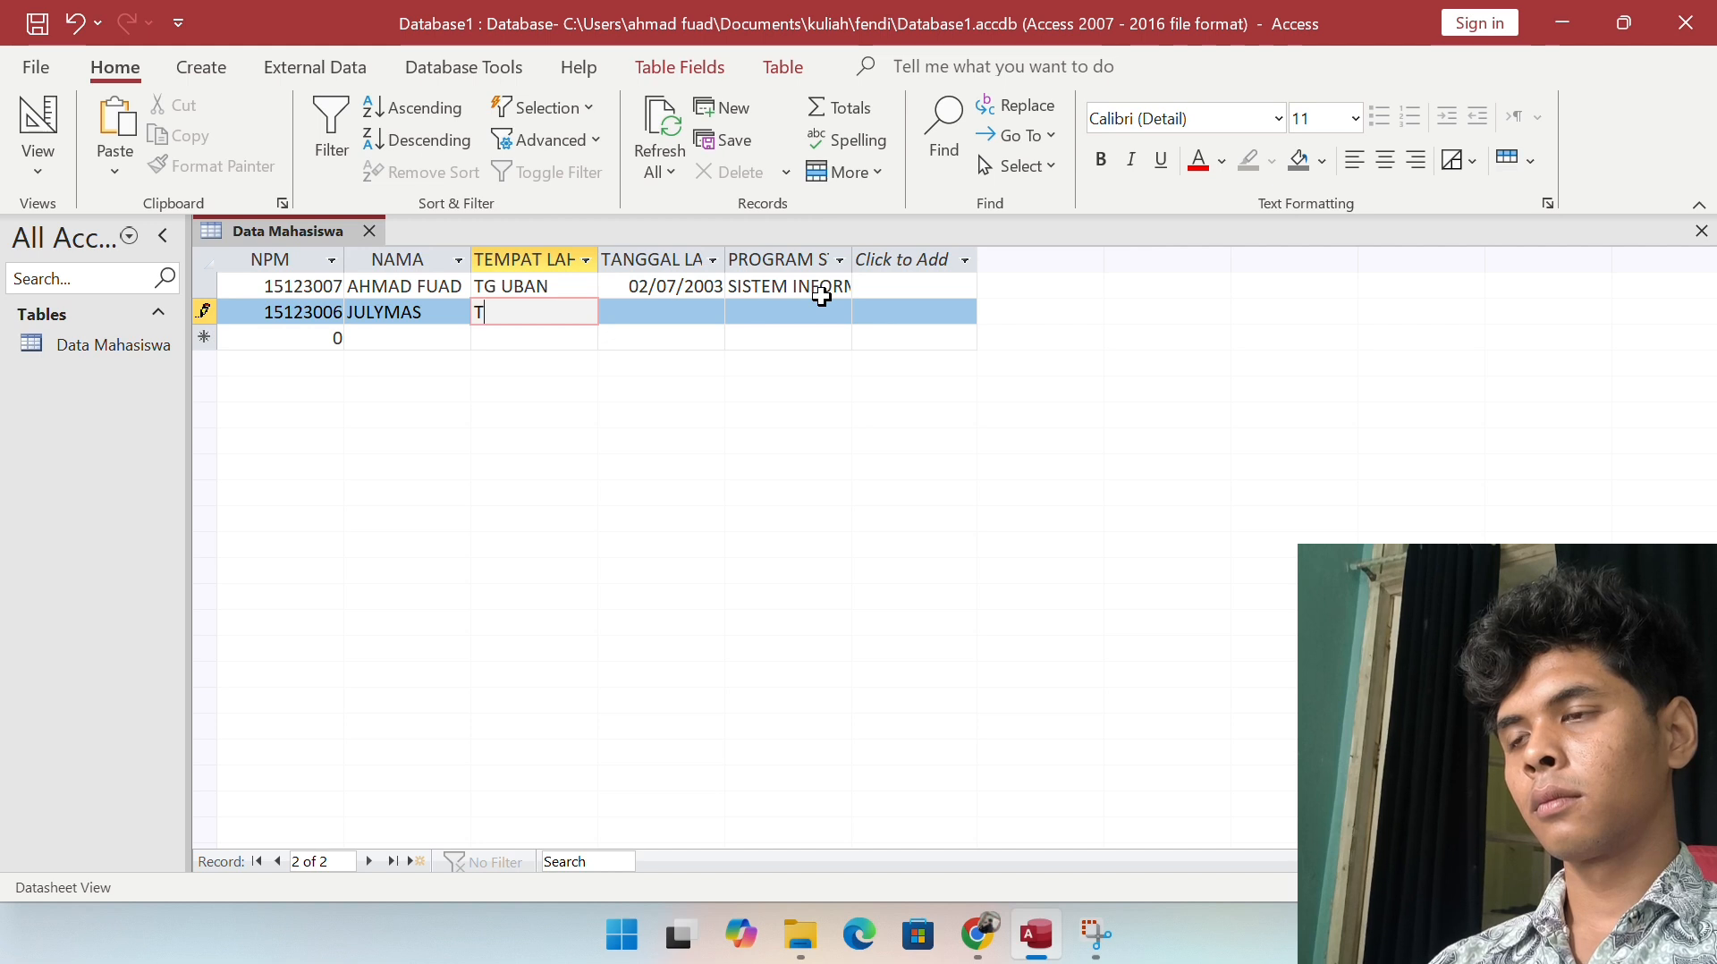
pyautogui.press('BackSpace')
pyautogui.write('BATAM')
pyautogui.press('Tab')
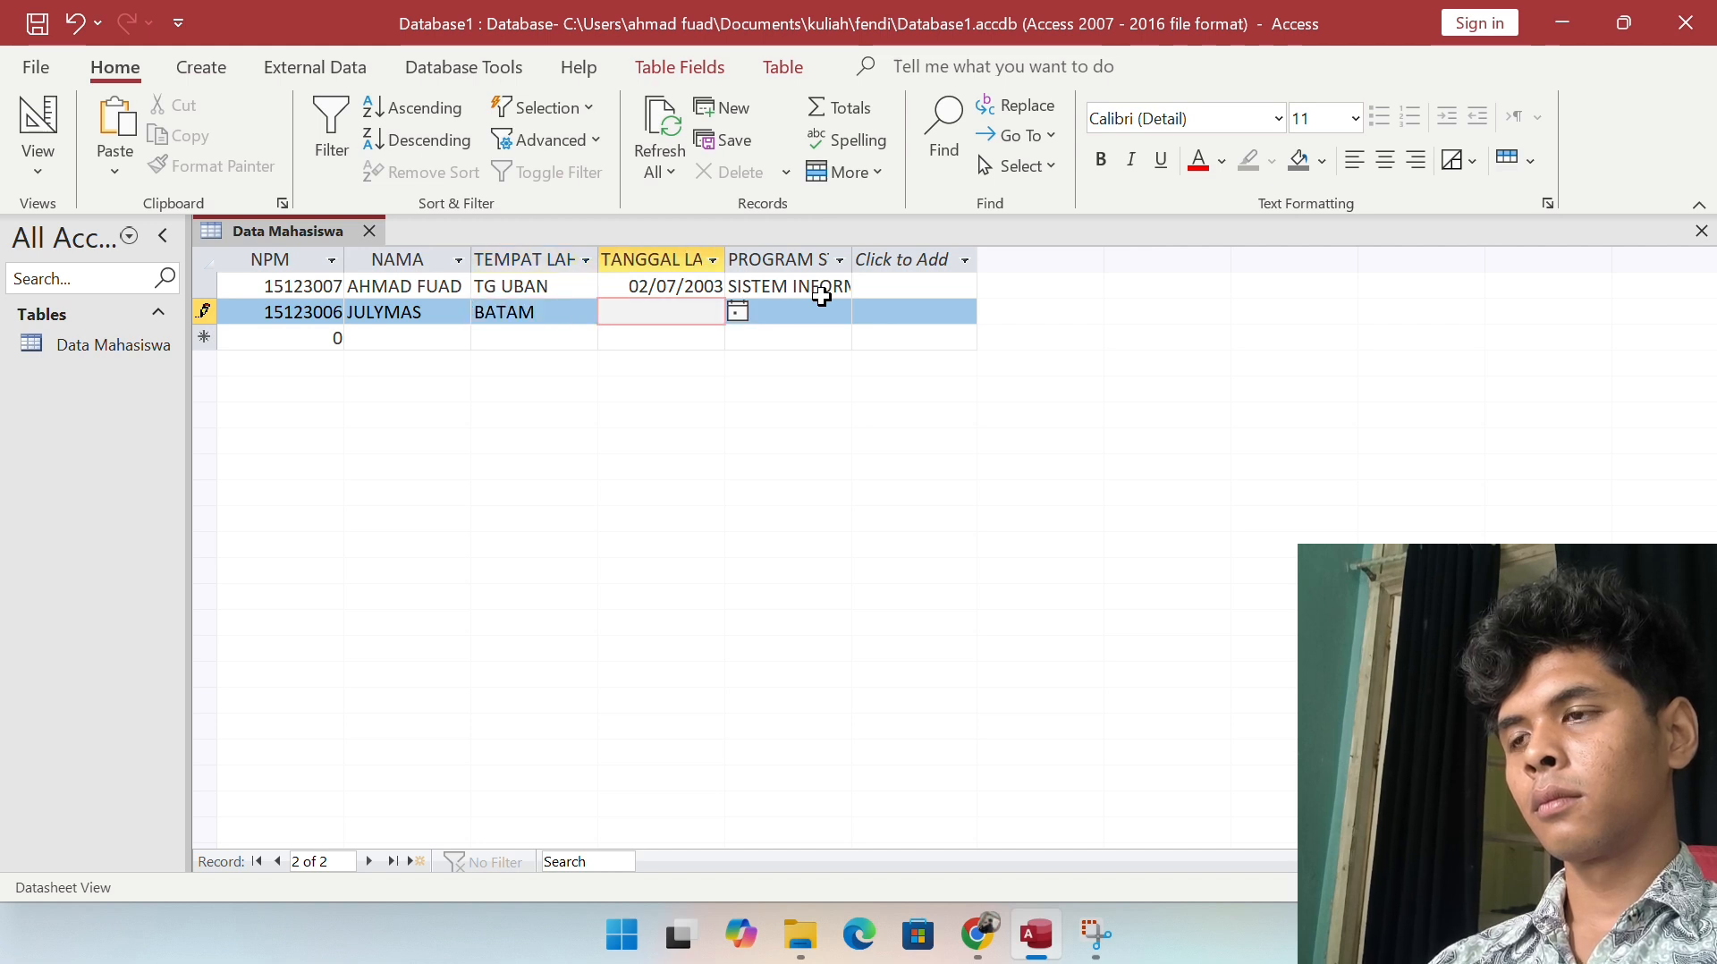
pyautogui.write('2')
pyautogui.press('BackSpace')
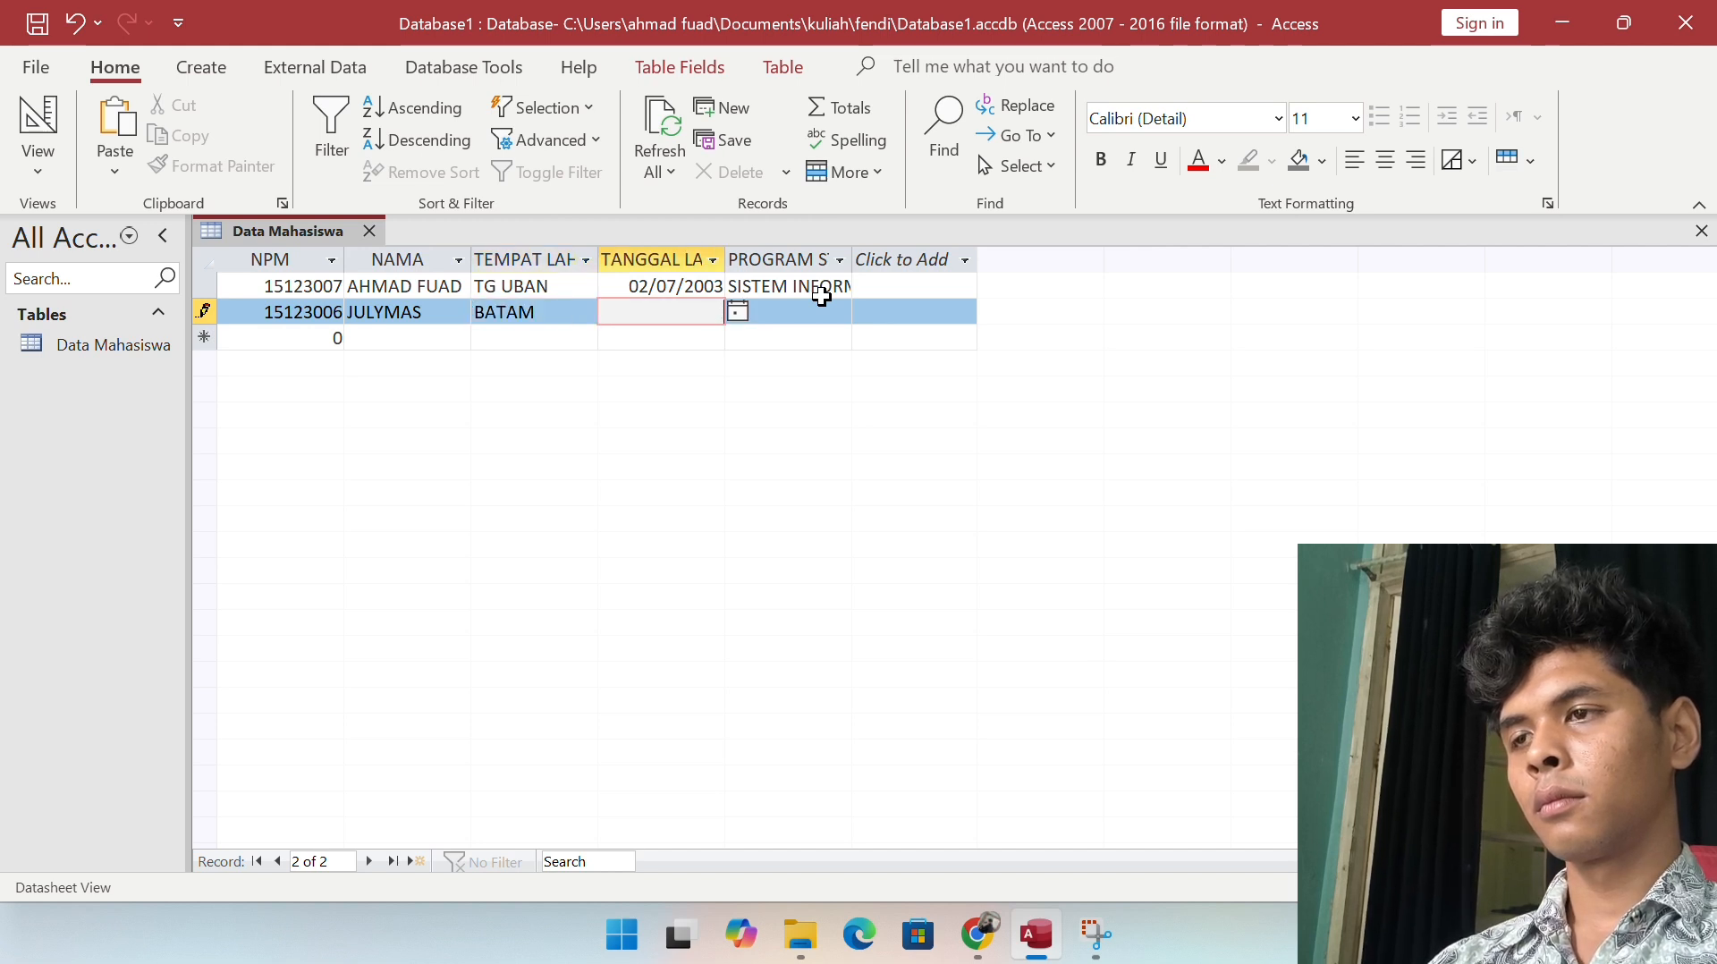
pyautogui.write('20/69')
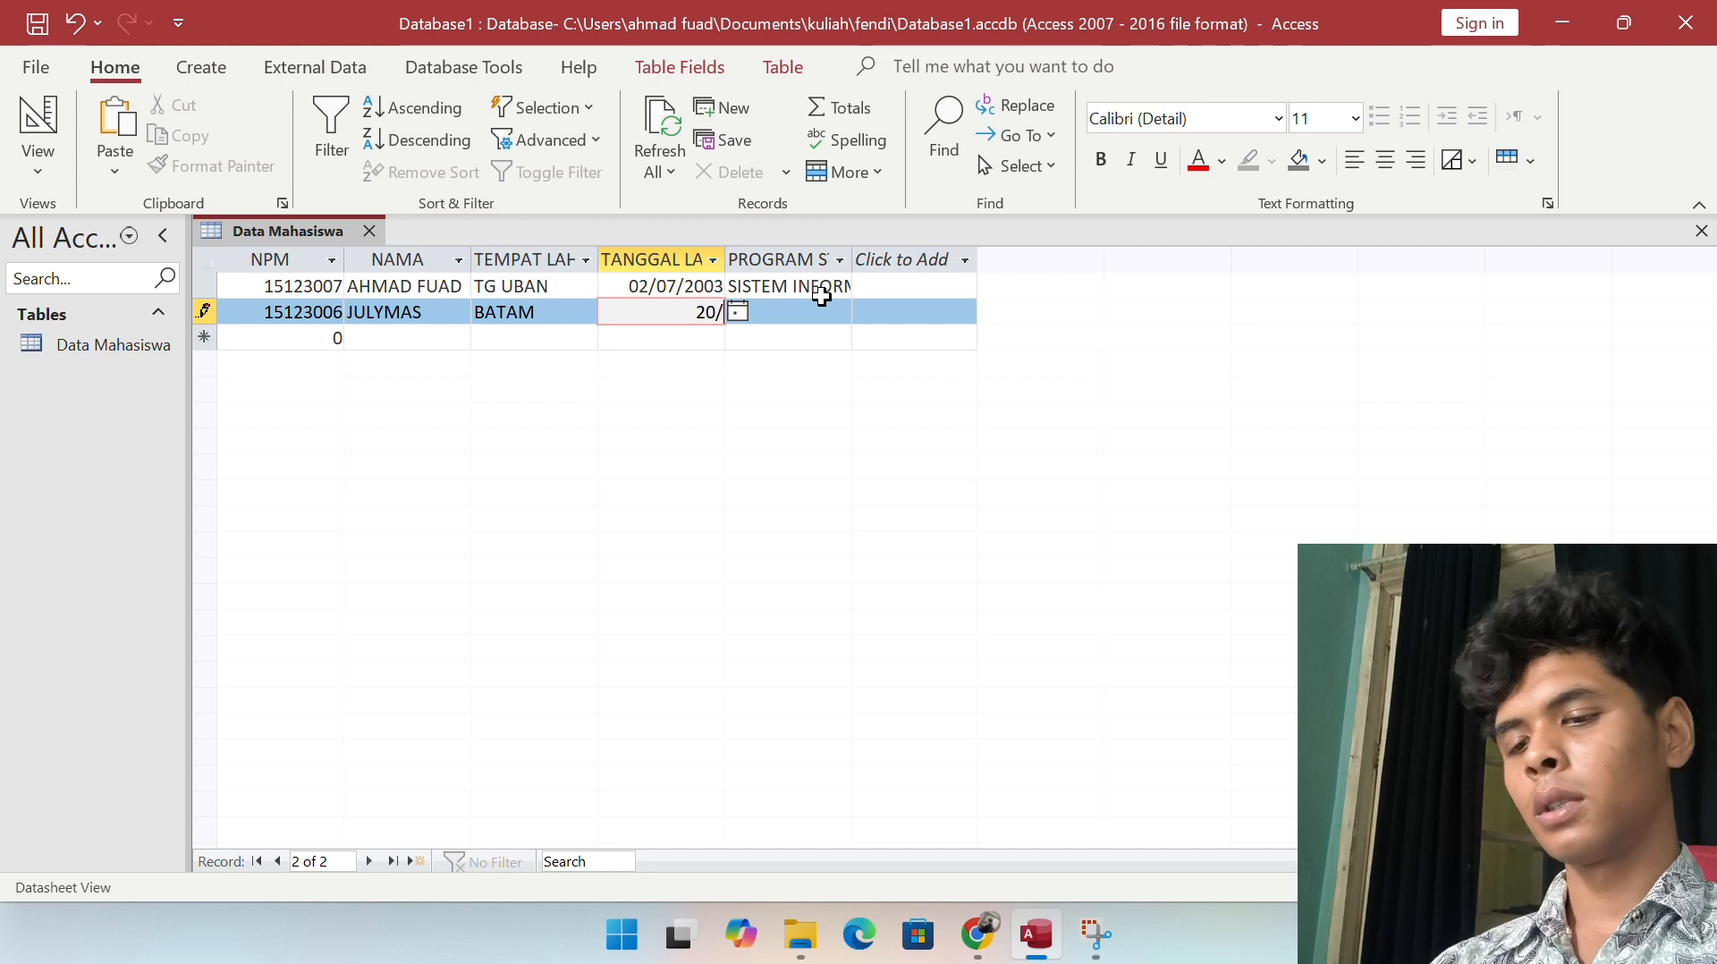
pyautogui.press('BackSpace')
pyautogui.press('BackSpace')
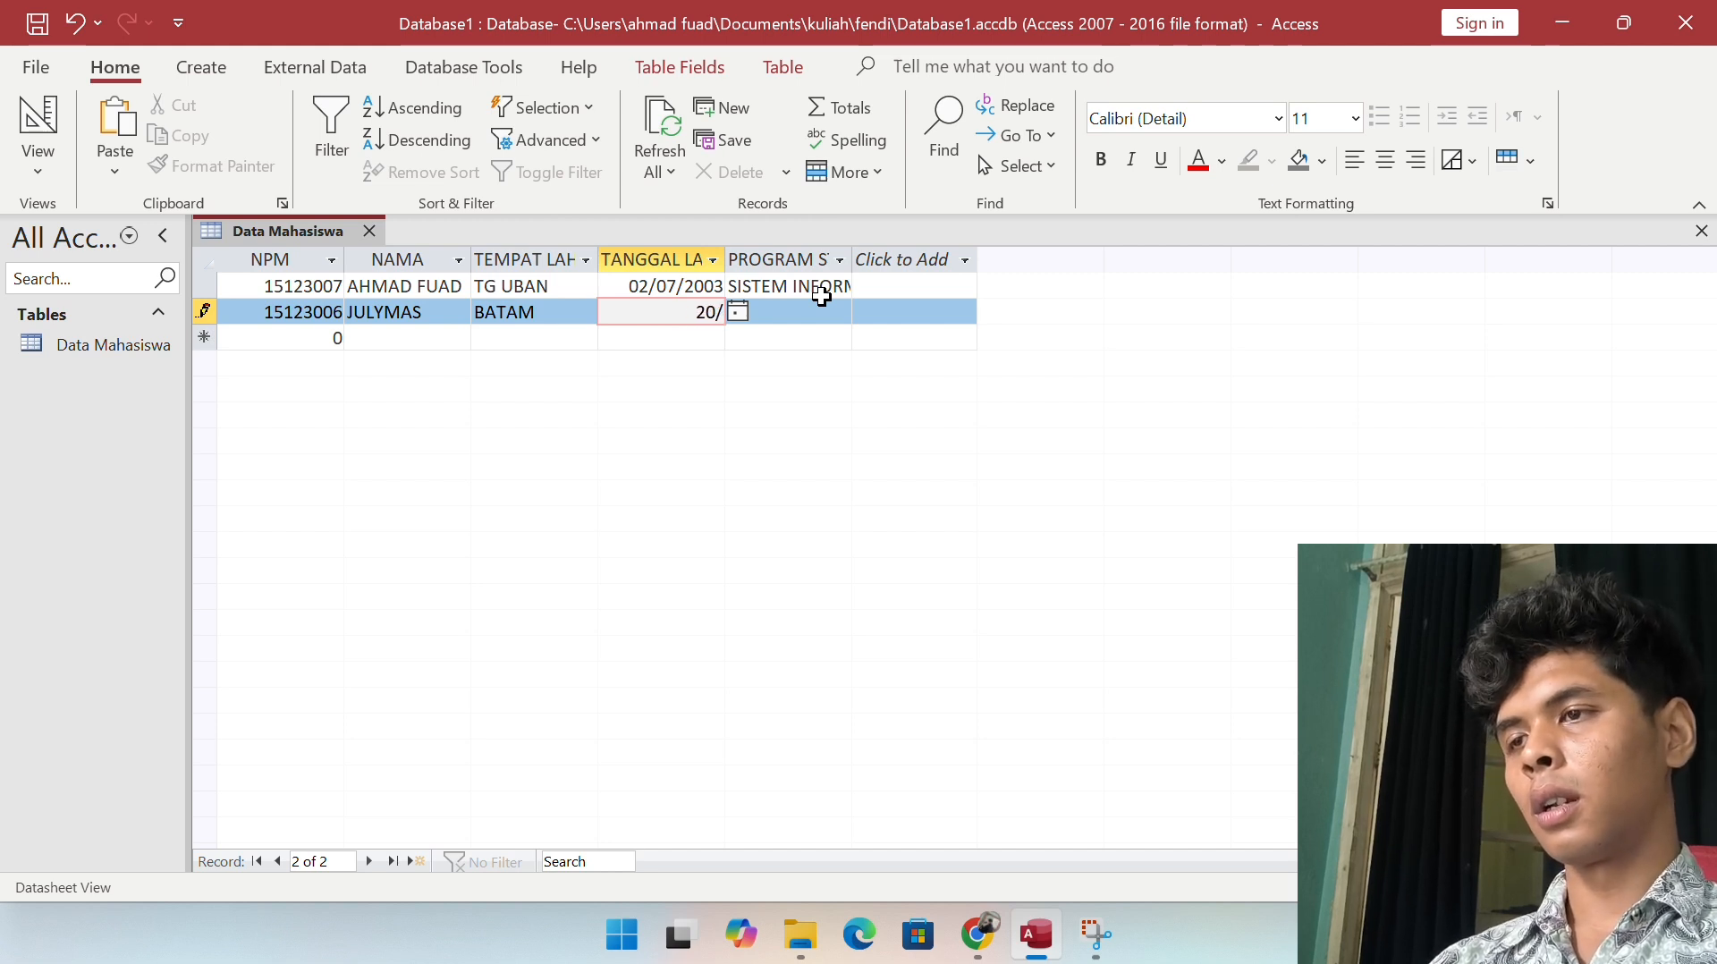
pyautogui.write('06/2')
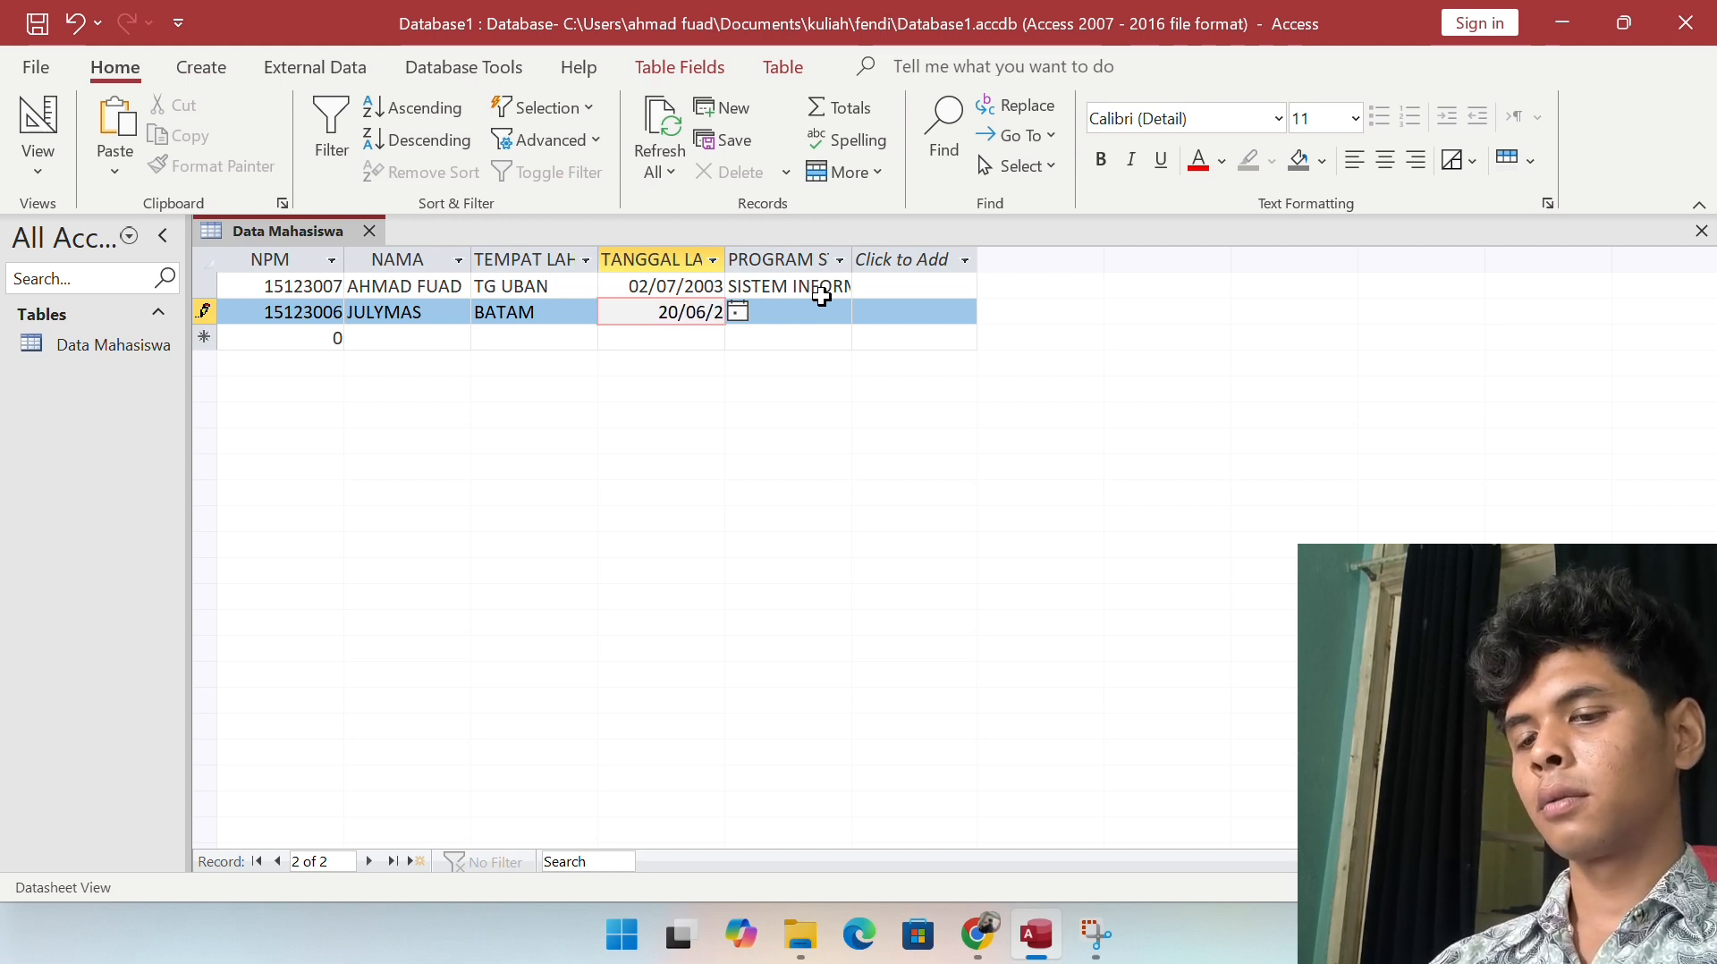
pyautogui.write('004')
pyautogui.press('Tab')
pyautogui.write('SI')
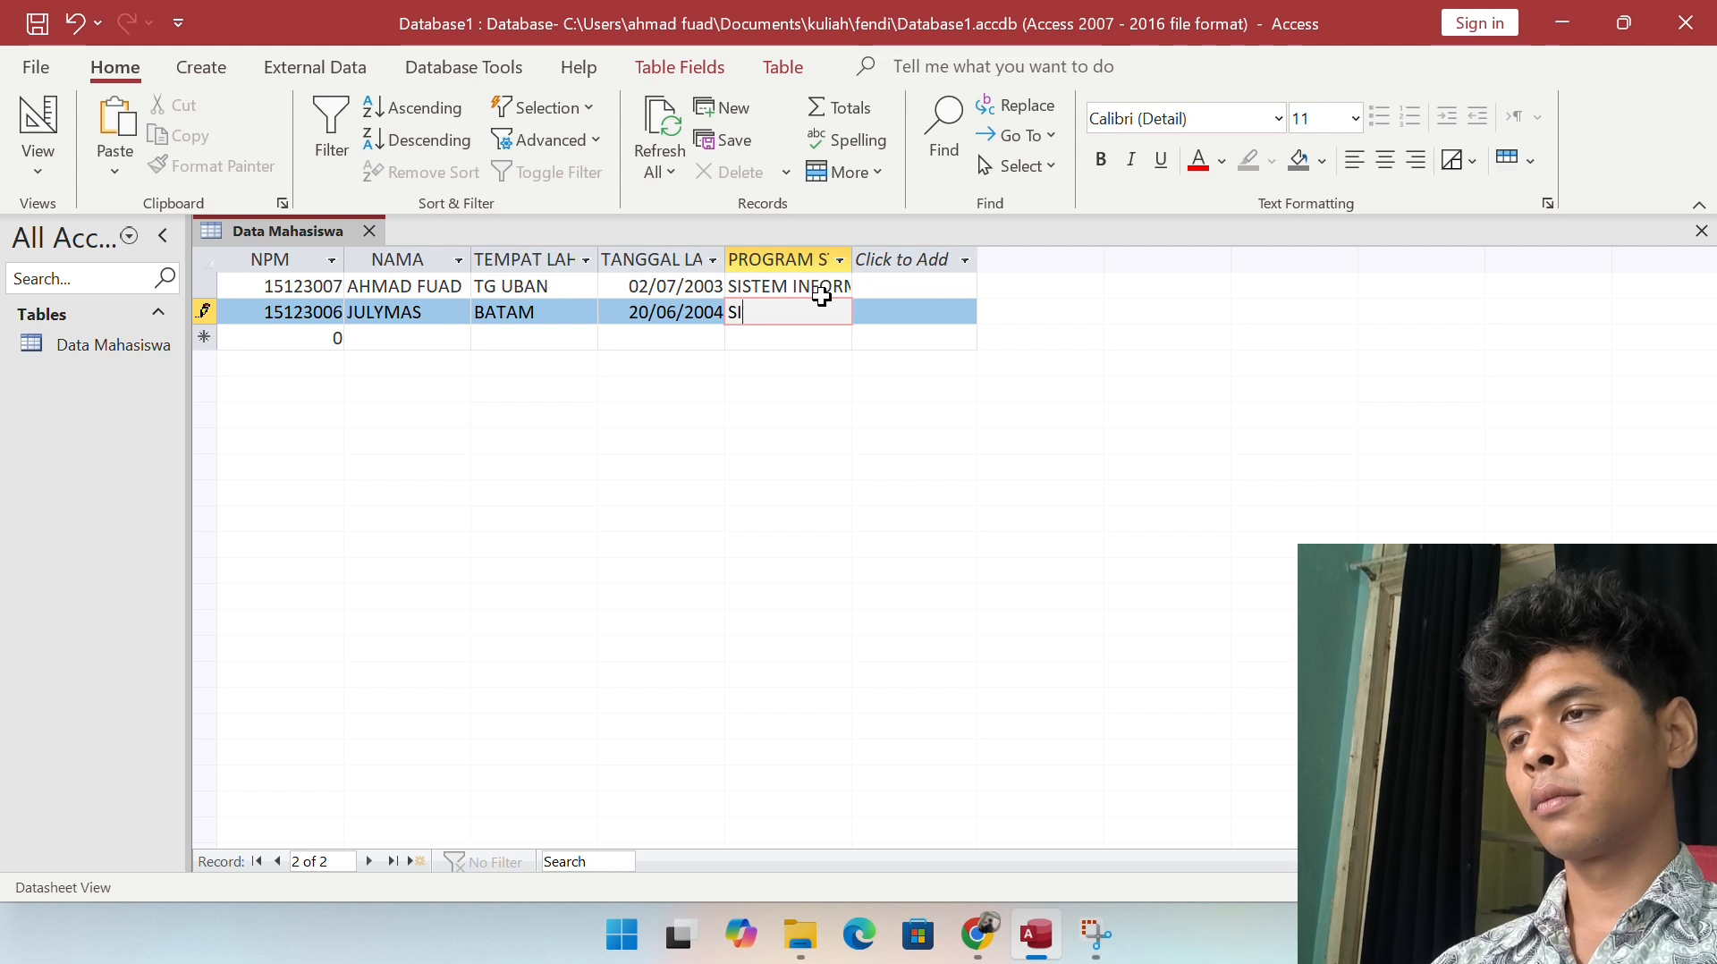
pyautogui.write('STEM INFOR')
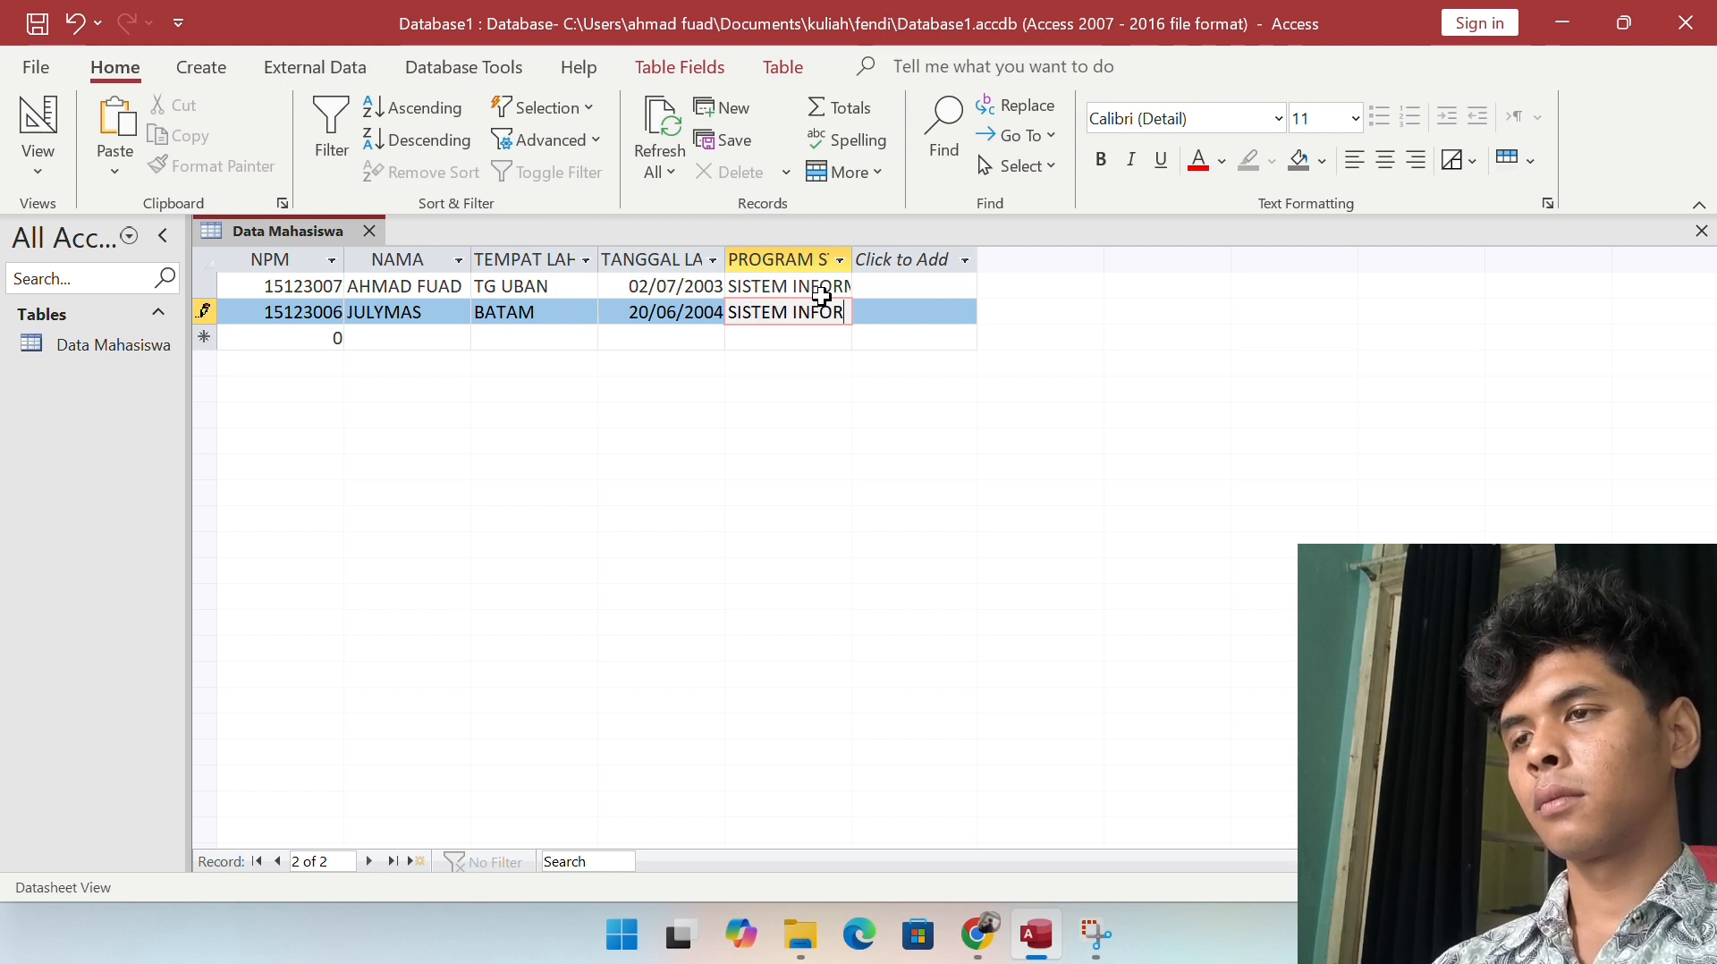
pyautogui.write('MASI')
pyautogui.press('Tab')
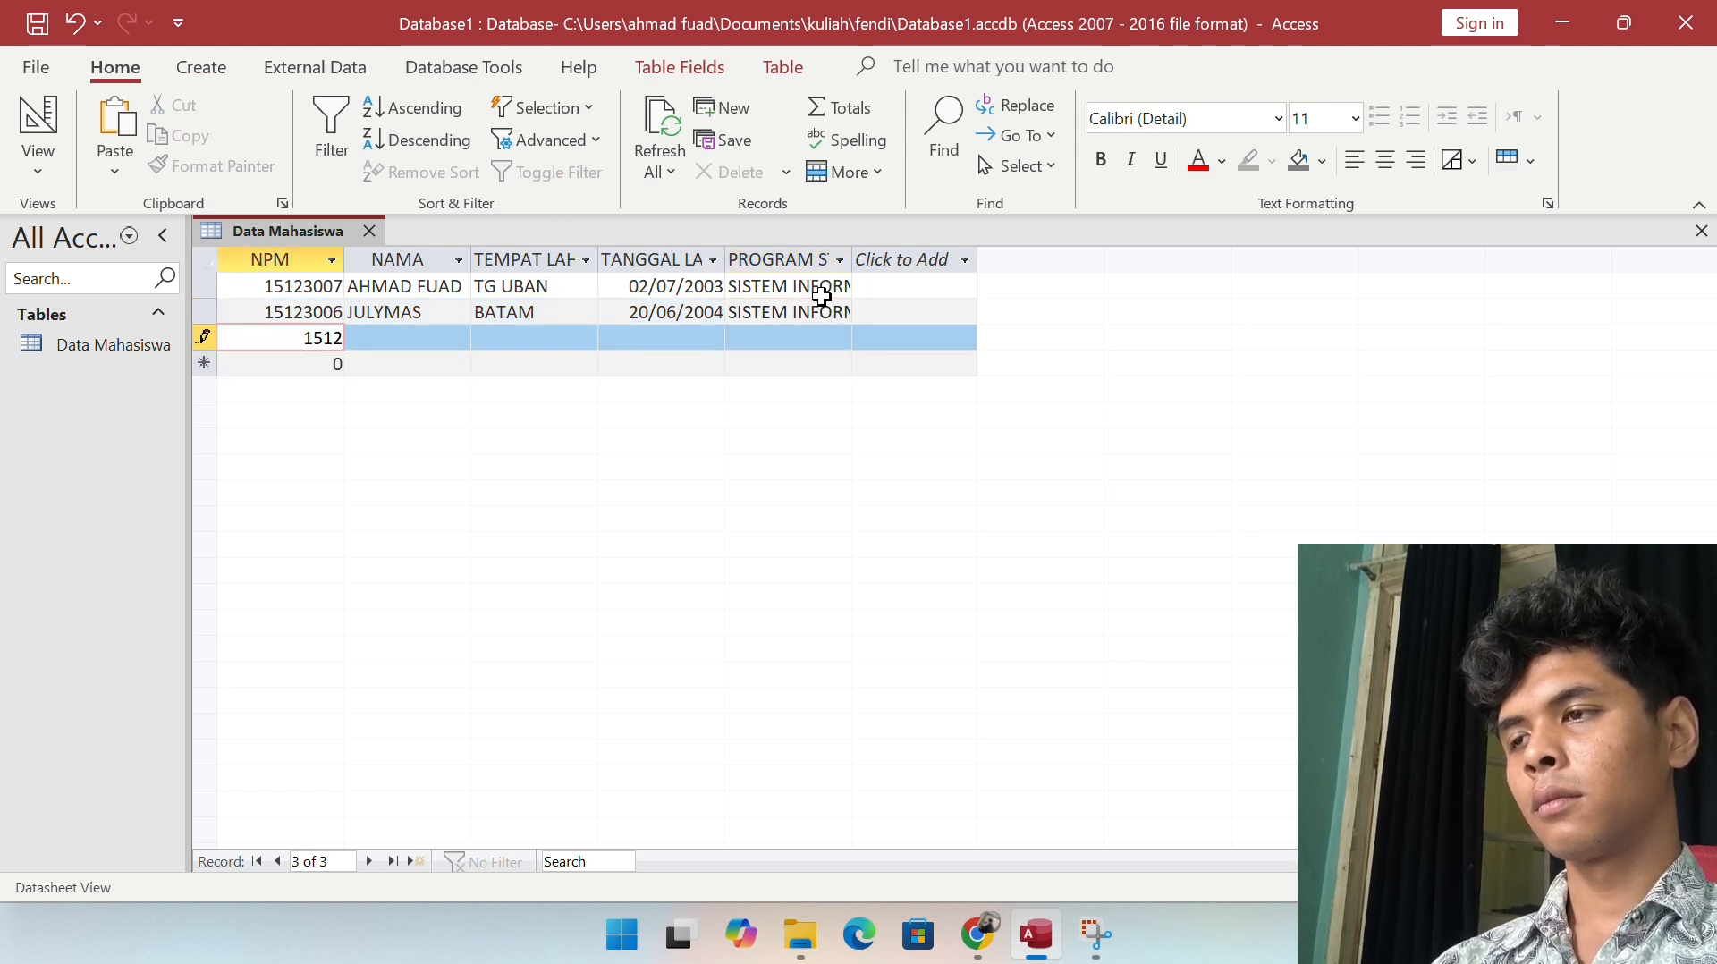
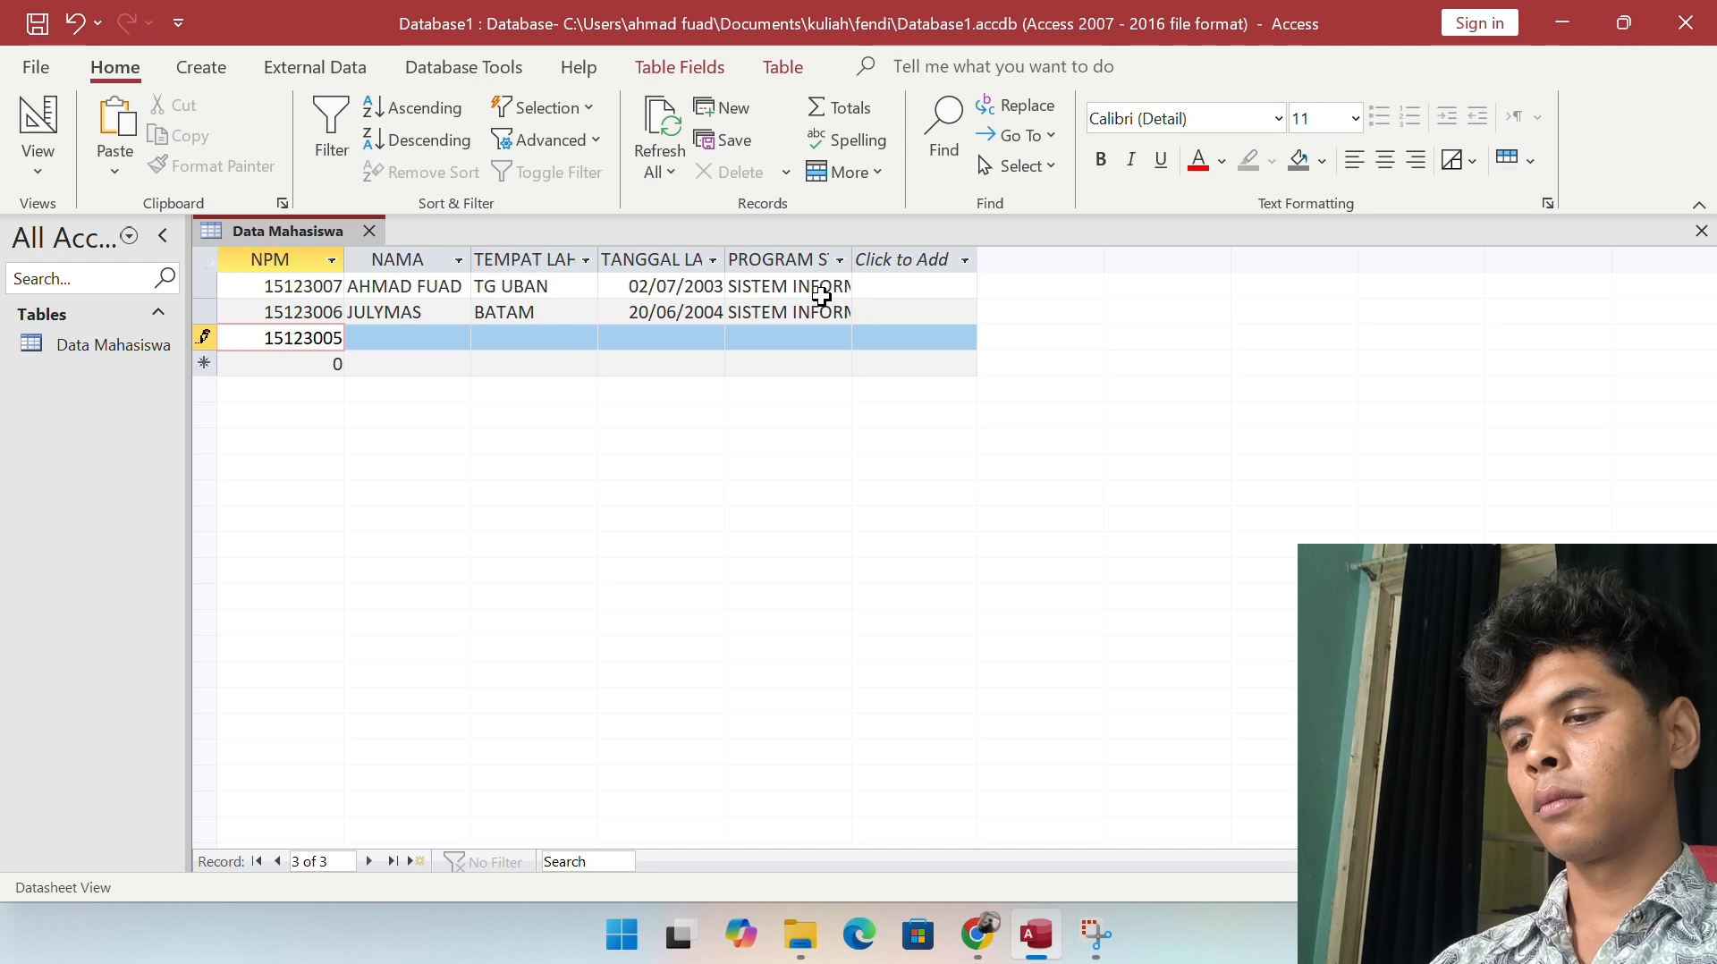
# Step: Enter the third student's name, birthplace JAWA BARAT and birth date 21/05/2002
pyautogui.press('Tab')
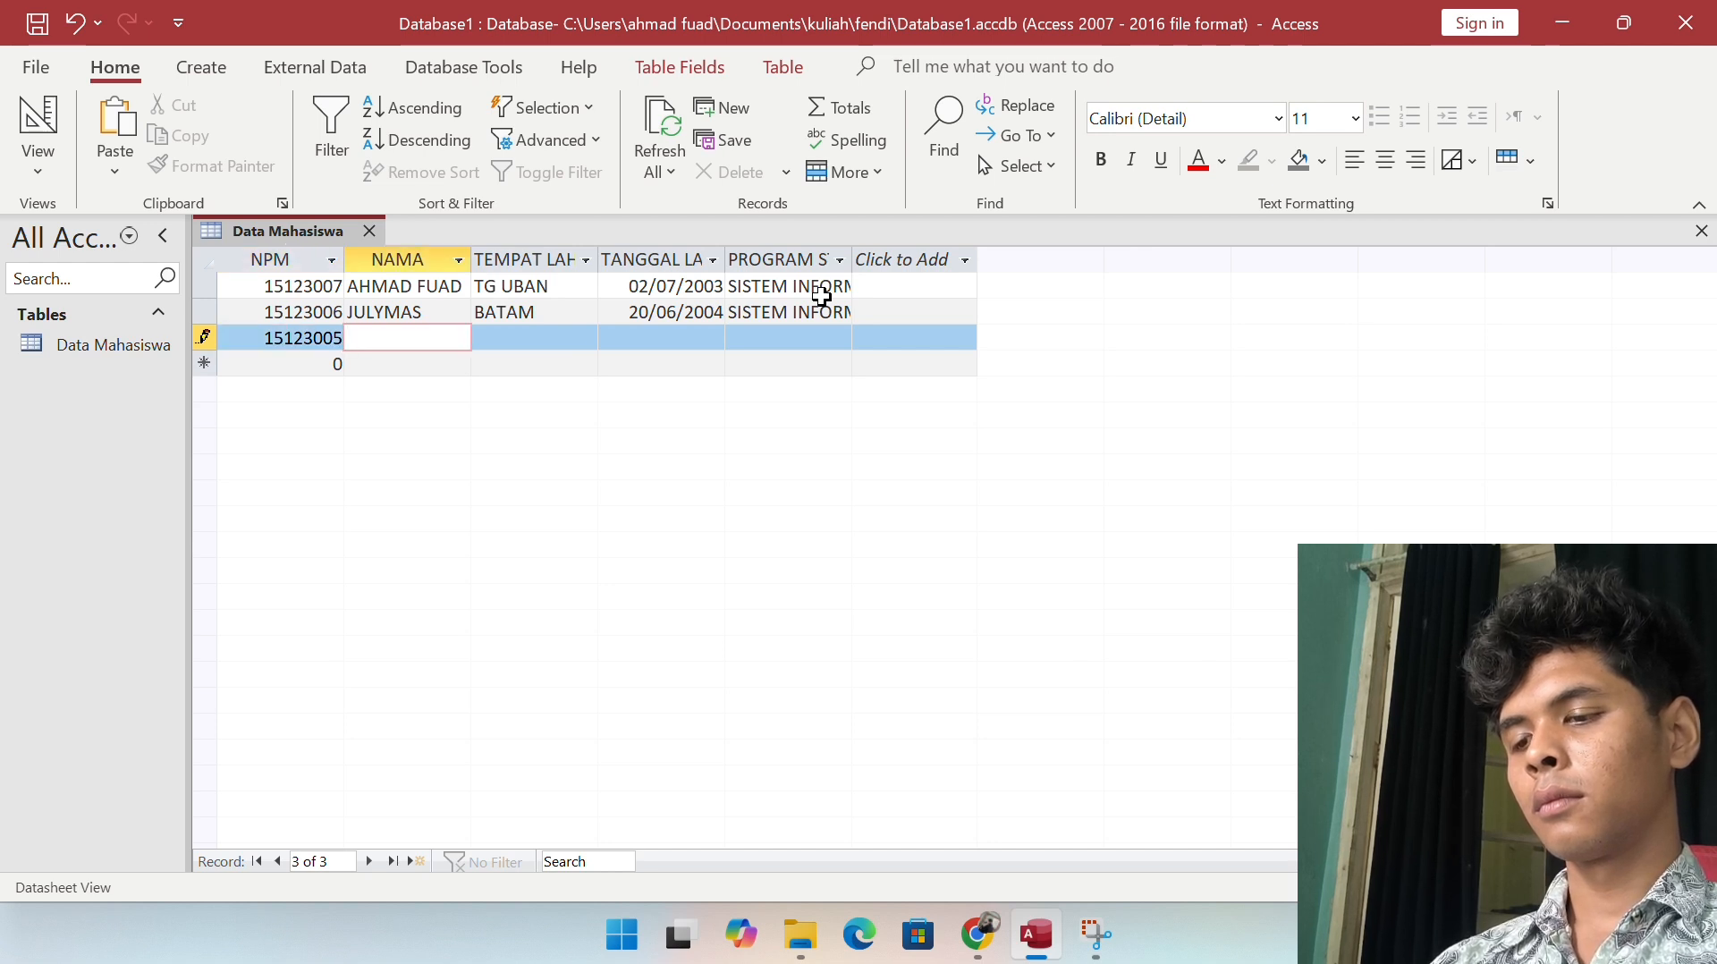
pyautogui.write('ARYA')
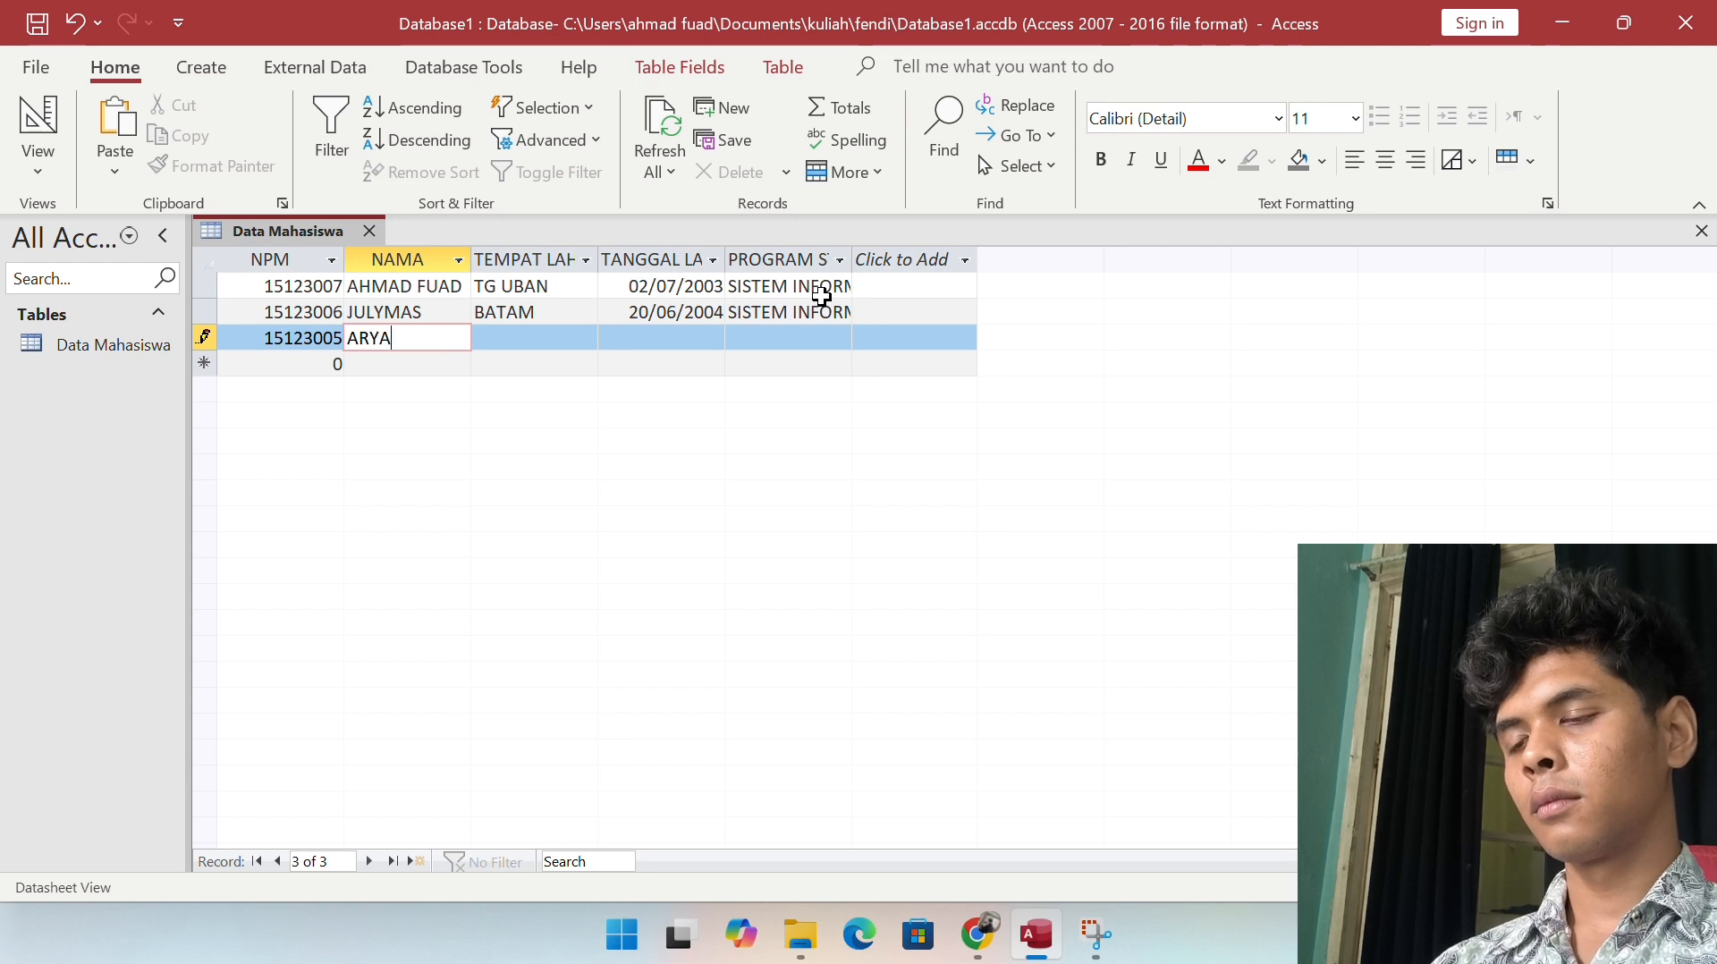
pyautogui.press('BackSpace')
pyautogui.press('BackSpace')
pyautogui.press('BackSpace')
pyautogui.press('BackSpace')
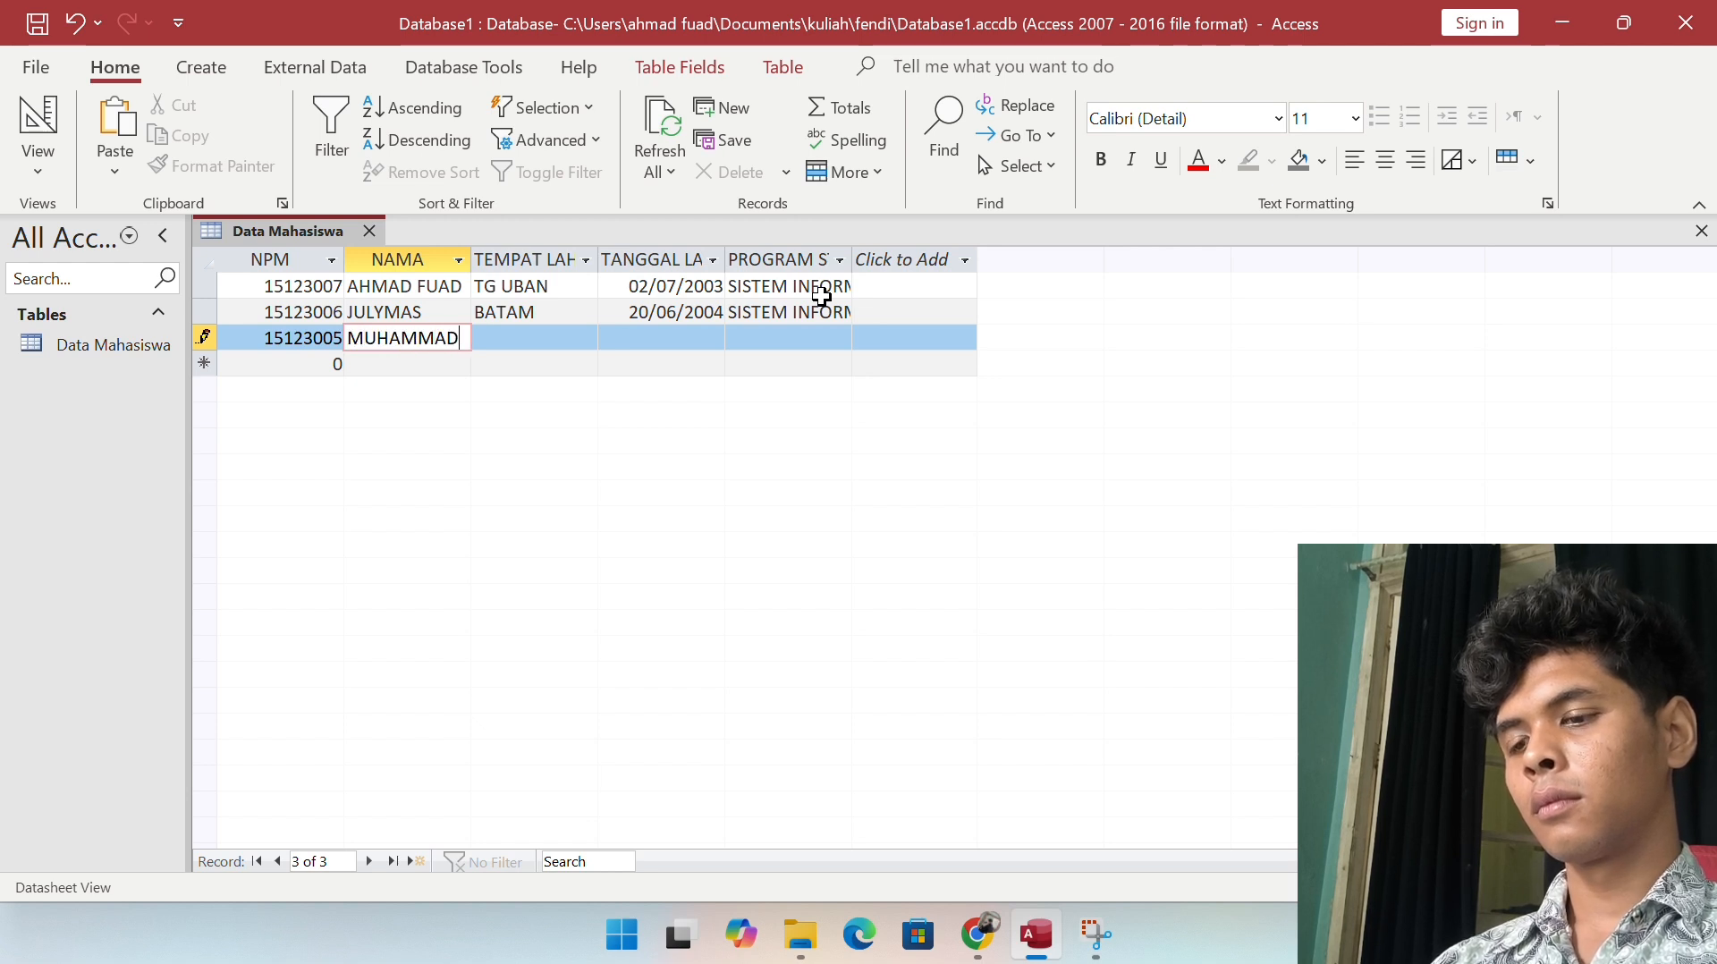
pyautogui.press('Tab')
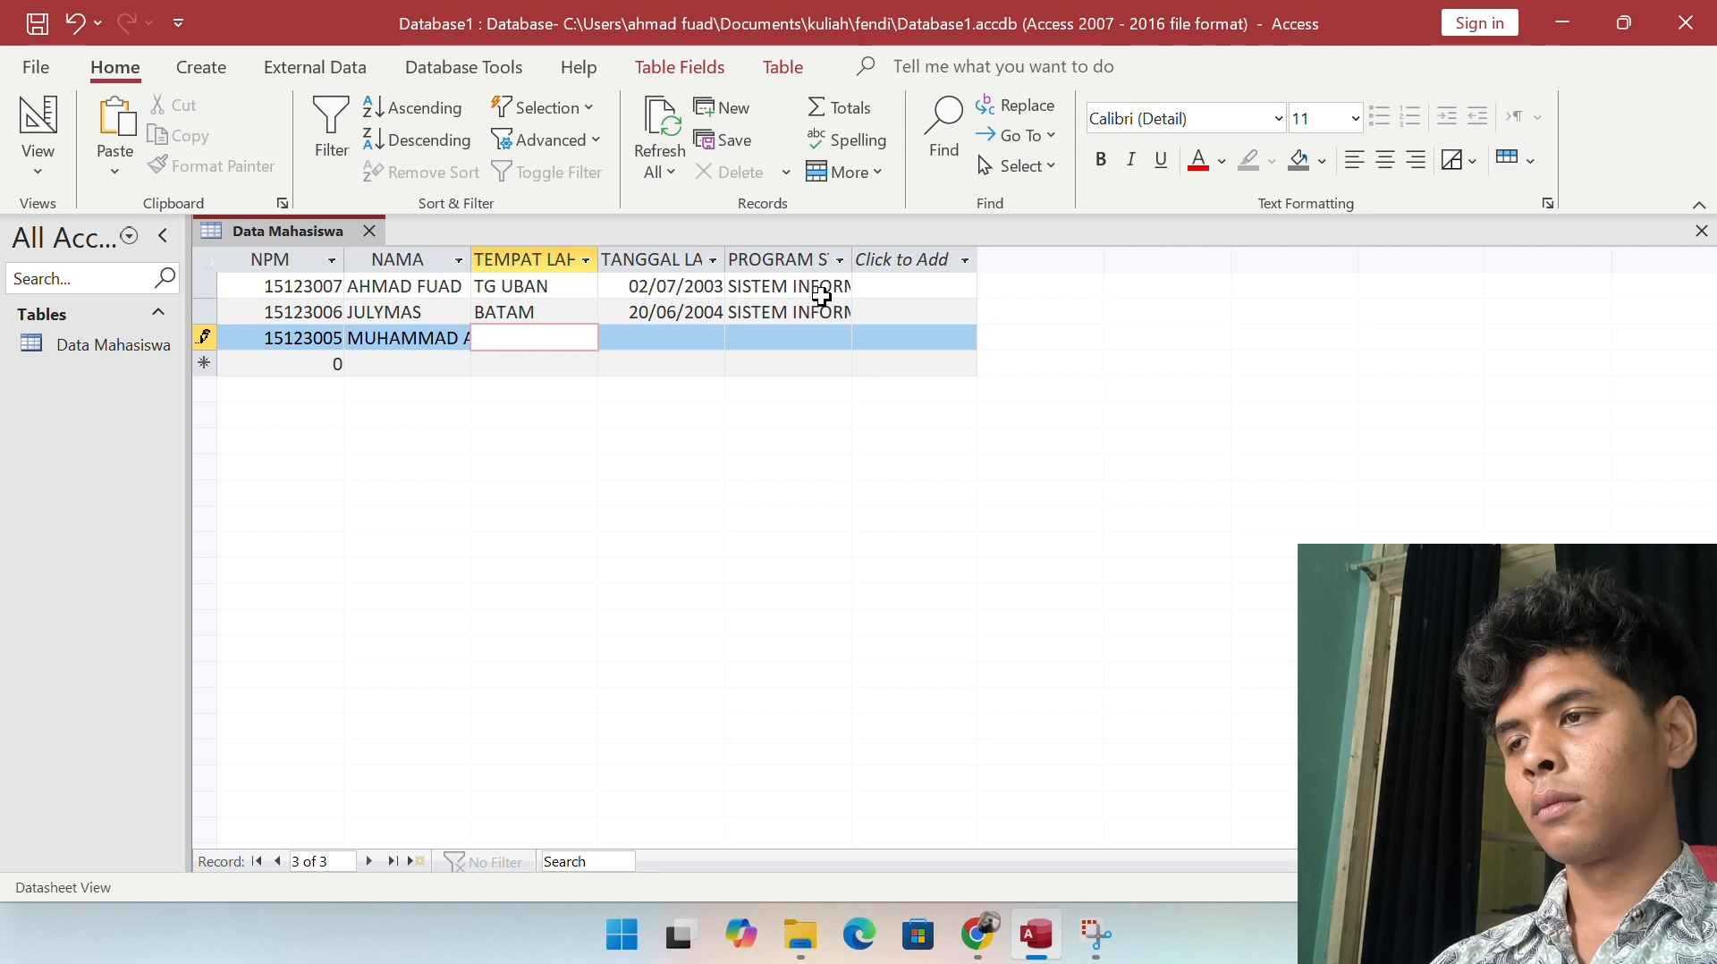
pyautogui.write('JAWA')
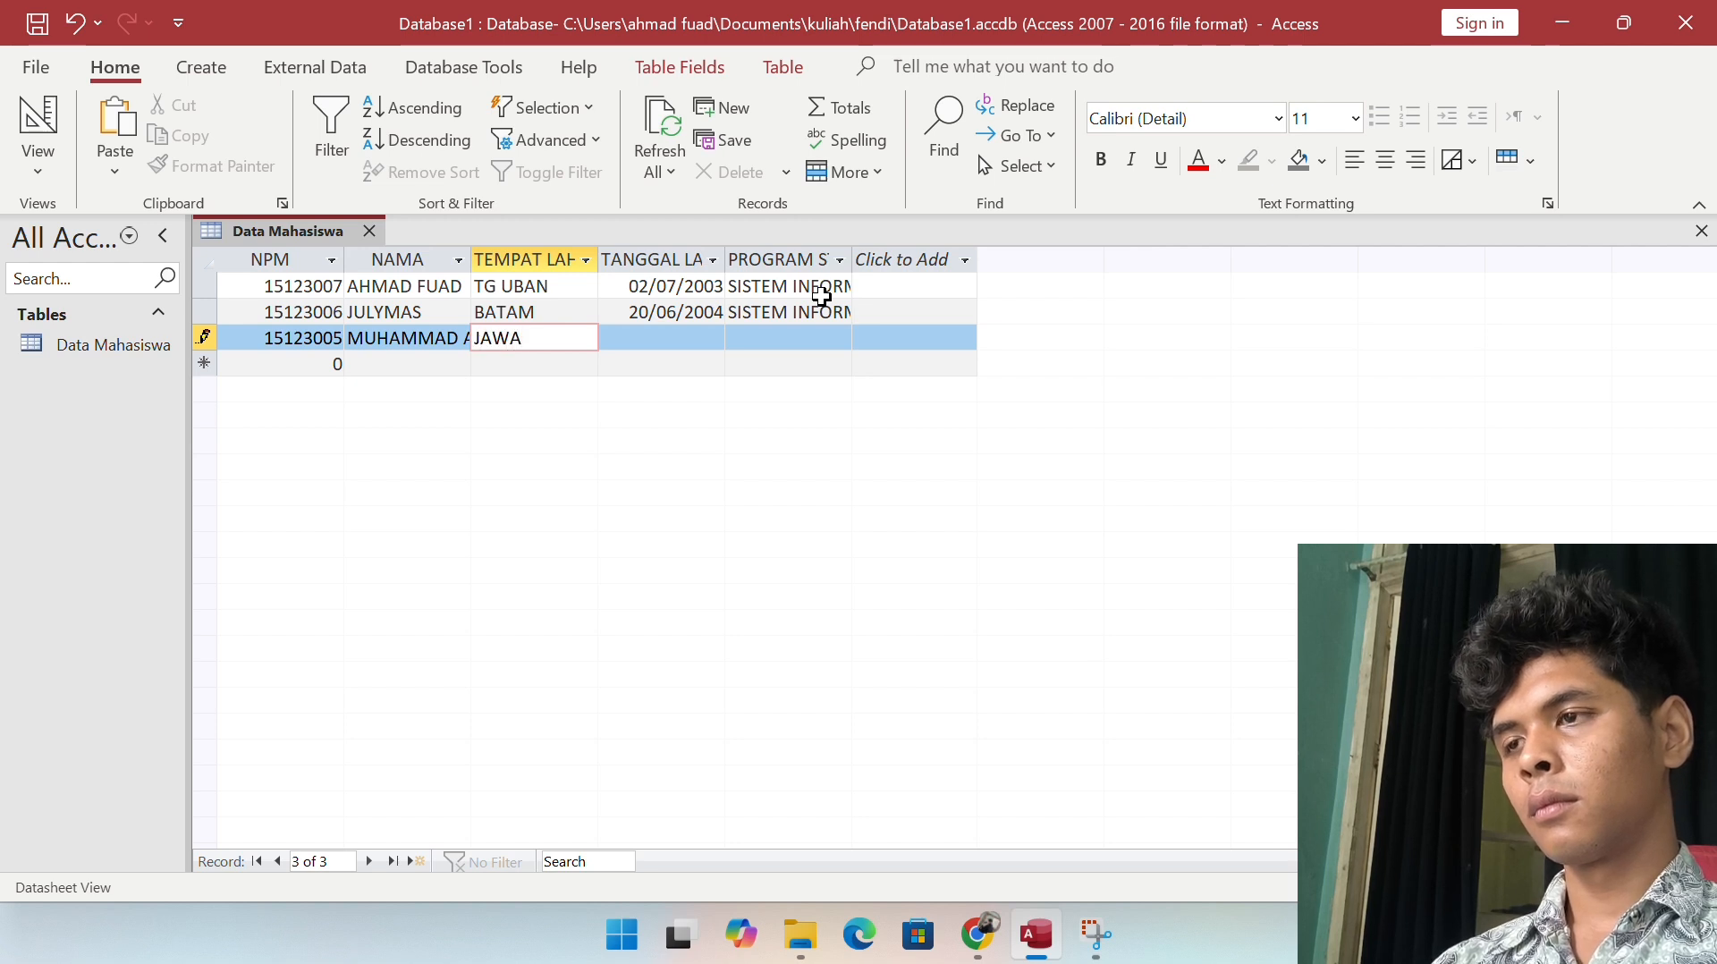
pyautogui.write(' BARAT')
pyautogui.press('Tab')
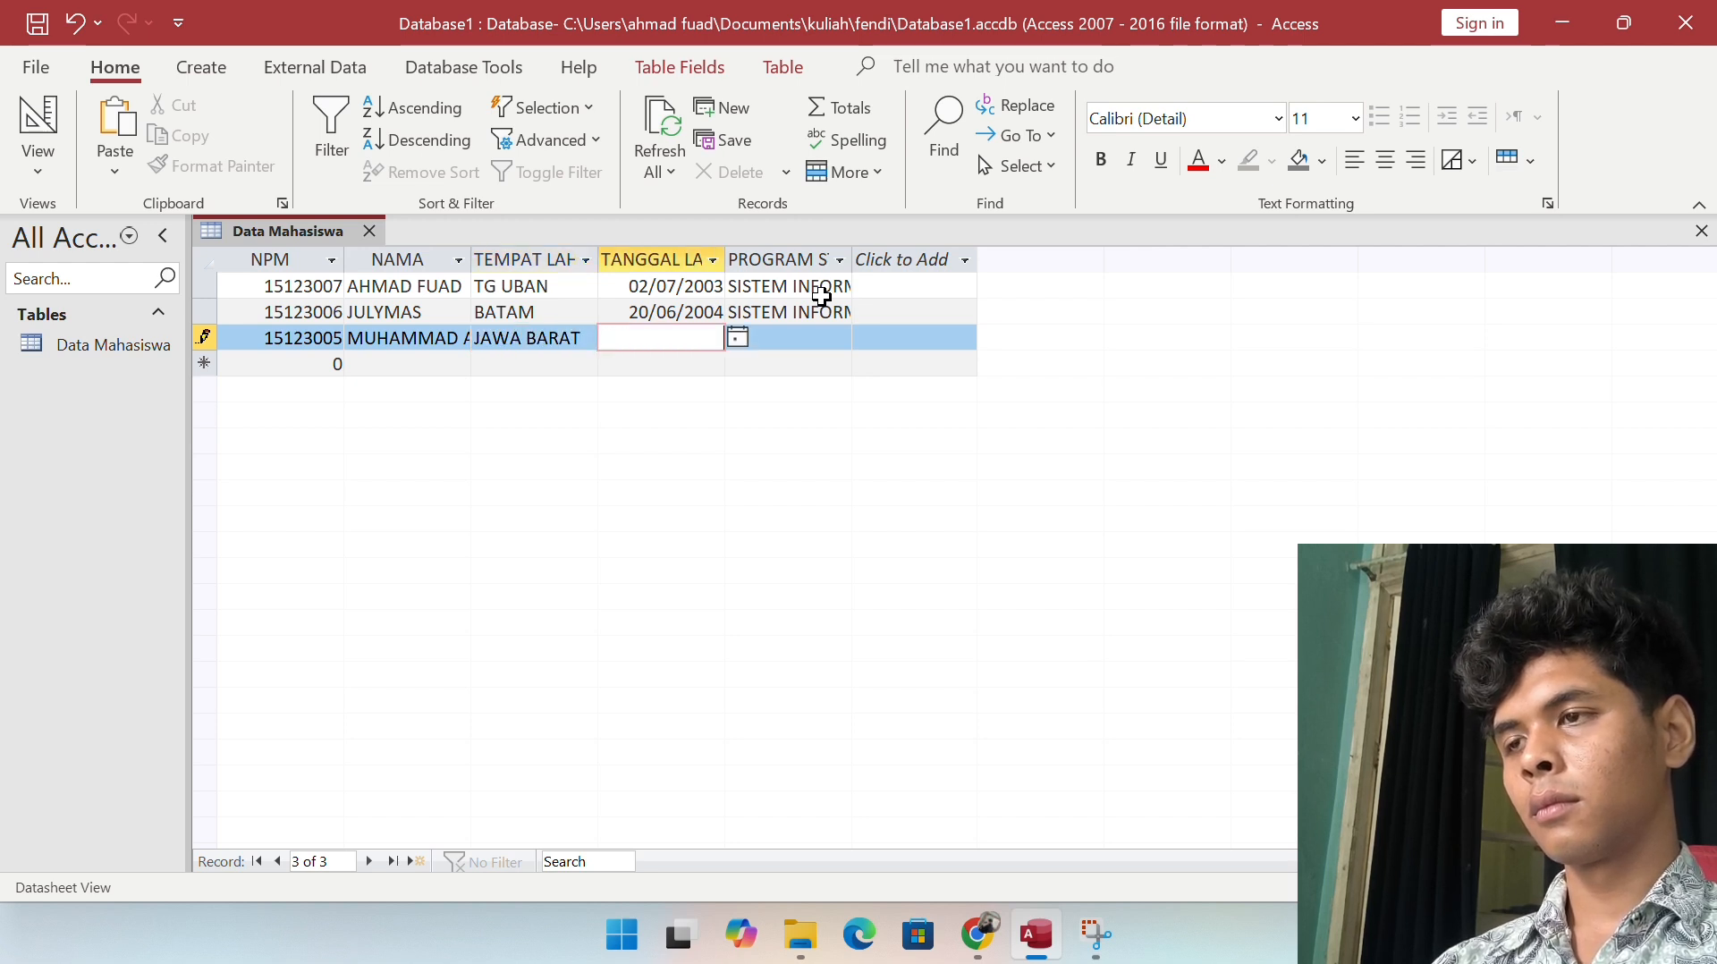
pyautogui.write('0')
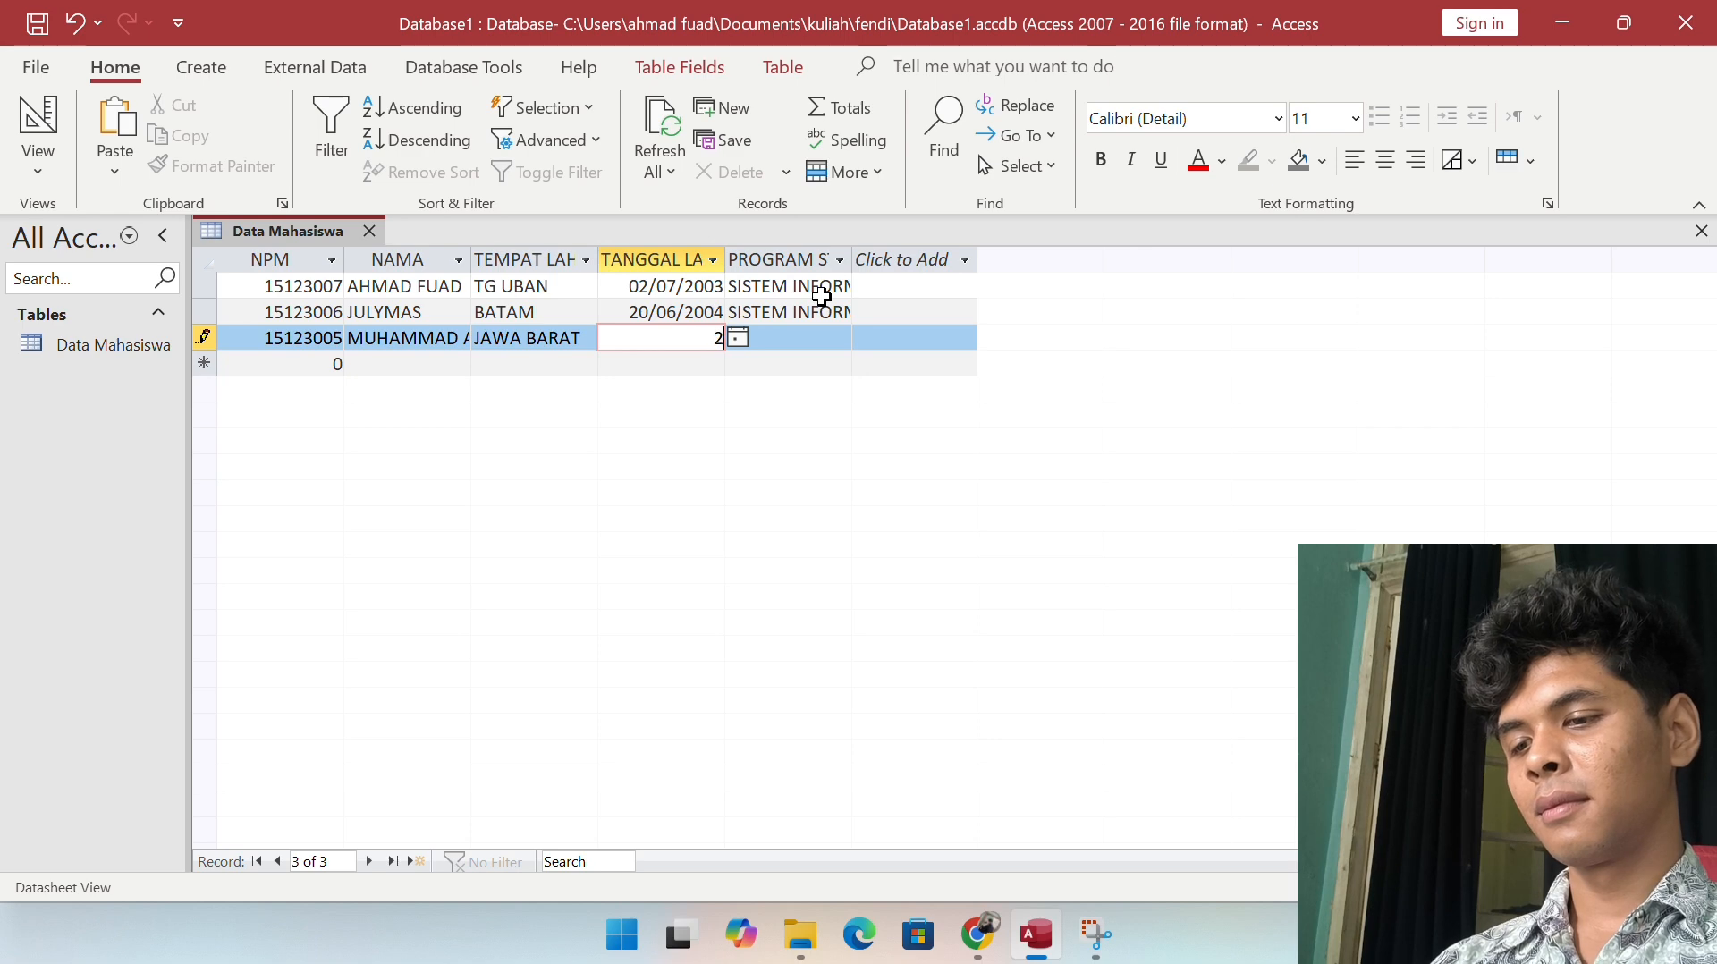
pyautogui.write('1/0')
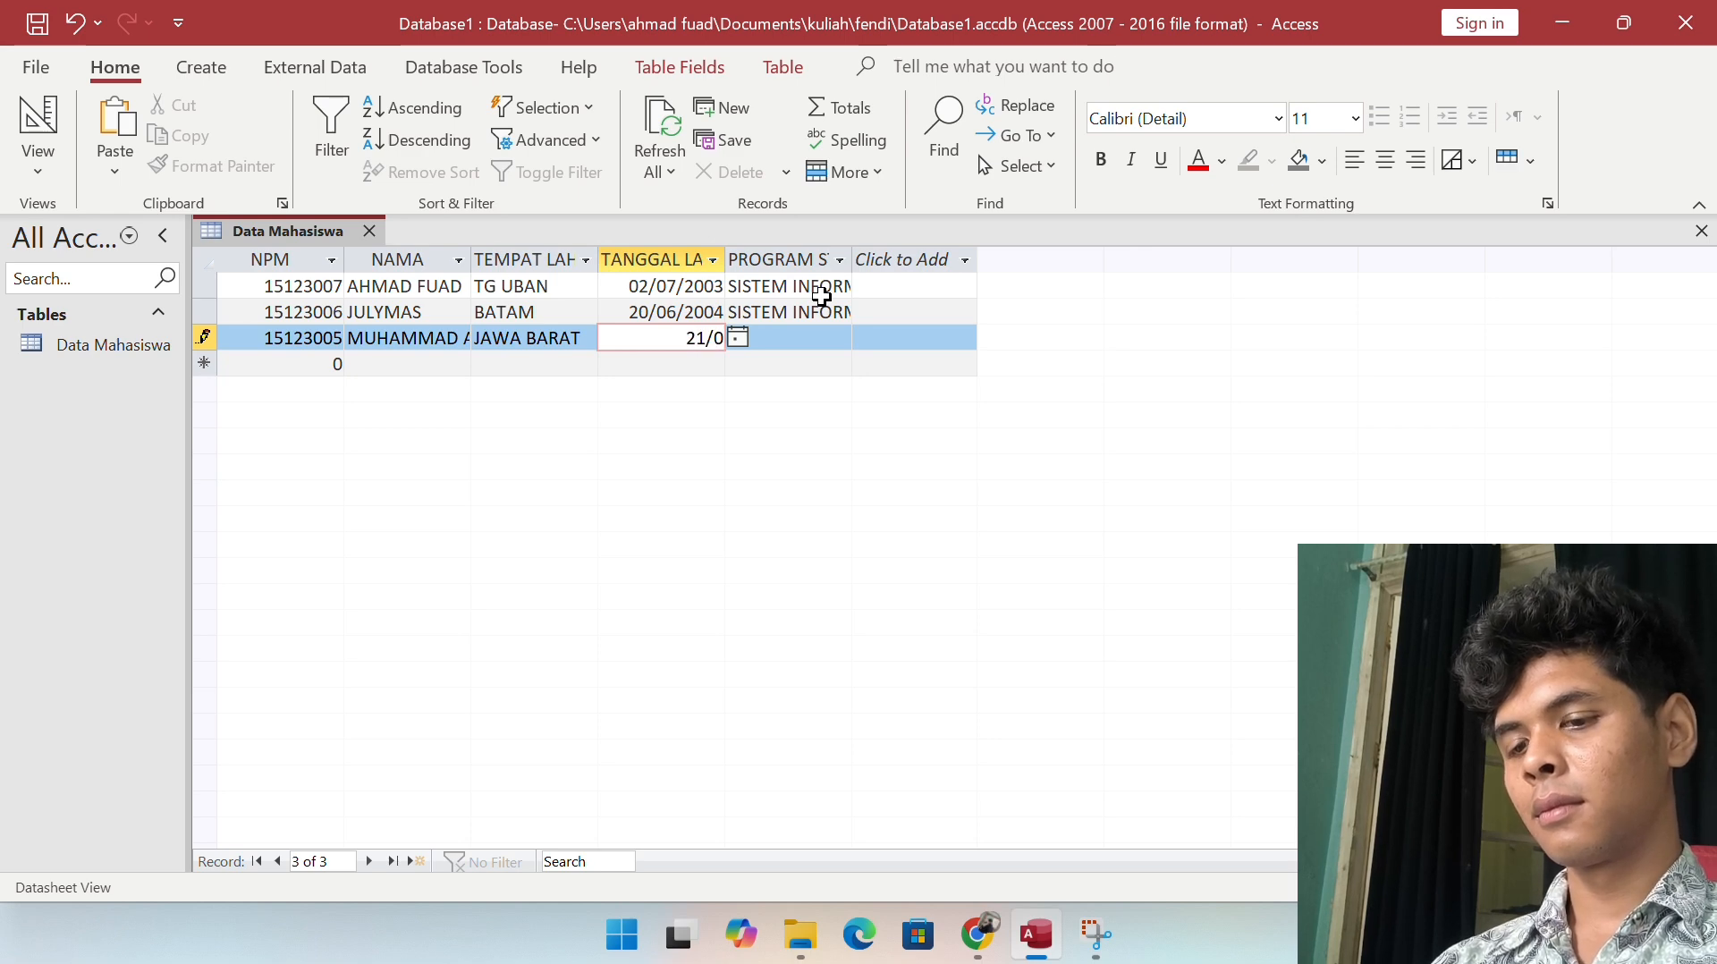
pyautogui.write('5/2')
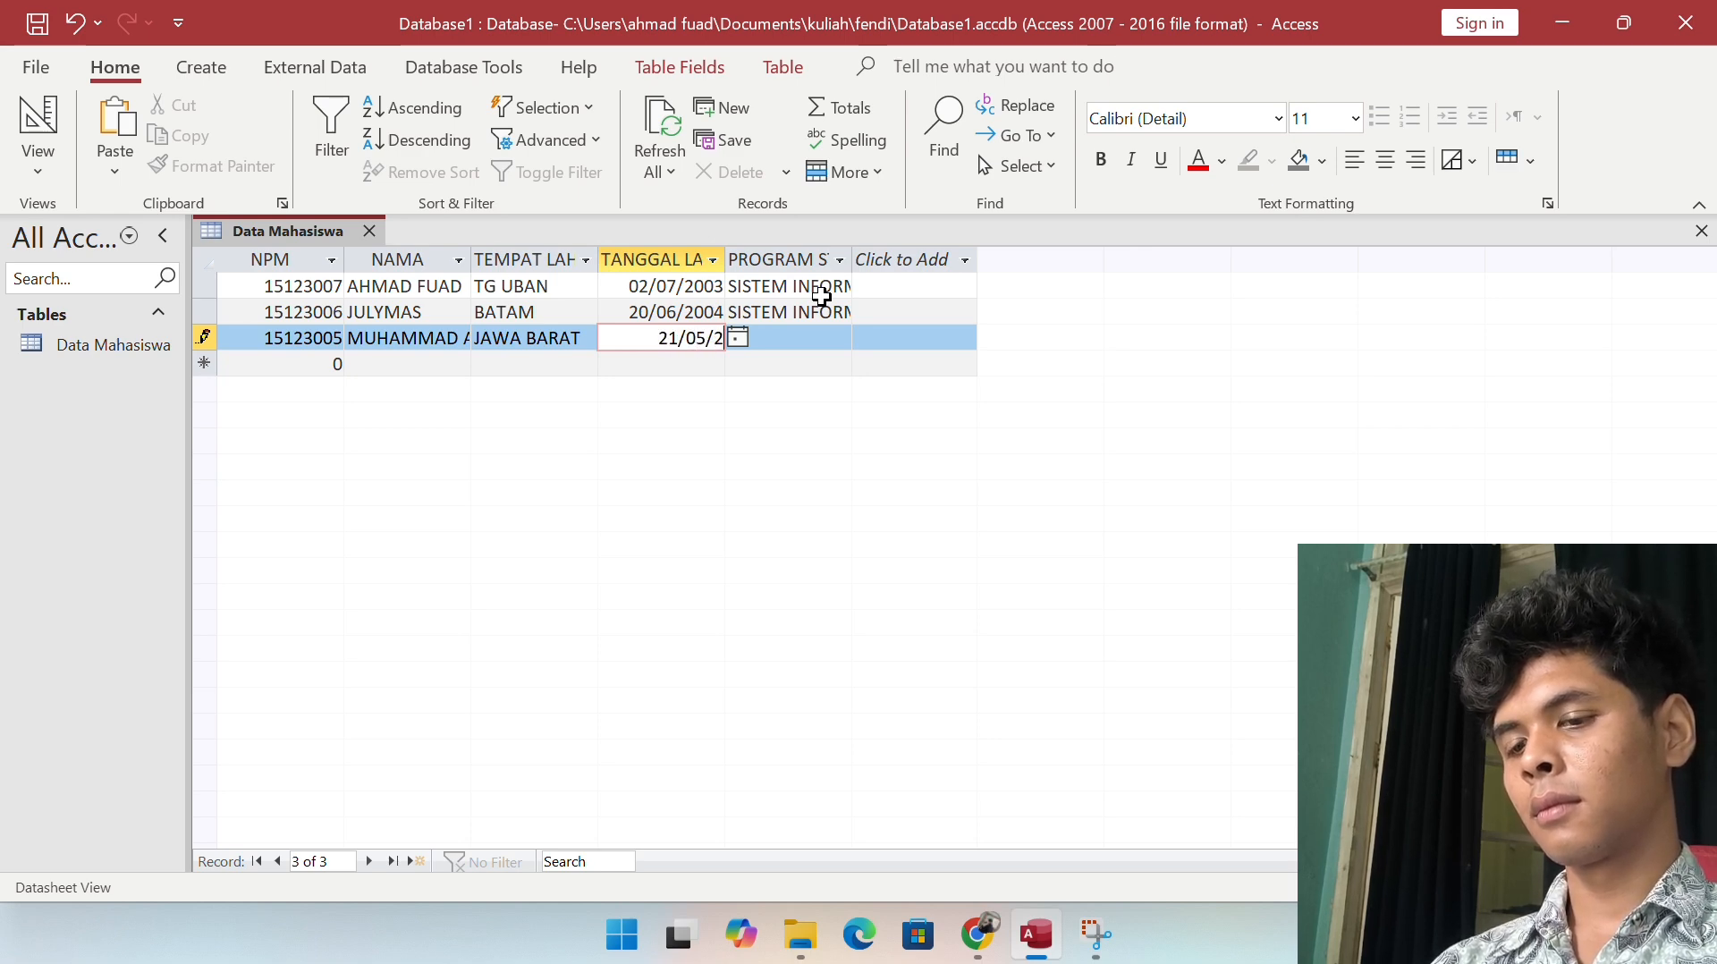
pyautogui.write('002')
pyautogui.press('Tab')
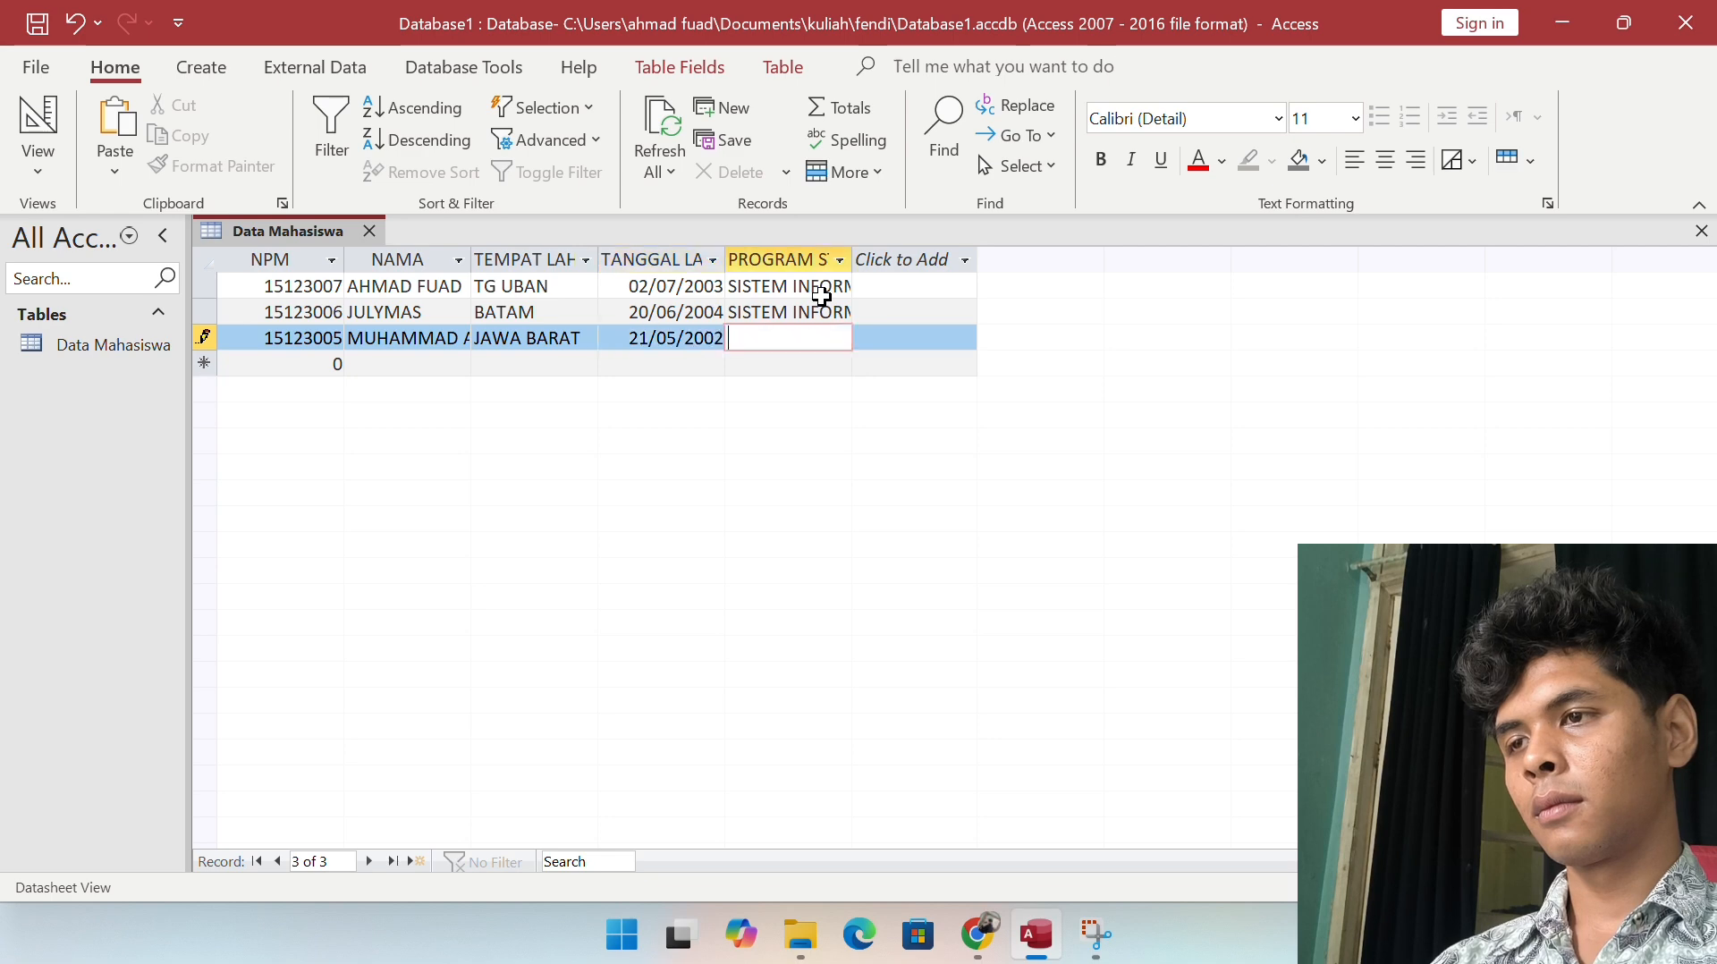
# Step: Enter SISTEM INFORMASI as the programme, save the record and refresh to sort by NPM
pyautogui.write('TEM')
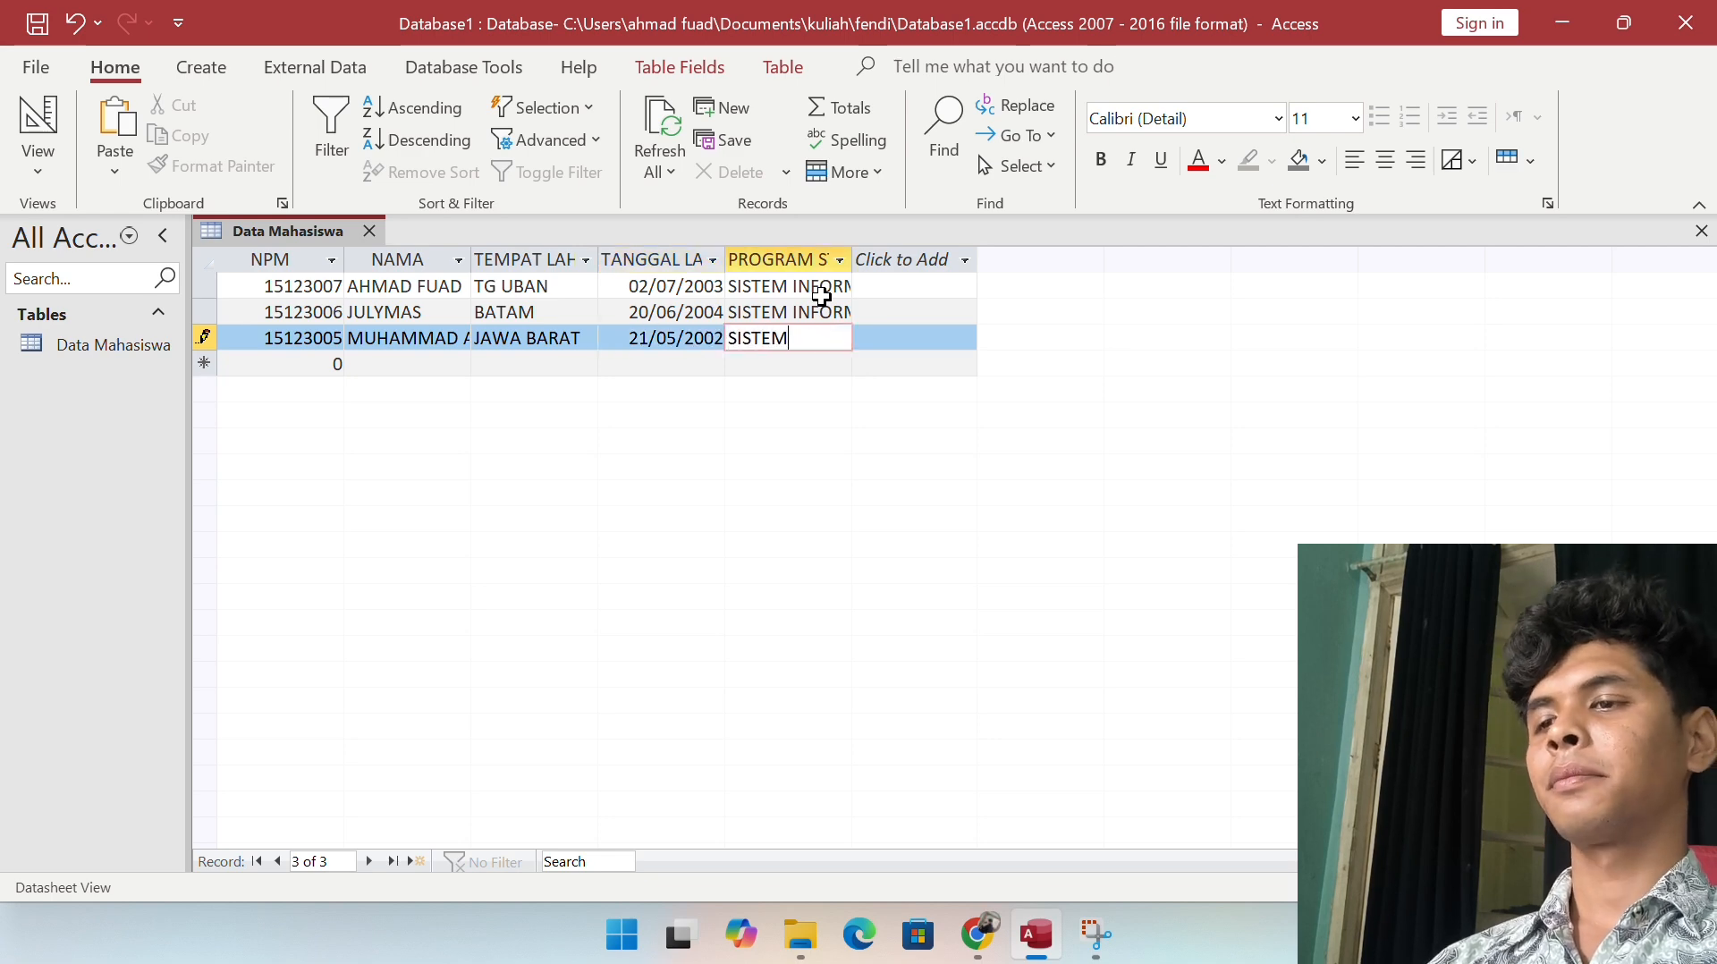
pyautogui.write(' INFORMASI')
pyautogui.press('Return')
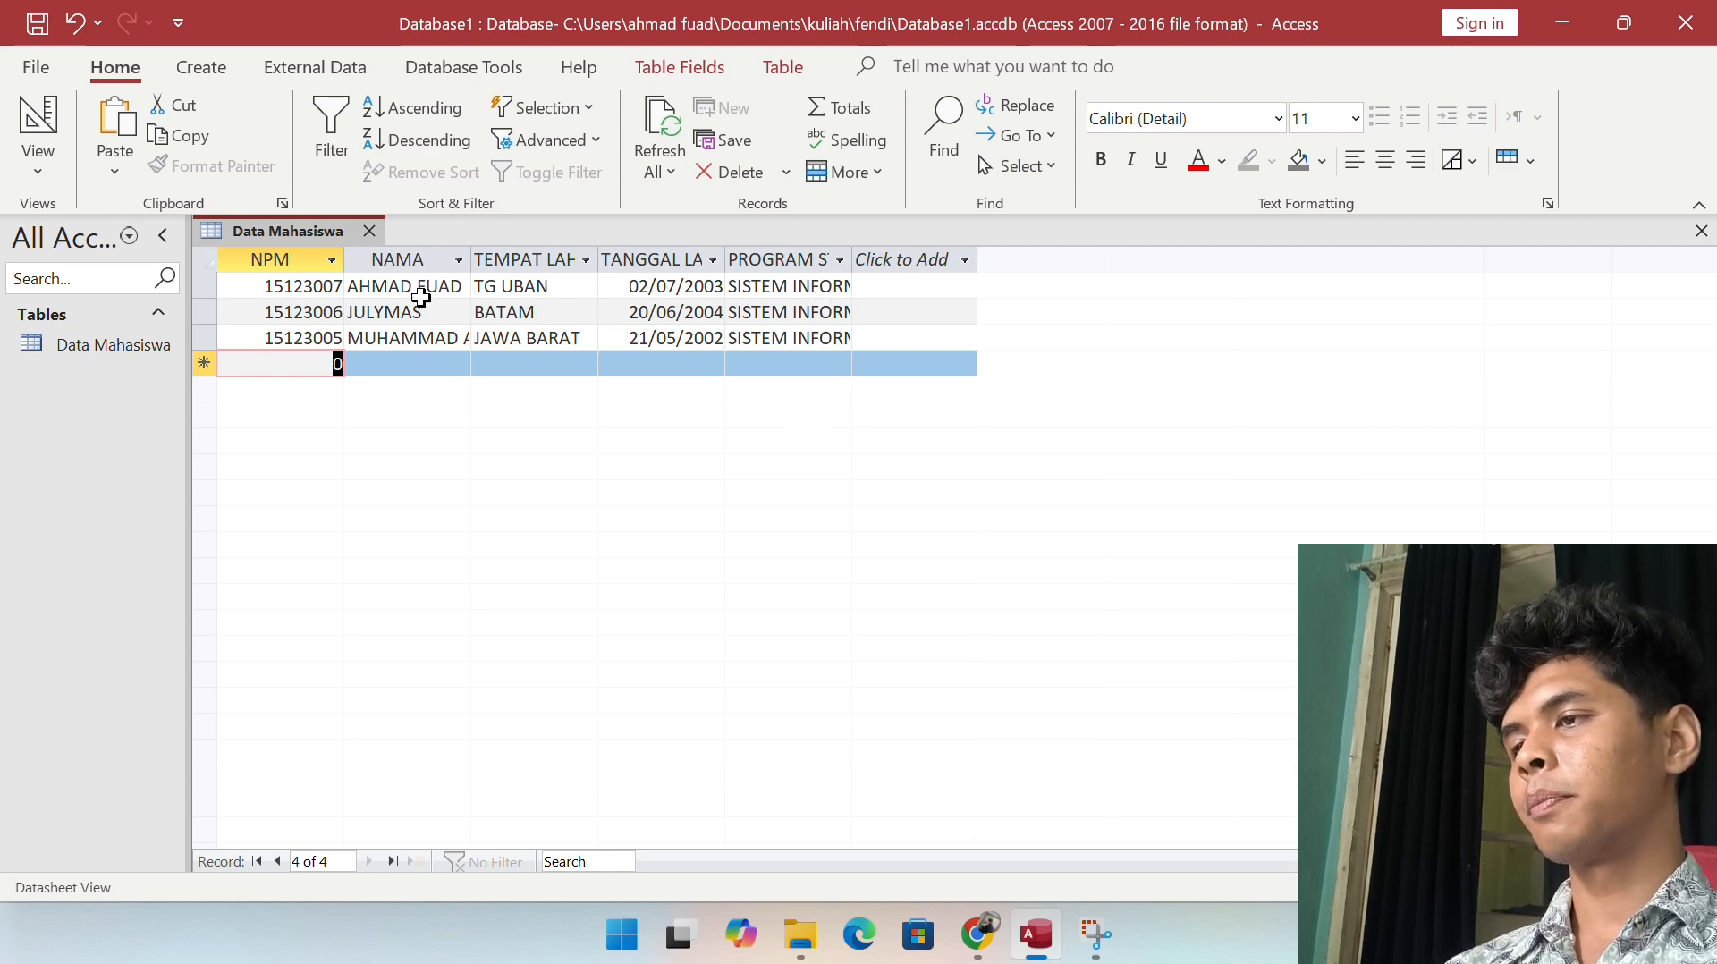
pyautogui.press('F5')
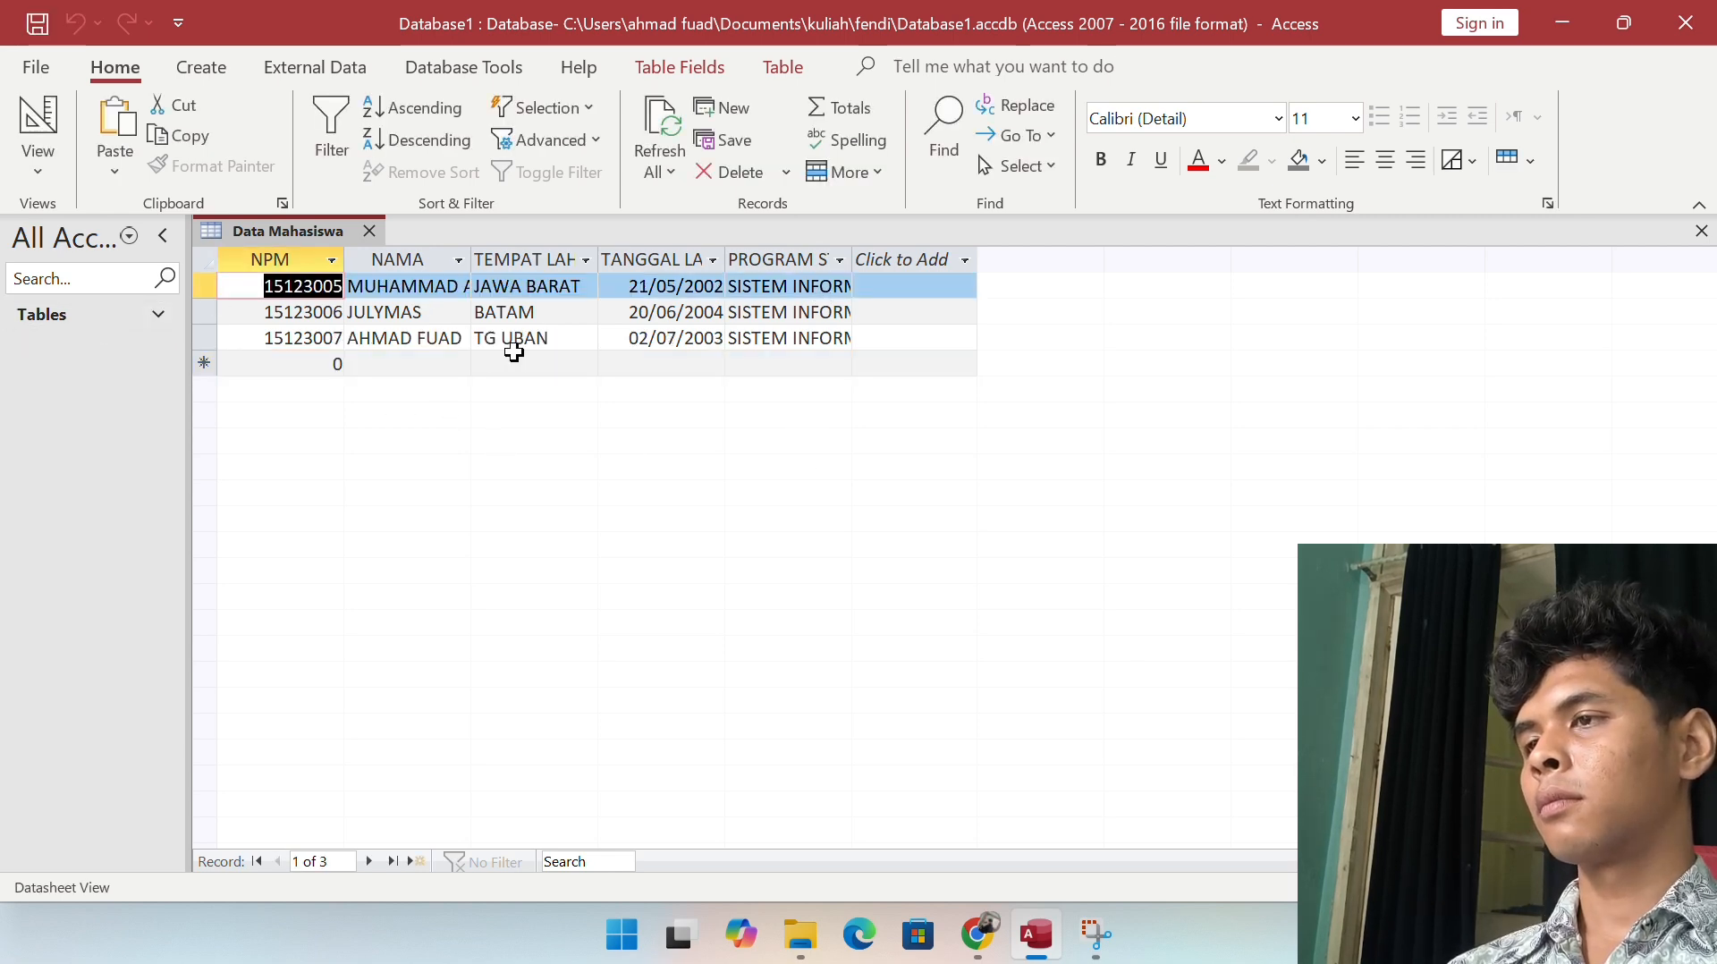
pyautogui.click(200, 64)
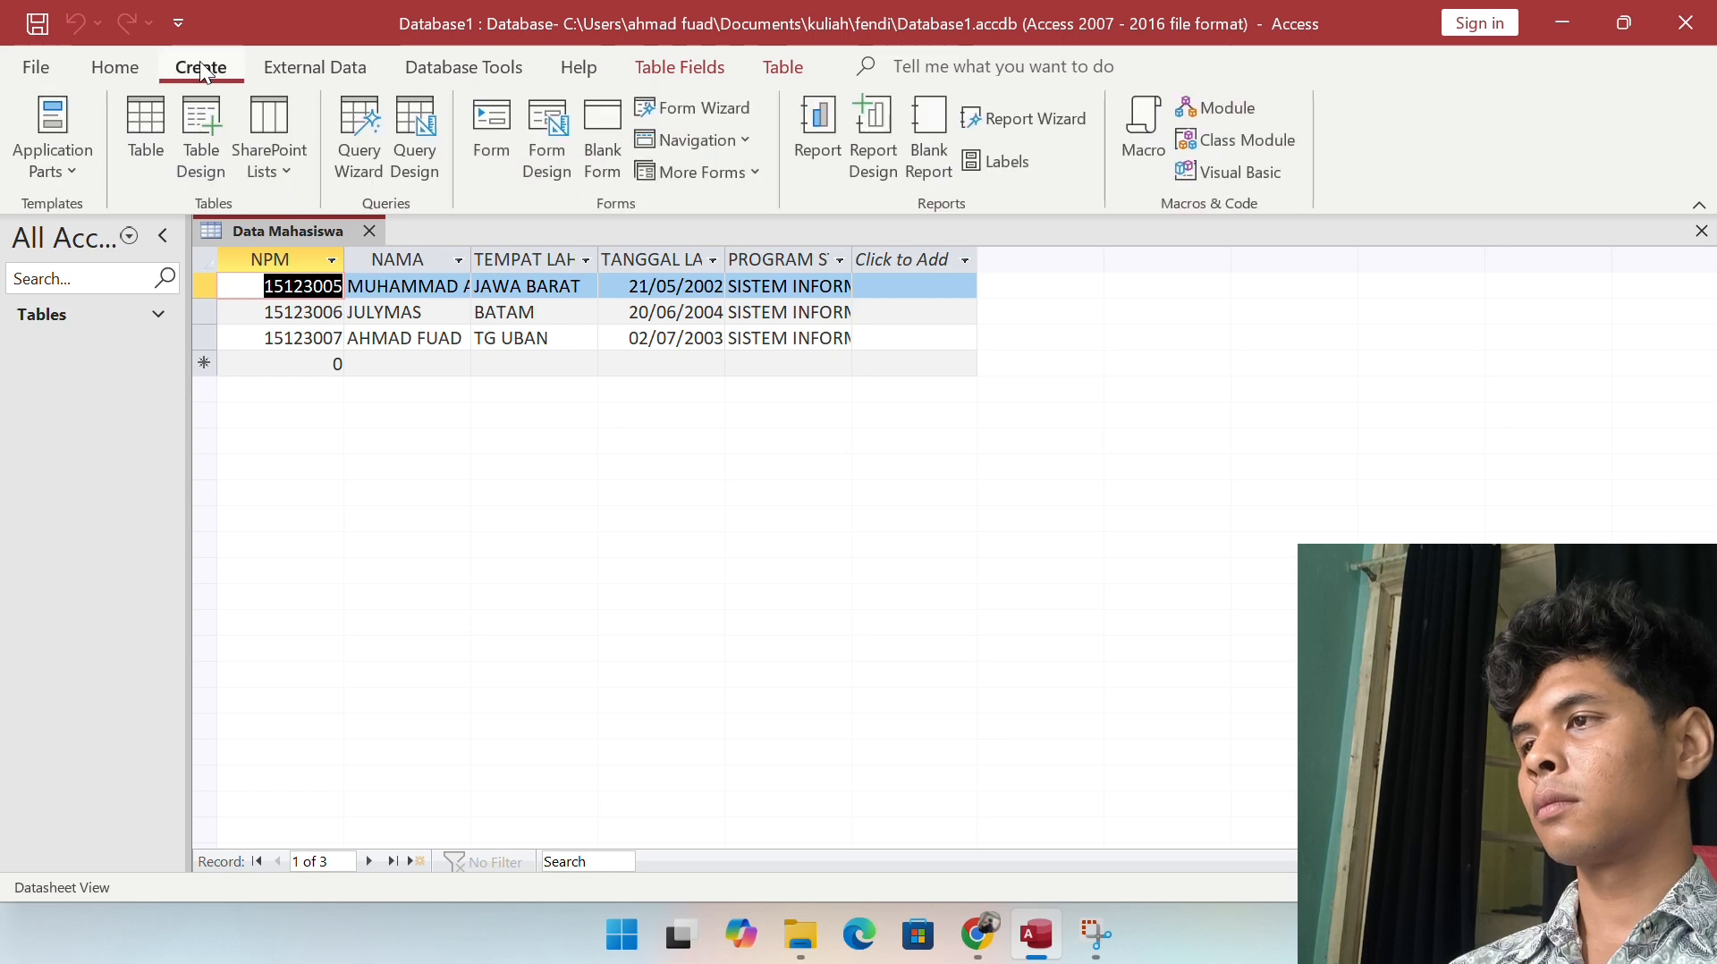
# Step: Add a blank table, attempt renaming Table1, then close it without saving
pyautogui.click(152, 121)
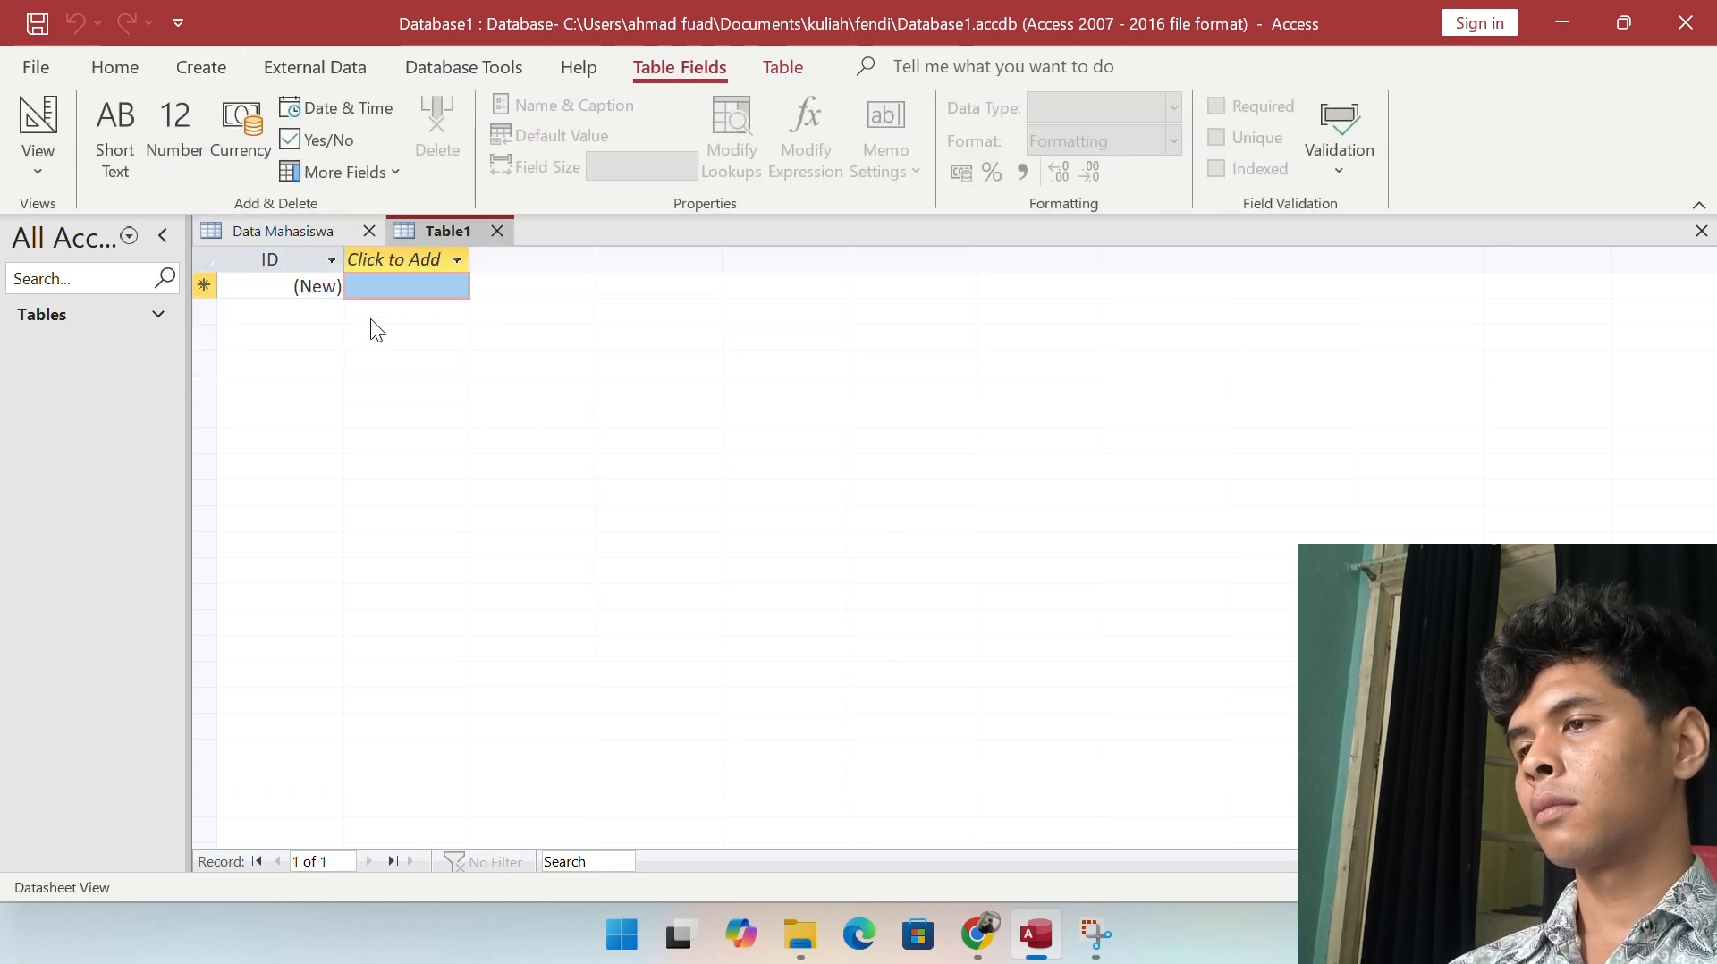
pyautogui.click(168, 315)
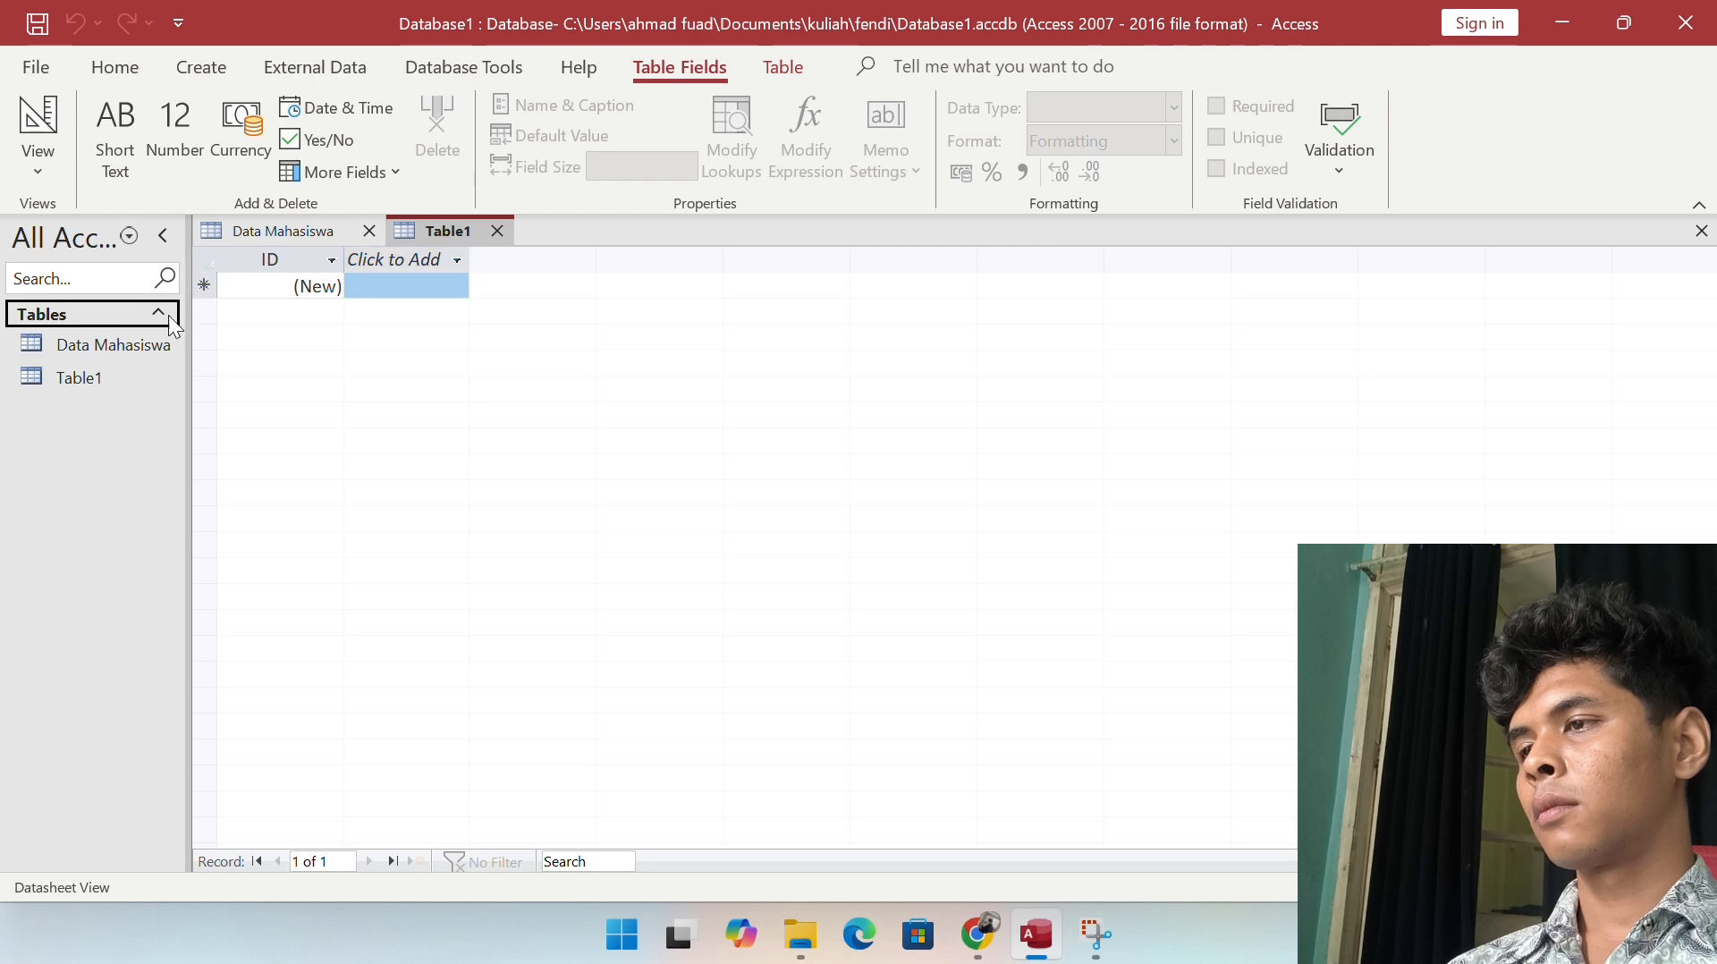
pyautogui.click(420, 232)
pyautogui.rightClick(420, 233)
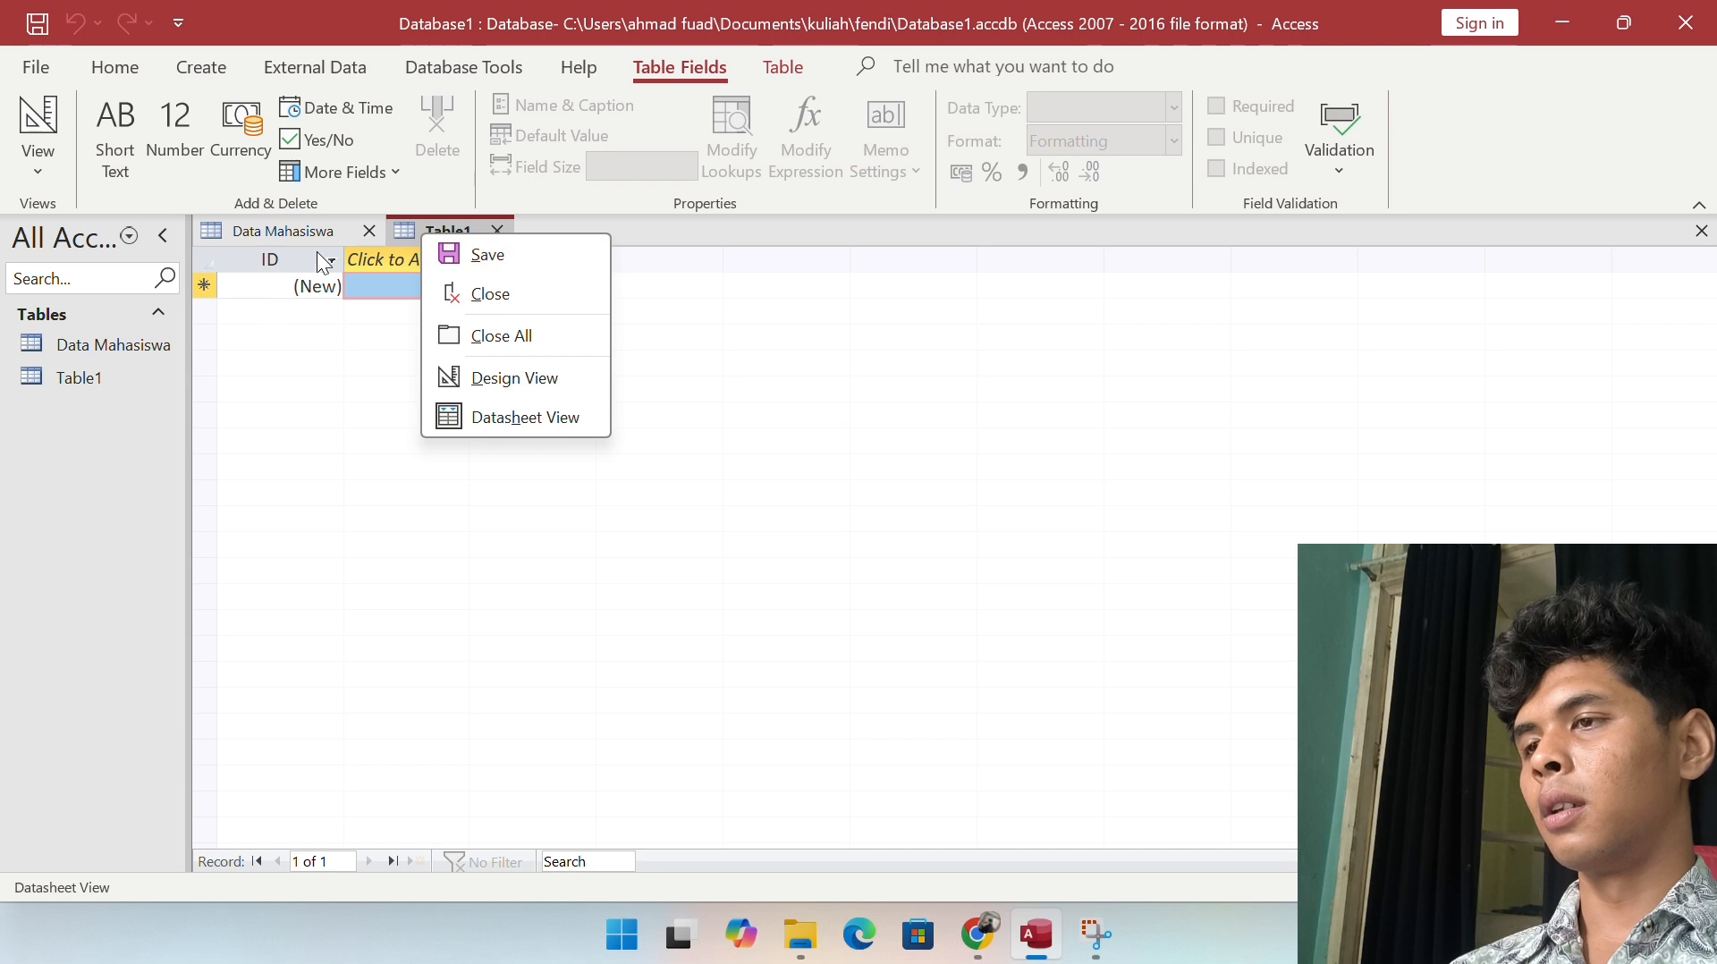
pyautogui.click(411, 229)
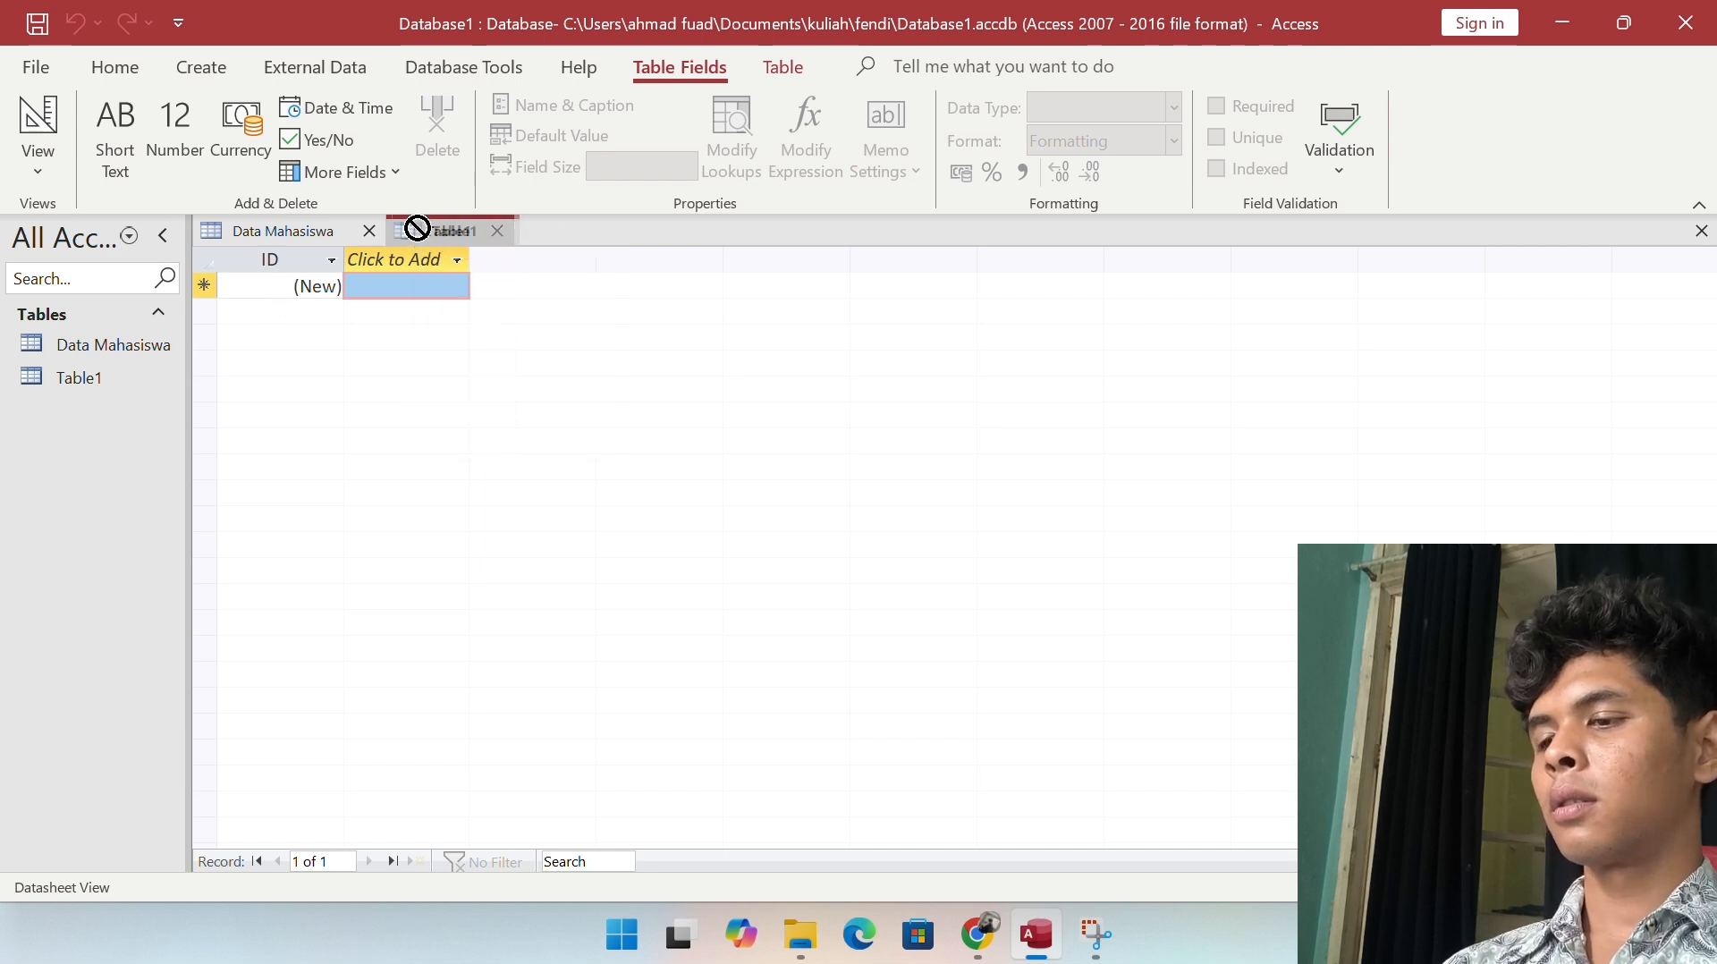
pyautogui.click(101, 394)
pyautogui.rightClick(100, 394)
pyautogui.click(93, 383)
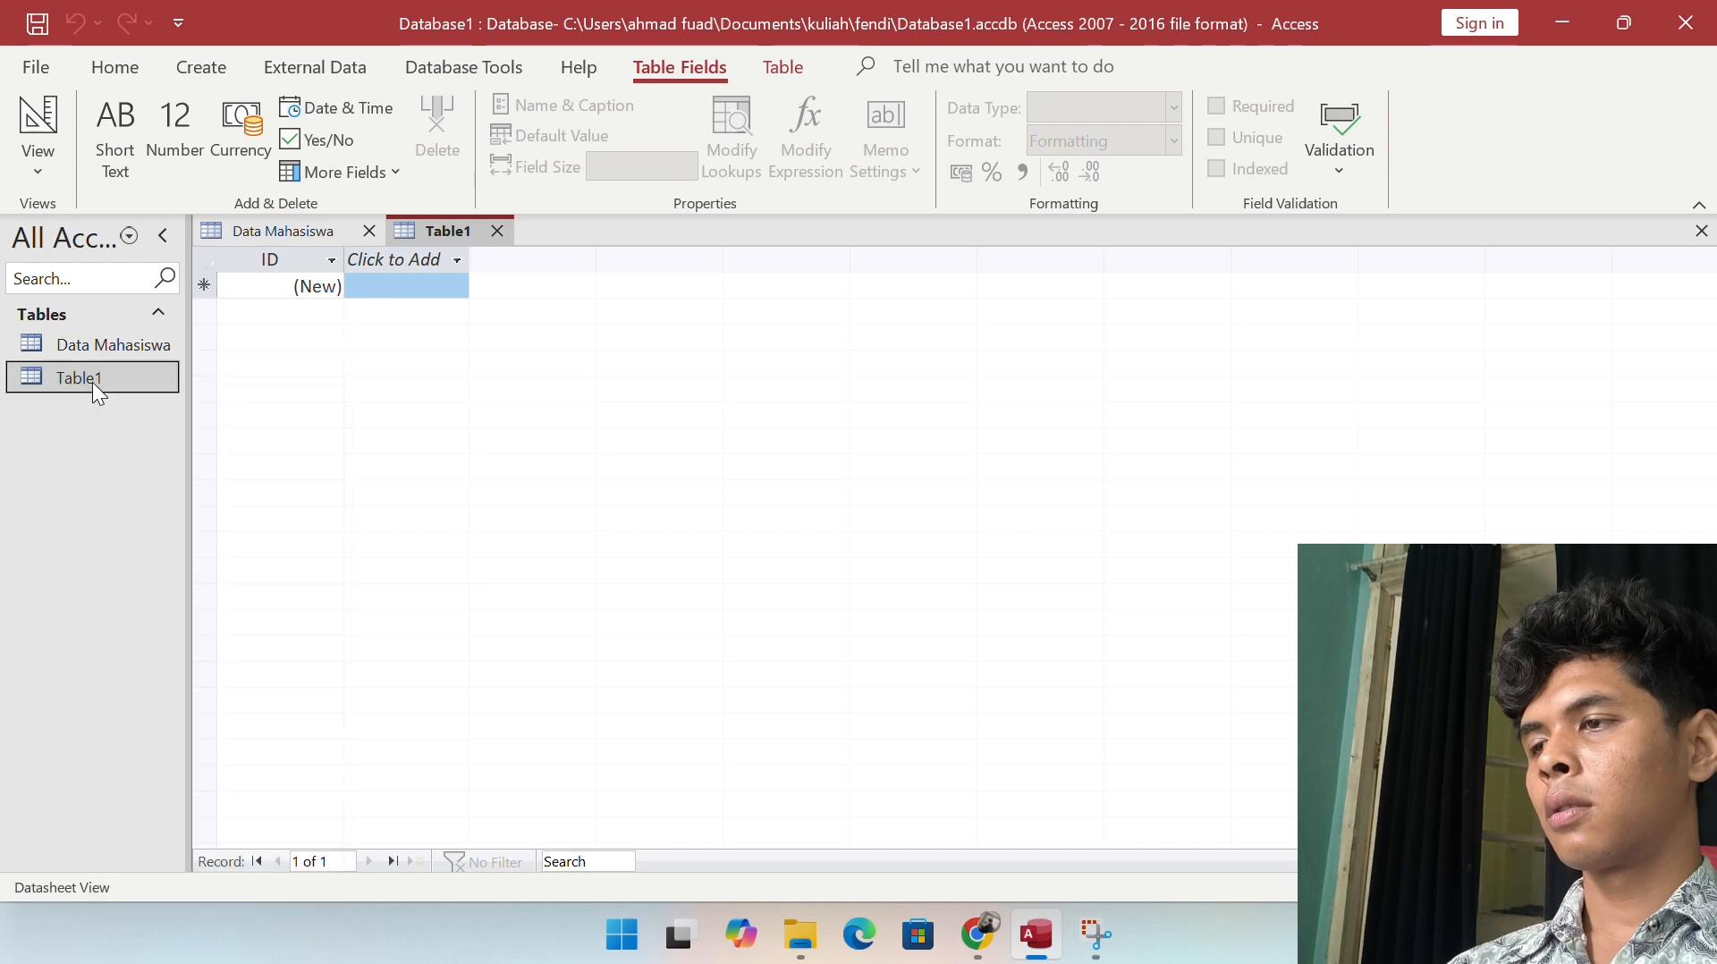
pyautogui.rightClick(93, 383)
pyautogui.click(211, 515)
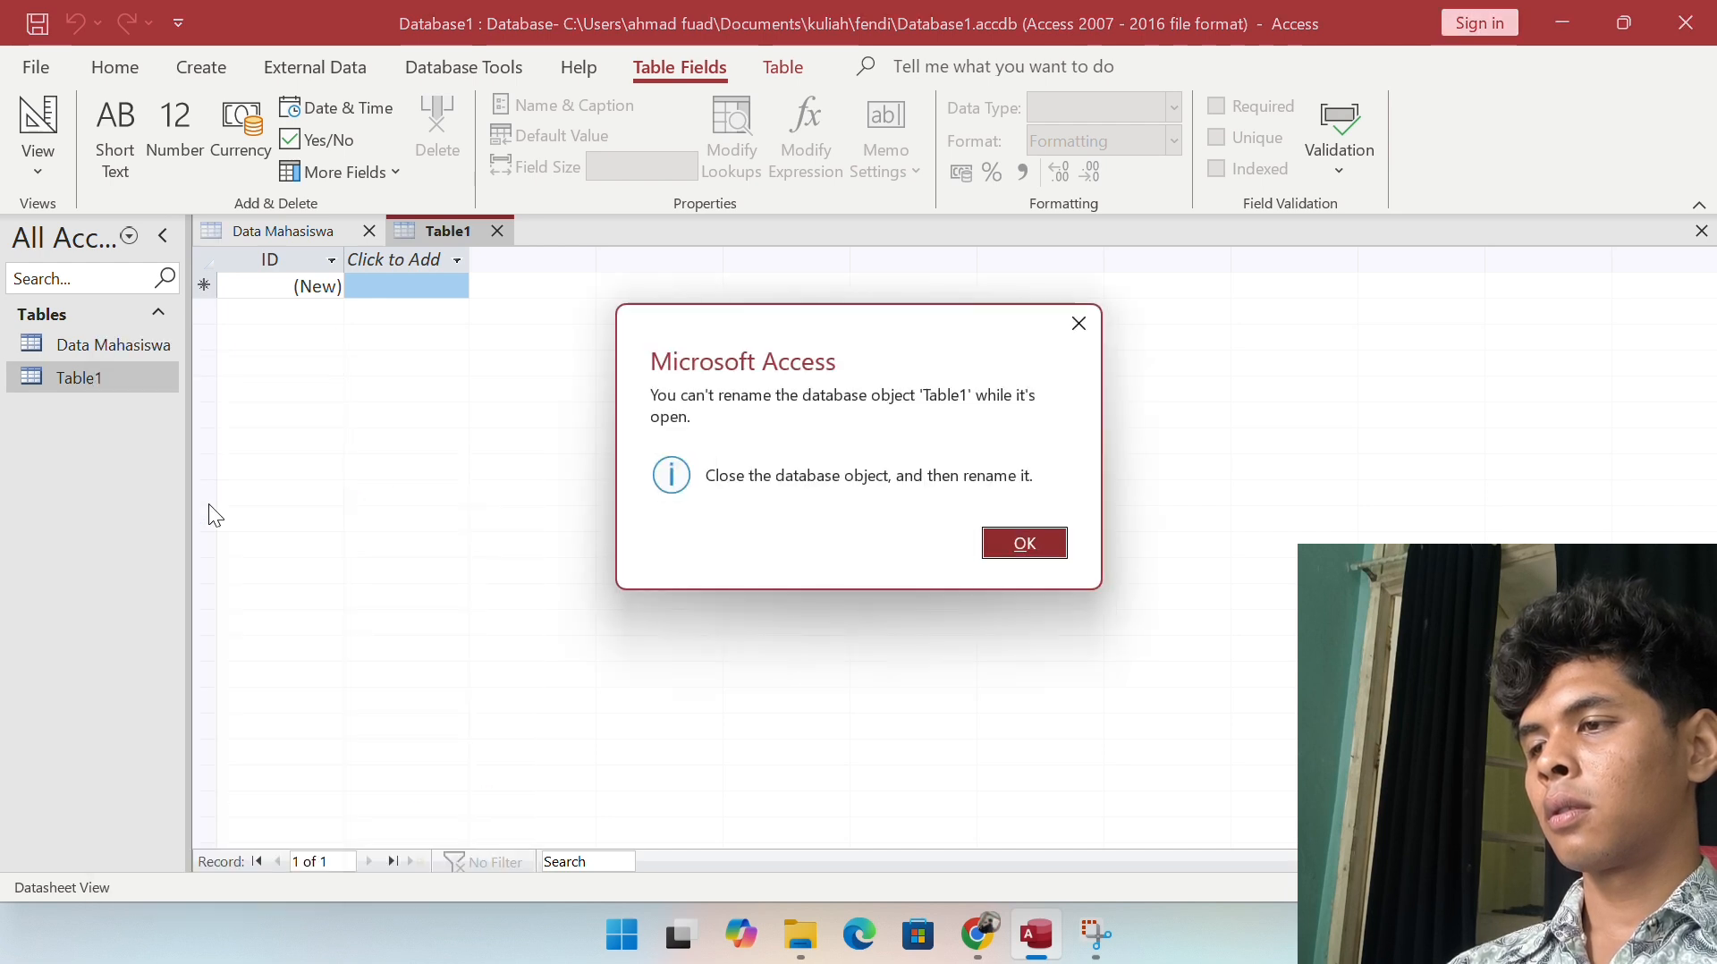
pyautogui.press('Return')
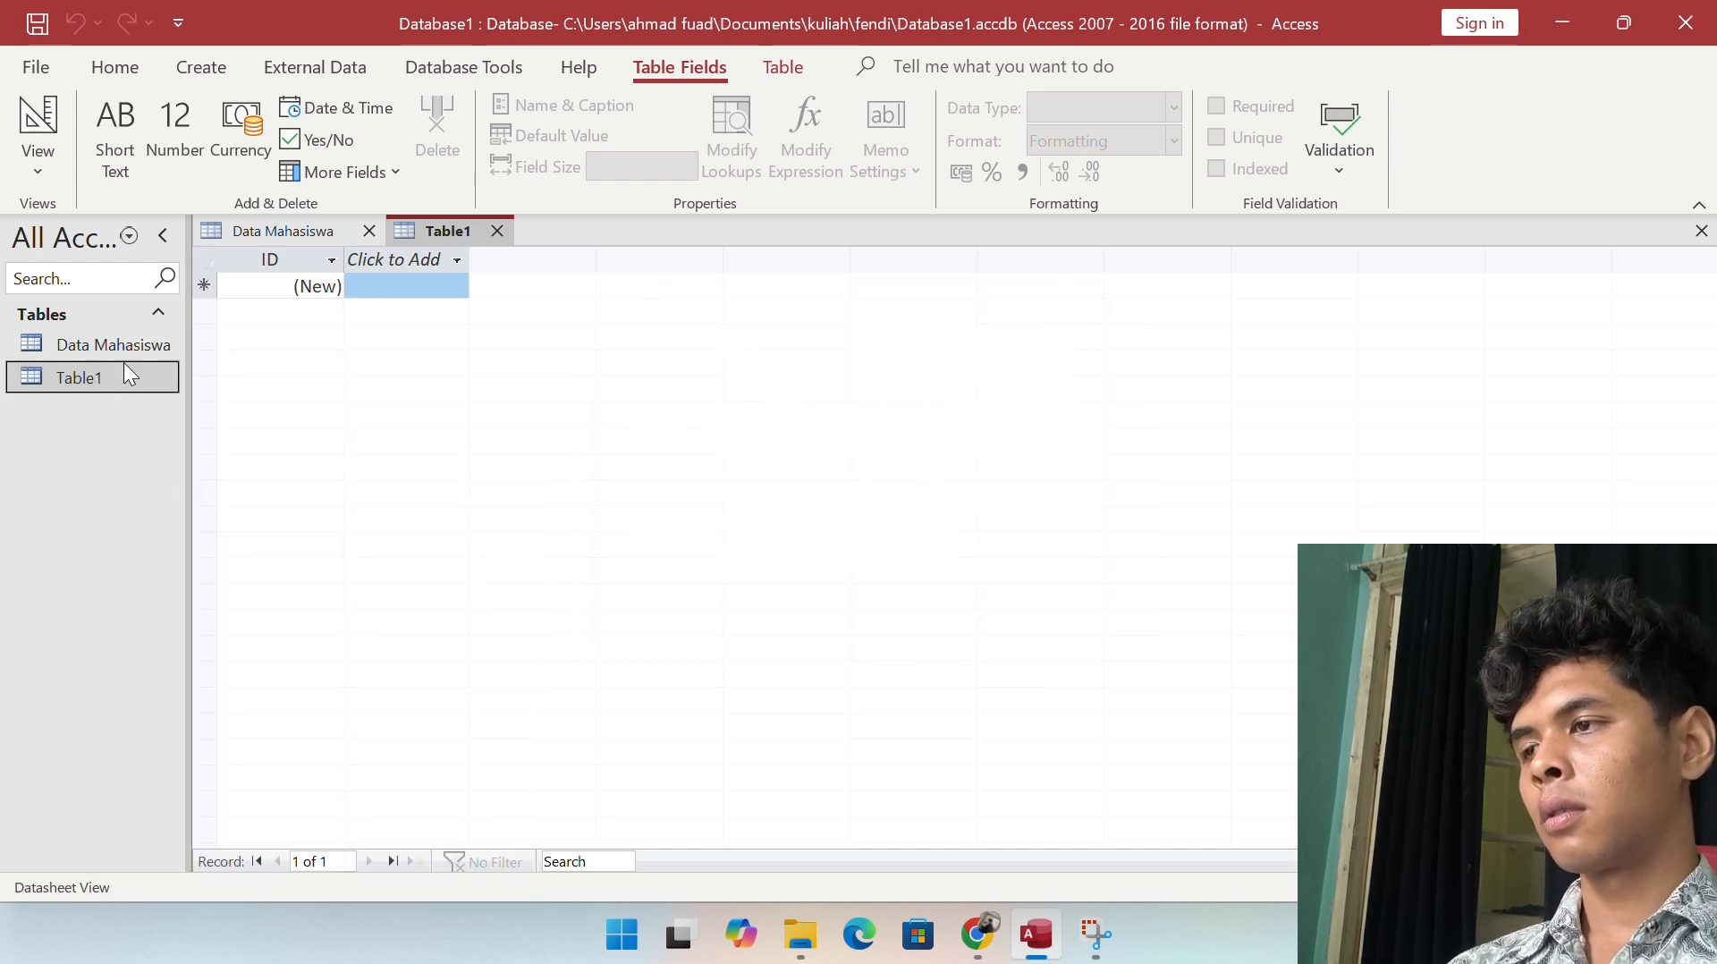
pyautogui.click(496, 225)
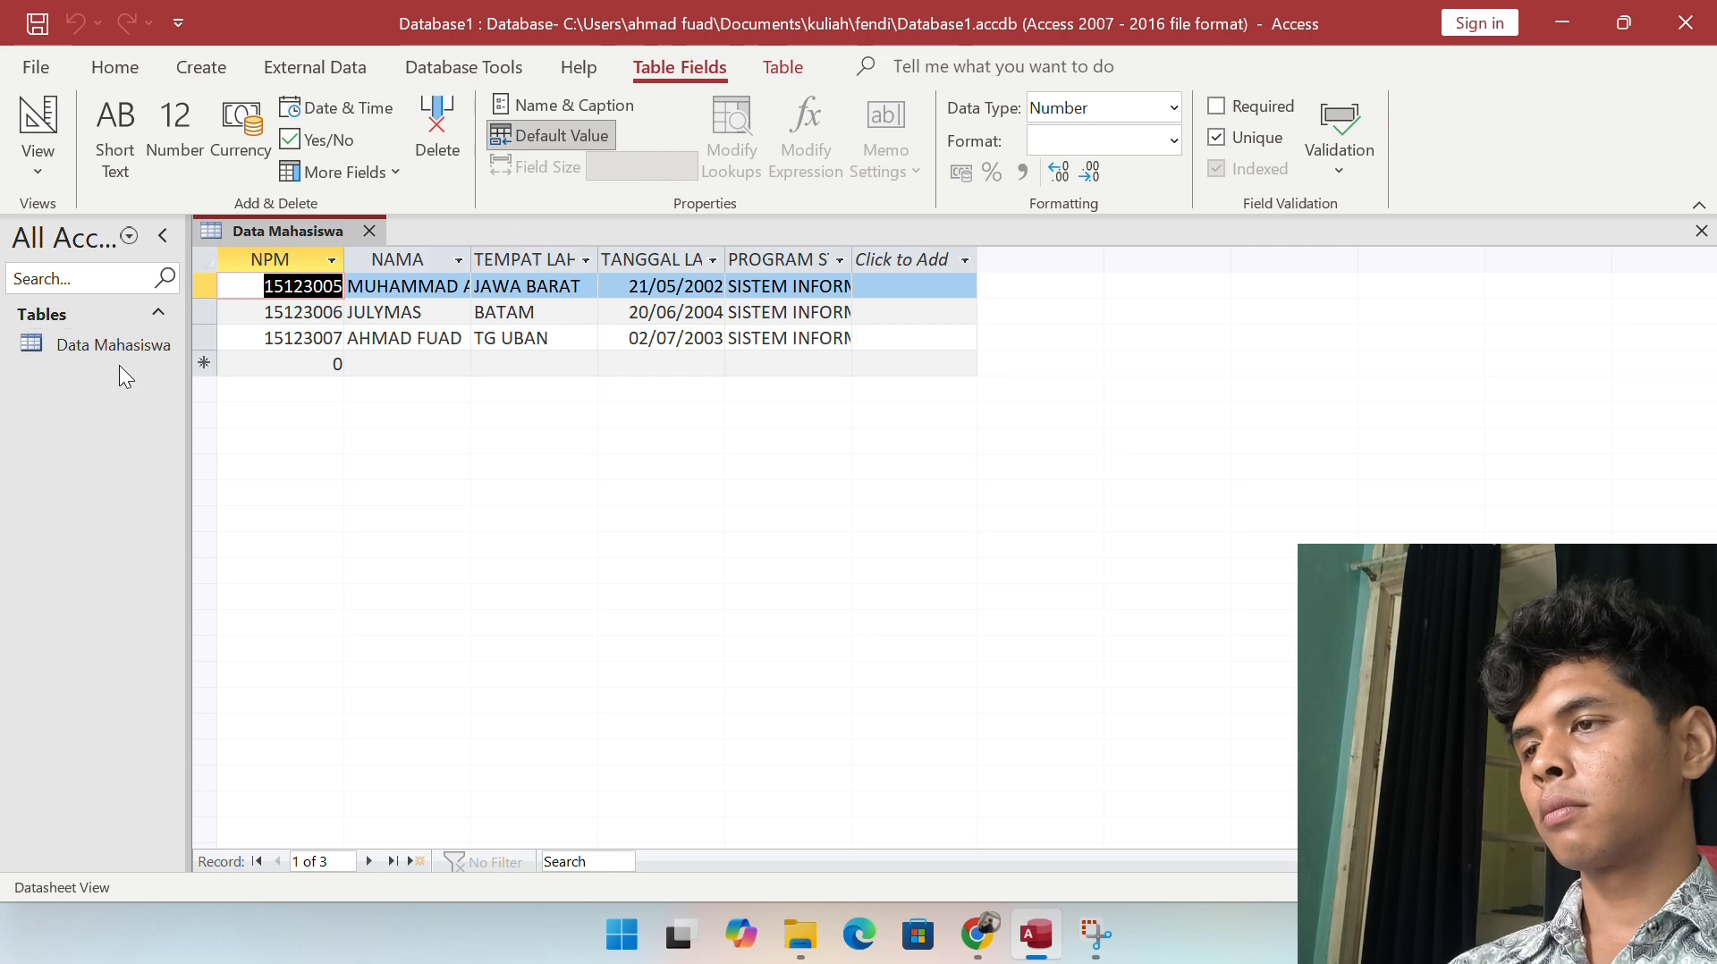
# Step: Create a fresh blank table from the Create ribbon
pyautogui.click(544, 341)
pyautogui.press('Tab')
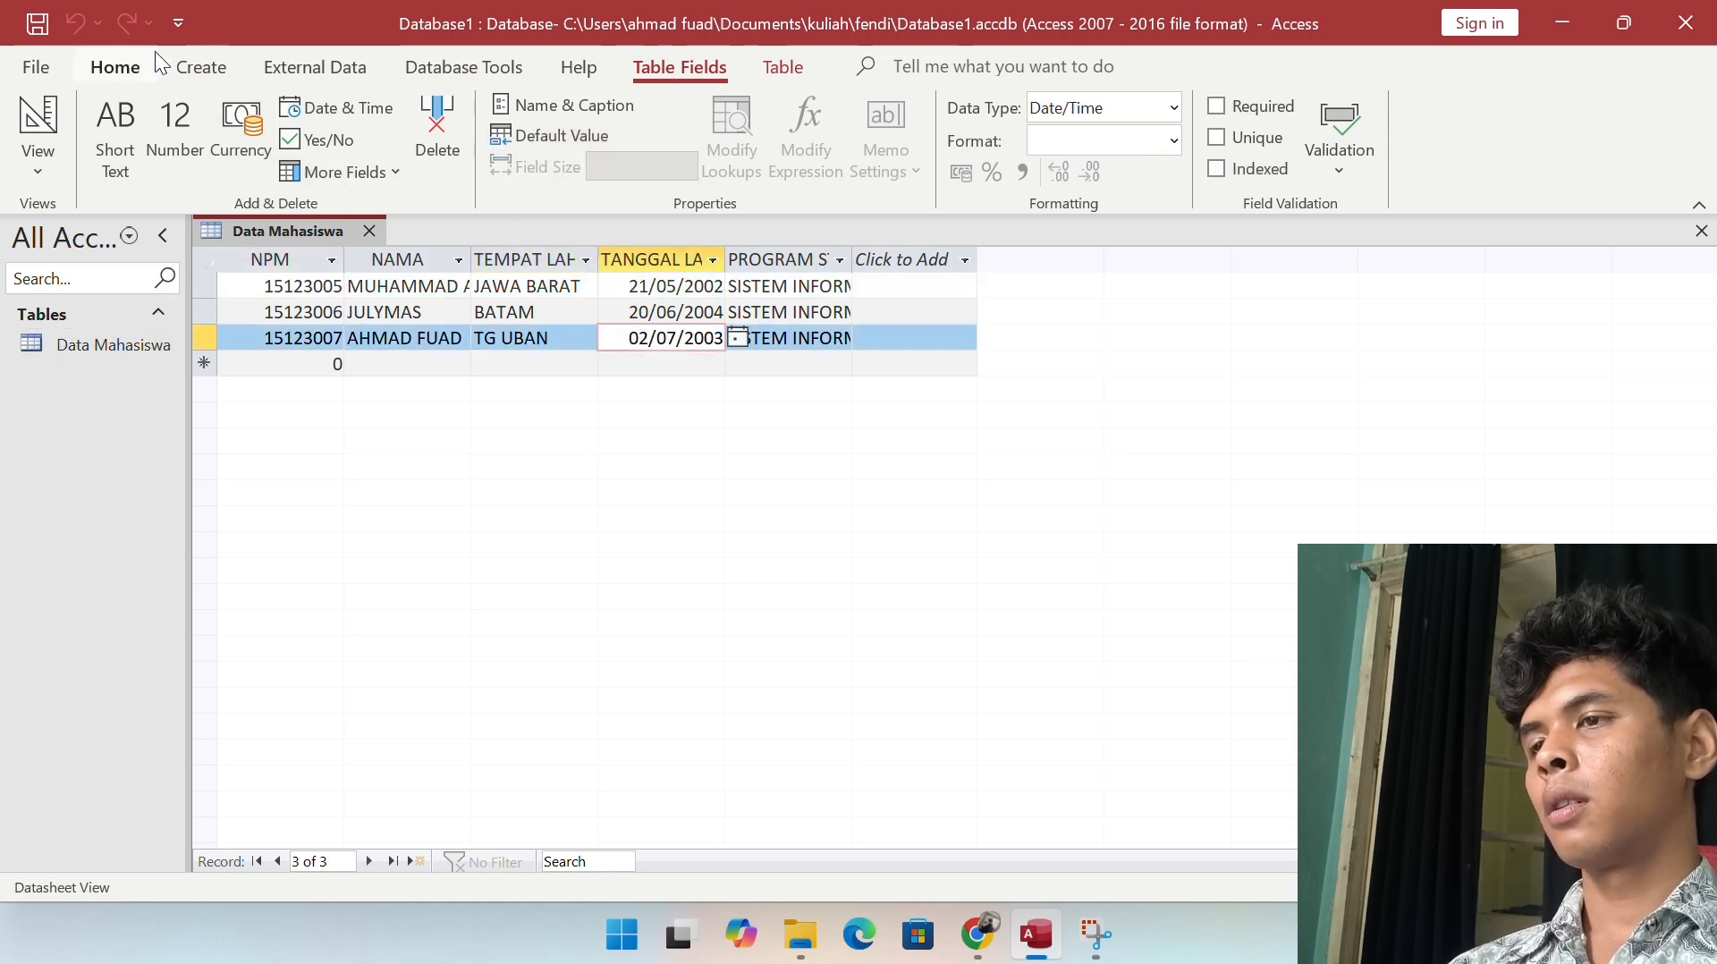
pyautogui.click(200, 67)
pyautogui.click(145, 134)
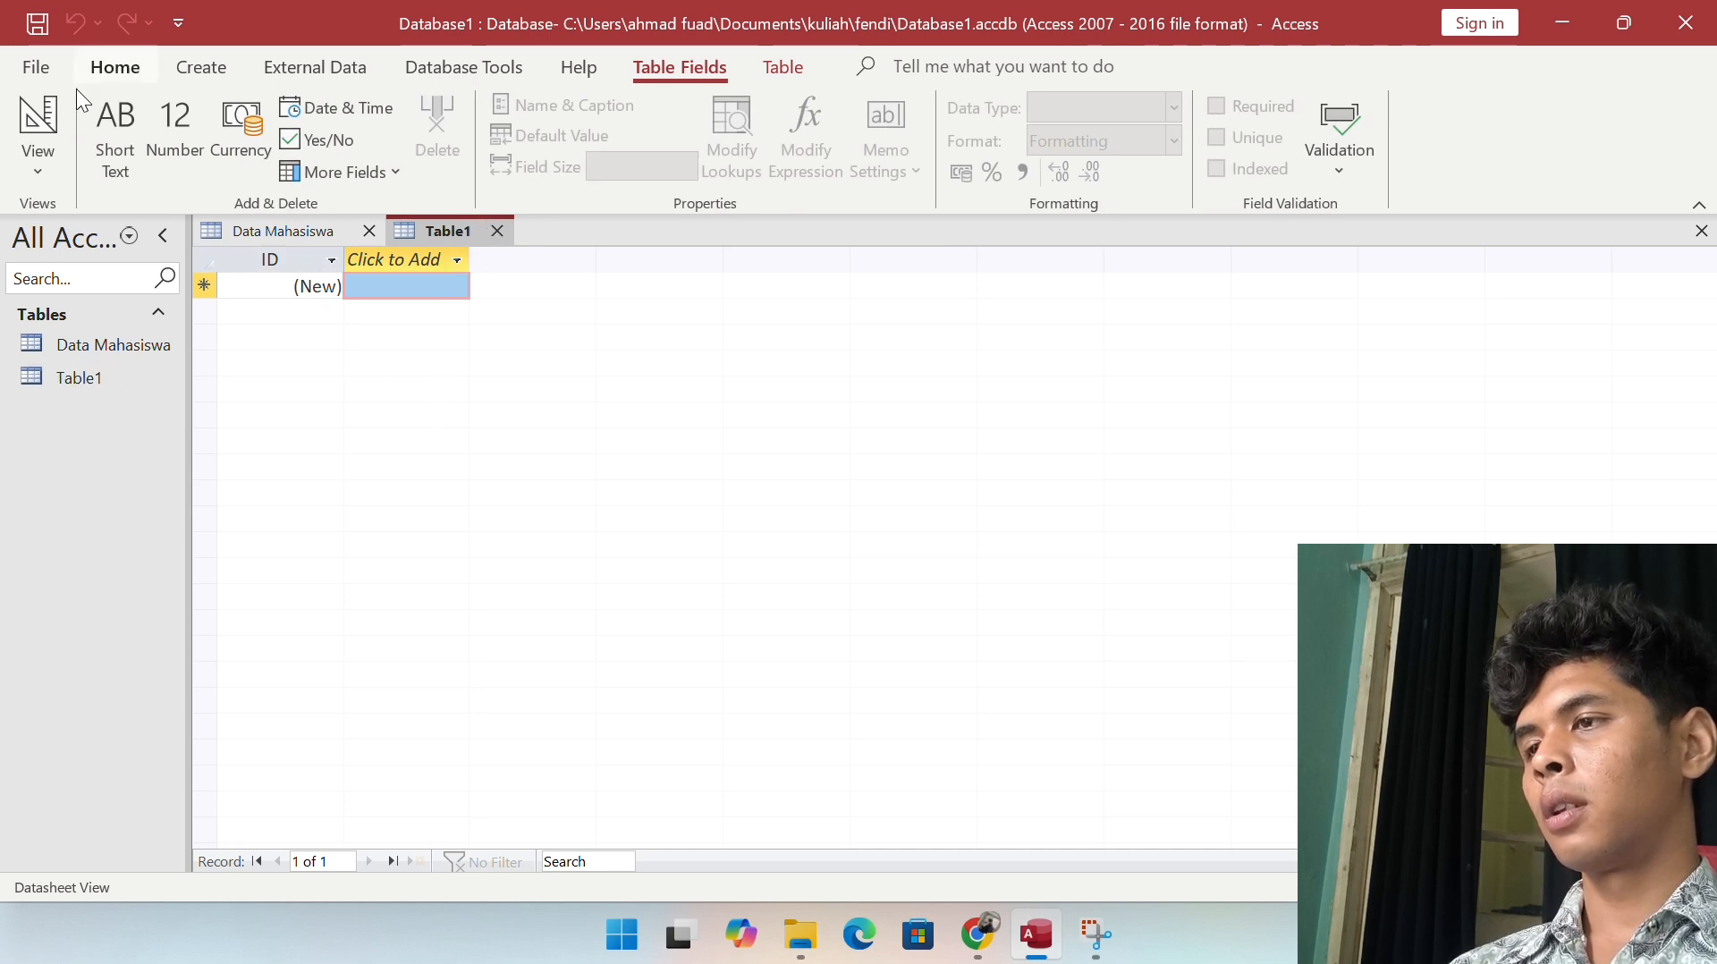
pyautogui.click(37, 165)
# Step: Switch to Design View, saving the table as 'DATA ORANGTUA MAHASISWA'
pyautogui.click(107, 273)
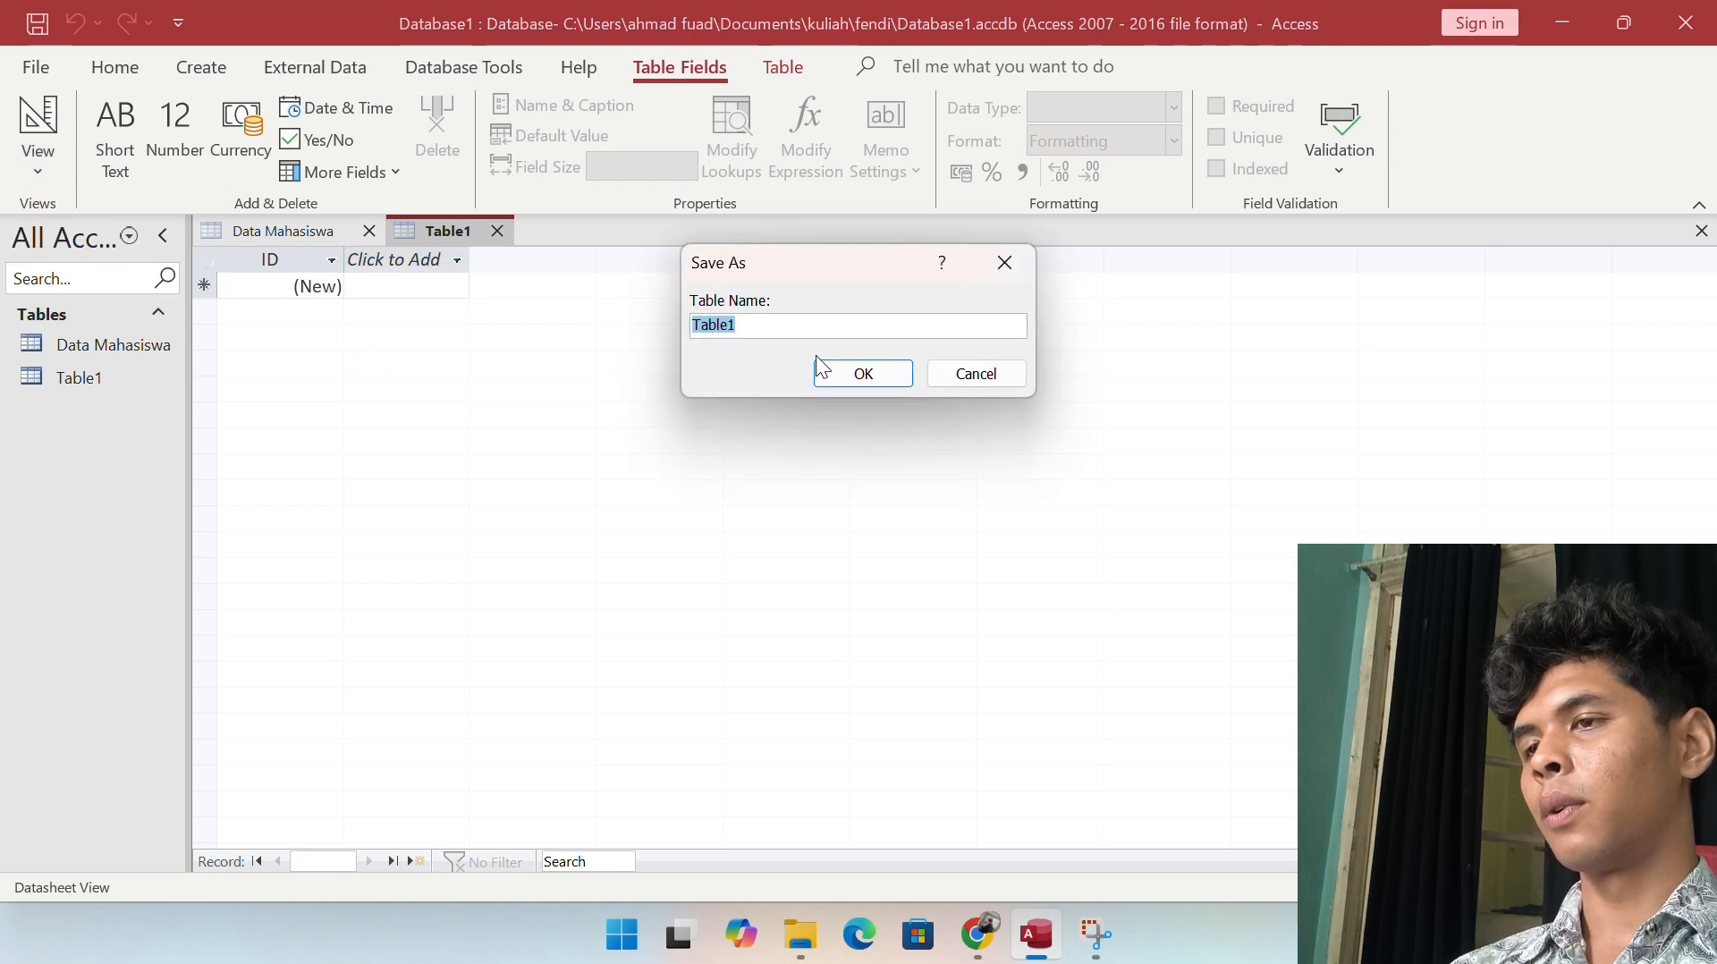
pyautogui.write('DATA ORAN')
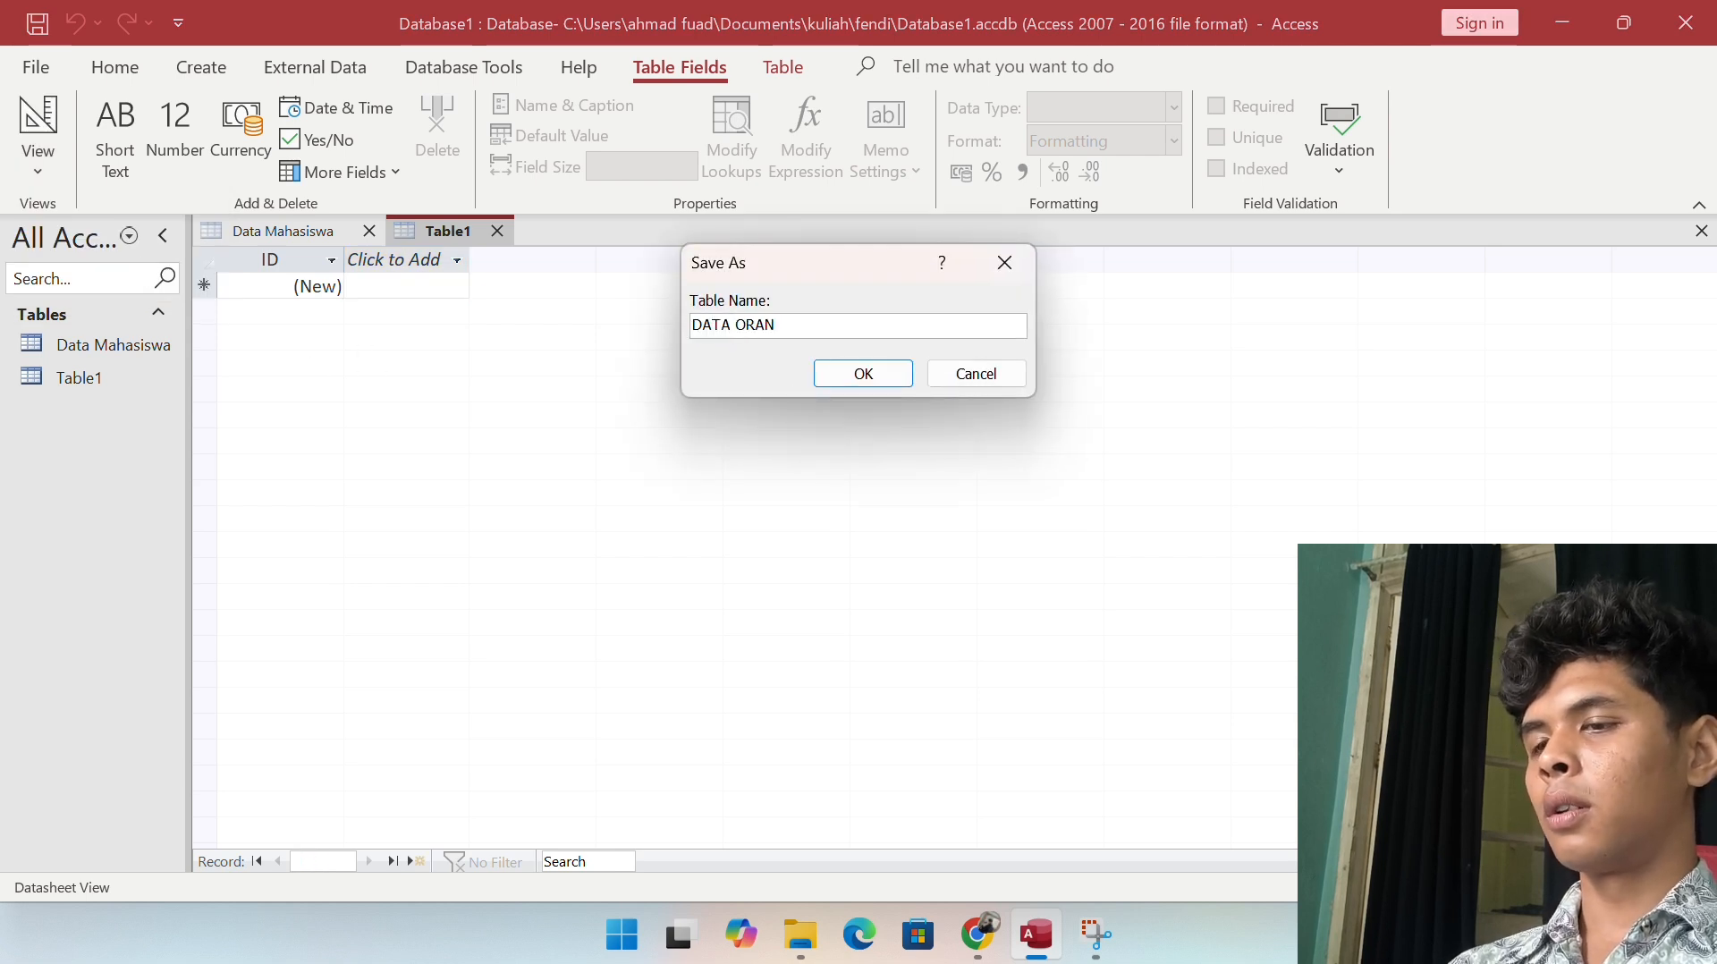
pyautogui.write('GTUA MAHASISWA')
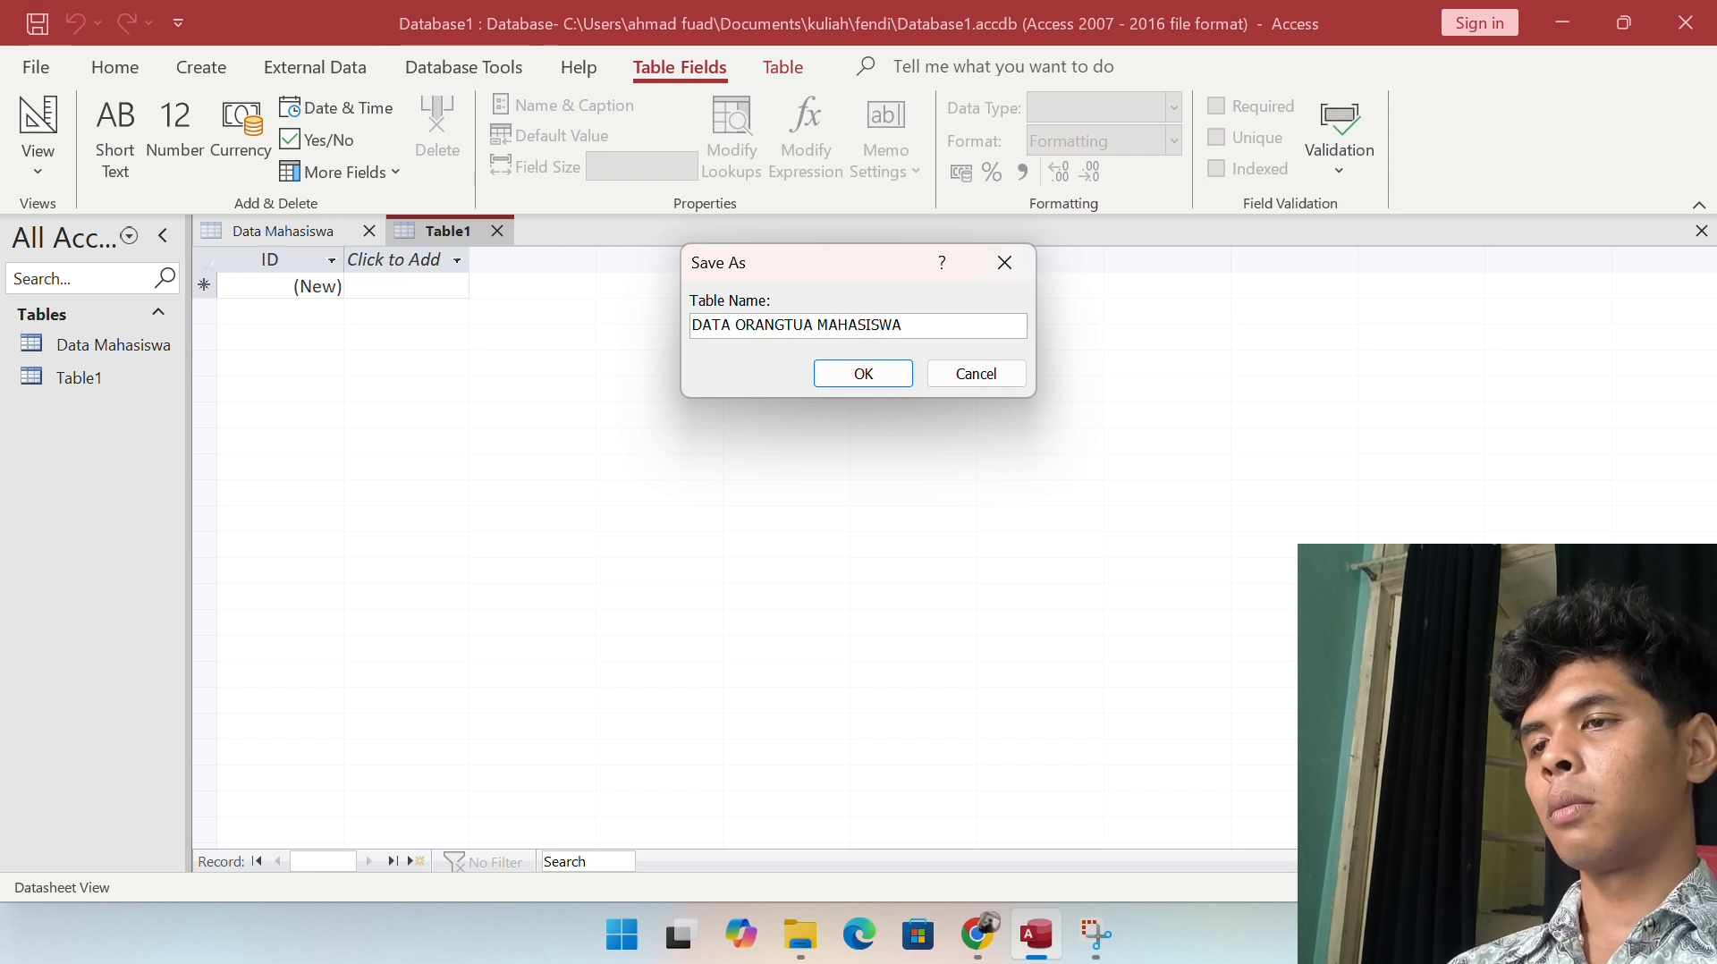
pyautogui.press('Return')
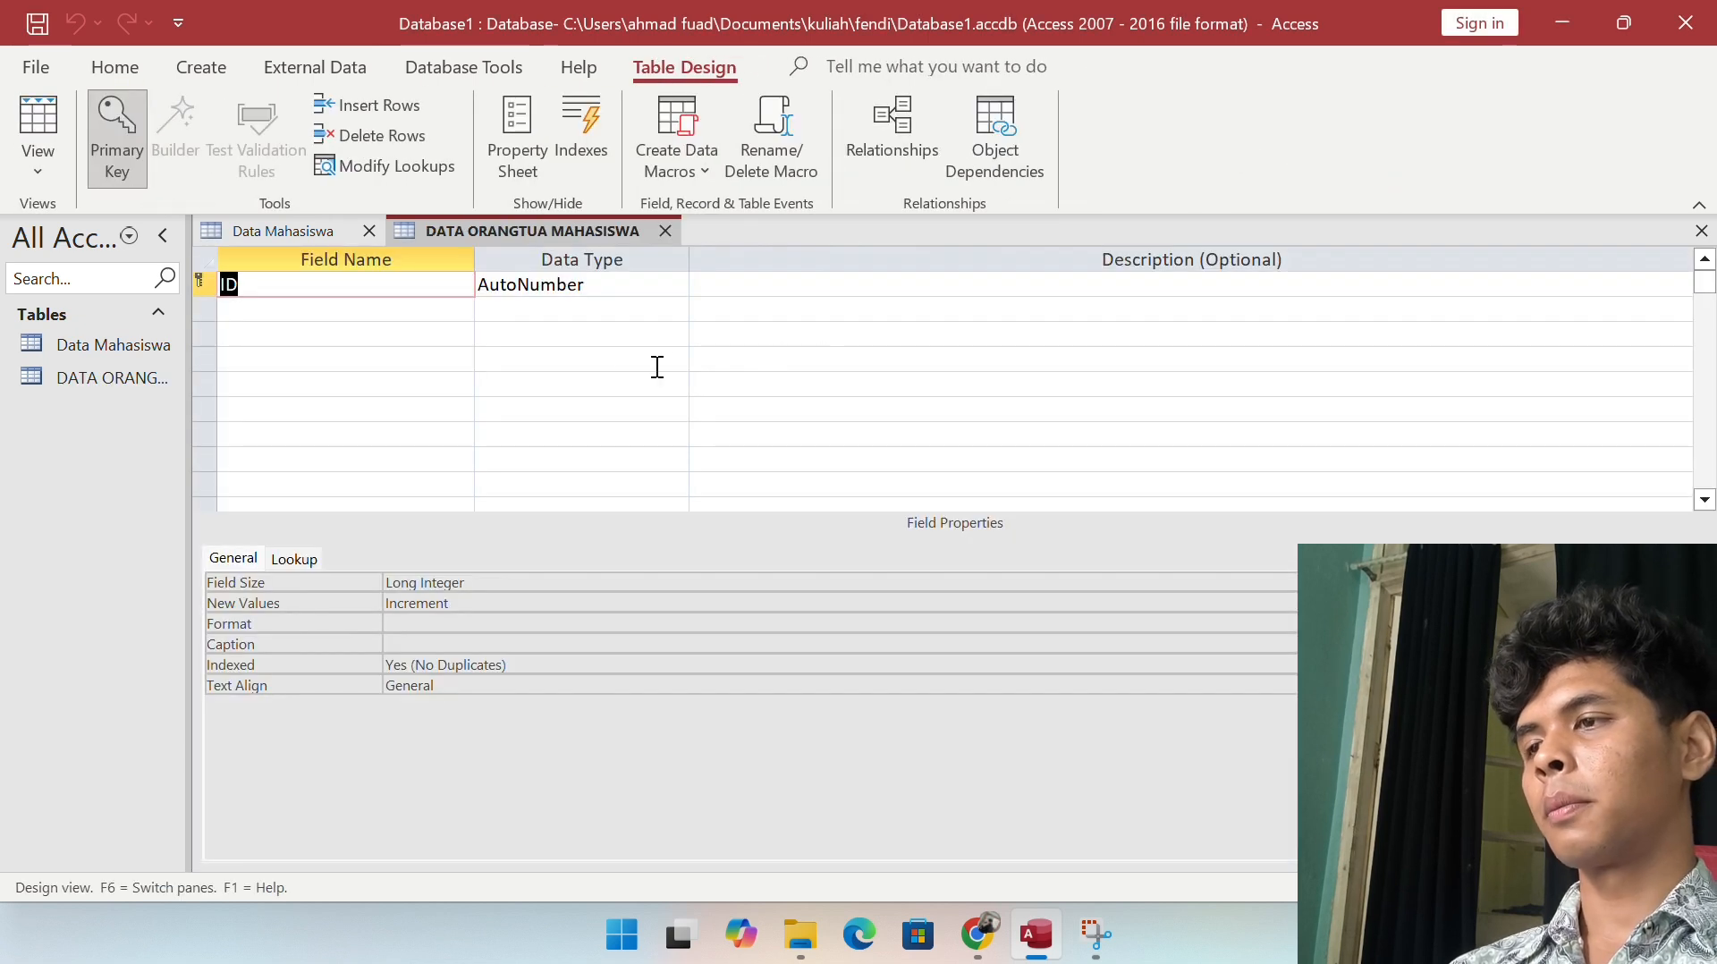
# Step: Rename the ID field to NPM with the Number data type
pyautogui.write('NPM')
pyautogui.press('Tab')
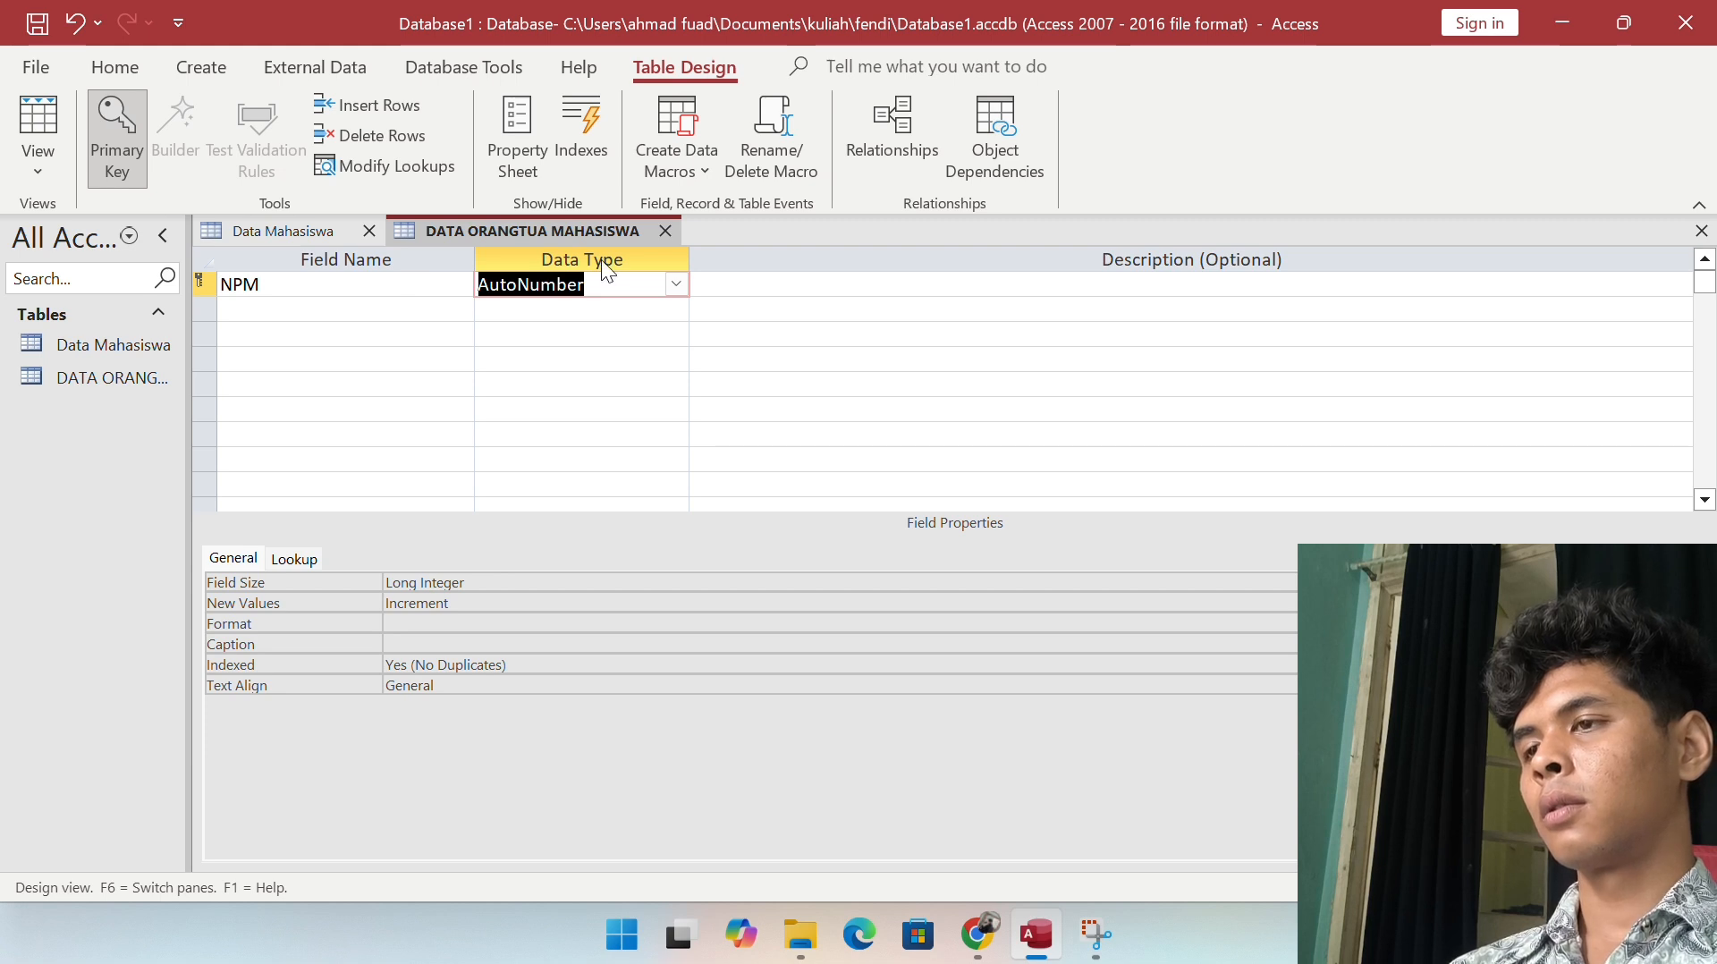
pyautogui.click(678, 277)
pyautogui.click(558, 358)
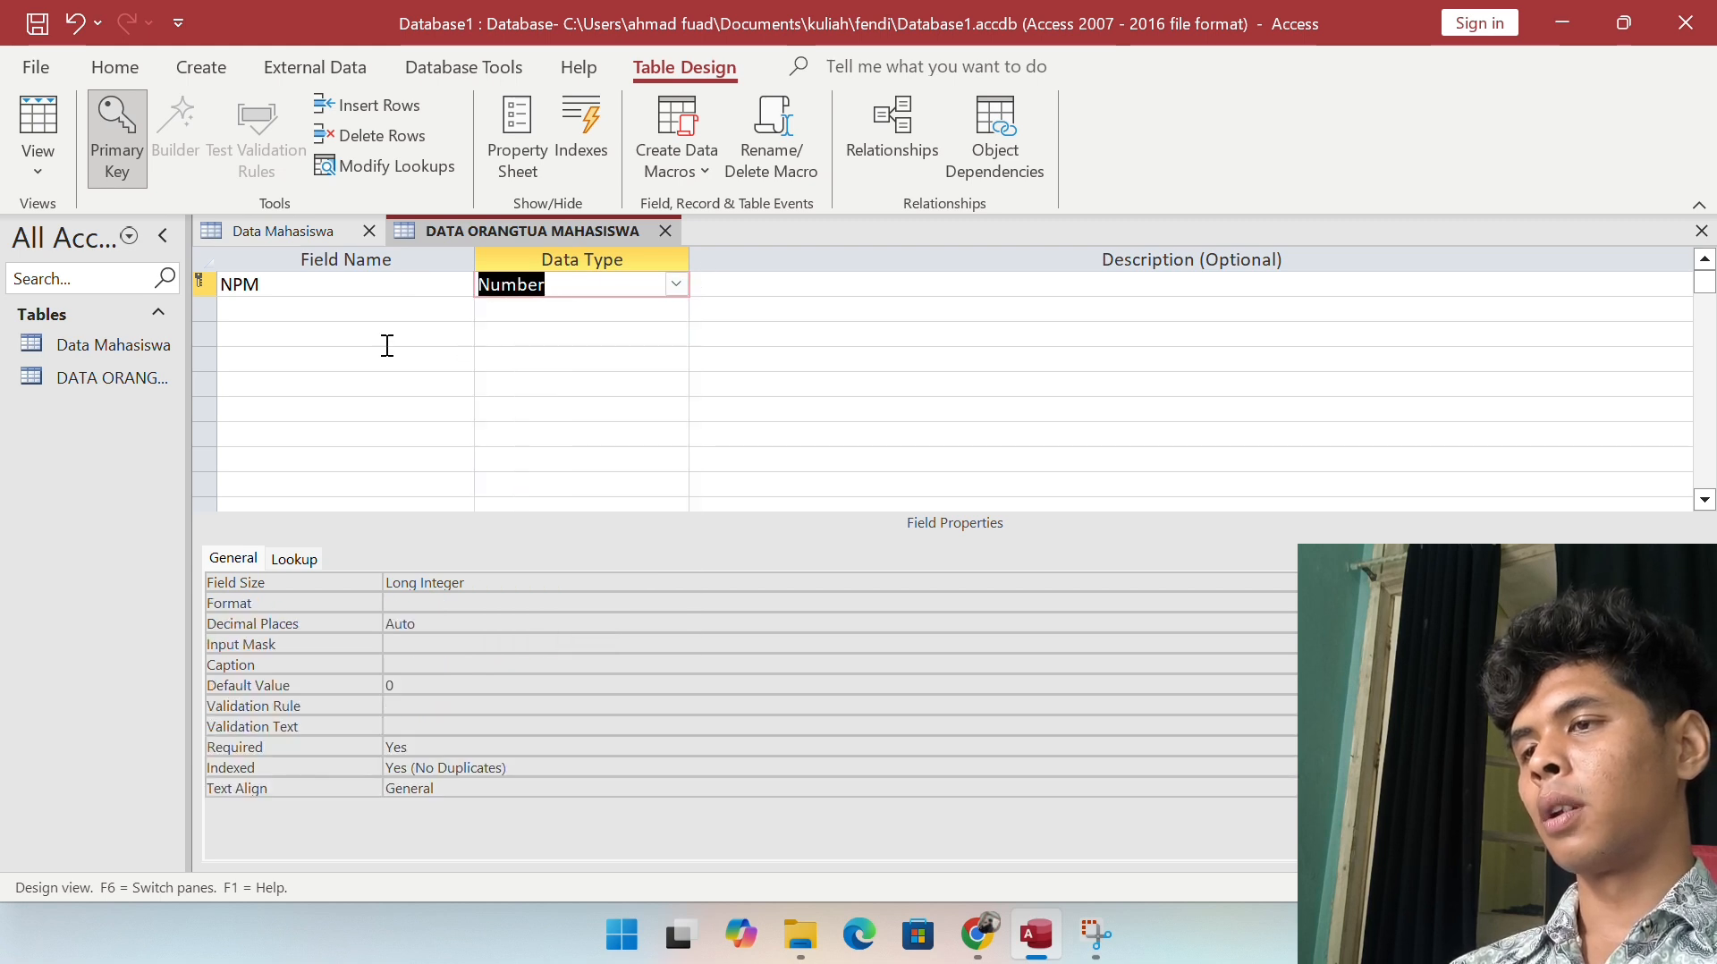
# Step: Add NAMA AYAH, NAMA IBU and PEKERJAAN fields, all as Short Text
pyautogui.click(361, 306)
pyautogui.write('NAMA AYAH')
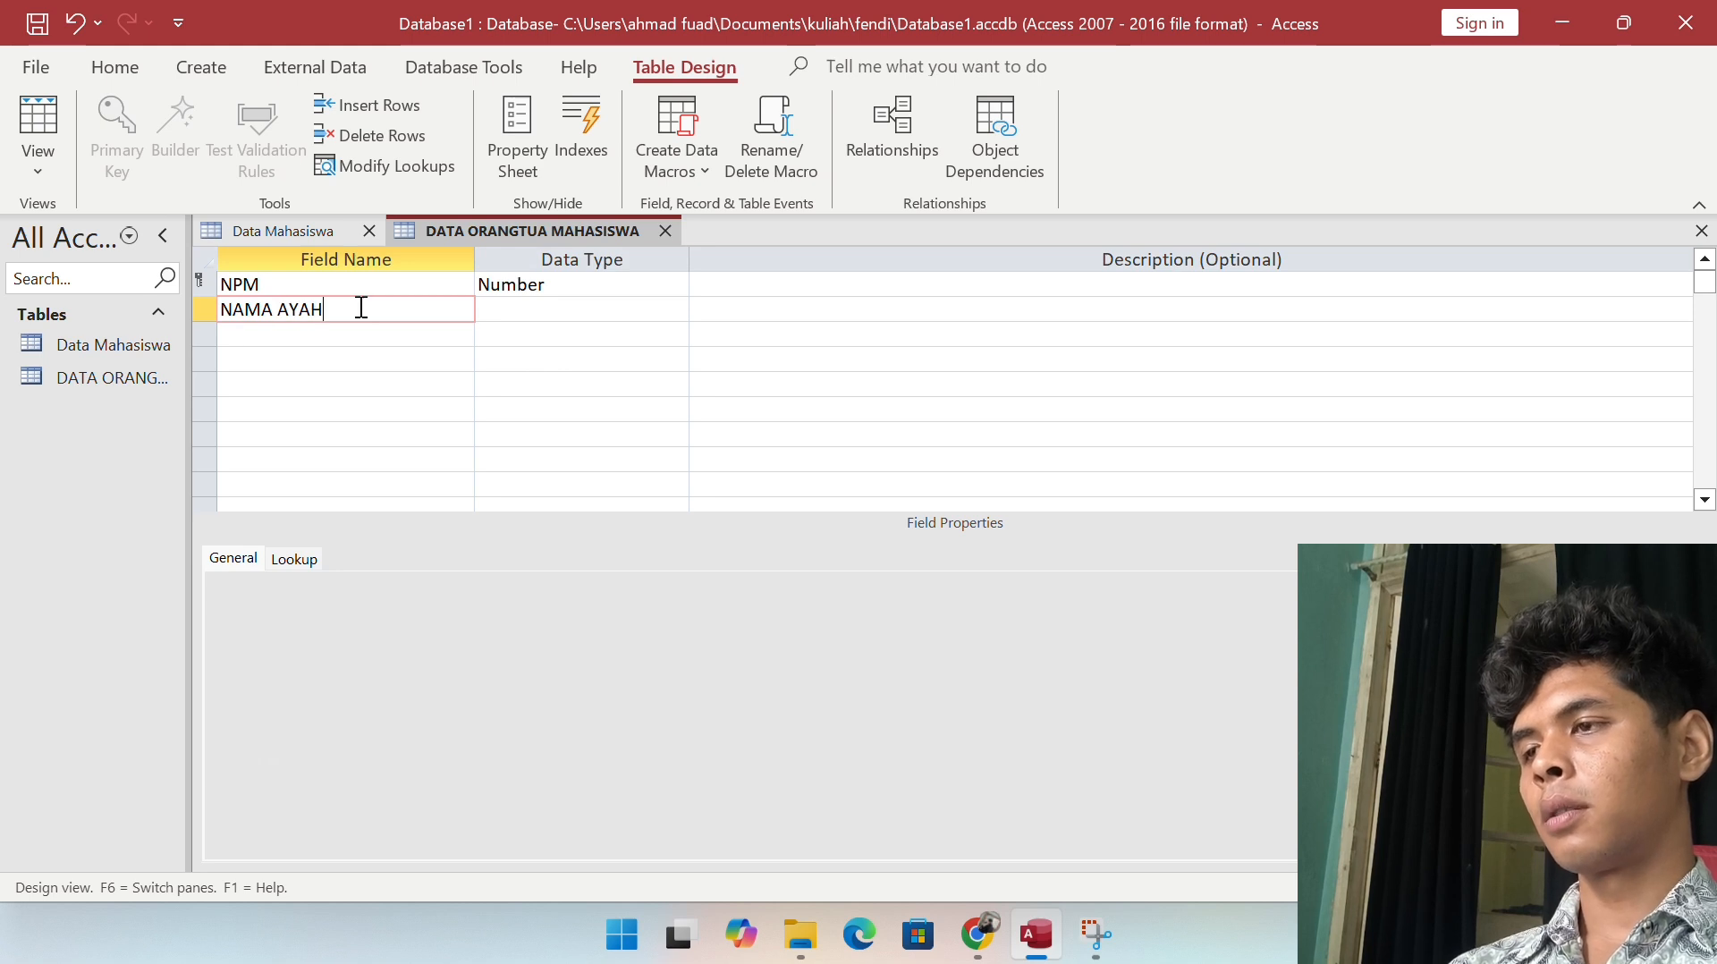
pyautogui.press('Tab')
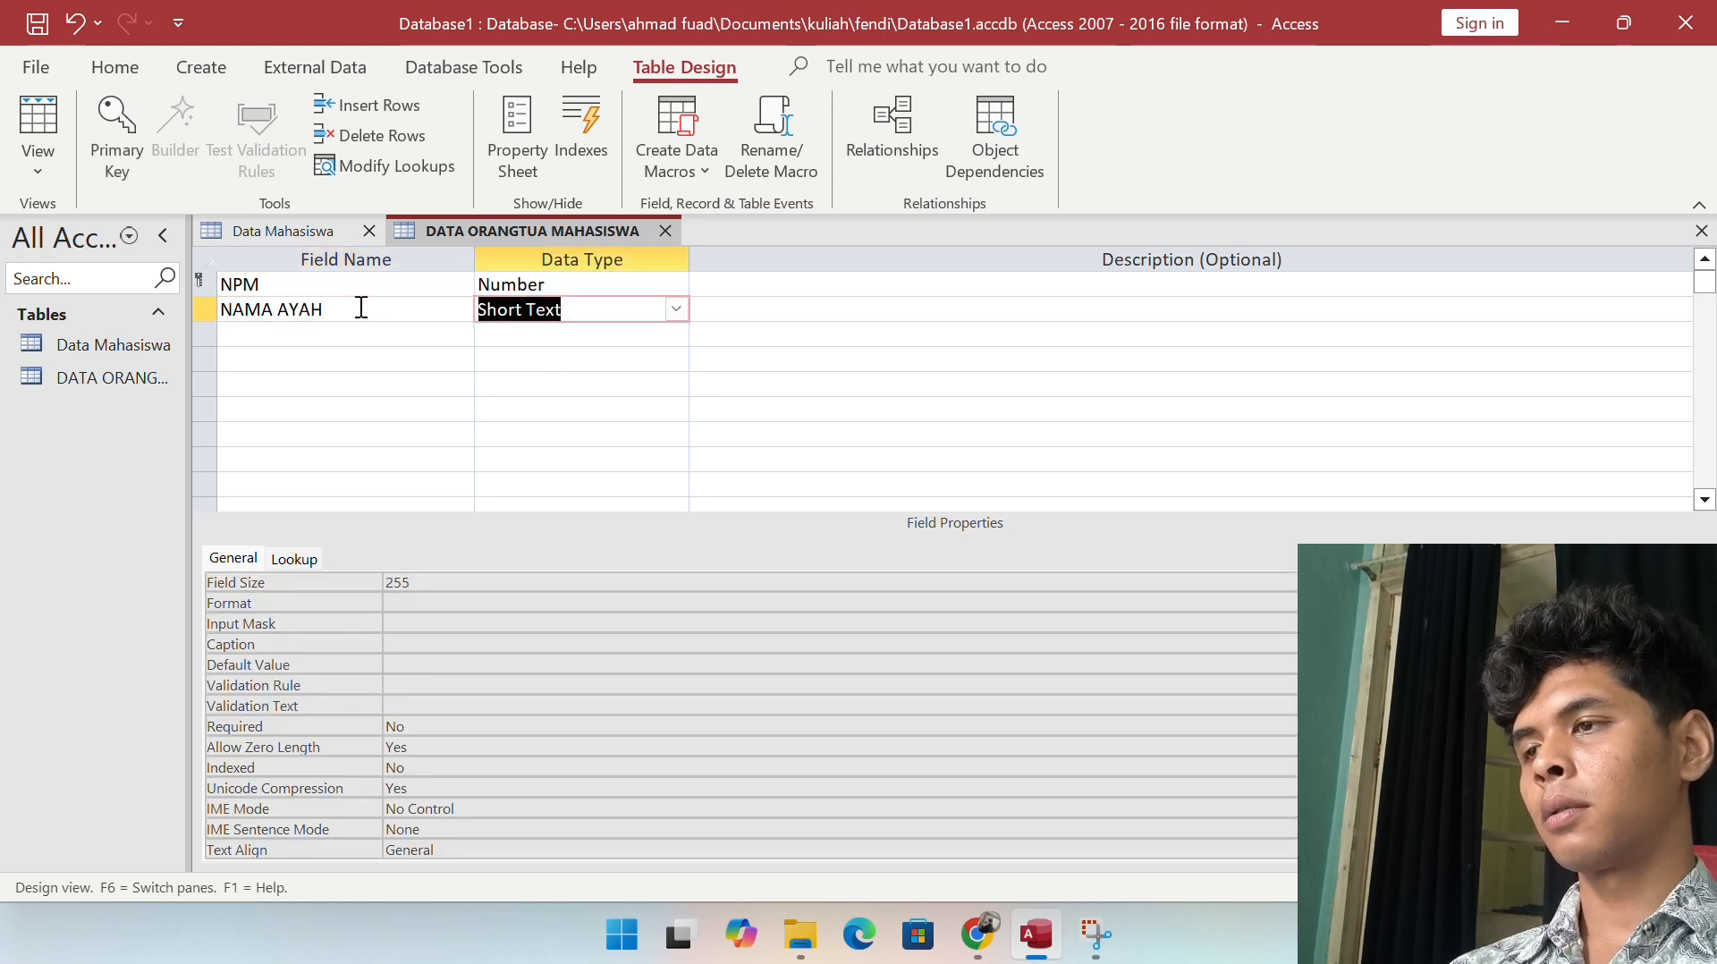
pyautogui.press('Tab')
pyautogui.click(335, 333)
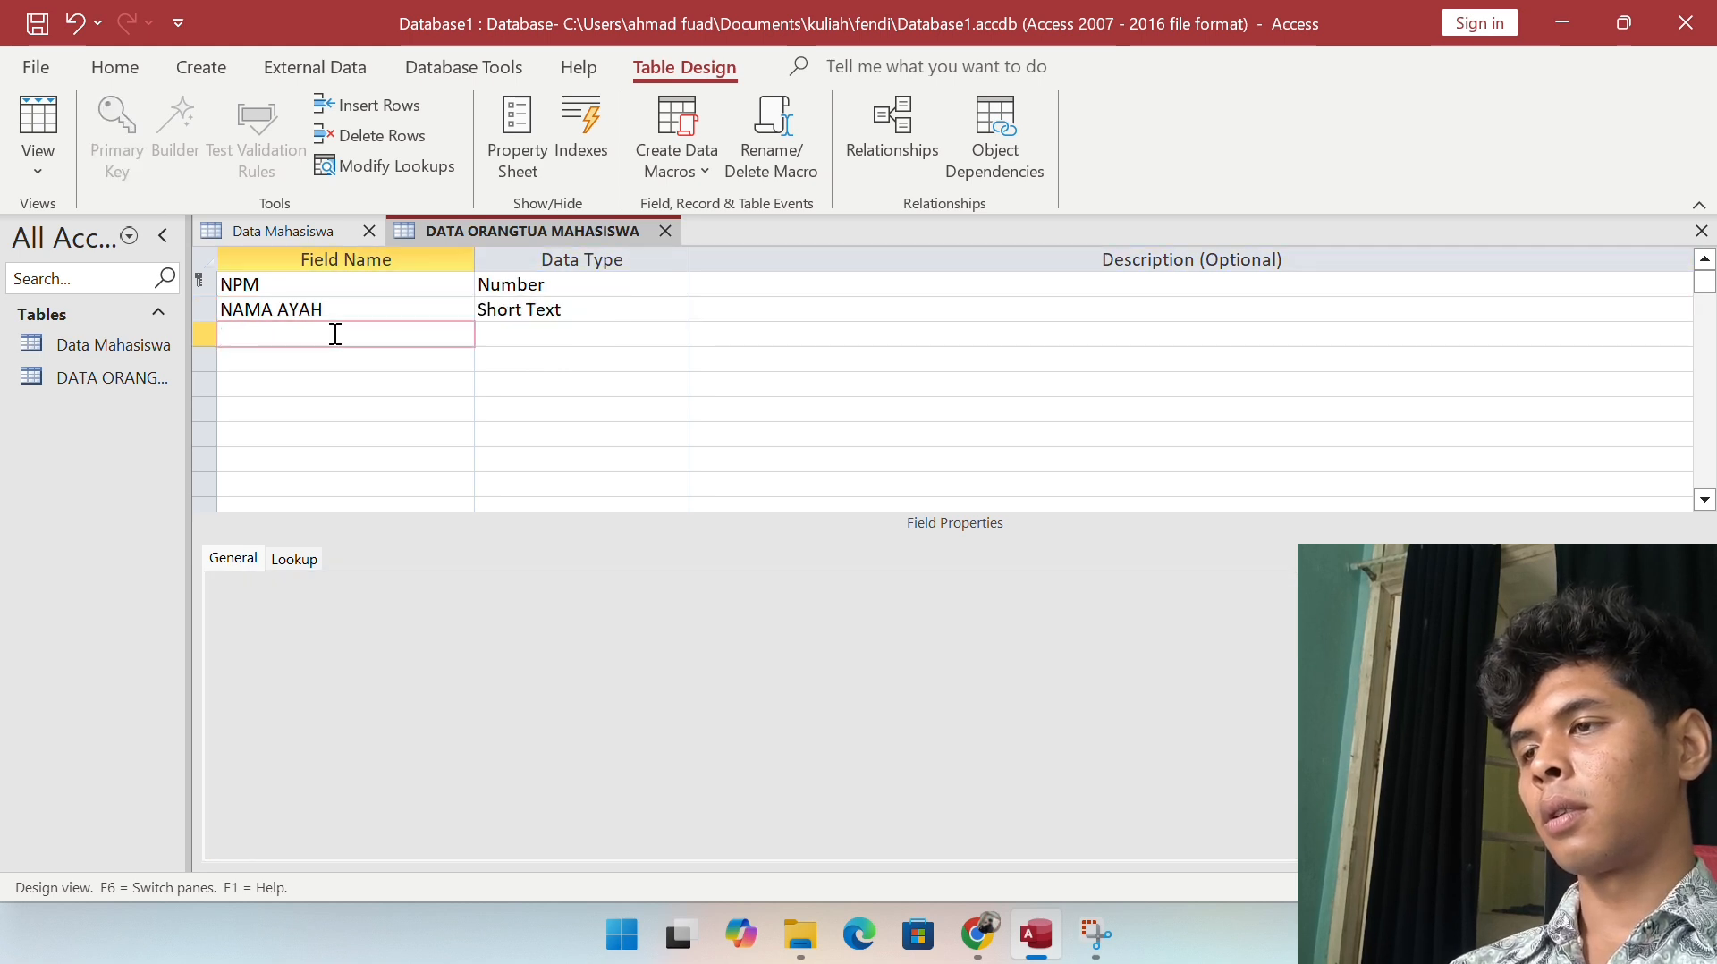
pyautogui.write('NAMA IBU')
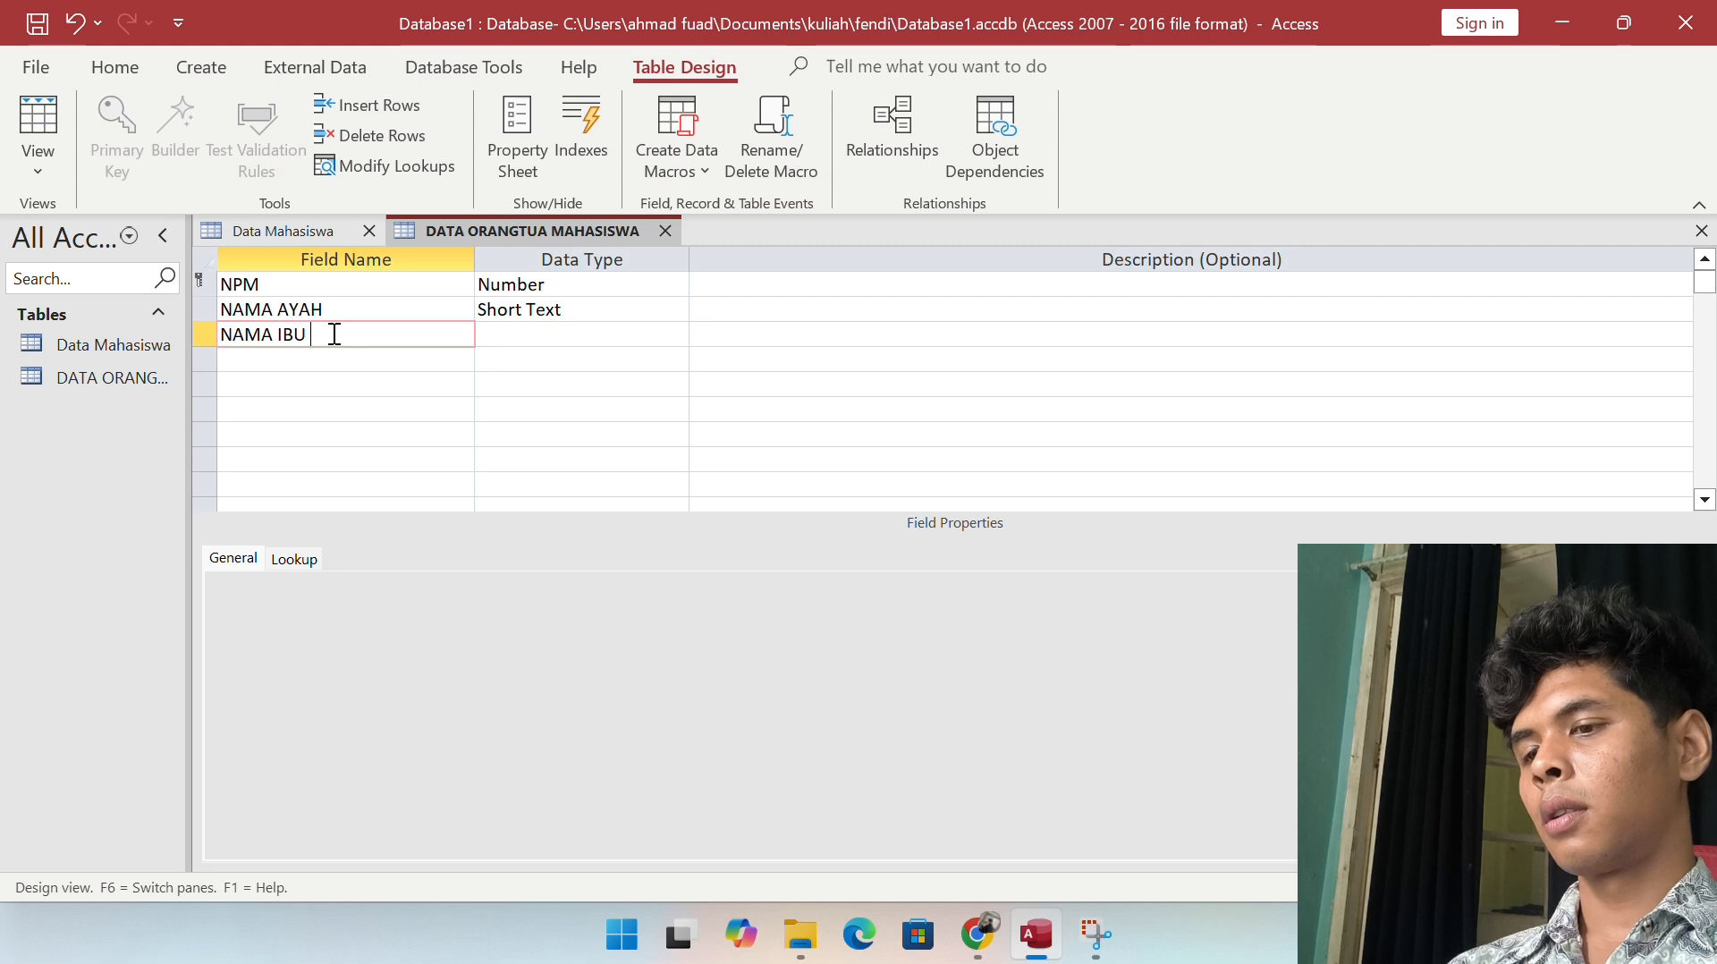
pyautogui.press('Tab')
pyautogui.click(321, 355)
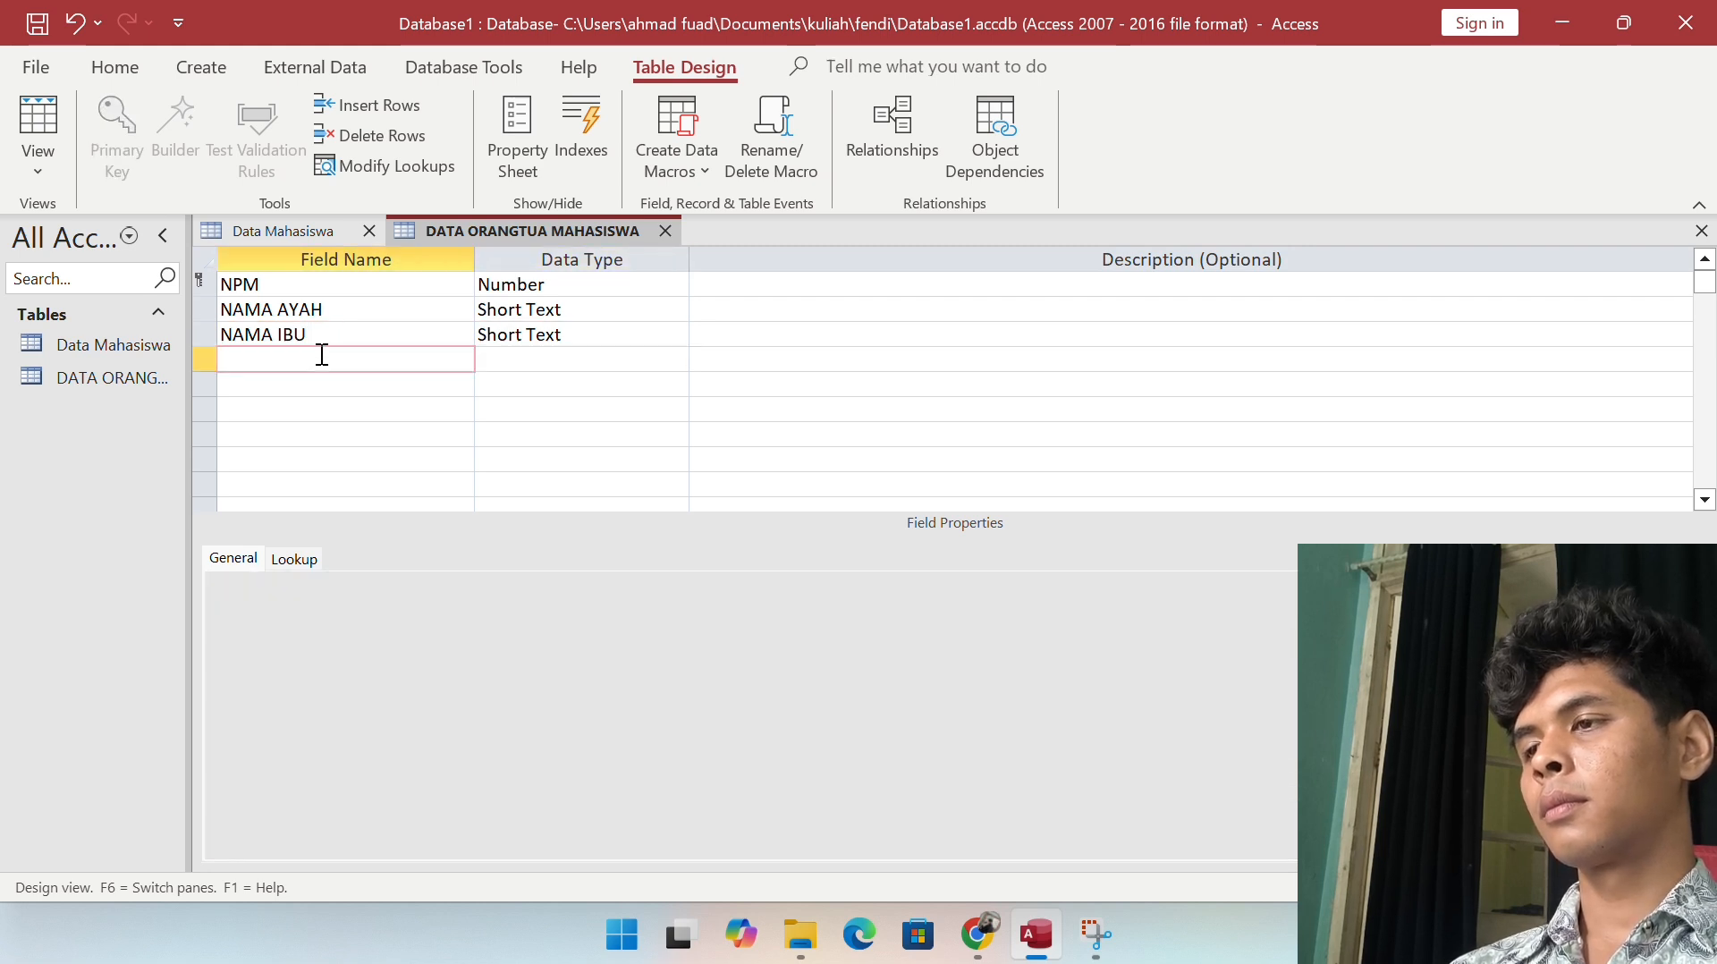
pyautogui.write('PEKERJAAN')
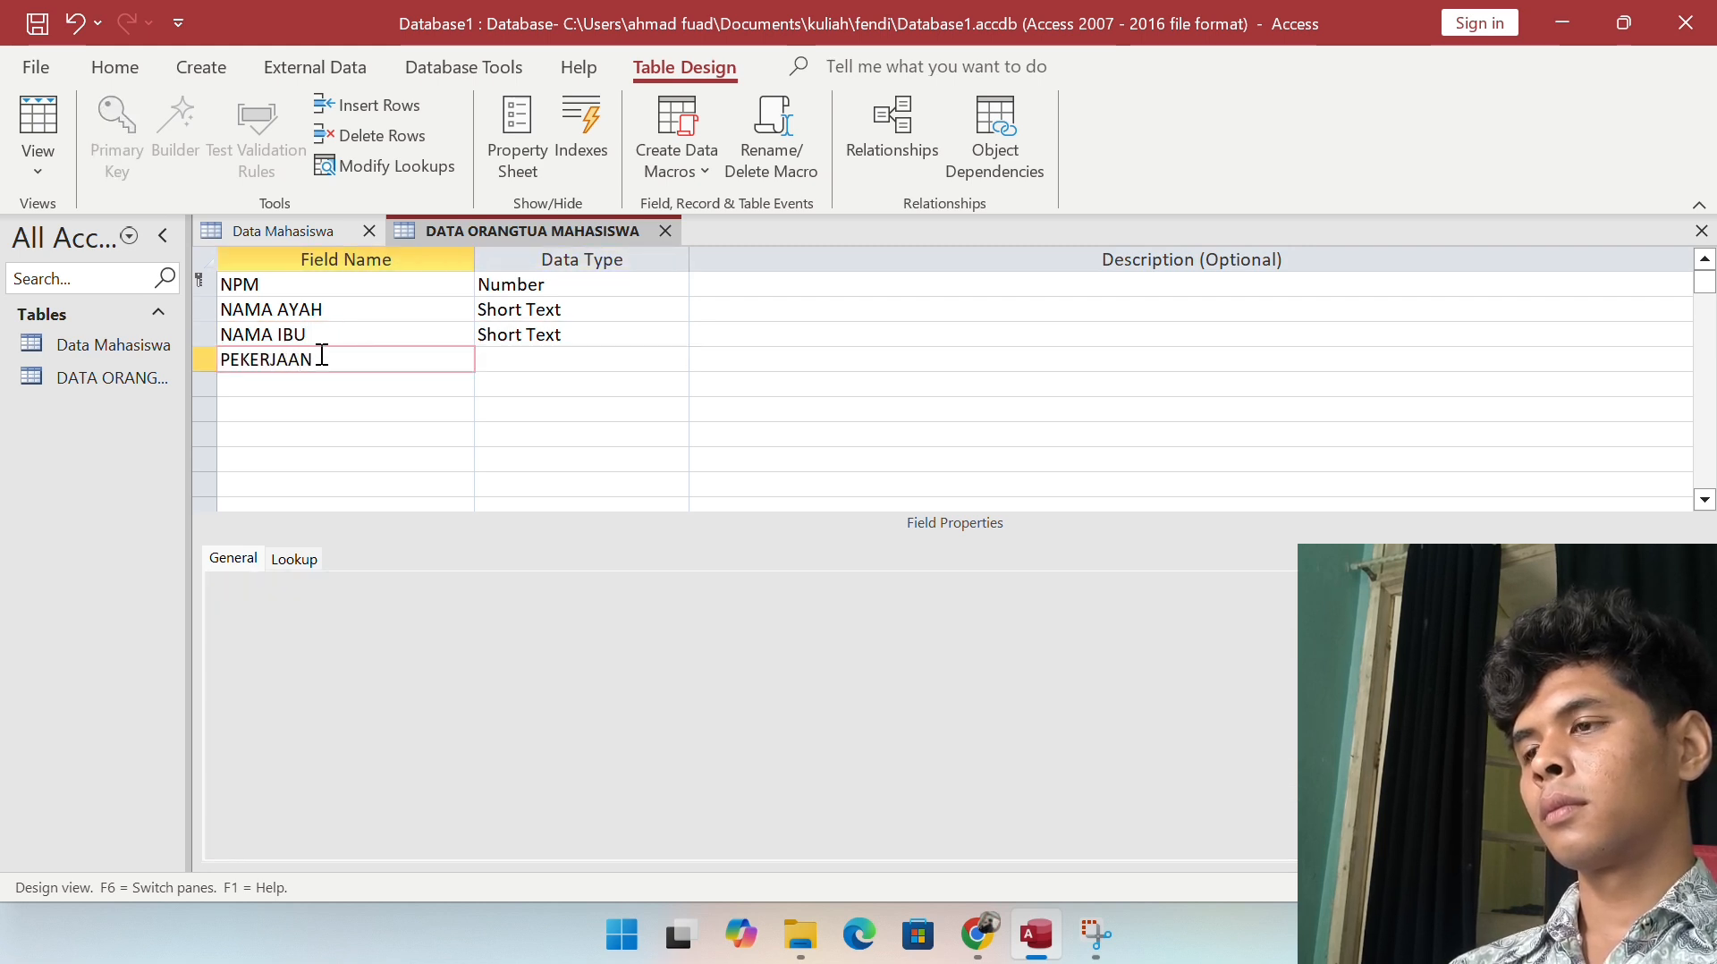
pyautogui.press('Tab')
pyautogui.click(334, 381)
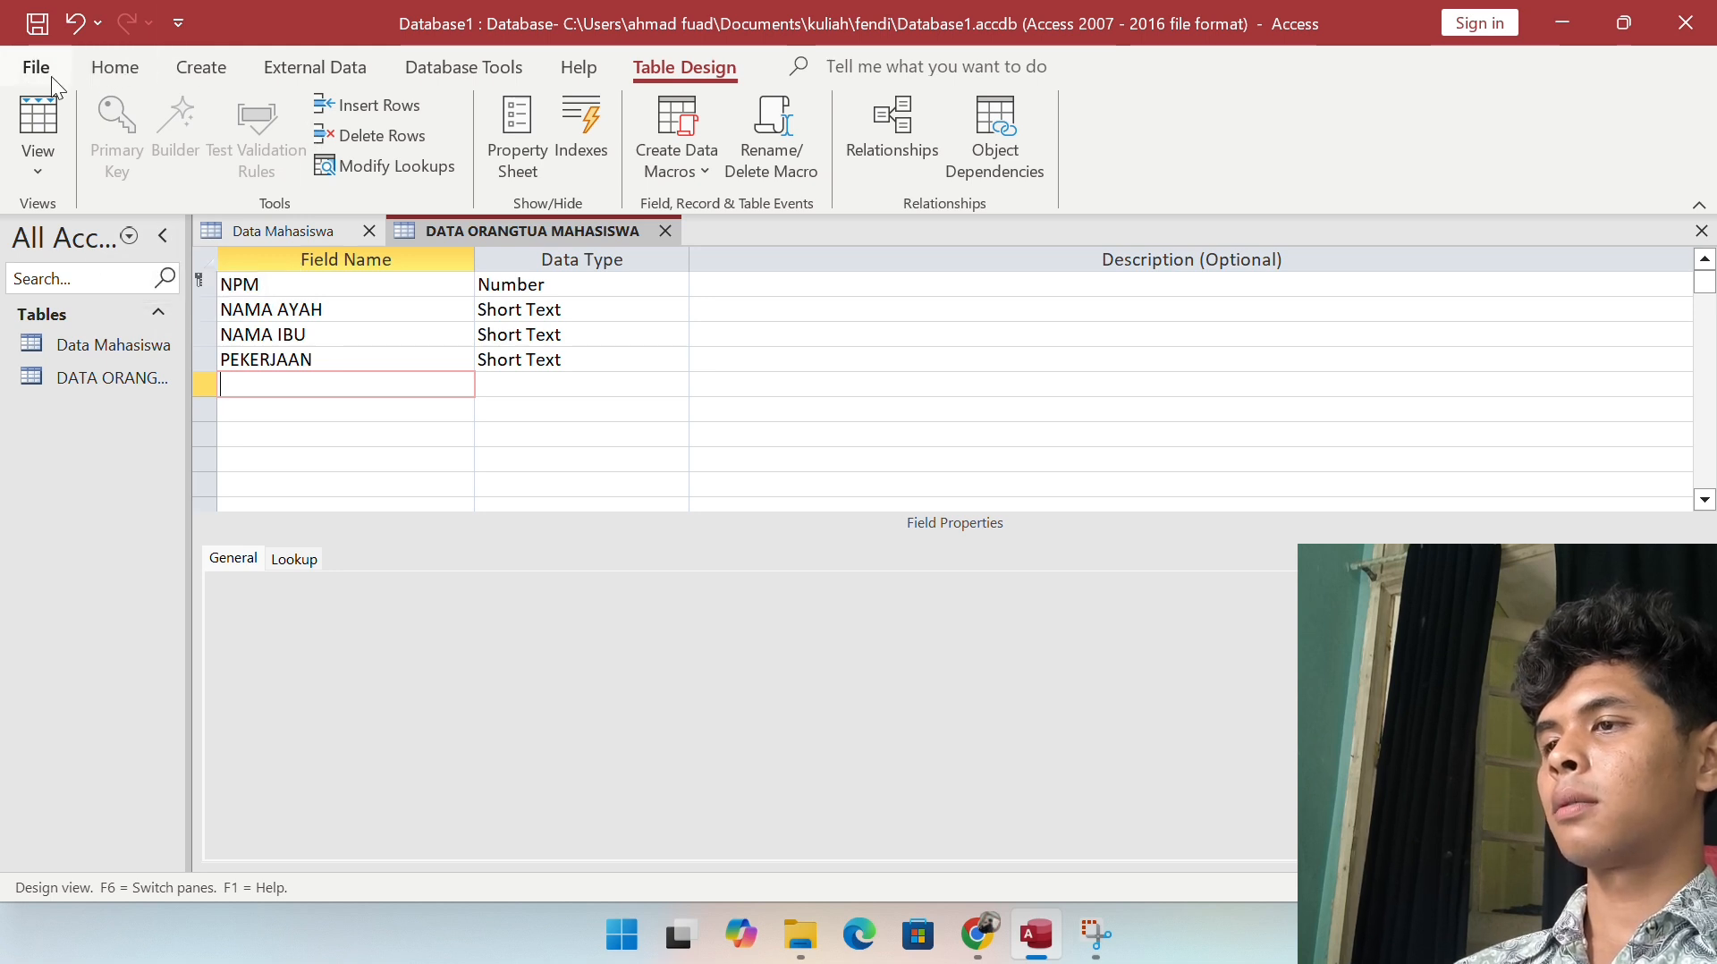
pyautogui.click(47, 101)
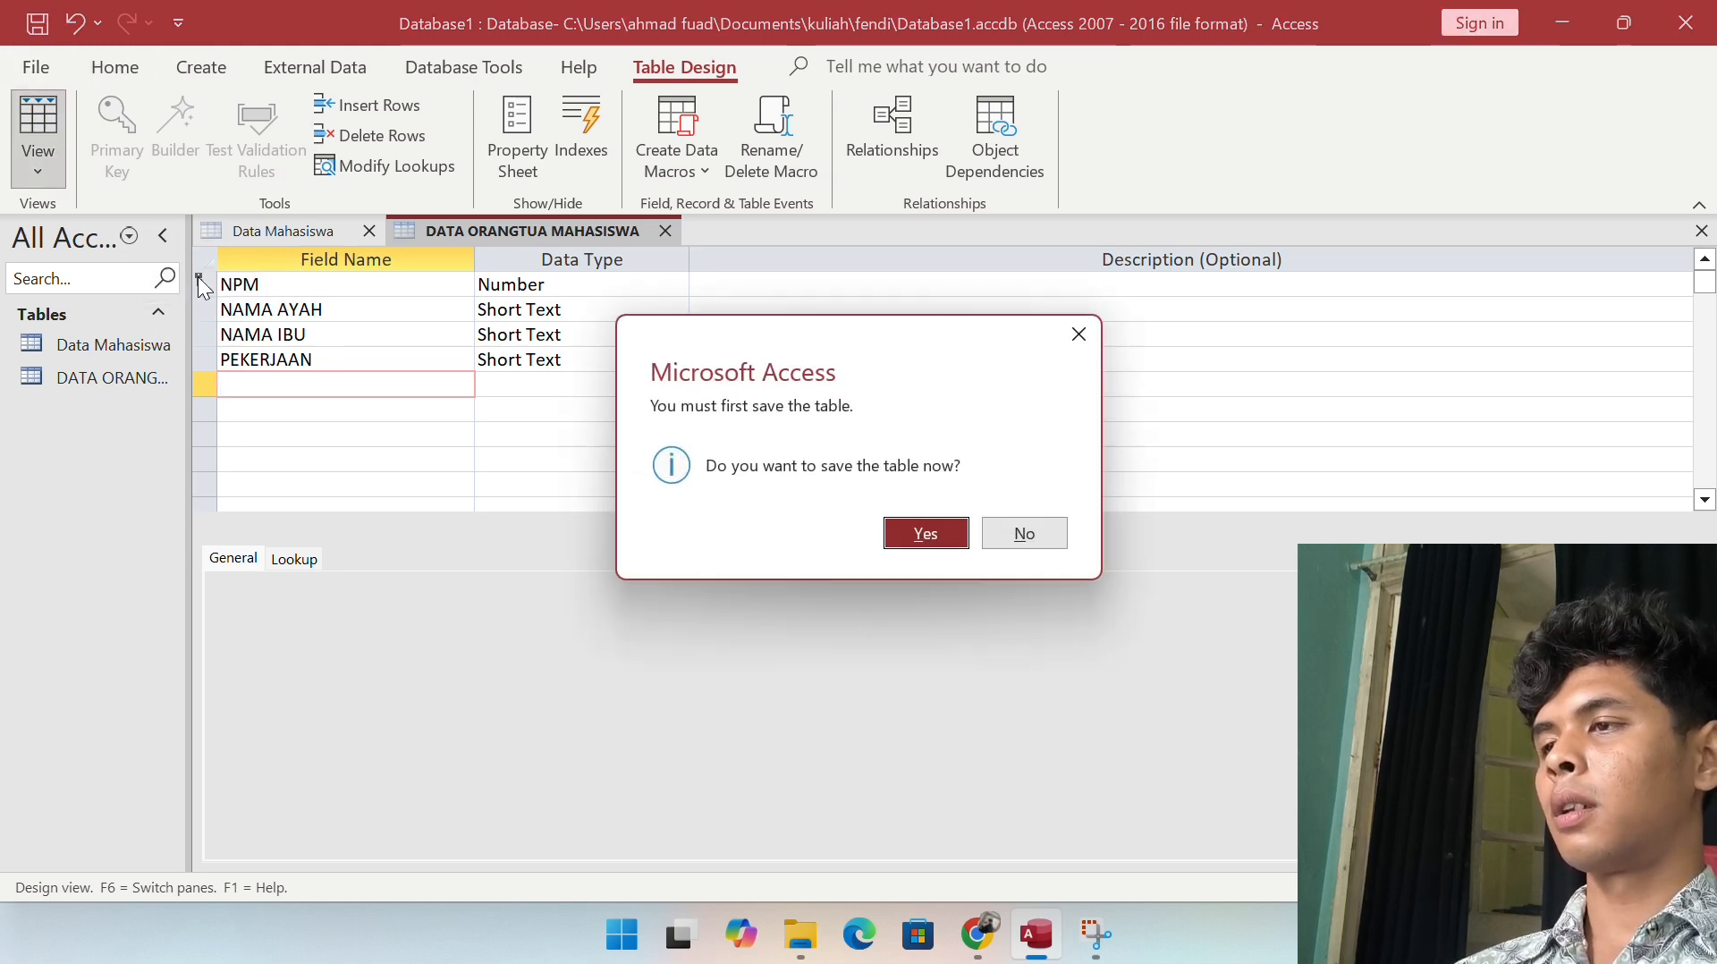
# Step: Save the DATA ORANGTUA MAHASISWA table and open the Data Mahasiswa datasheet with its three records
pyautogui.click(925, 534)
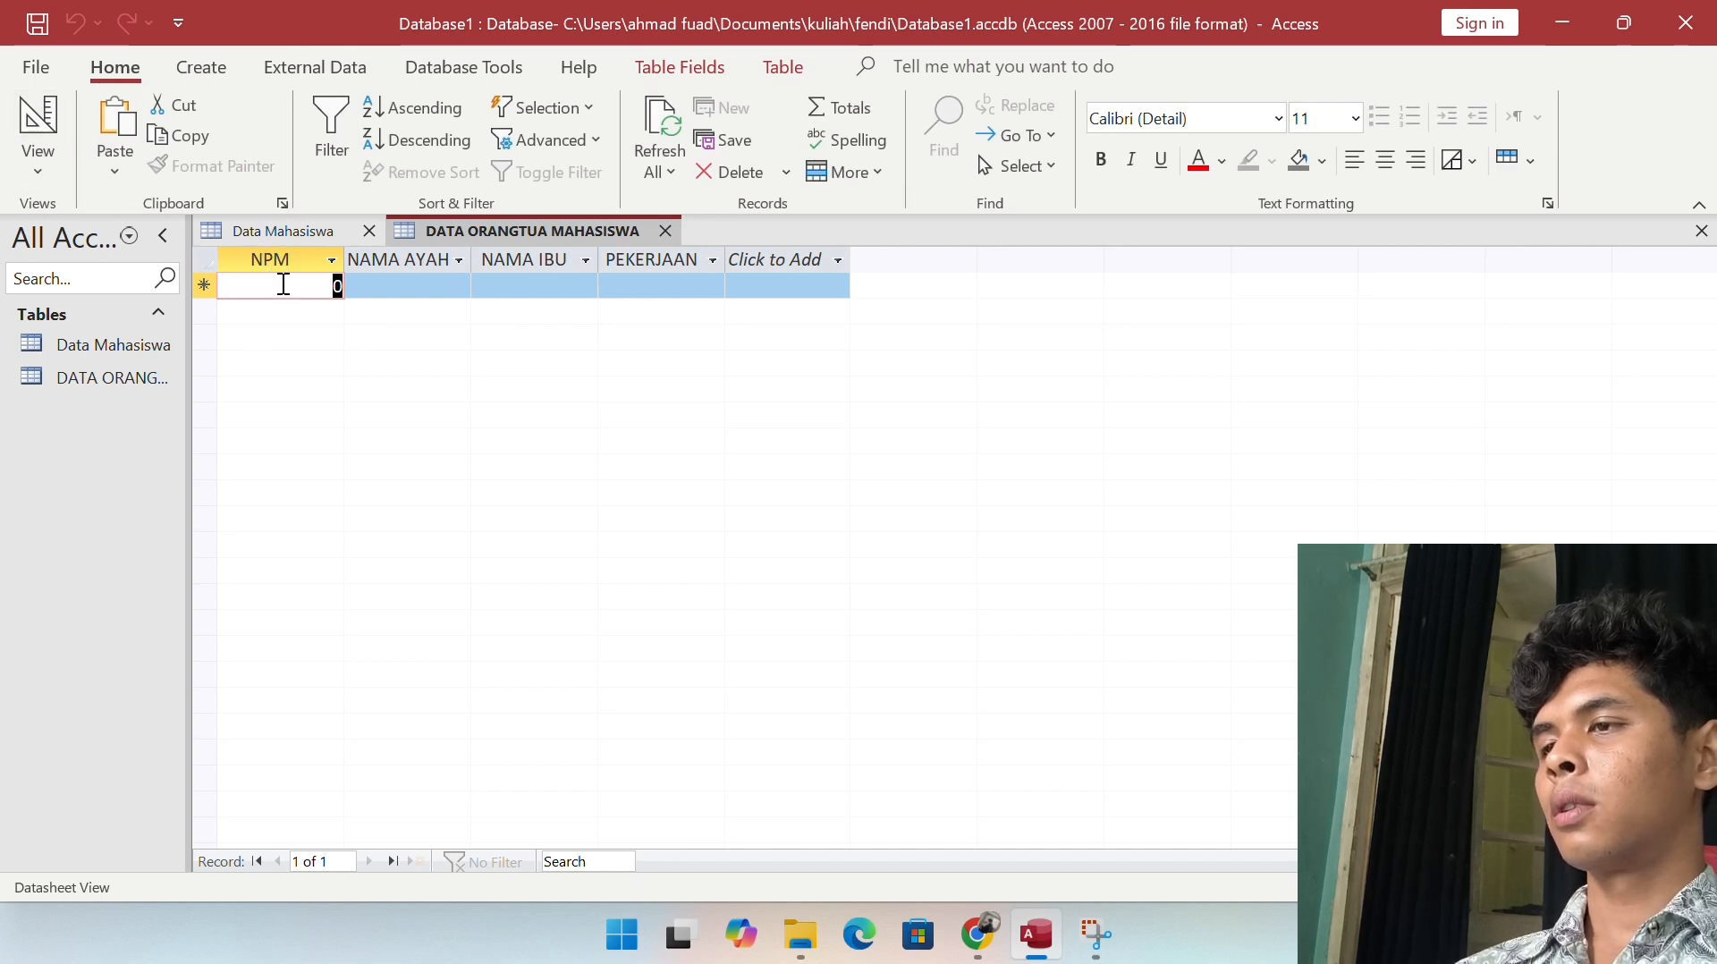
pyautogui.click(63, 343)
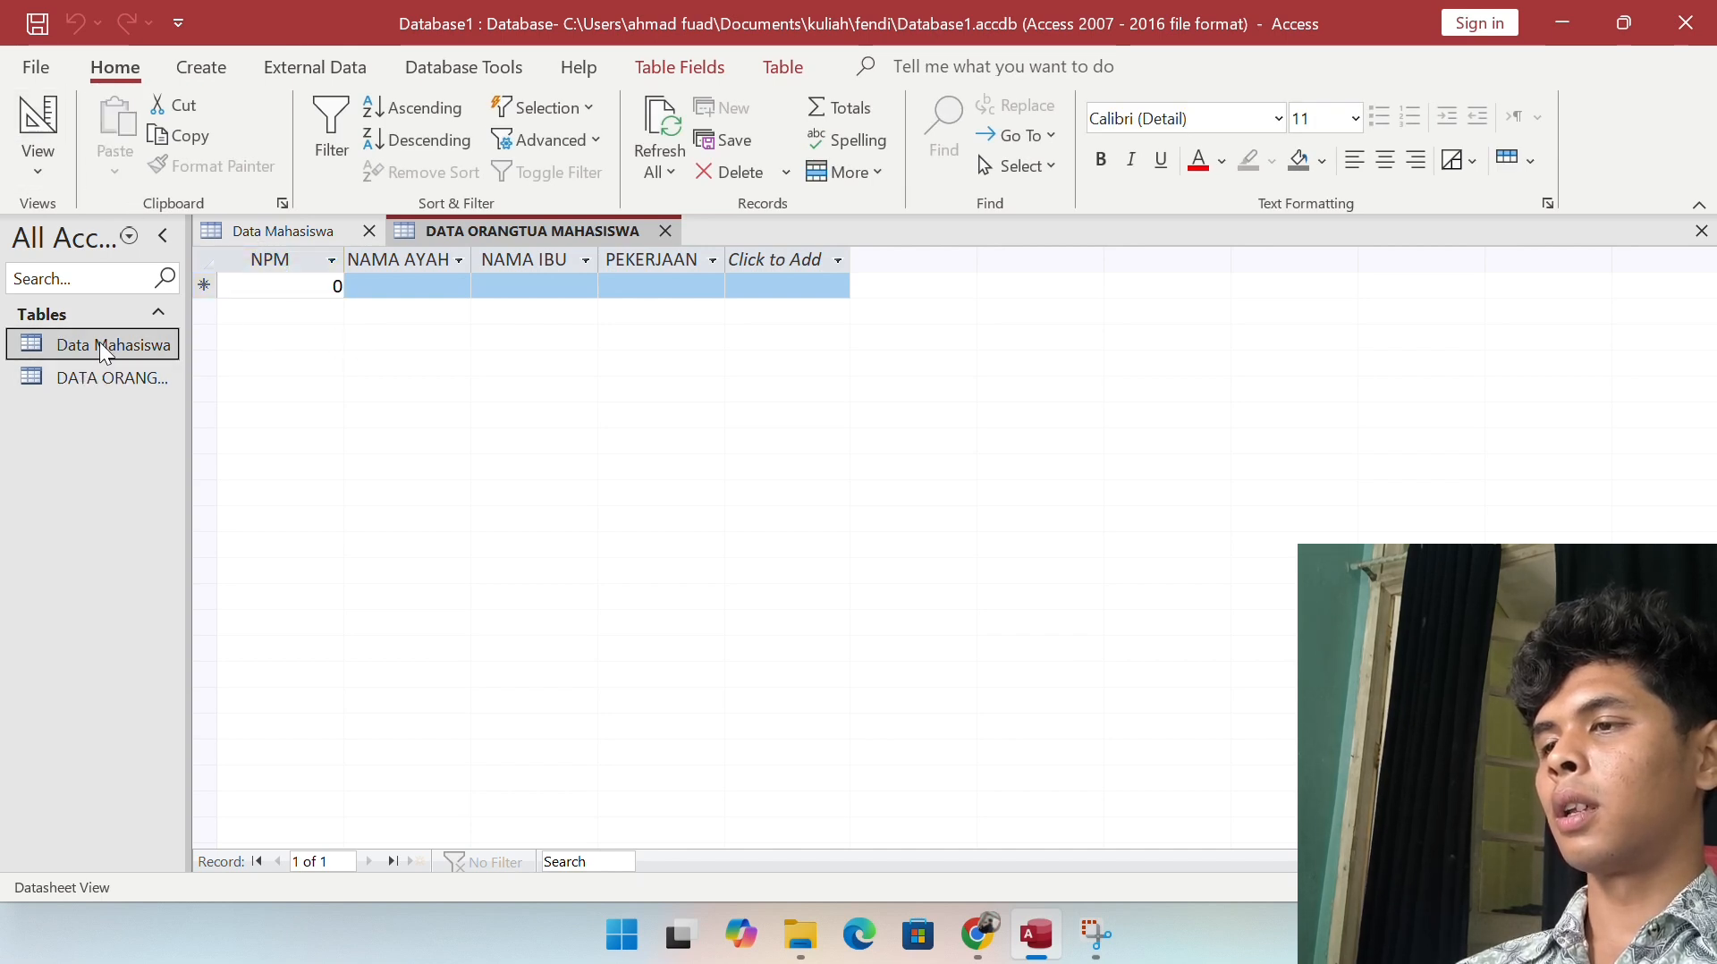
pyautogui.click(324, 234)
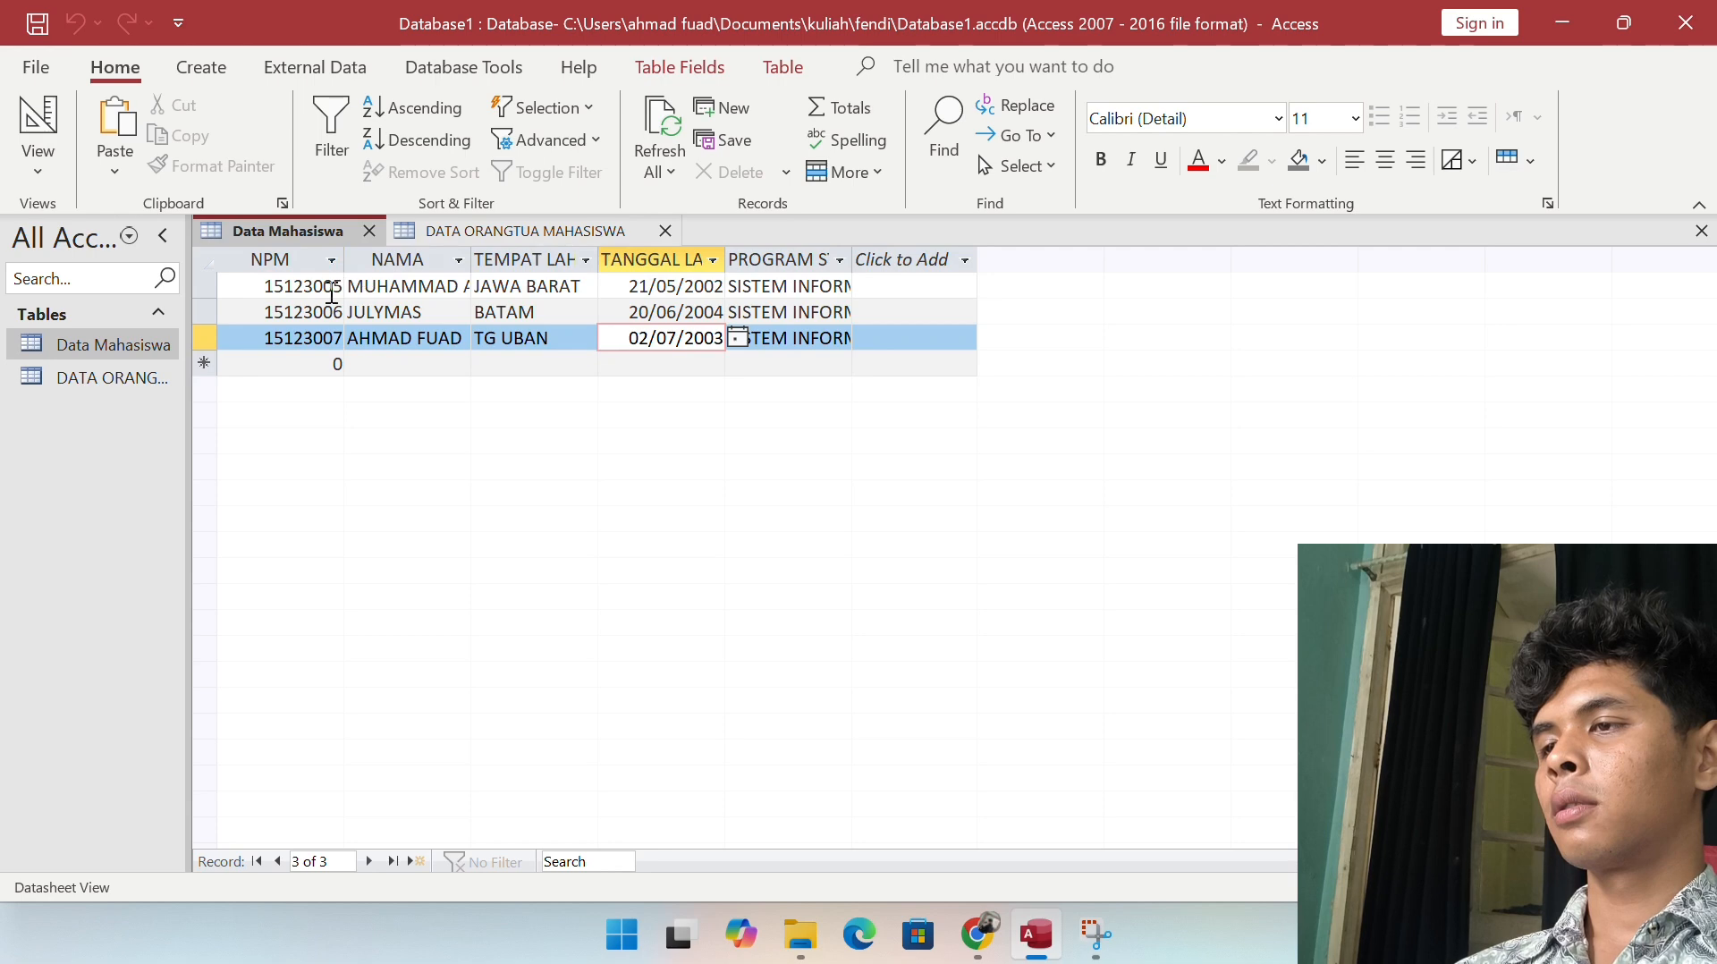
pyautogui.click(332, 293)
pyautogui.click(256, 287)
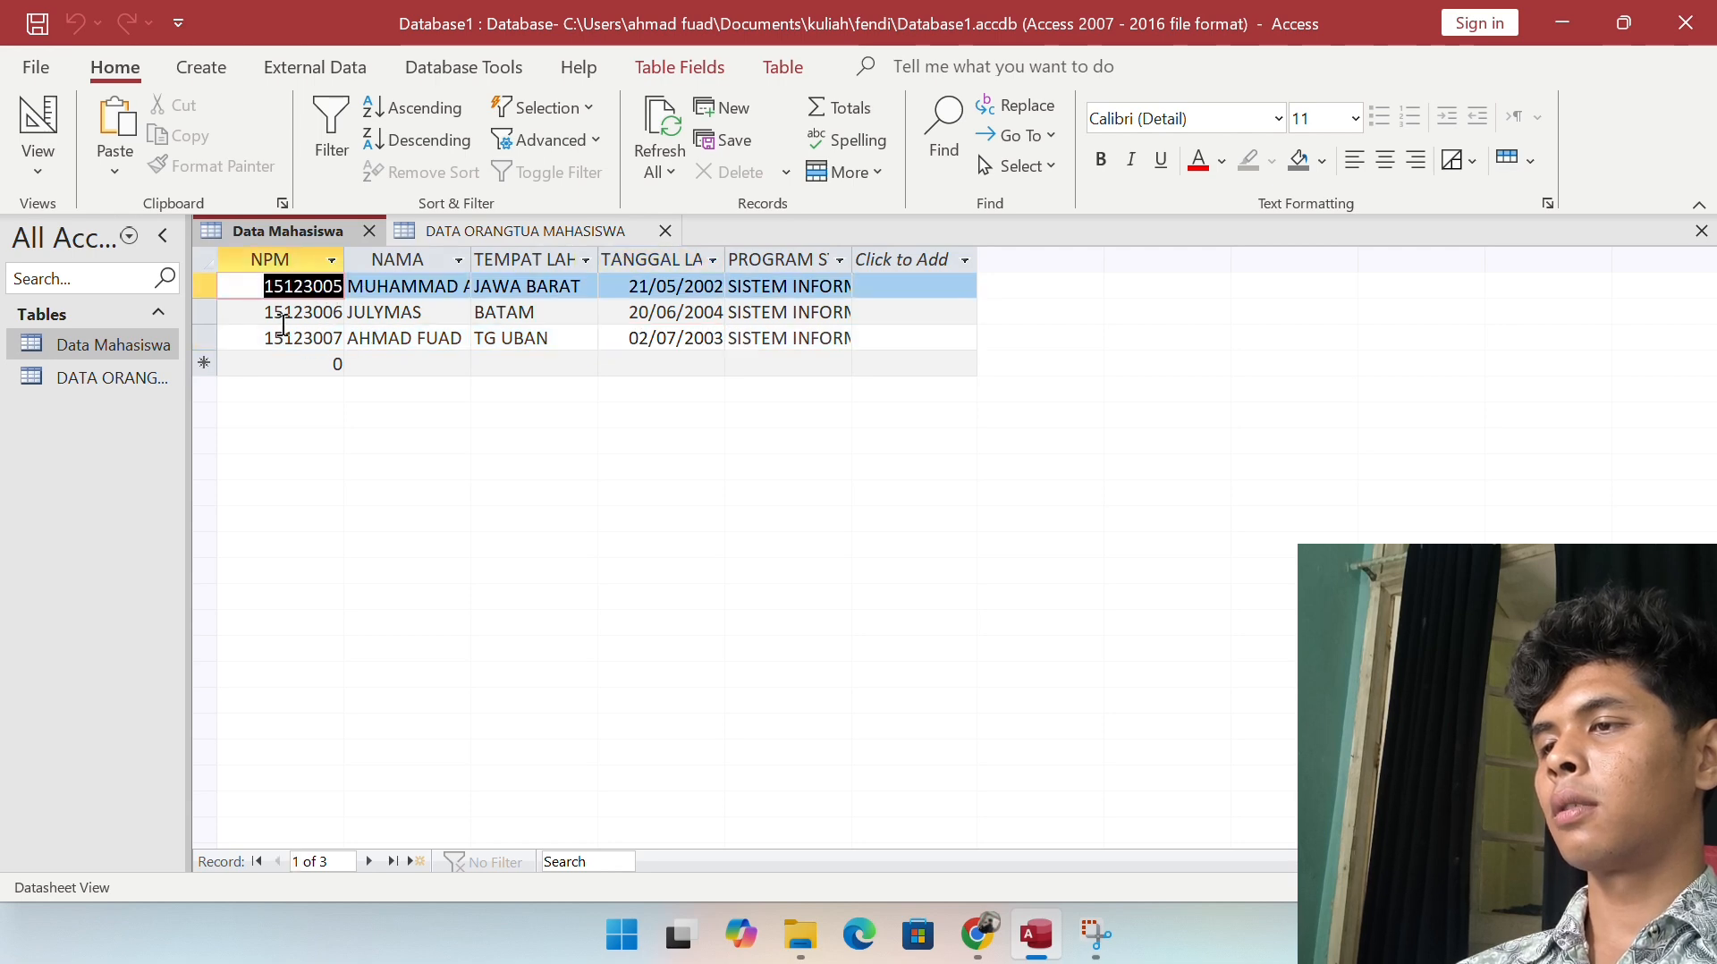
pyautogui.click(463, 338)
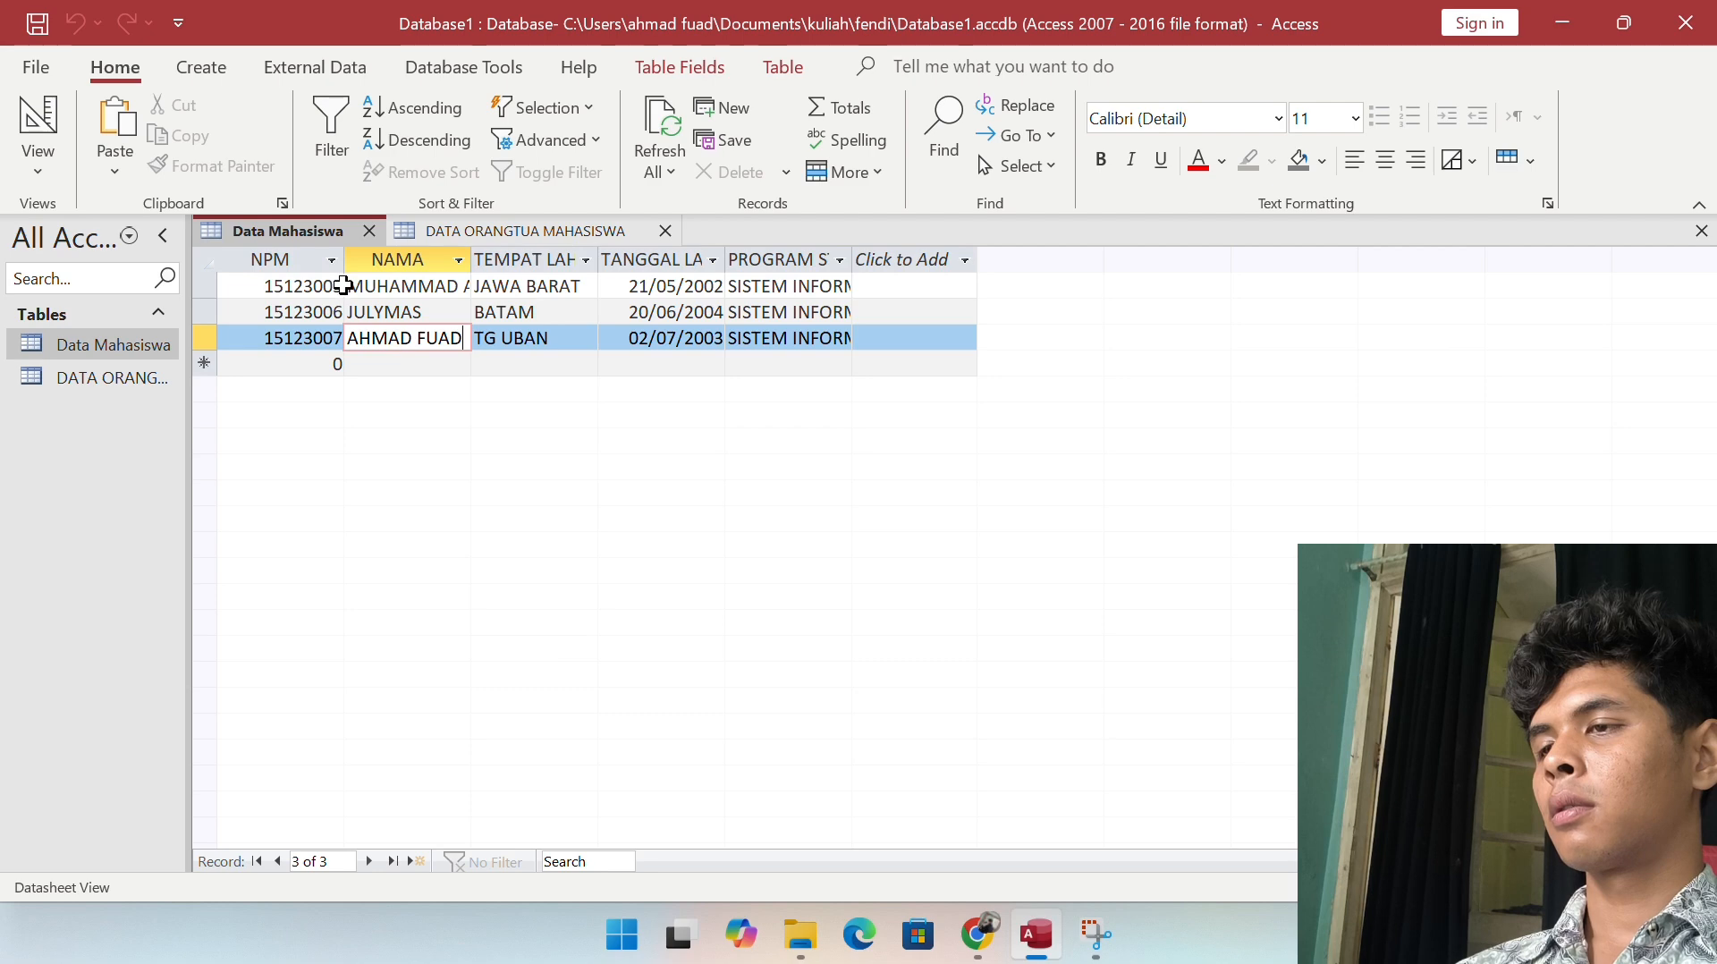
pyautogui.moveTo(340, 284); pyautogui.dragTo(347, 338)
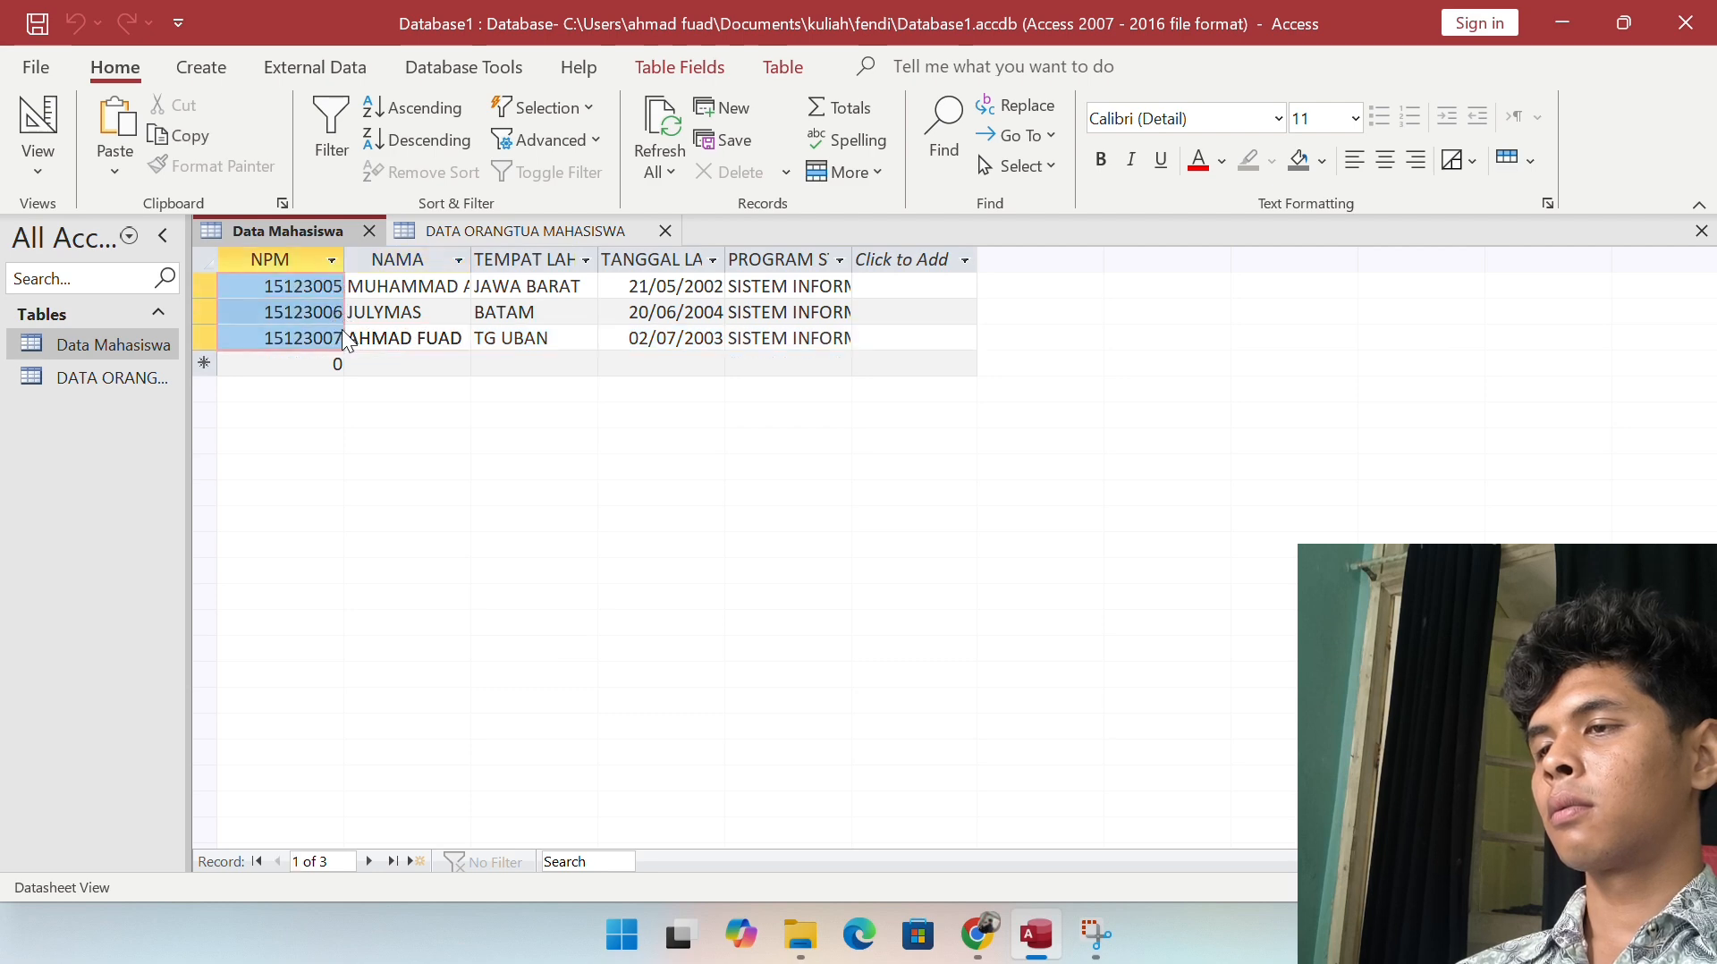
pyautogui.click(114, 381)
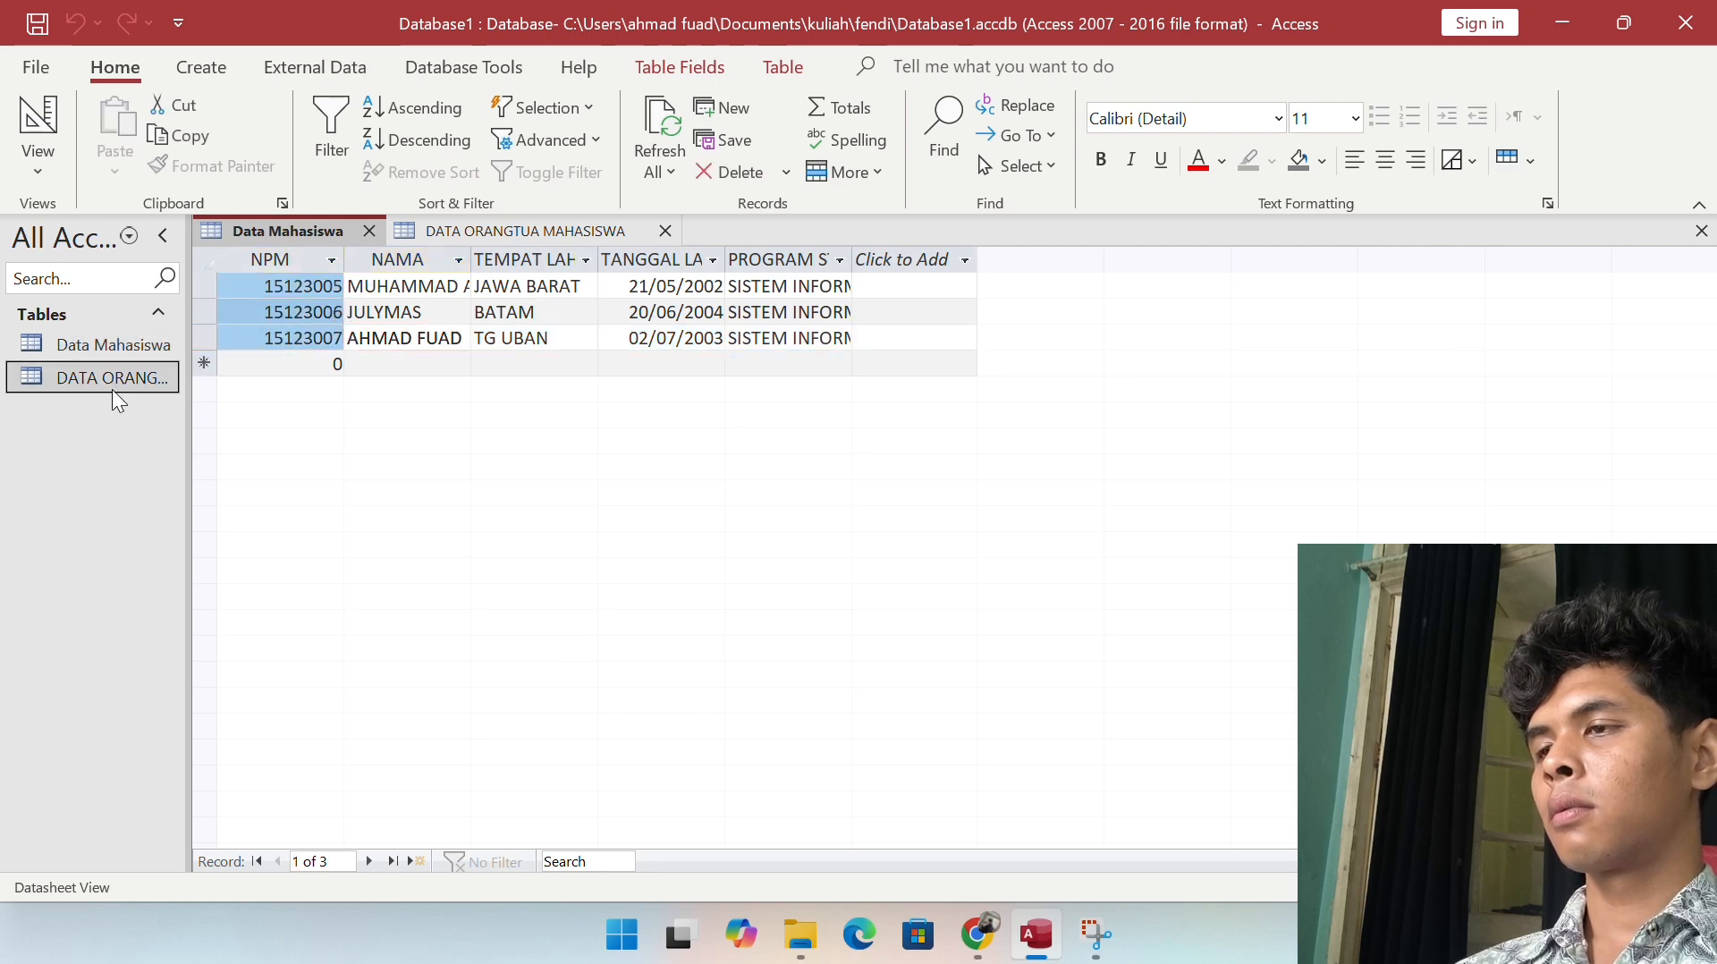
pyautogui.click(532, 259)
pyautogui.click(532, 232)
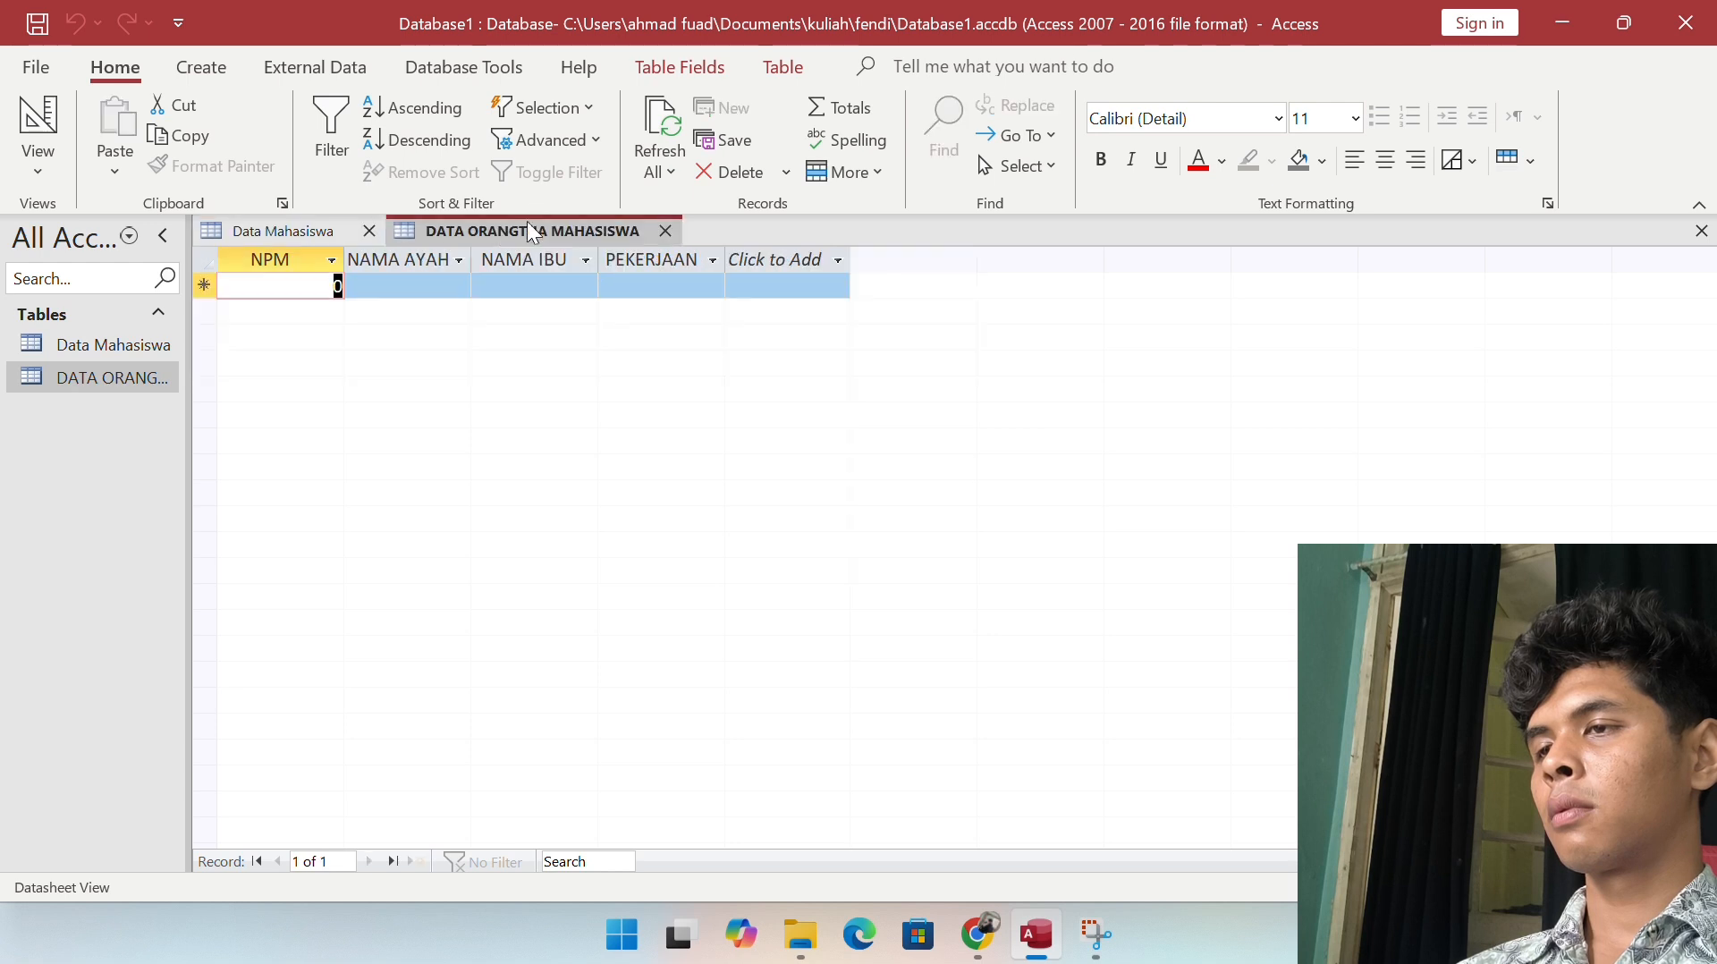
pyautogui.click(407, 282)
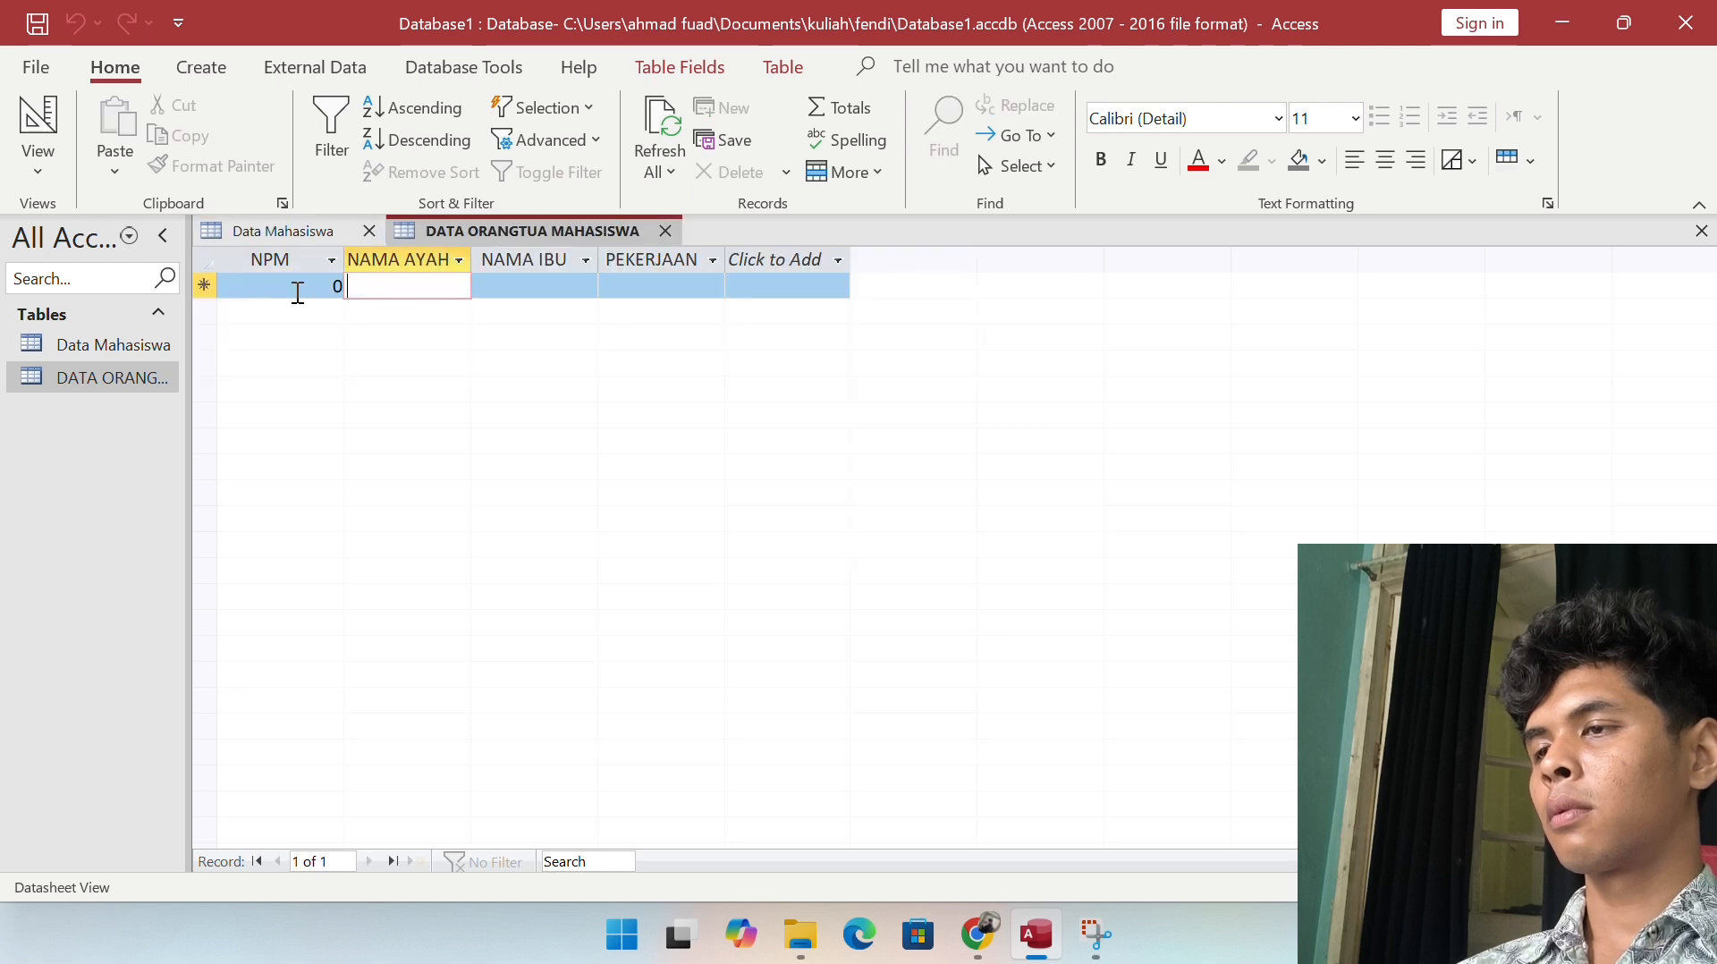
pyautogui.click(326, 288)
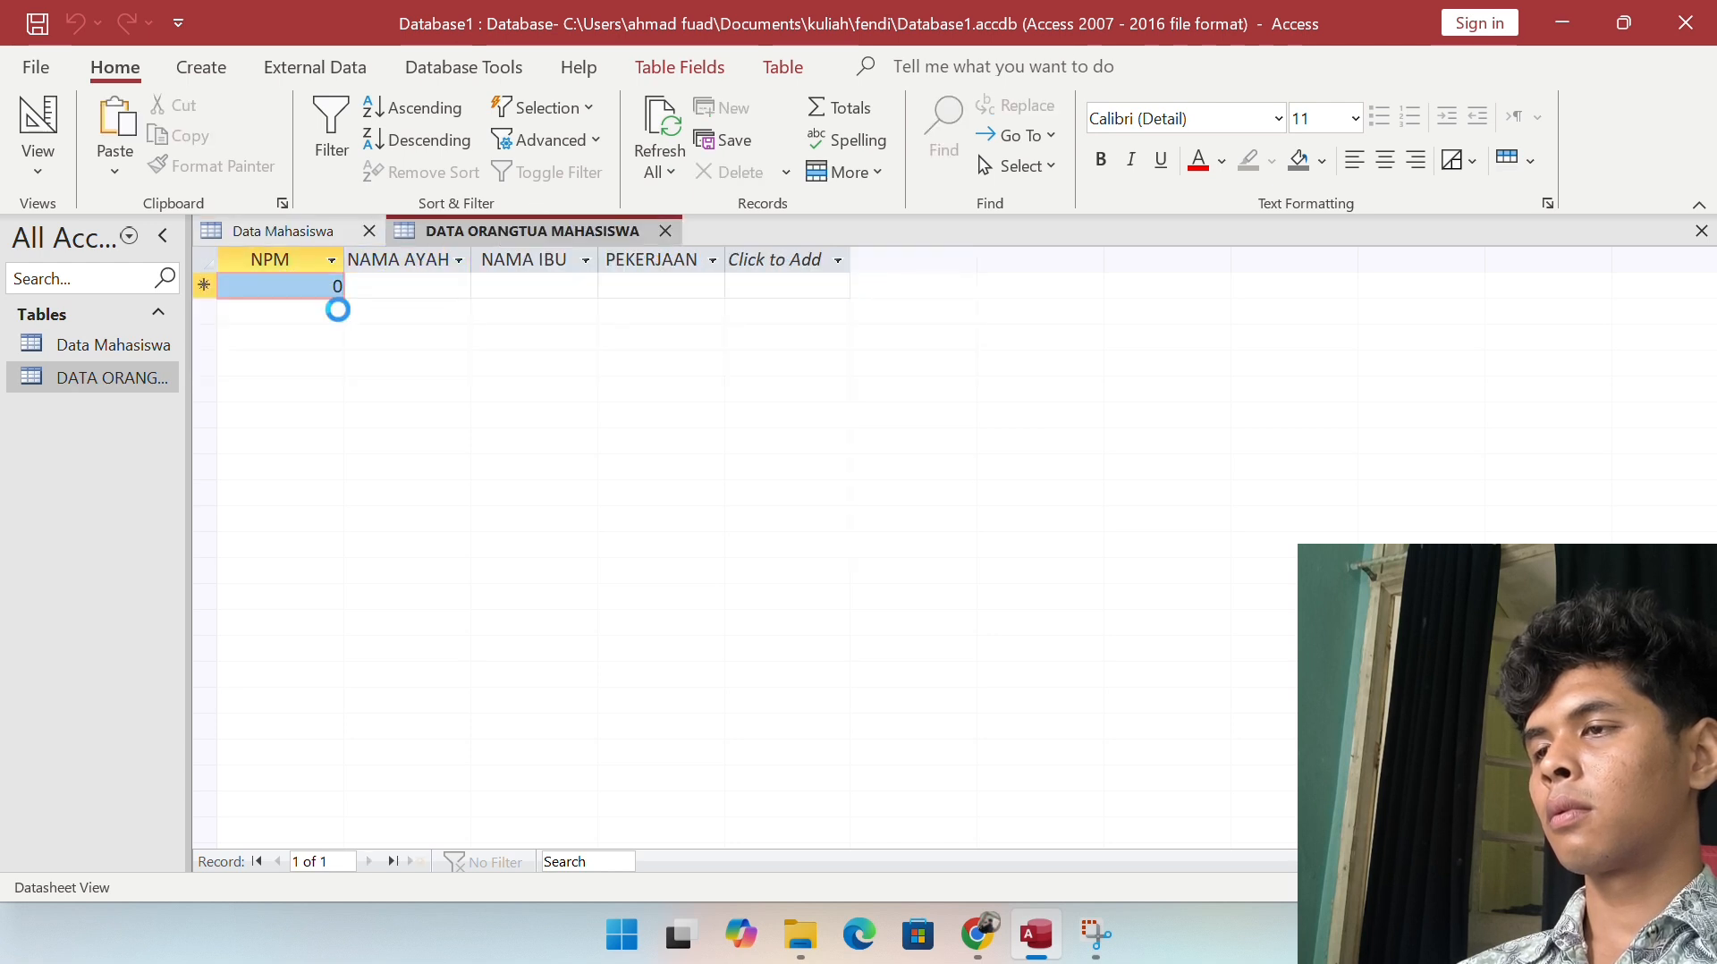
pyautogui.hotkey('ctrl', 'v')
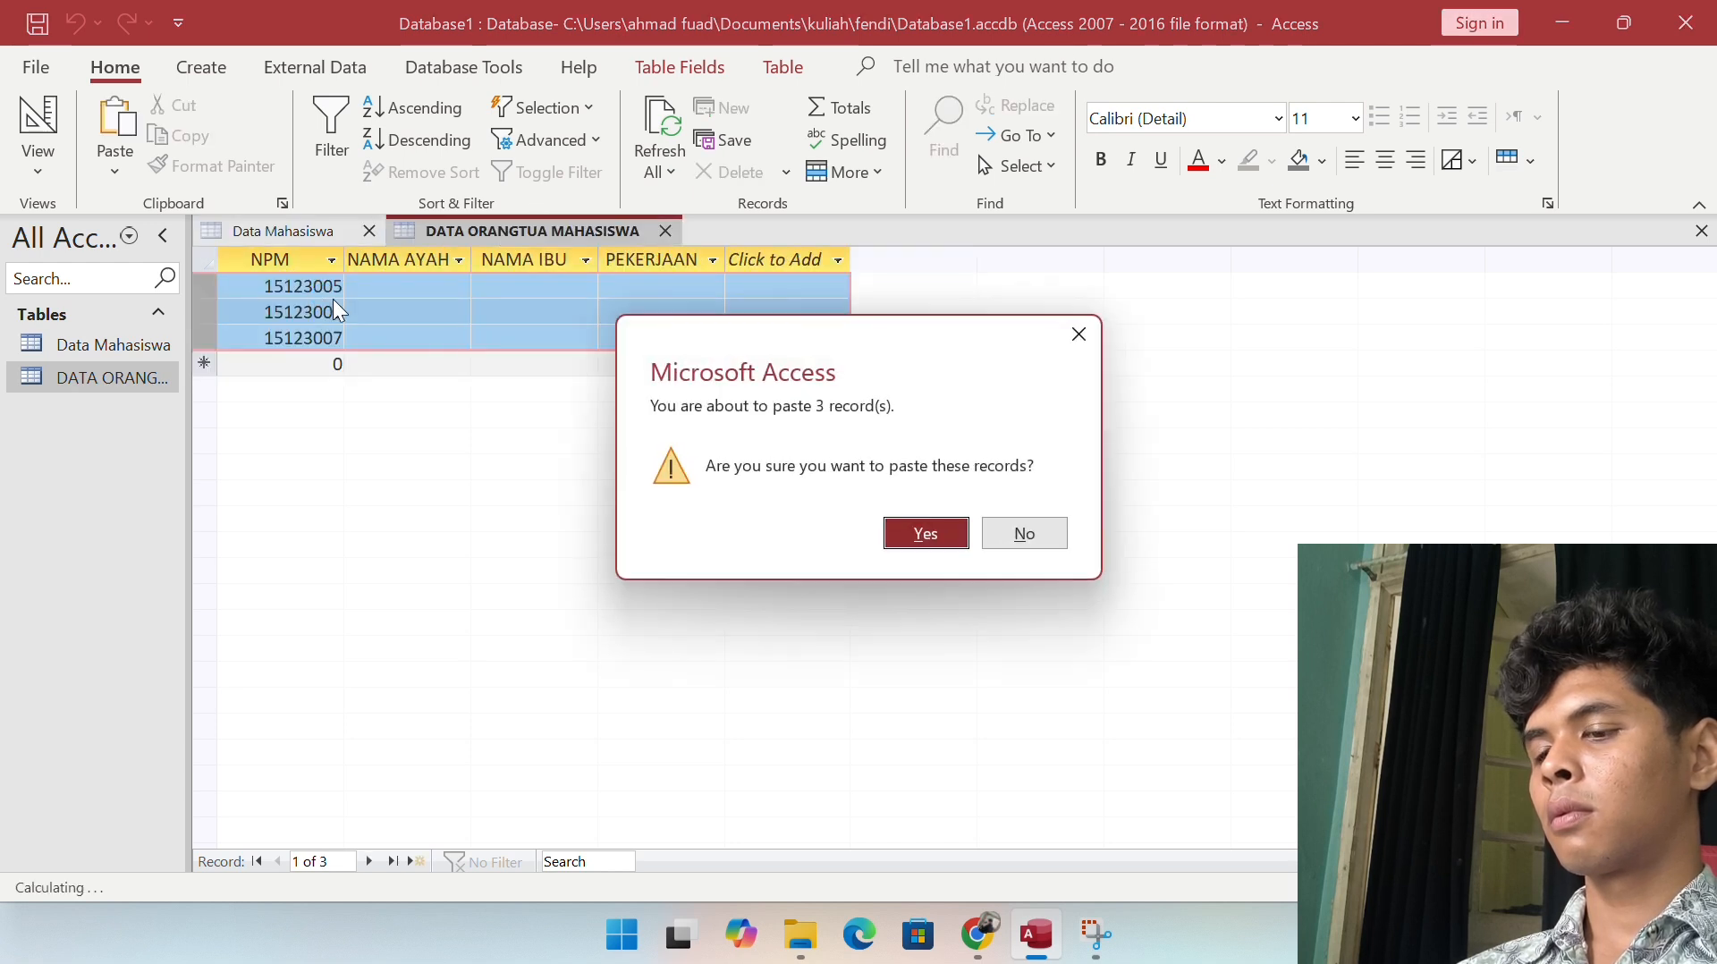
pyautogui.click(909, 533)
pyautogui.click(386, 279)
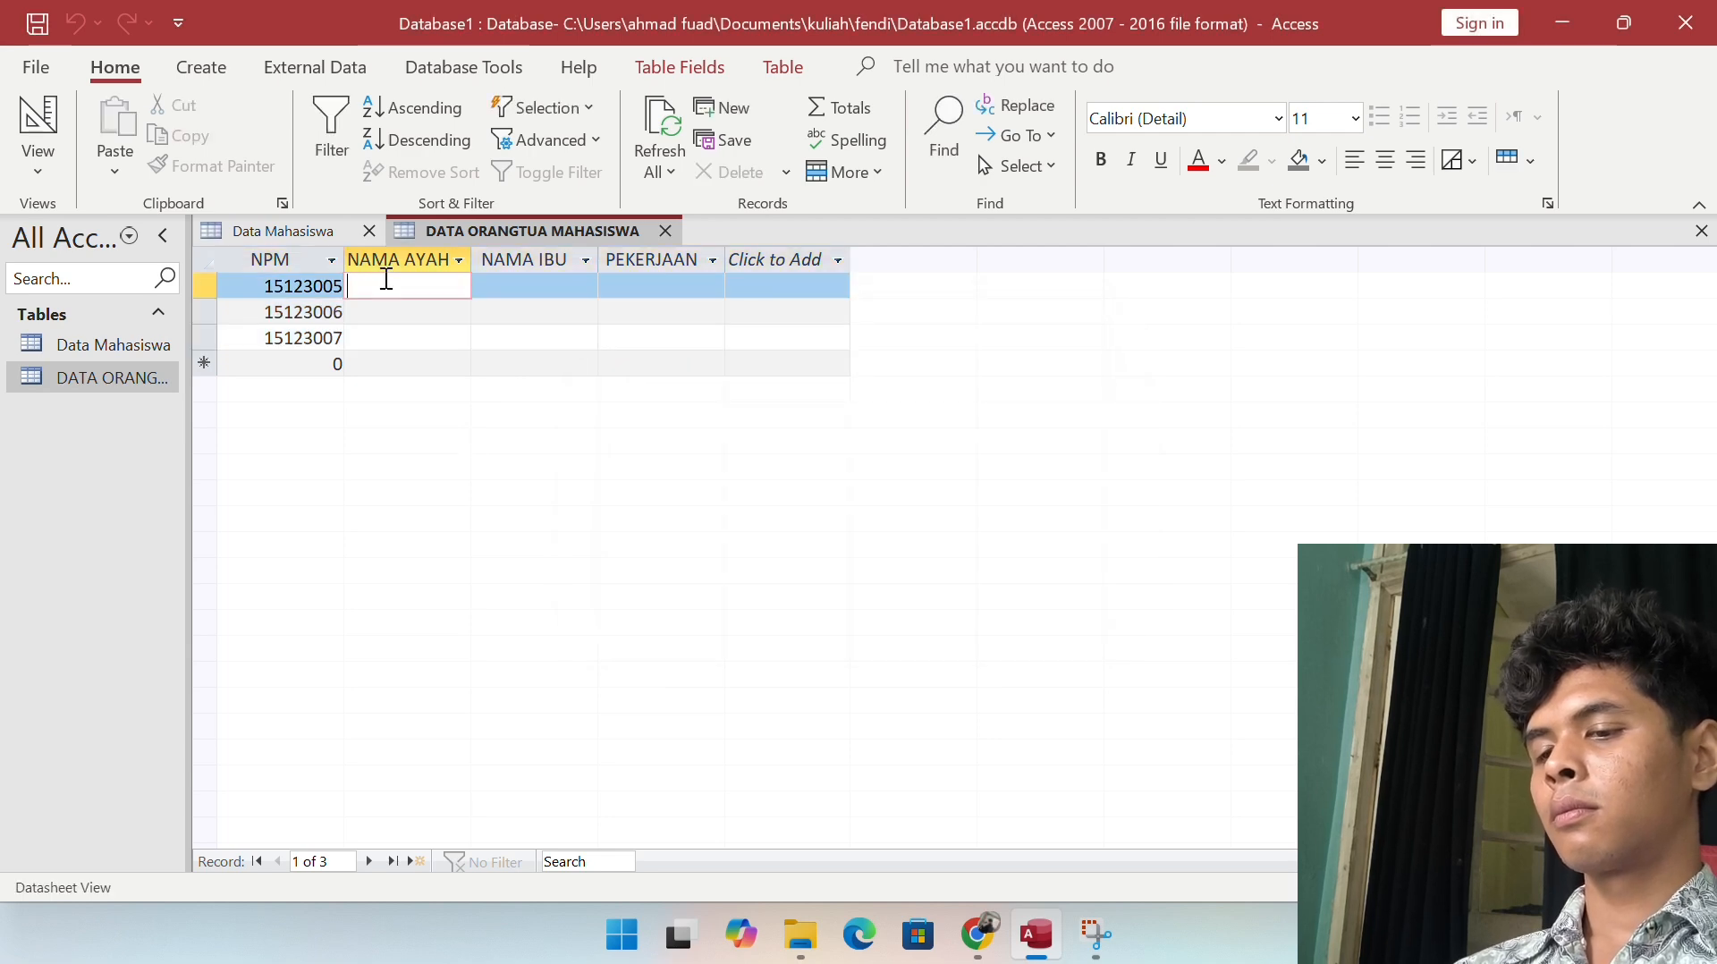
# Step: Enter AYAH A with PEMBALAP for the first record and AYAH B with PELARI for the second
pyautogui.write('AYAH A')
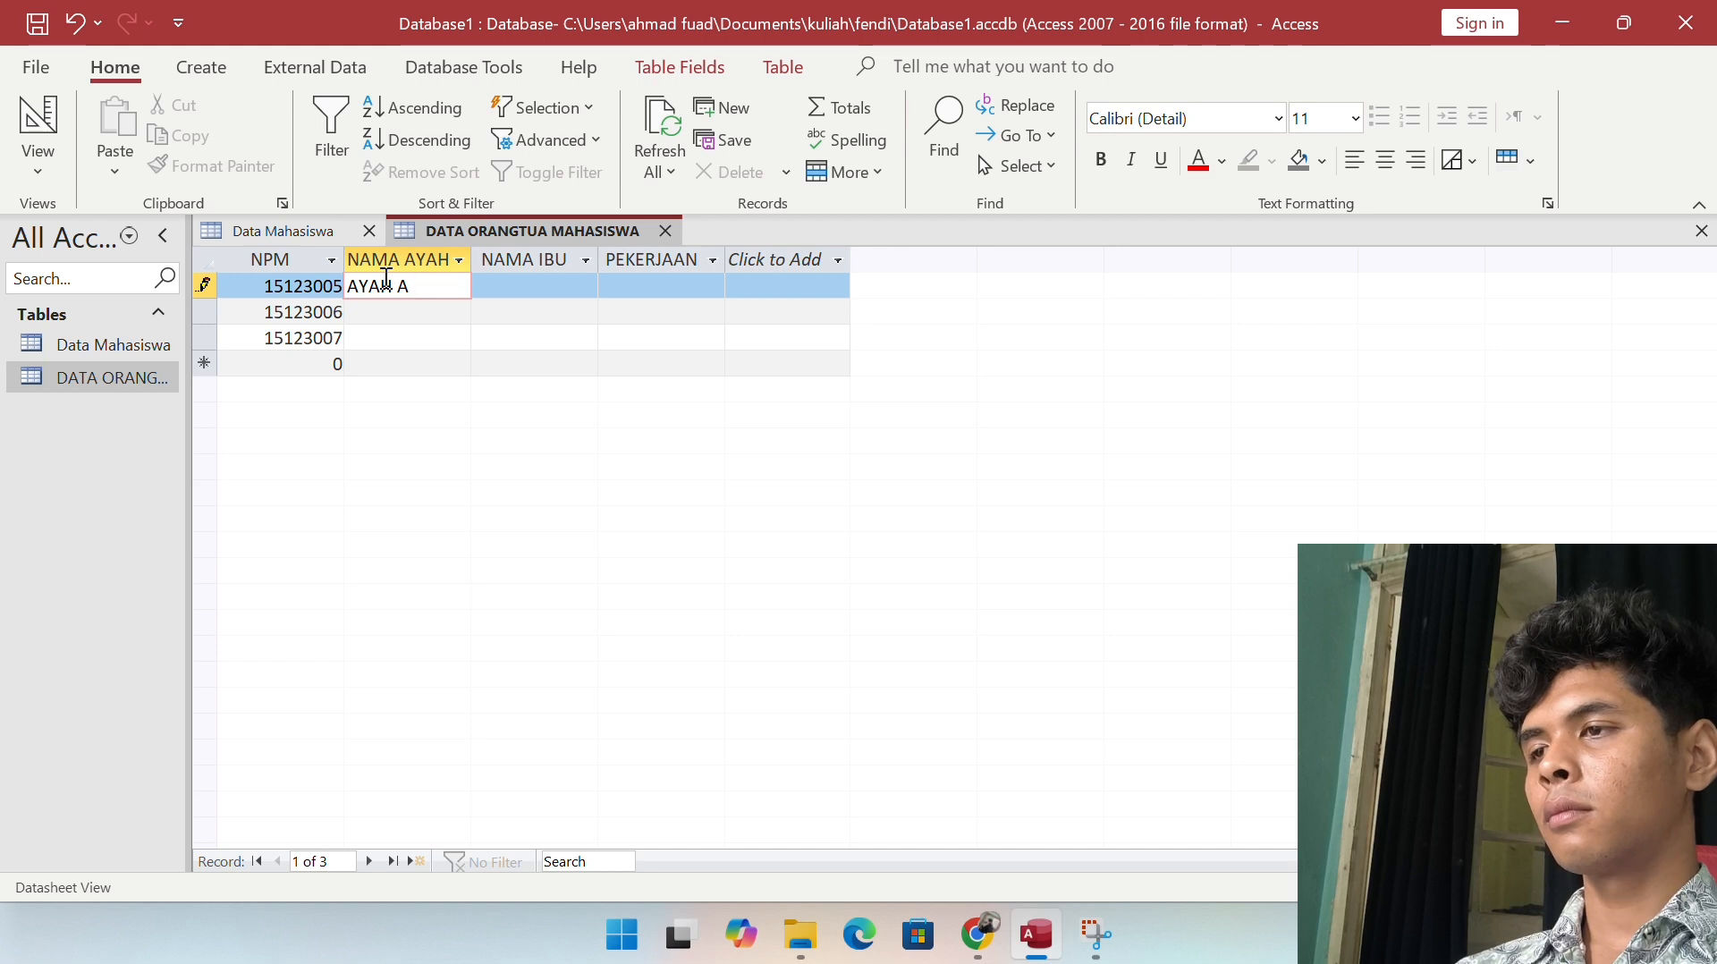
pyautogui.press('Tab')
pyautogui.press('Tab')
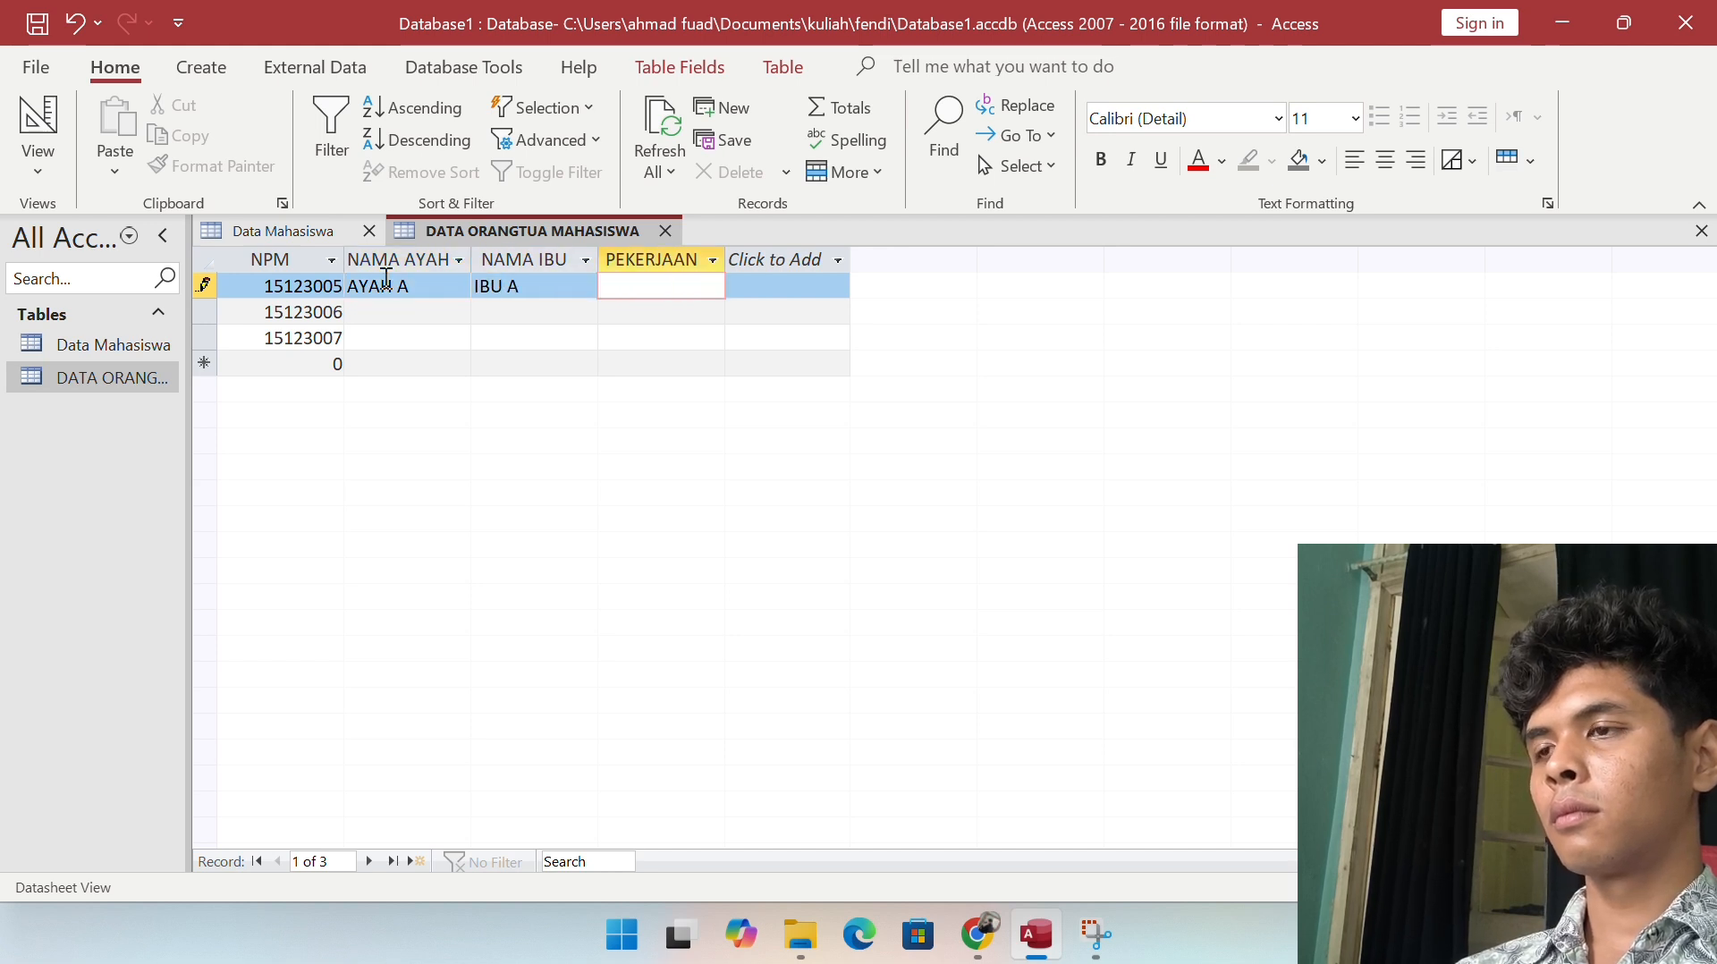
pyautogui.write('P')
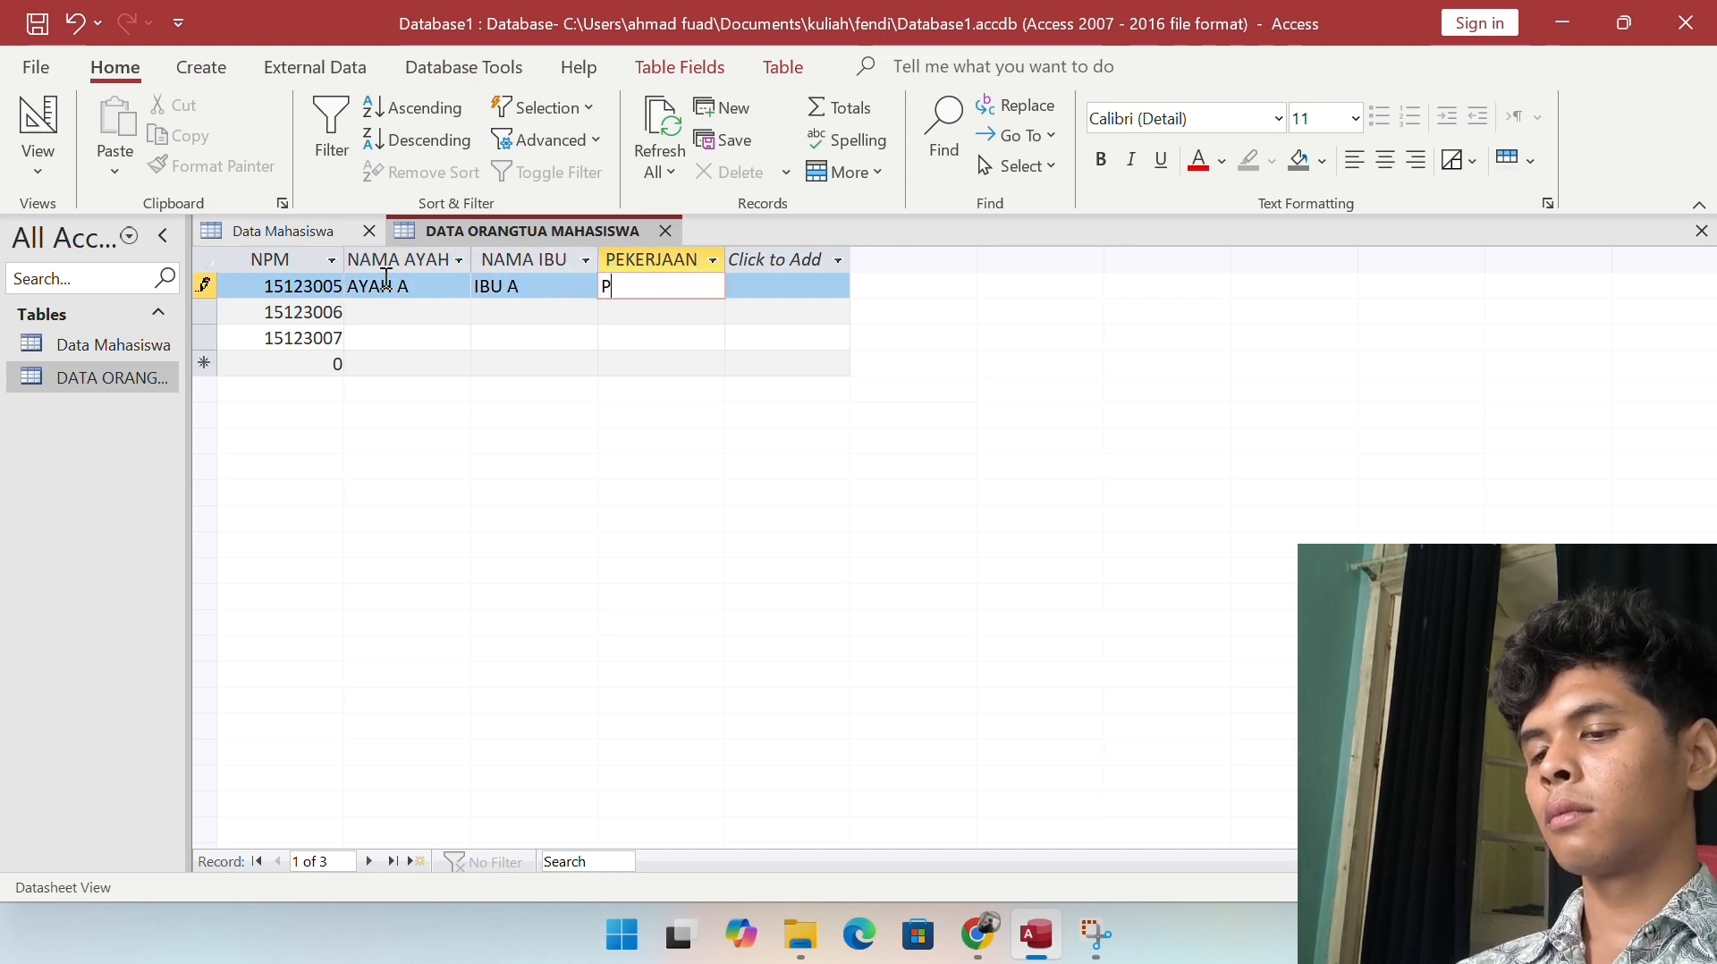
pyautogui.write('EMBALAP')
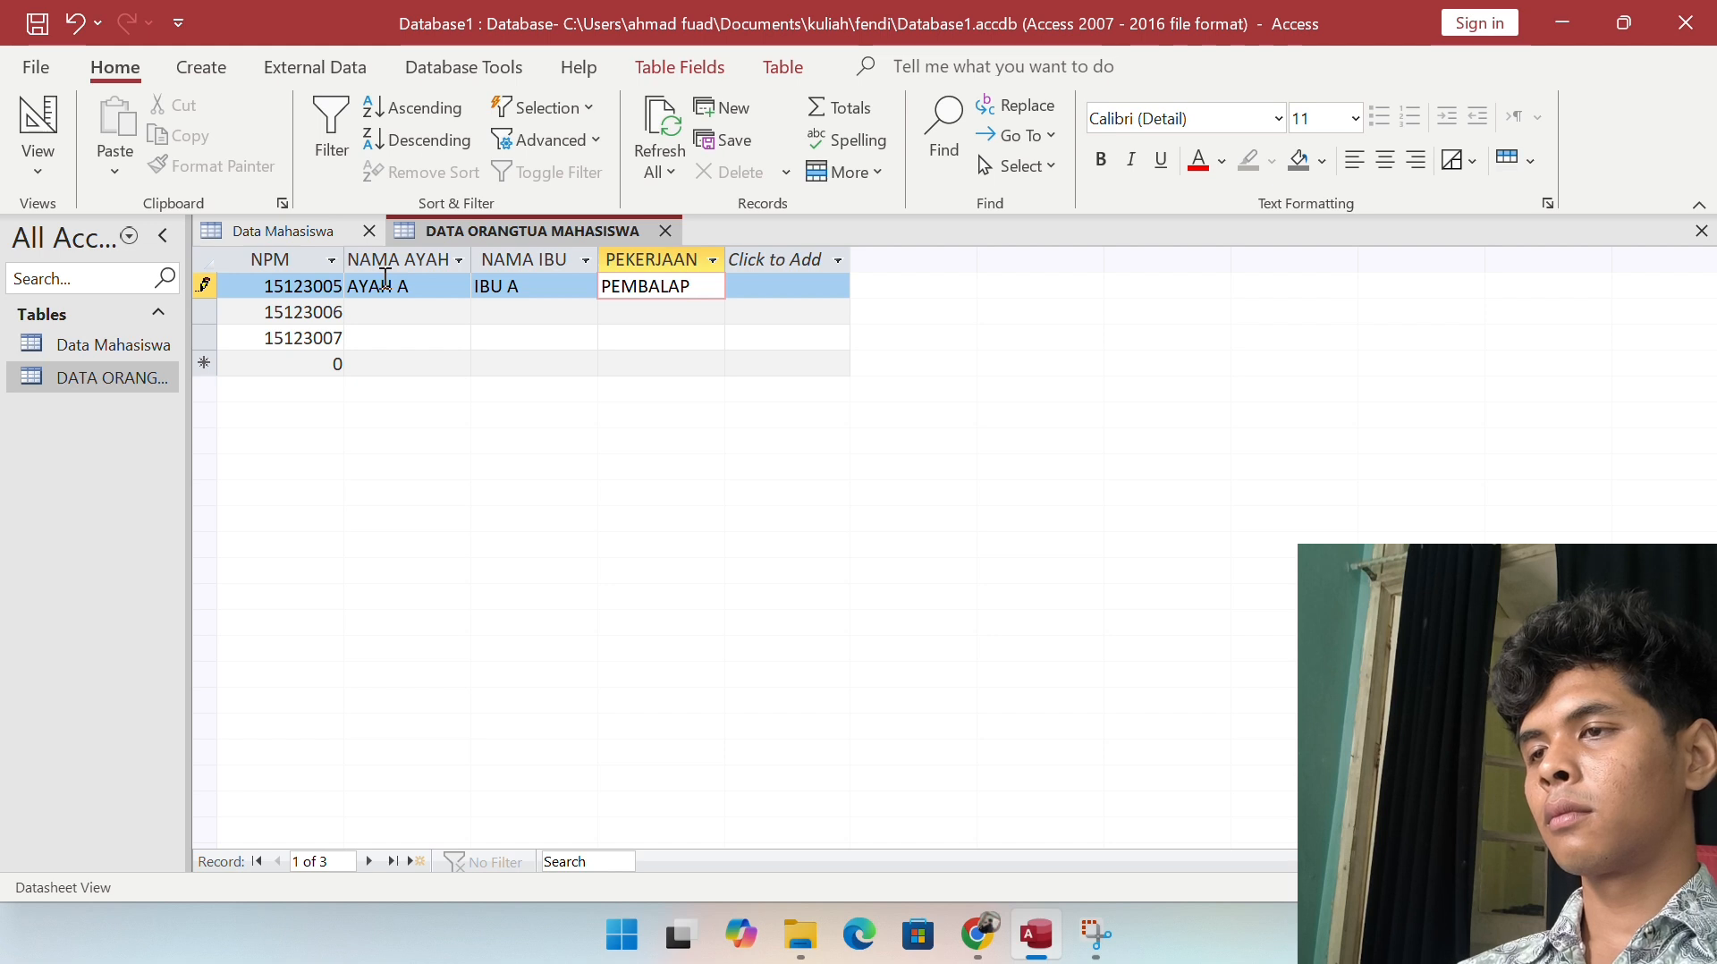
pyautogui.click(385, 312)
pyautogui.write('AYAH')
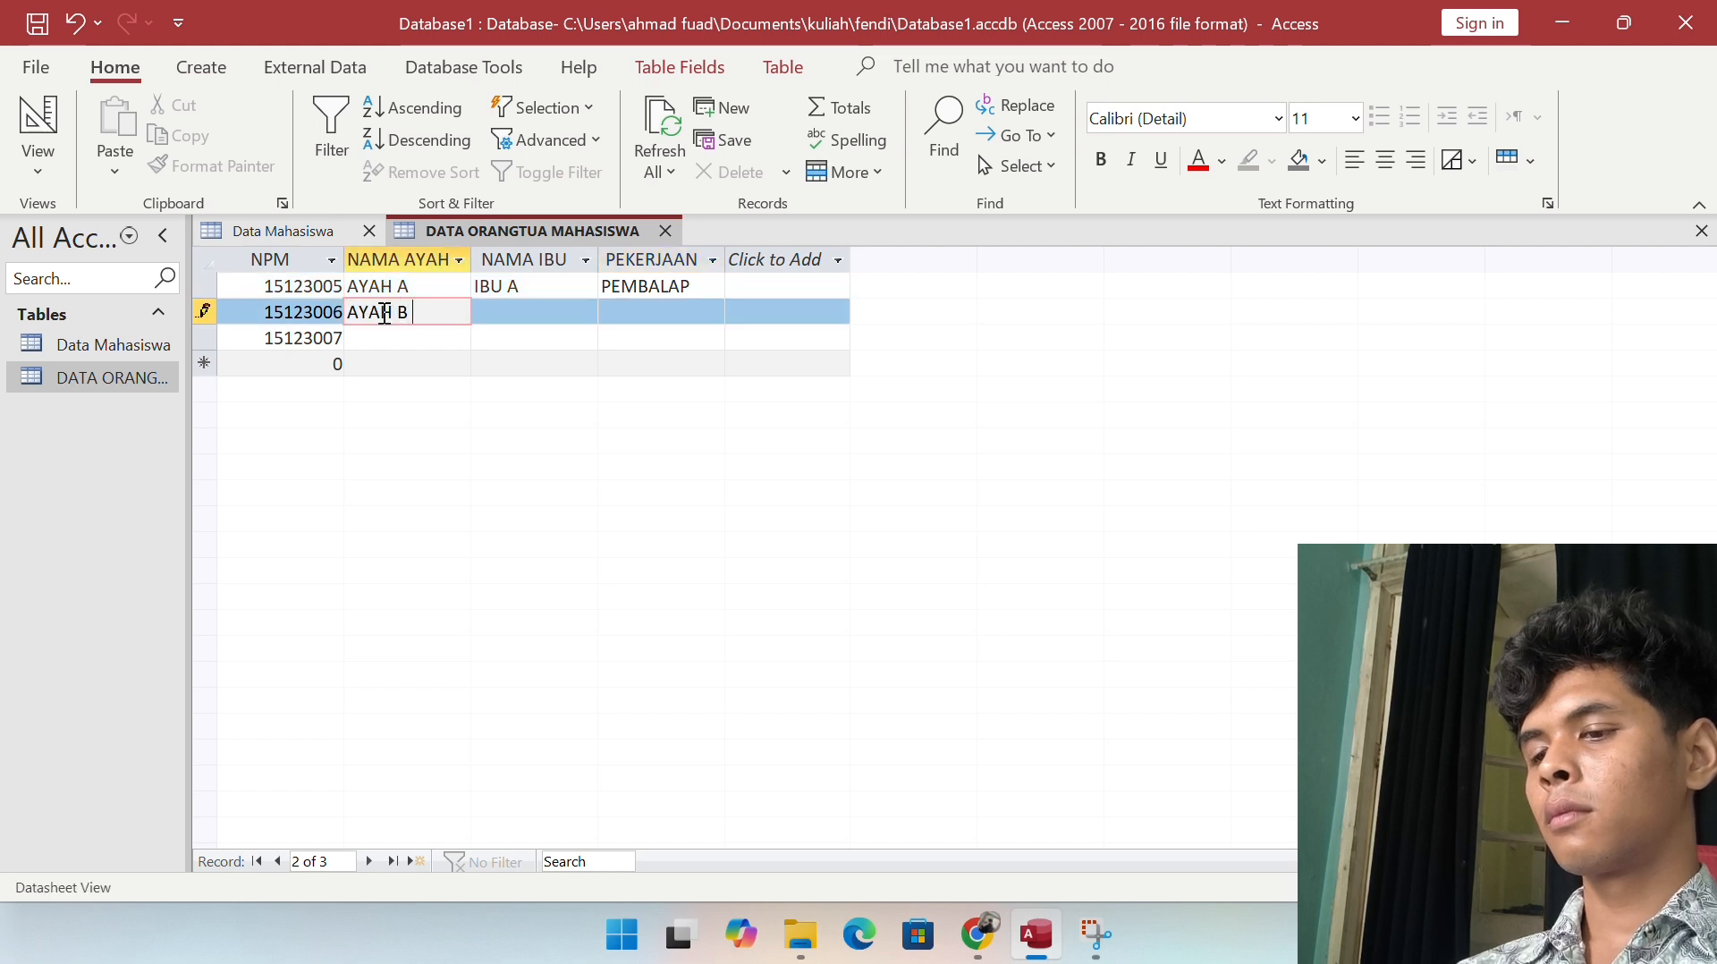
pyautogui.write(' B')
pyautogui.press('Tab')
pyautogui.press('Tab')
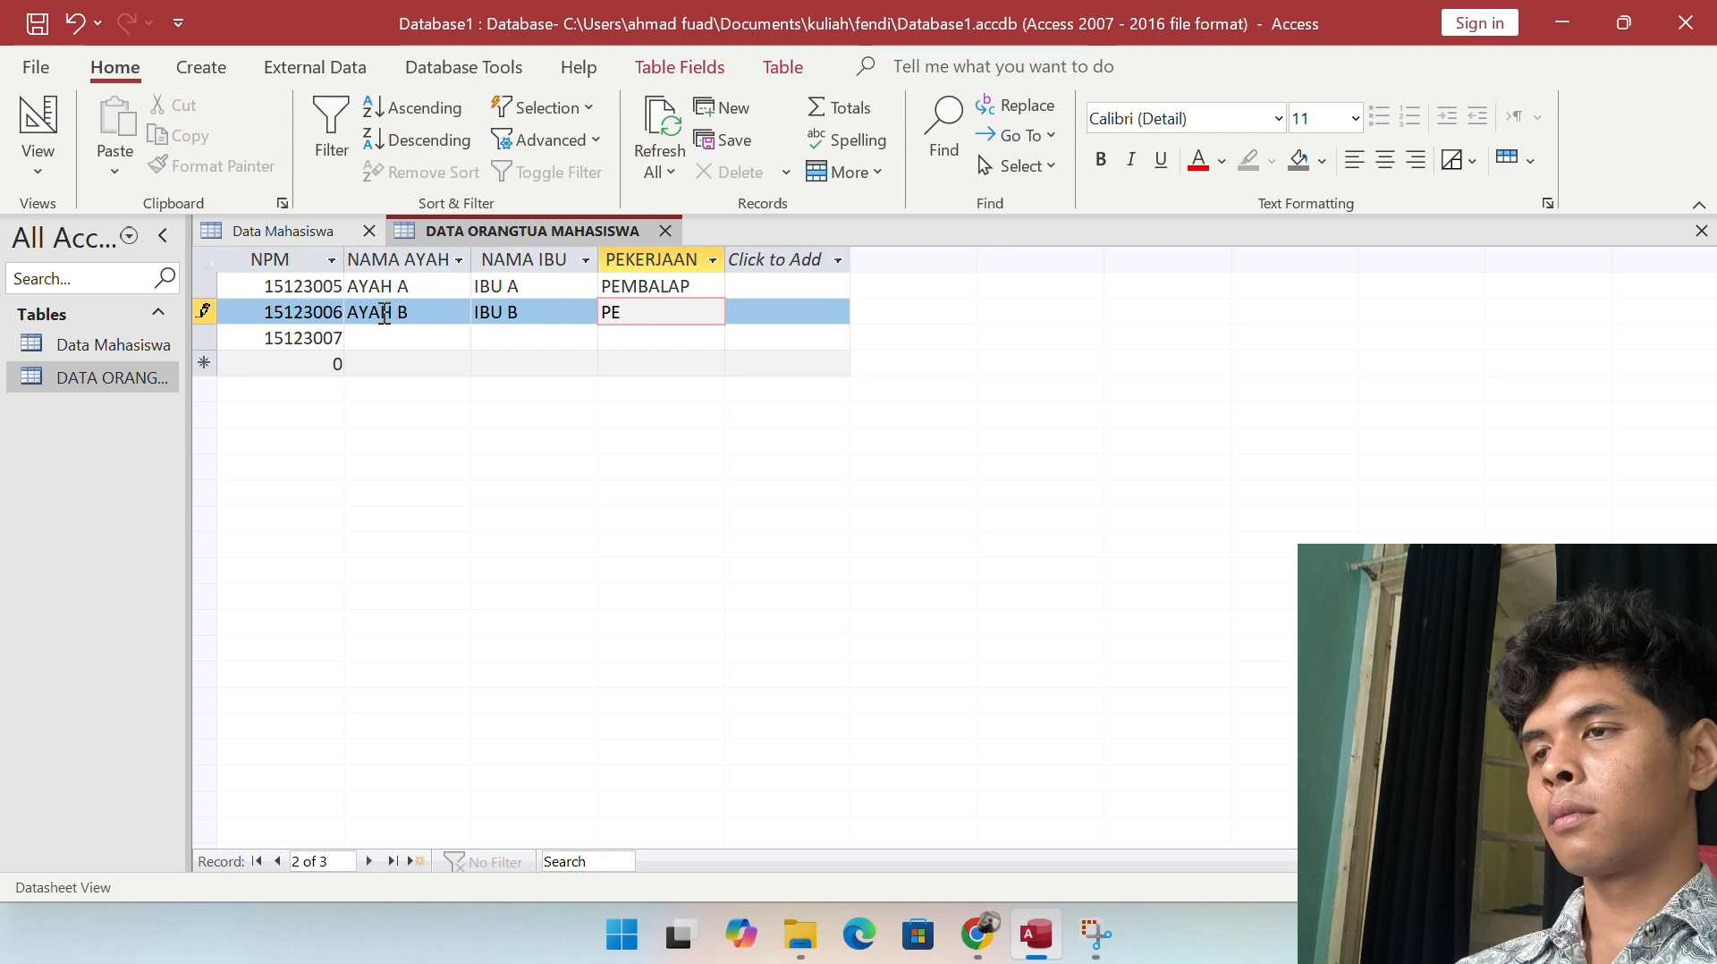
pyautogui.write('PELARI')
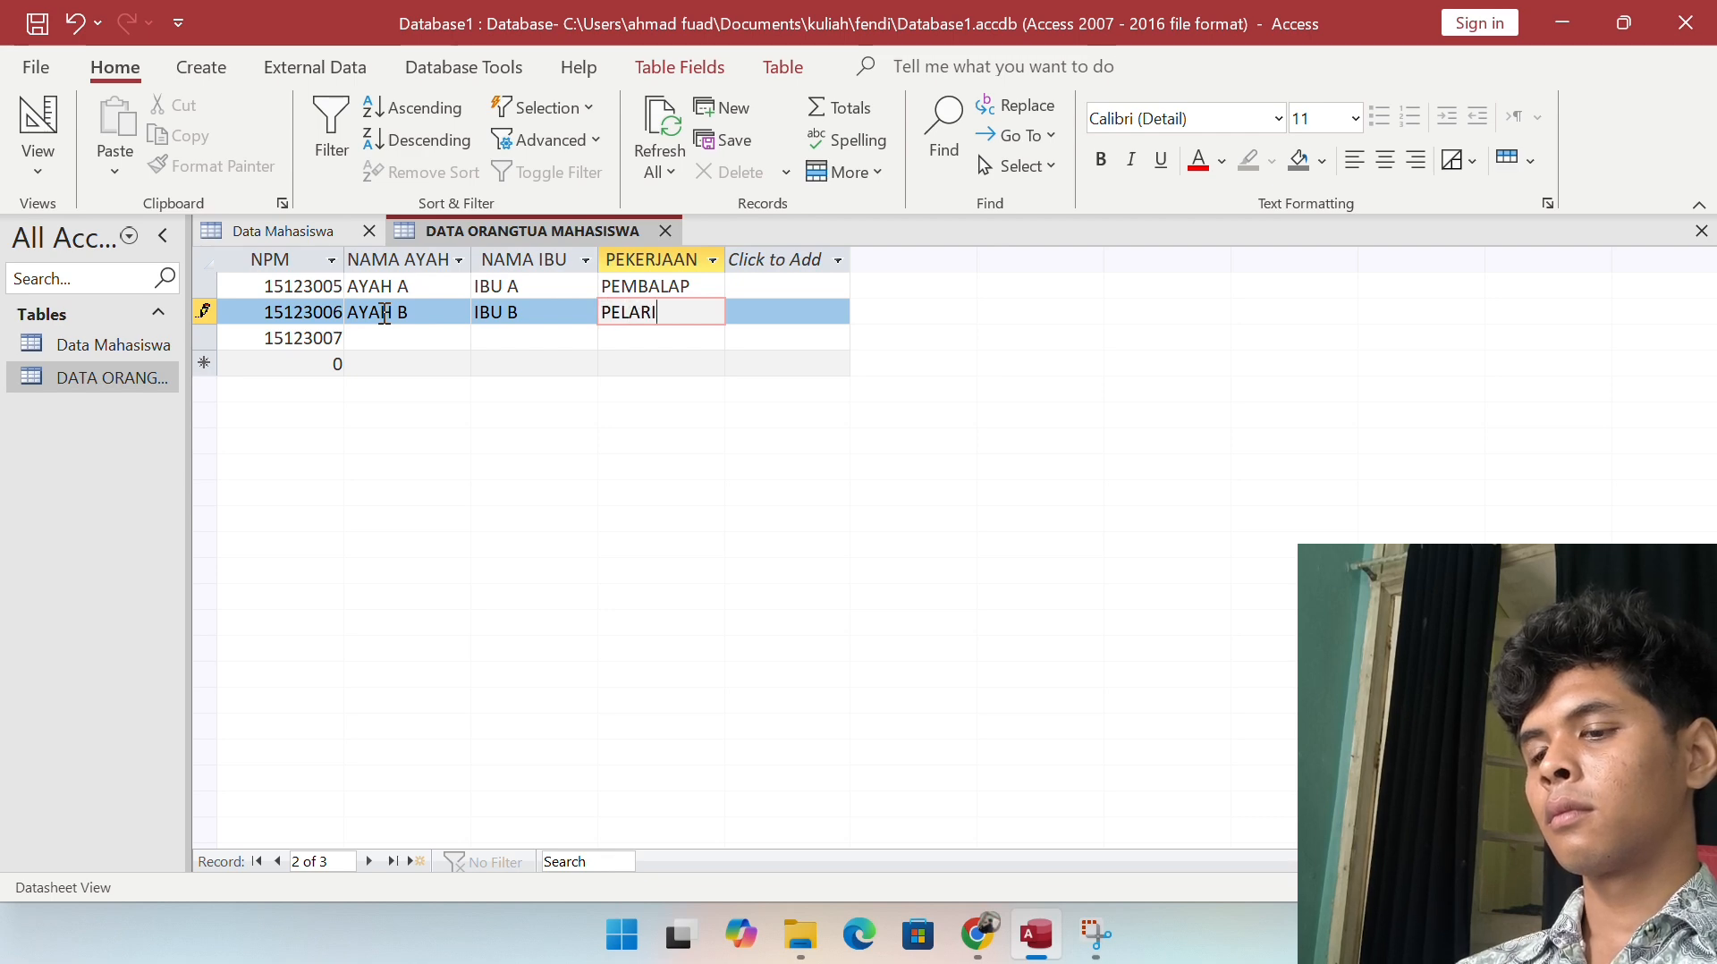
pyautogui.press('Tab')
pyautogui.press('Tab')
# Step: Fill the third record's father name and set its occupation to KOKI
pyautogui.write('A')
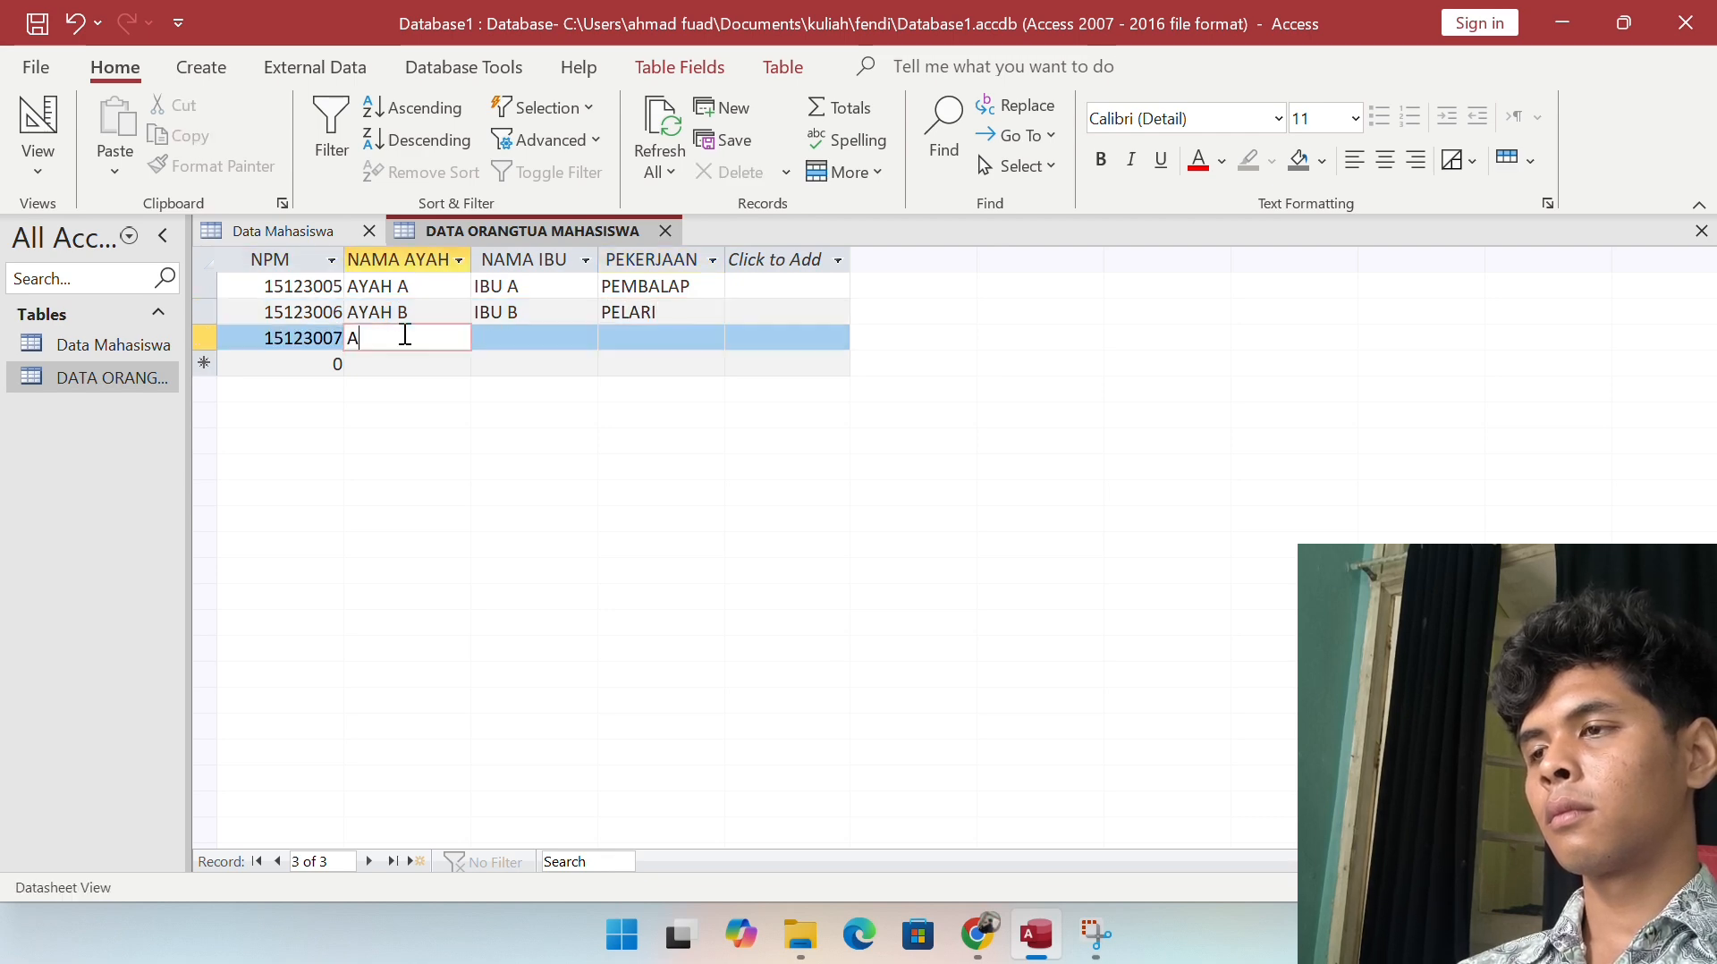
pyautogui.write('YAG')
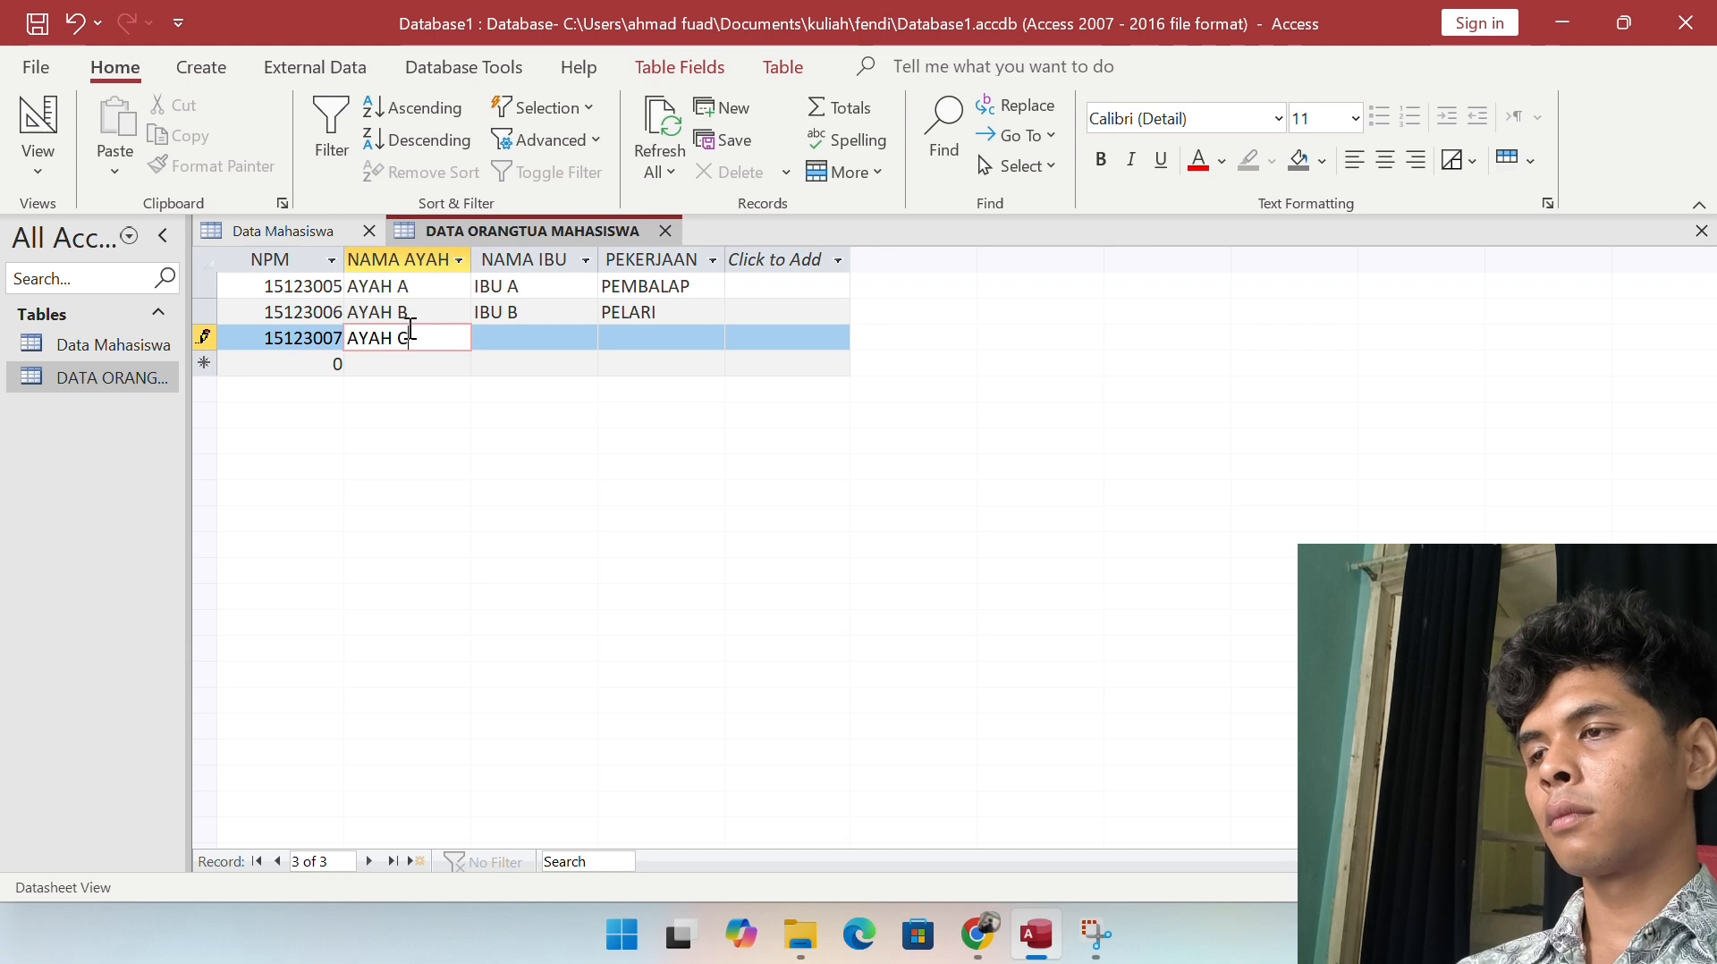
pyautogui.press('Tab')
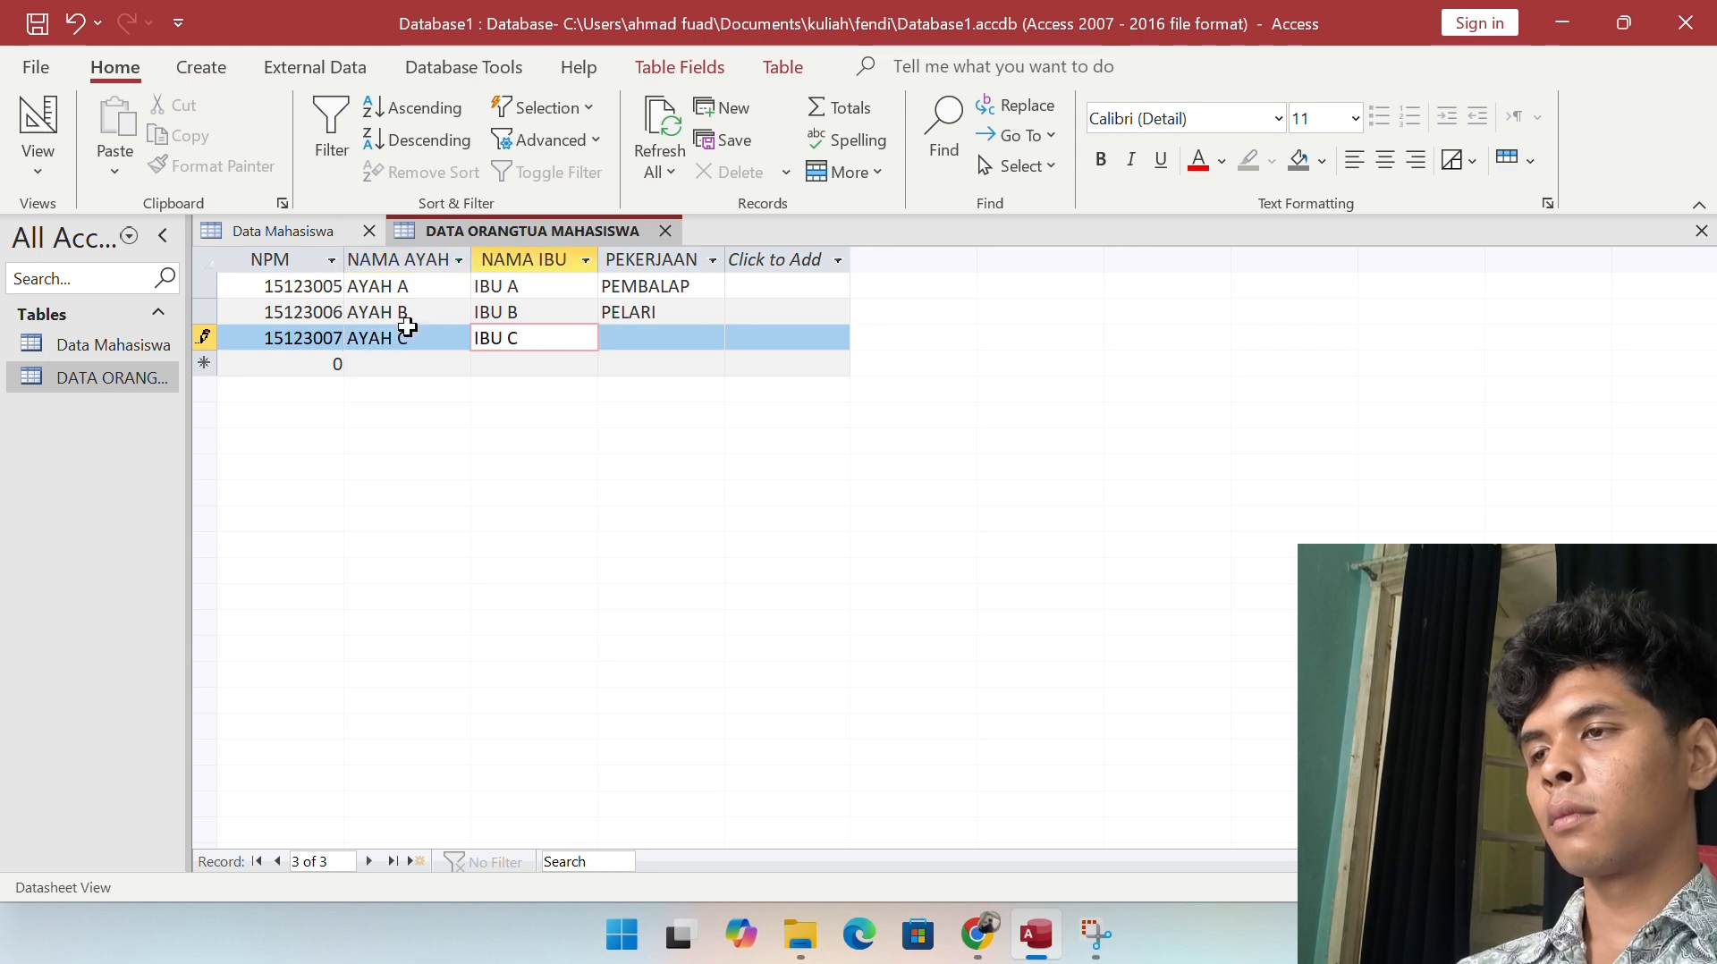
pyautogui.press('Tab')
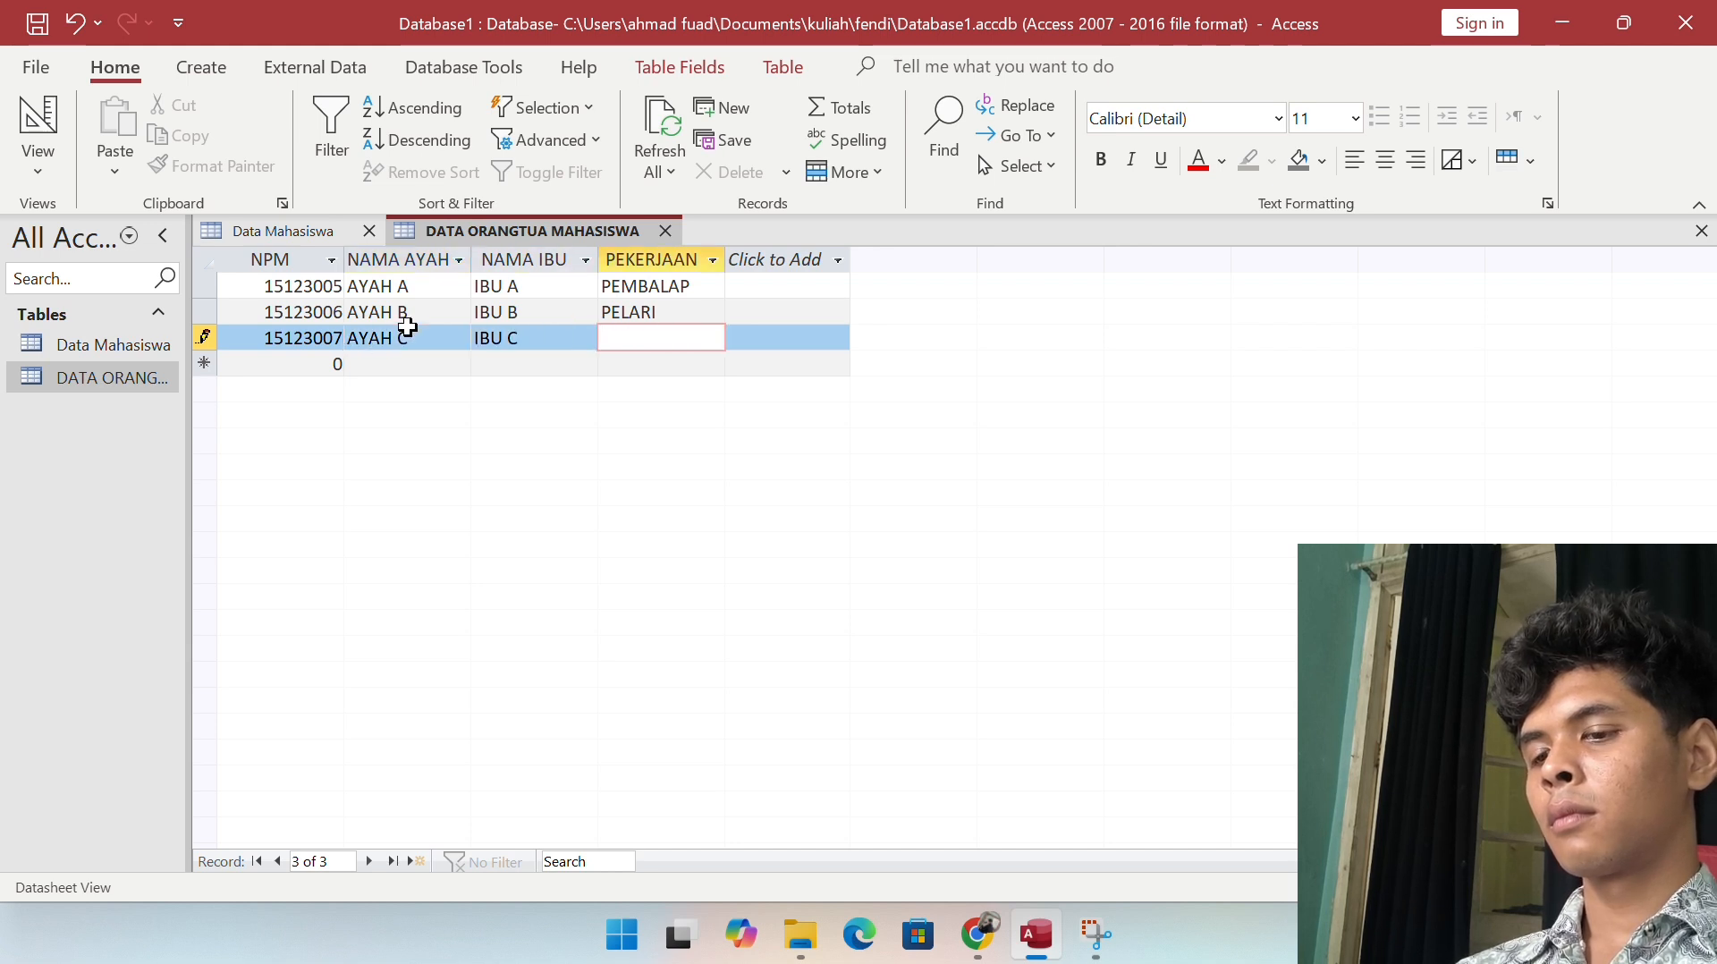
pyautogui.click(444, 322)
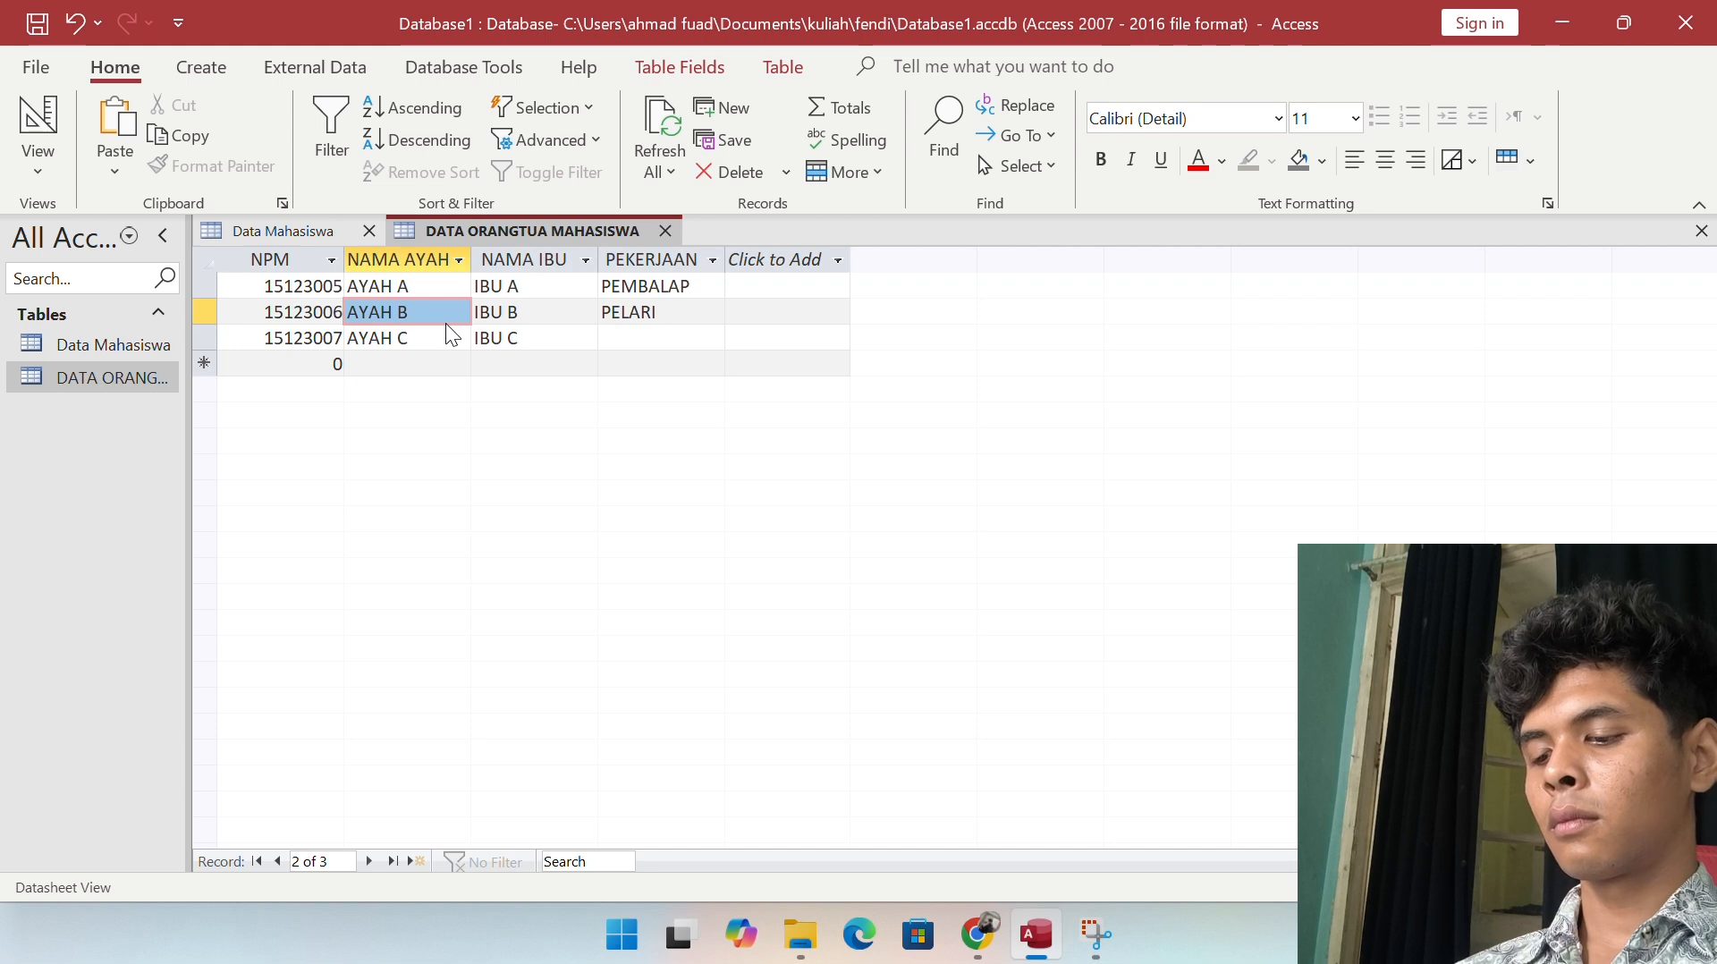
pyautogui.click(628, 347)
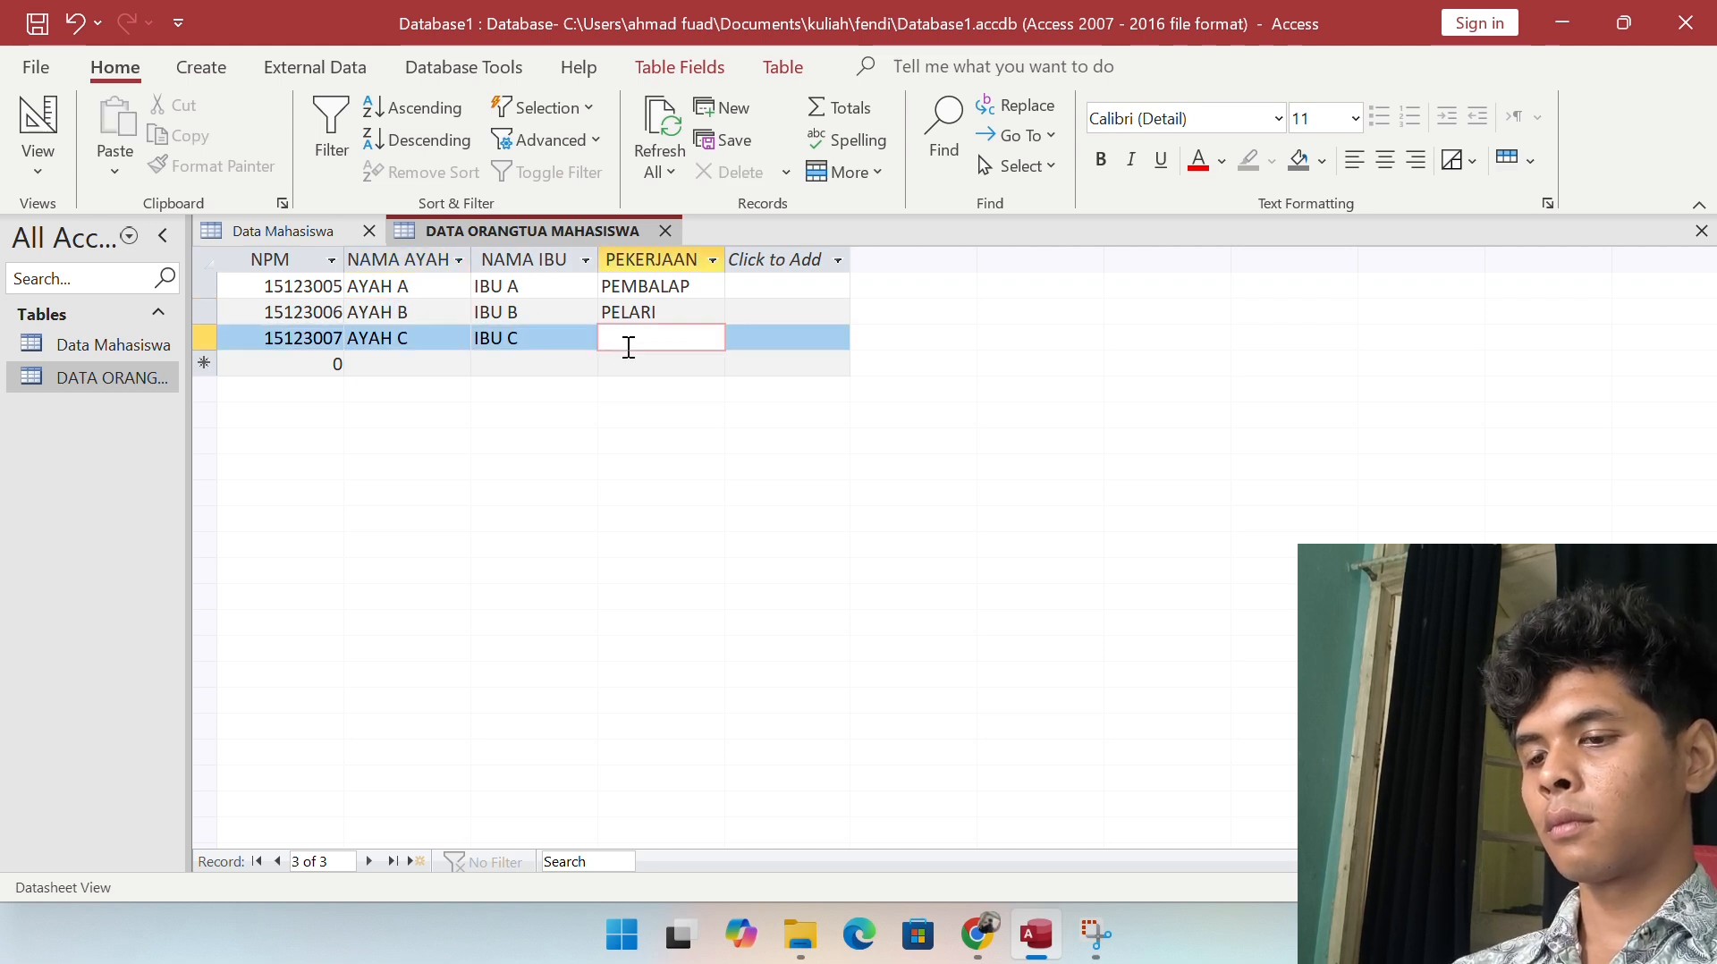
pyautogui.write('KOKI')
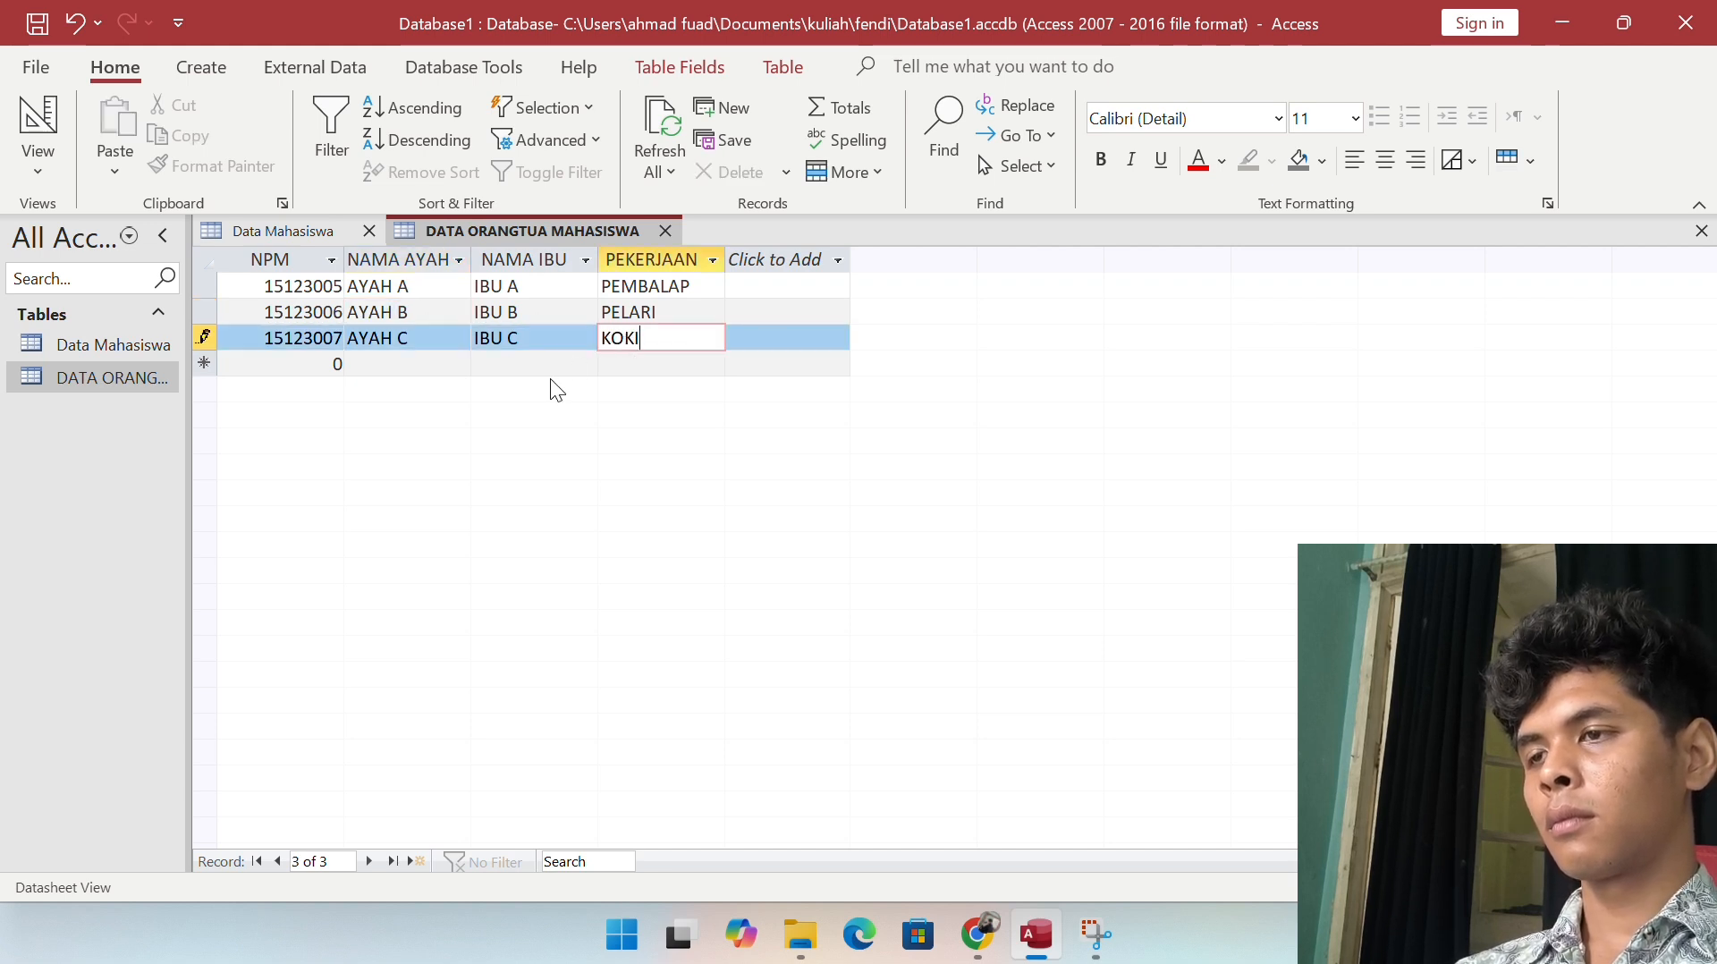
pyautogui.click(387, 365)
# Step: Clear the stray entry from the blank row below the three parent records
pyautogui.click(327, 365)
pyautogui.press('BackSpace')
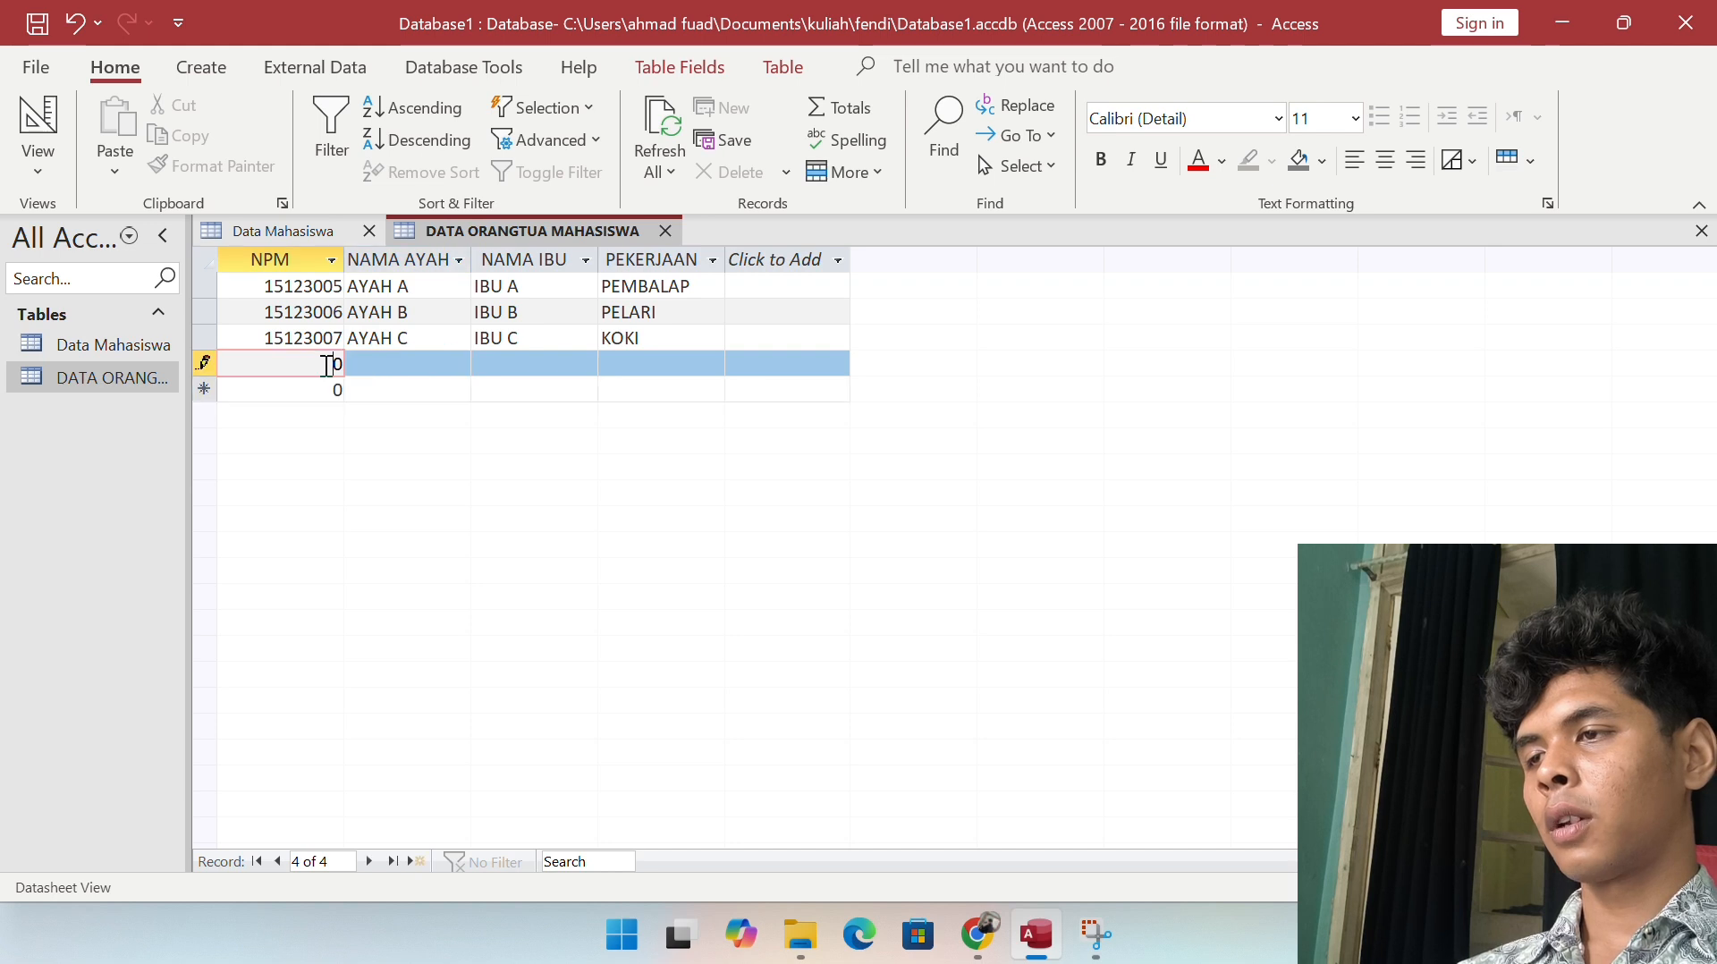
pyautogui.click(385, 382)
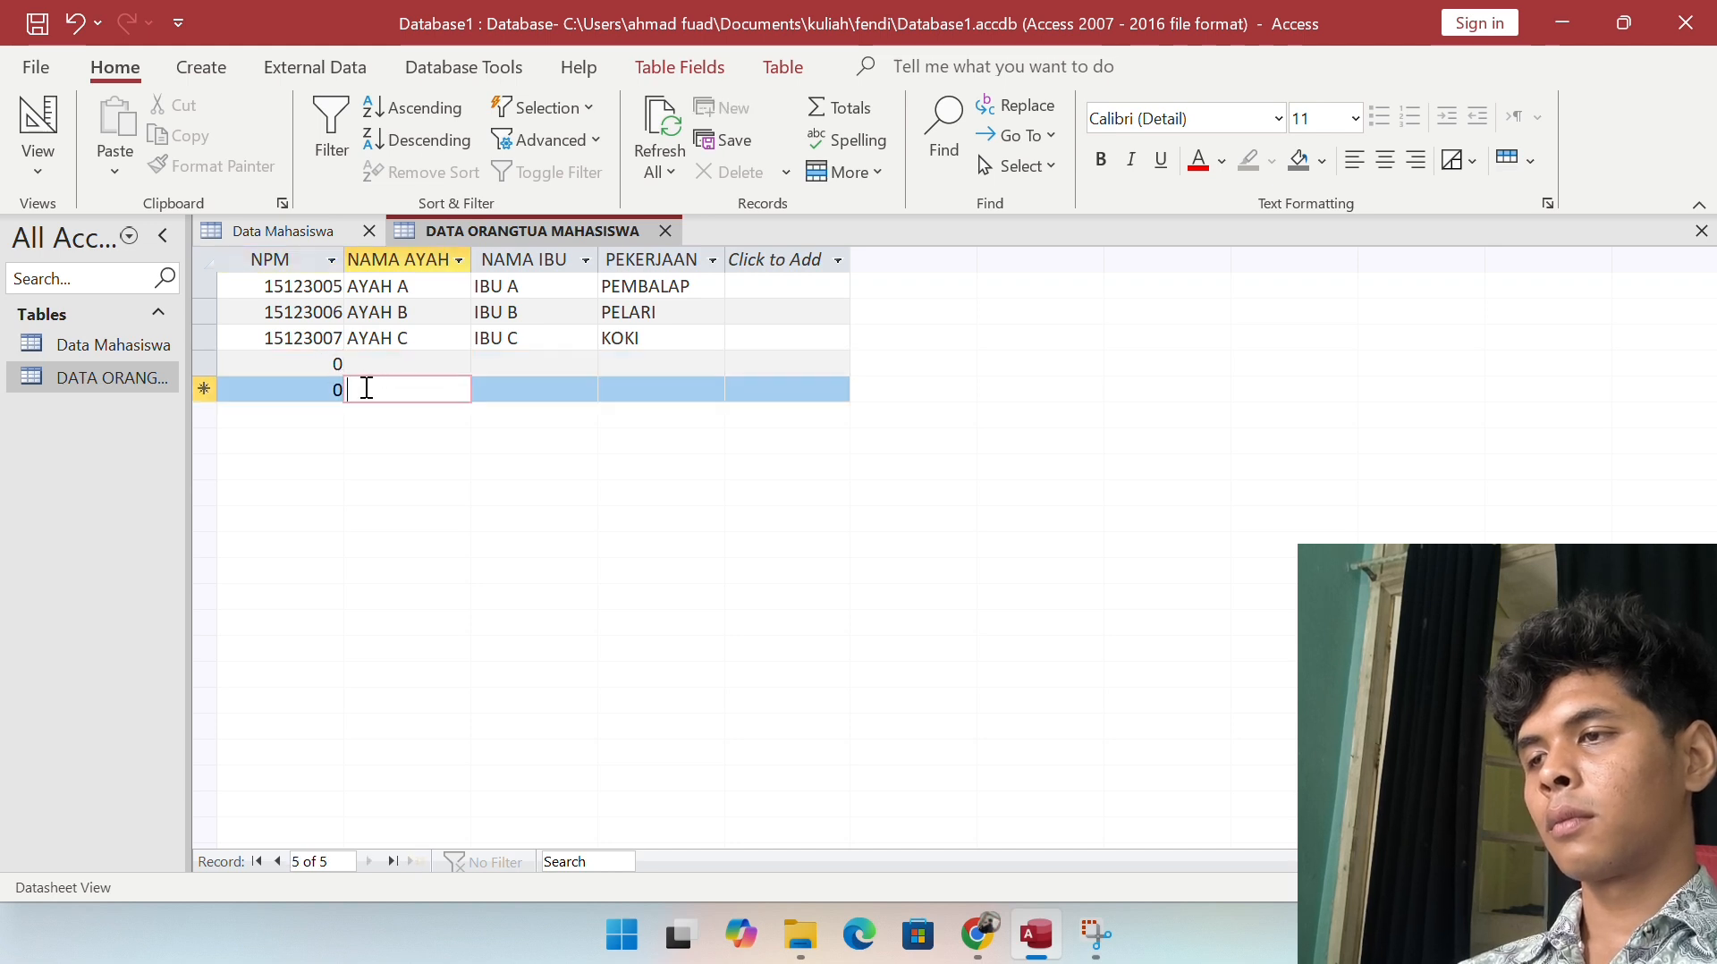
pyautogui.click(286, 365)
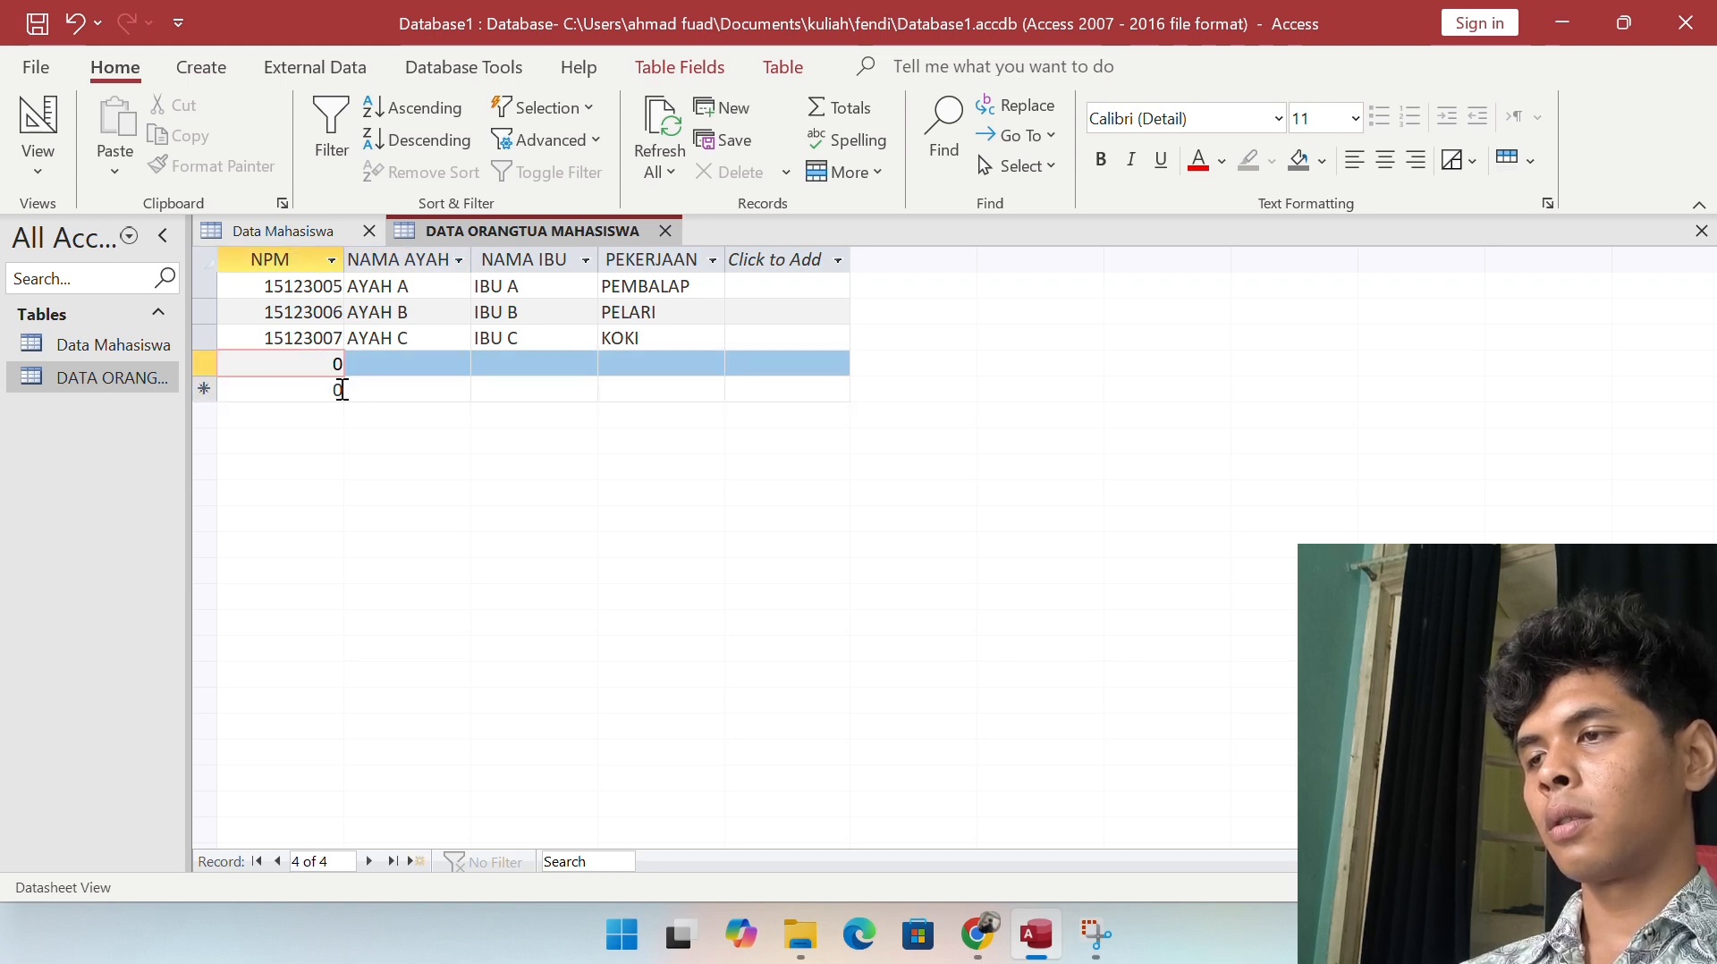
pyautogui.moveTo(341, 390); pyautogui.dragTo(332, 376)
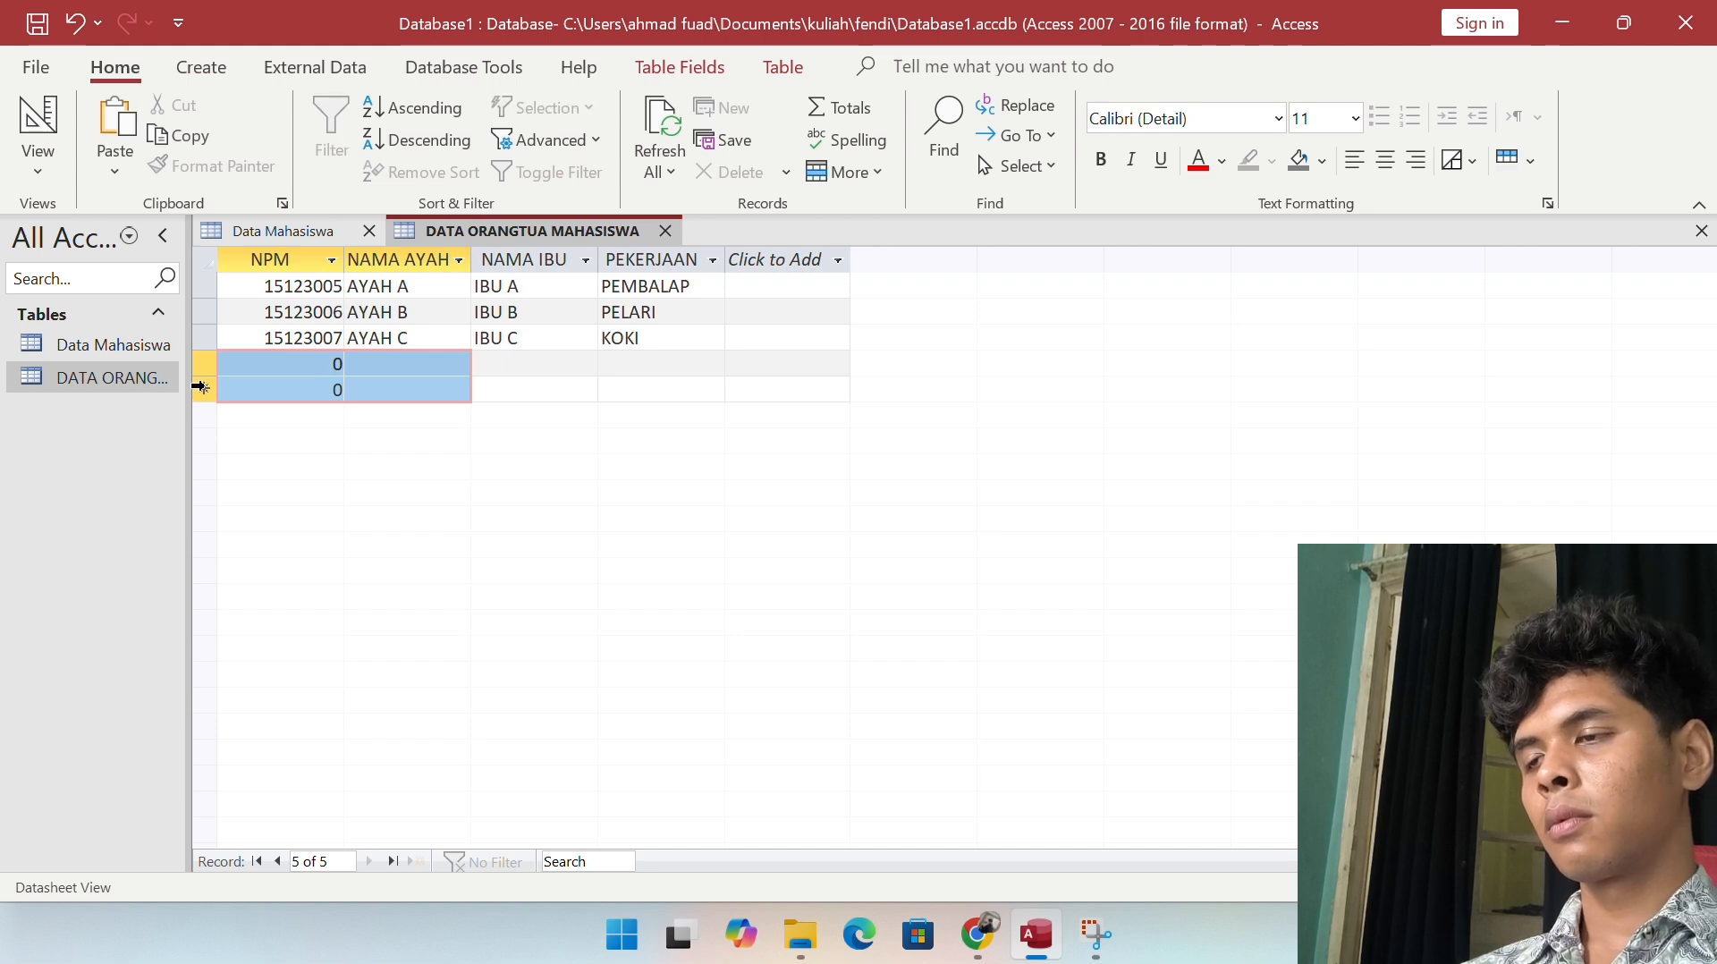
pyautogui.click(51, 166)
pyautogui.click(51, 162)
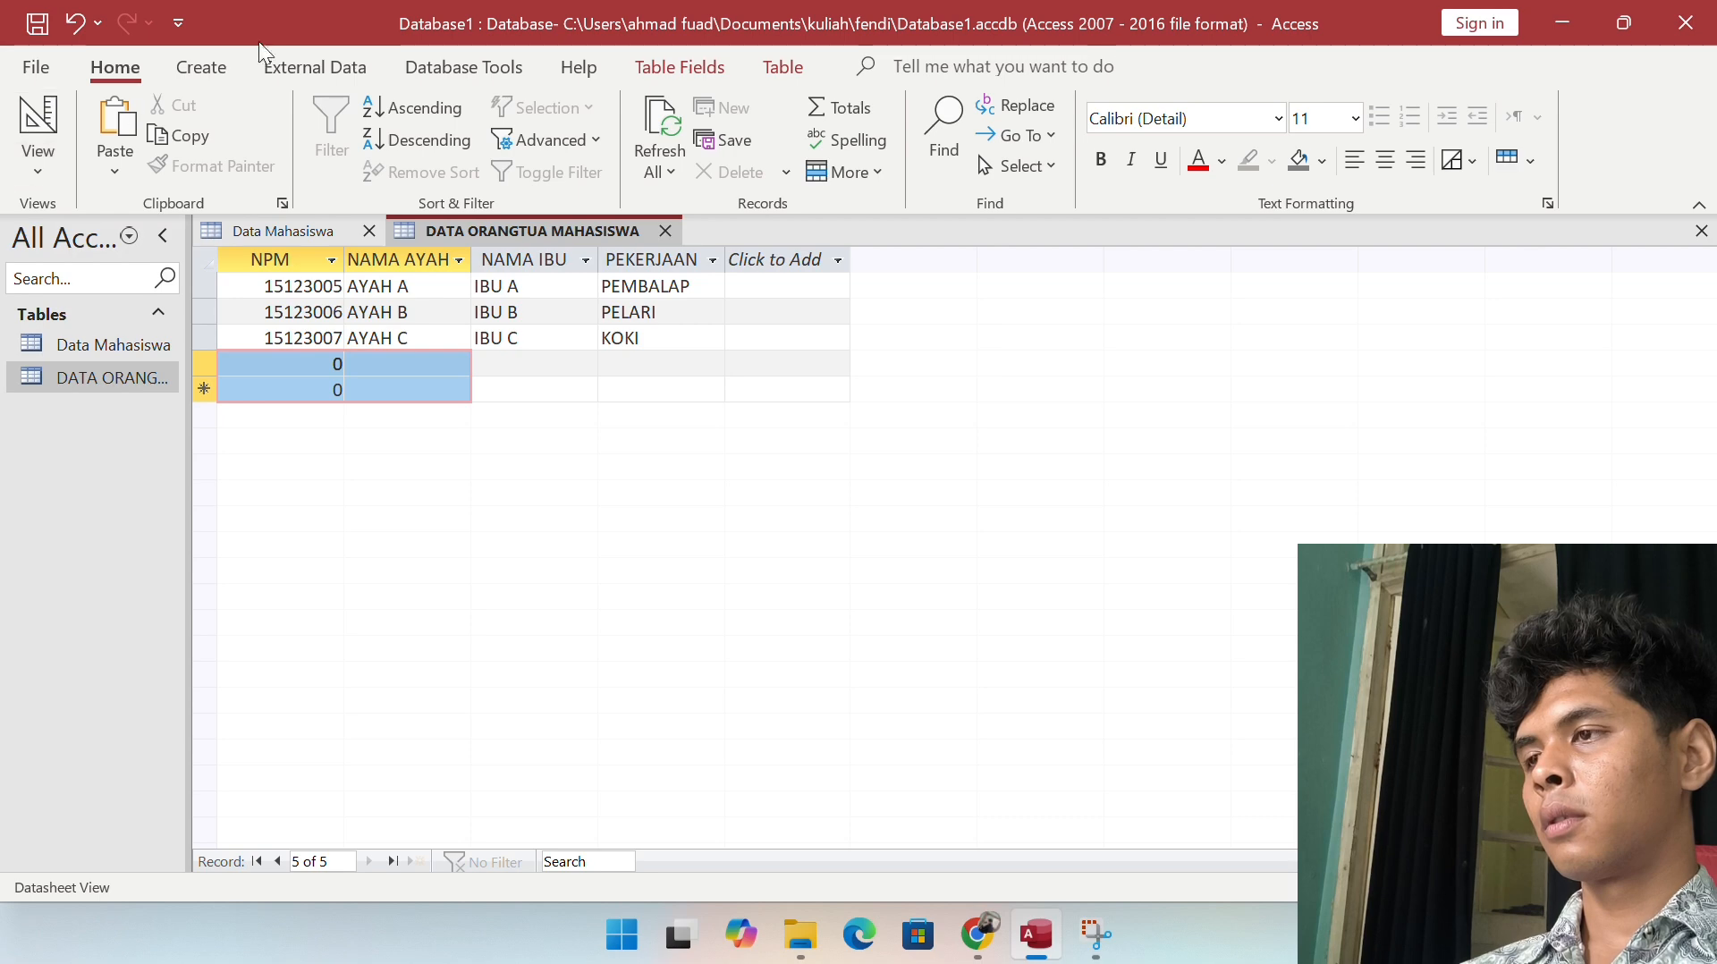
# Step: Browse External Data, Create and Help, finishing on the Database Tools ribbon
pyautogui.click(309, 67)
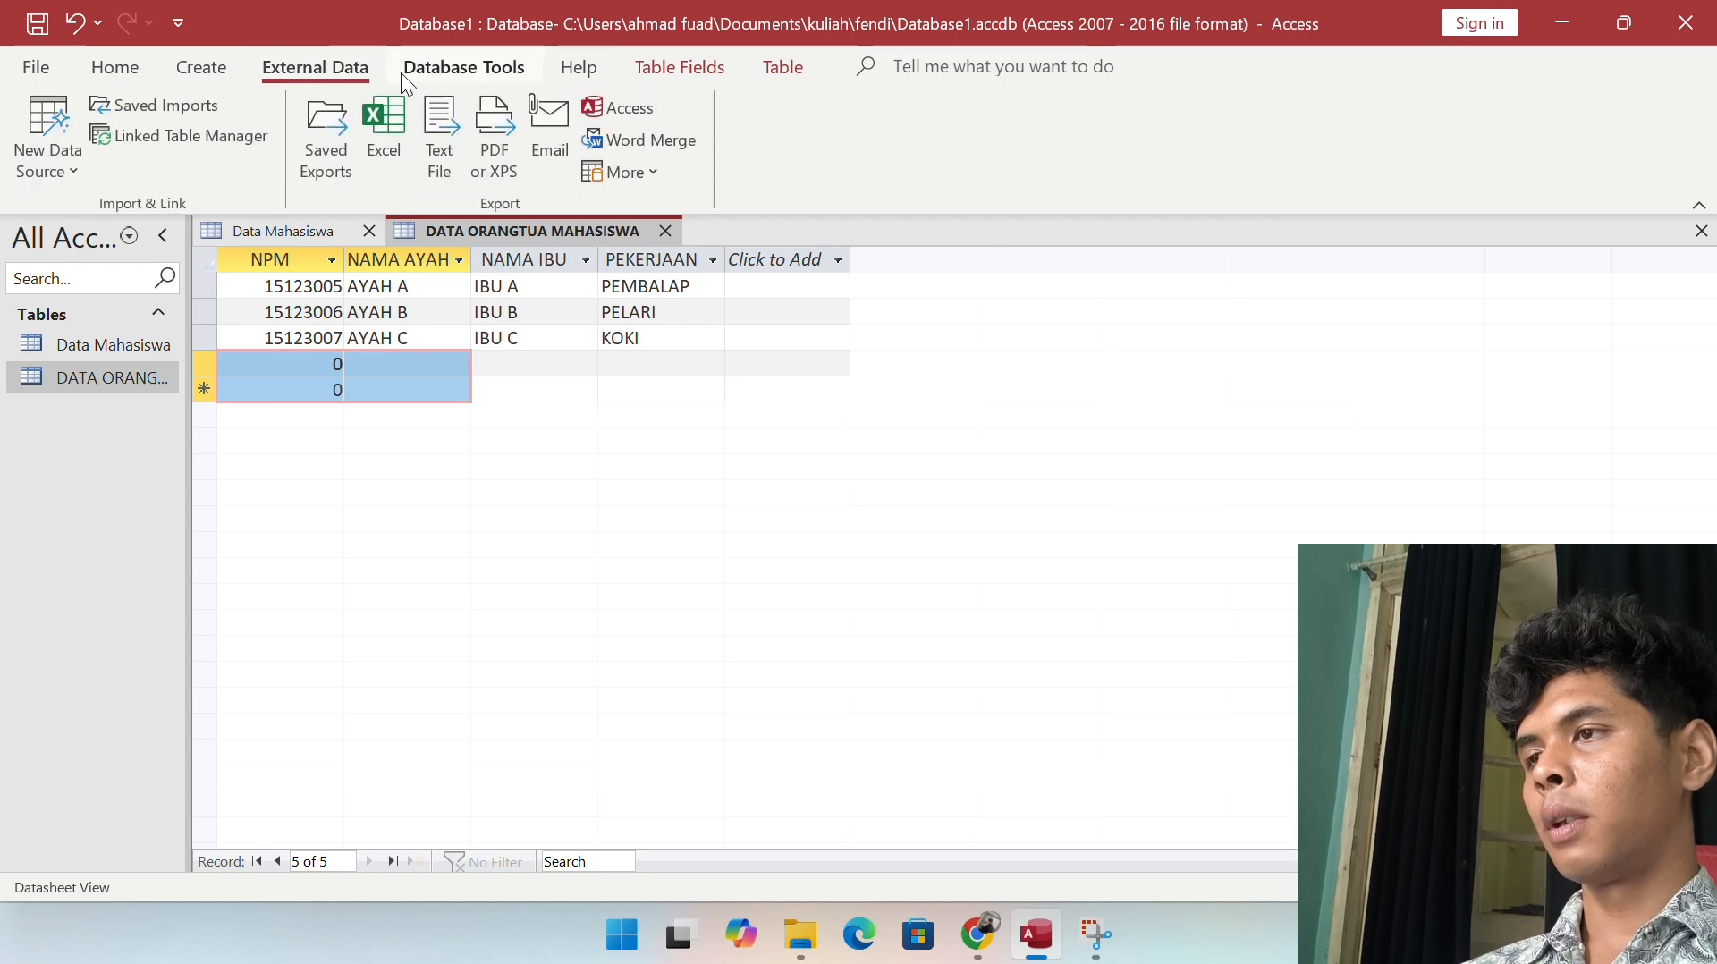
pyautogui.click(445, 61)
pyautogui.click(204, 67)
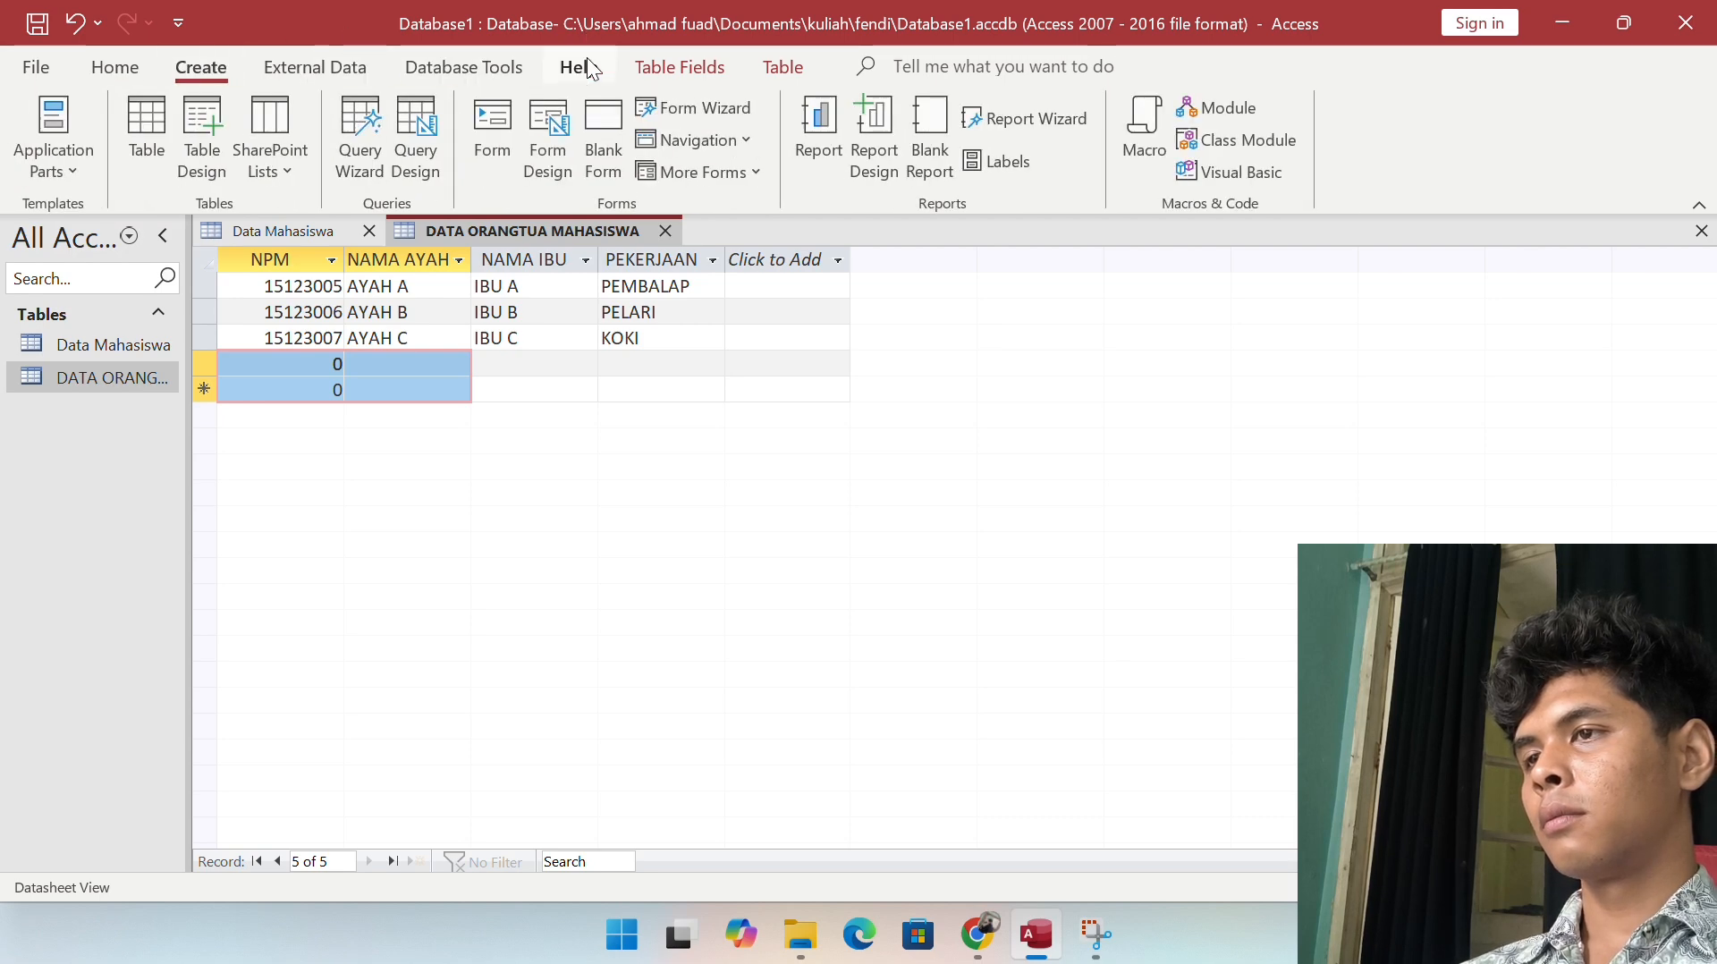
pyautogui.click(587, 59)
pyautogui.click(230, 68)
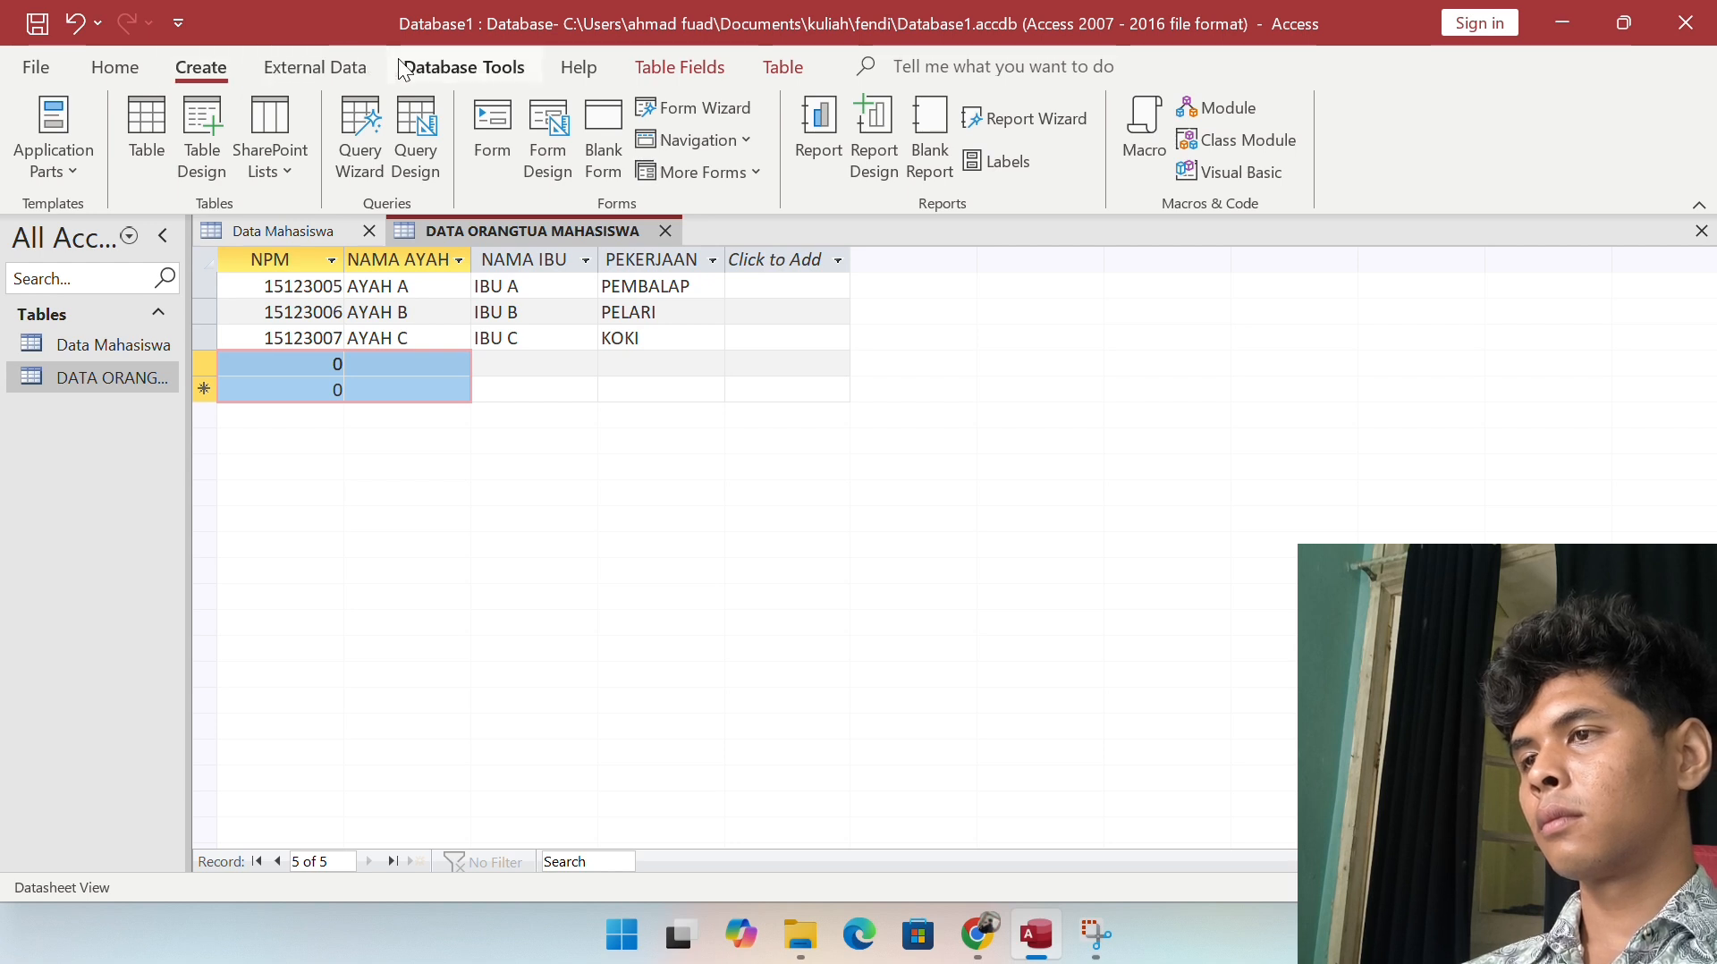
pyautogui.click(482, 75)
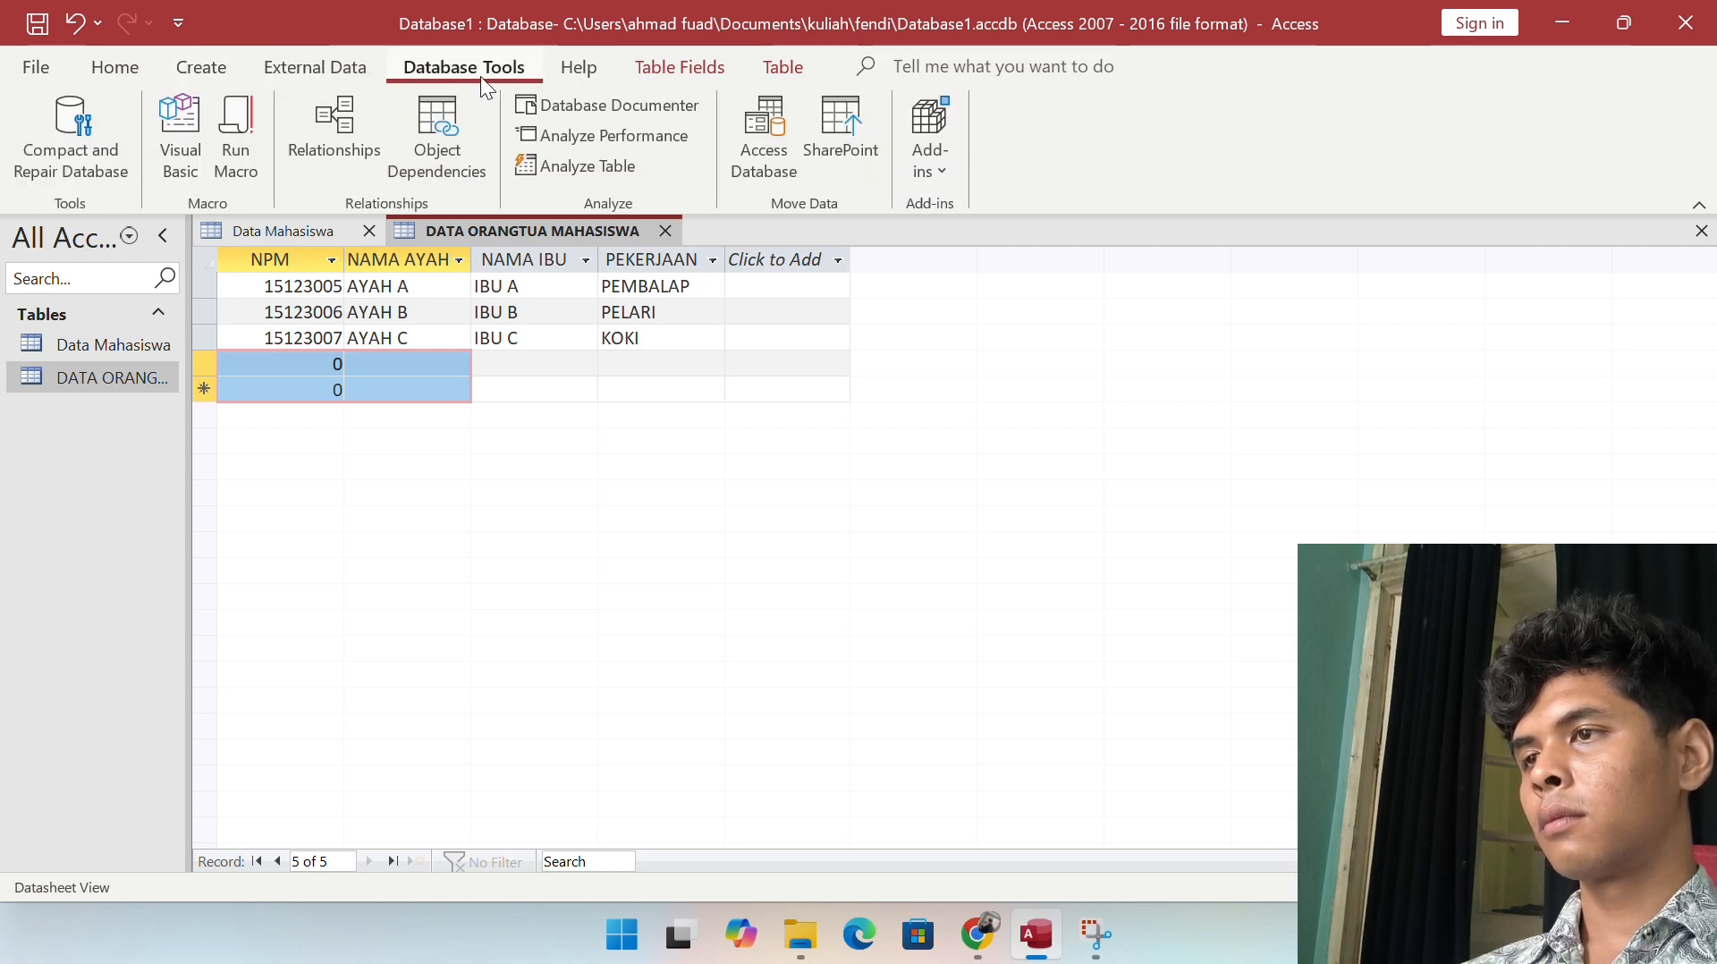
# Step: Open Relationships and add the Data Mahasiswa and DATA ORANGTUA MAHASISWA tables to the canvas
pyautogui.click(335, 129)
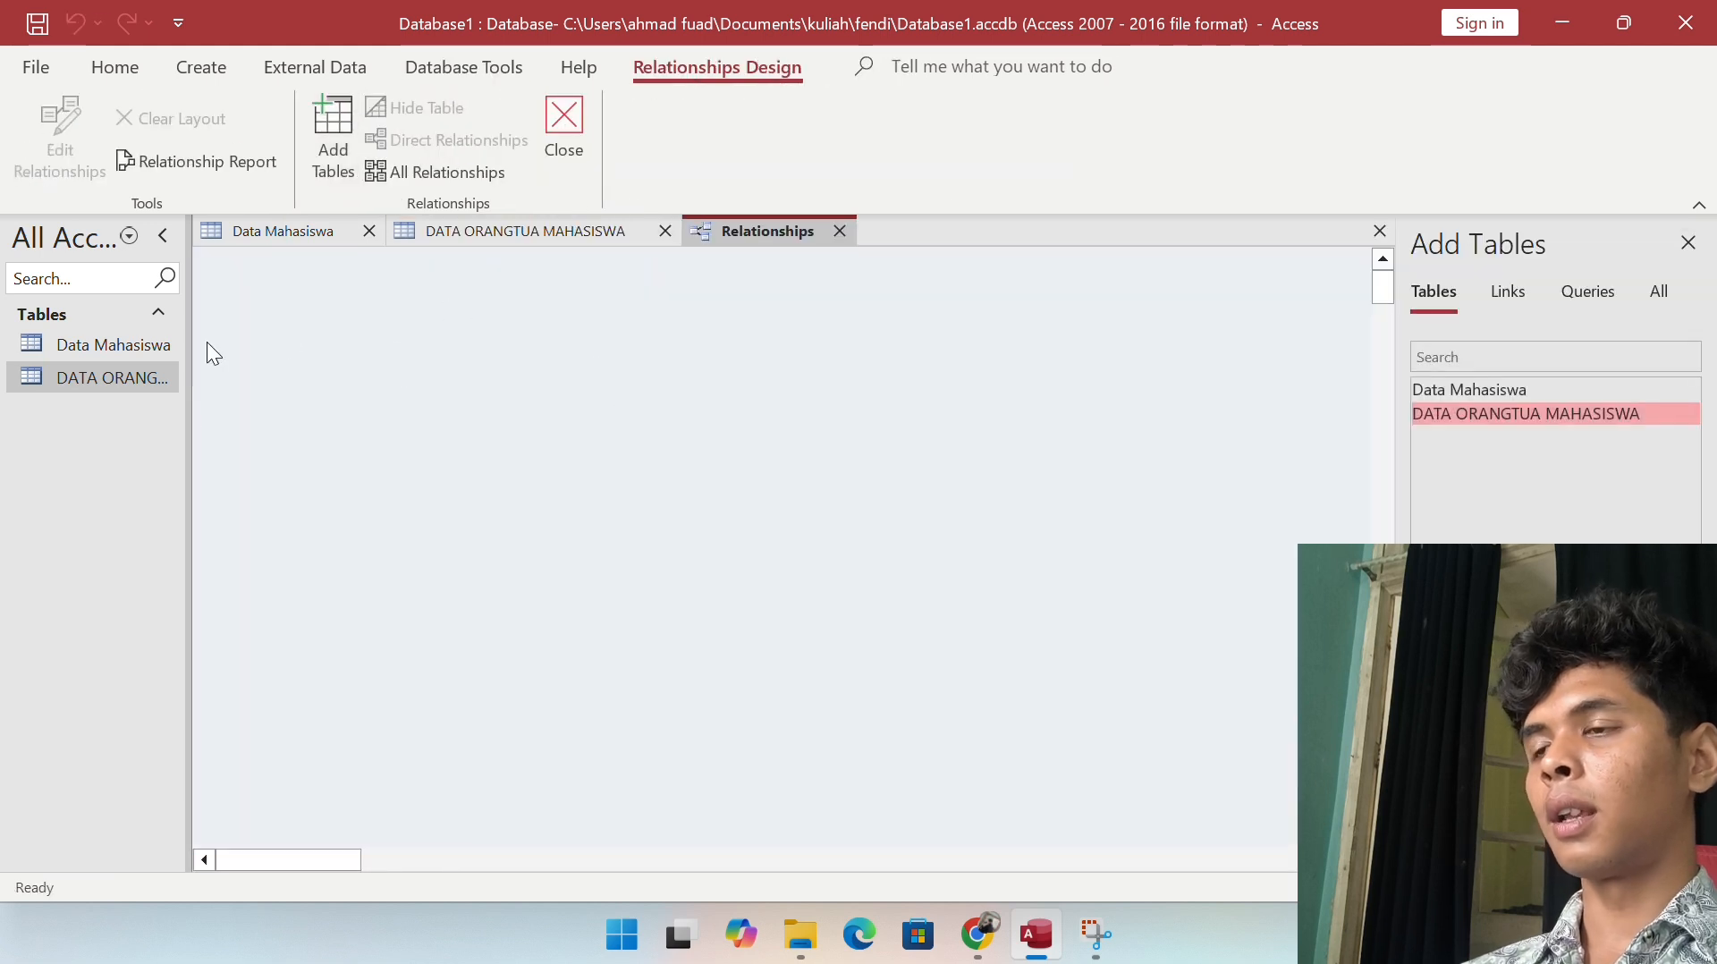
pyautogui.click(335, 134)
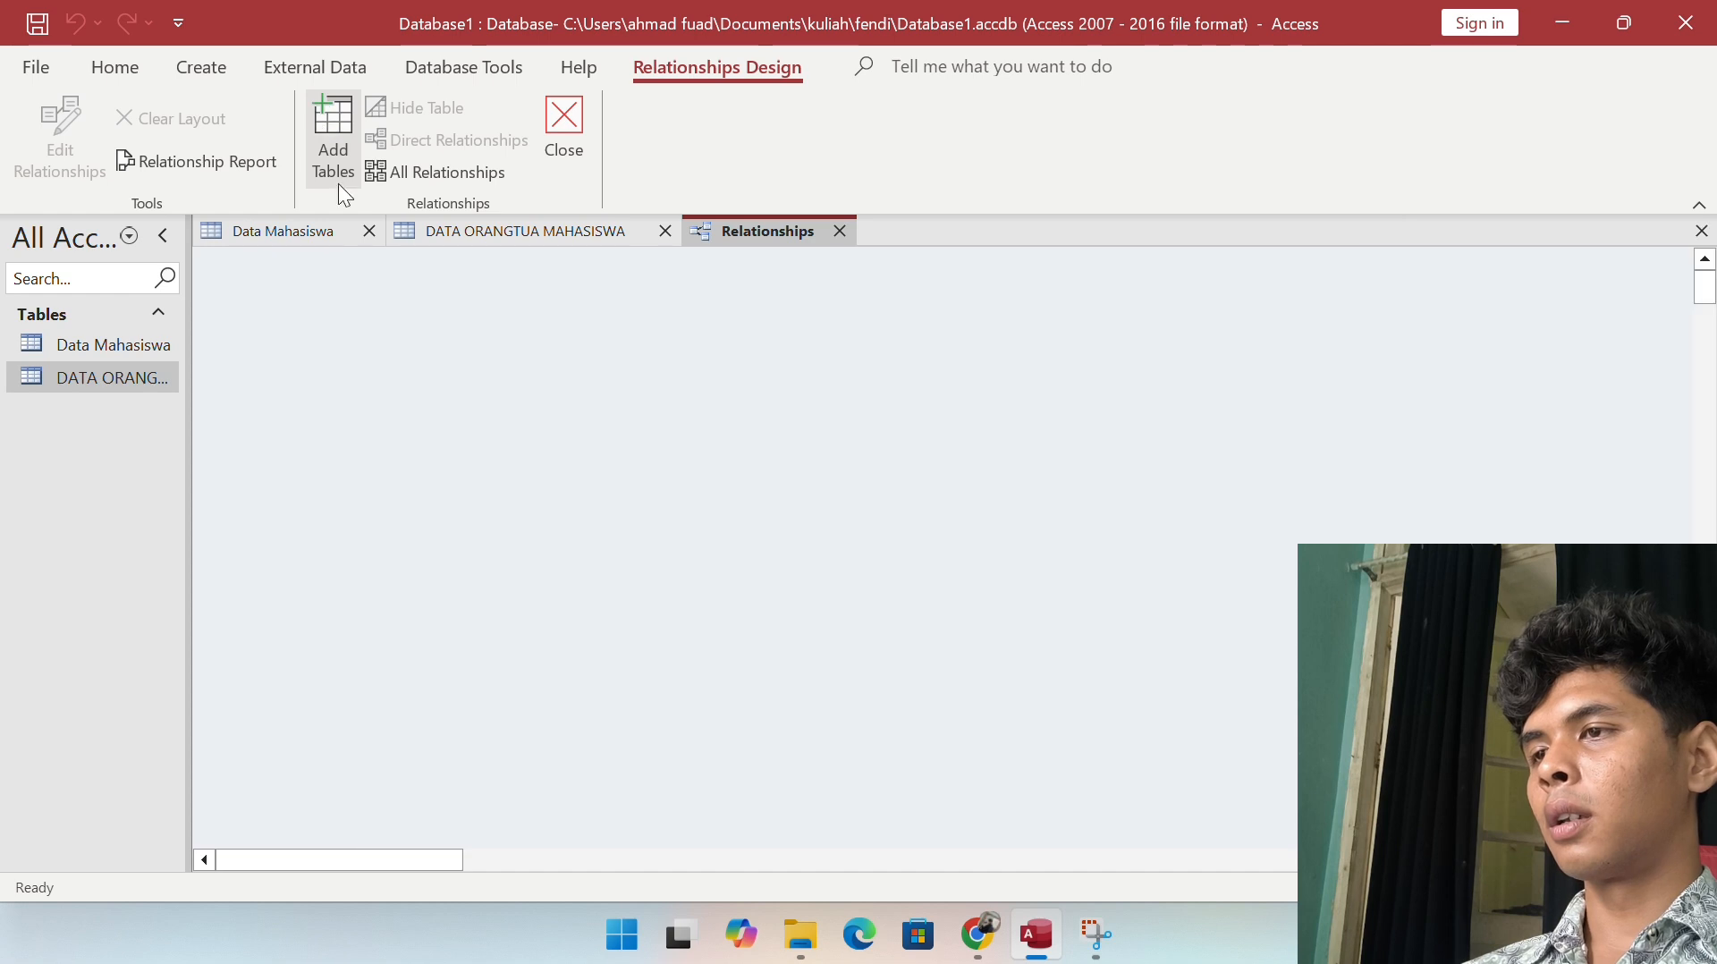
pyautogui.click(331, 131)
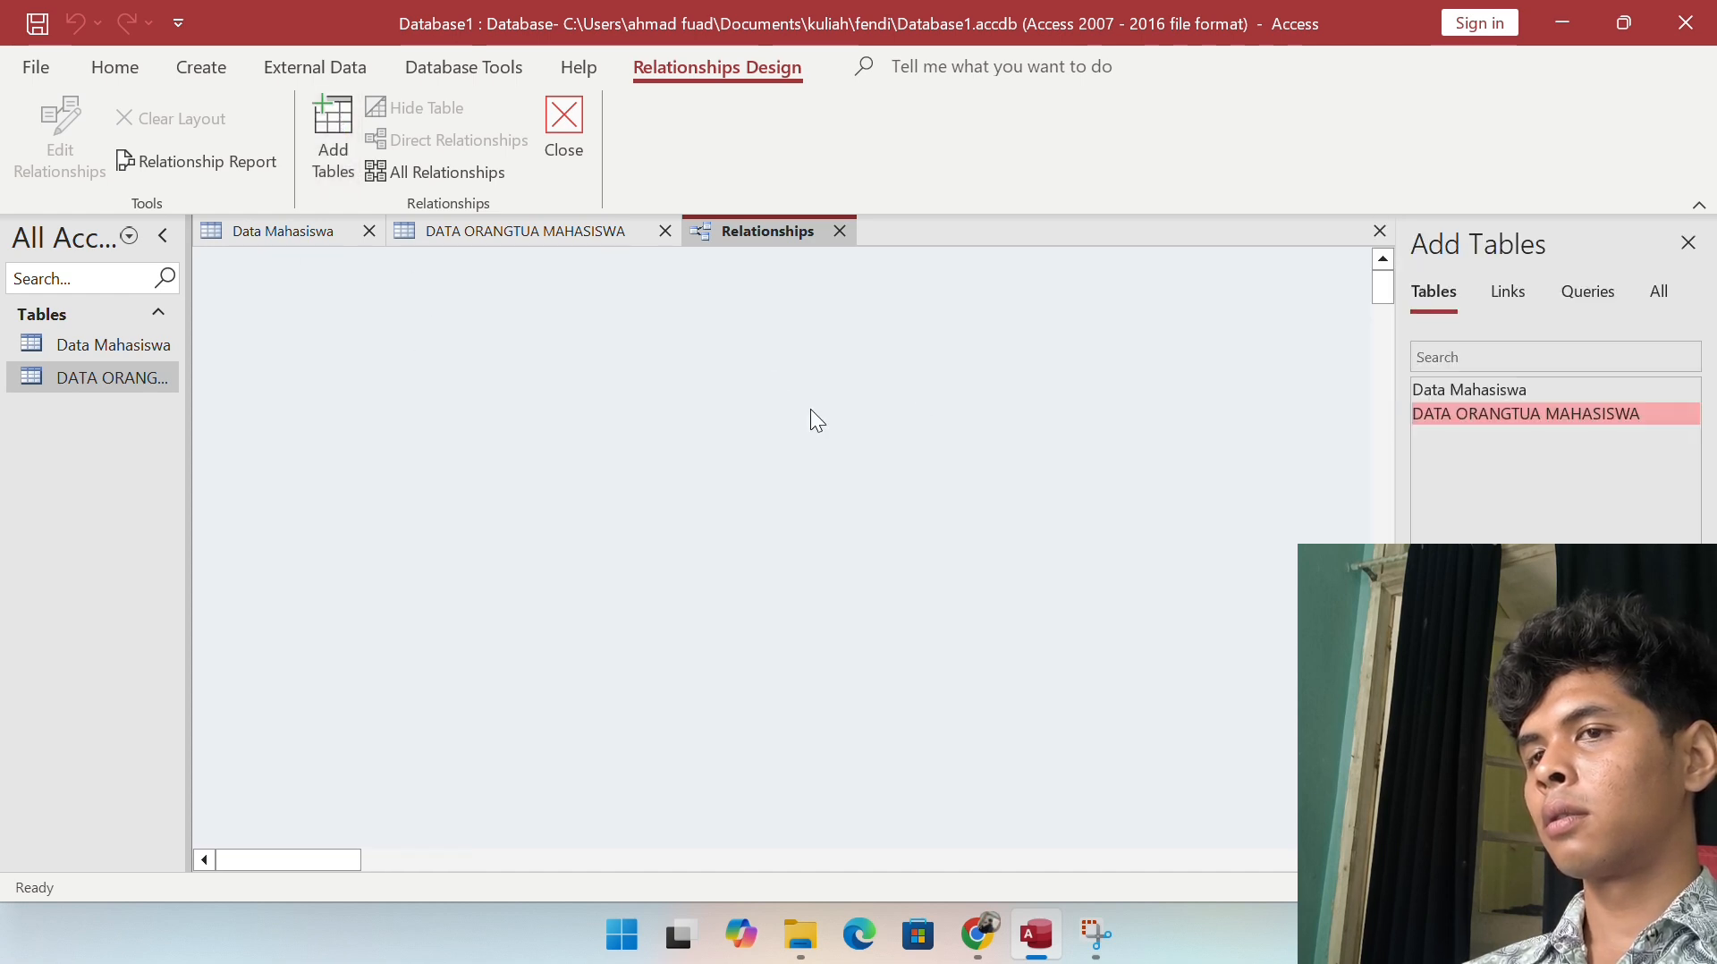
pyautogui.click(1488, 389)
pyautogui.moveTo(1500, 388); pyautogui.dragTo(818, 353)
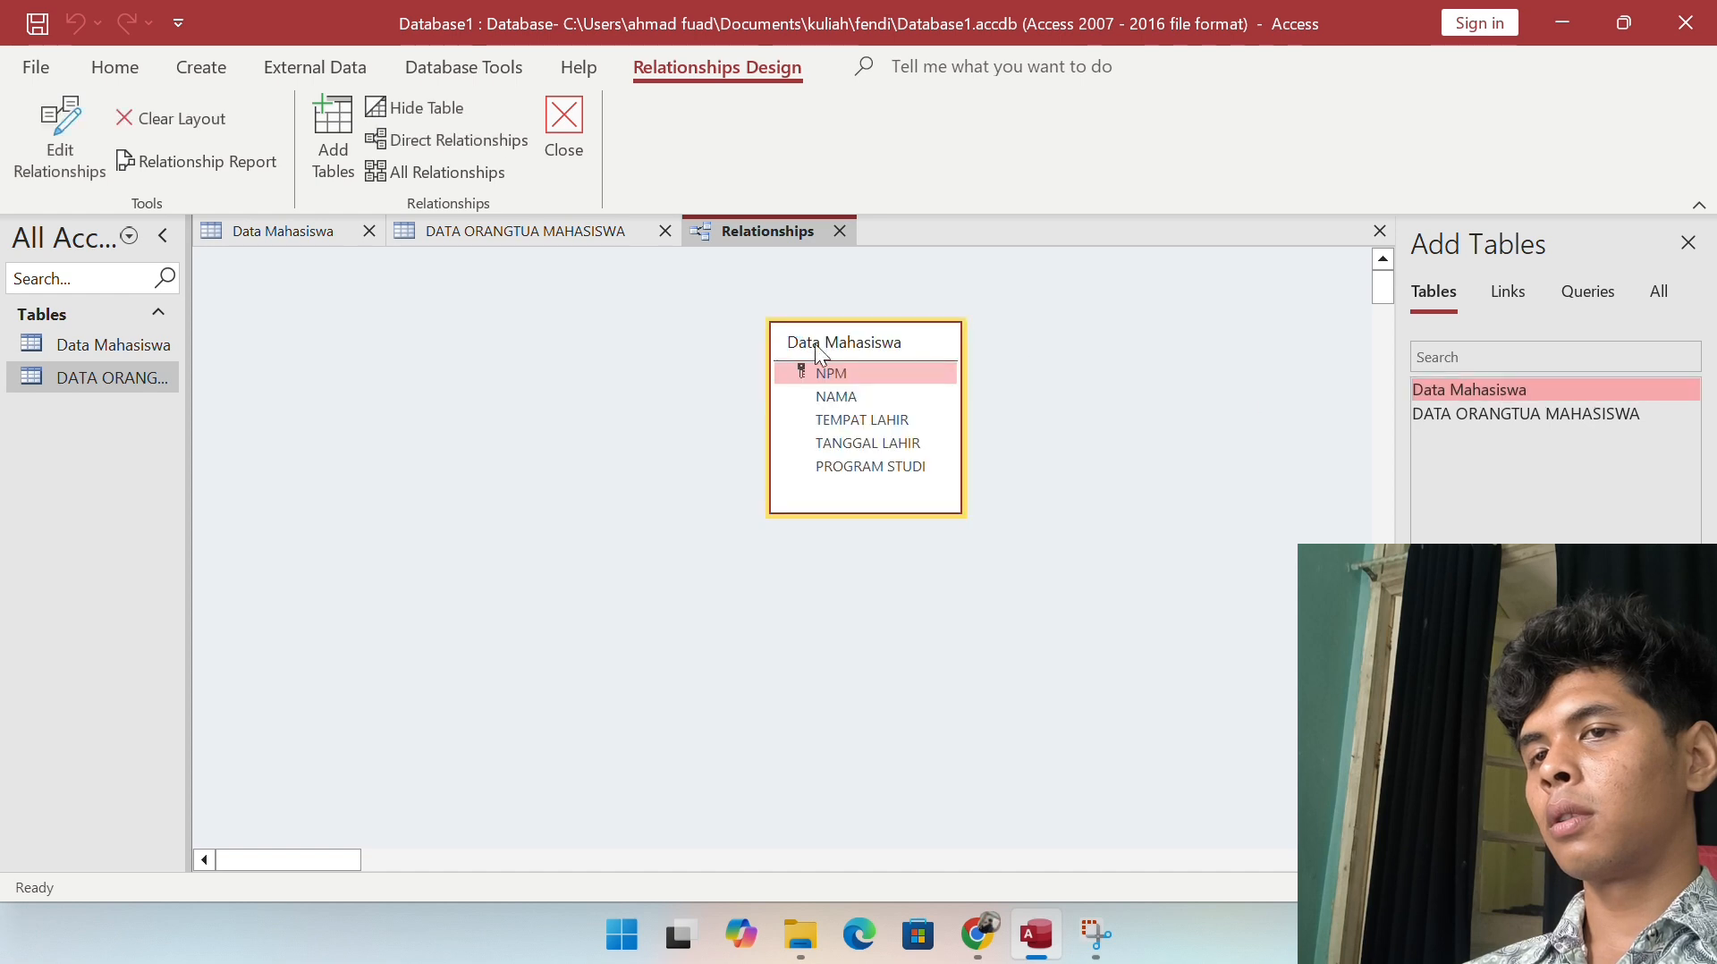
pyautogui.moveTo(1482, 412); pyautogui.dragTo(427, 363)
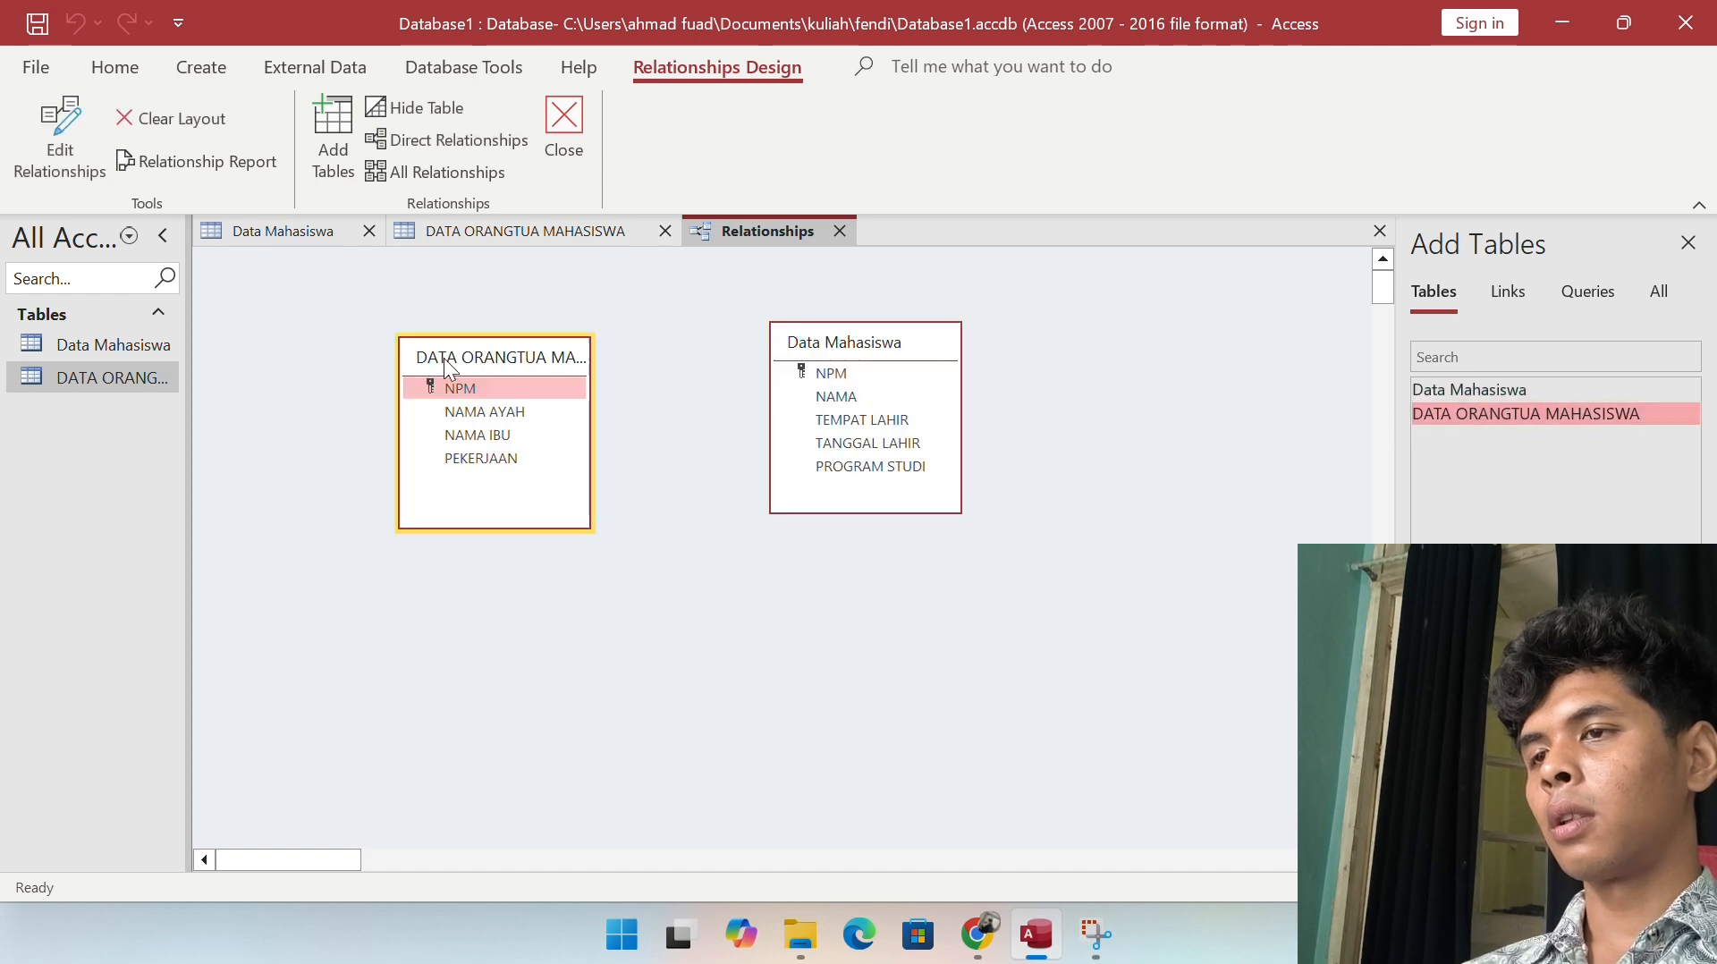
# Step: Create a relationship joining NPM in Data Mahasiswa to NPM in DATA ORANGTUA MAHASISWA
pyautogui.click(836, 374)
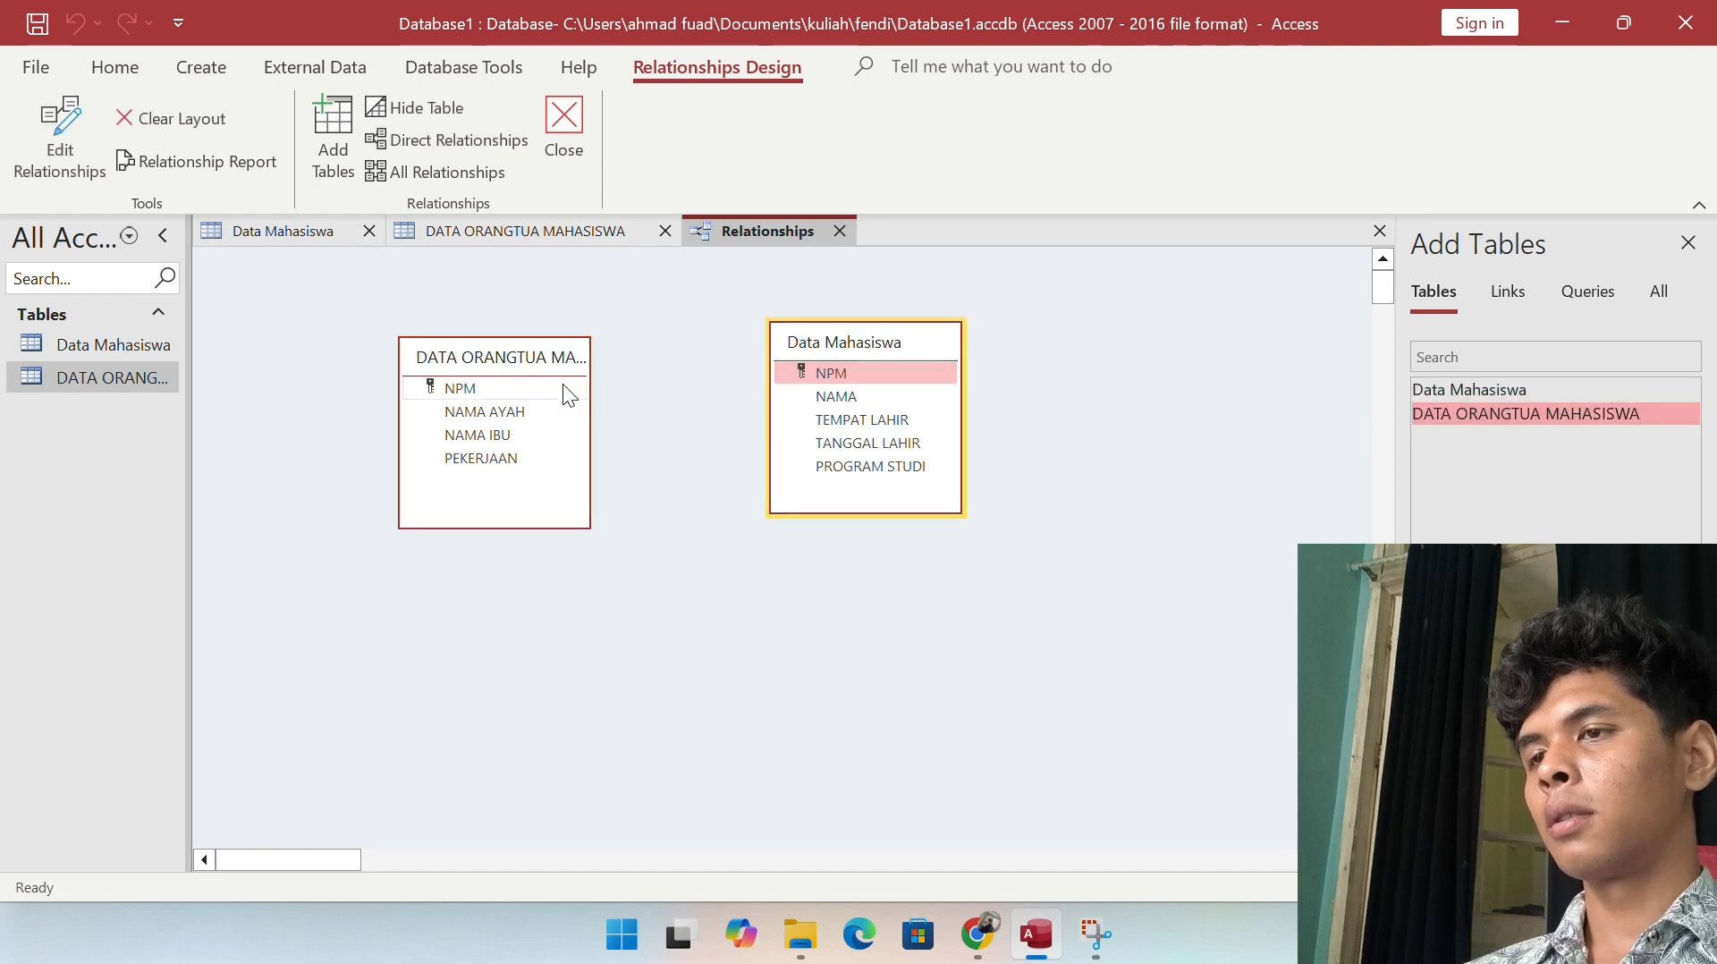
pyautogui.click(510, 385)
pyautogui.click(808, 373)
pyautogui.rightClick(809, 373)
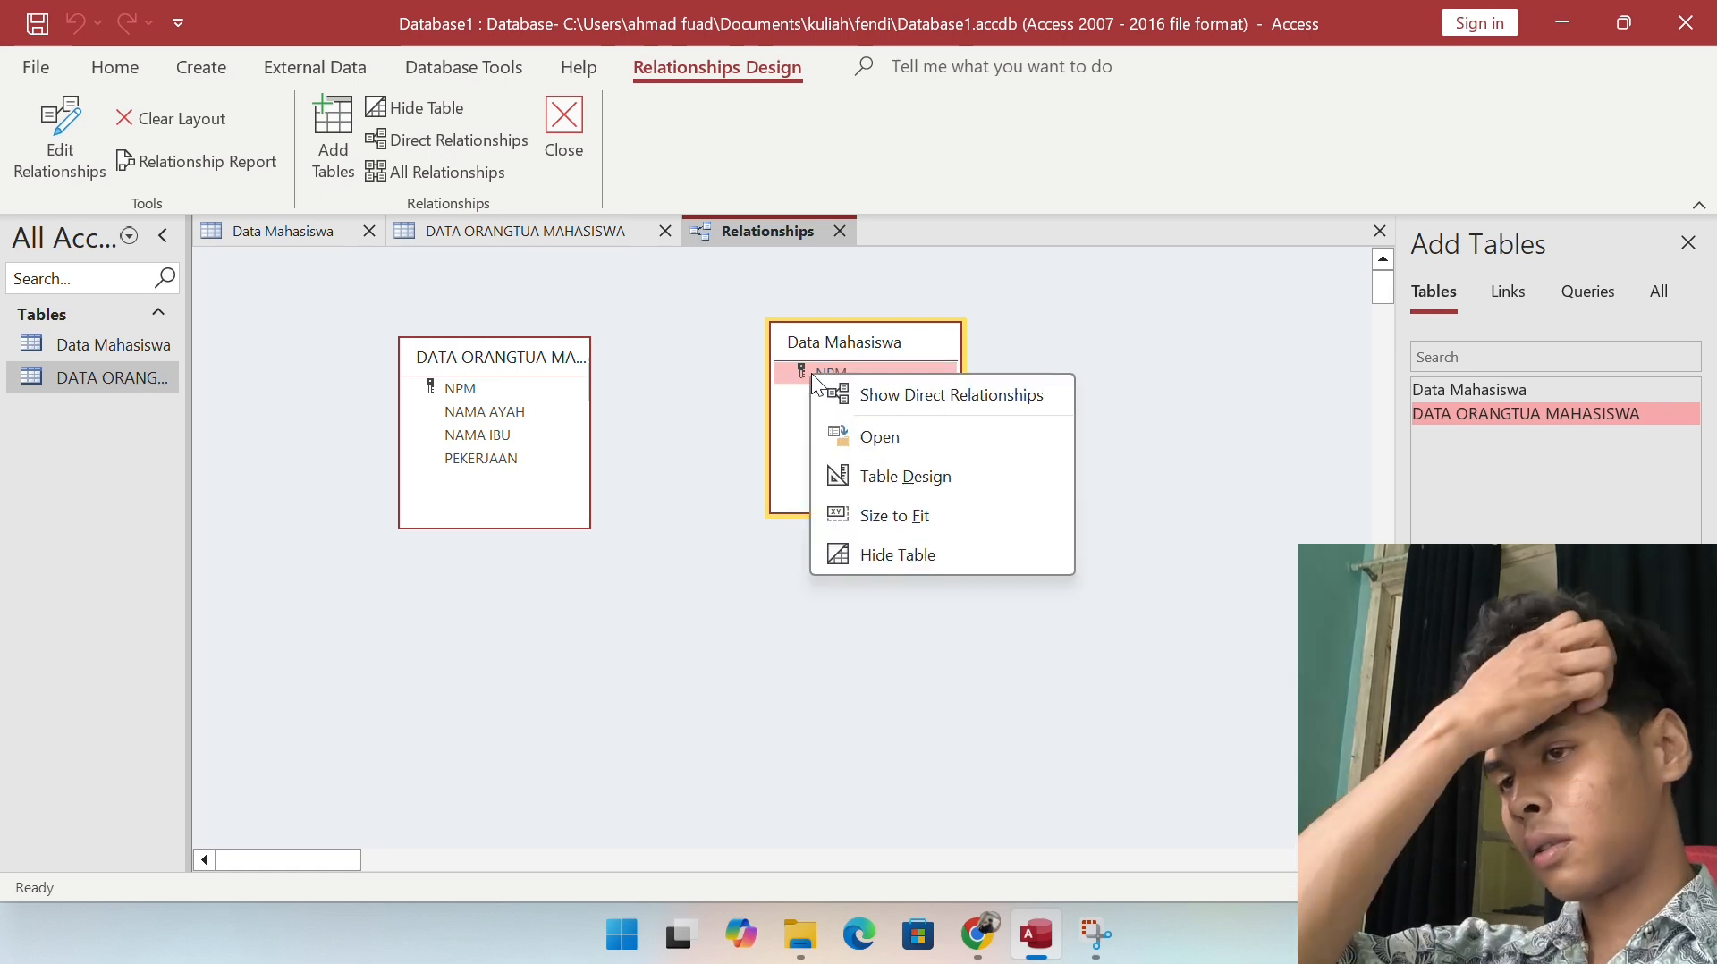
pyautogui.moveTo(812, 372); pyautogui.dragTo(475, 390)
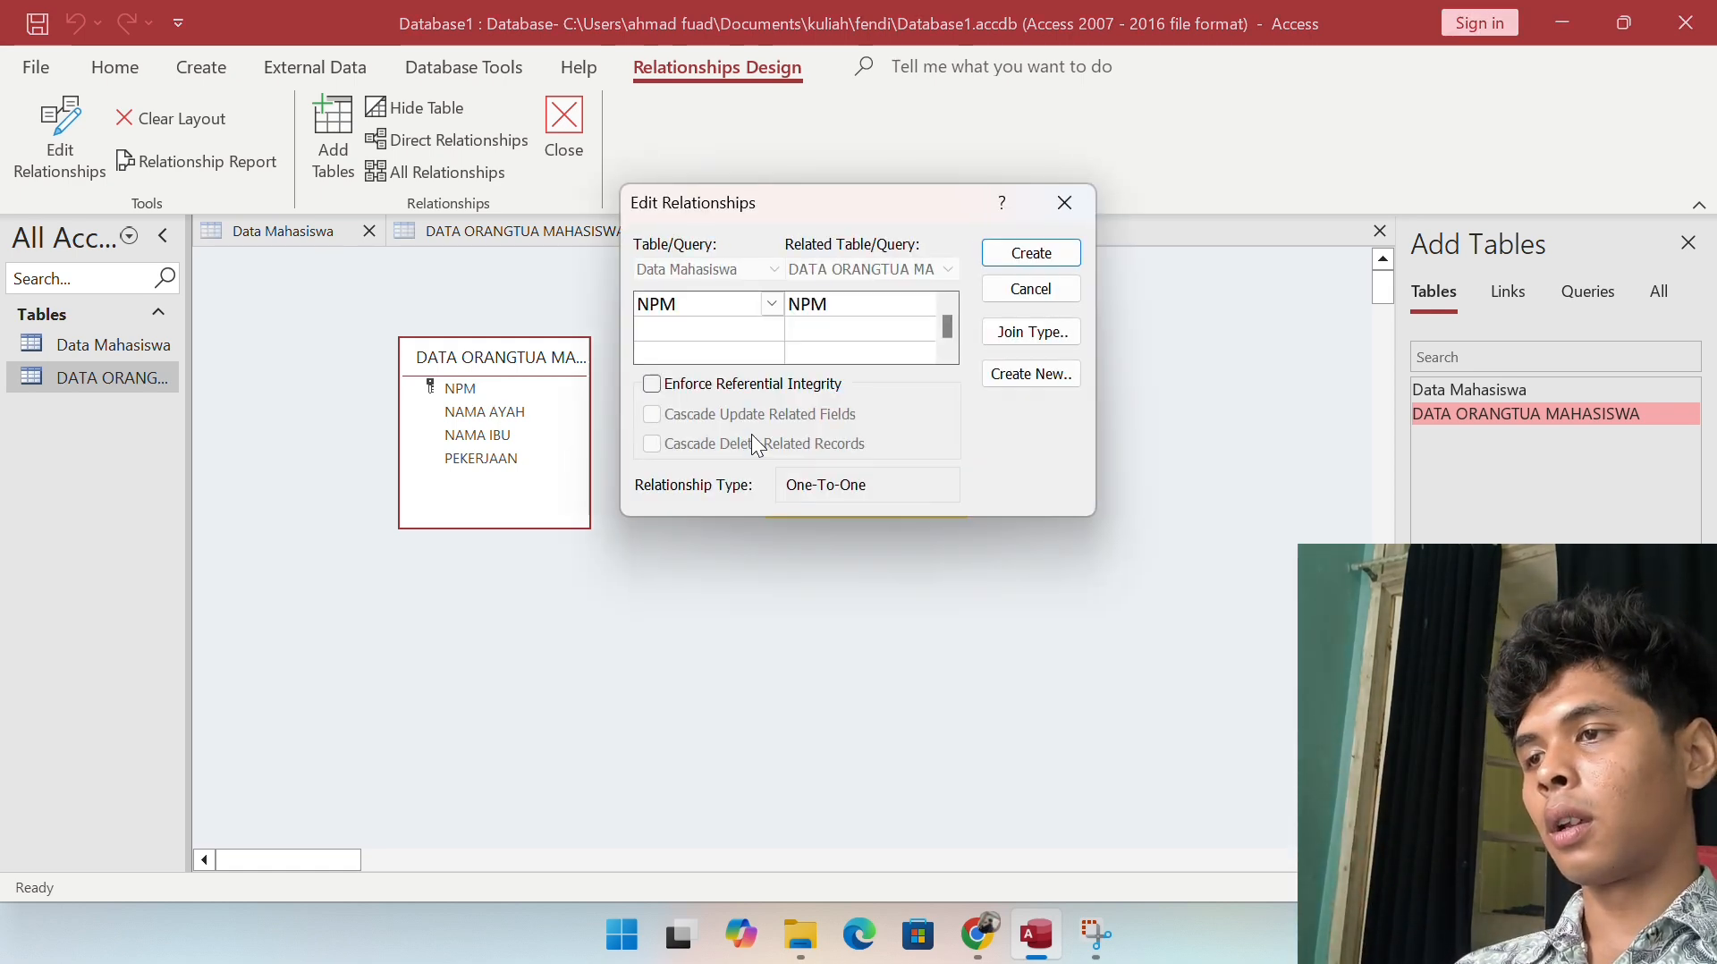
pyautogui.click(1043, 263)
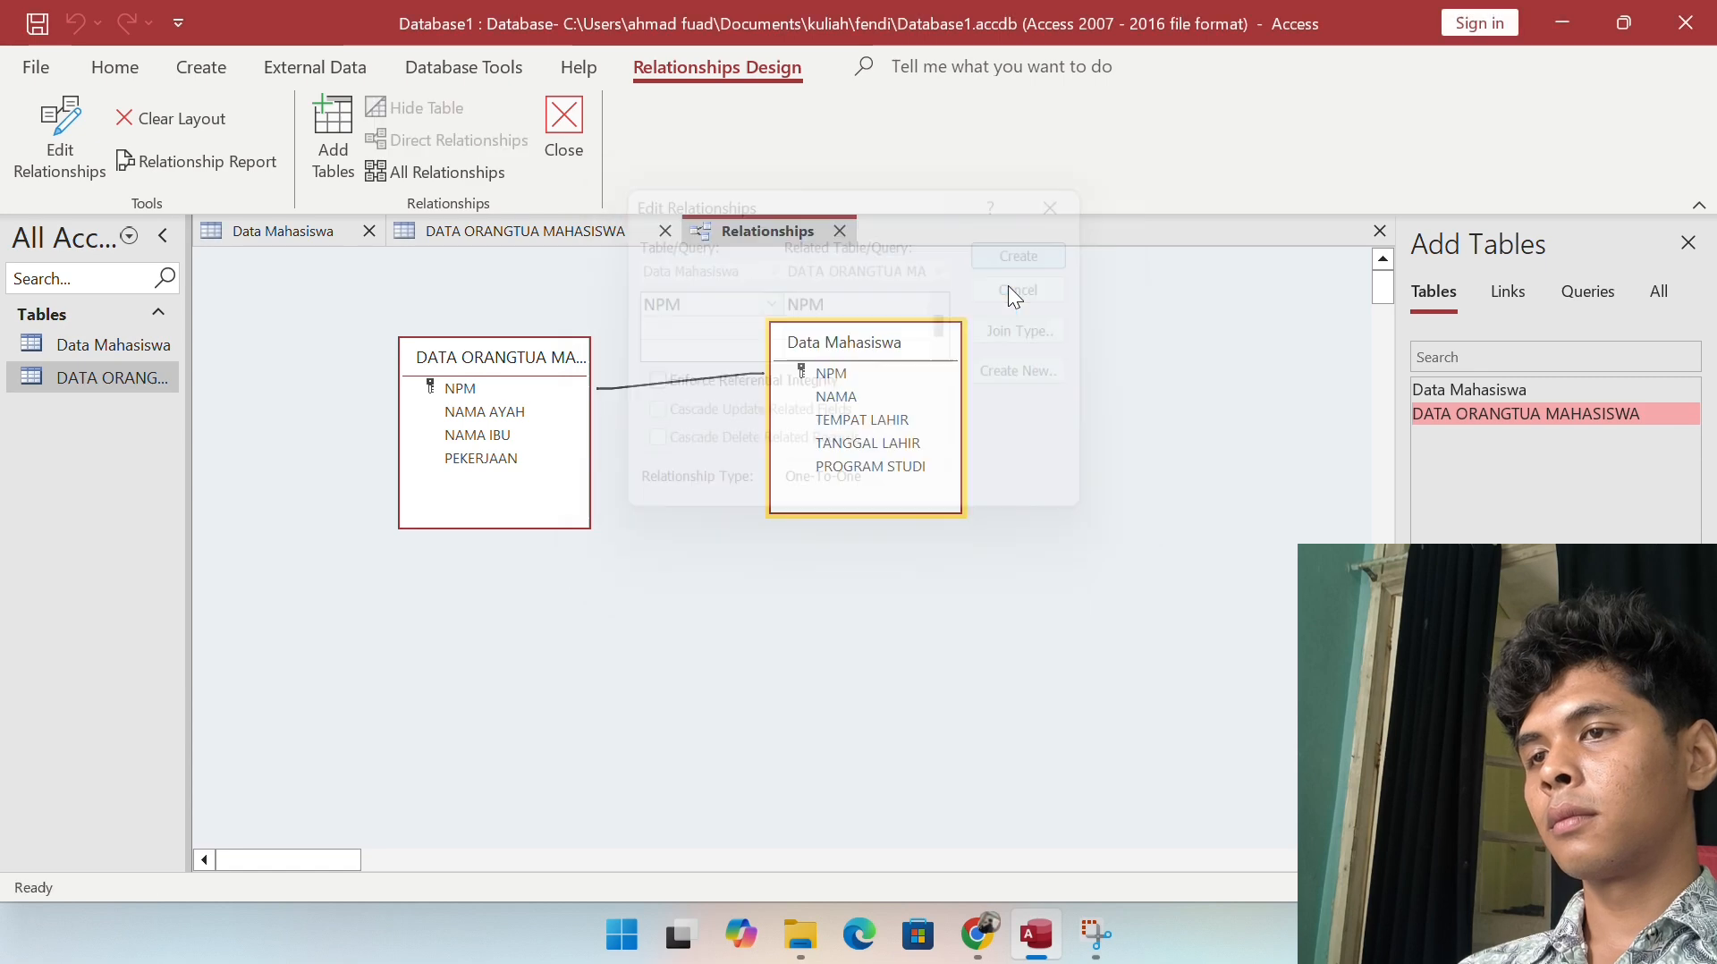
# Step: Arrange the two table boxes side by side in the upper left of the canvas
pyautogui.moveTo(832, 345); pyautogui.dragTo(333, 375)
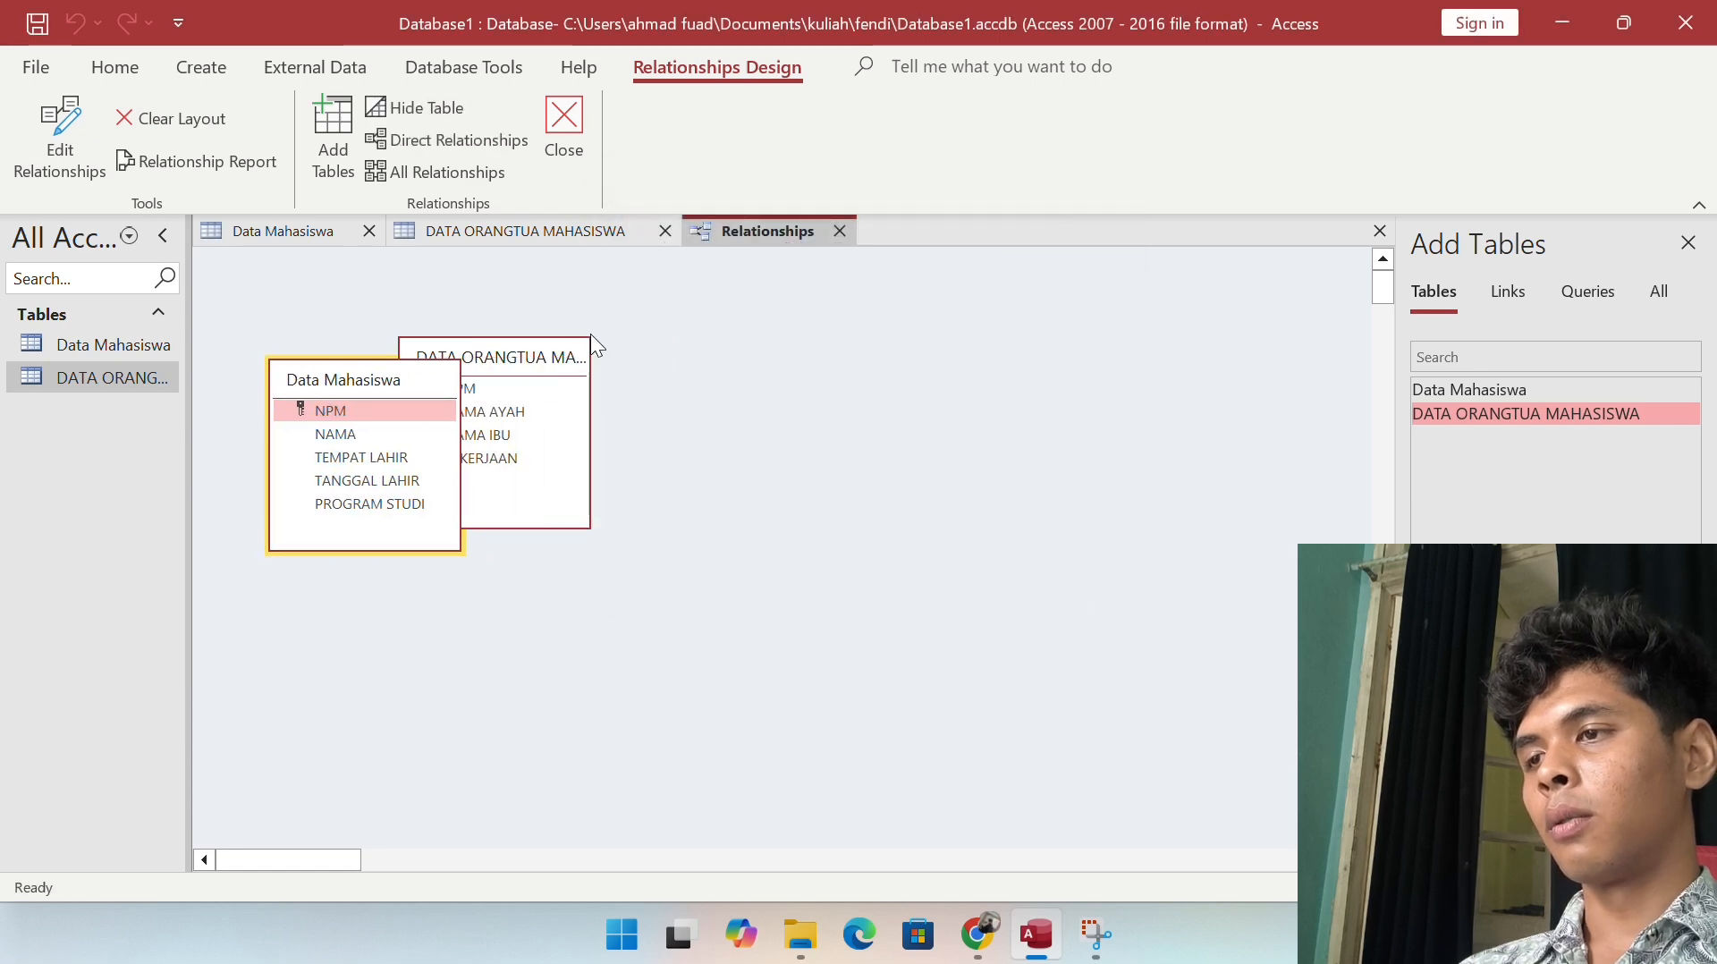
pyautogui.moveTo(523, 370); pyautogui.dragTo(625, 382)
pyautogui.moveTo(365, 376); pyautogui.dragTo(337, 322)
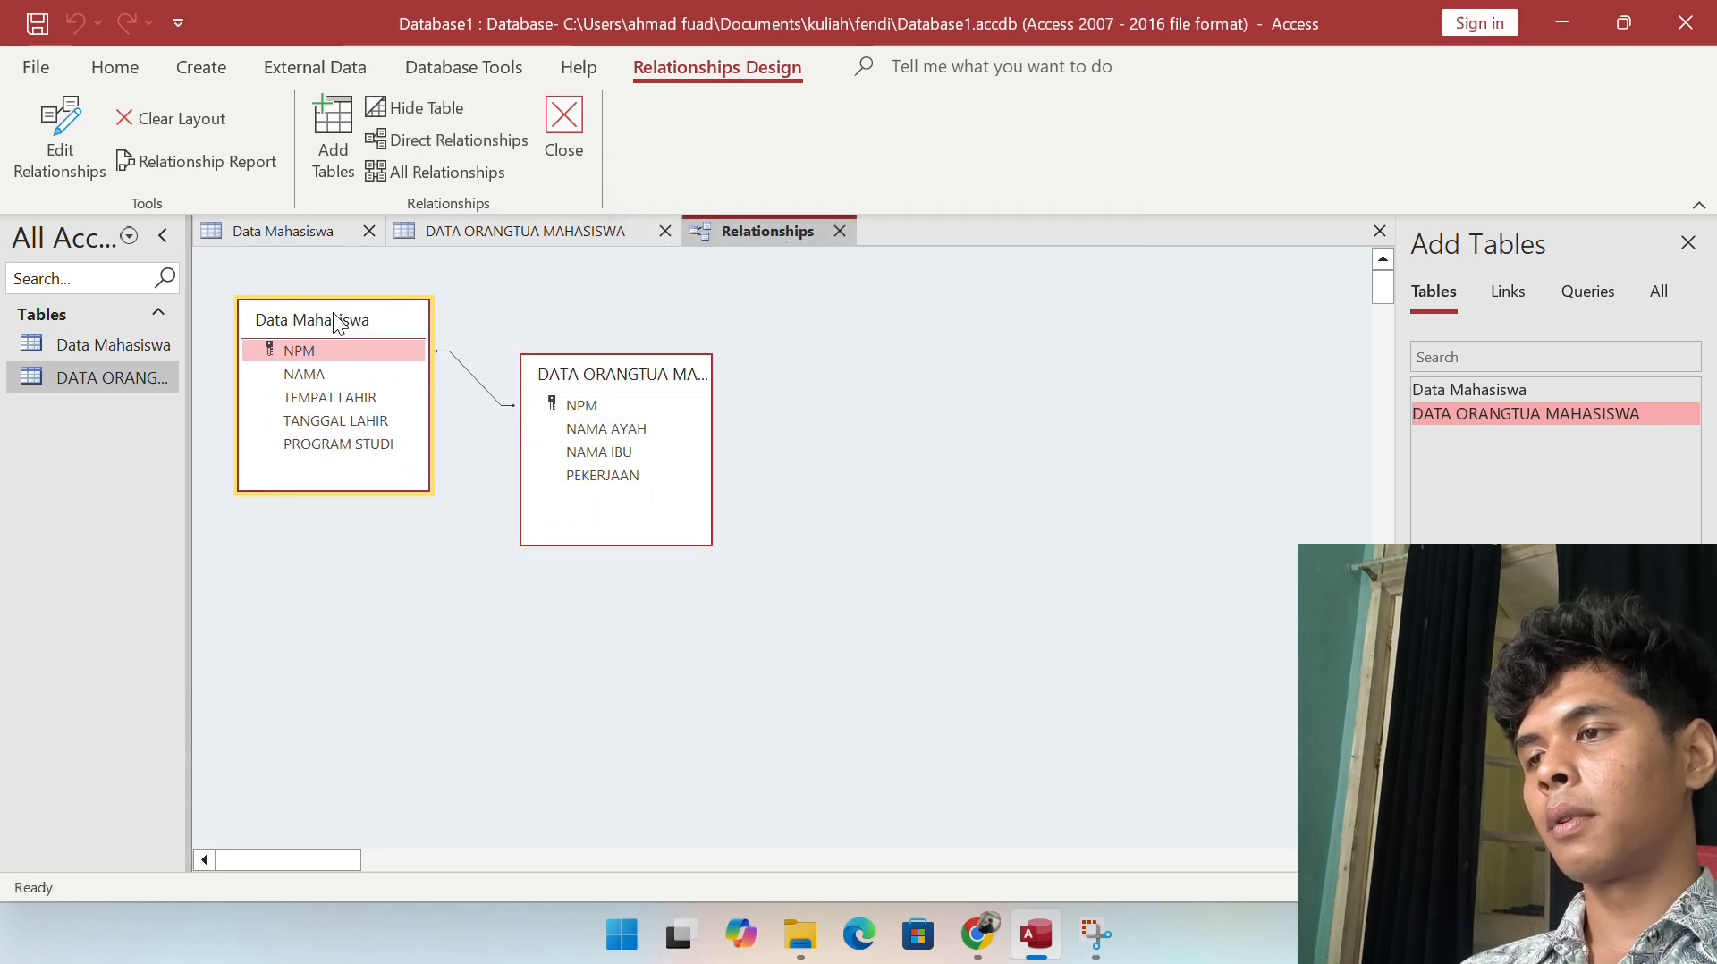
pyautogui.moveTo(582, 376); pyautogui.dragTo(565, 329)
pyautogui.click(389, 593)
# Step: Return to the database window and show the Create ribbon commands
pyautogui.scroll(5, 640, 180)
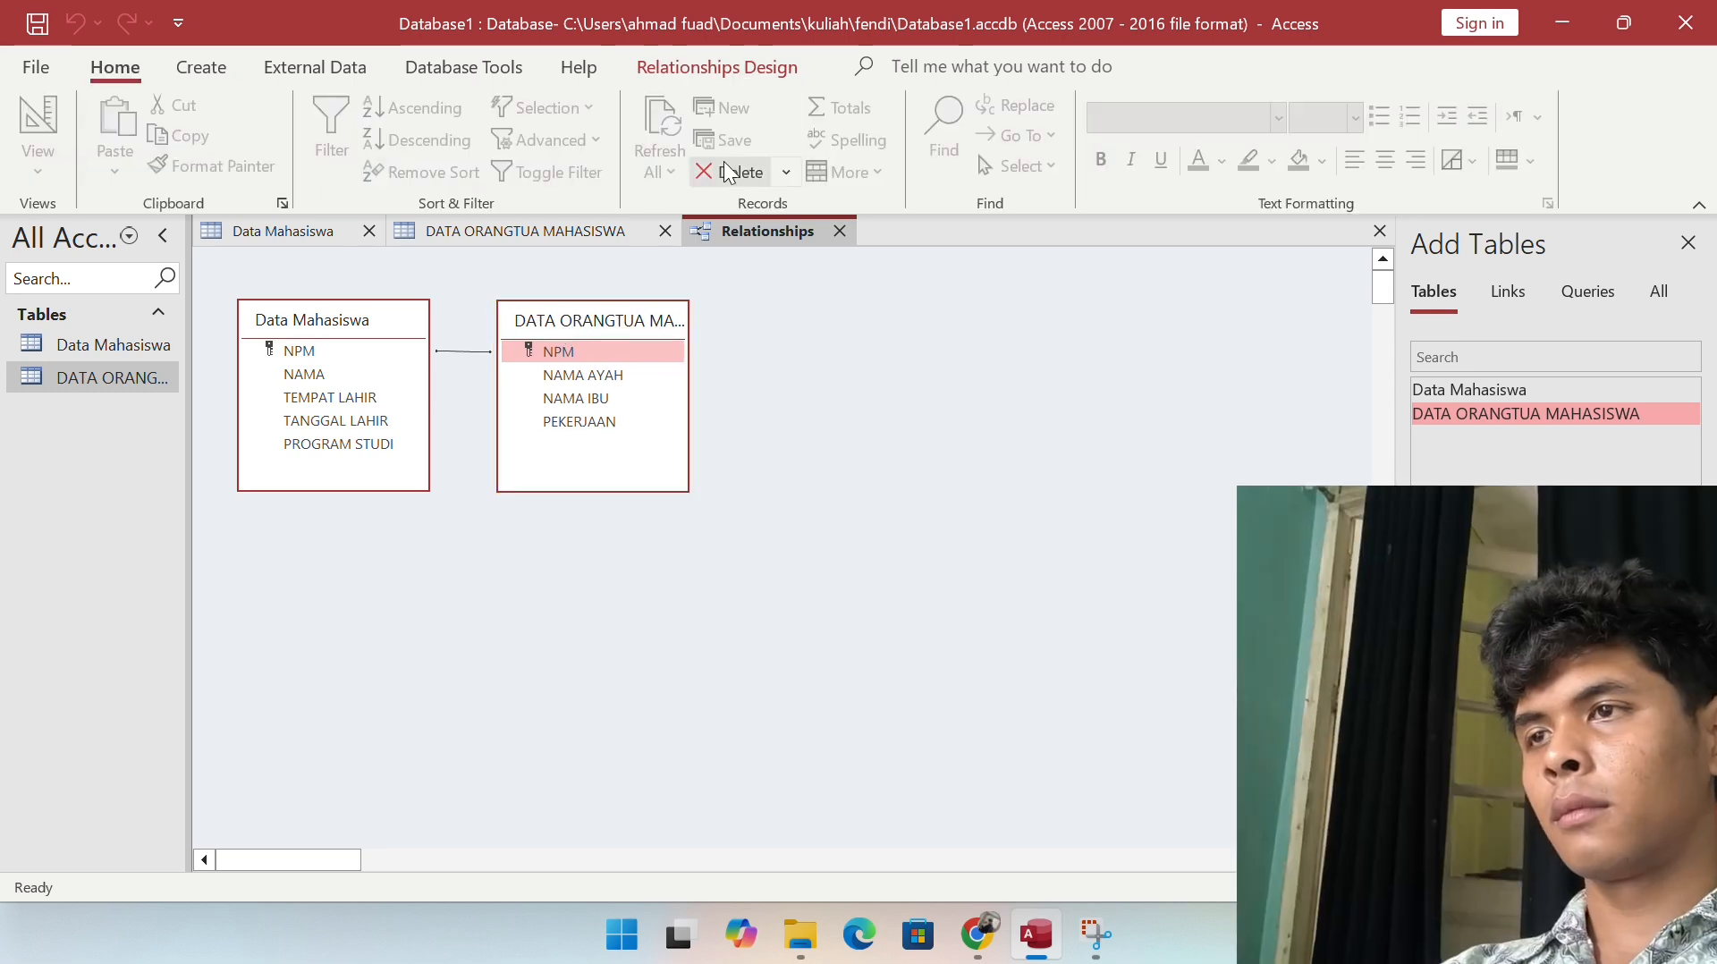
pyautogui.click(712, 43)
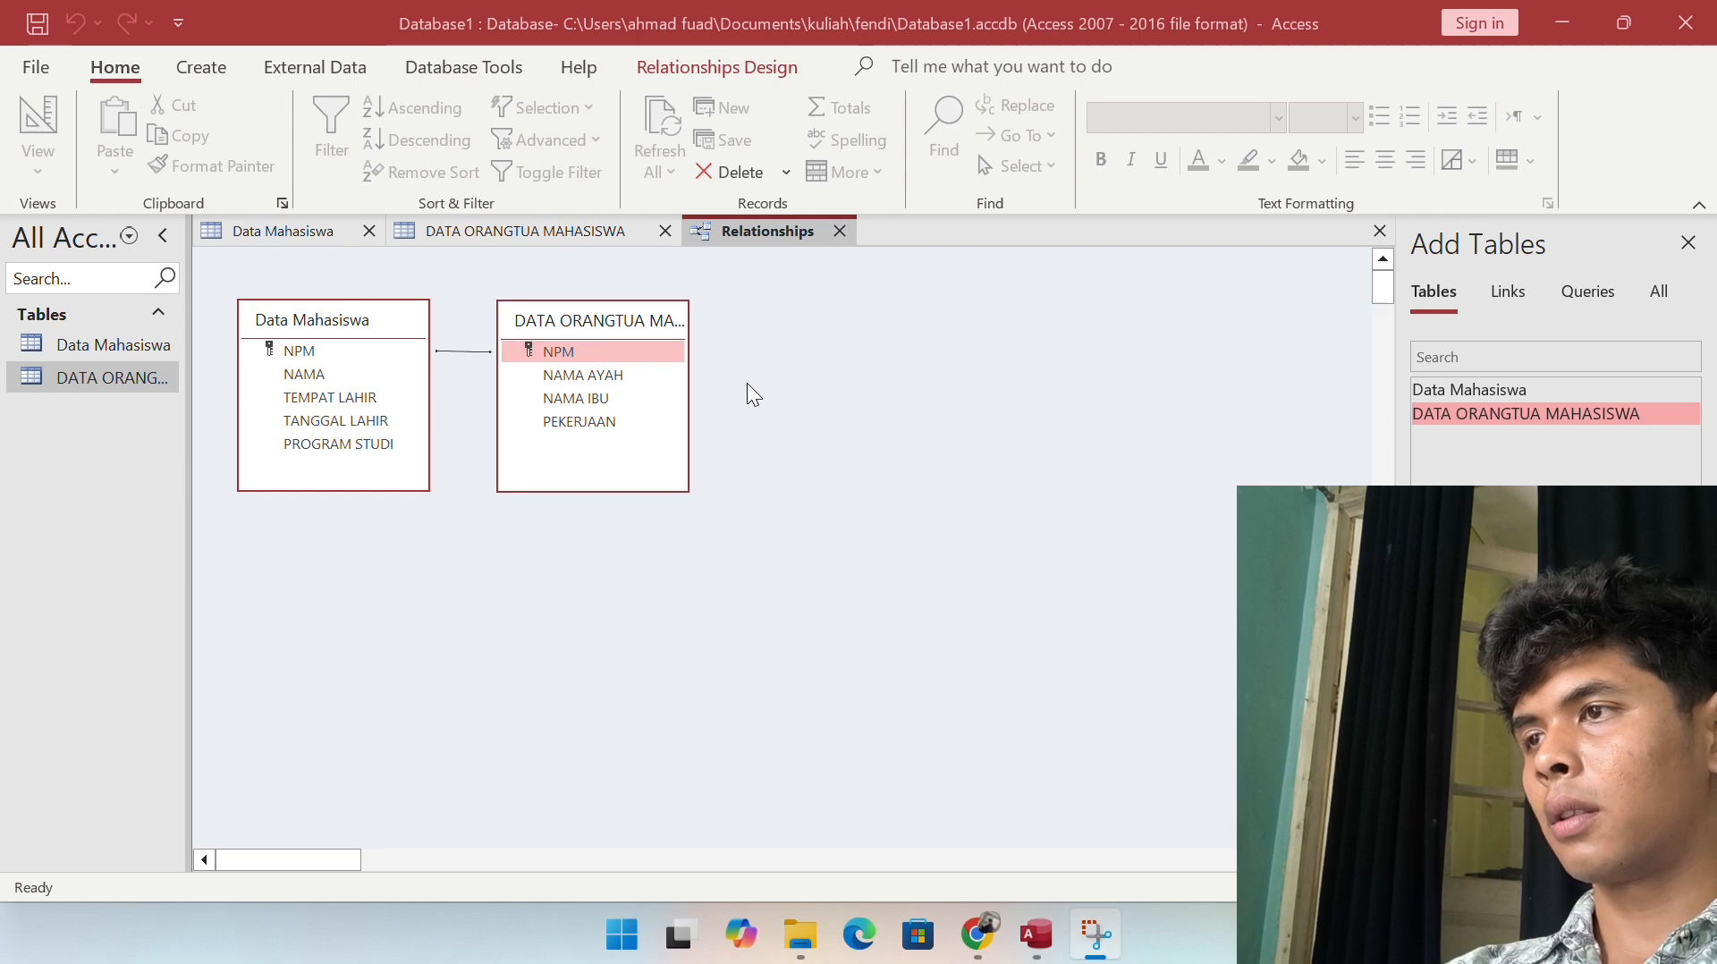
pyautogui.click(201, 62)
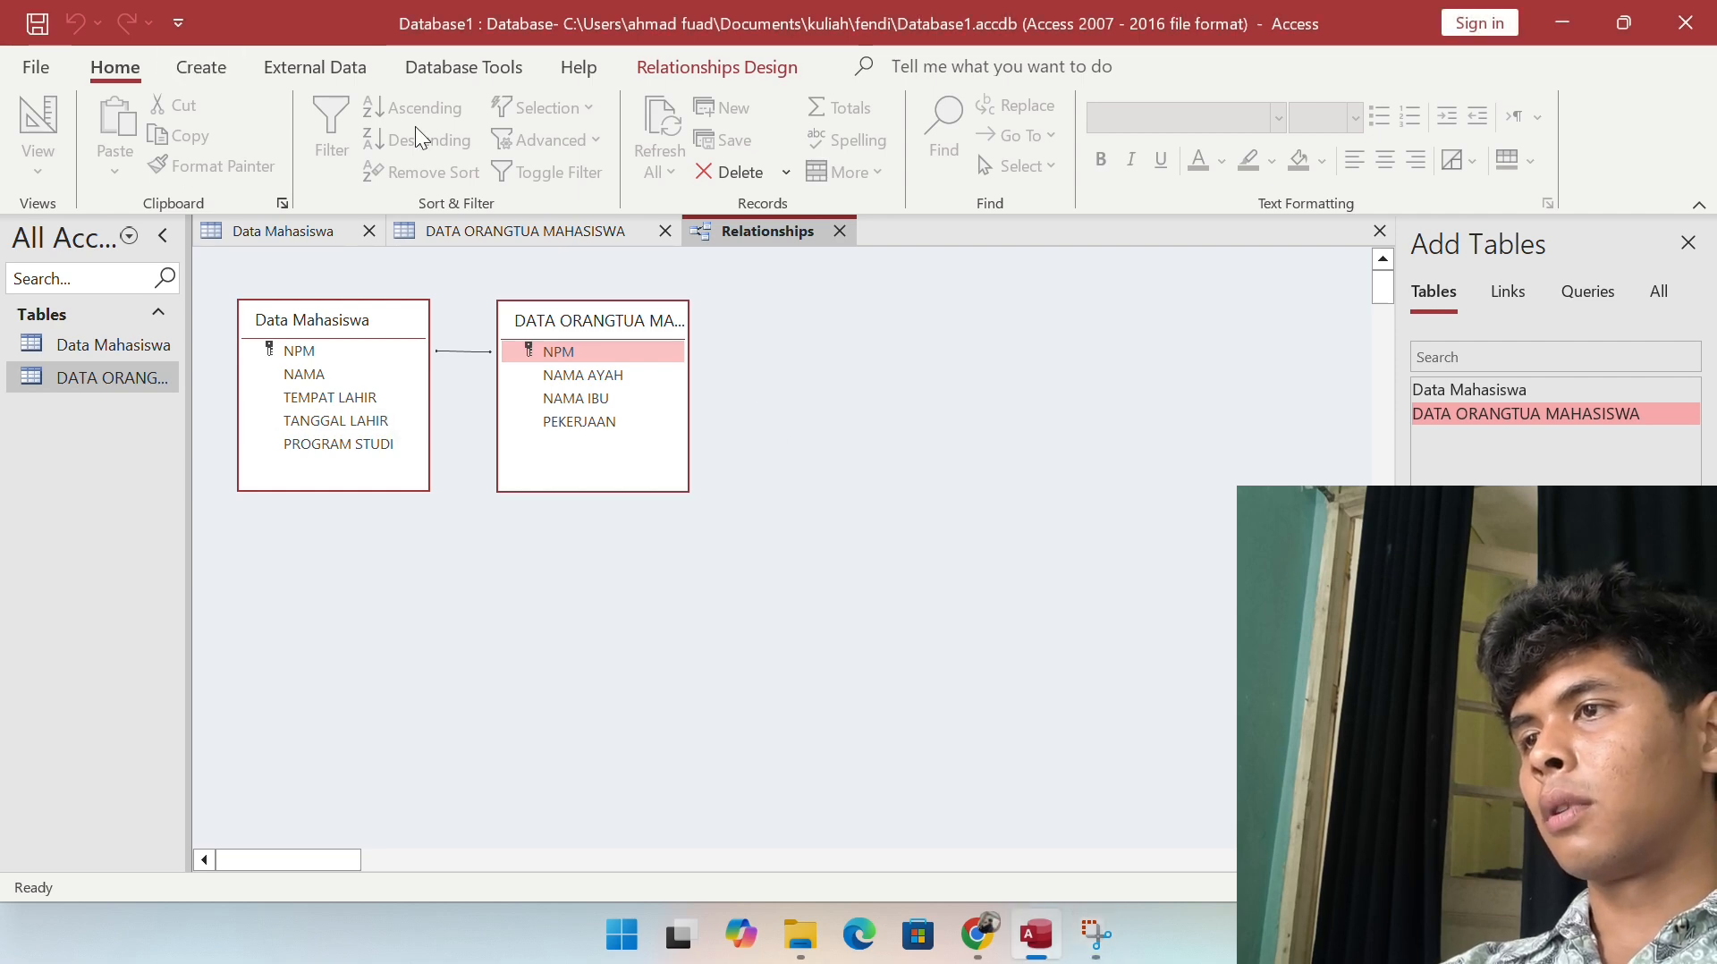
pyautogui.click(214, 69)
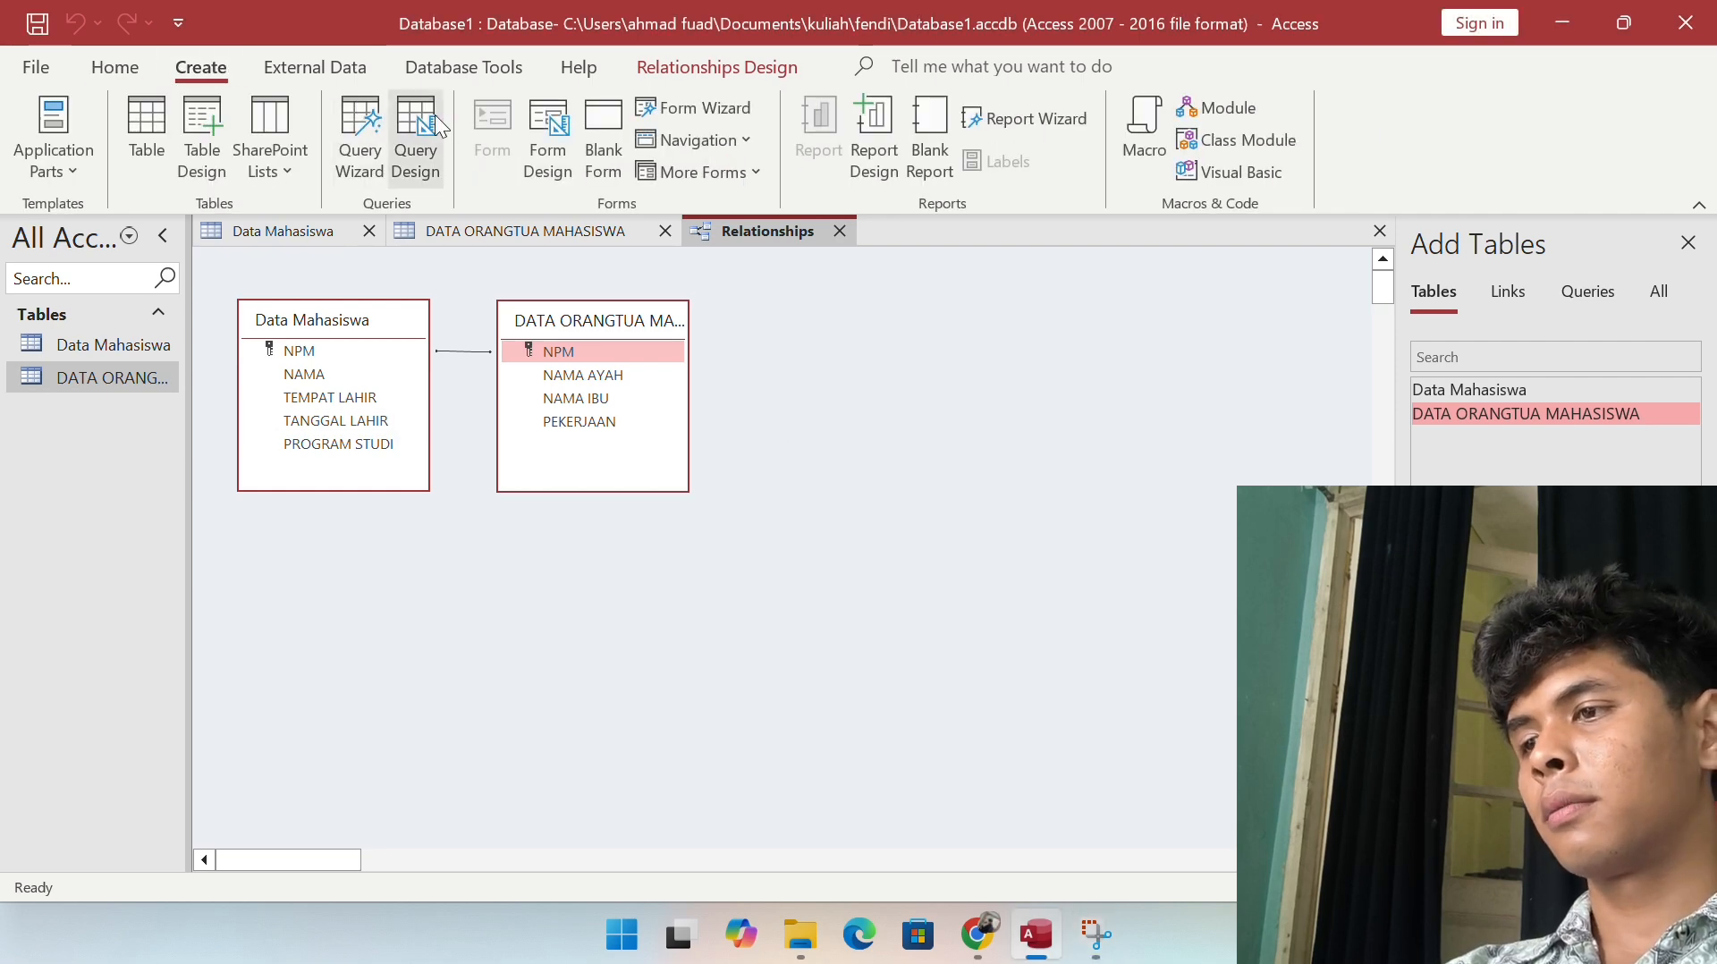
# Step: Design a query on Data Mahasiswa with NPM, NAMA and PROGRAM STUDI in columns 1–3
pyautogui.click(433, 152)
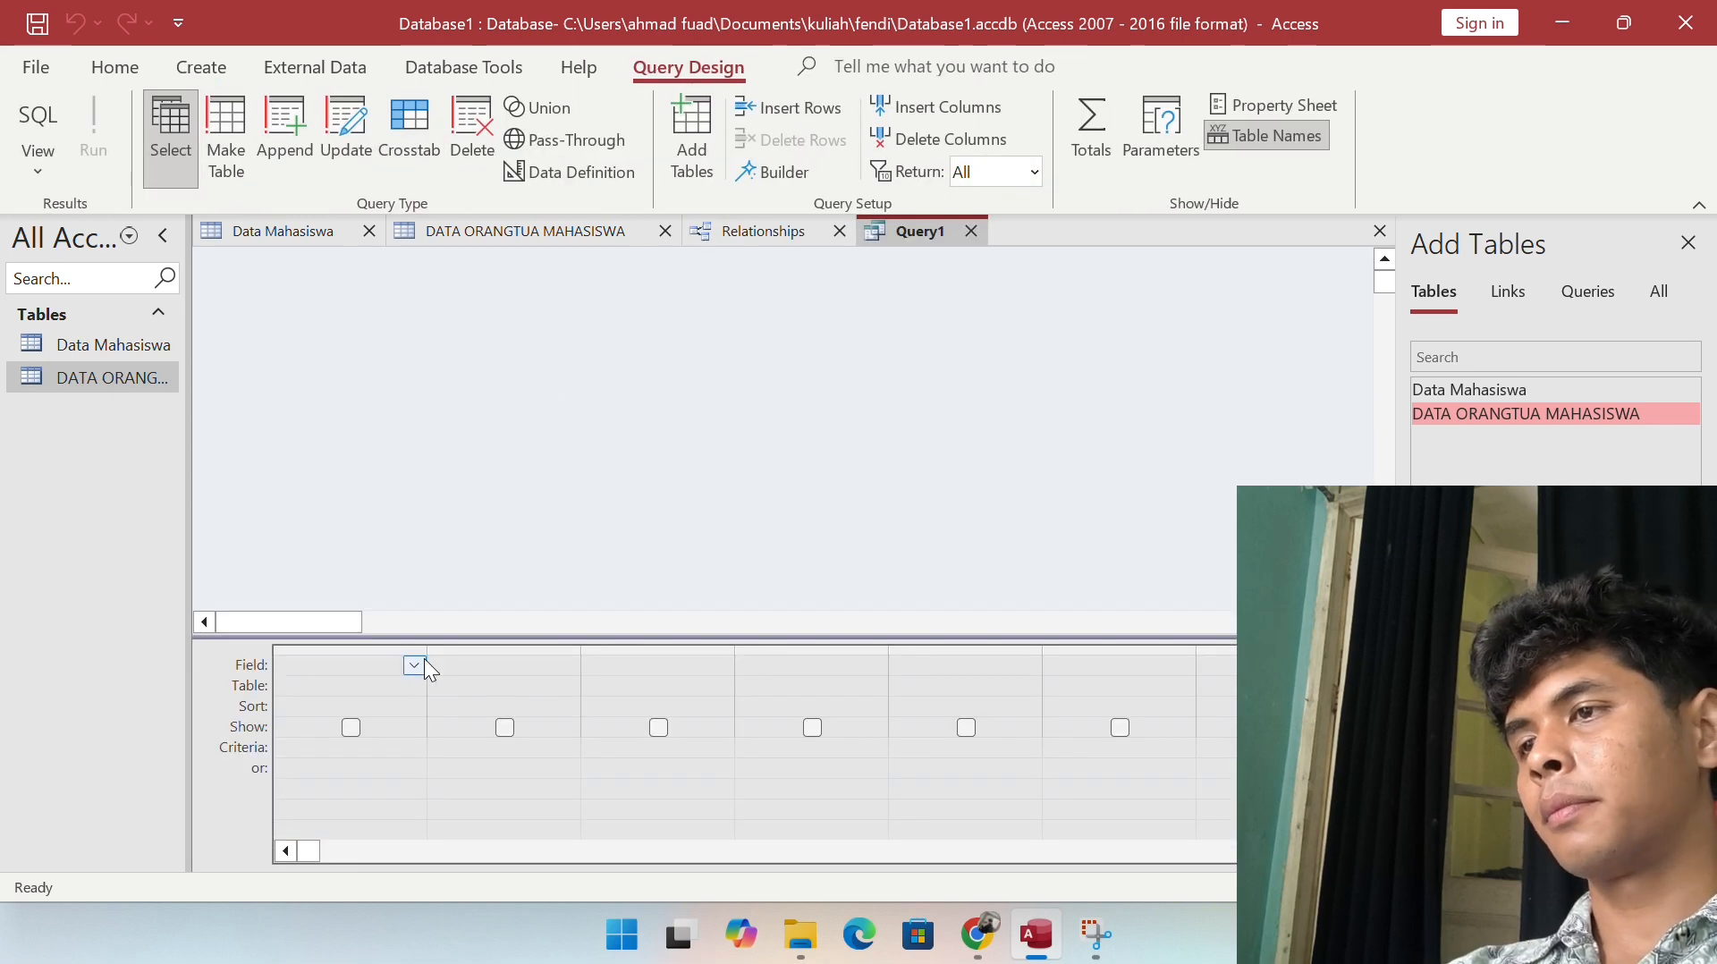
pyautogui.moveTo(1527, 390); pyautogui.dragTo(457, 327)
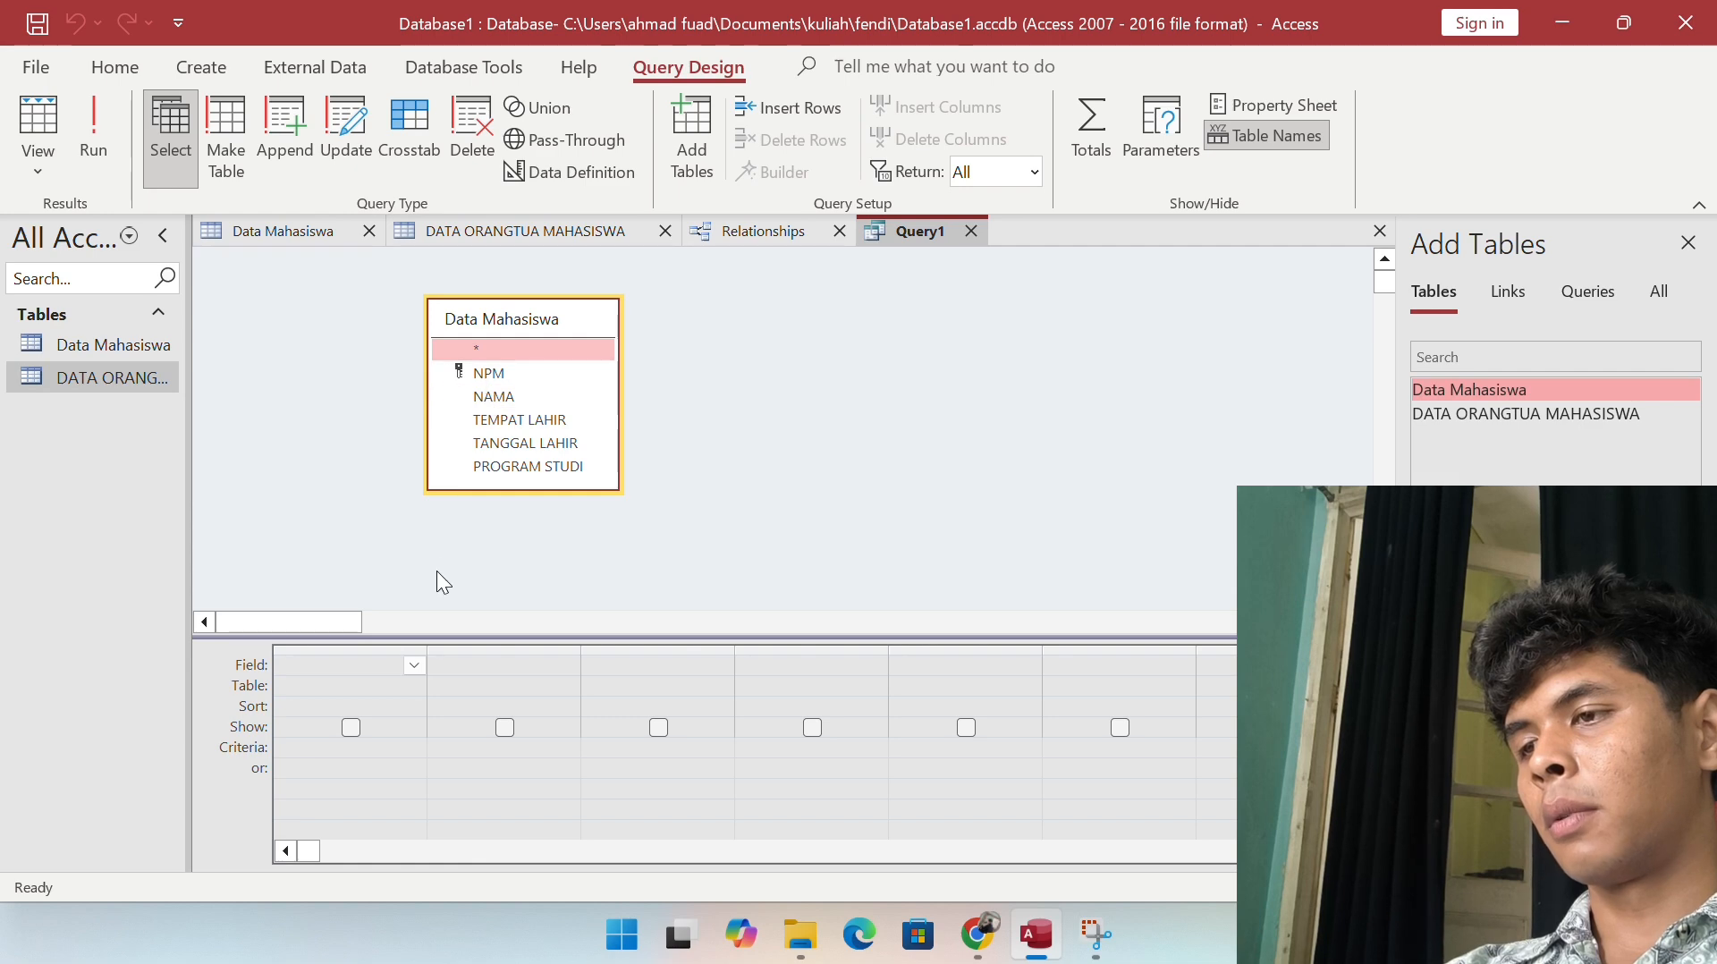
pyautogui.click(414, 665)
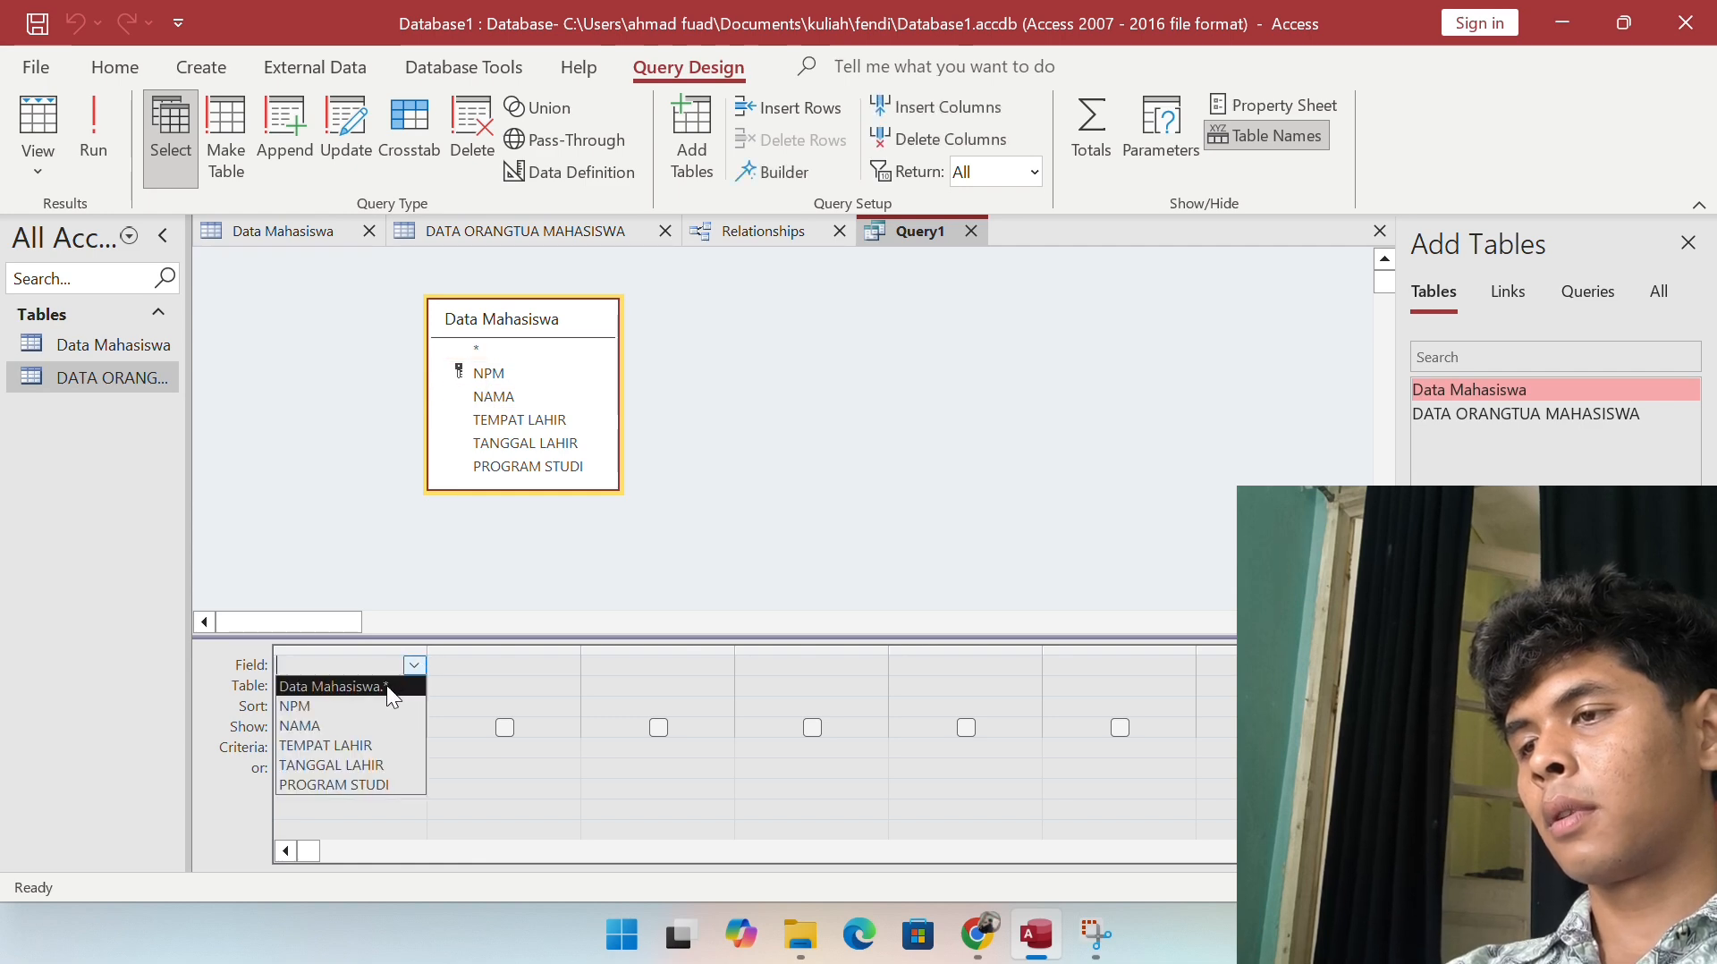
pyautogui.click(368, 706)
pyautogui.click(544, 665)
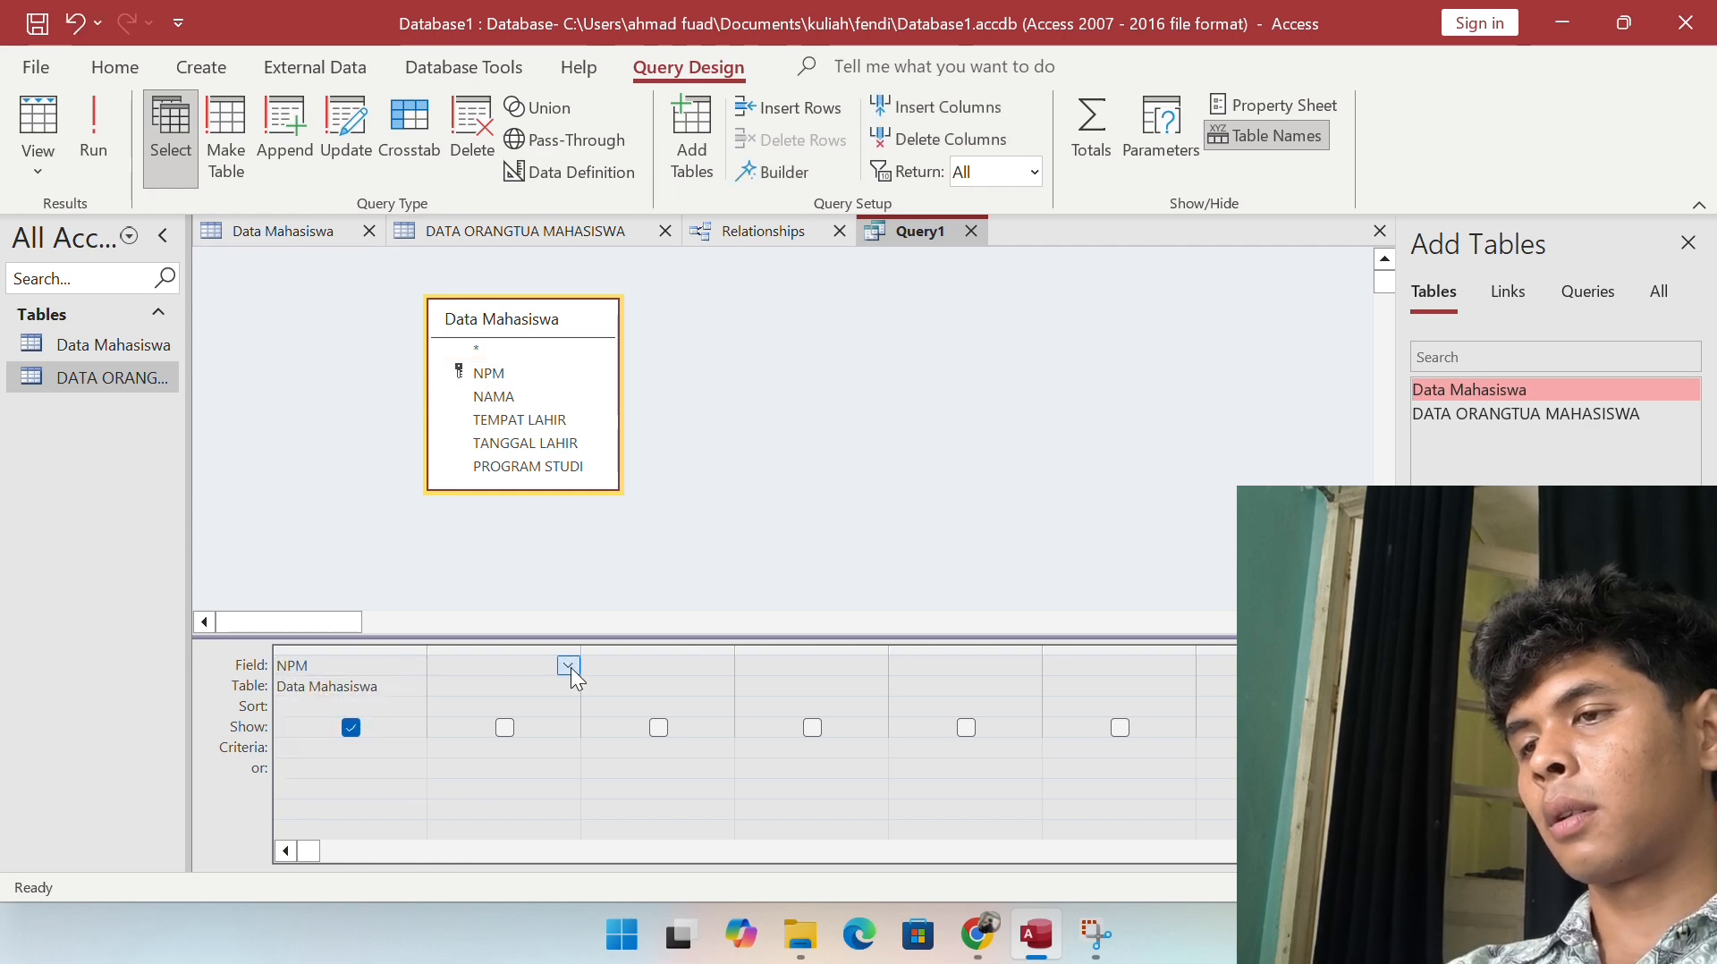
pyautogui.click(569, 667)
pyautogui.click(476, 720)
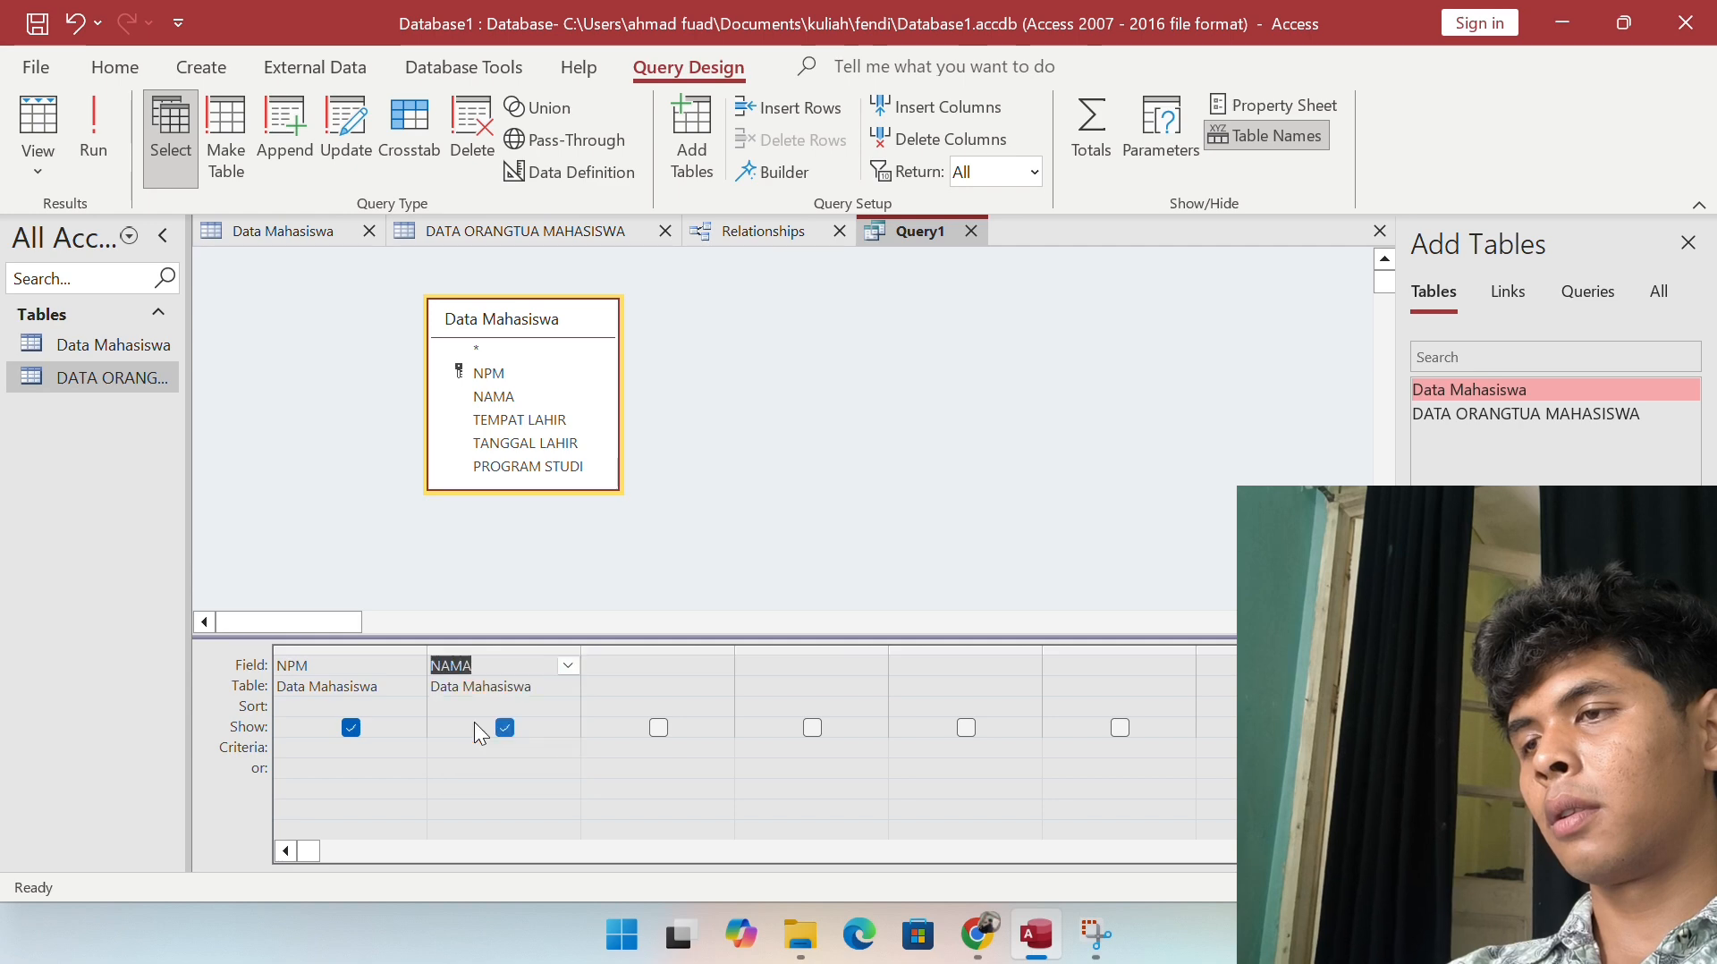
pyautogui.click(662, 665)
pyautogui.click(721, 665)
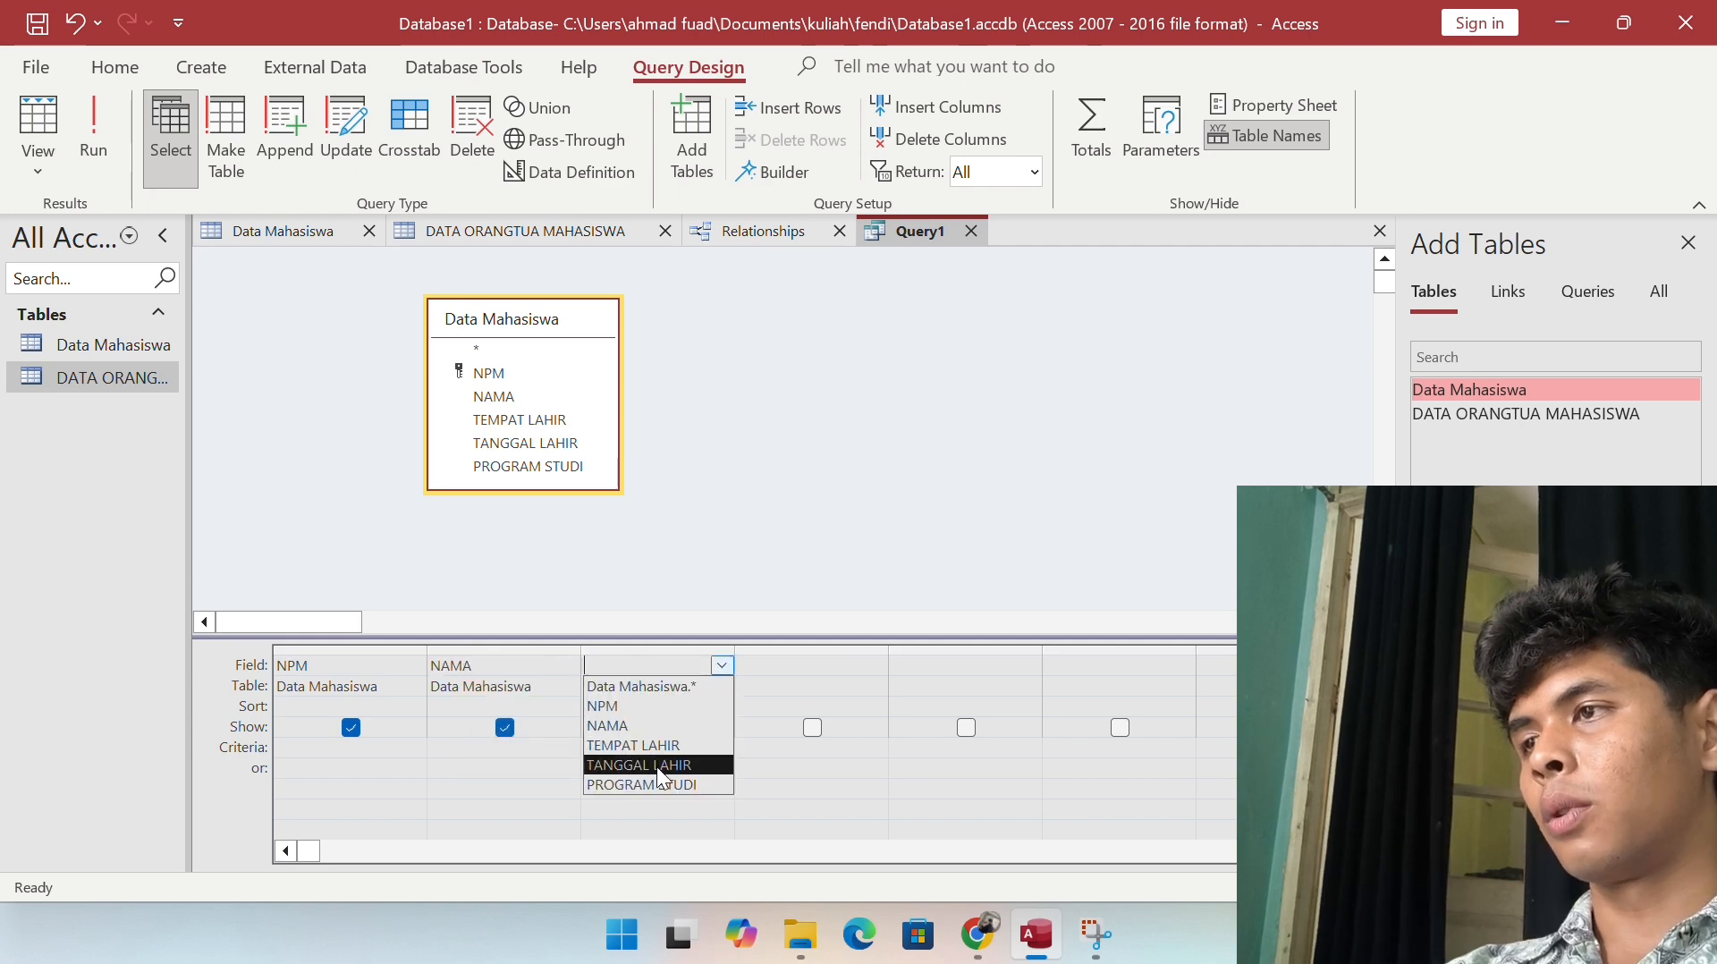
pyautogui.click(657, 780)
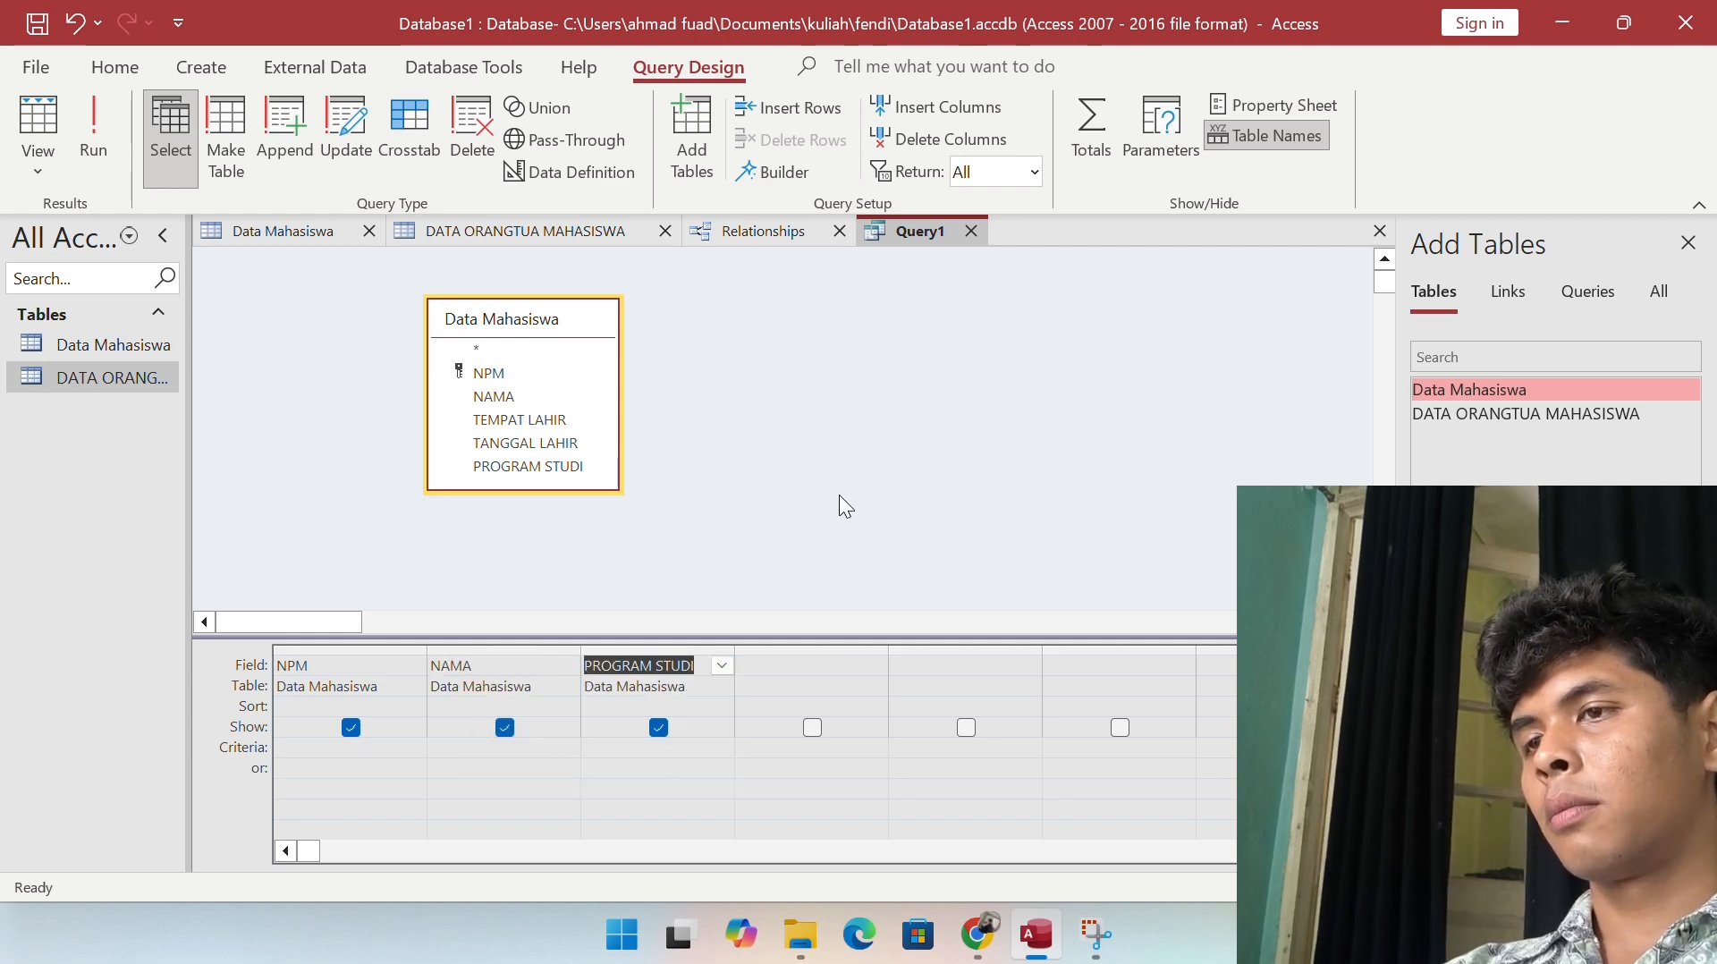
# Step: Save the query under the name 'DATA MAHASISWA DAN PROGRAM STUDI'
pyautogui.hotkey('ctrl', 's')
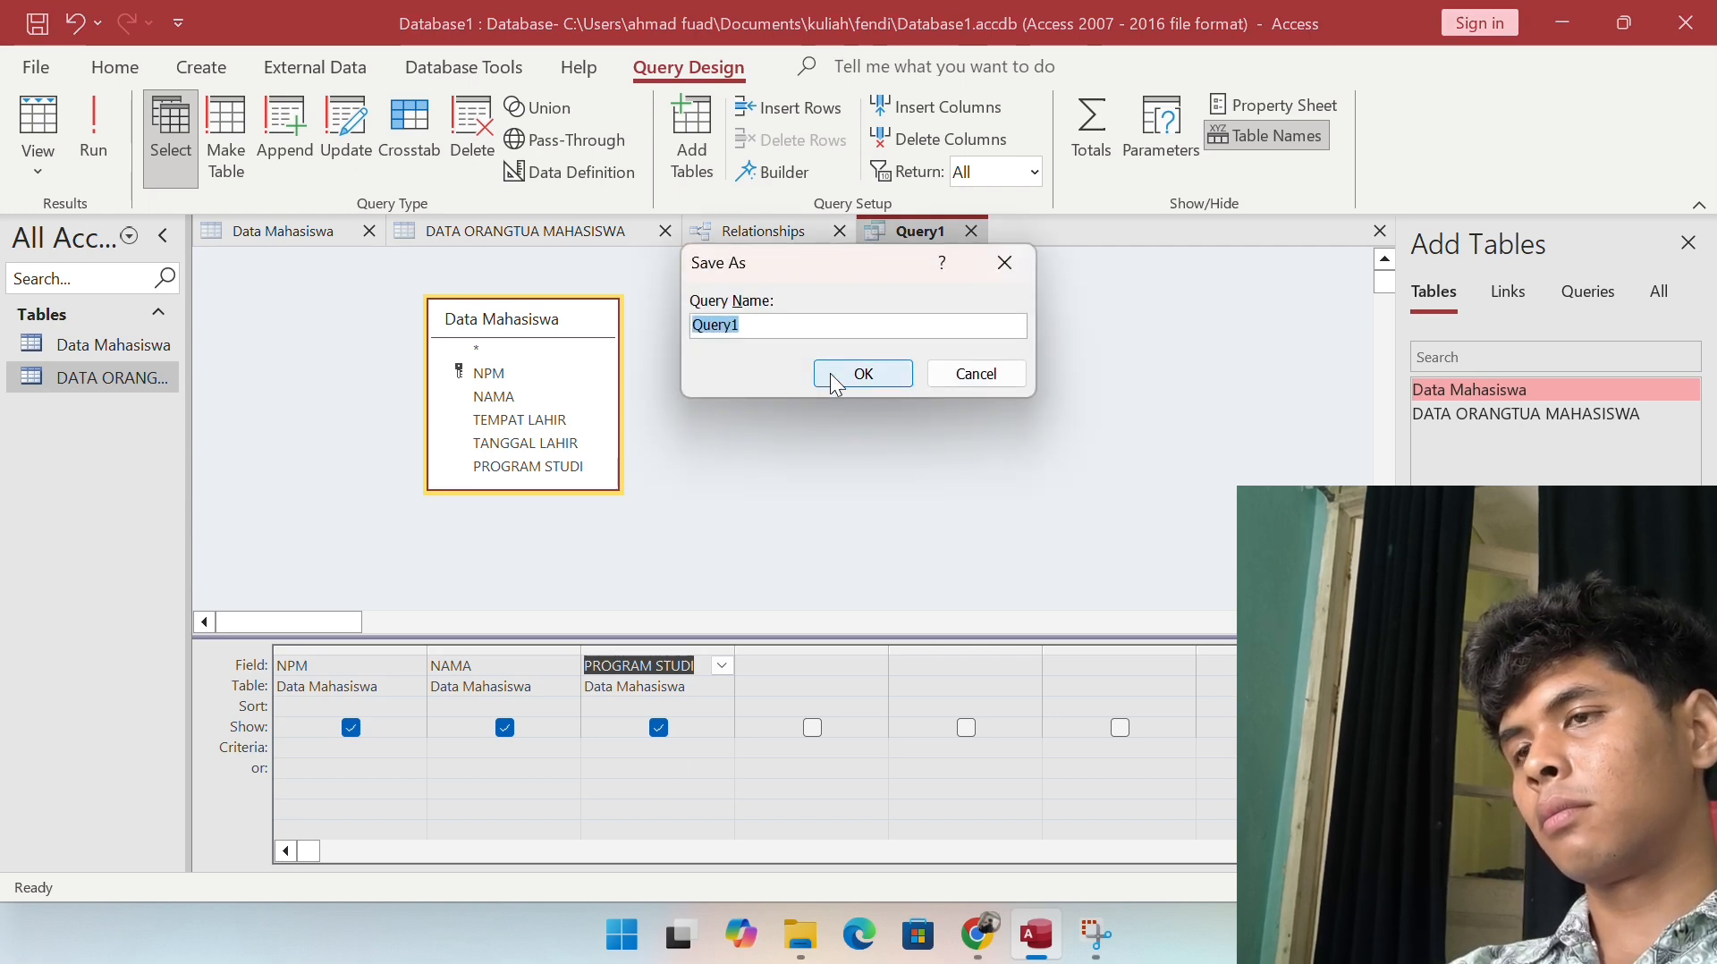
pyautogui.write('DATA MAHASIS')
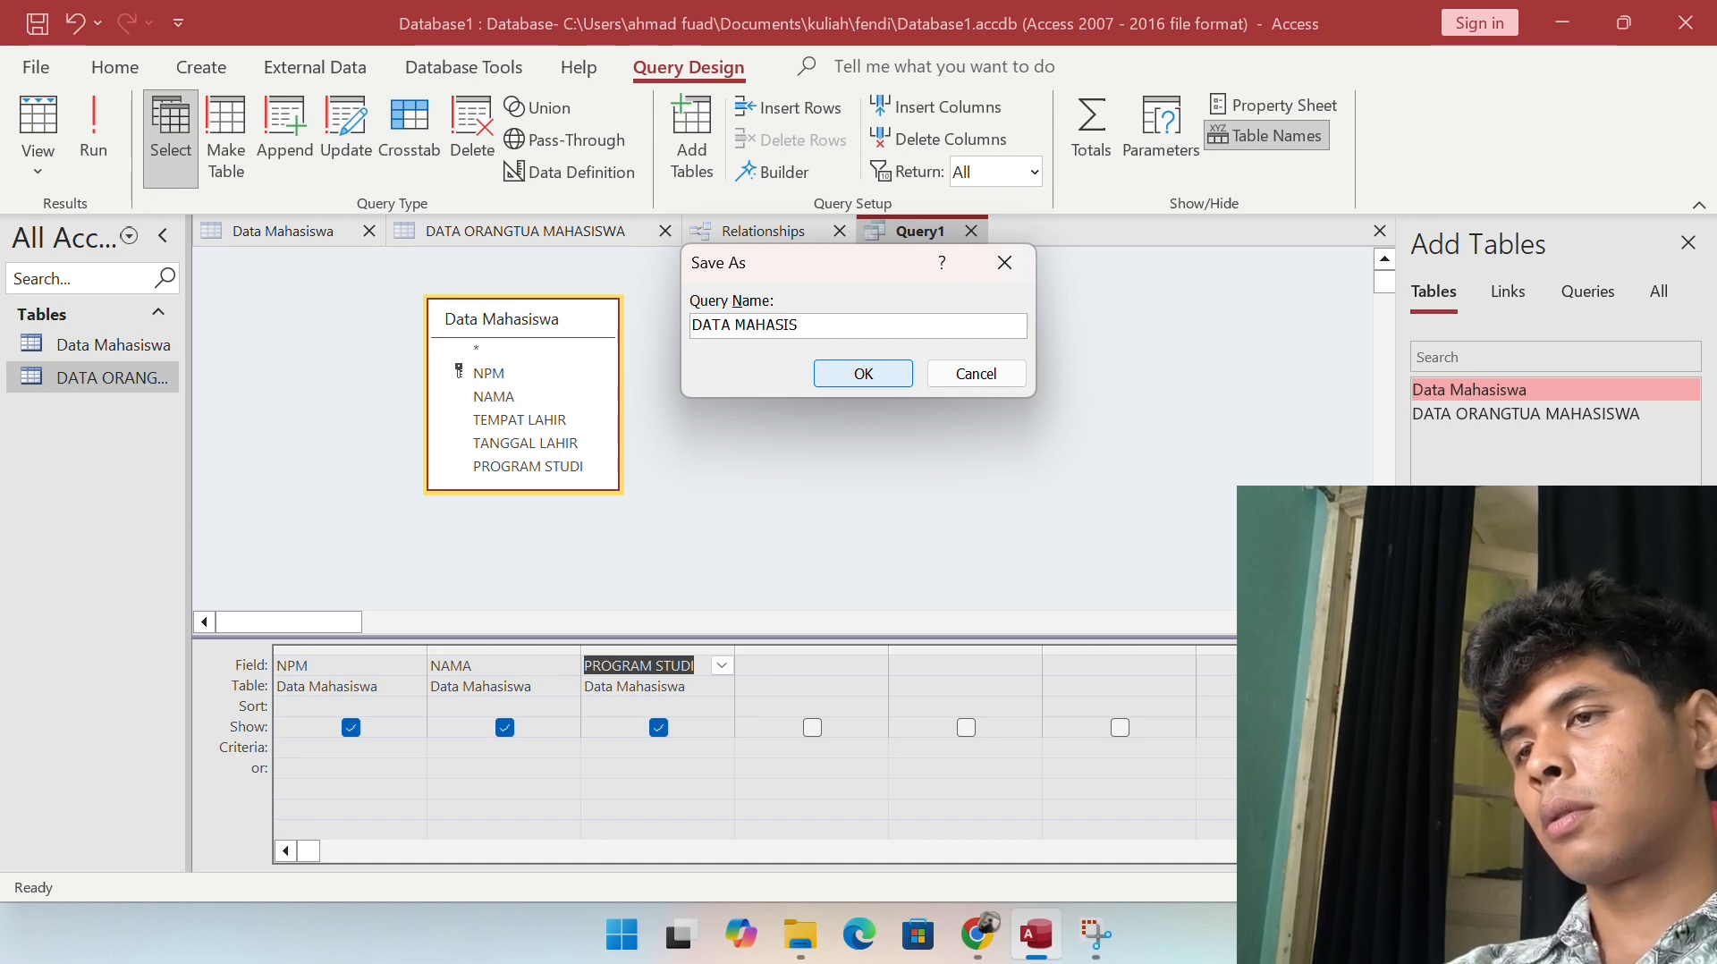
pyautogui.write('WA DAN PROGR')
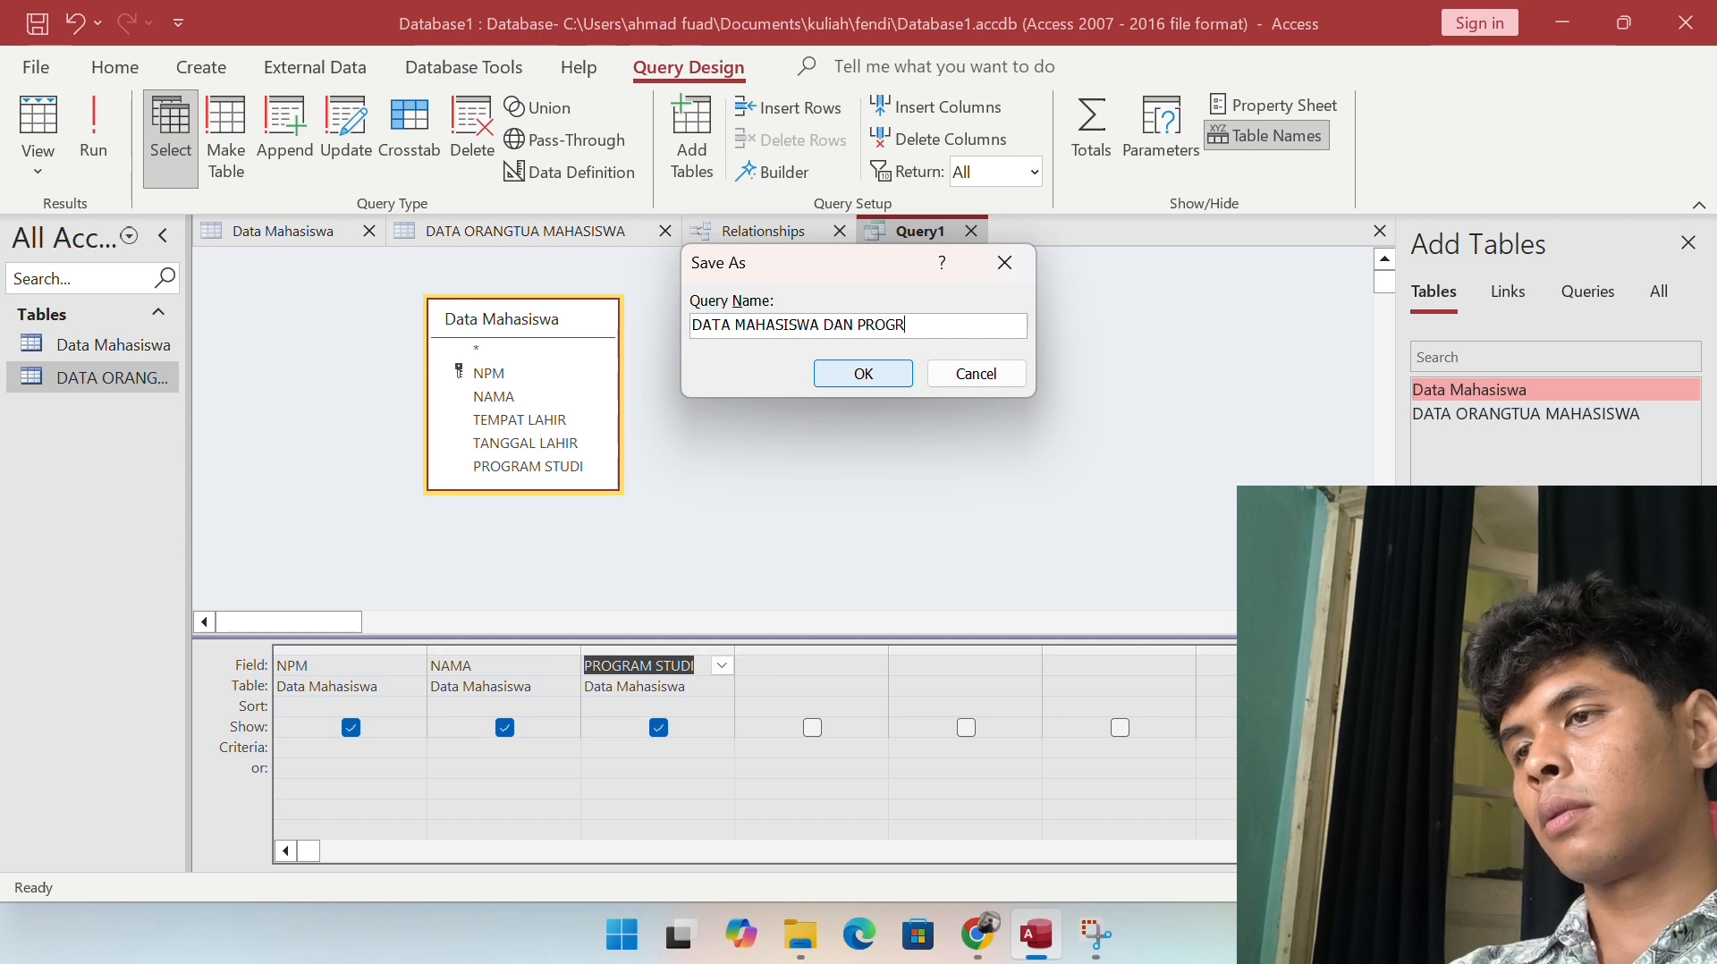
pyautogui.write('AM STDI')
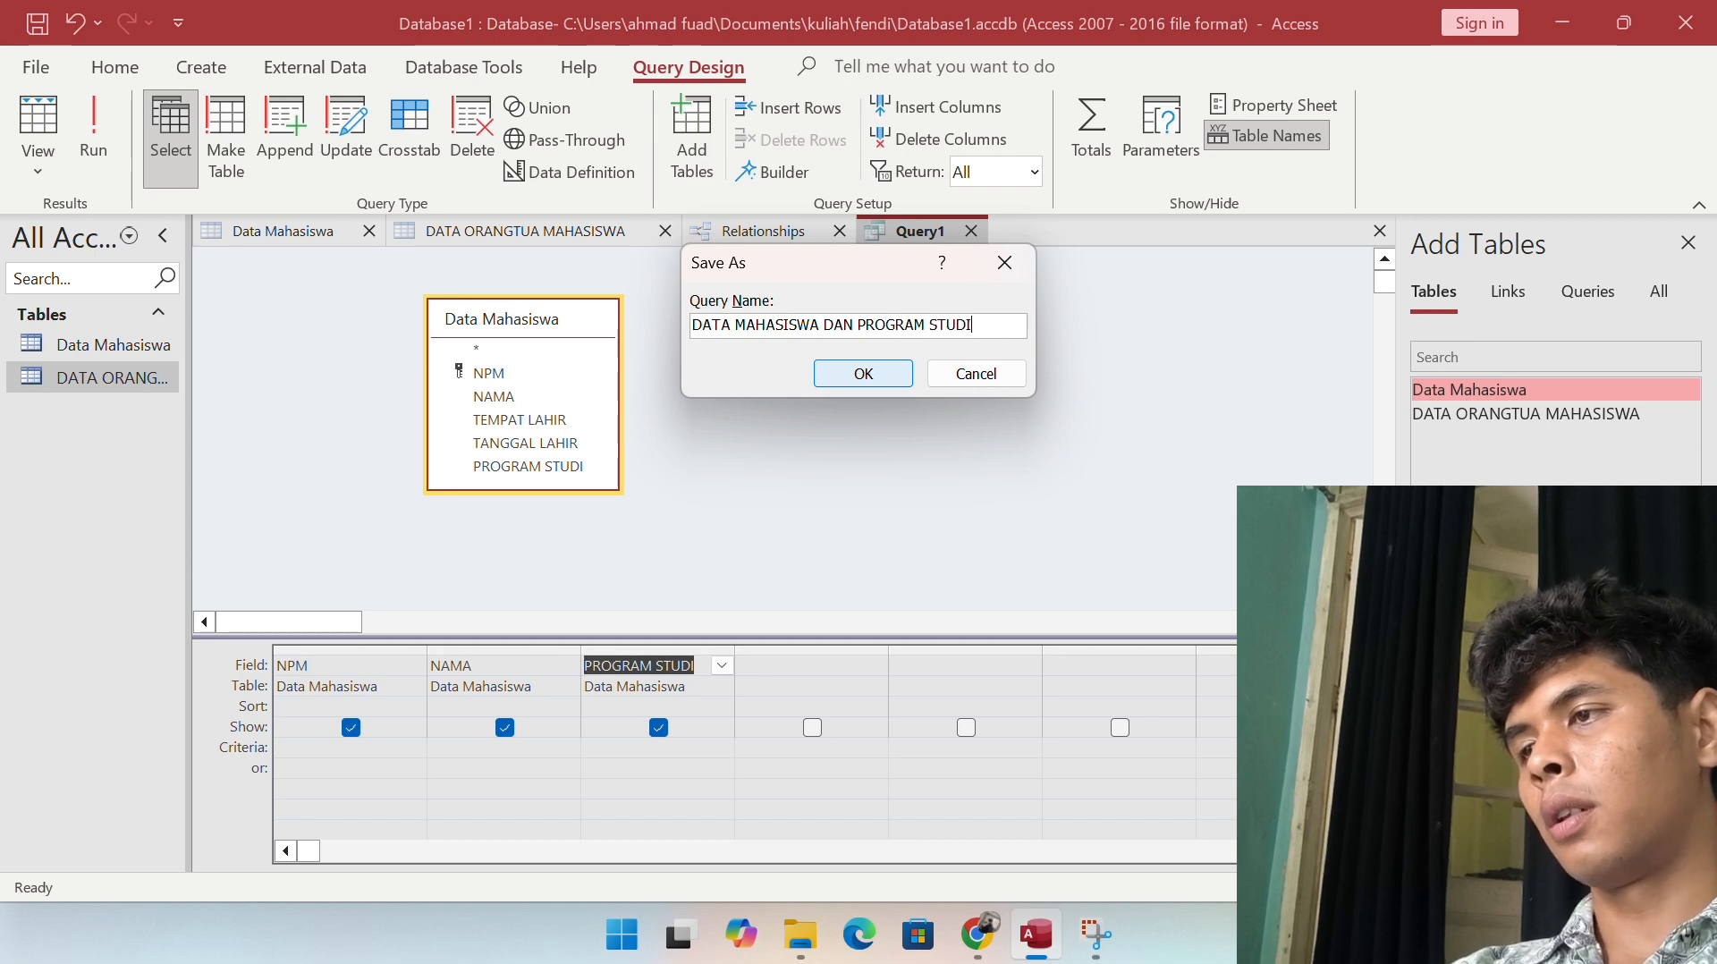
pyautogui.click(830, 373)
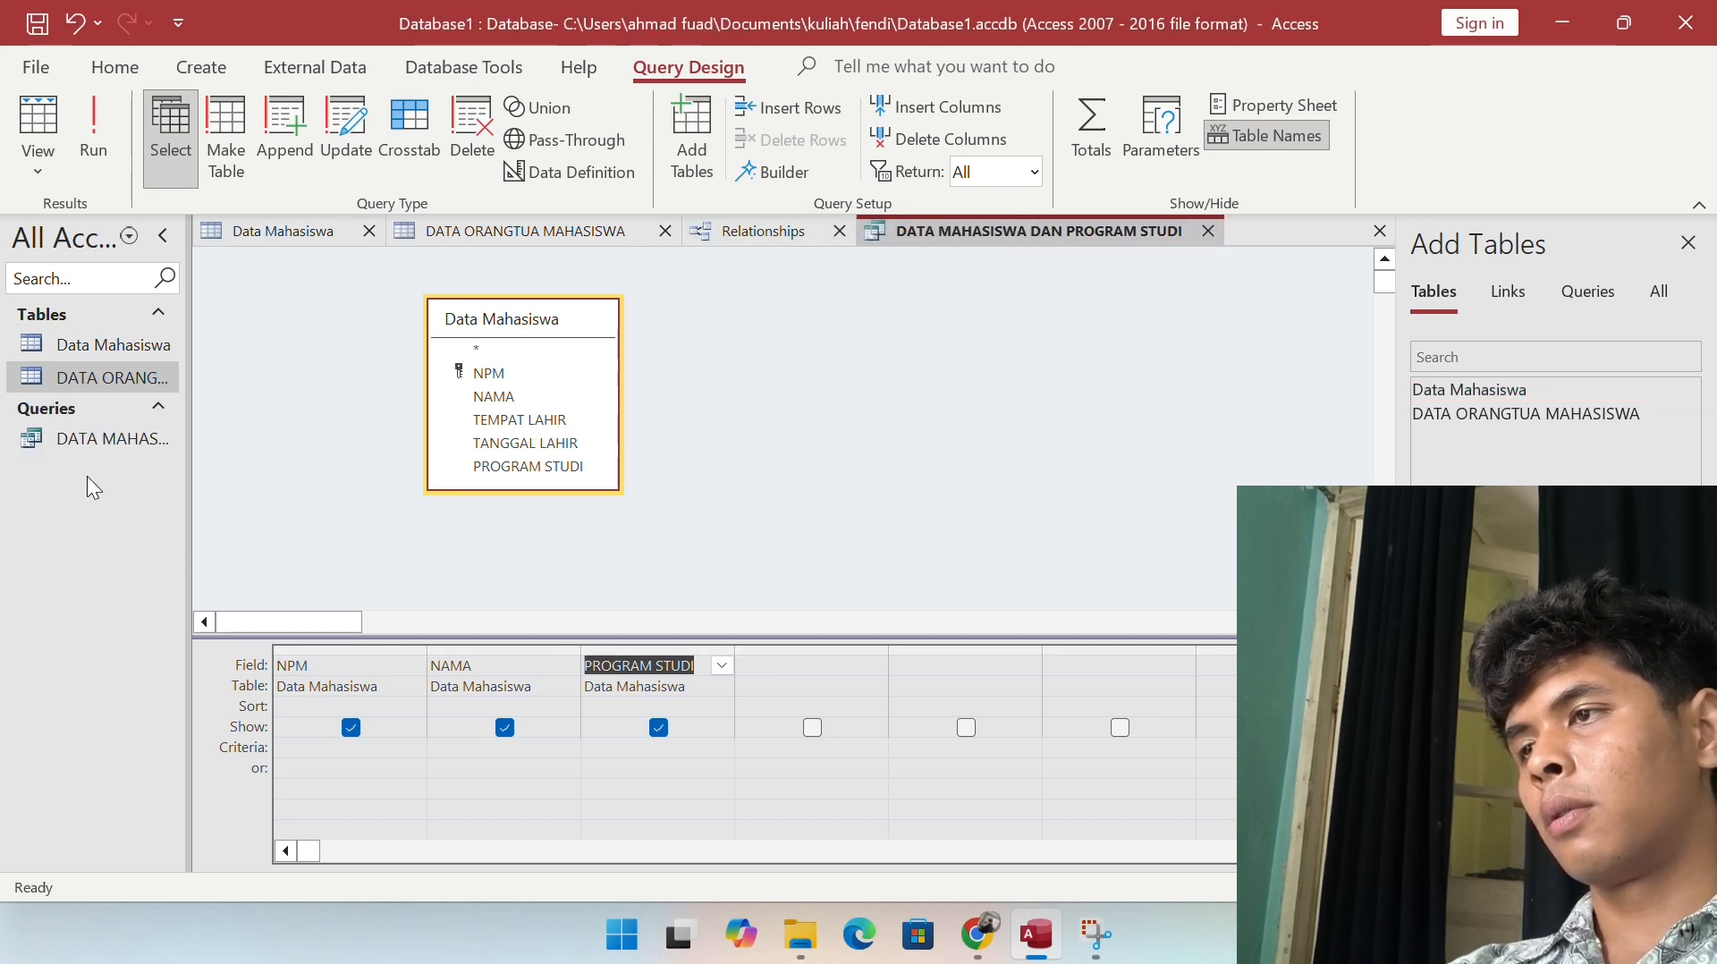
# Step: Show the saved query in Datasheet View and widen PROGRAM STUDI to read SISTEM INFORMASI fully
pyautogui.click(106, 435)
pyautogui.click(38, 161)
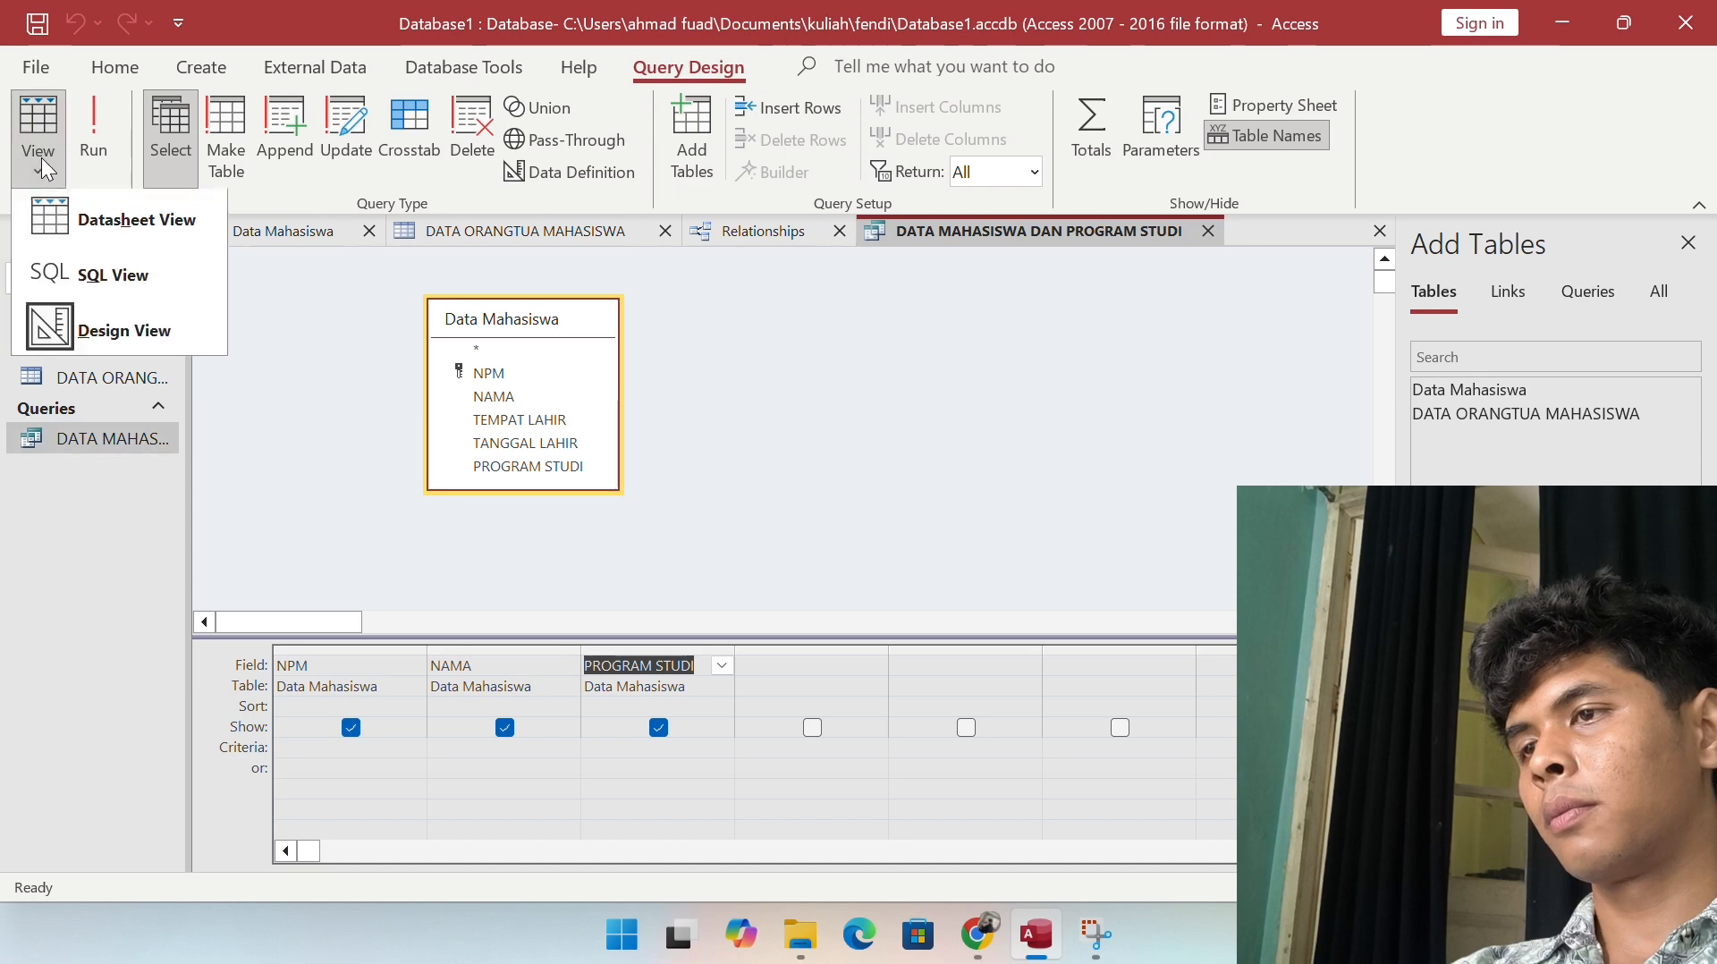
pyautogui.click(89, 224)
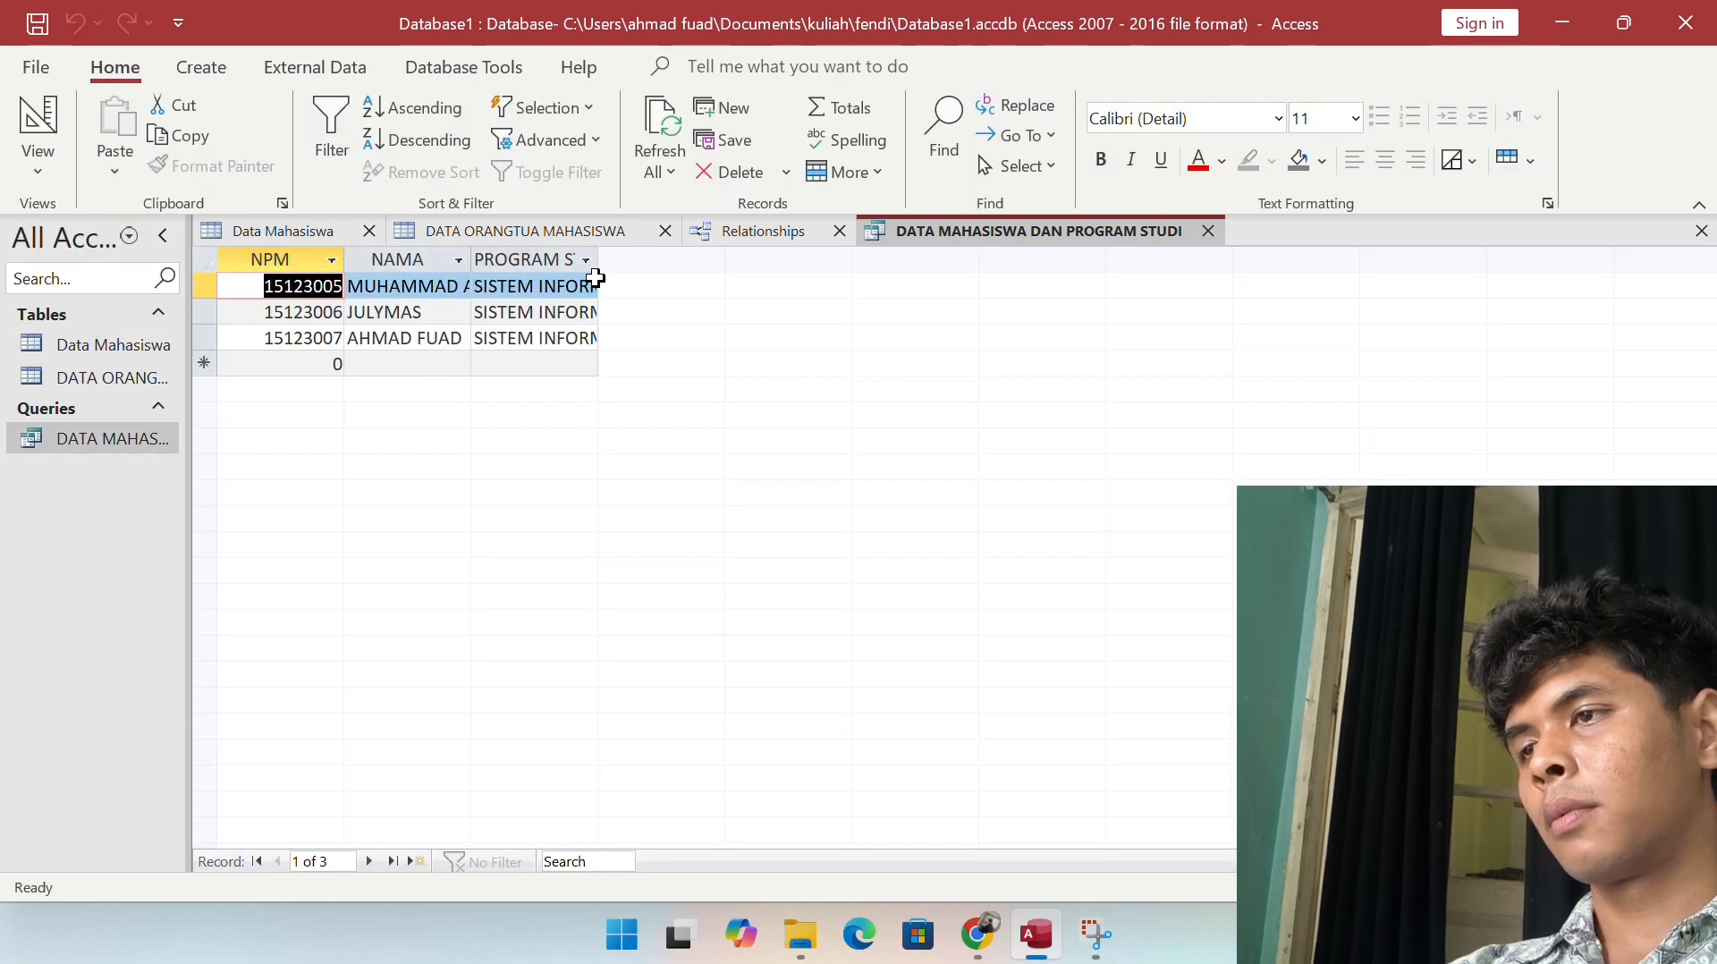
pyautogui.moveTo(598, 254); pyautogui.dragTo(781, 367)
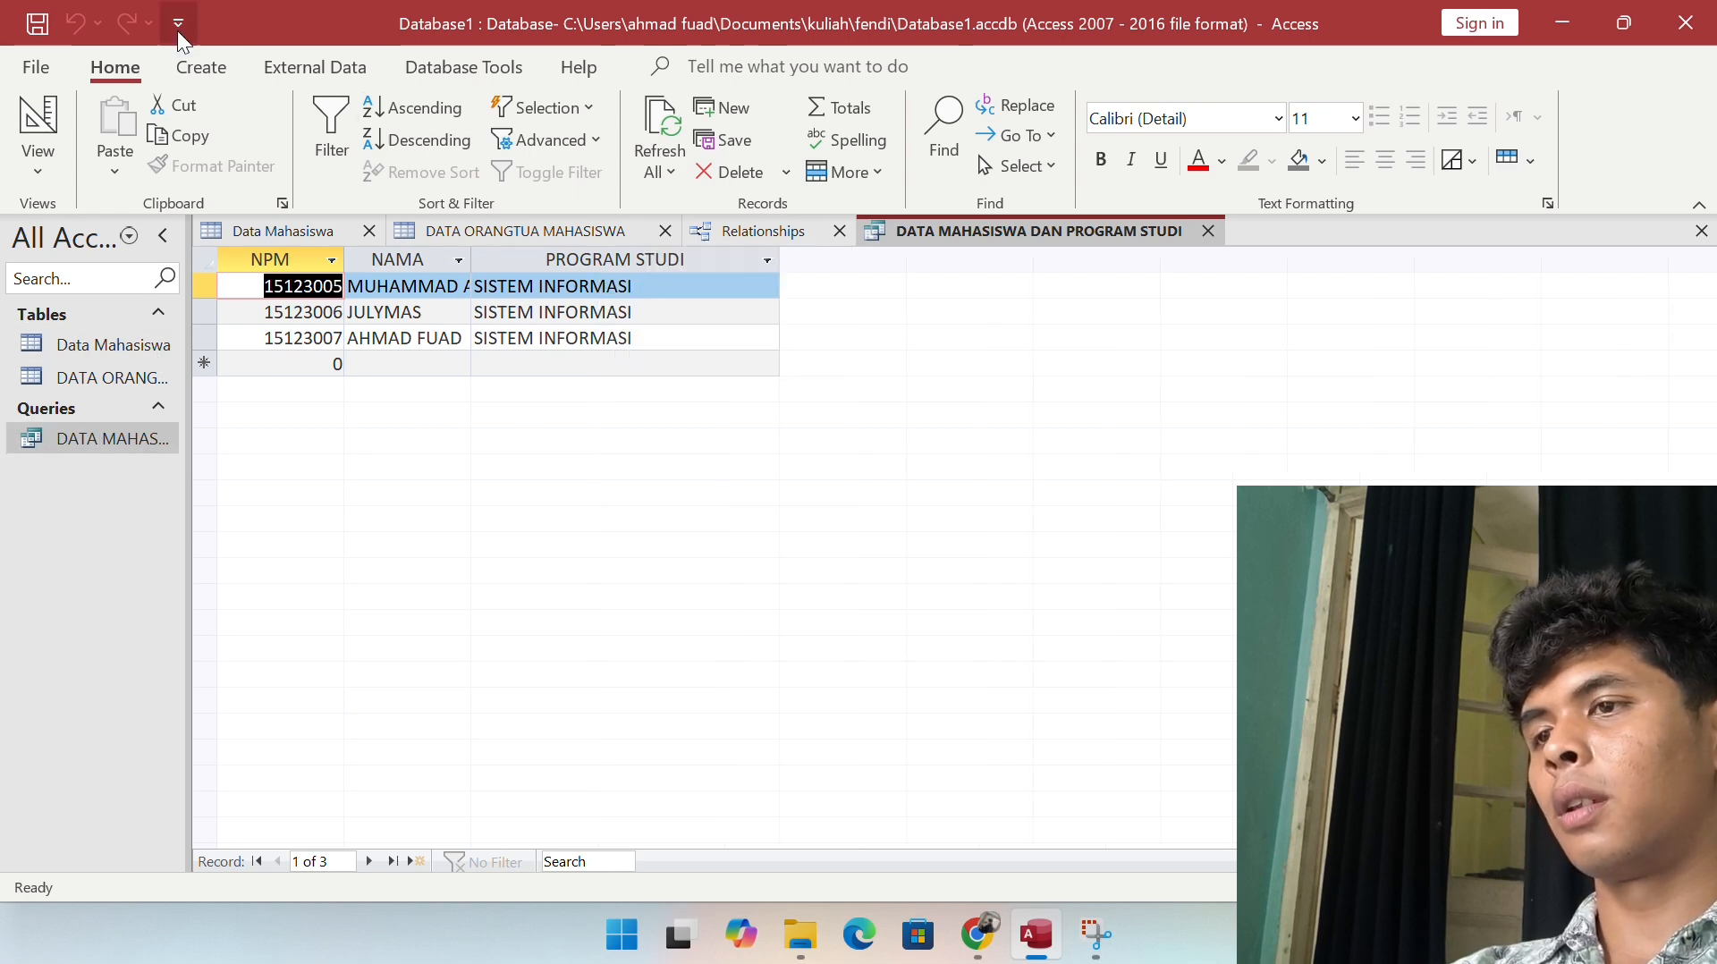
pyautogui.click(197, 68)
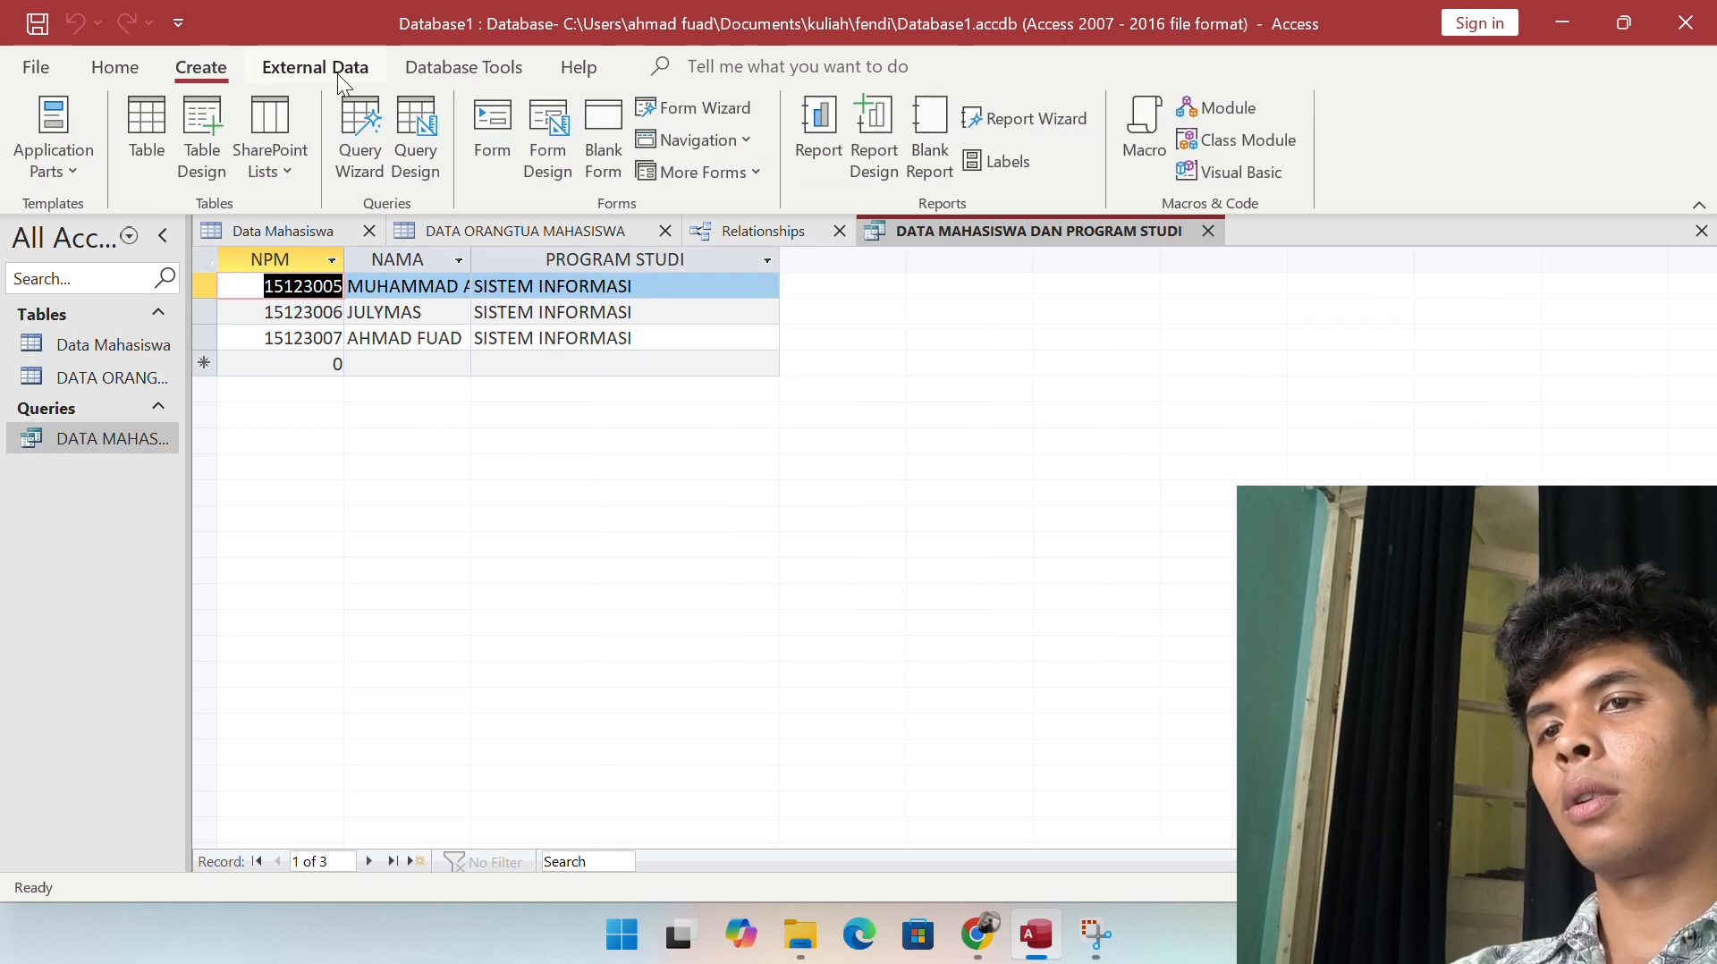
# Step: Start a new query design using the DATA ORANGTUA MAHASISWA and Data Mahasiswa tables
pyautogui.click(416, 135)
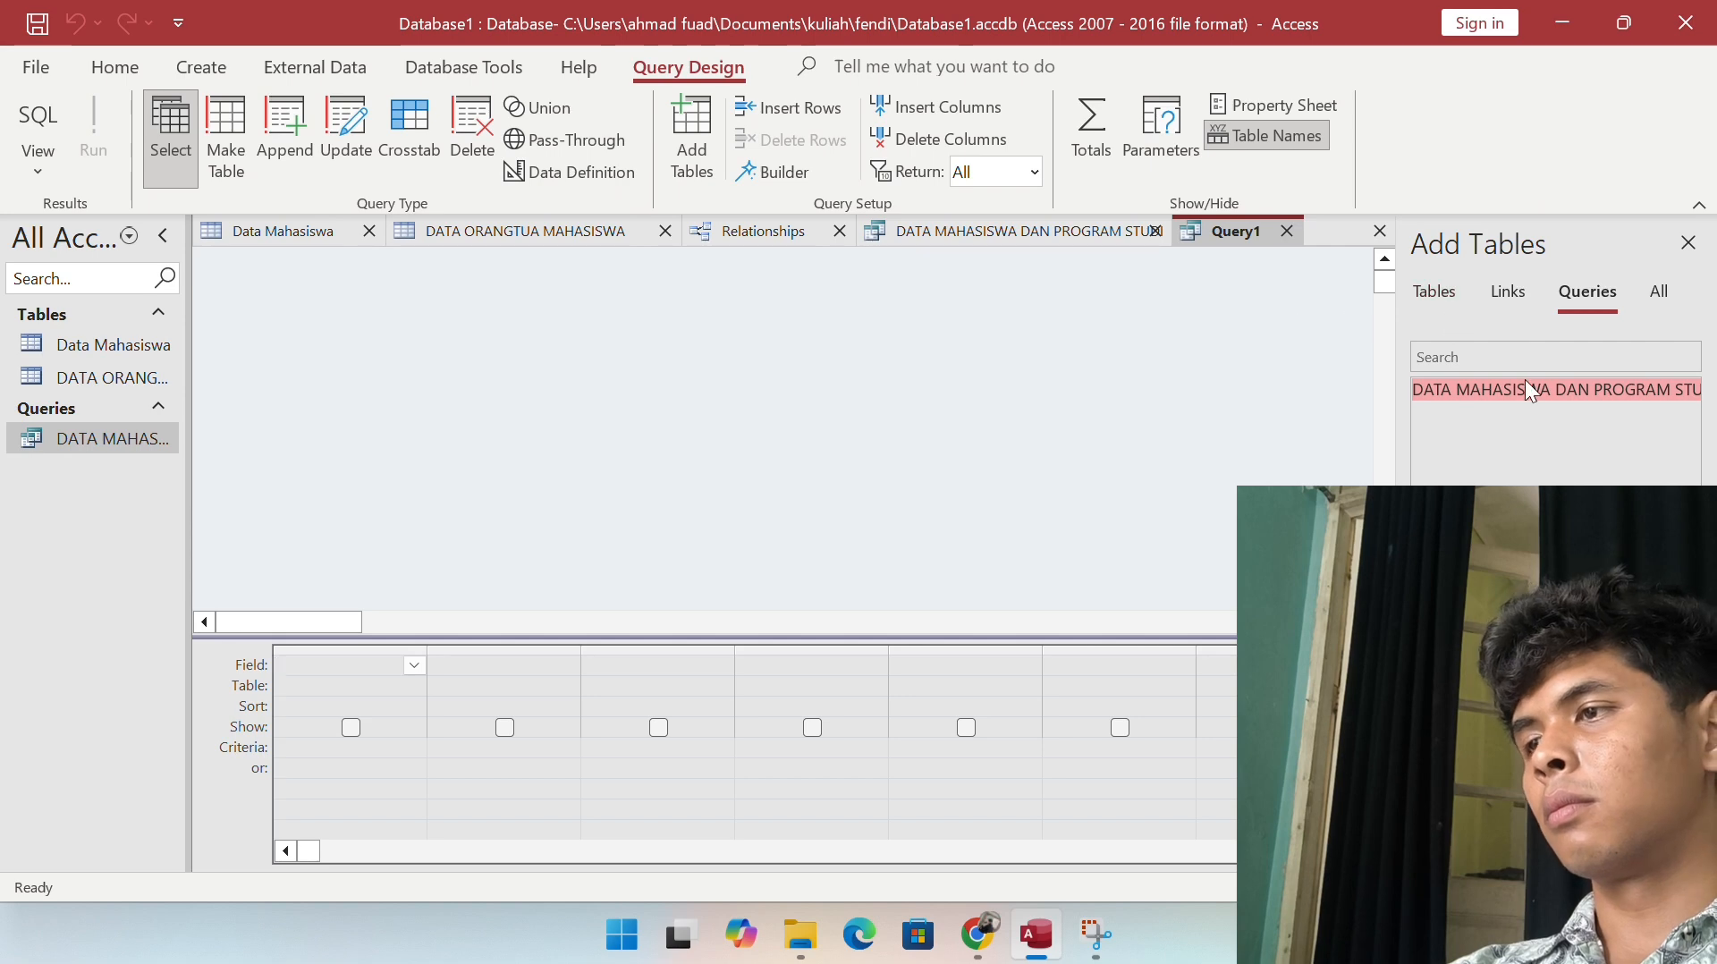
pyautogui.moveTo(1526, 389); pyautogui.dragTo(1614, 421)
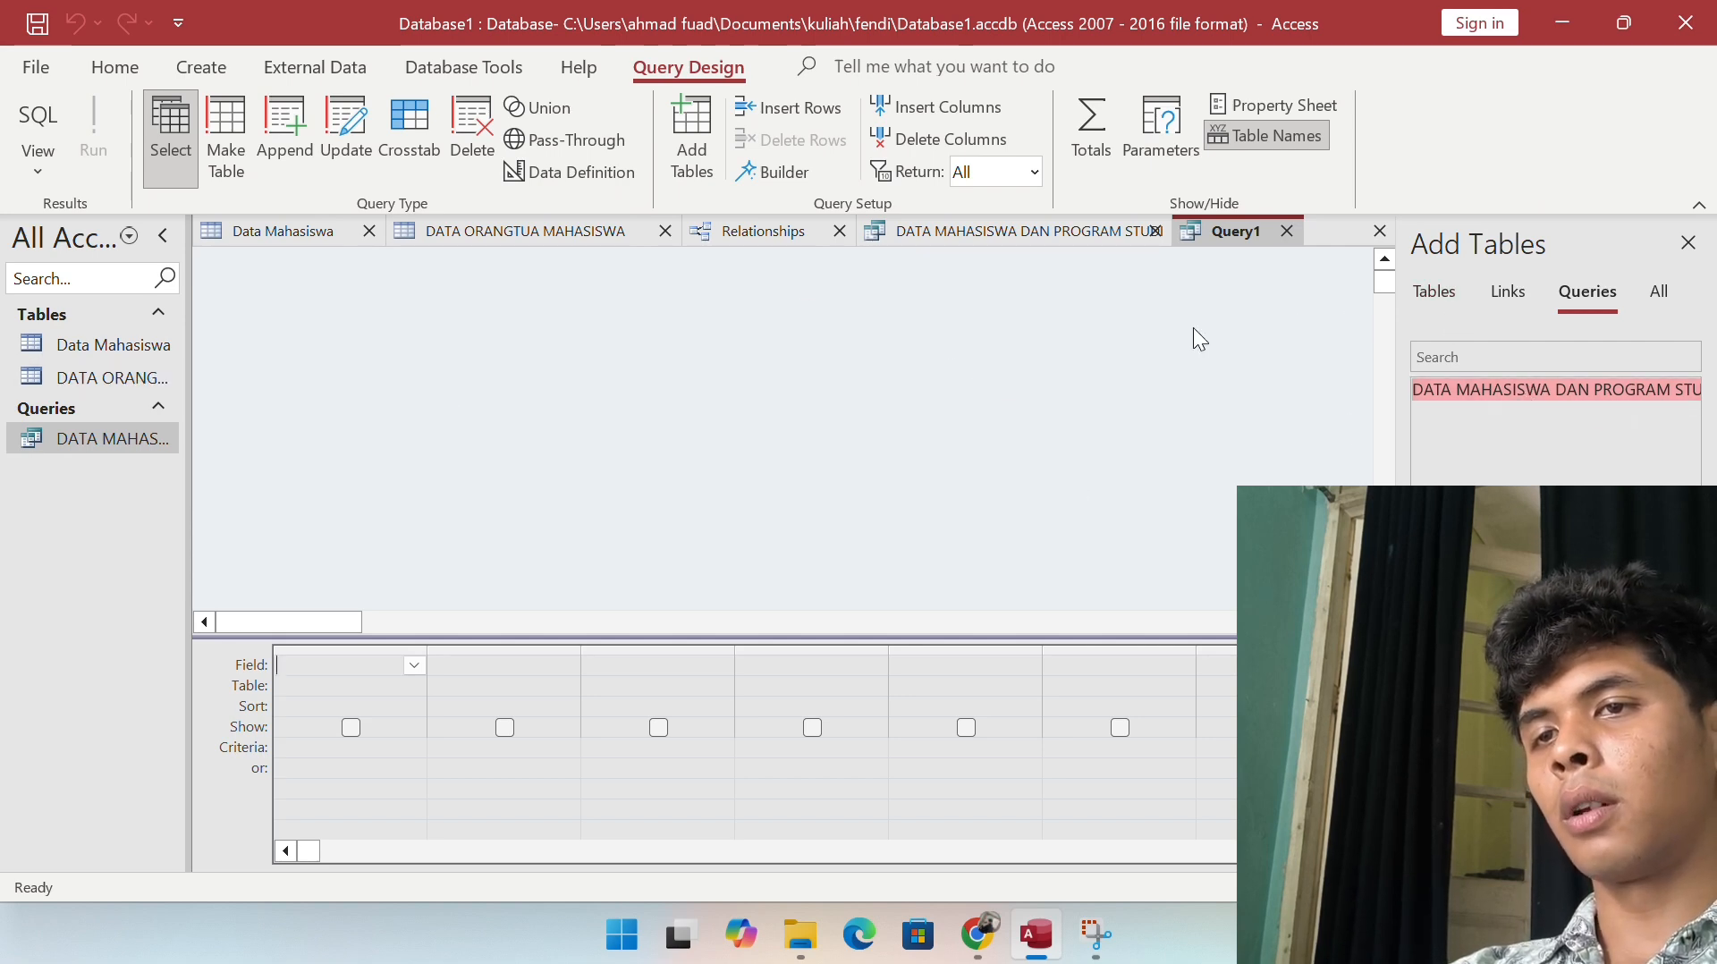
pyautogui.click(1456, 299)
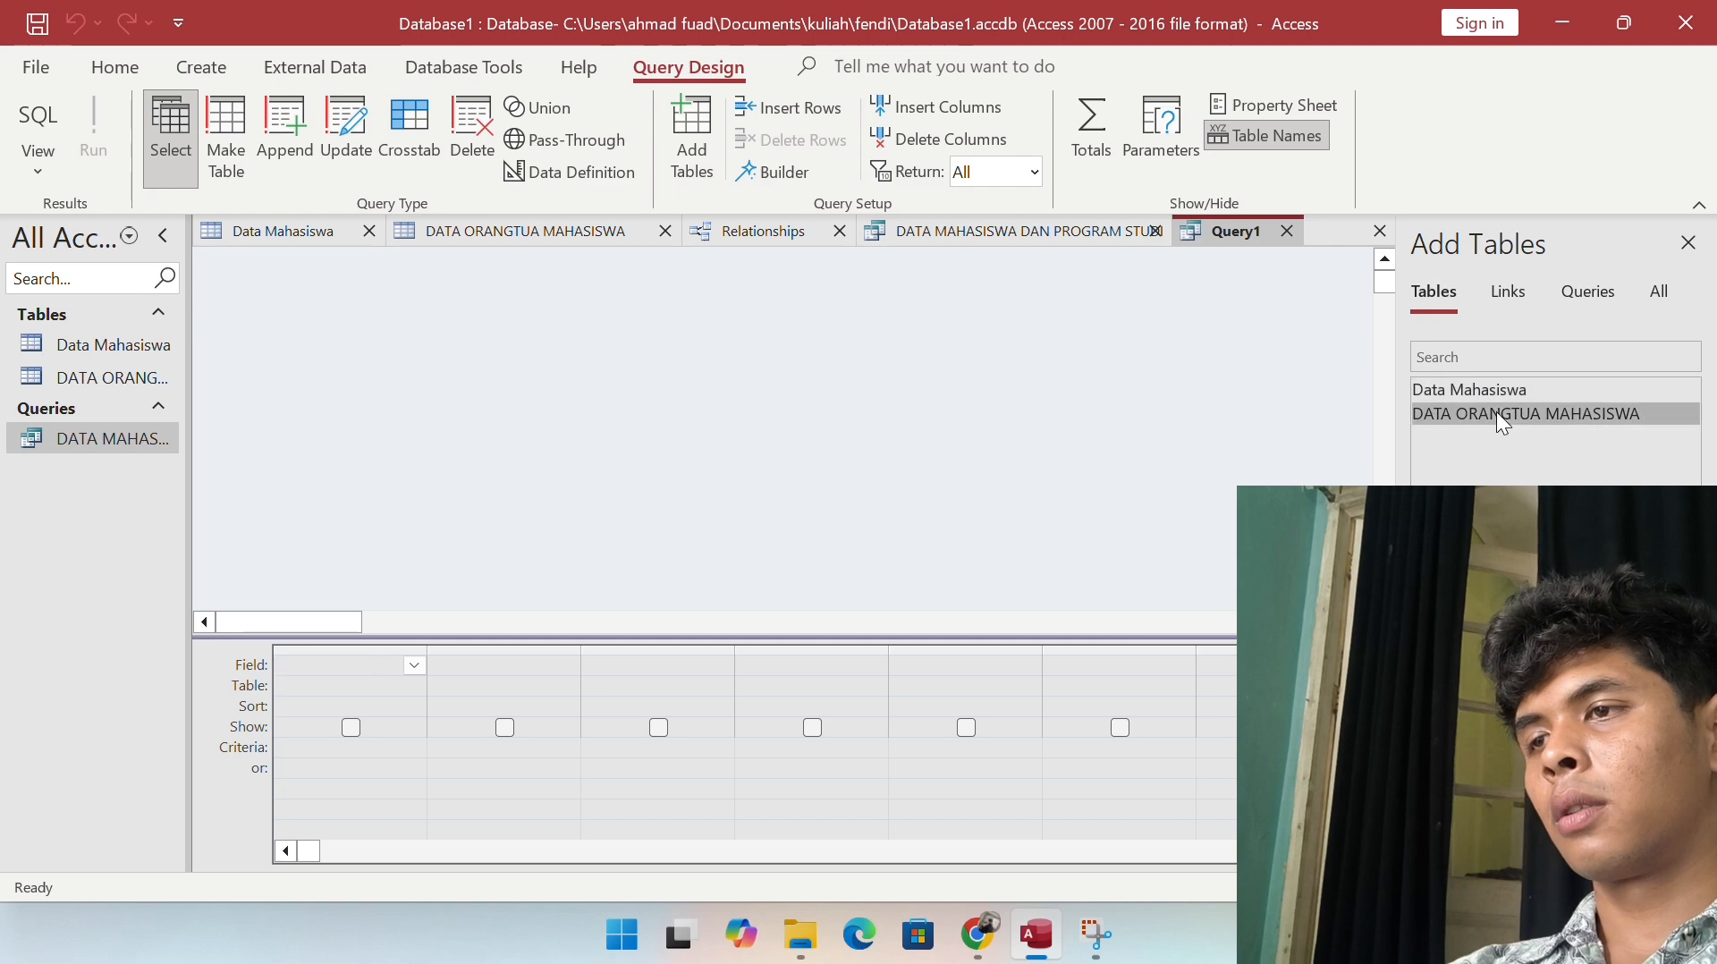
pyautogui.moveTo(1495, 411); pyautogui.dragTo(766, 331)
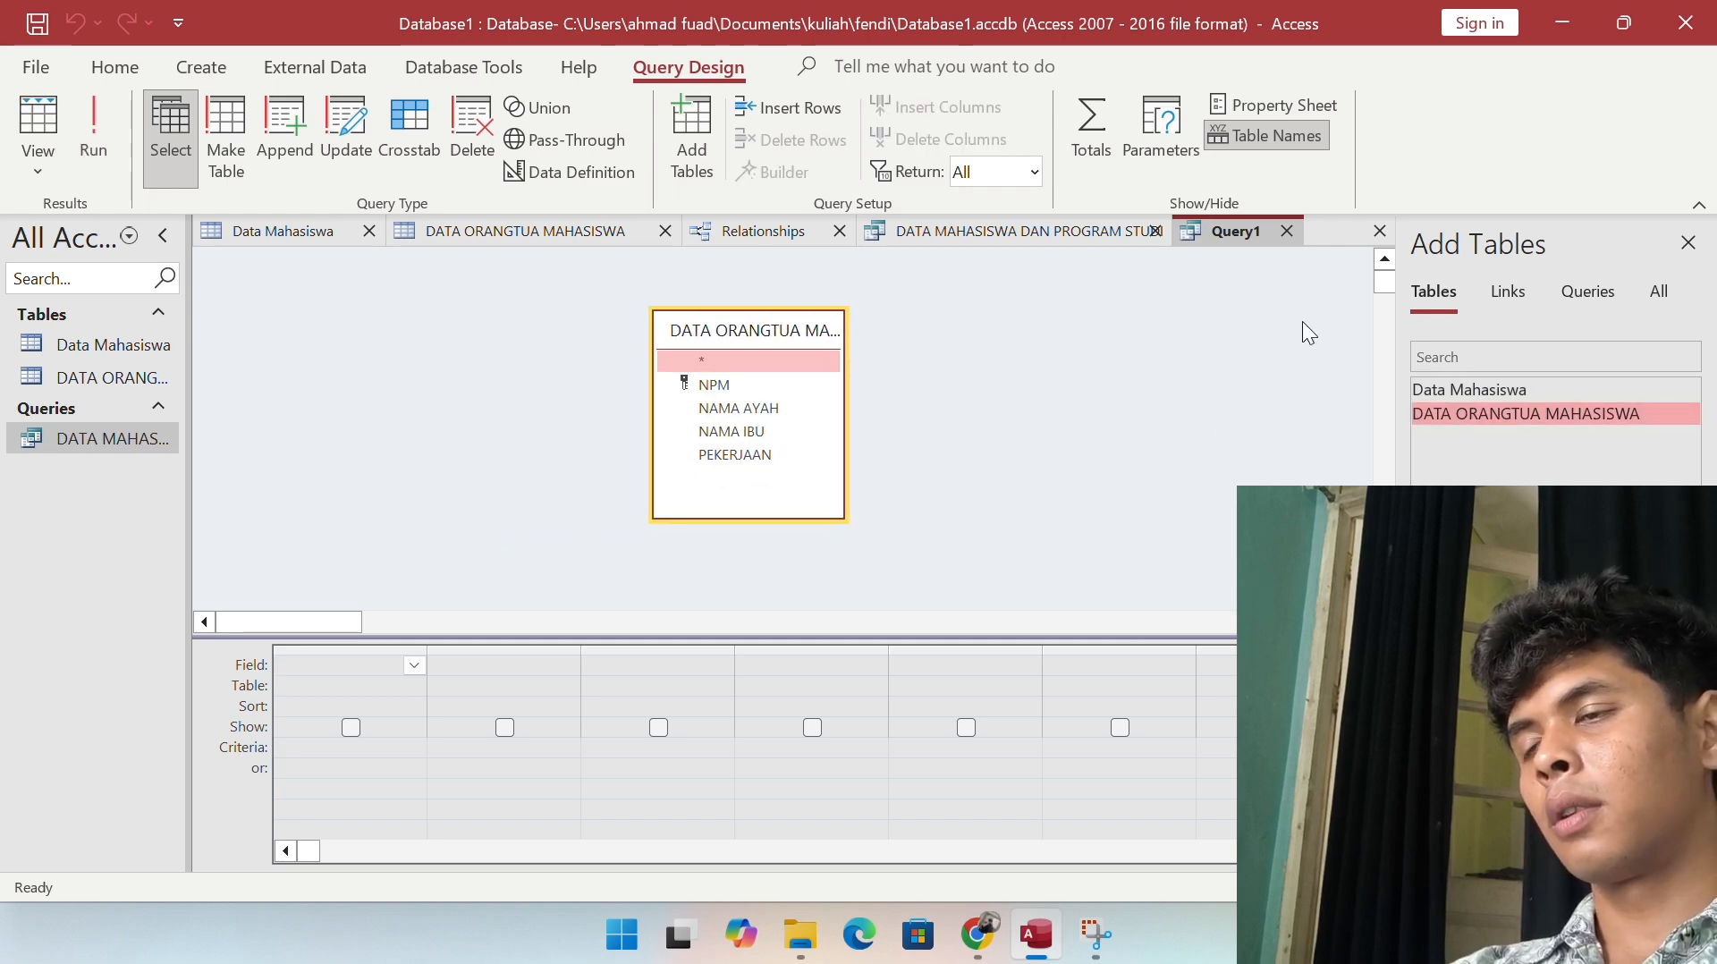
pyautogui.moveTo(1458, 384); pyautogui.dragTo(390, 319)
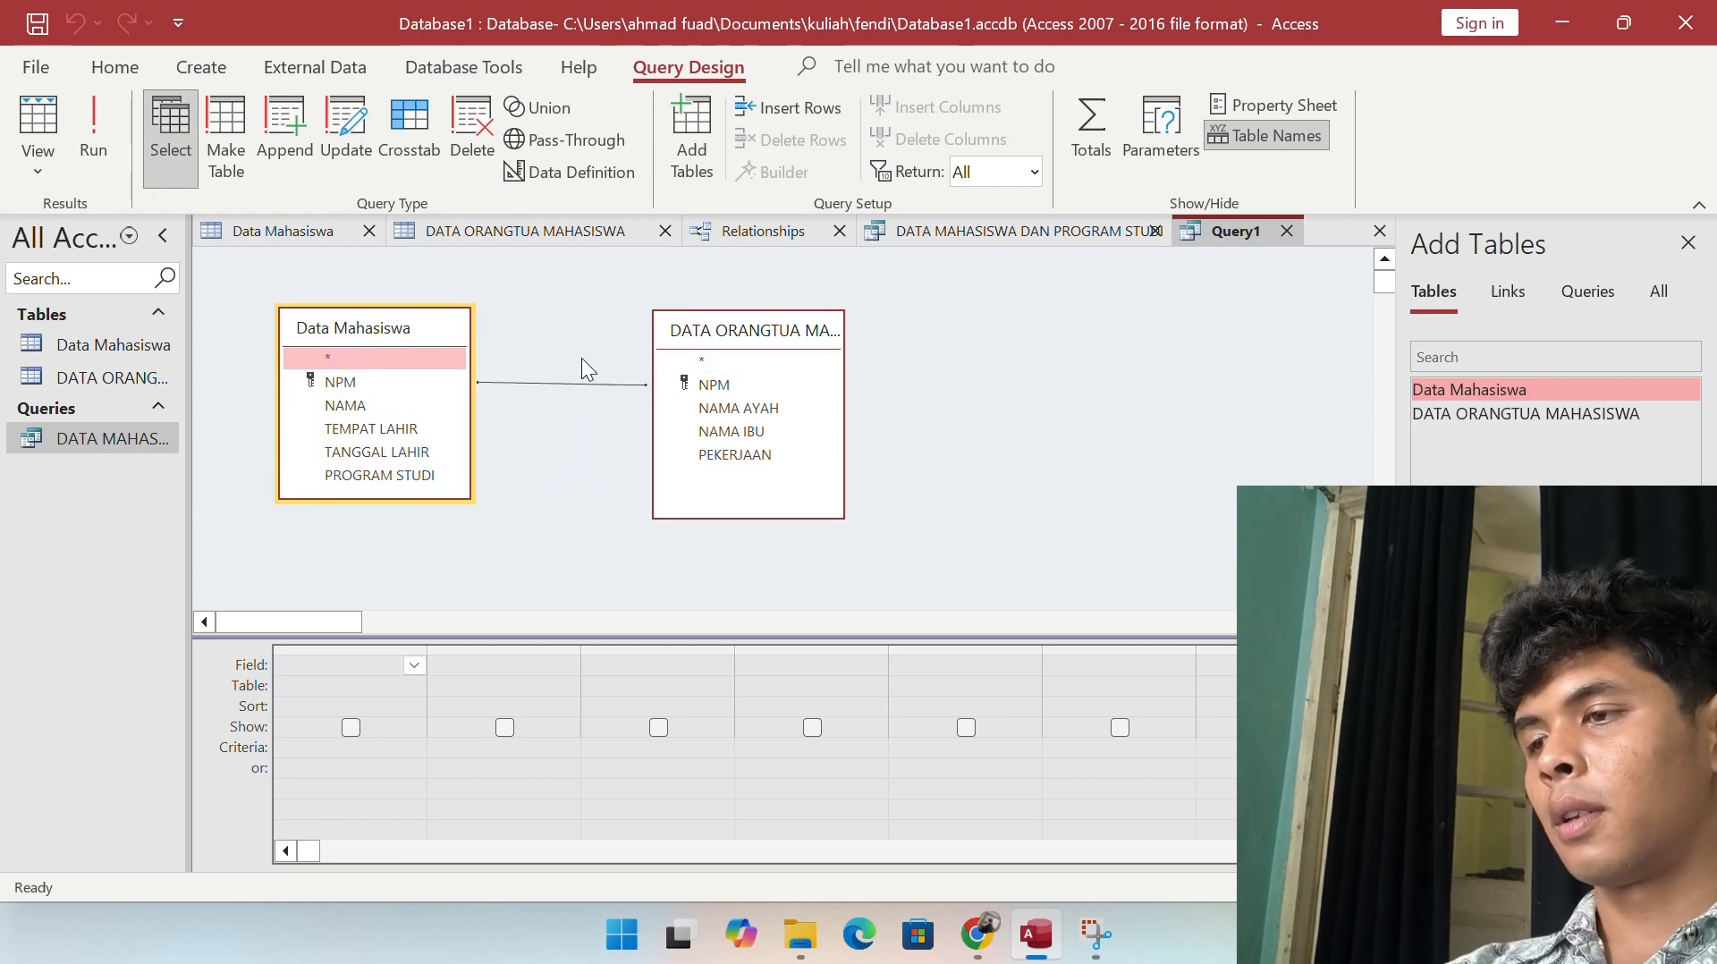
# Step: Put Data Mahasiswa's NPM field in the first query column
pyautogui.click(413, 665)
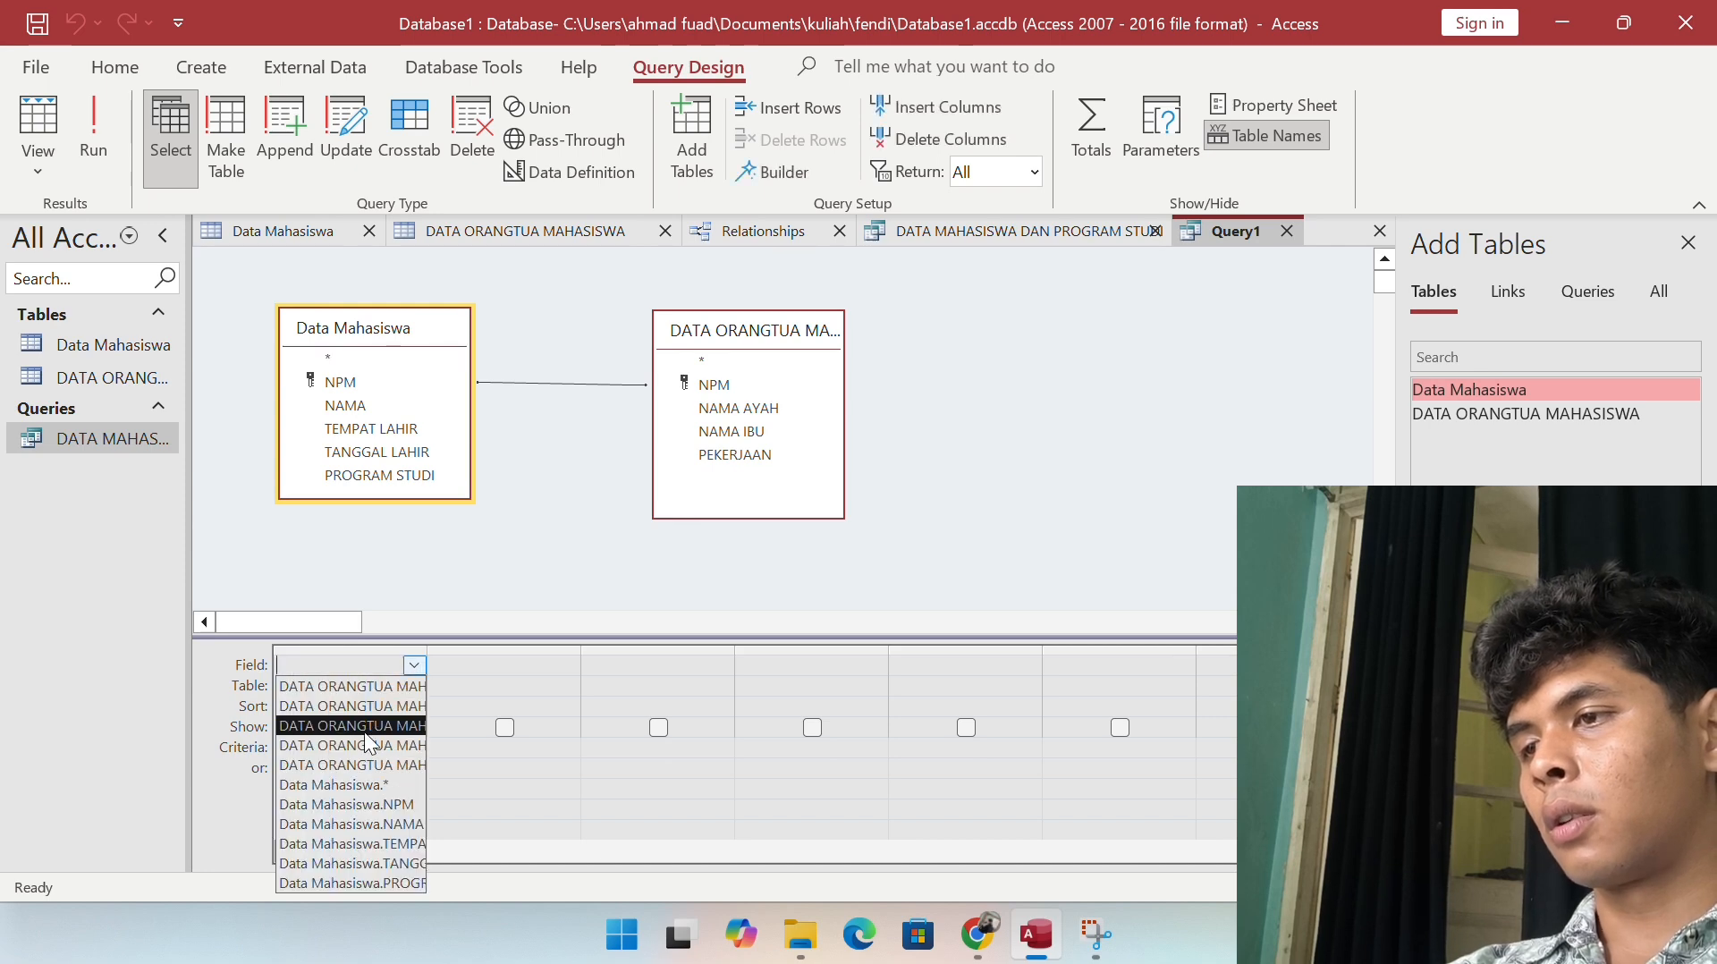
pyautogui.click(533, 663)
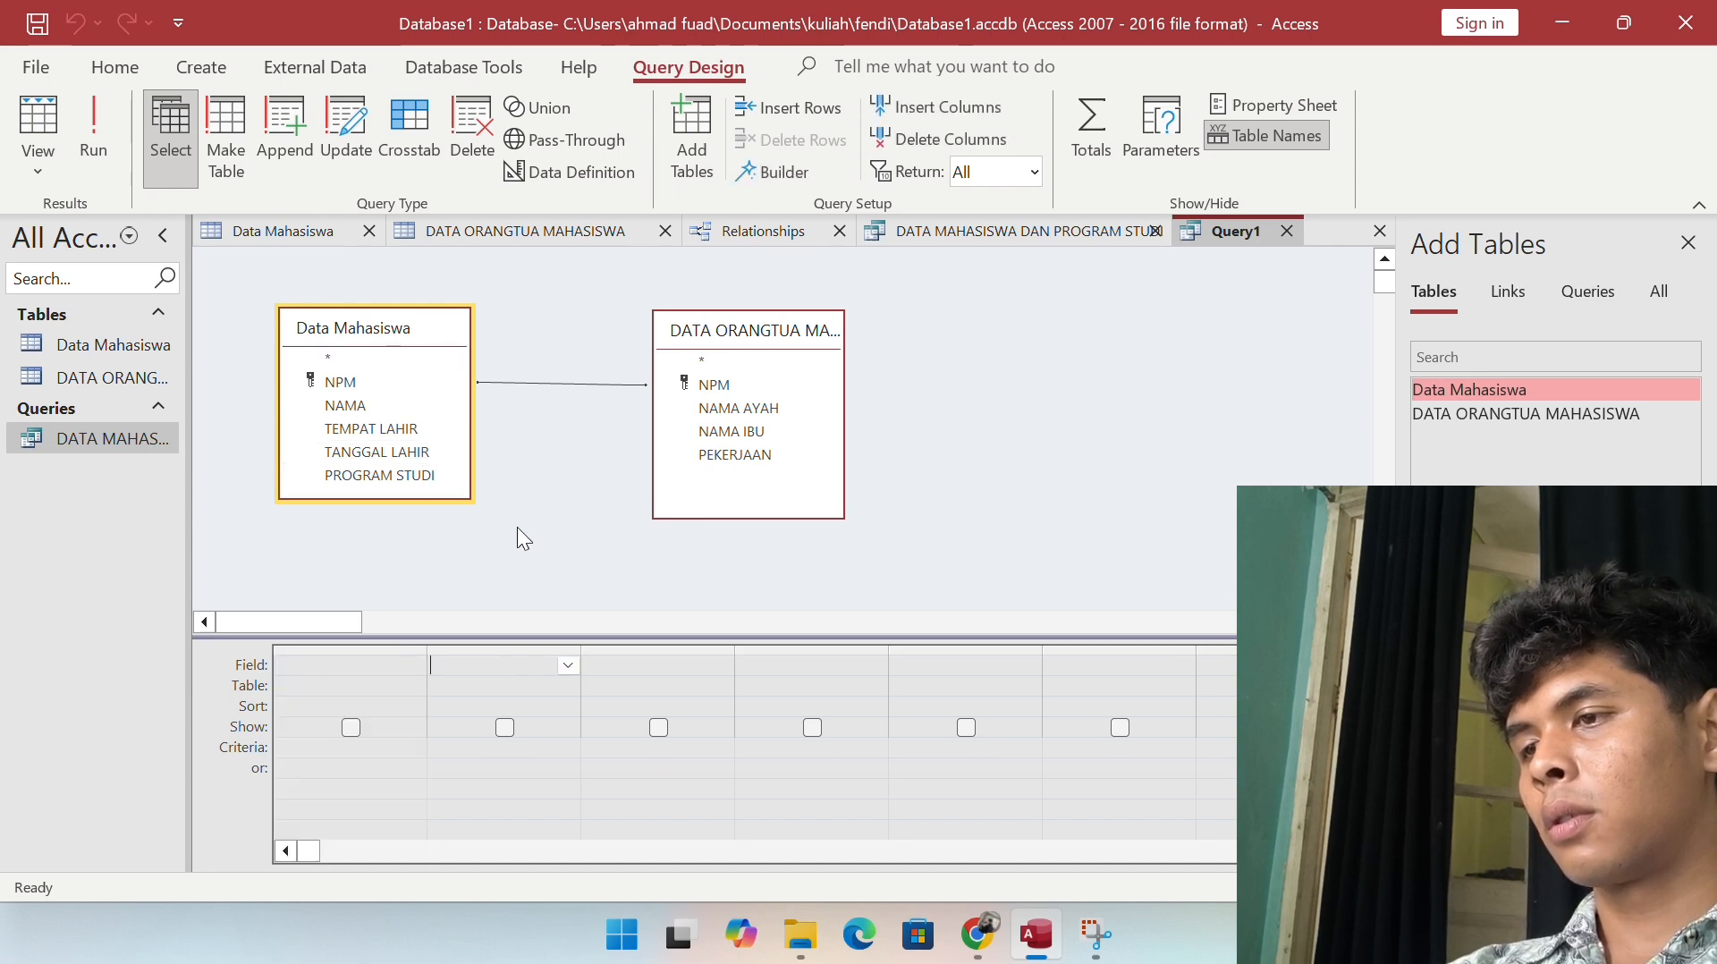
pyautogui.click(528, 572)
pyautogui.click(389, 646)
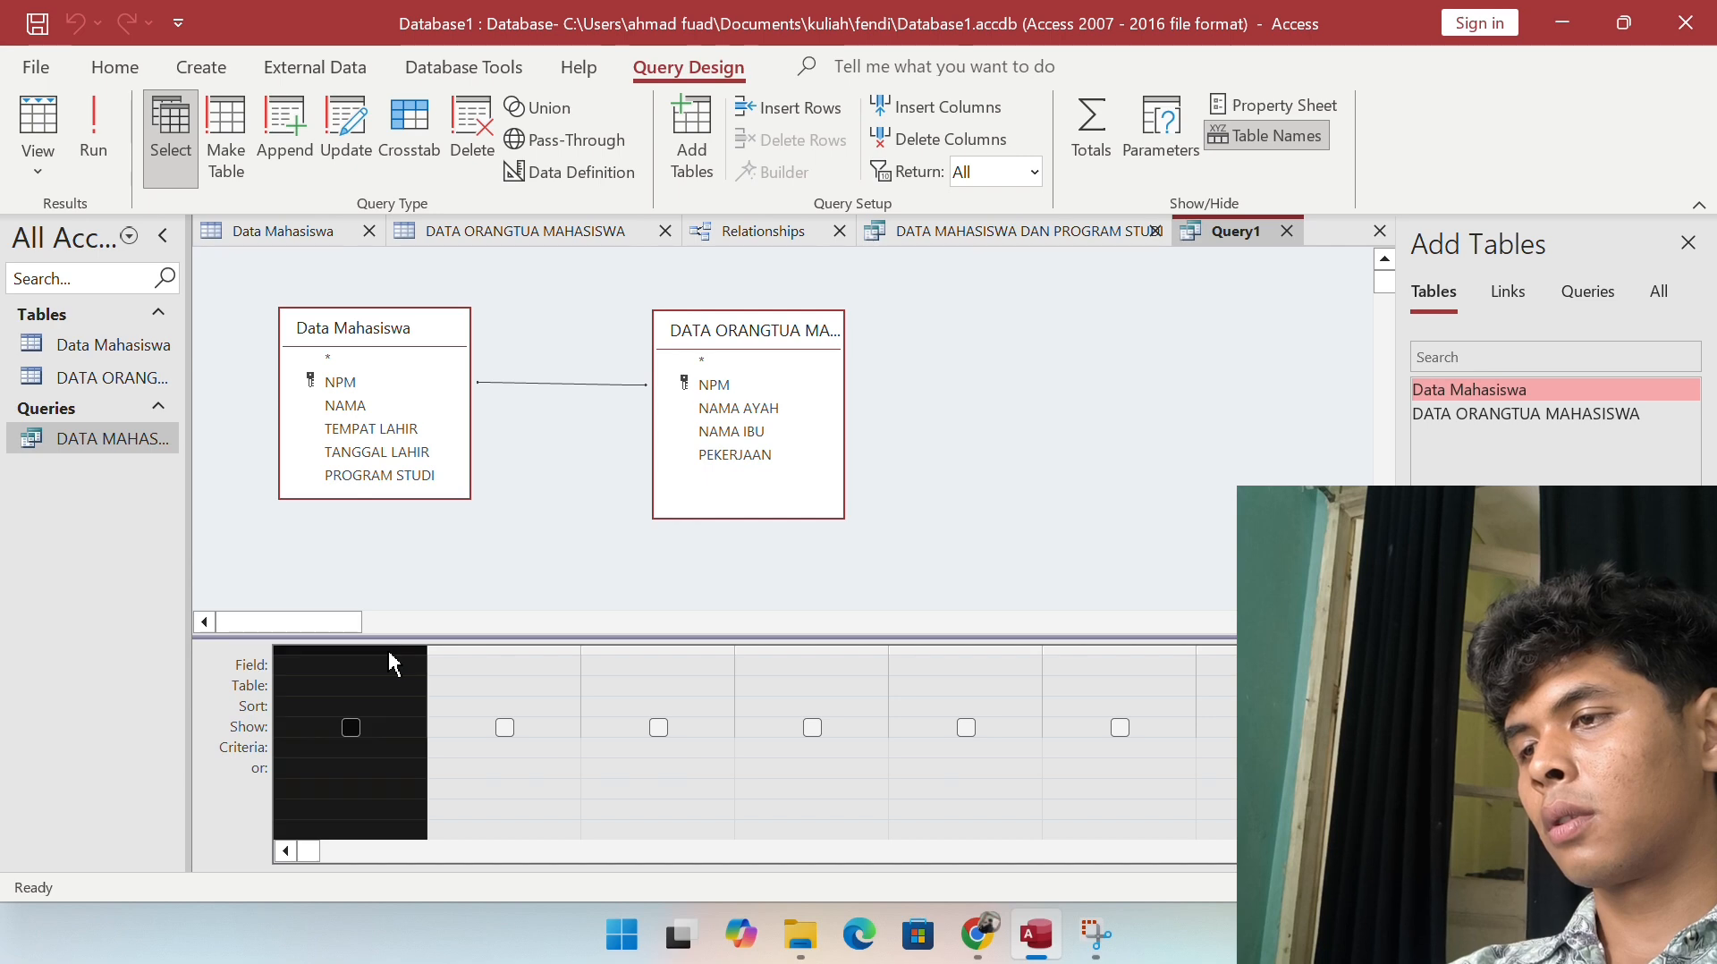
pyautogui.click(452, 664)
pyautogui.click(567, 665)
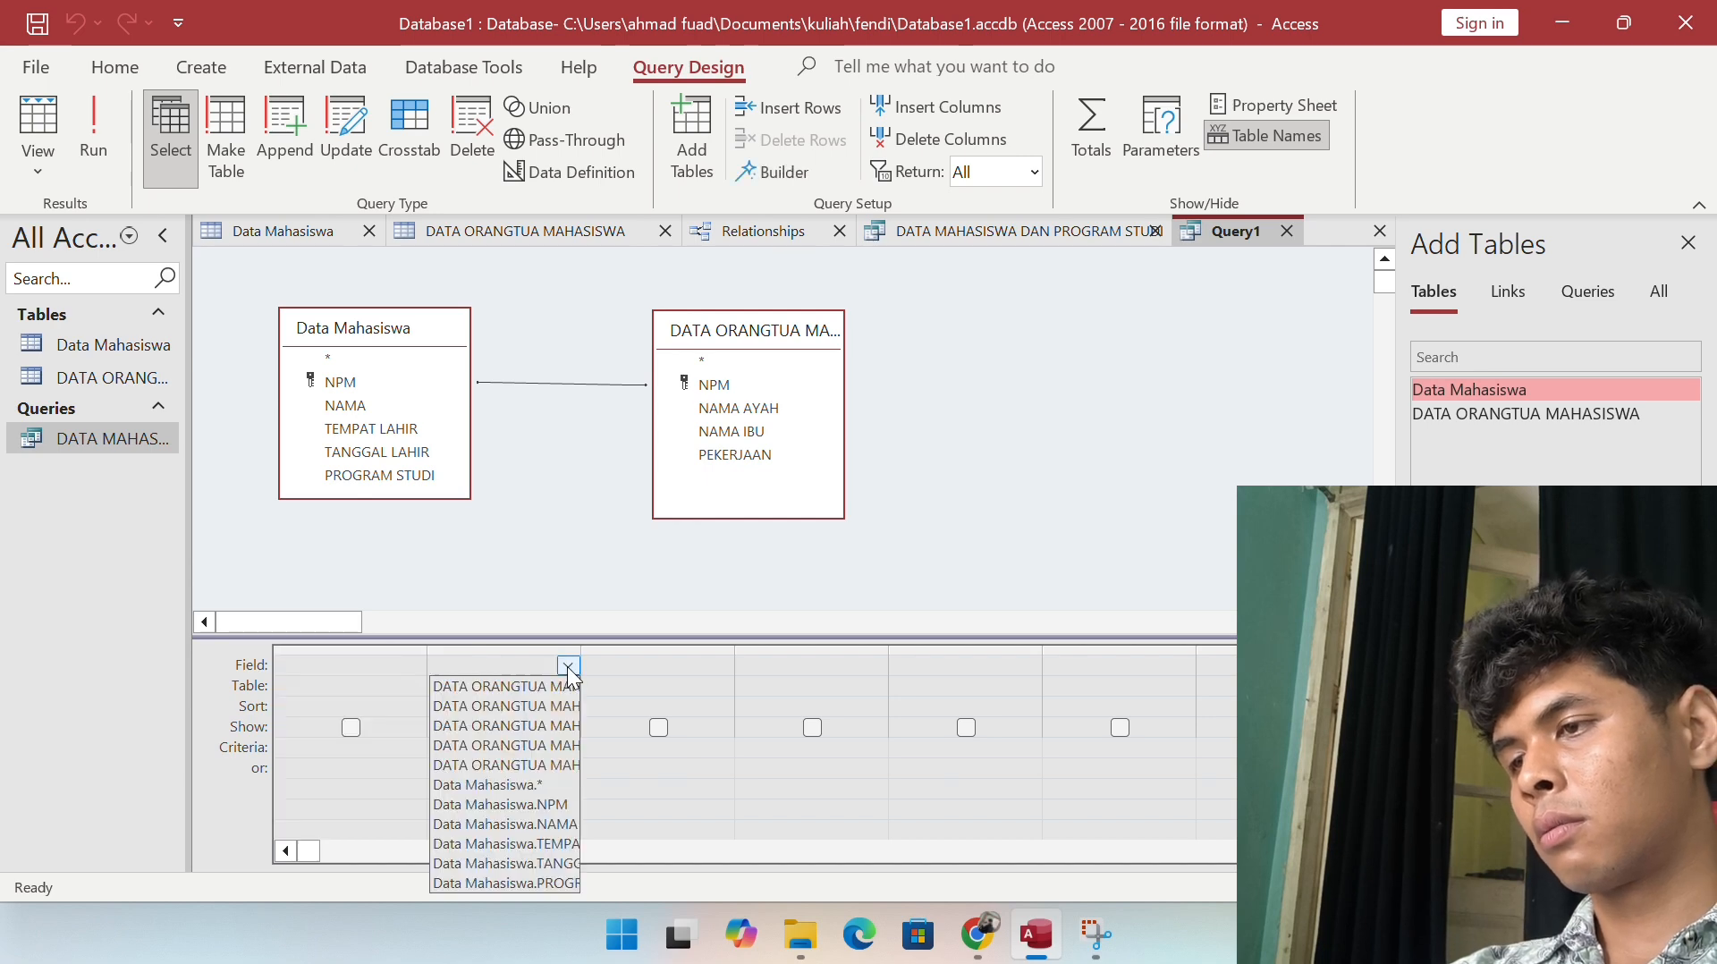
pyautogui.click(445, 667)
pyautogui.click(414, 667)
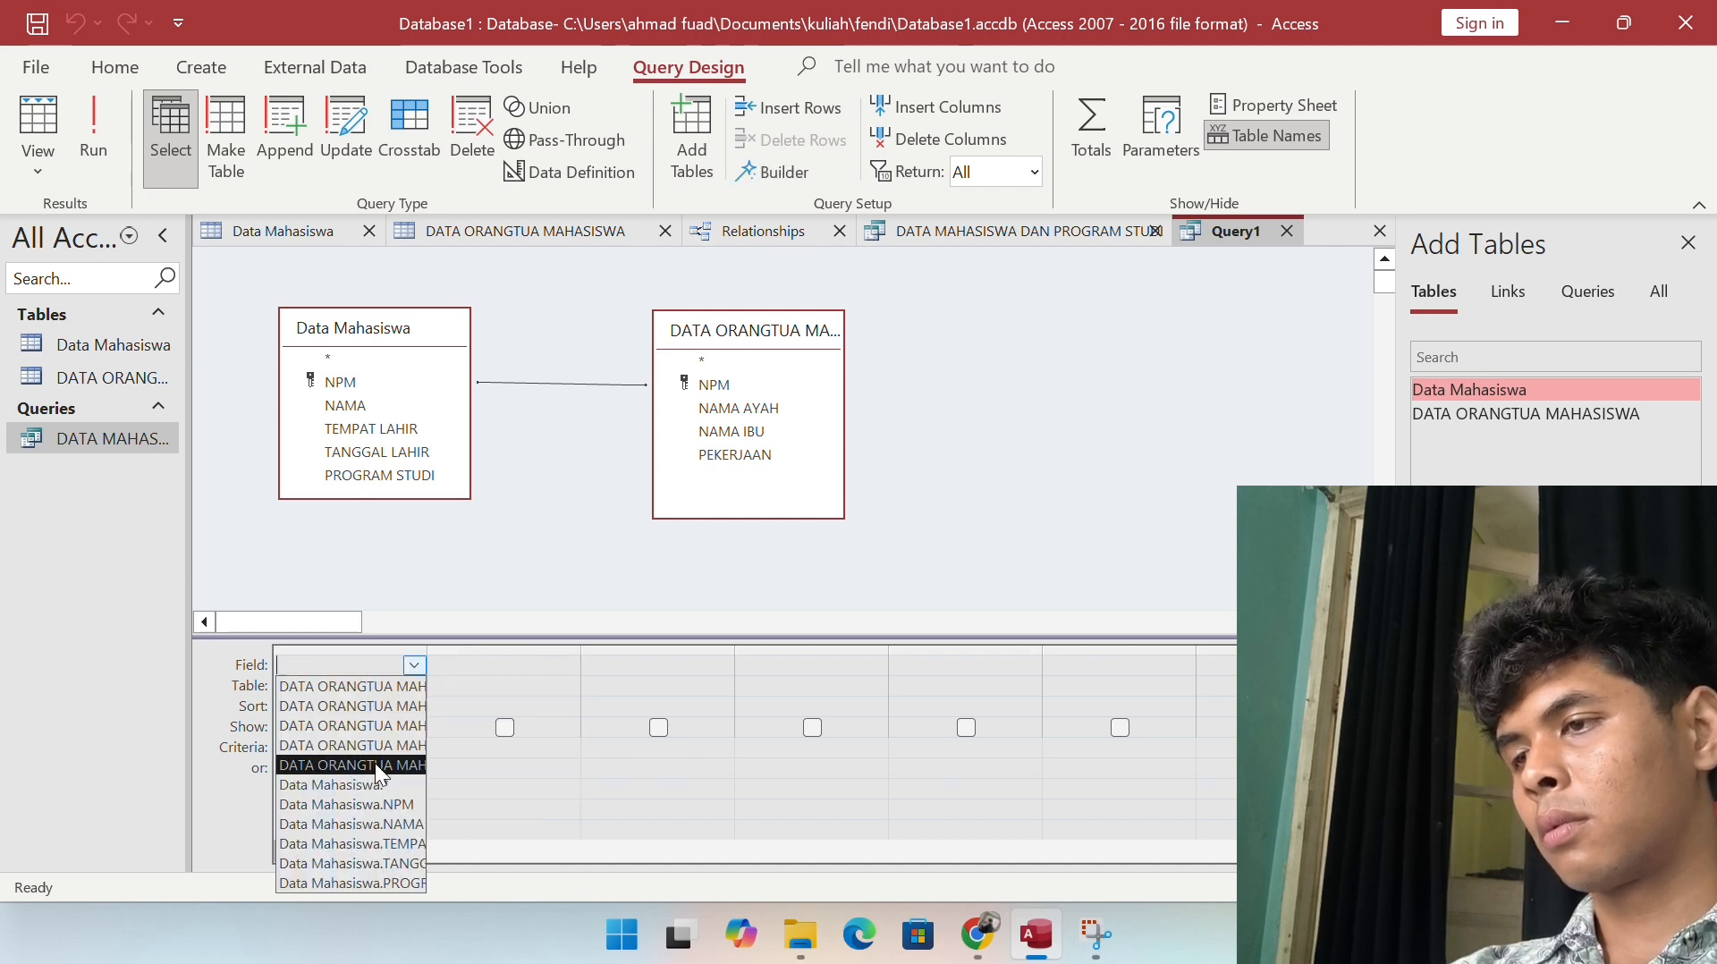
pyautogui.click(359, 786)
pyautogui.click(381, 687)
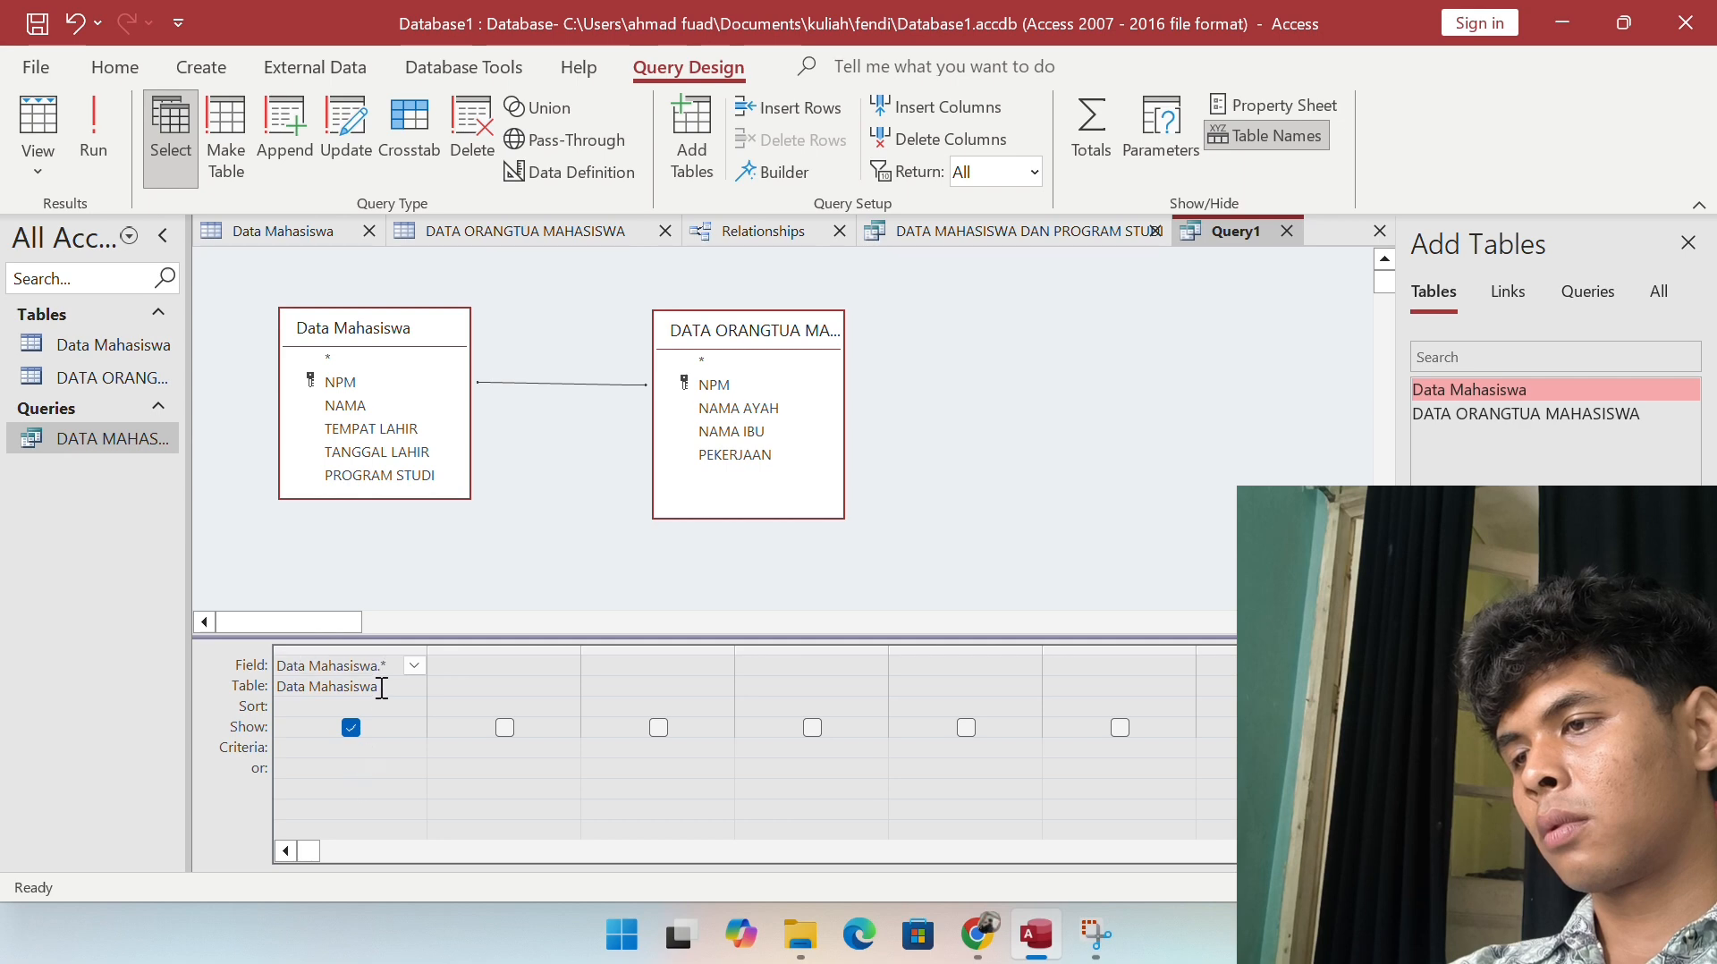
pyautogui.click(414, 686)
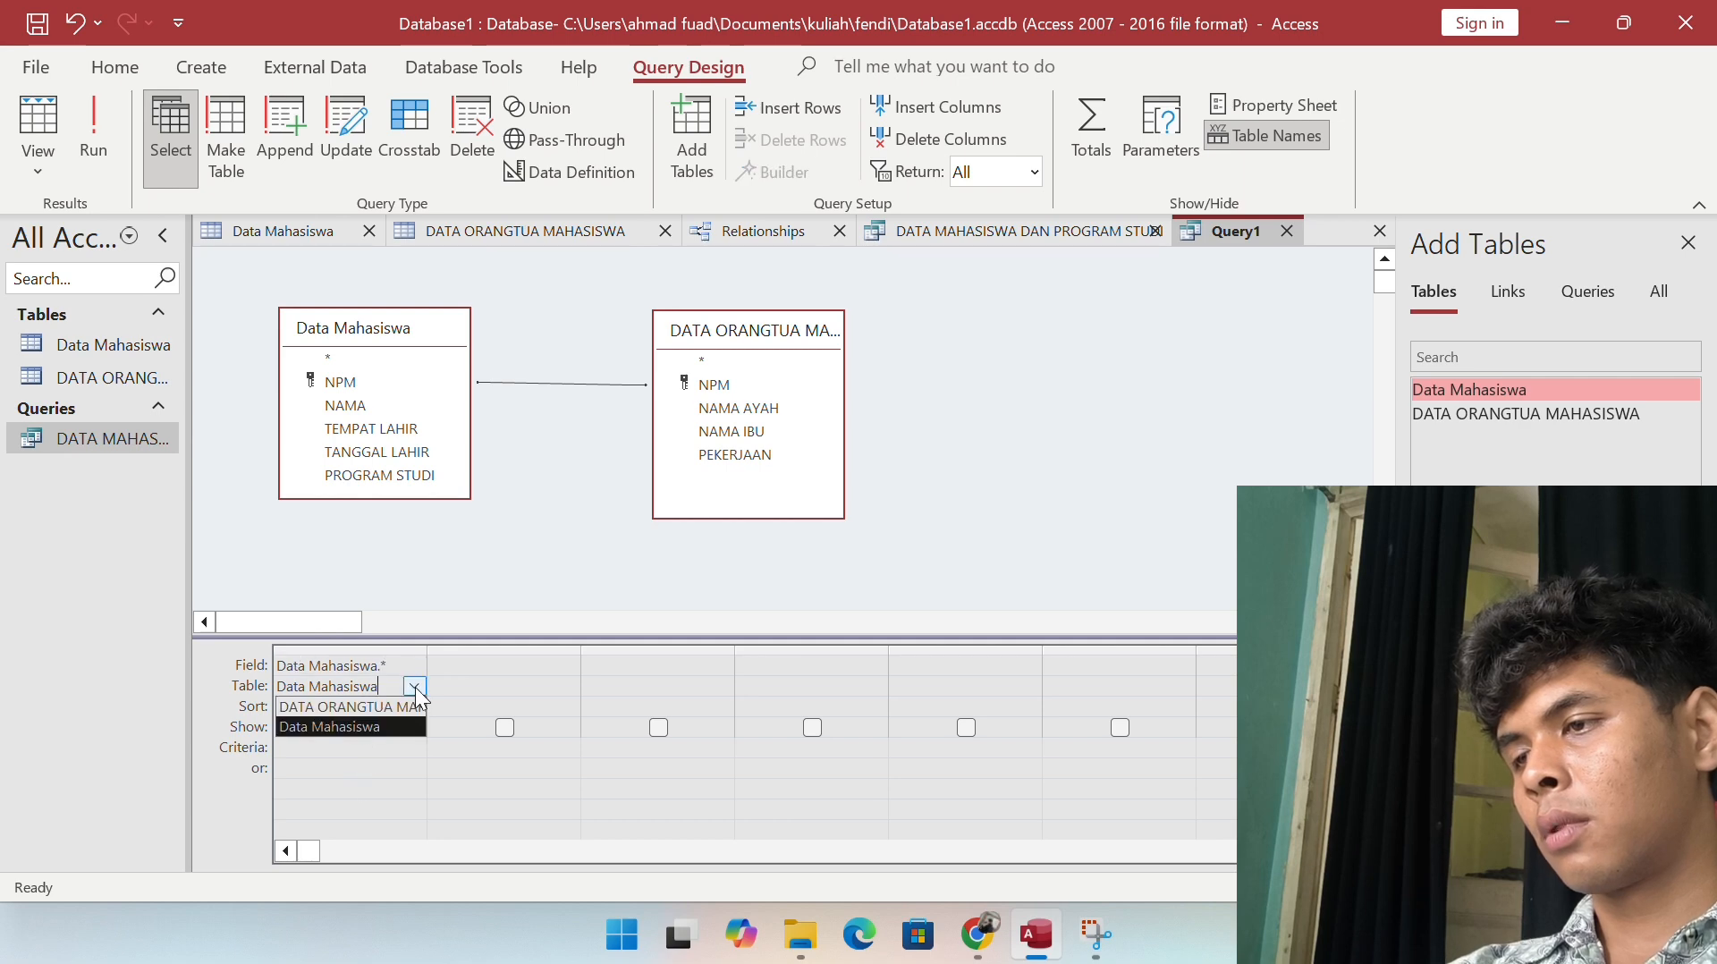
pyautogui.click(415, 686)
pyautogui.click(412, 664)
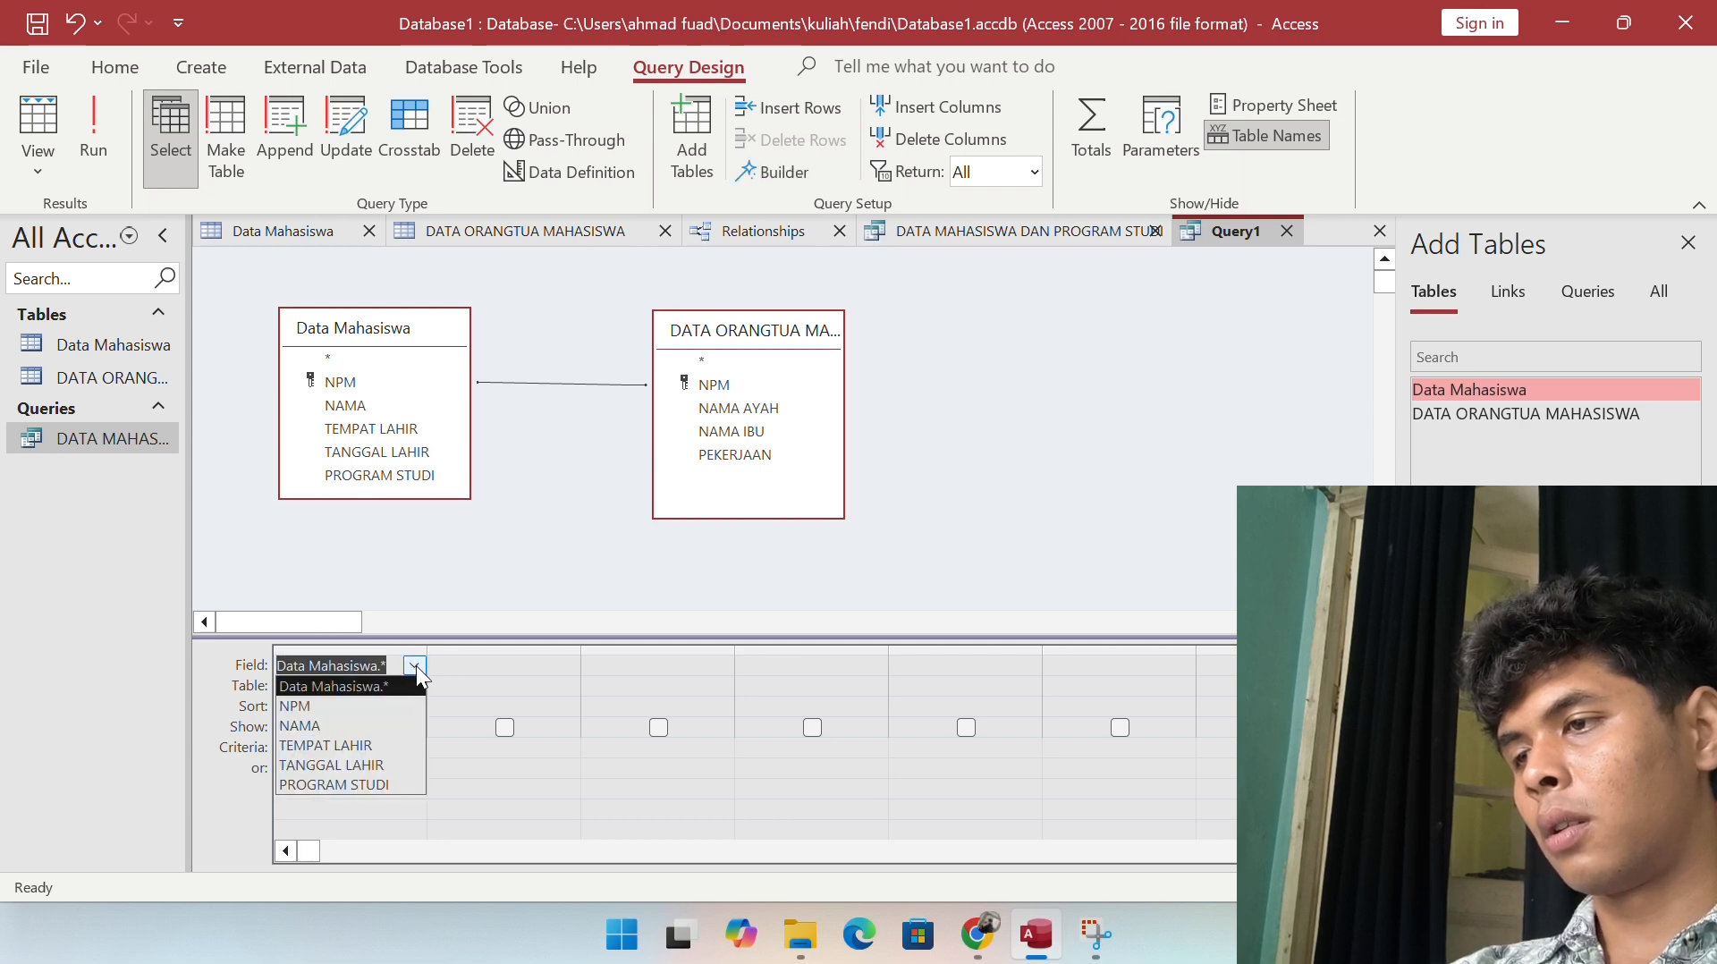
pyautogui.click(356, 706)
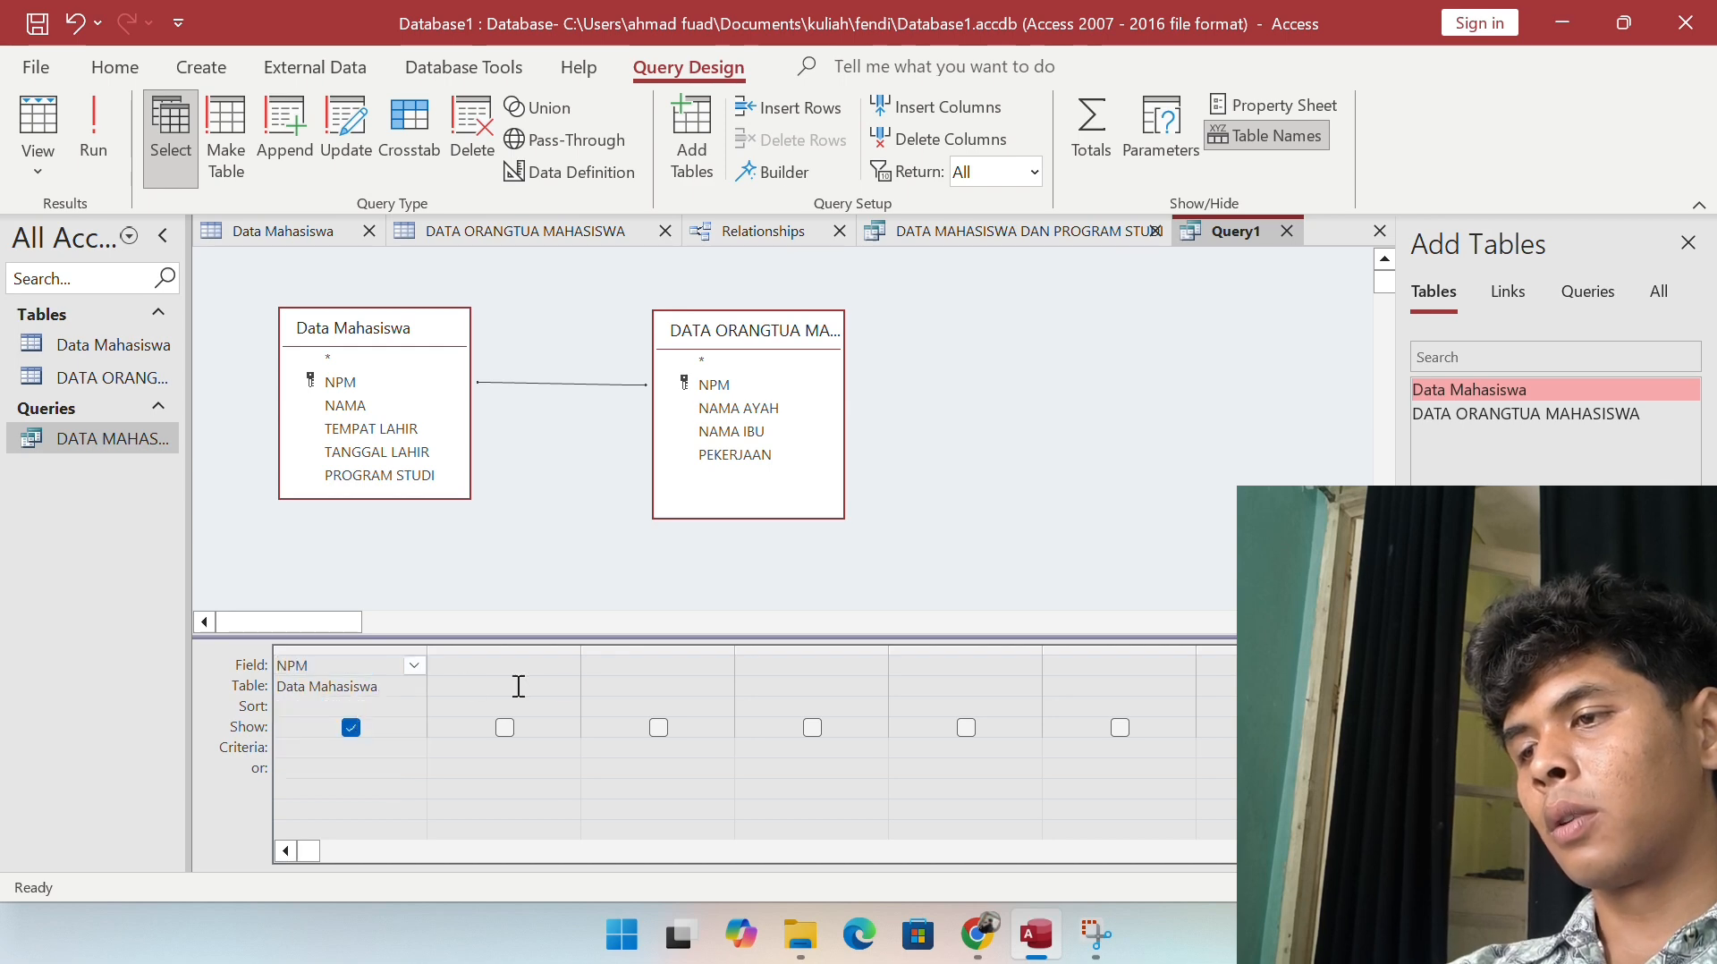
# Step: Put Data Mahasiswa's NAMA field in the second query column
pyautogui.click(555, 665)
pyautogui.click(567, 664)
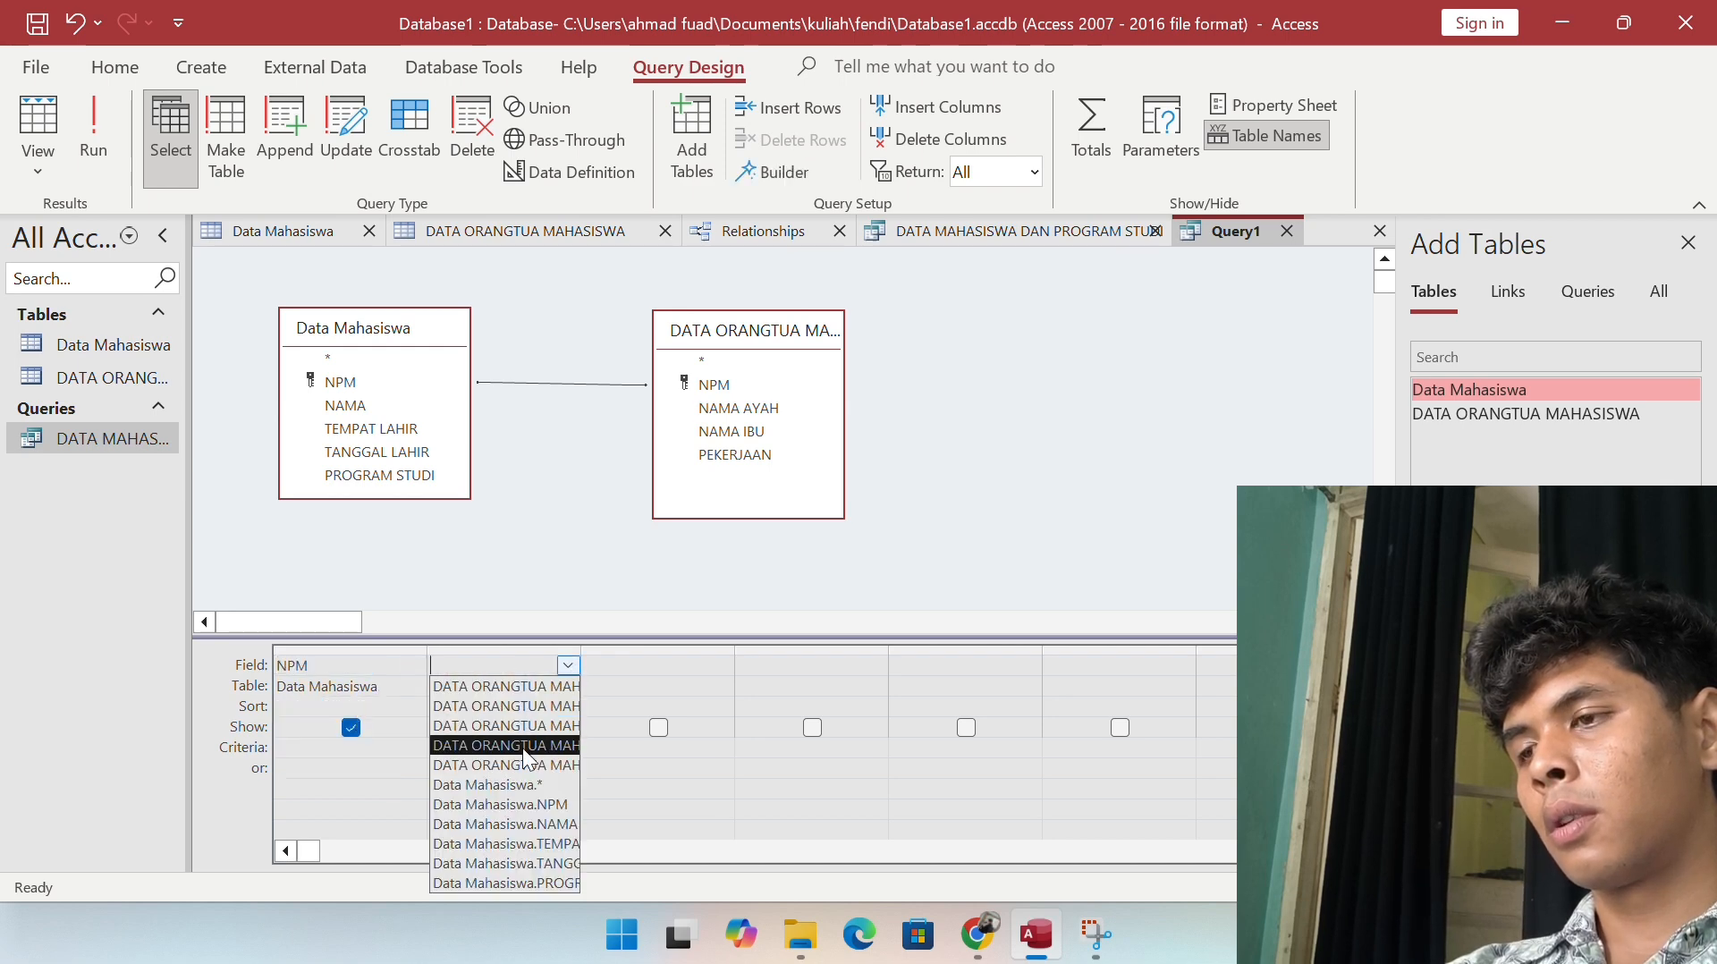
pyautogui.click(508, 783)
pyautogui.click(563, 666)
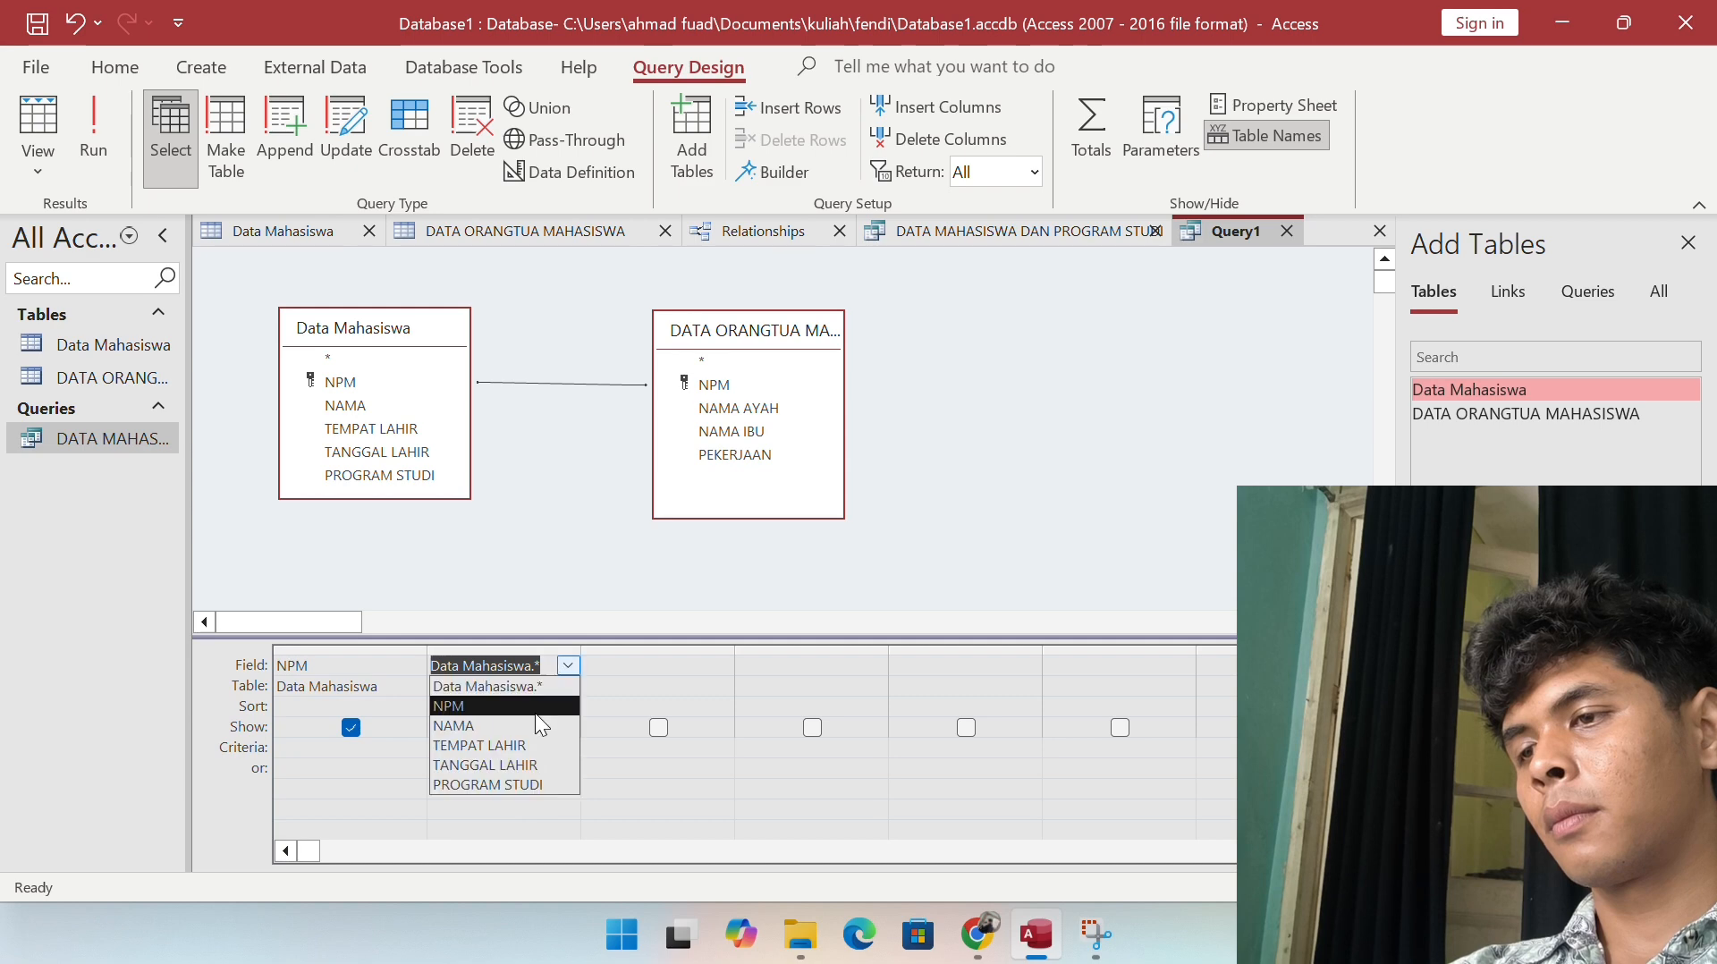
pyautogui.click(528, 726)
pyautogui.click(651, 665)
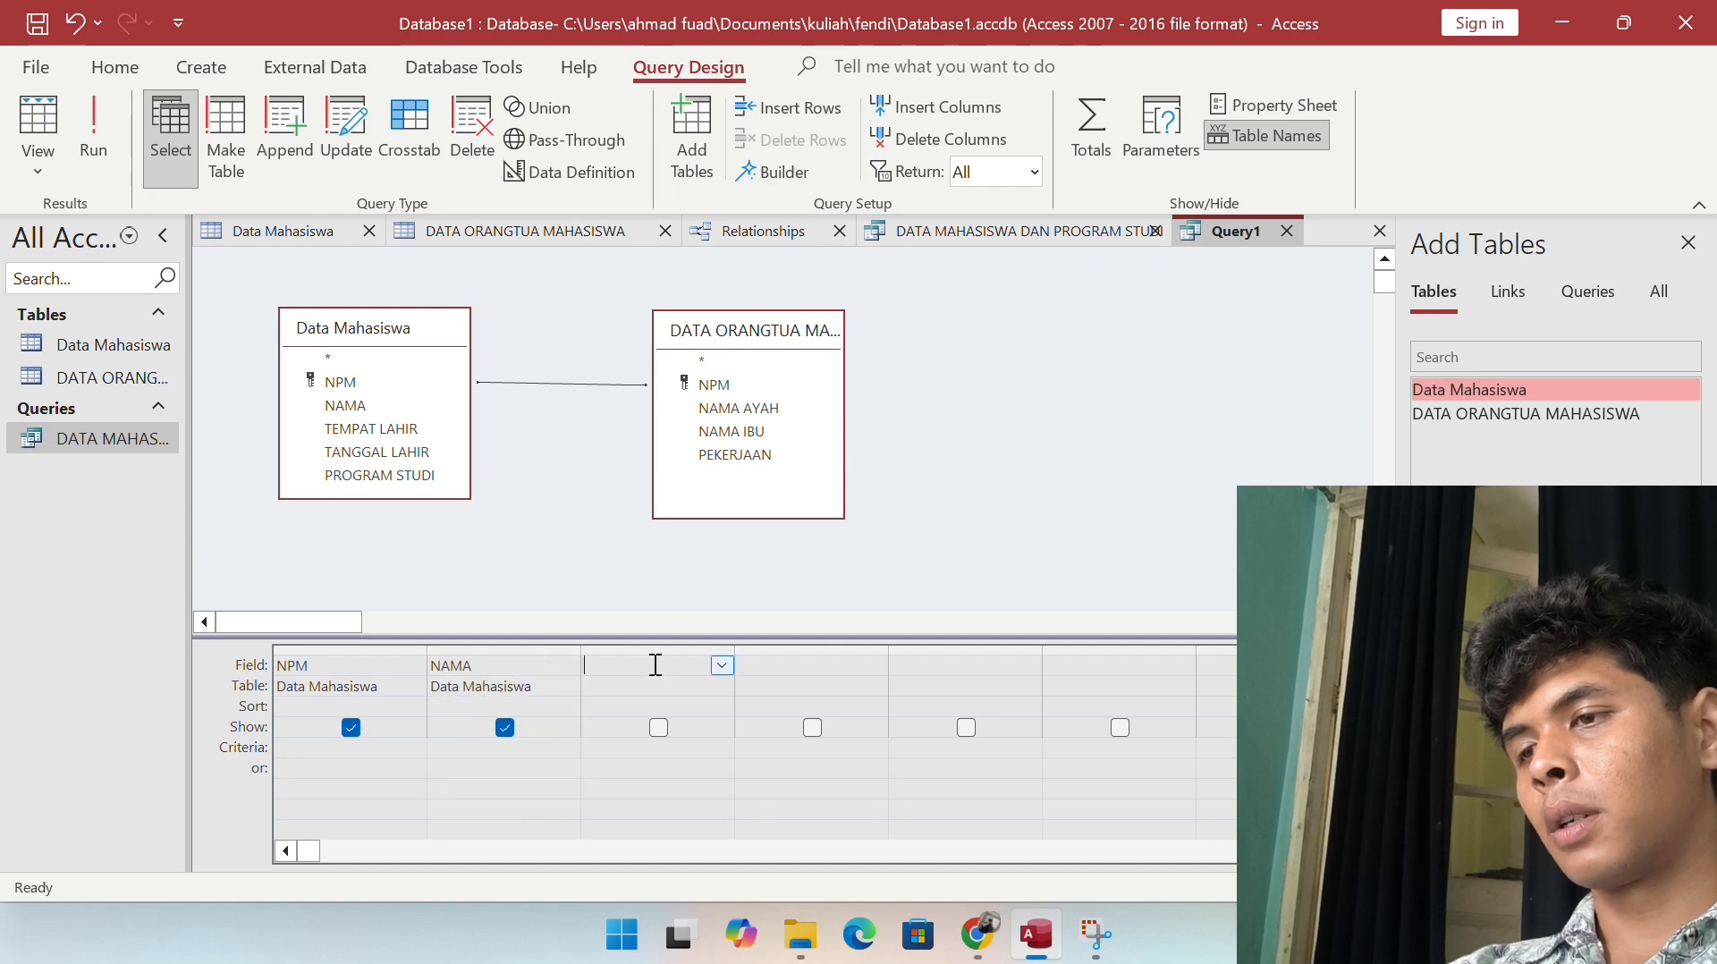
# Step: Add NAMA AYAH and NAMA IBU from the parents table as columns 3 and 4
pyautogui.click(722, 667)
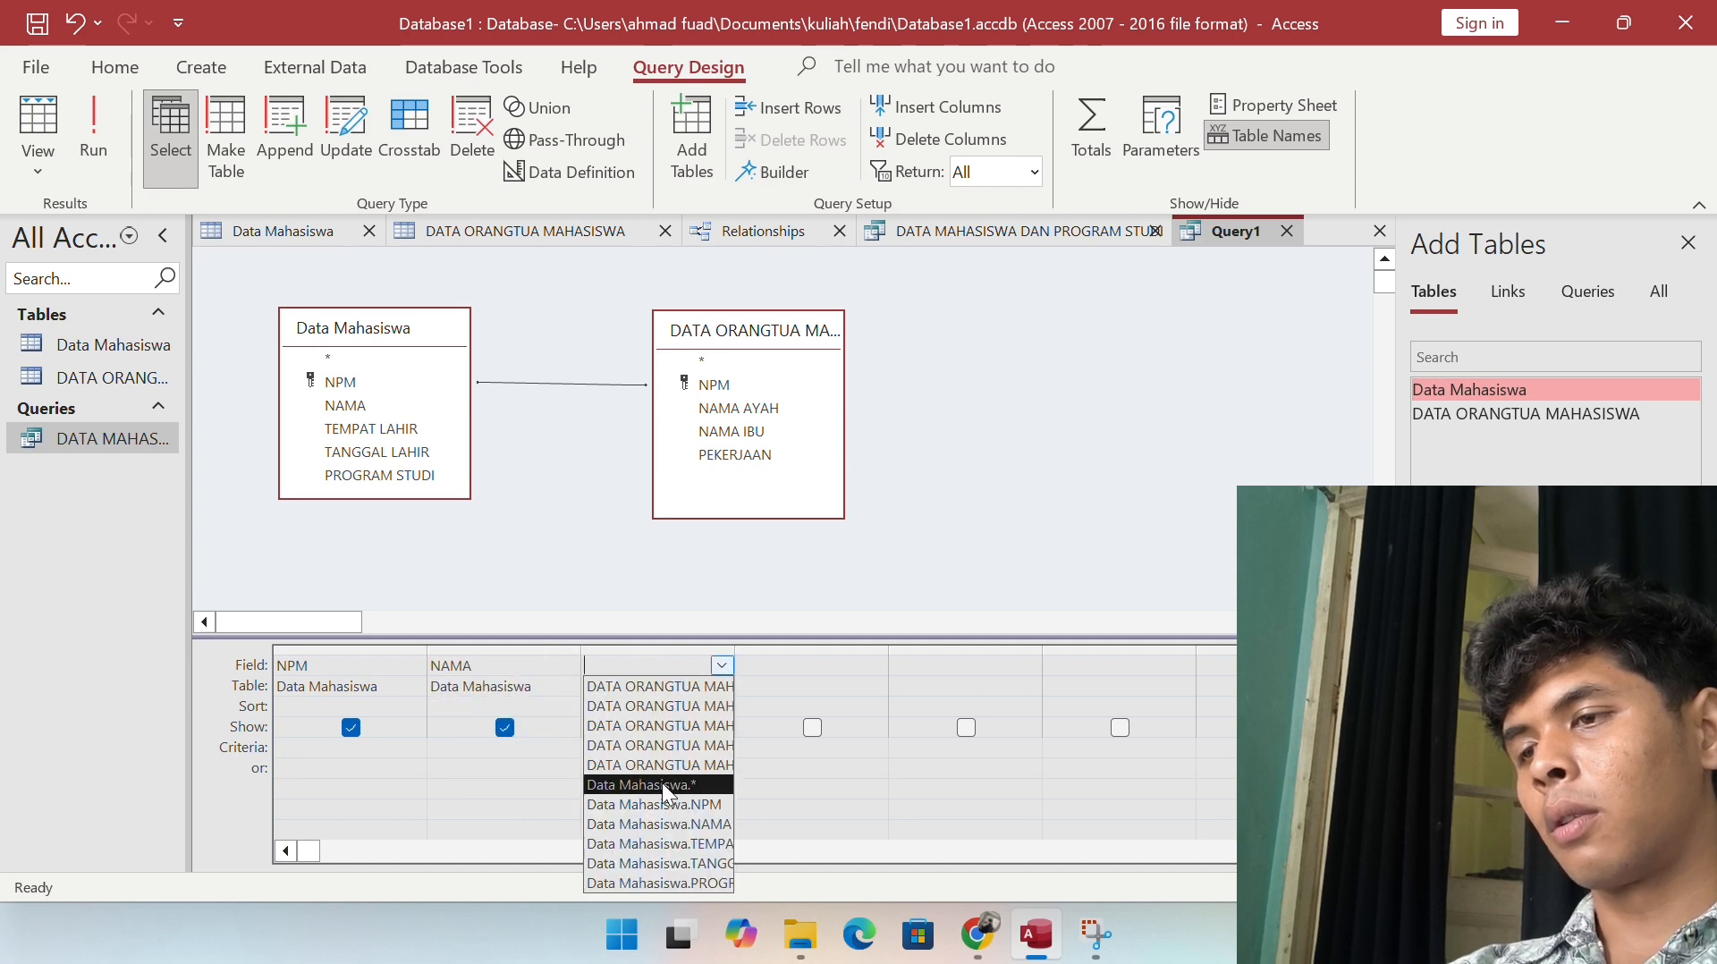
pyautogui.click(662, 690)
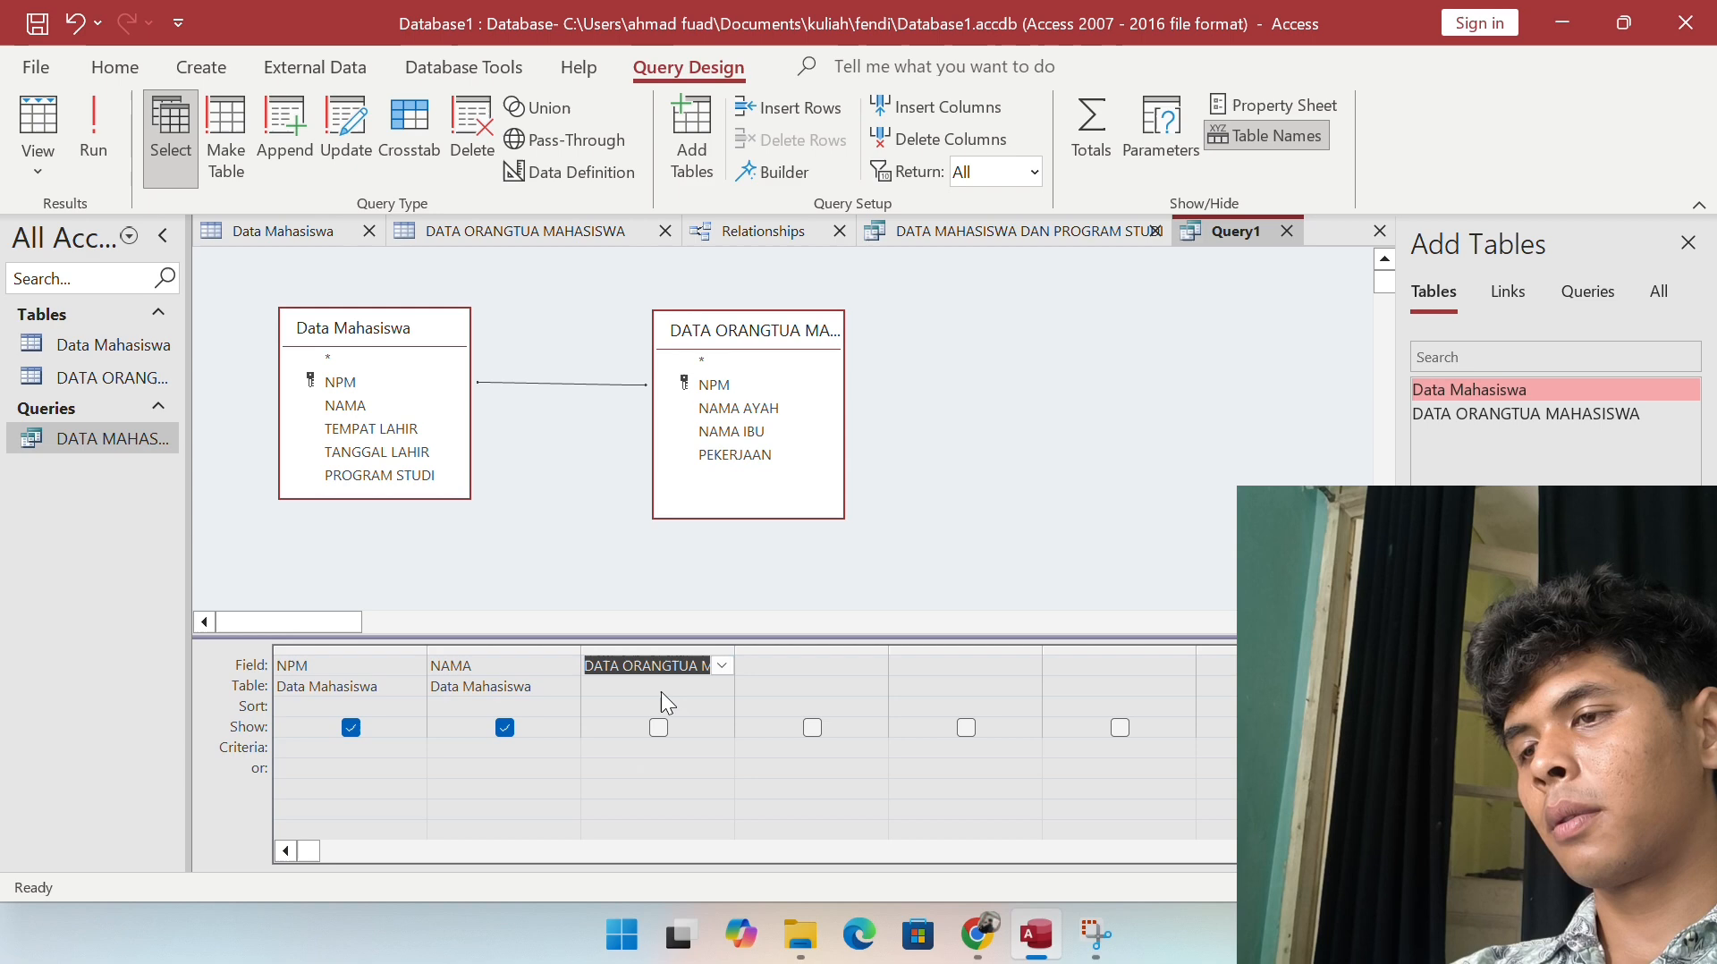
pyautogui.click(720, 665)
pyautogui.click(692, 725)
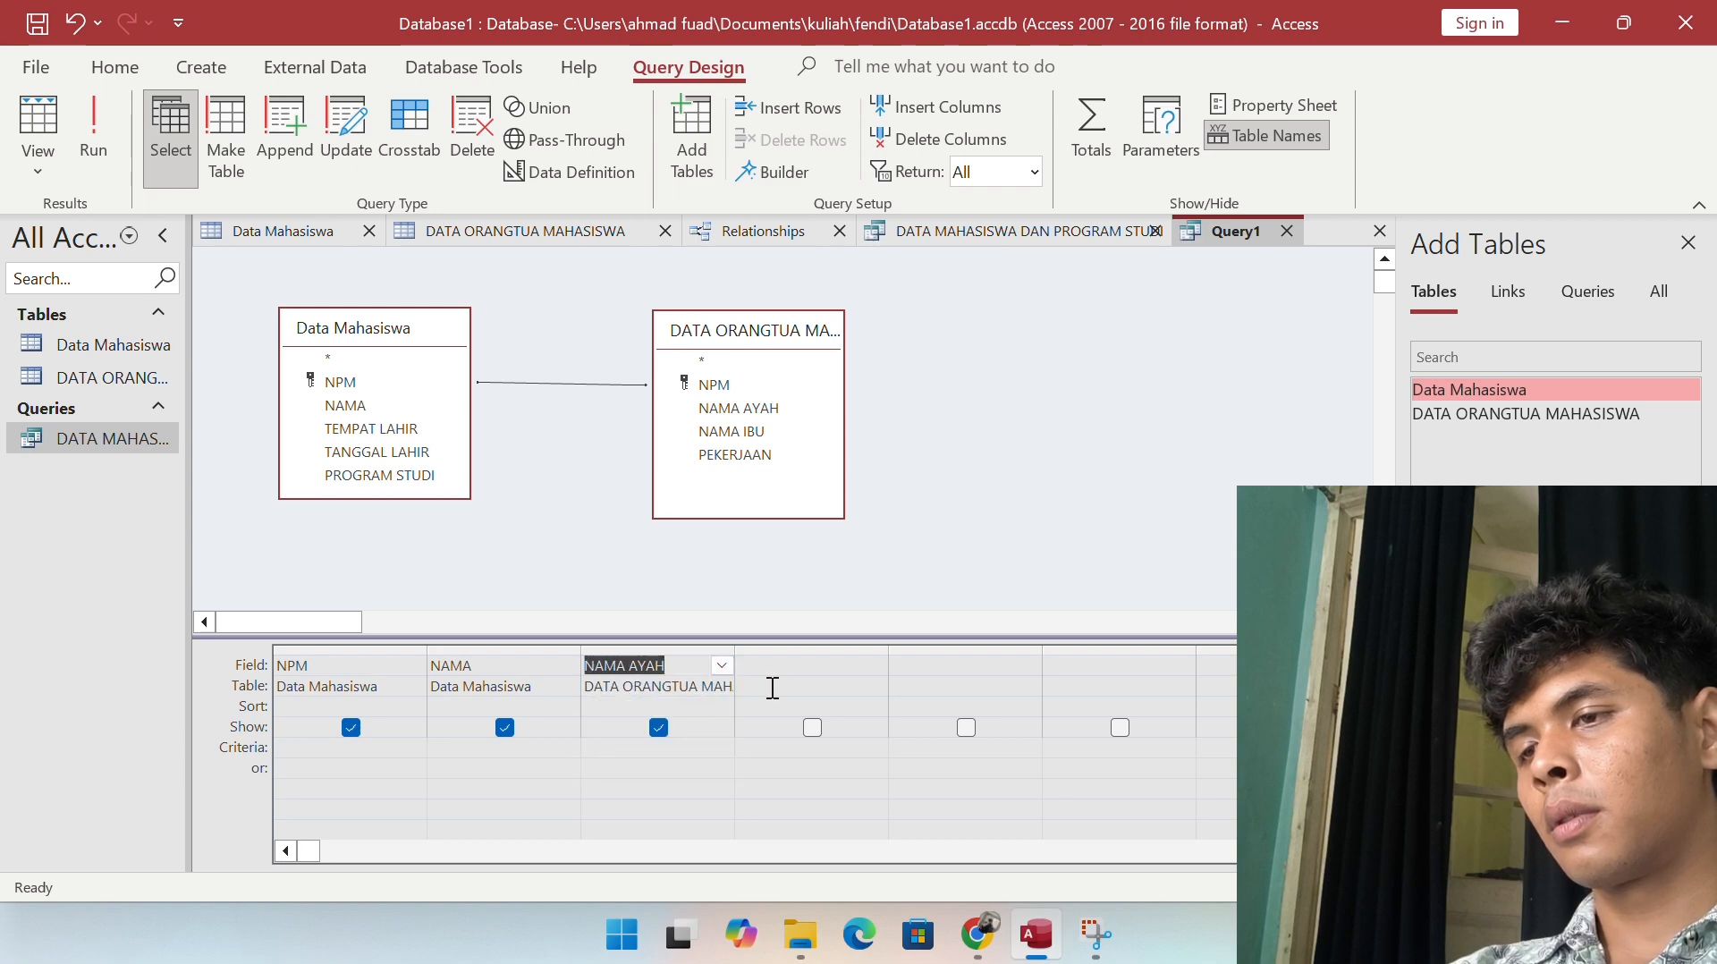
pyautogui.click(818, 665)
pyautogui.click(875, 667)
pyautogui.click(859, 686)
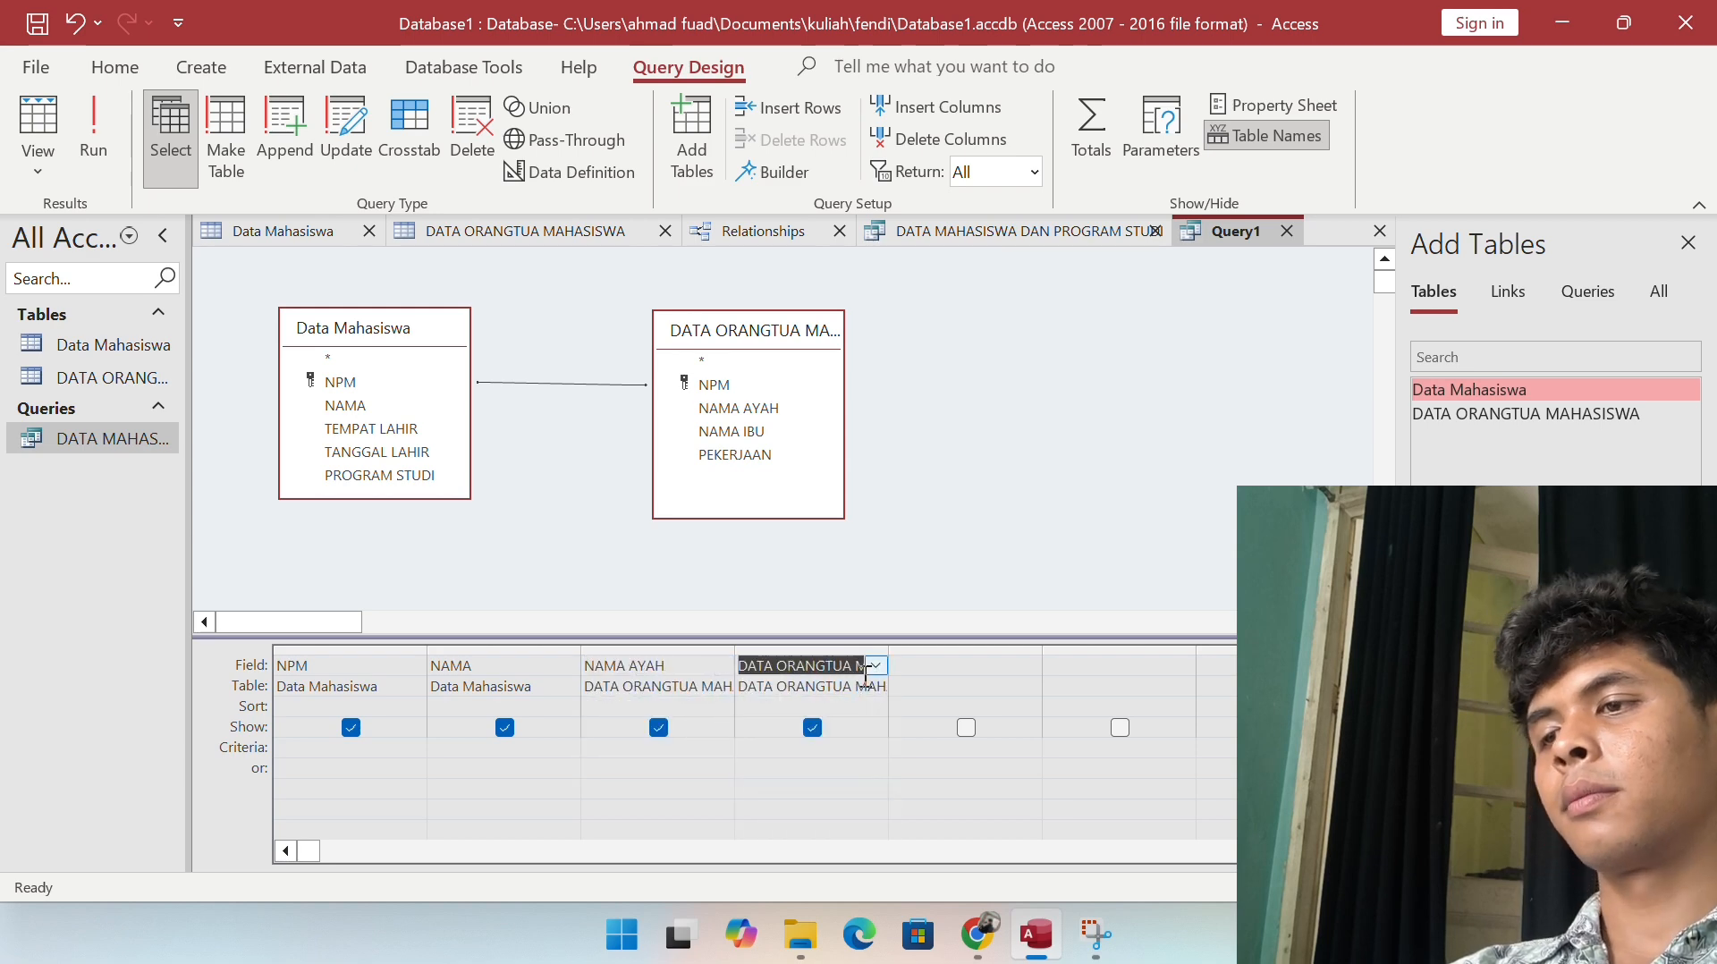
pyautogui.click(875, 666)
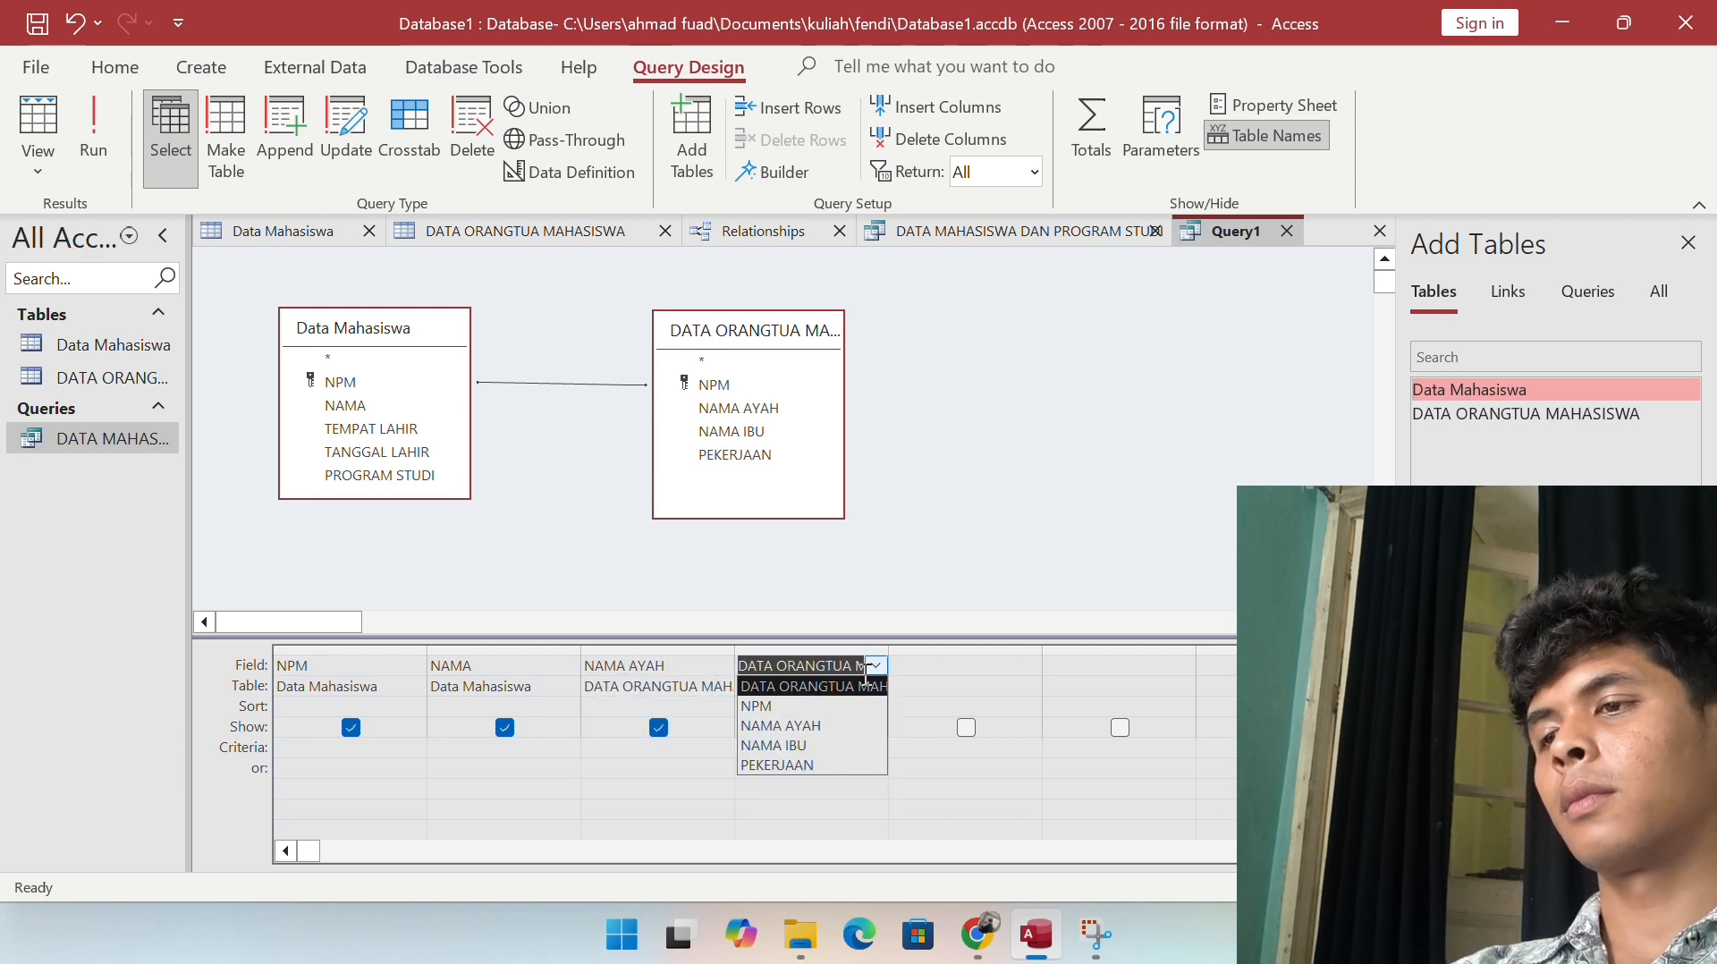
pyautogui.click(821, 743)
pyautogui.click(915, 474)
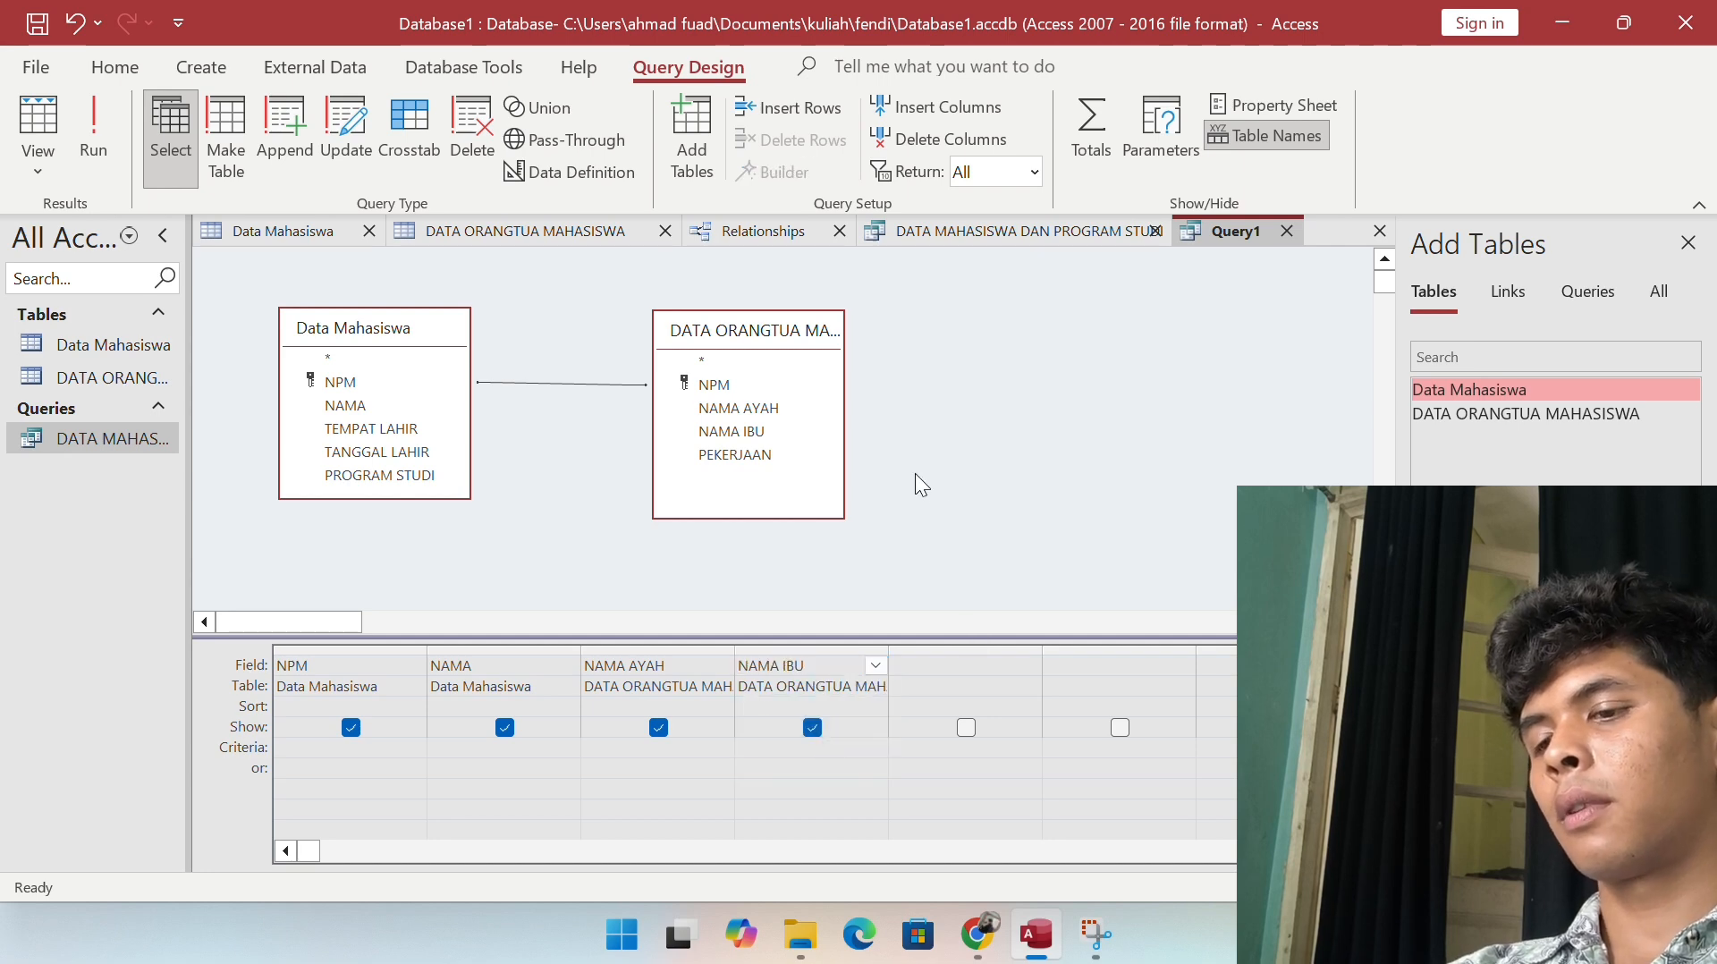
# Step: Save the new query as 'DATA MAHASISWA DAN ORANG TUA'
pyautogui.hotkey('ctrl', 's')
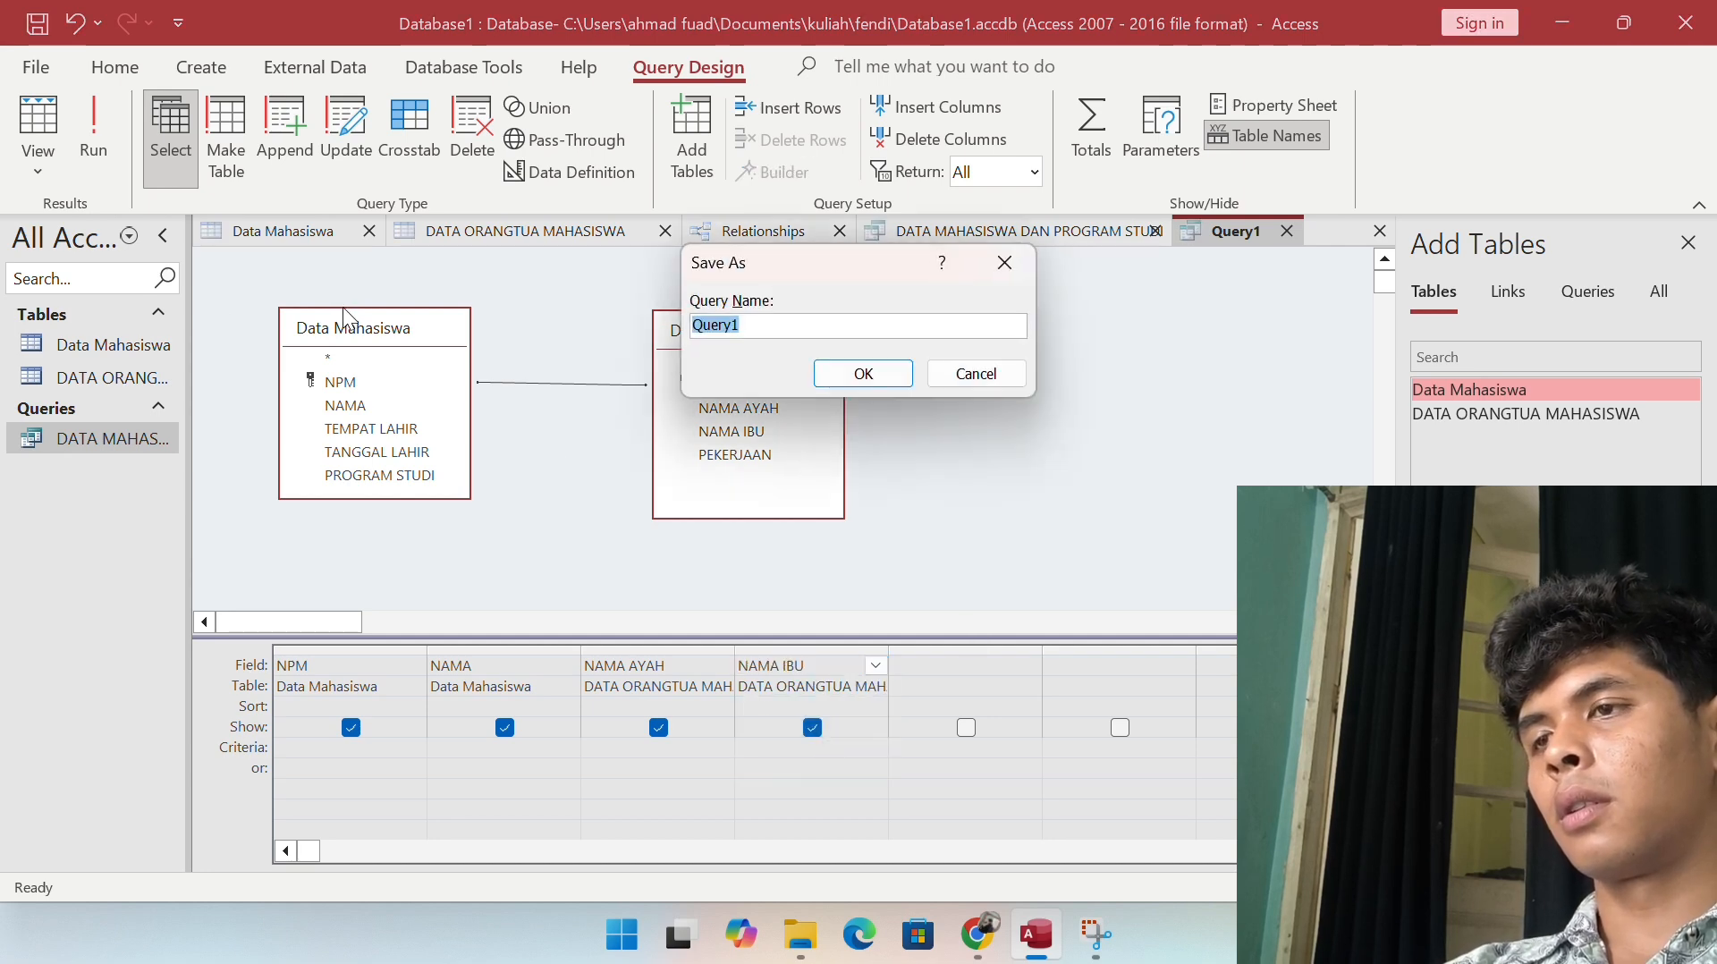
pyautogui.write('DATA MAH')
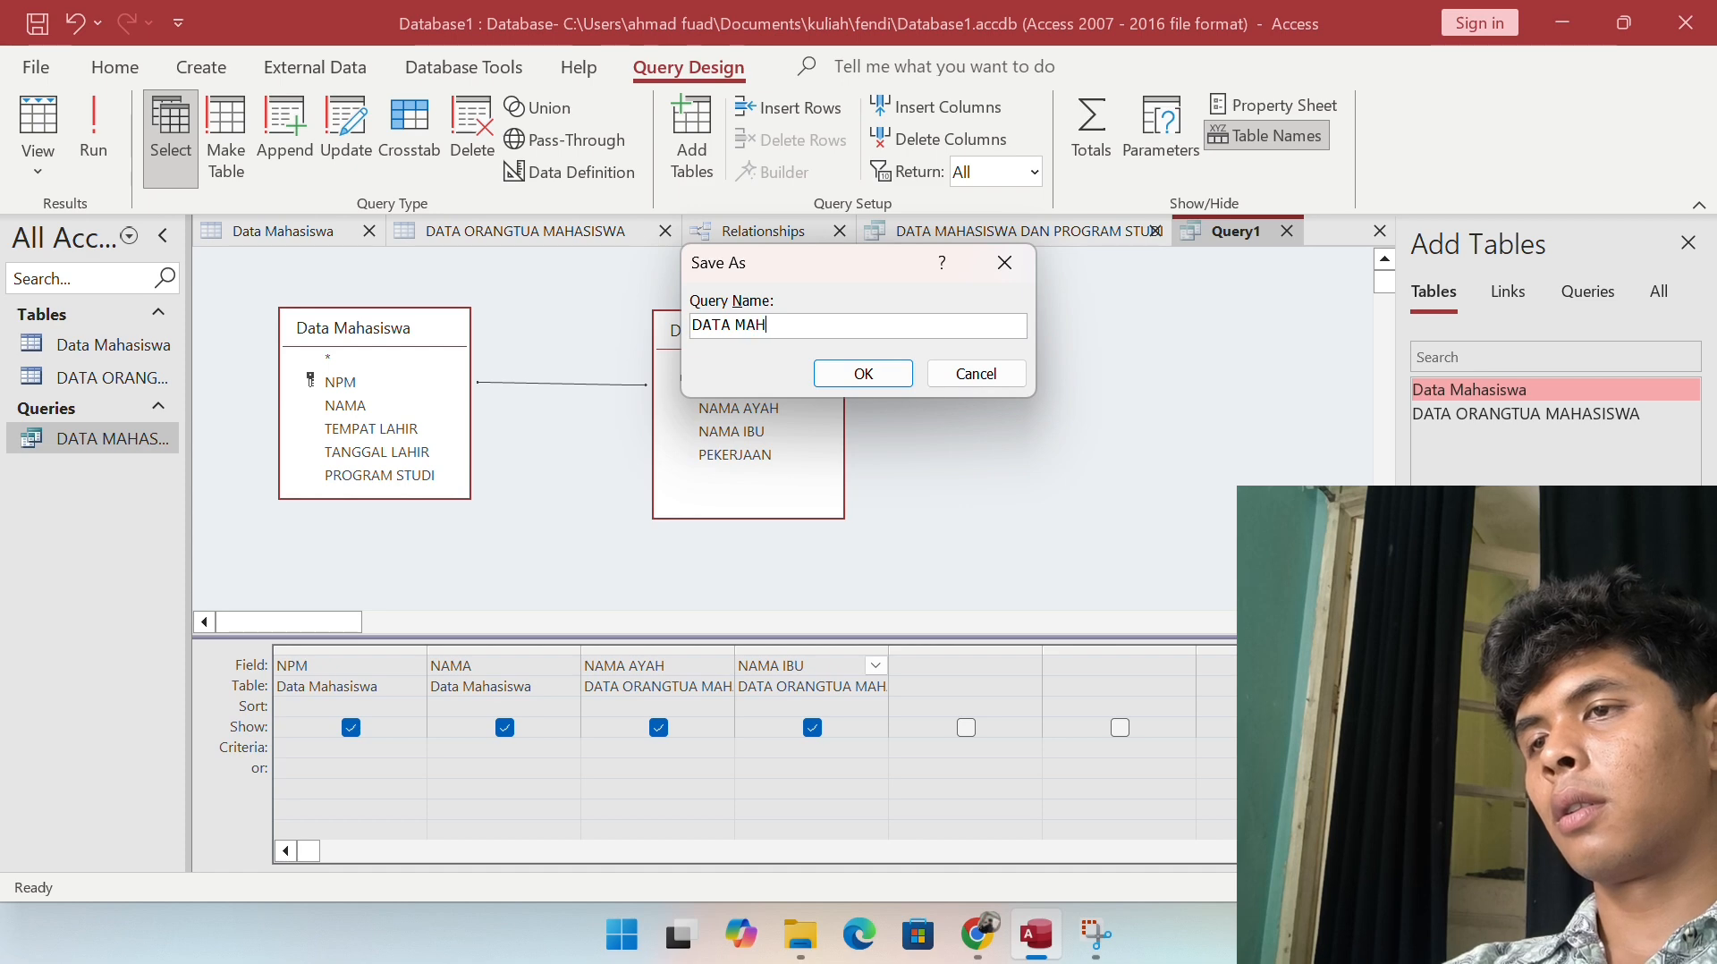
pyautogui.write('ASISWA D')
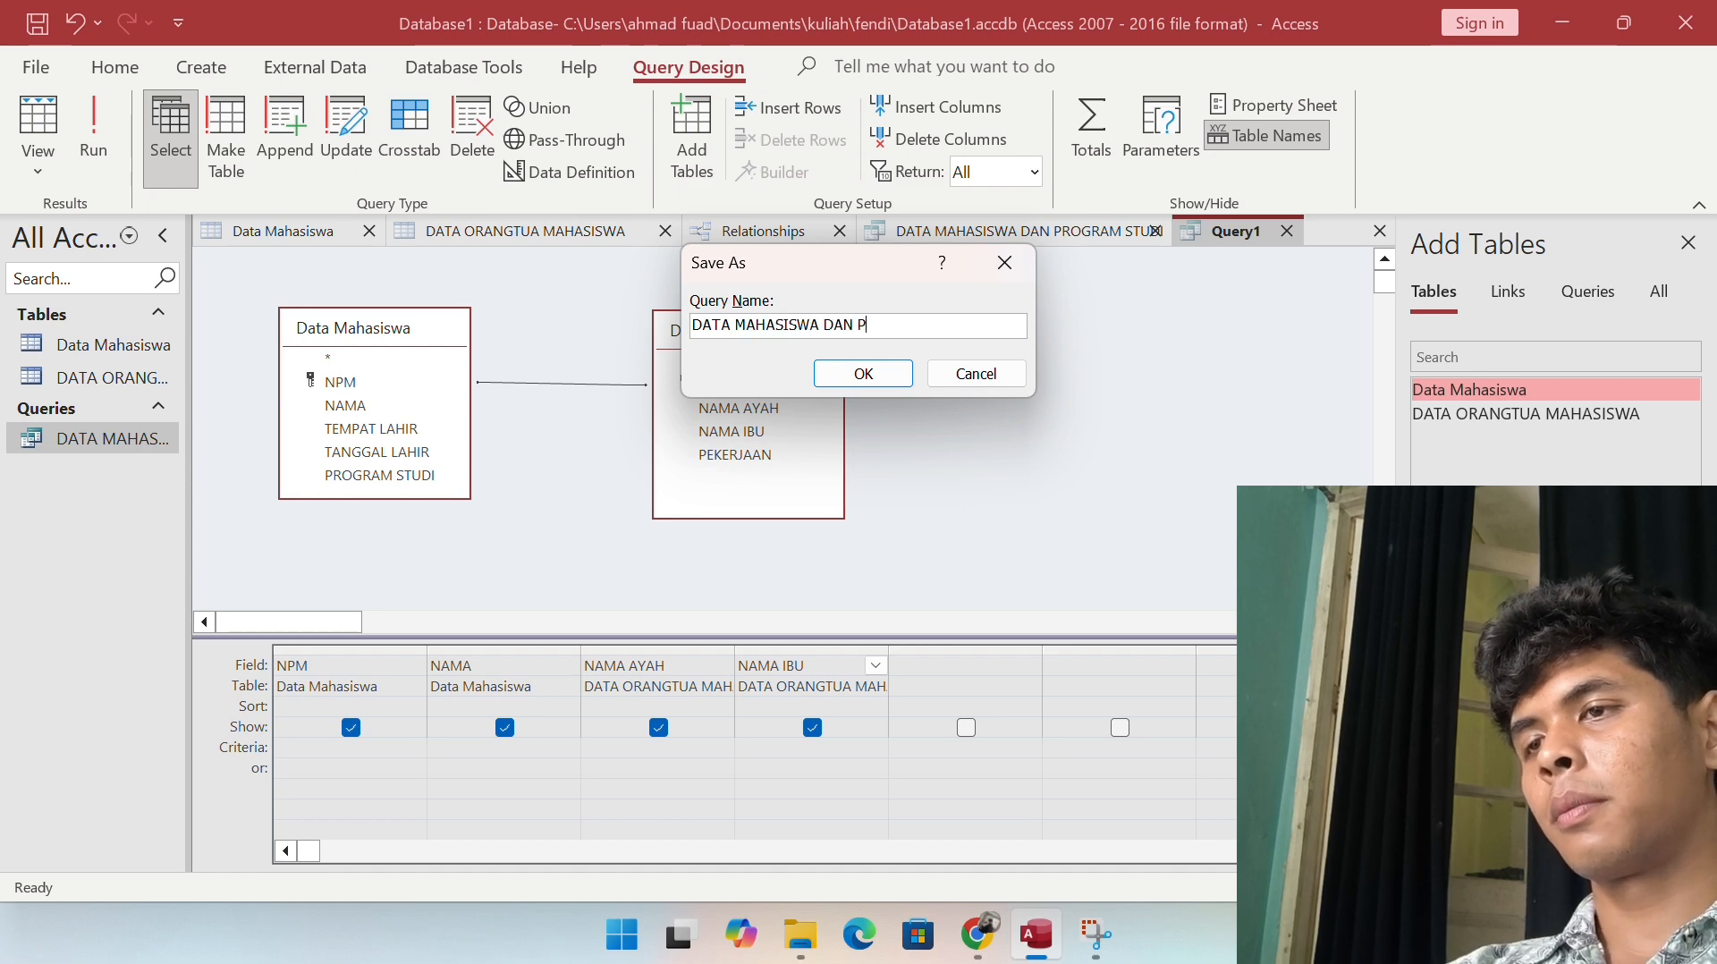
pyautogui.write('AN ORANG TUA')
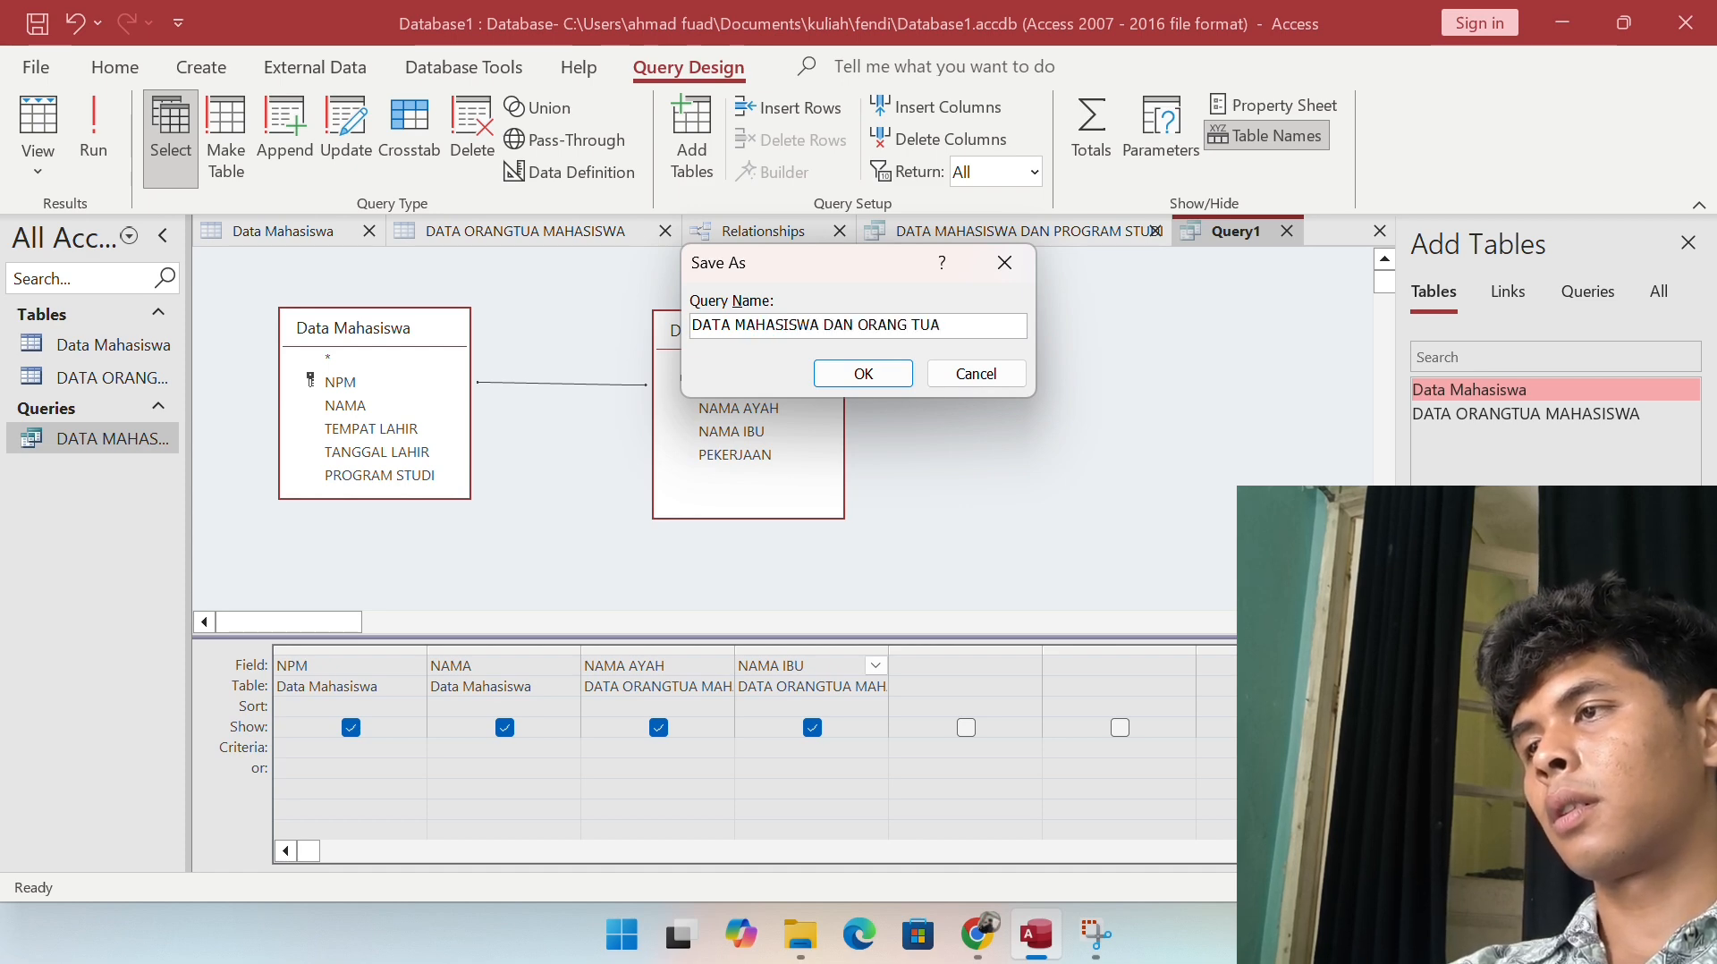
pyautogui.press('Return')
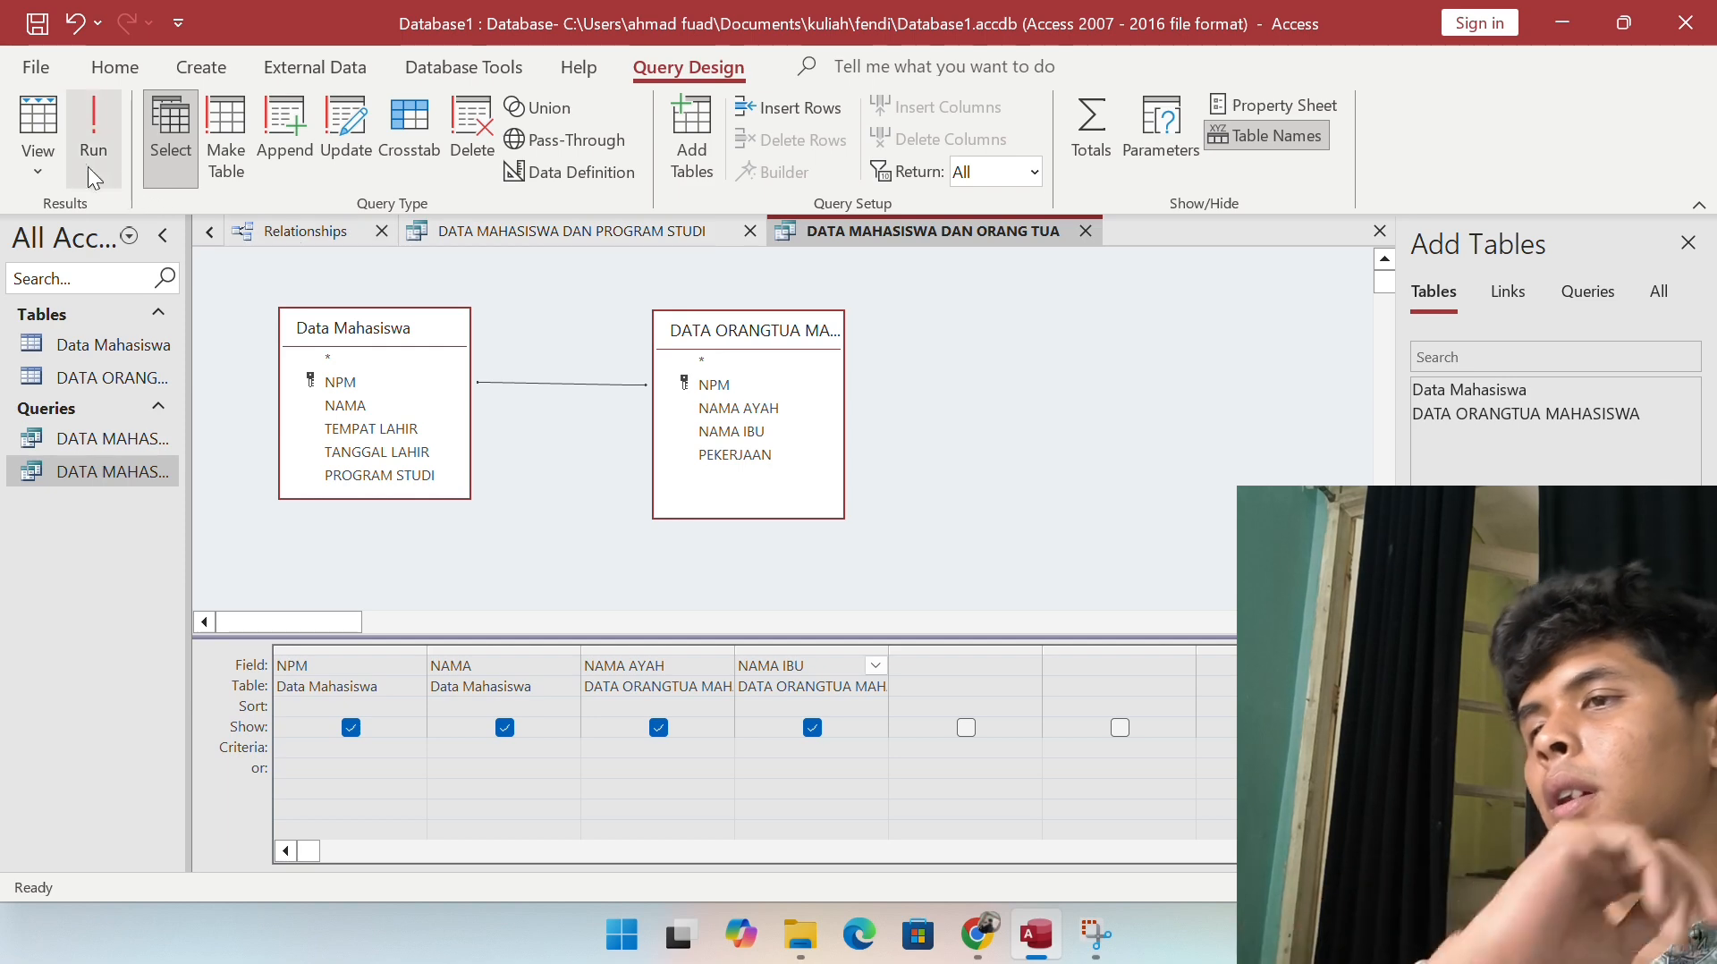
# Step: Show the query results in Datasheet View and widen the NAMA AYAH column
pyautogui.click(60, 167)
pyautogui.click(125, 220)
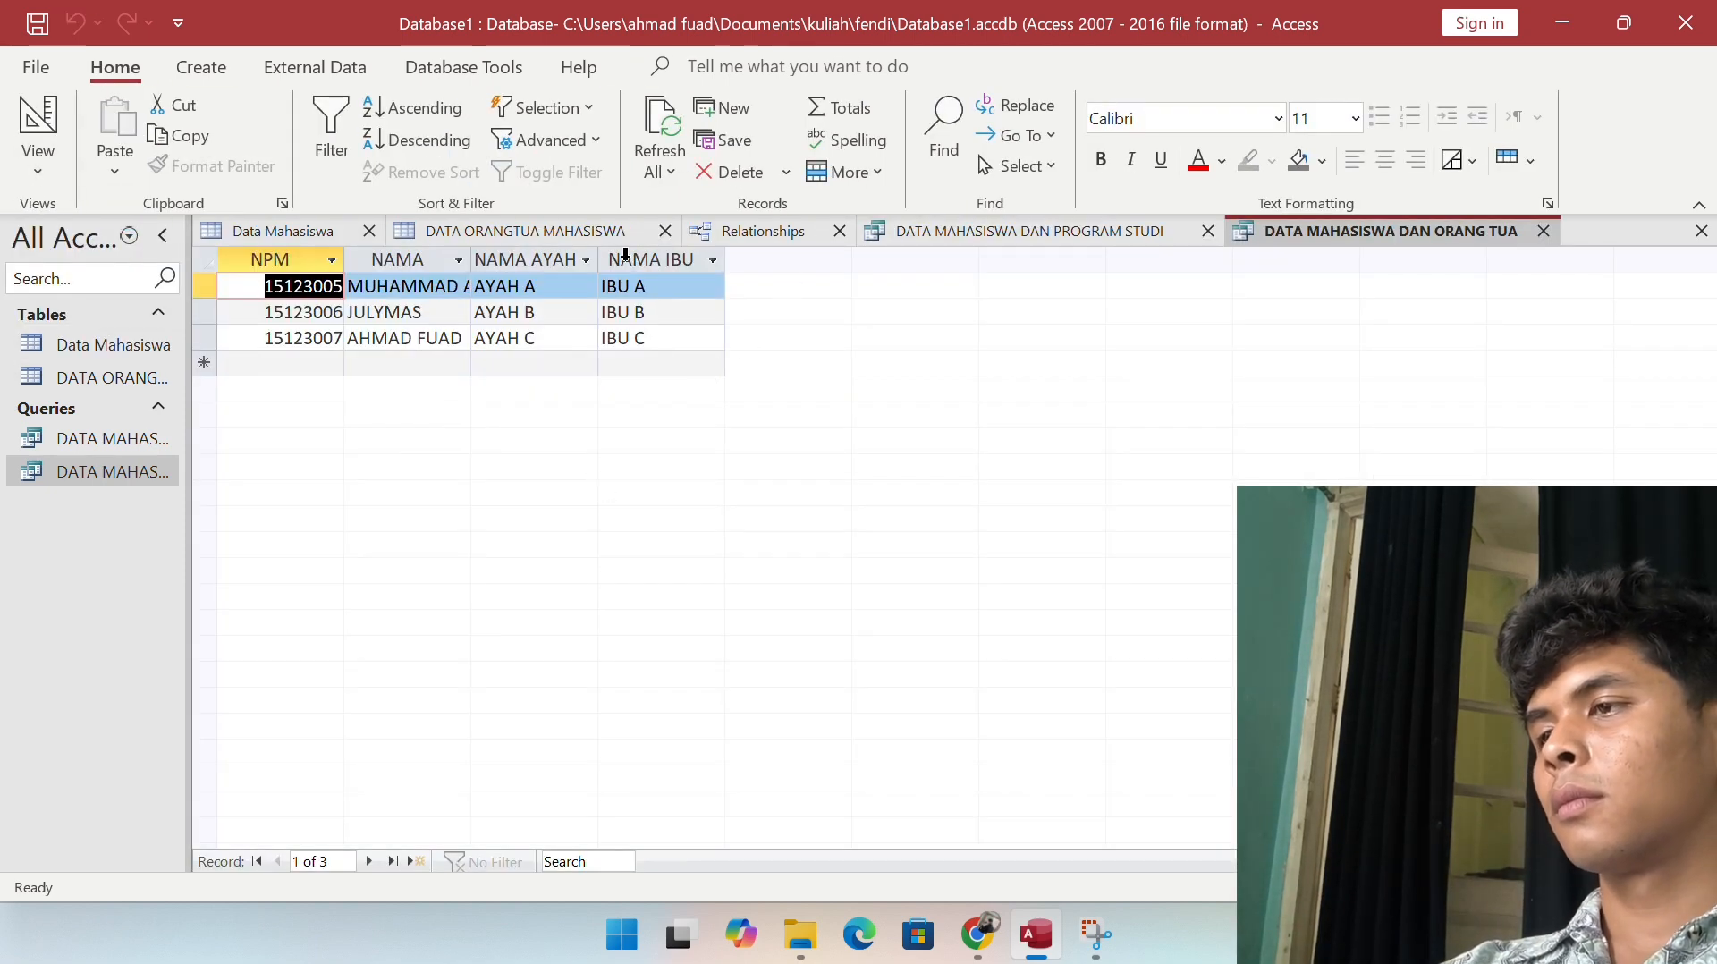
pyautogui.moveTo(598, 258); pyautogui.dragTo(669, 257)
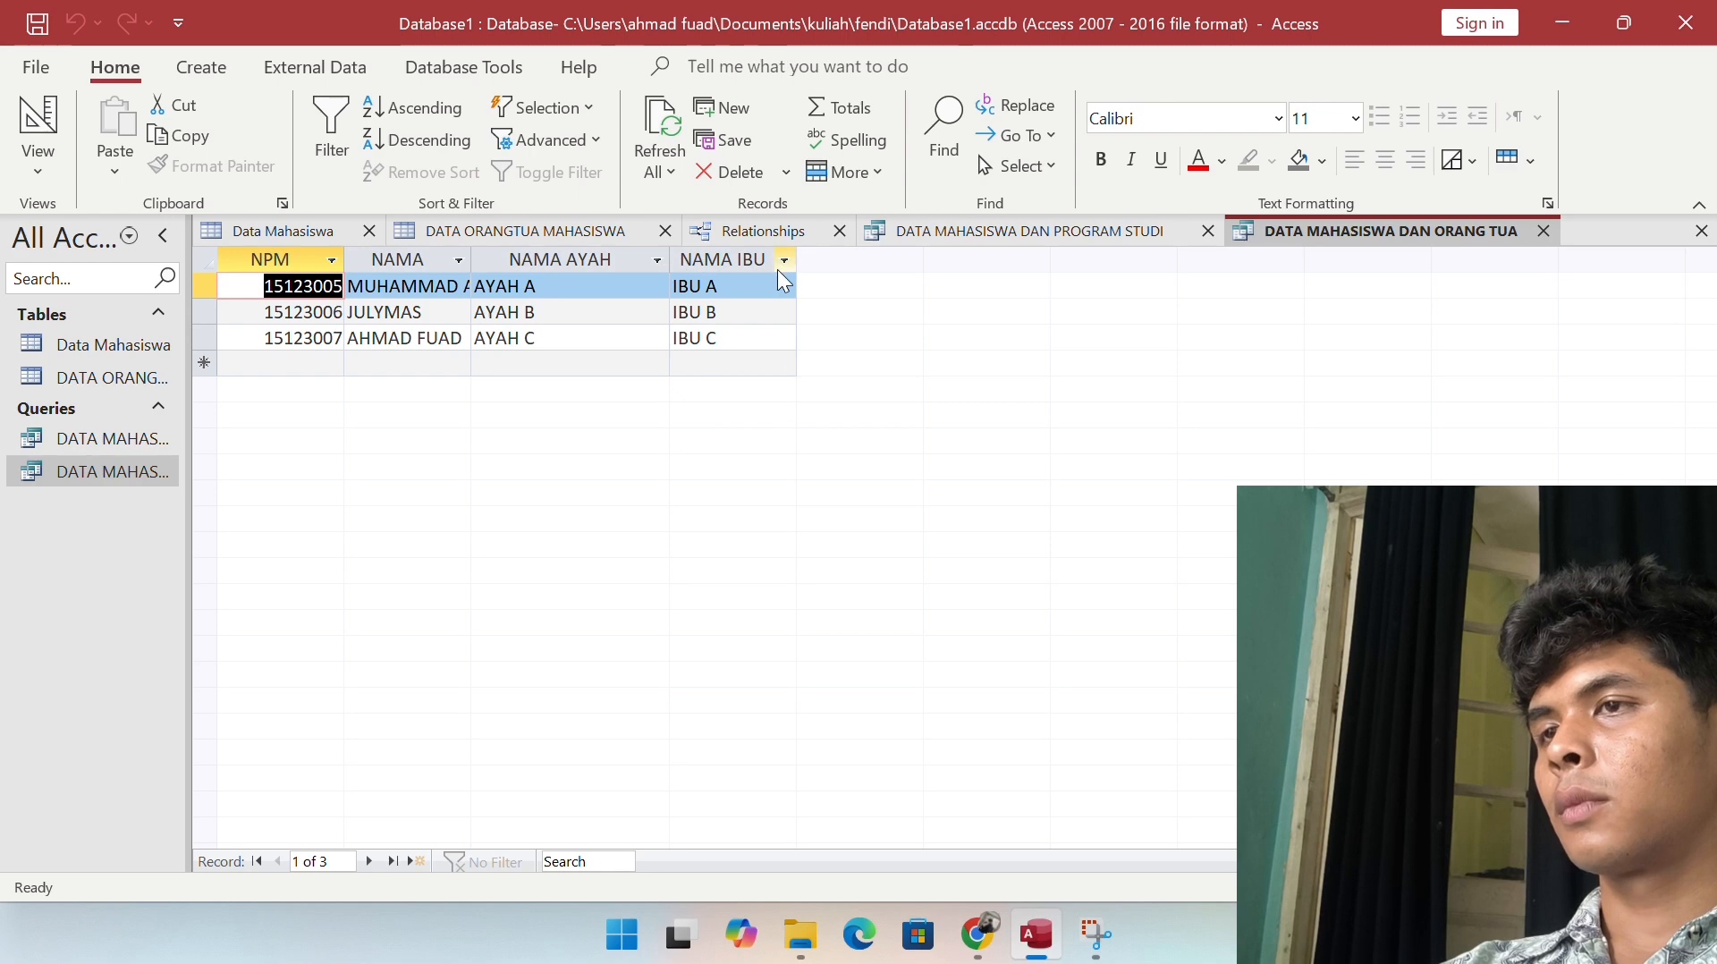
# Step: Select the Data Mahasiswa table in the navigation pane
pyautogui.click(70, 346)
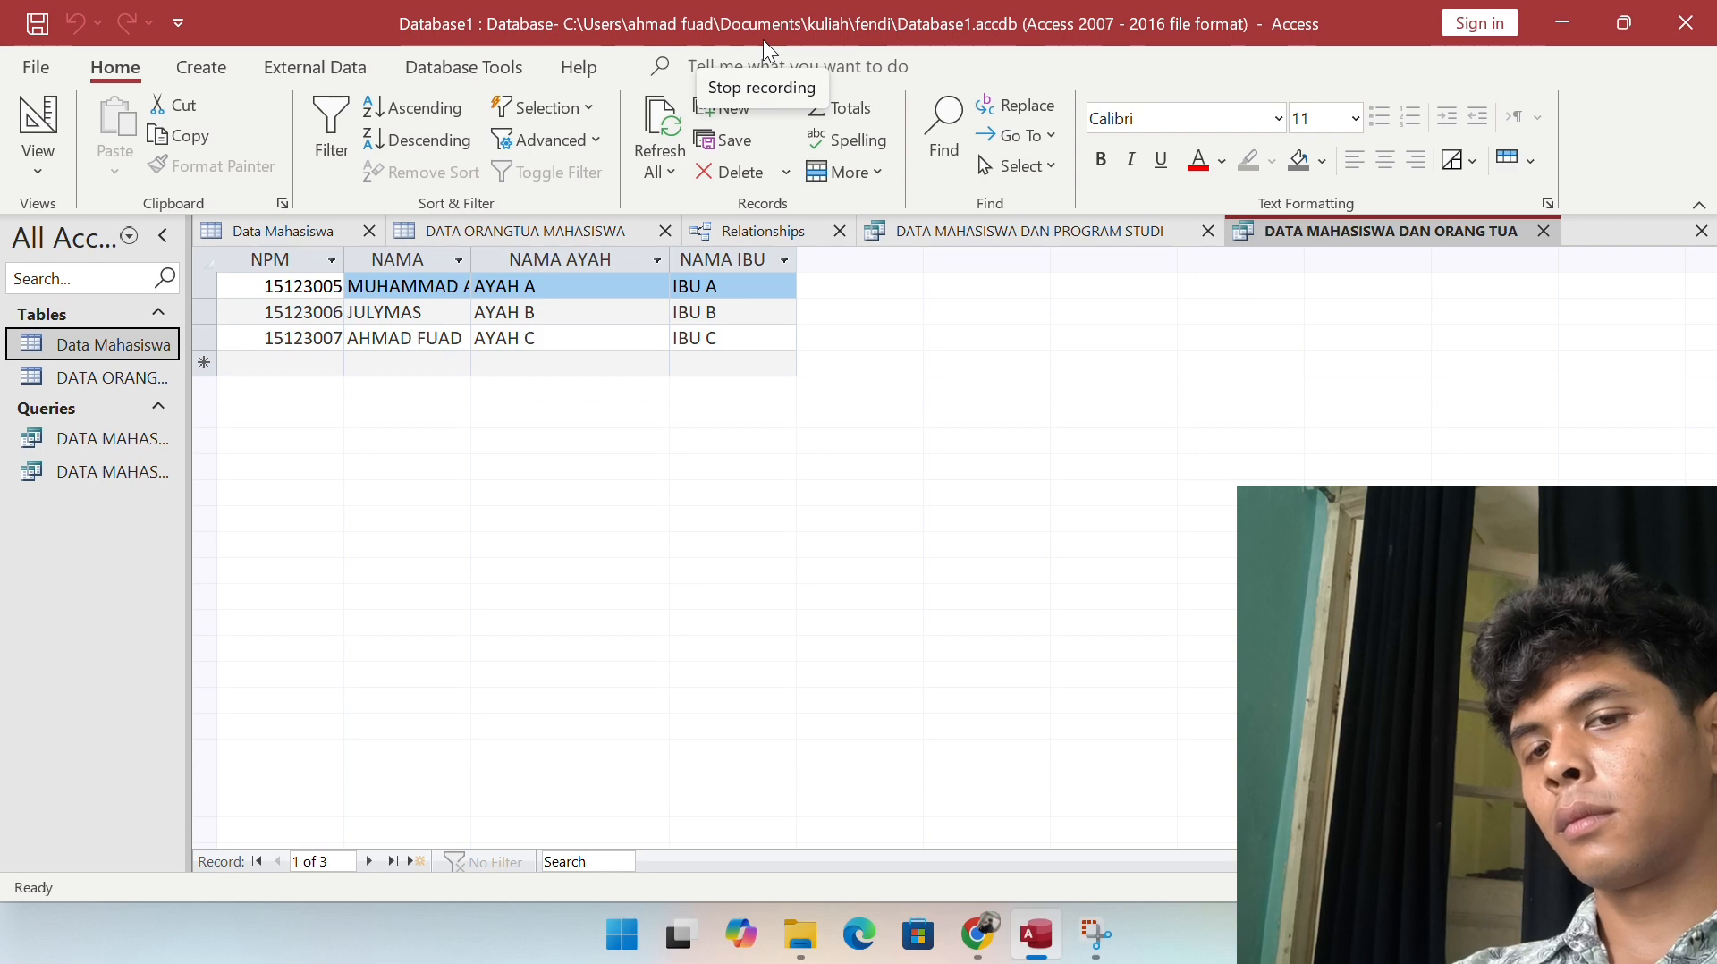
pyautogui.click(706, 32)
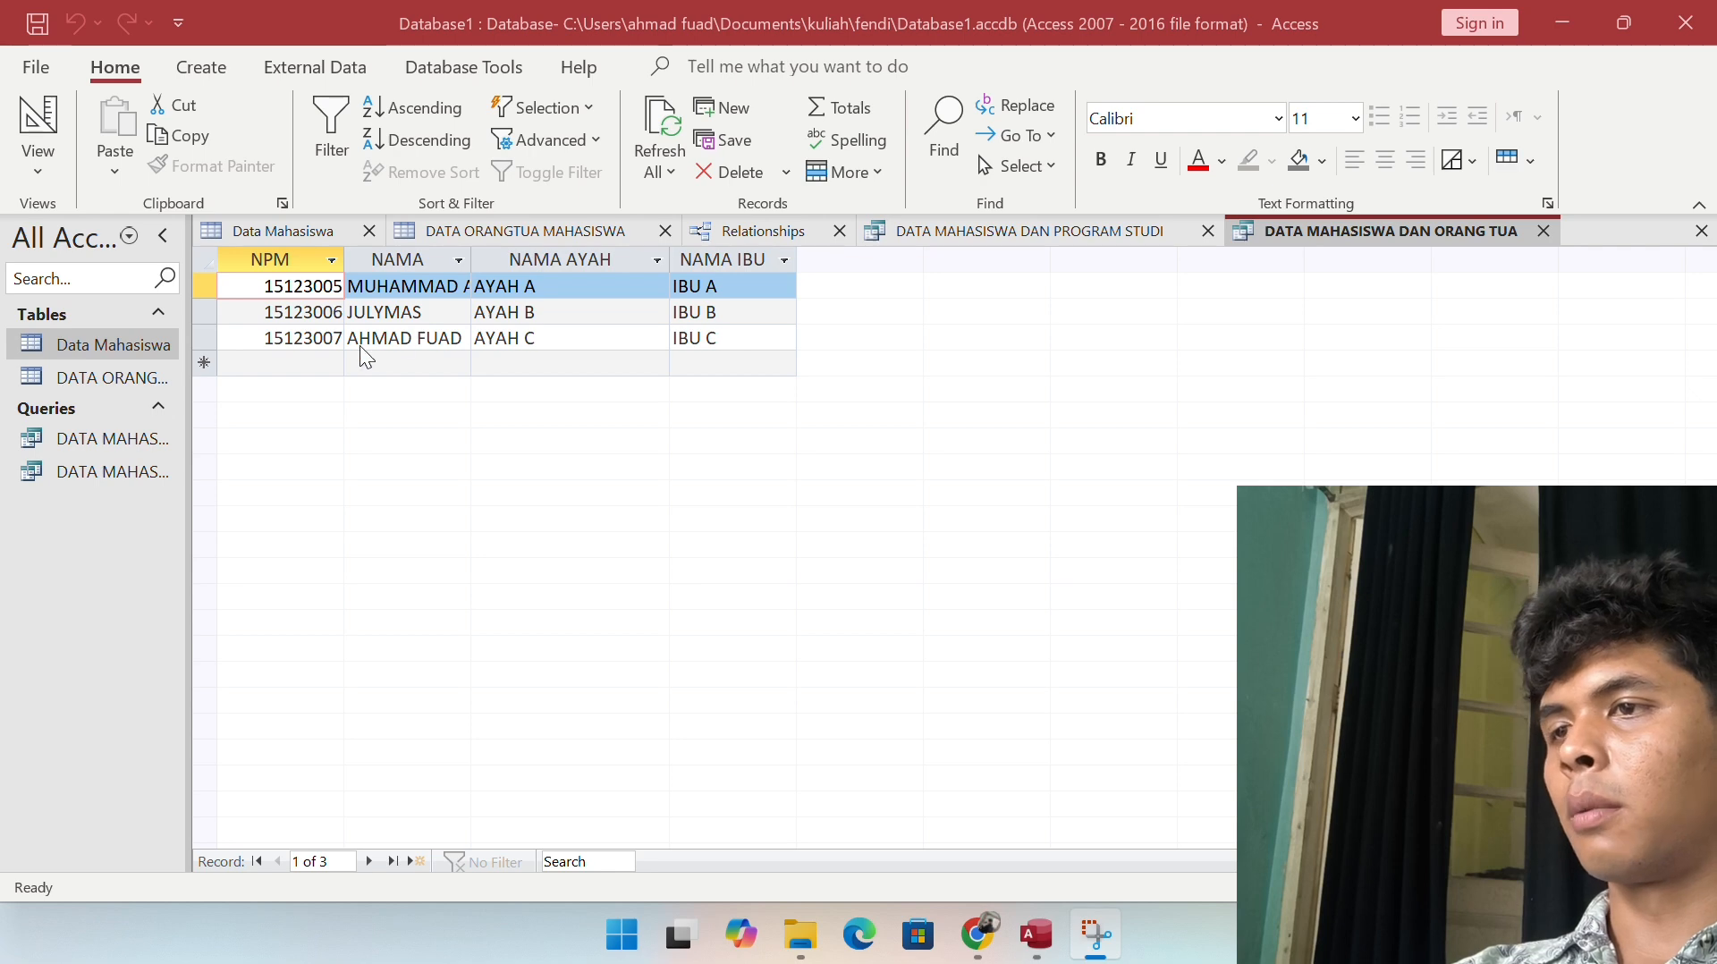
pyautogui.click(134, 347)
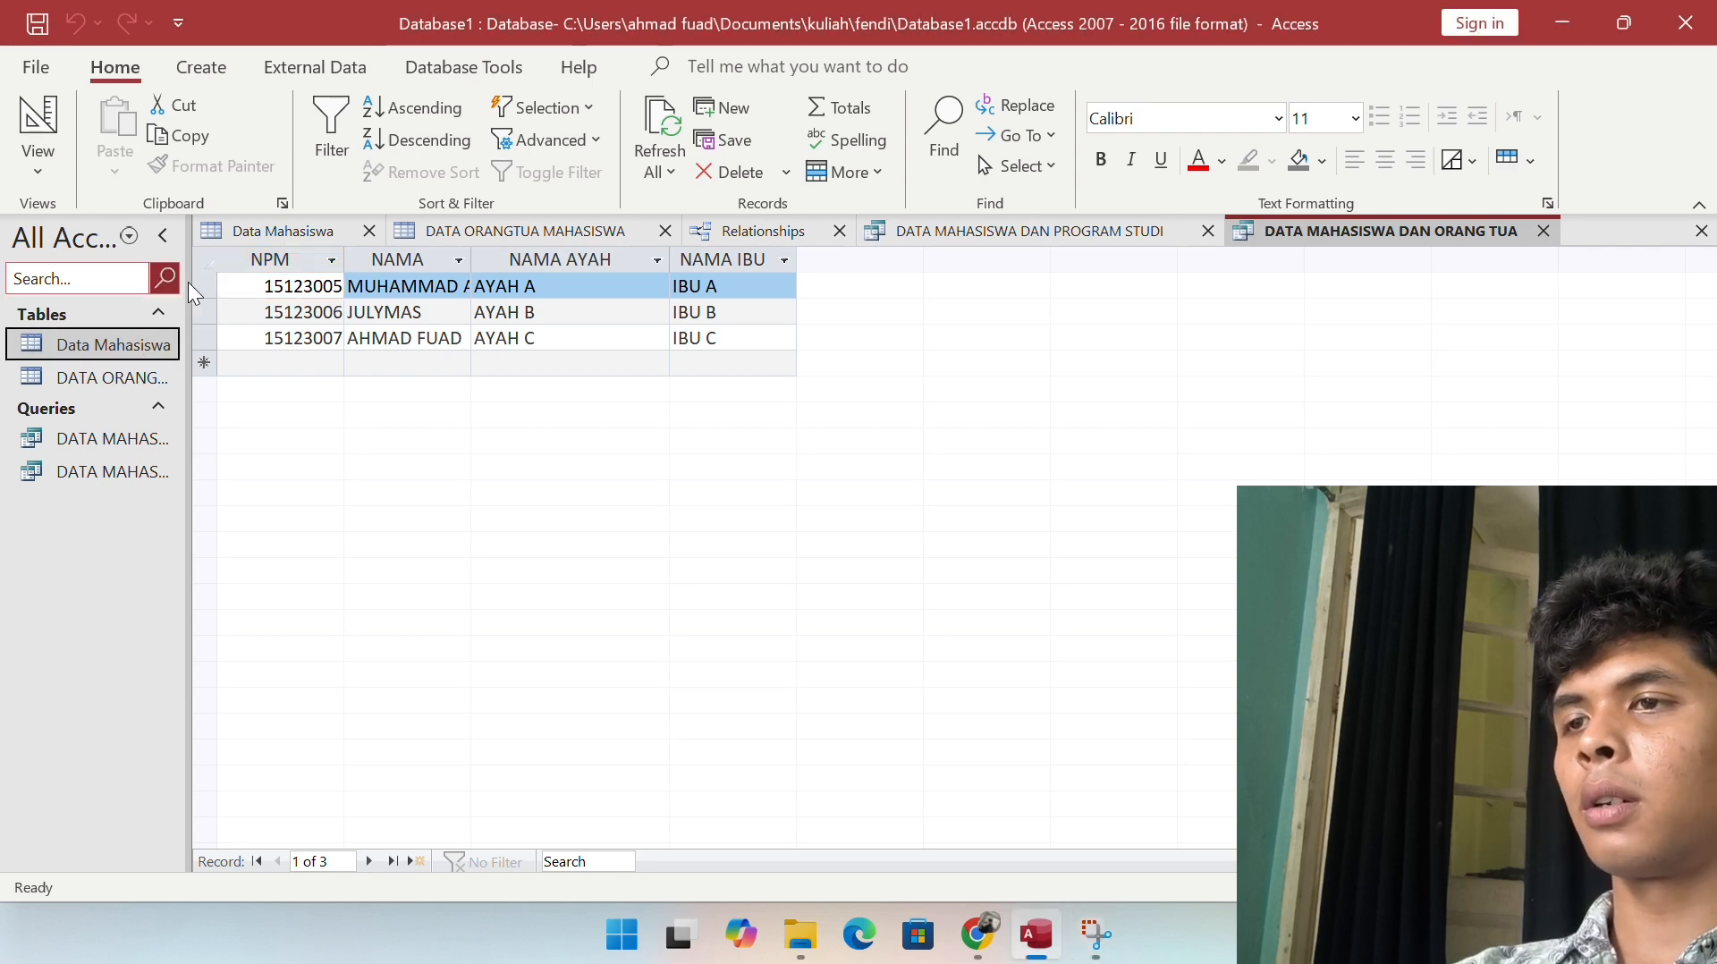
# Step: Add a NILAI text field to Data Mahasiswa, then delete it permanently
pyautogui.click(333, 224)
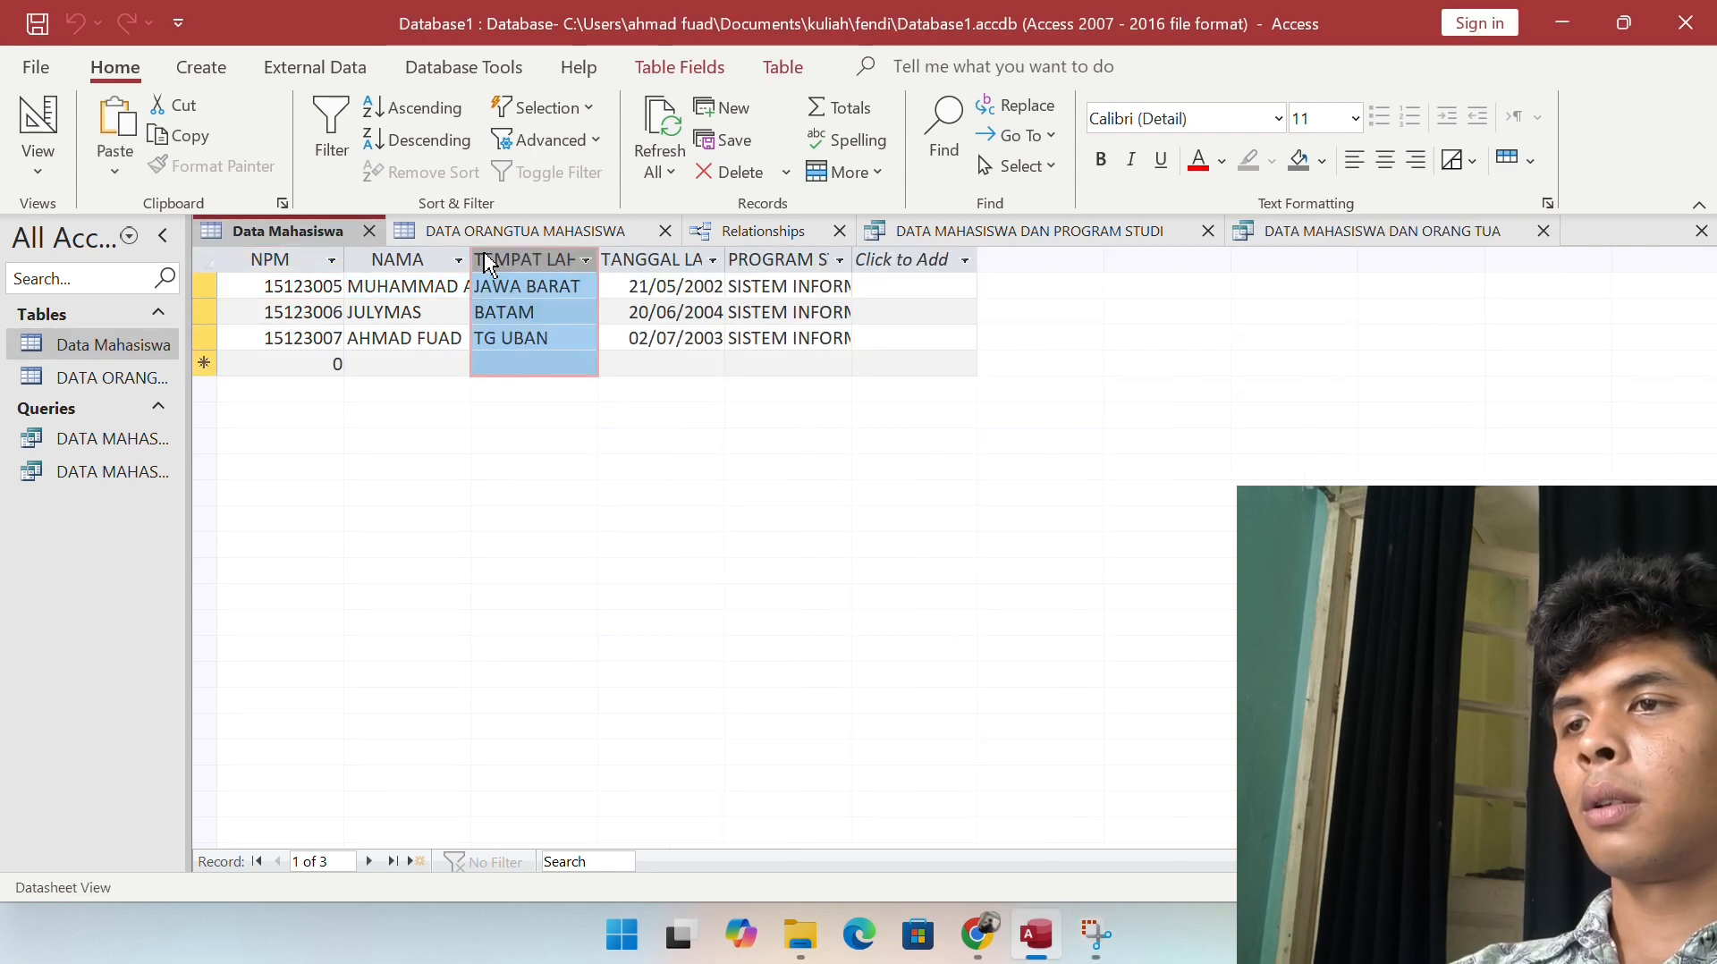
pyautogui.click(905, 254)
pyautogui.click(926, 297)
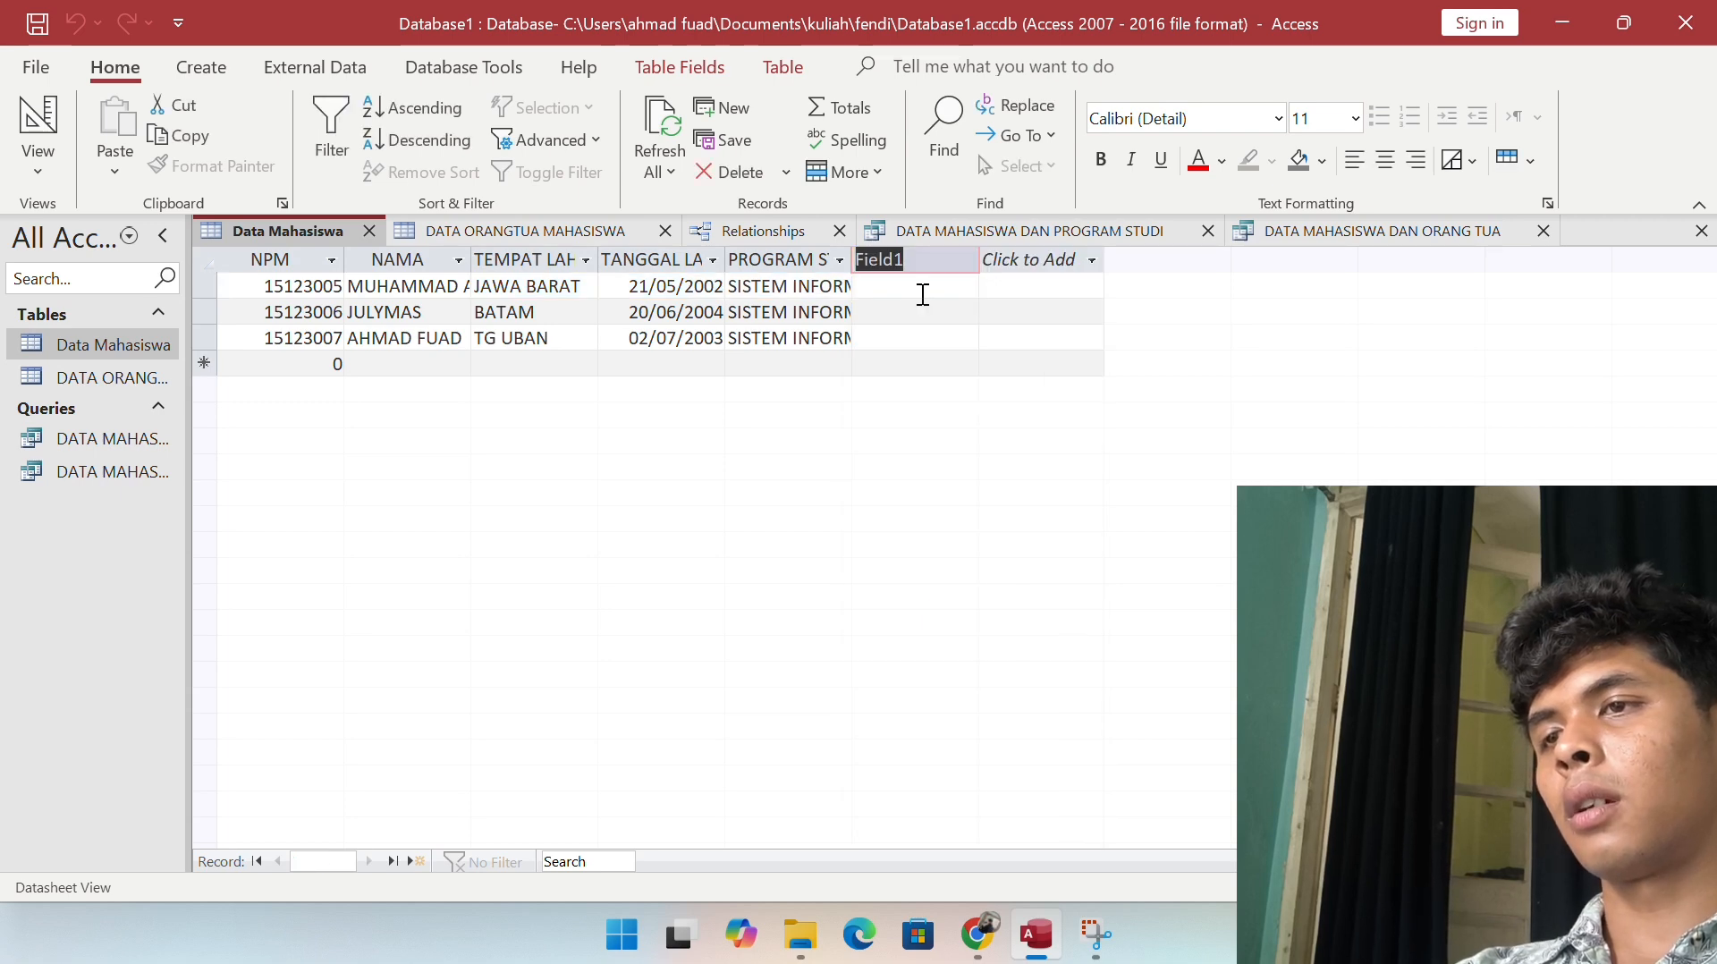
pyautogui.write('NILAI')
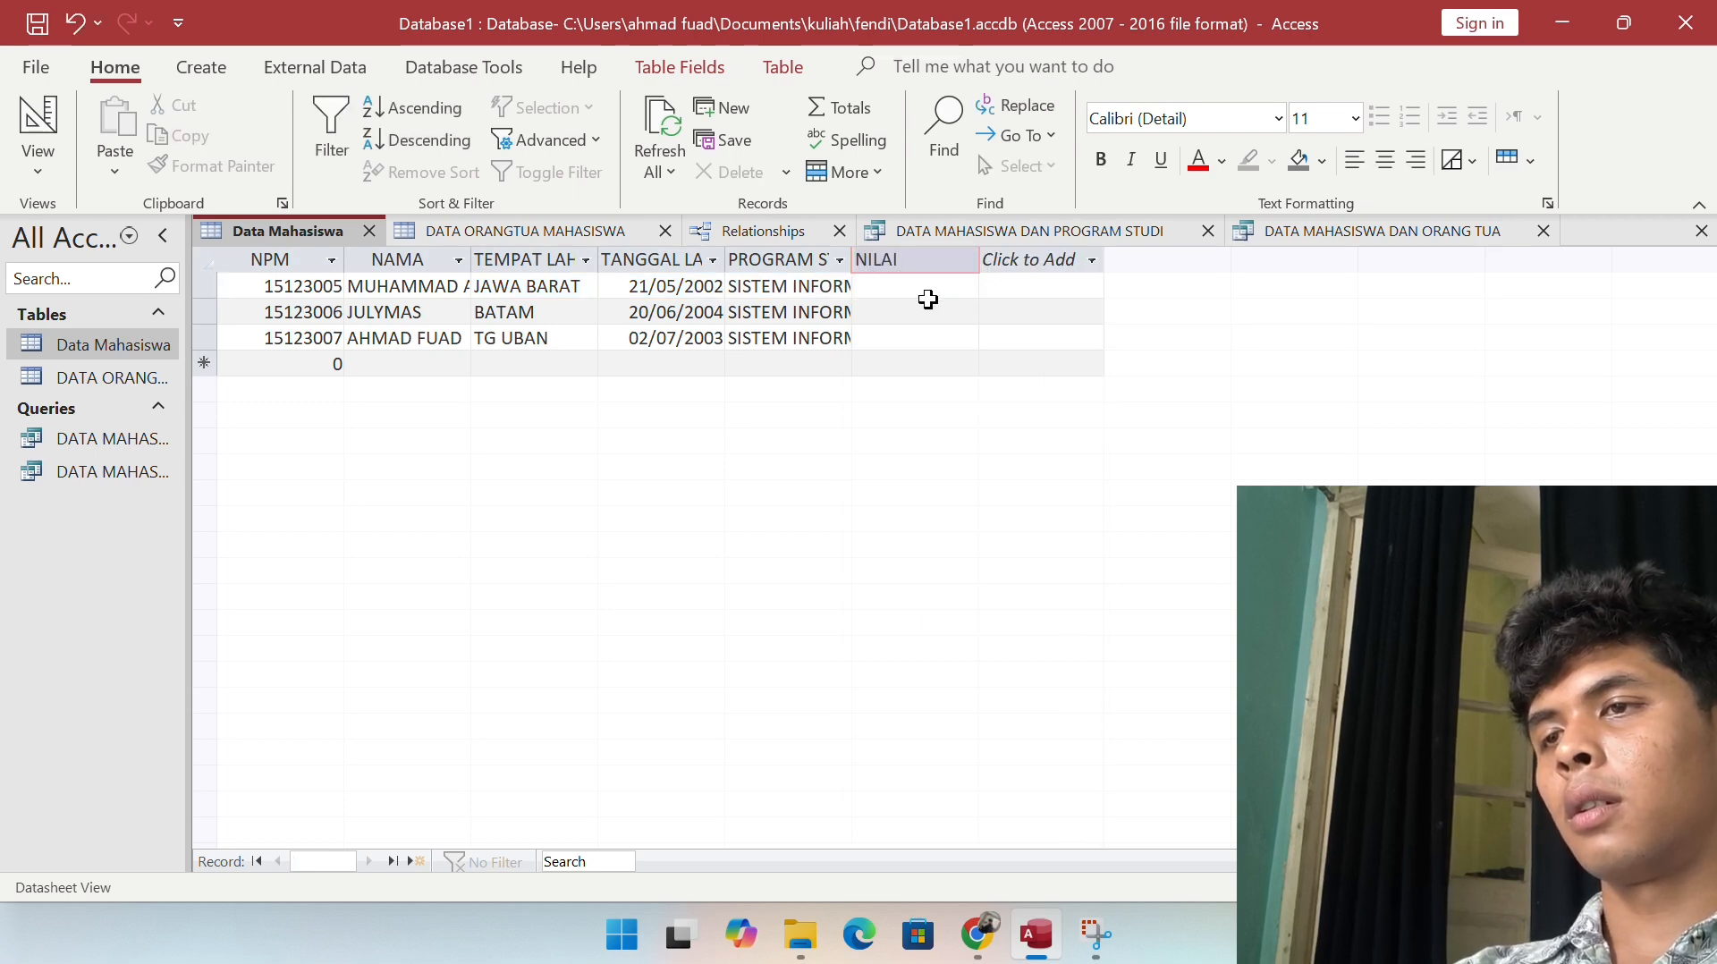
pyautogui.press('Return')
pyautogui.click(966, 260)
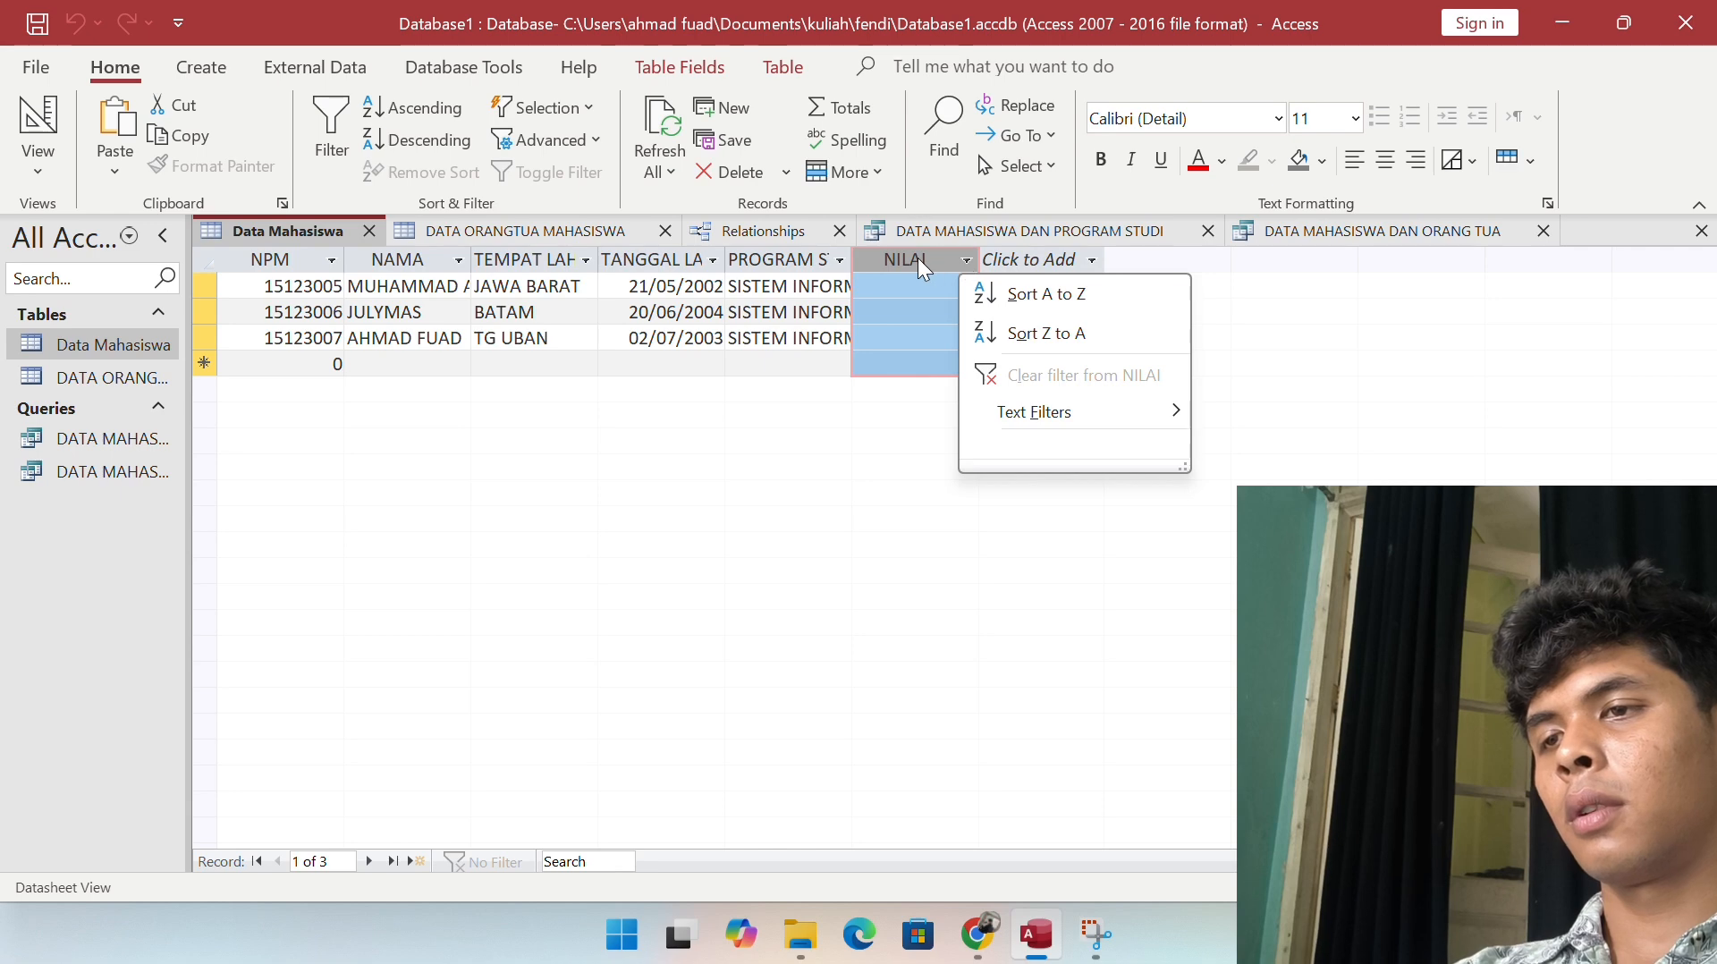
pyautogui.rightClick(918, 258)
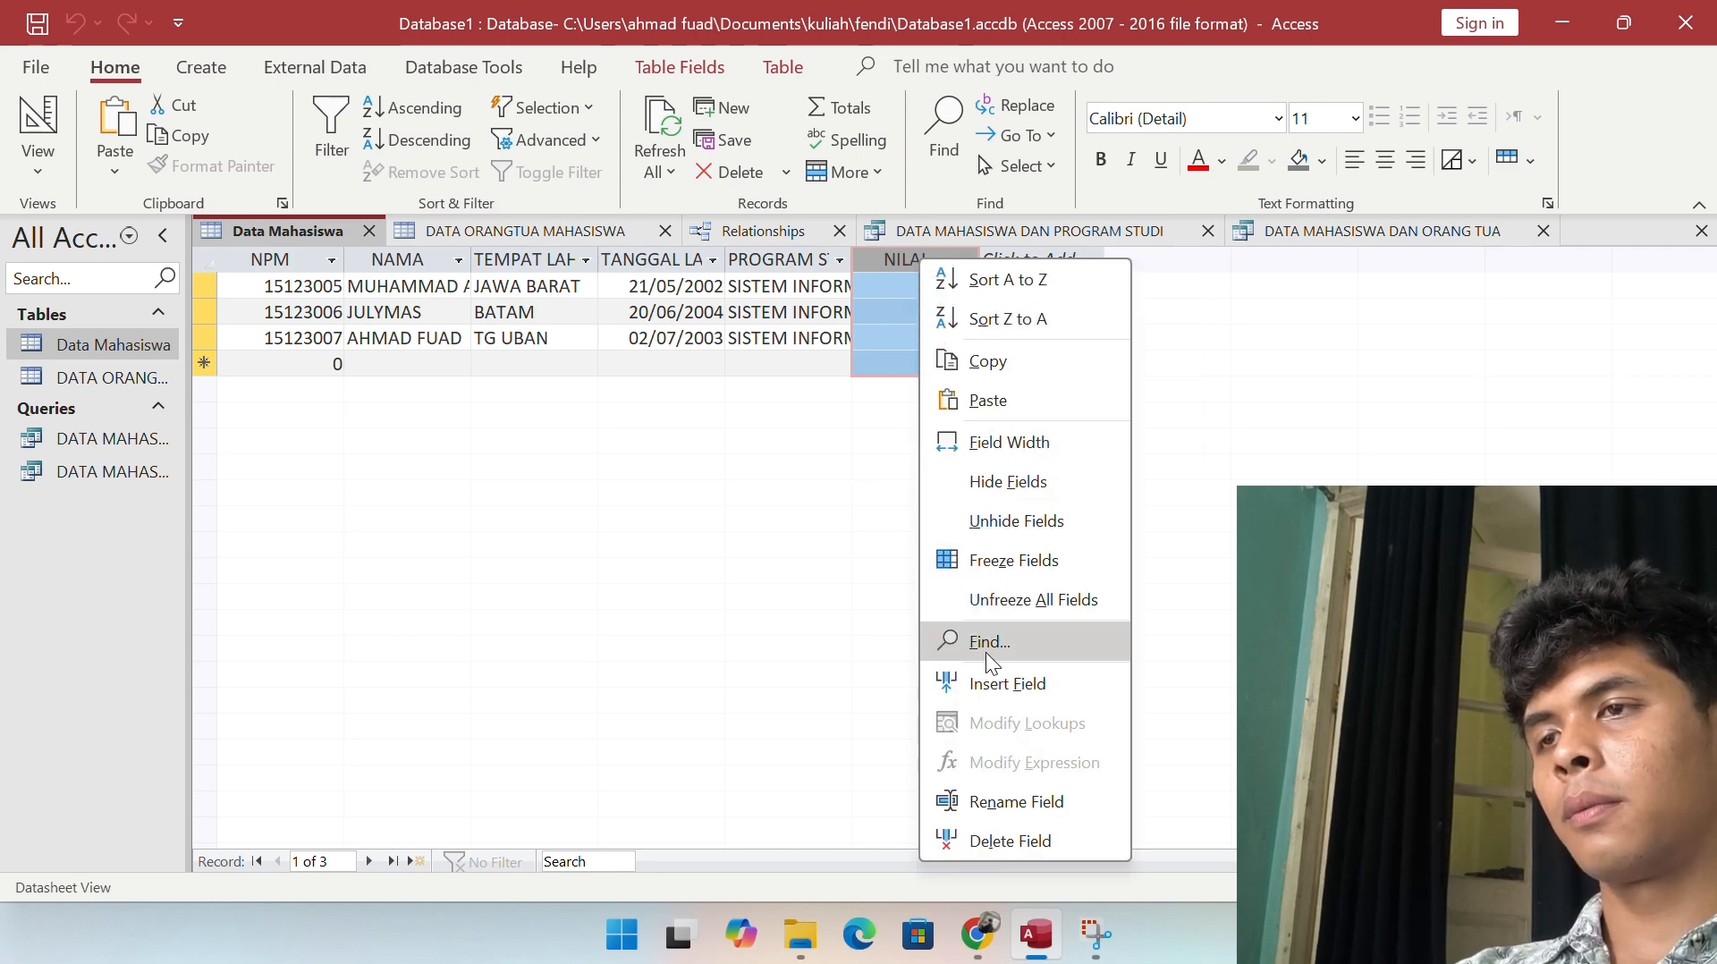
pyautogui.click(987, 837)
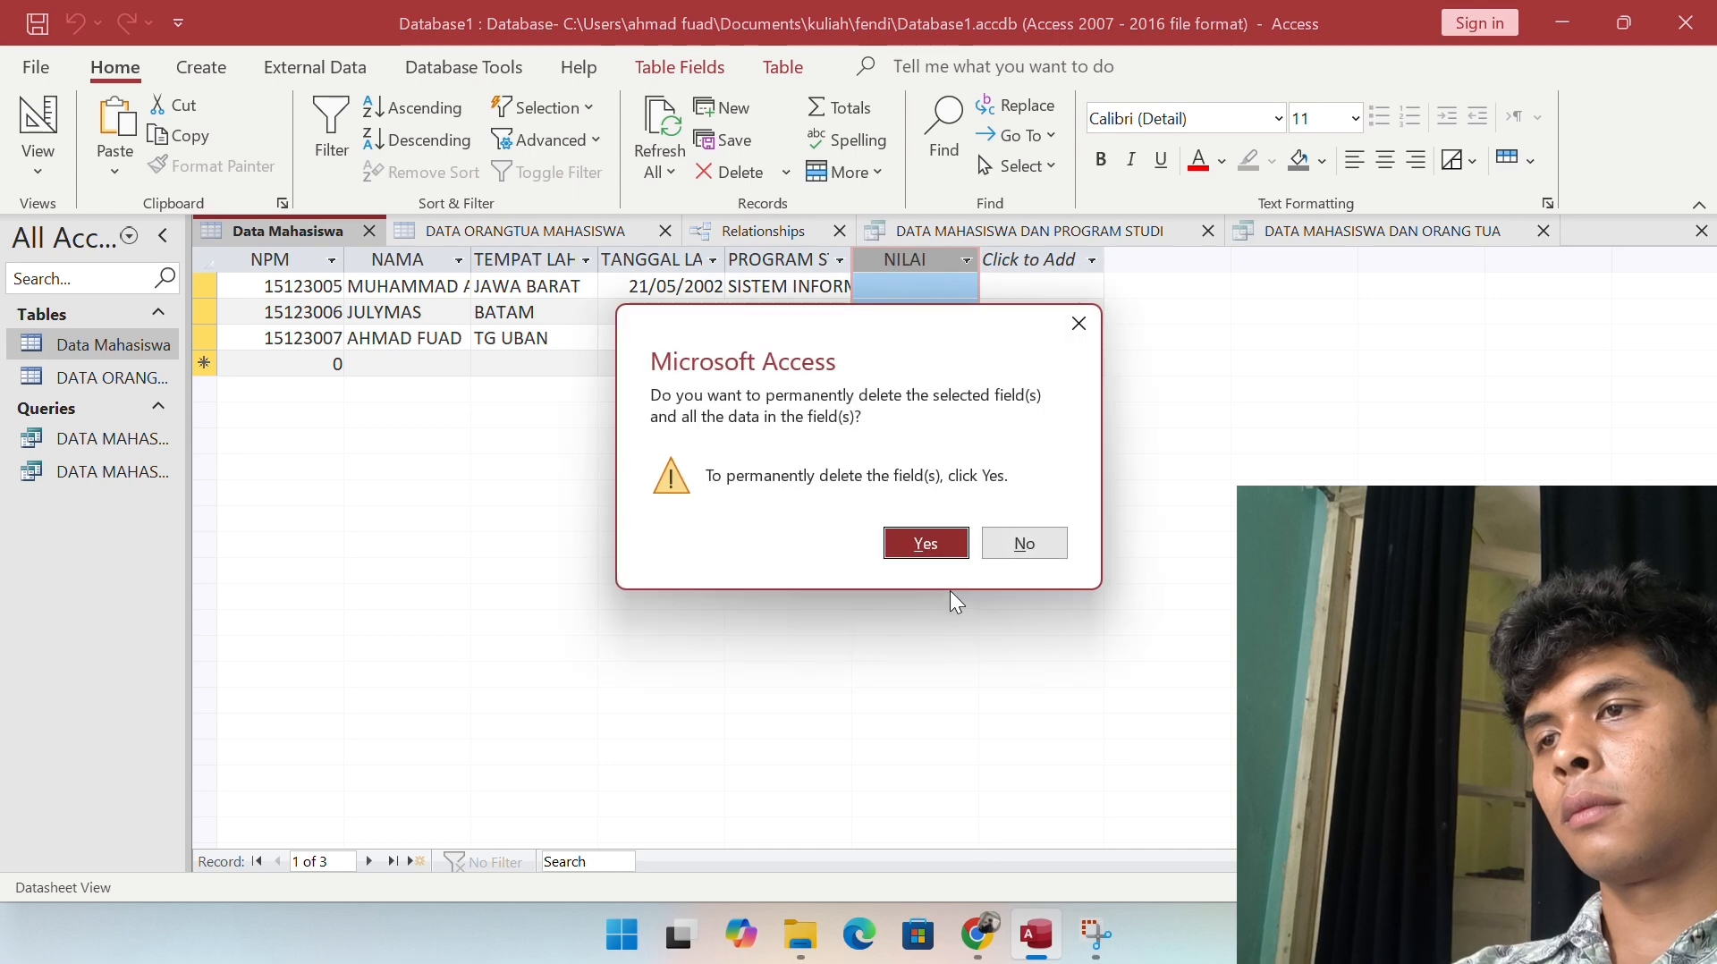
pyautogui.click(926, 543)
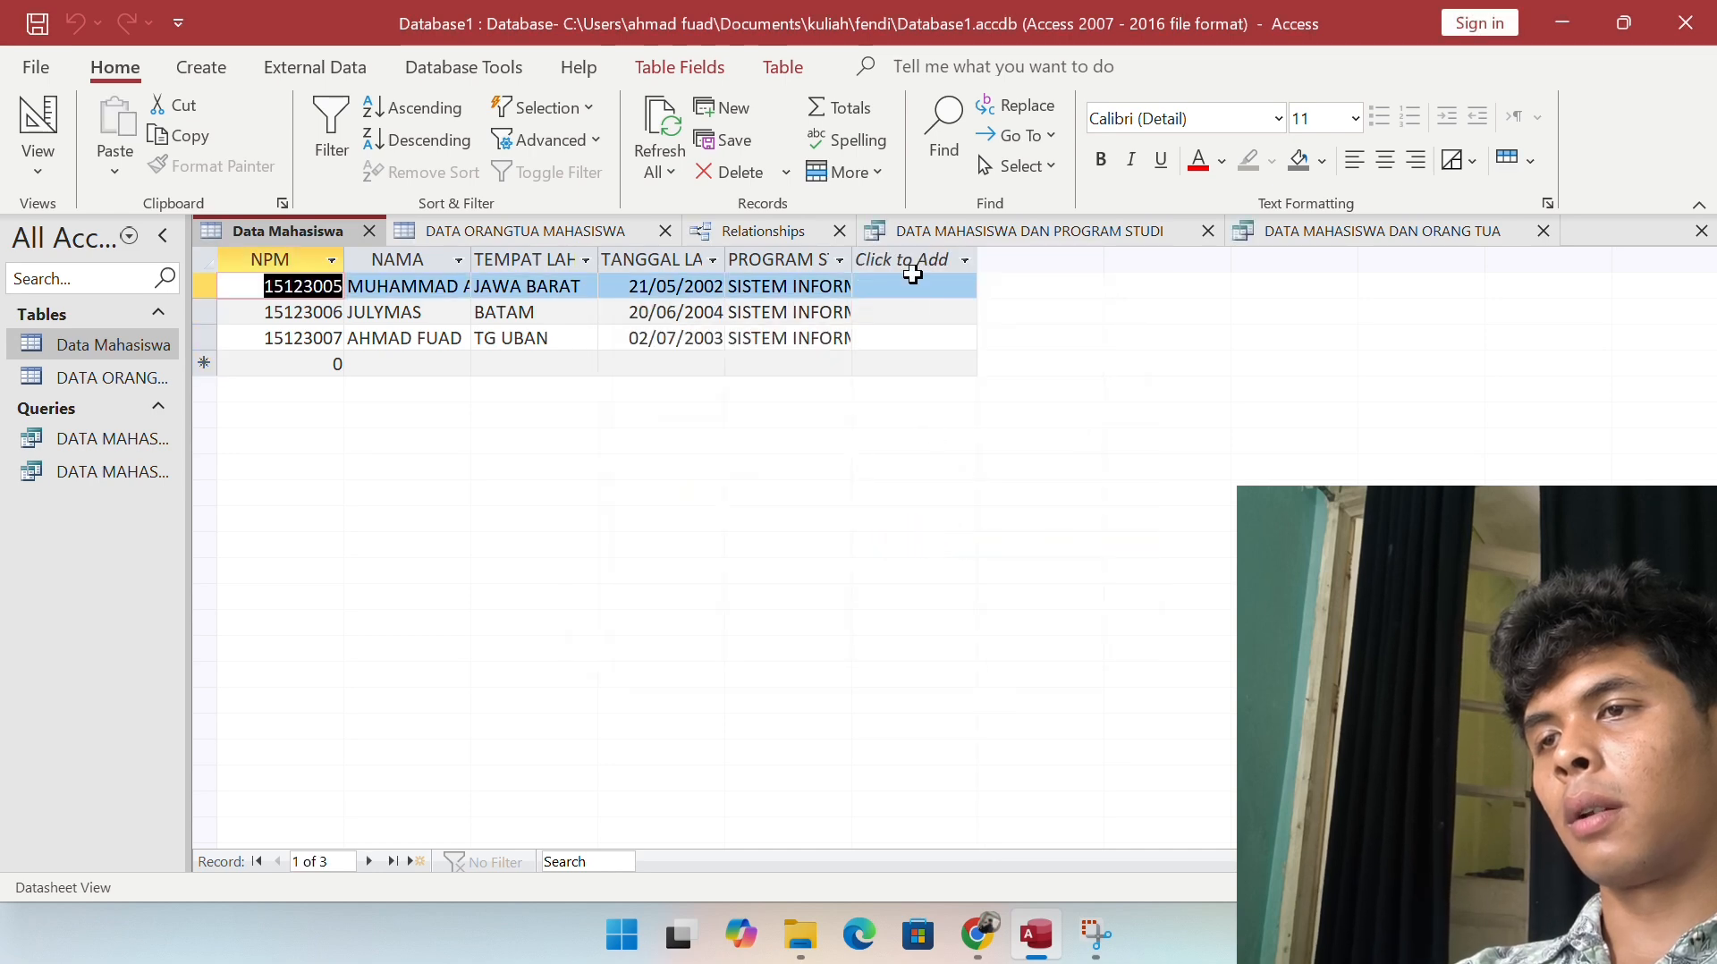
# Step: Add two Number fields named NILAI A and NILAI B
pyautogui.click(904, 259)
pyautogui.click(899, 254)
pyautogui.click(900, 256)
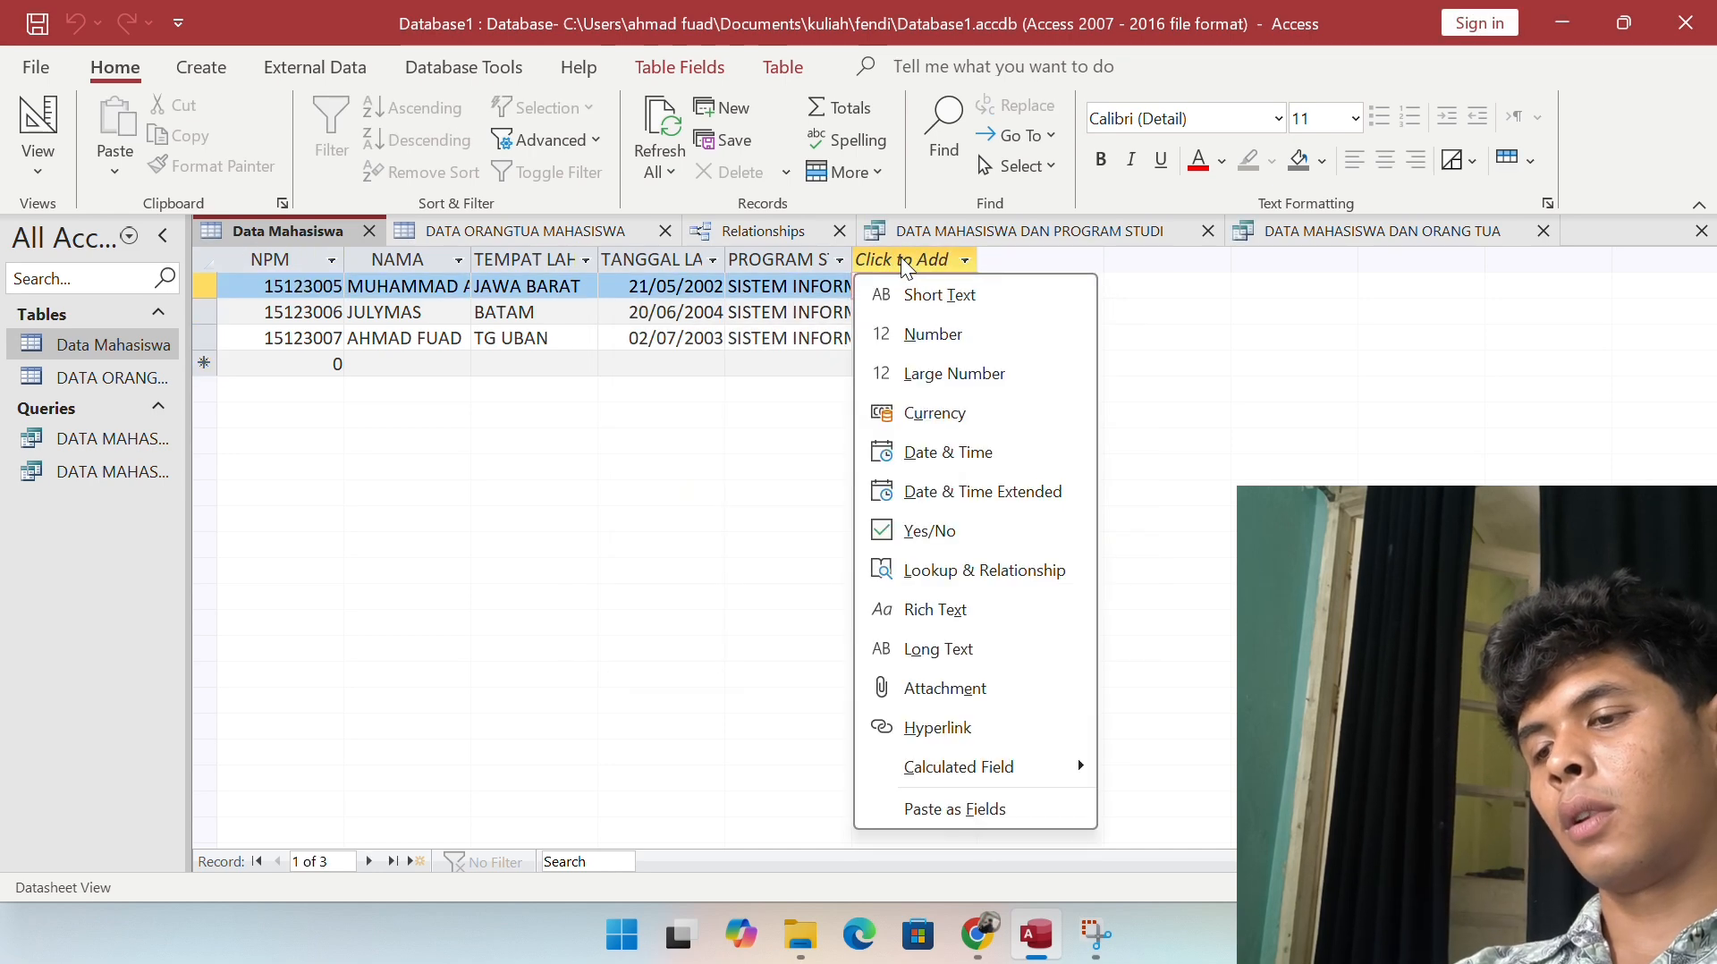
pyautogui.click(908, 300)
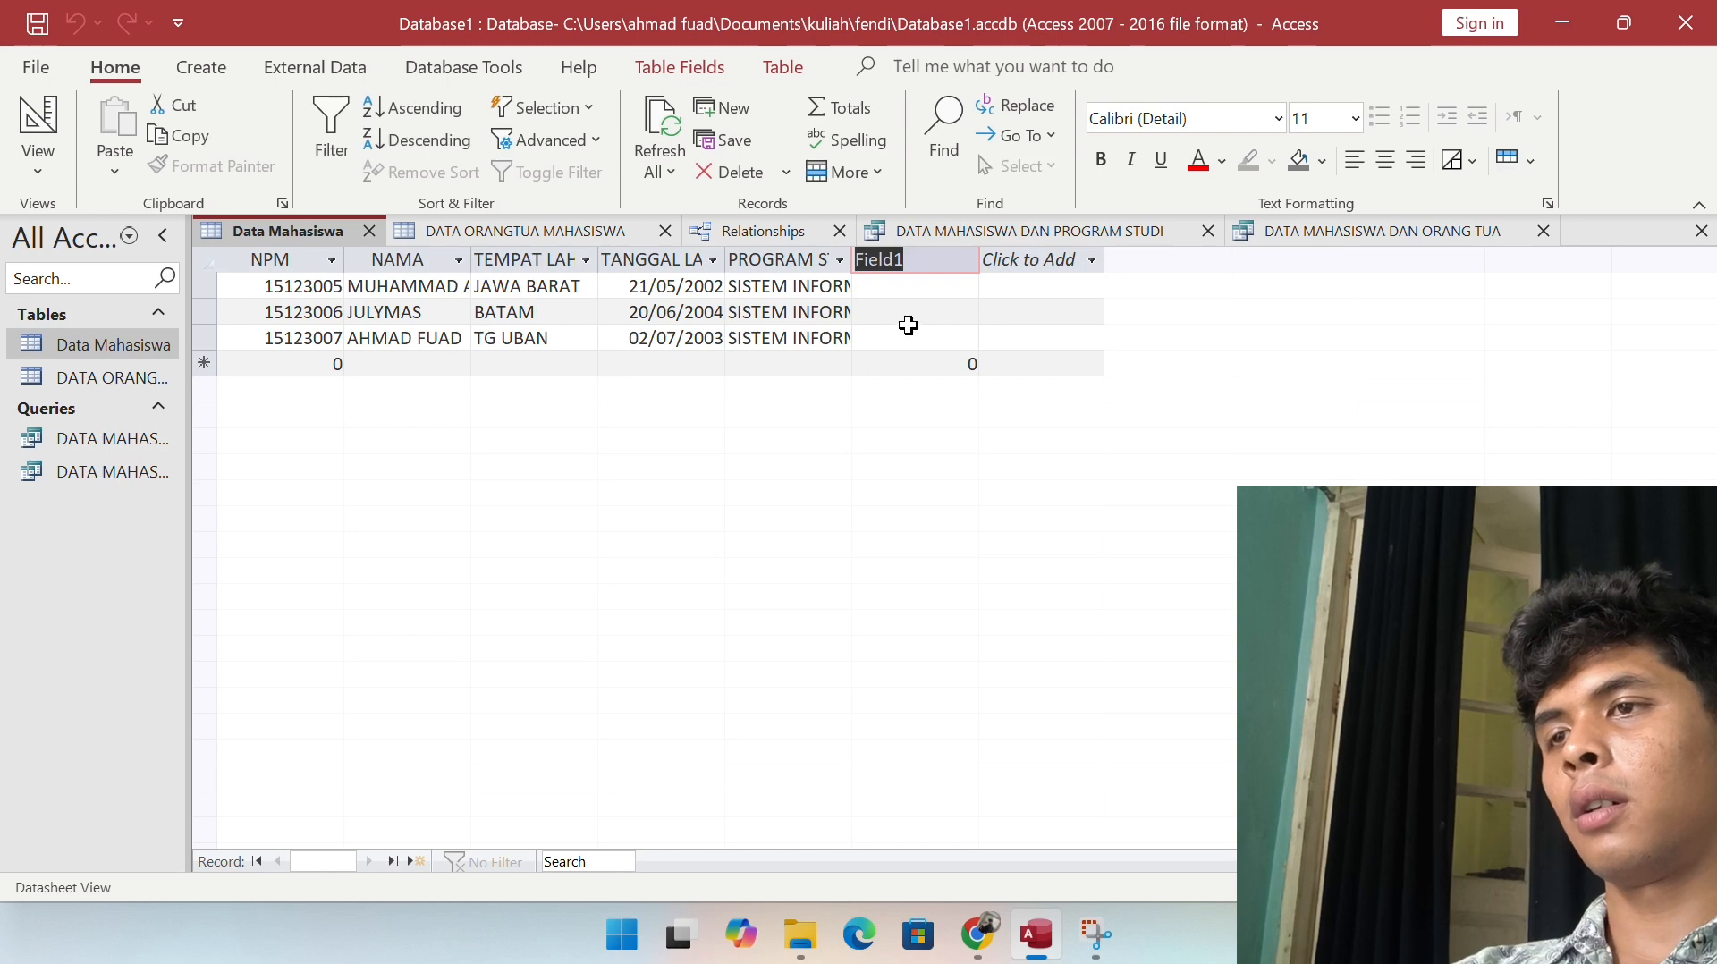
pyautogui.write('NILAI A')
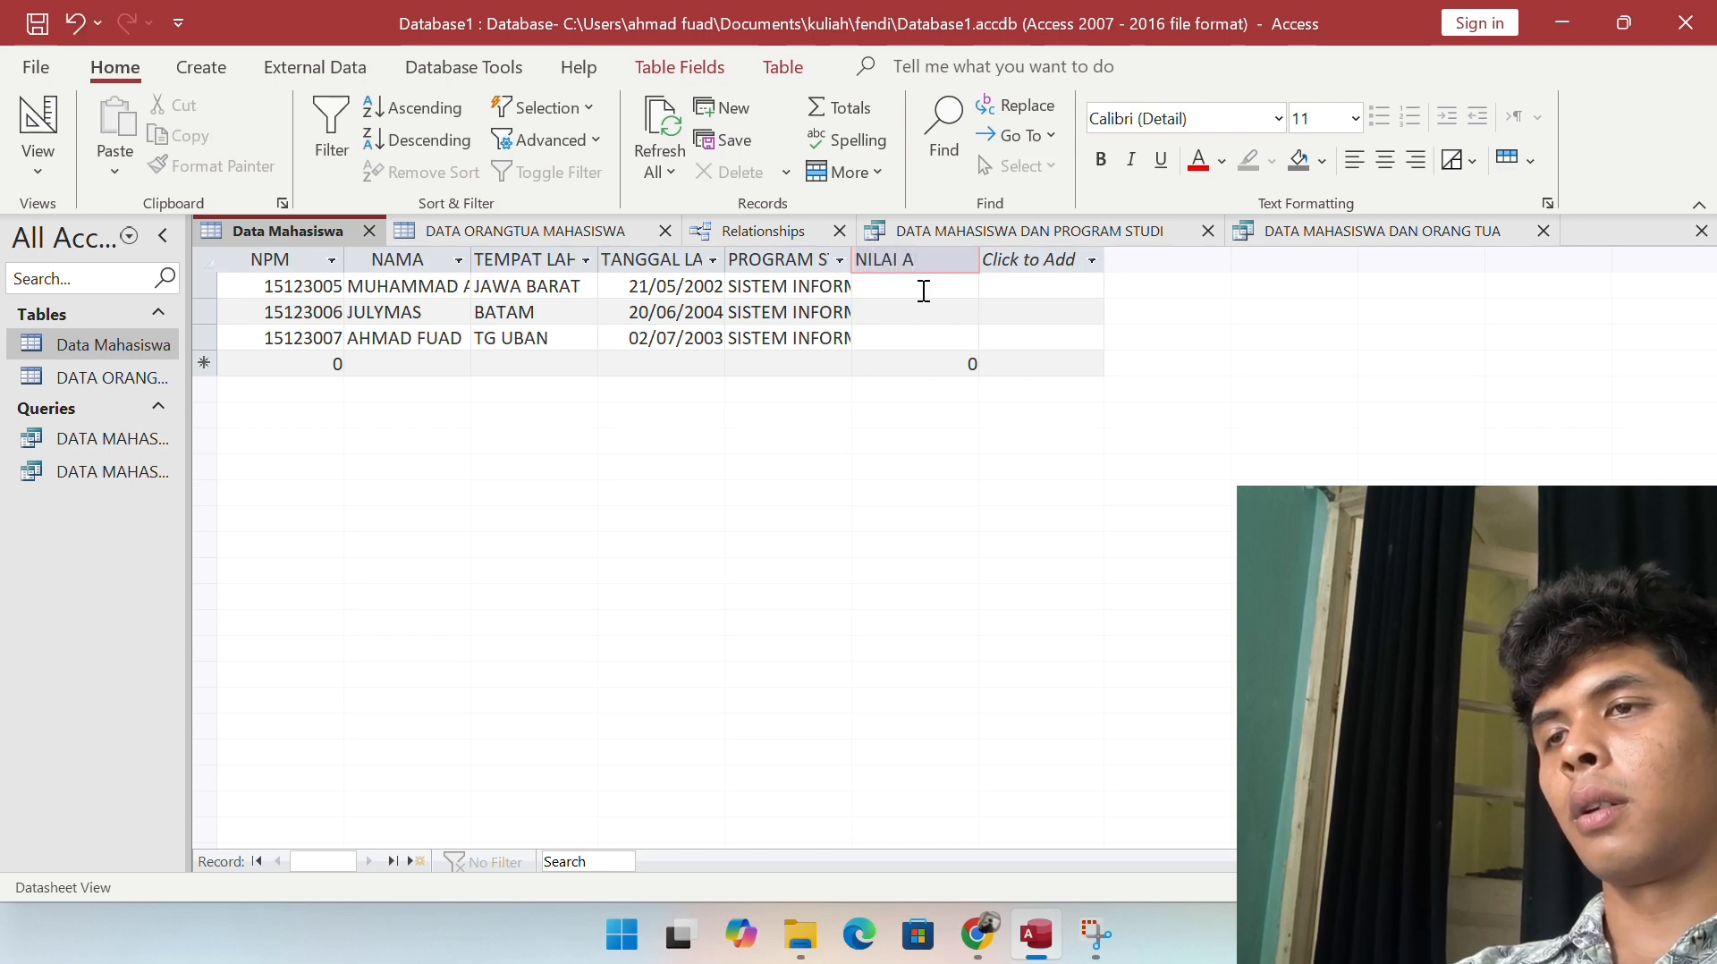
pyautogui.press('Return')
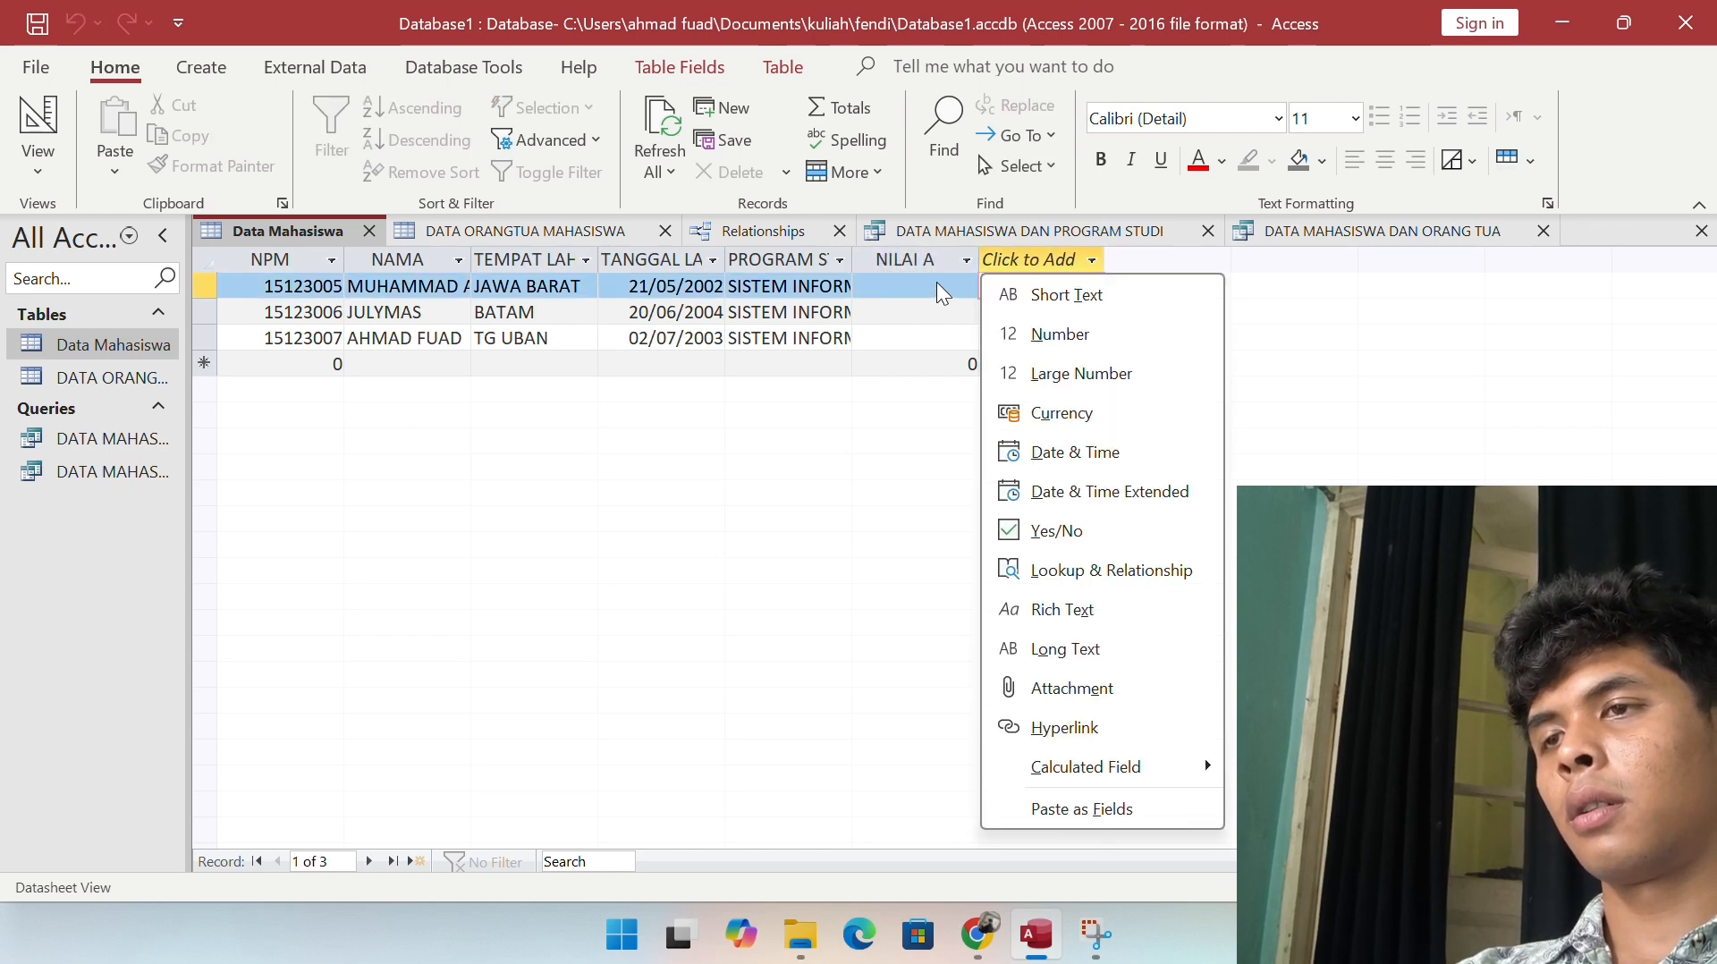
pyautogui.click(1030, 329)
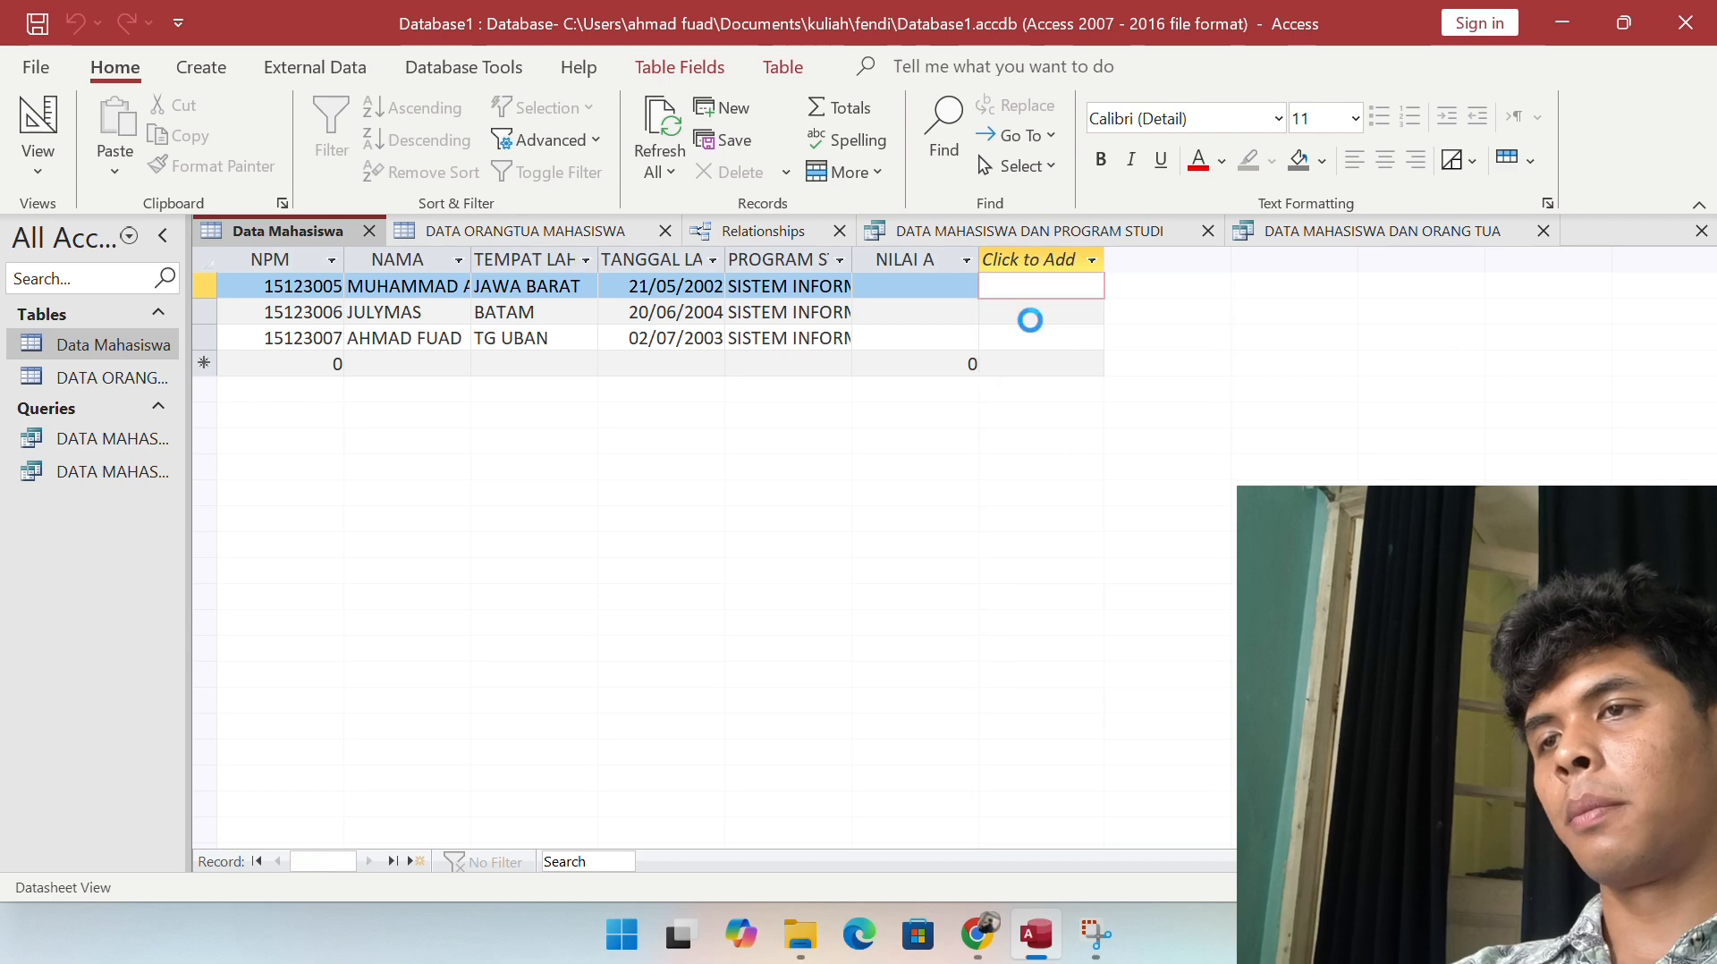
pyautogui.write('NIL')
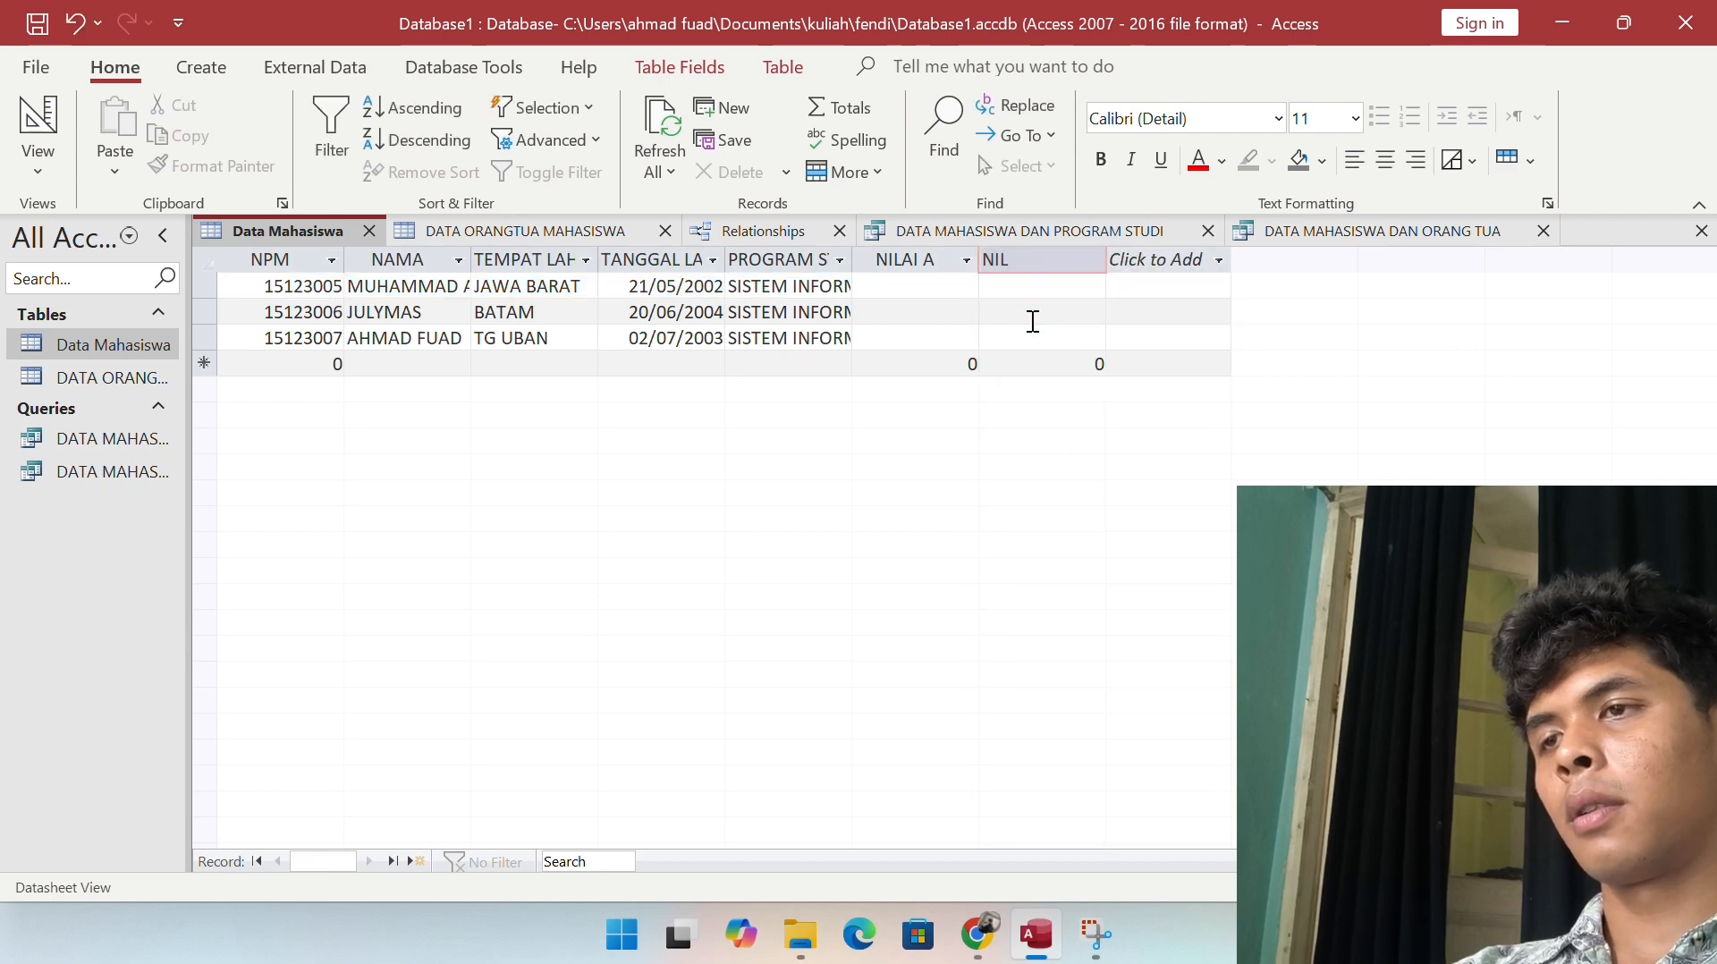
pyautogui.write('AI B')
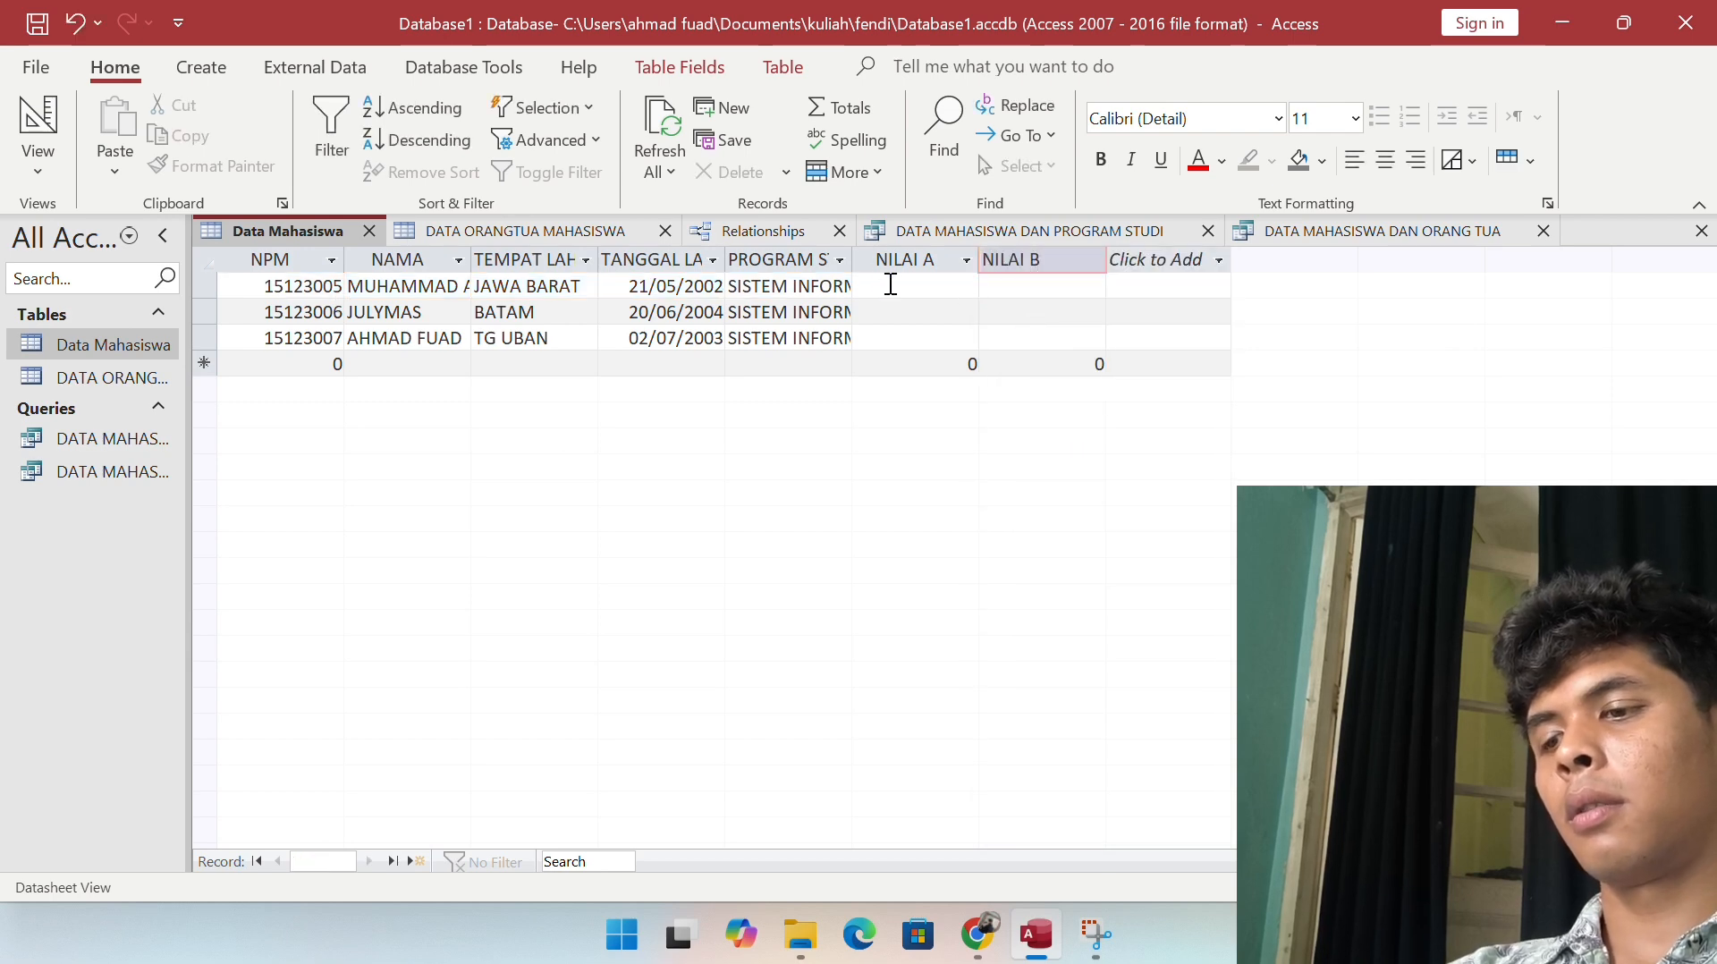
pyautogui.press('Return')
# Step: Enter the NILAI A scores 87, 95 and 75 for the three students
pyautogui.click(895, 286)
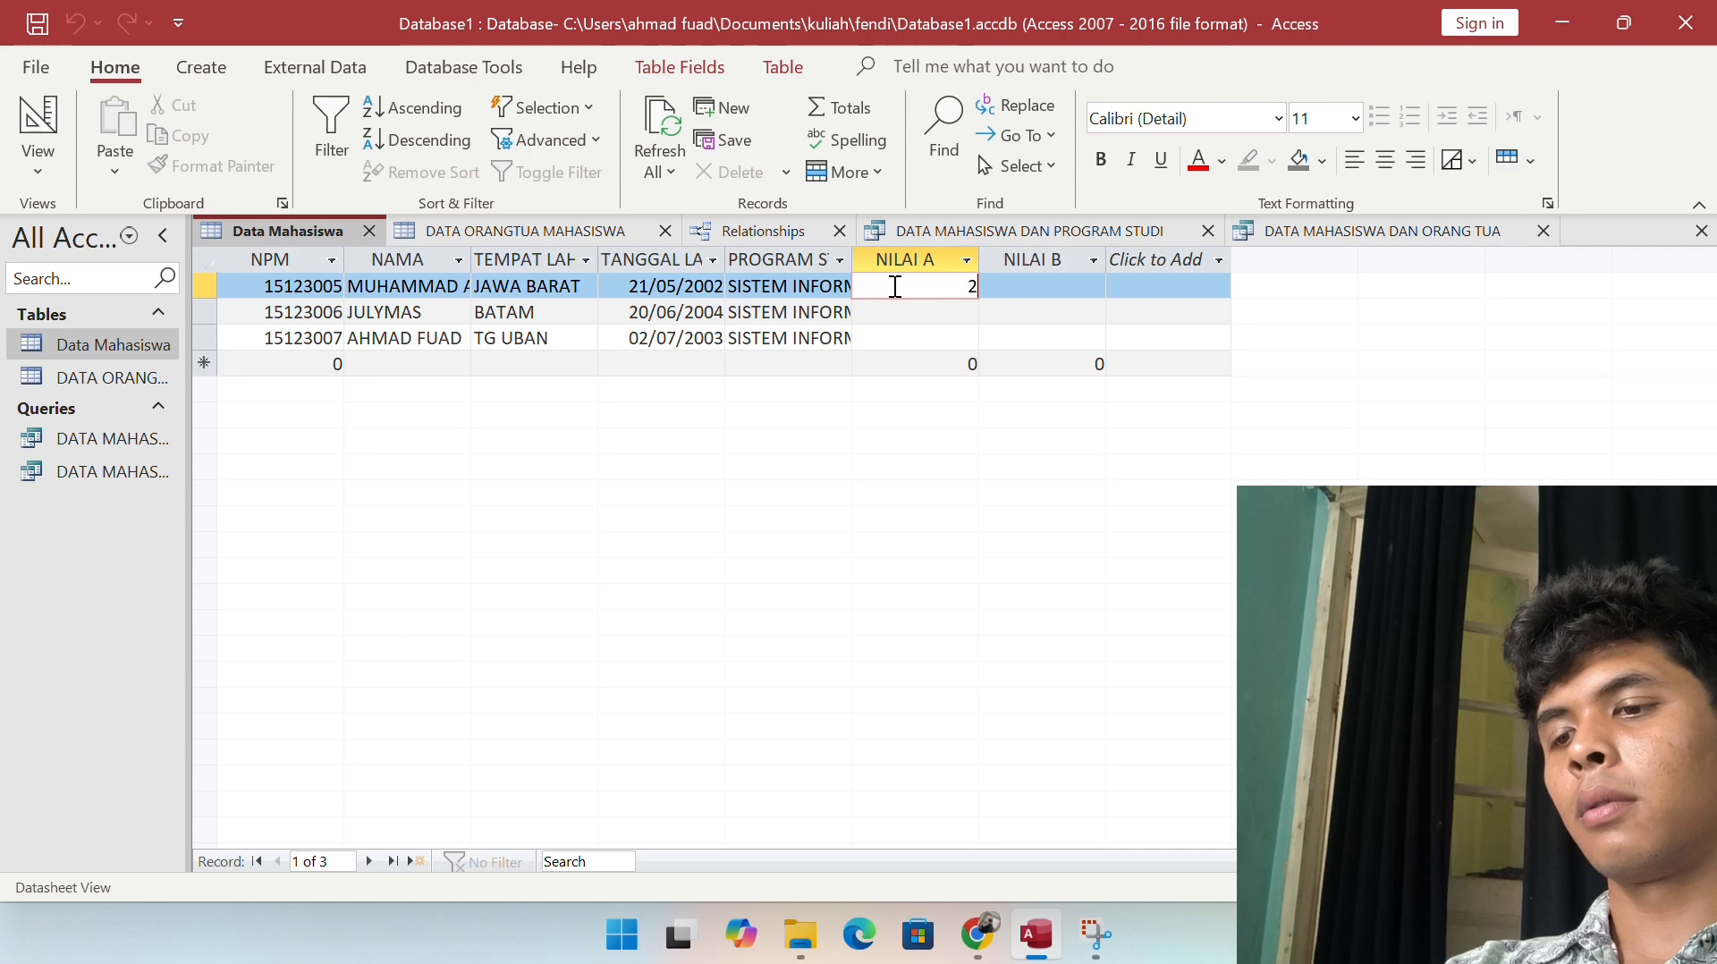
pyautogui.write('8')
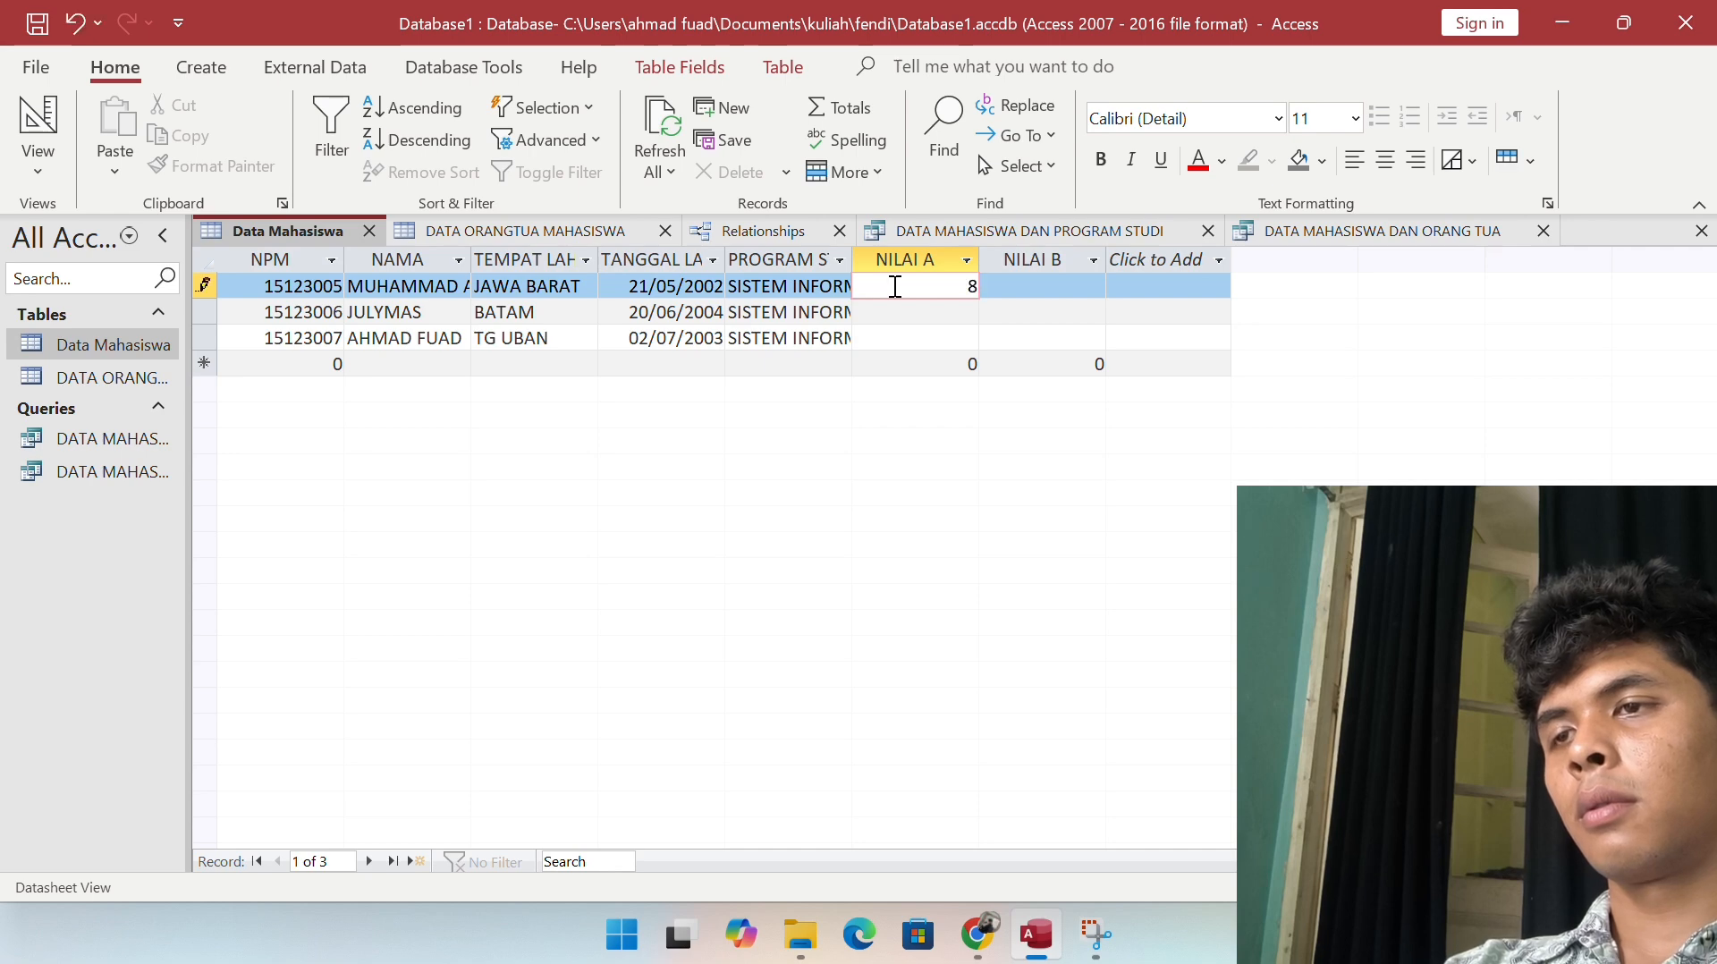
pyautogui.write('7')
pyautogui.press('Down')
pyautogui.write('95')
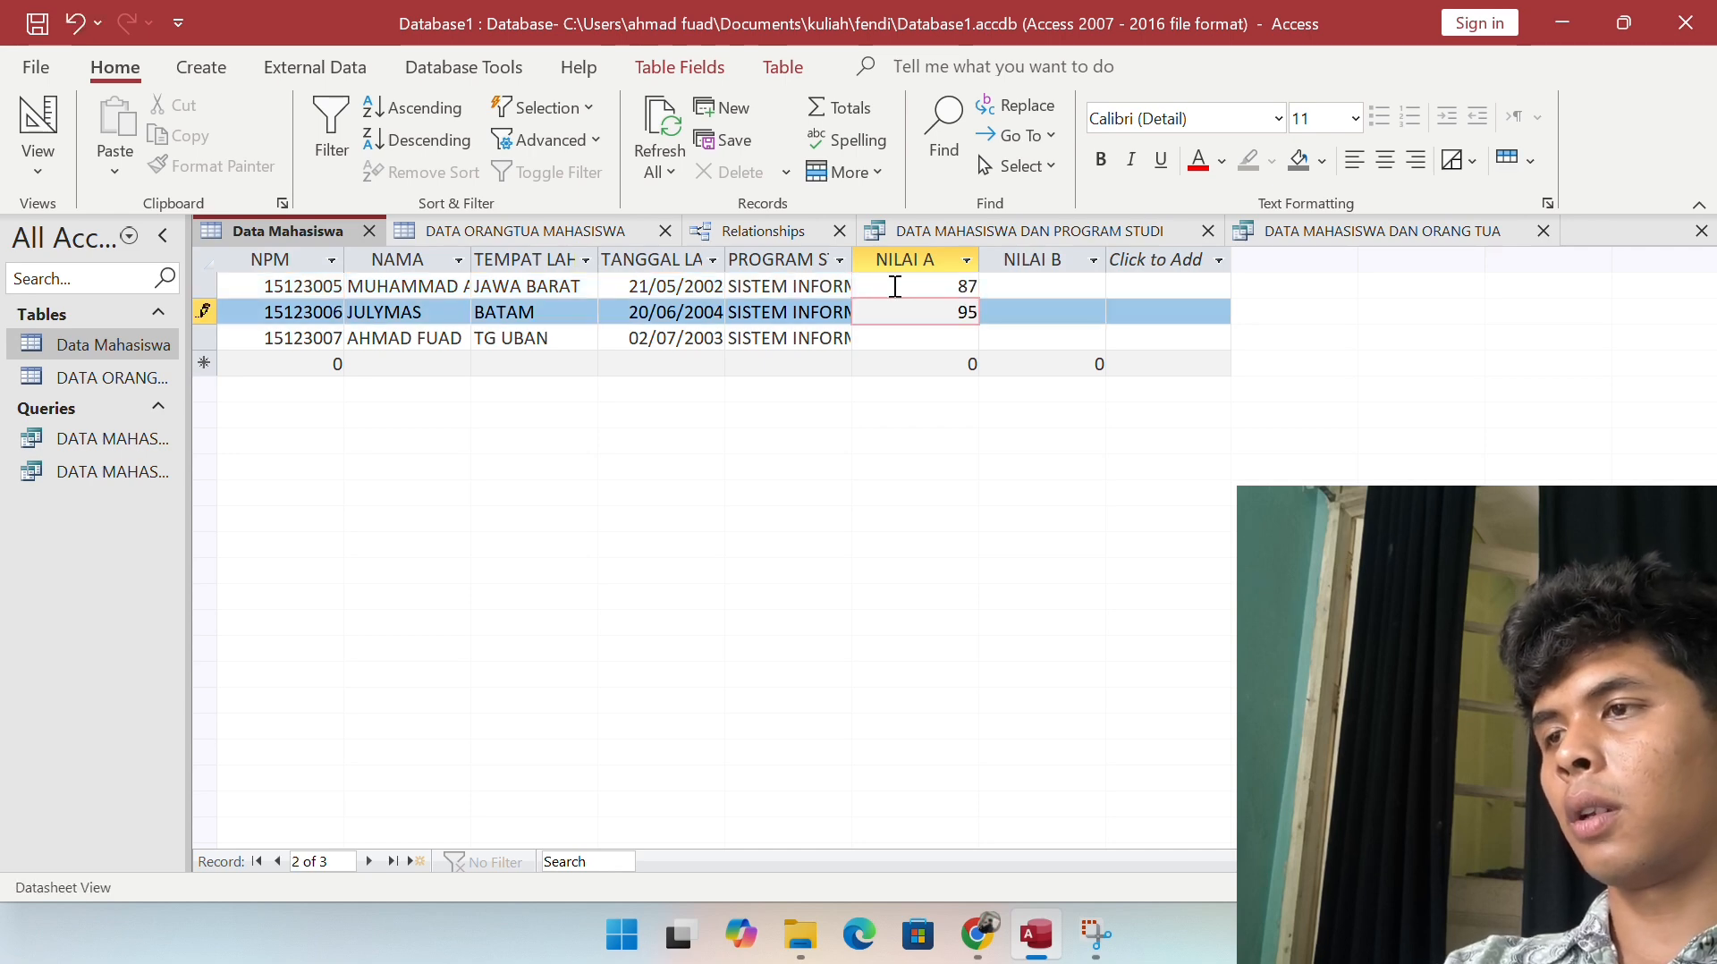
pyautogui.press('Down')
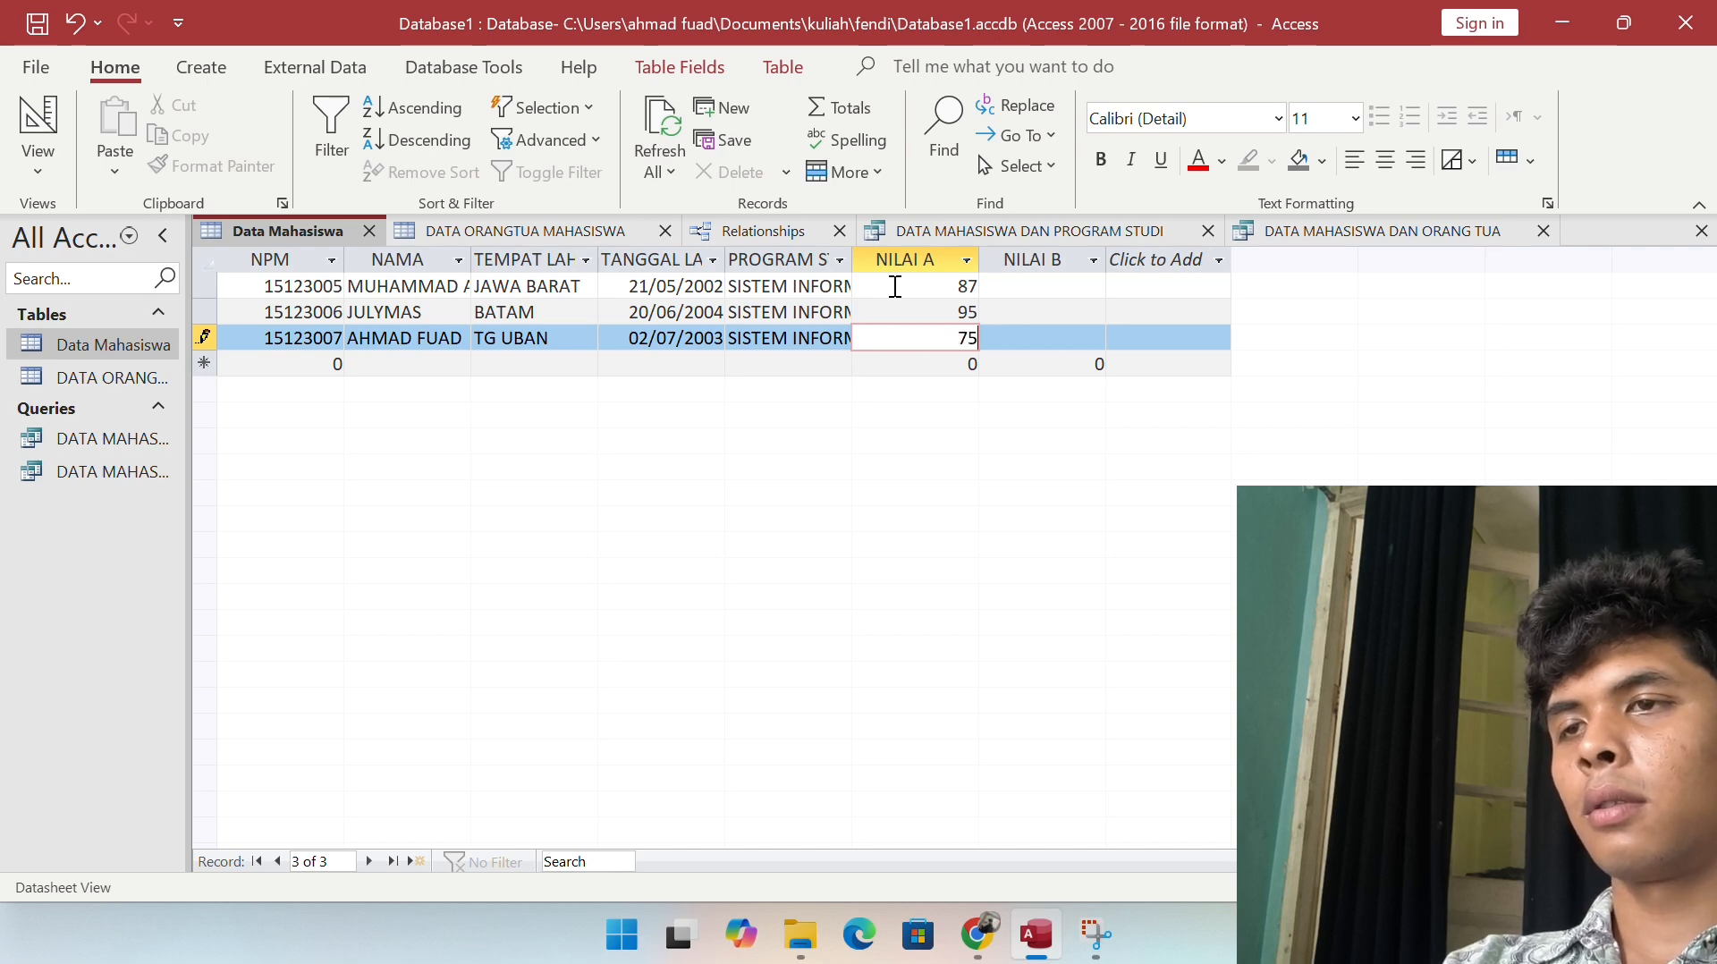
pyautogui.press('Tab')
# Step: Enter the NILAI B scores 78, 68 and 85 for the three students
pyautogui.press('Up')
pyautogui.press('Up')
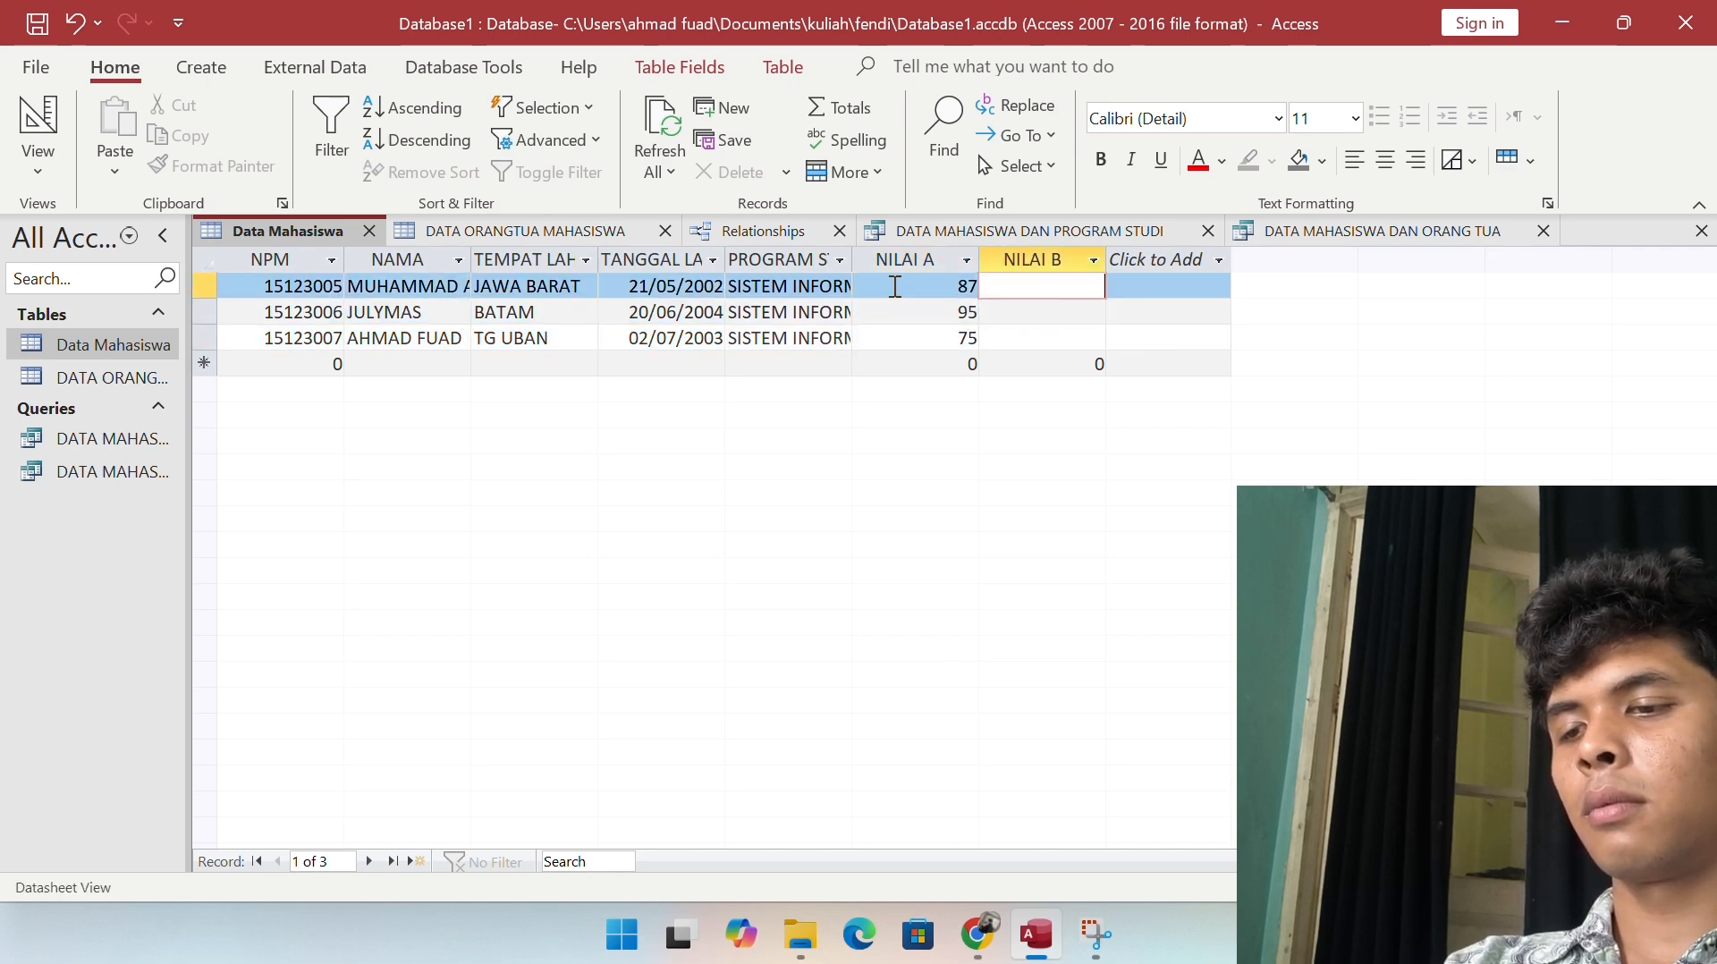
pyautogui.write('78')
pyautogui.press('Down')
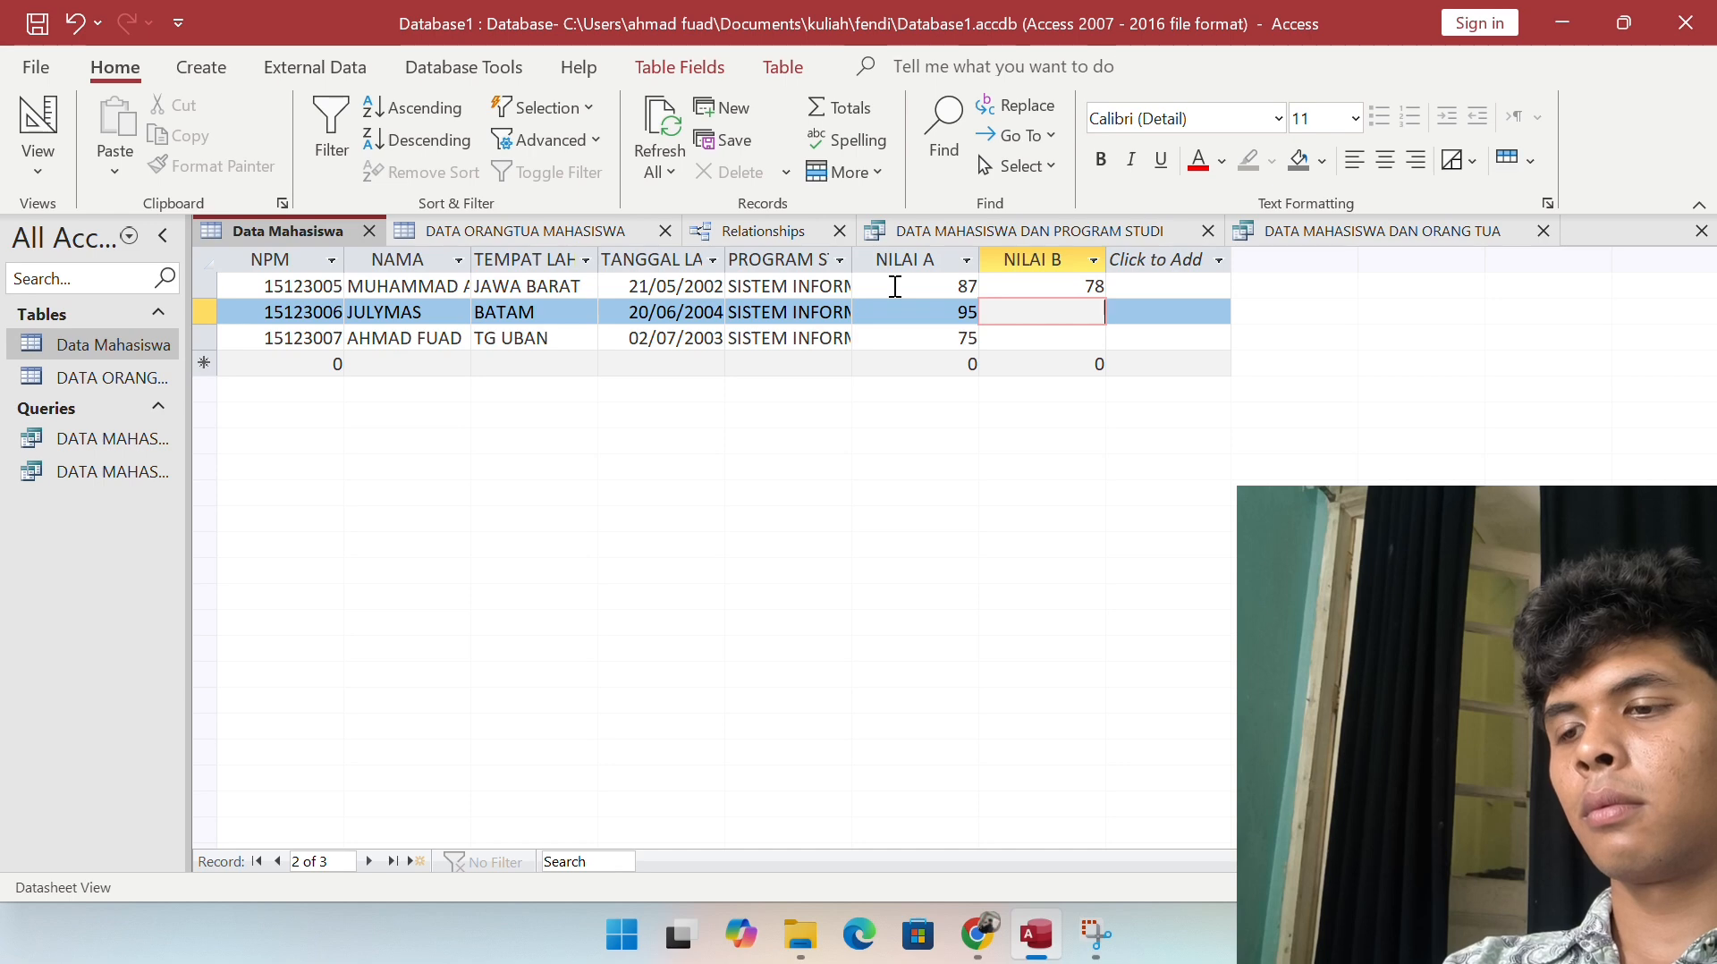
pyautogui.write('68')
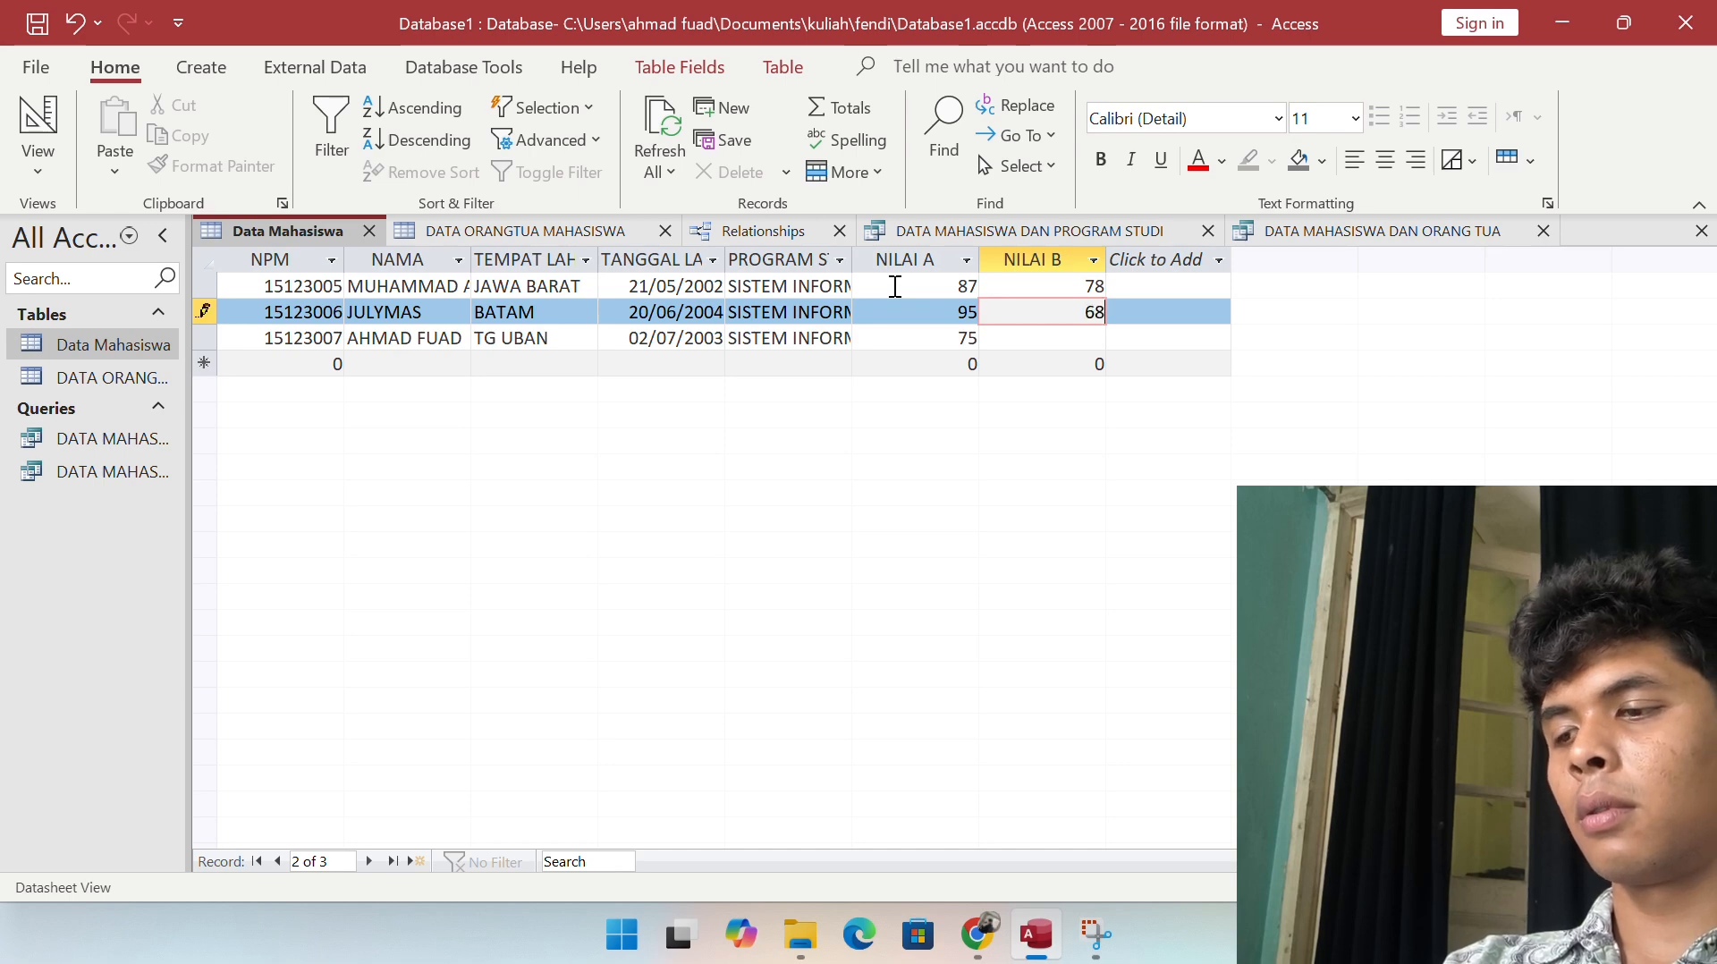
pyautogui.press('Down')
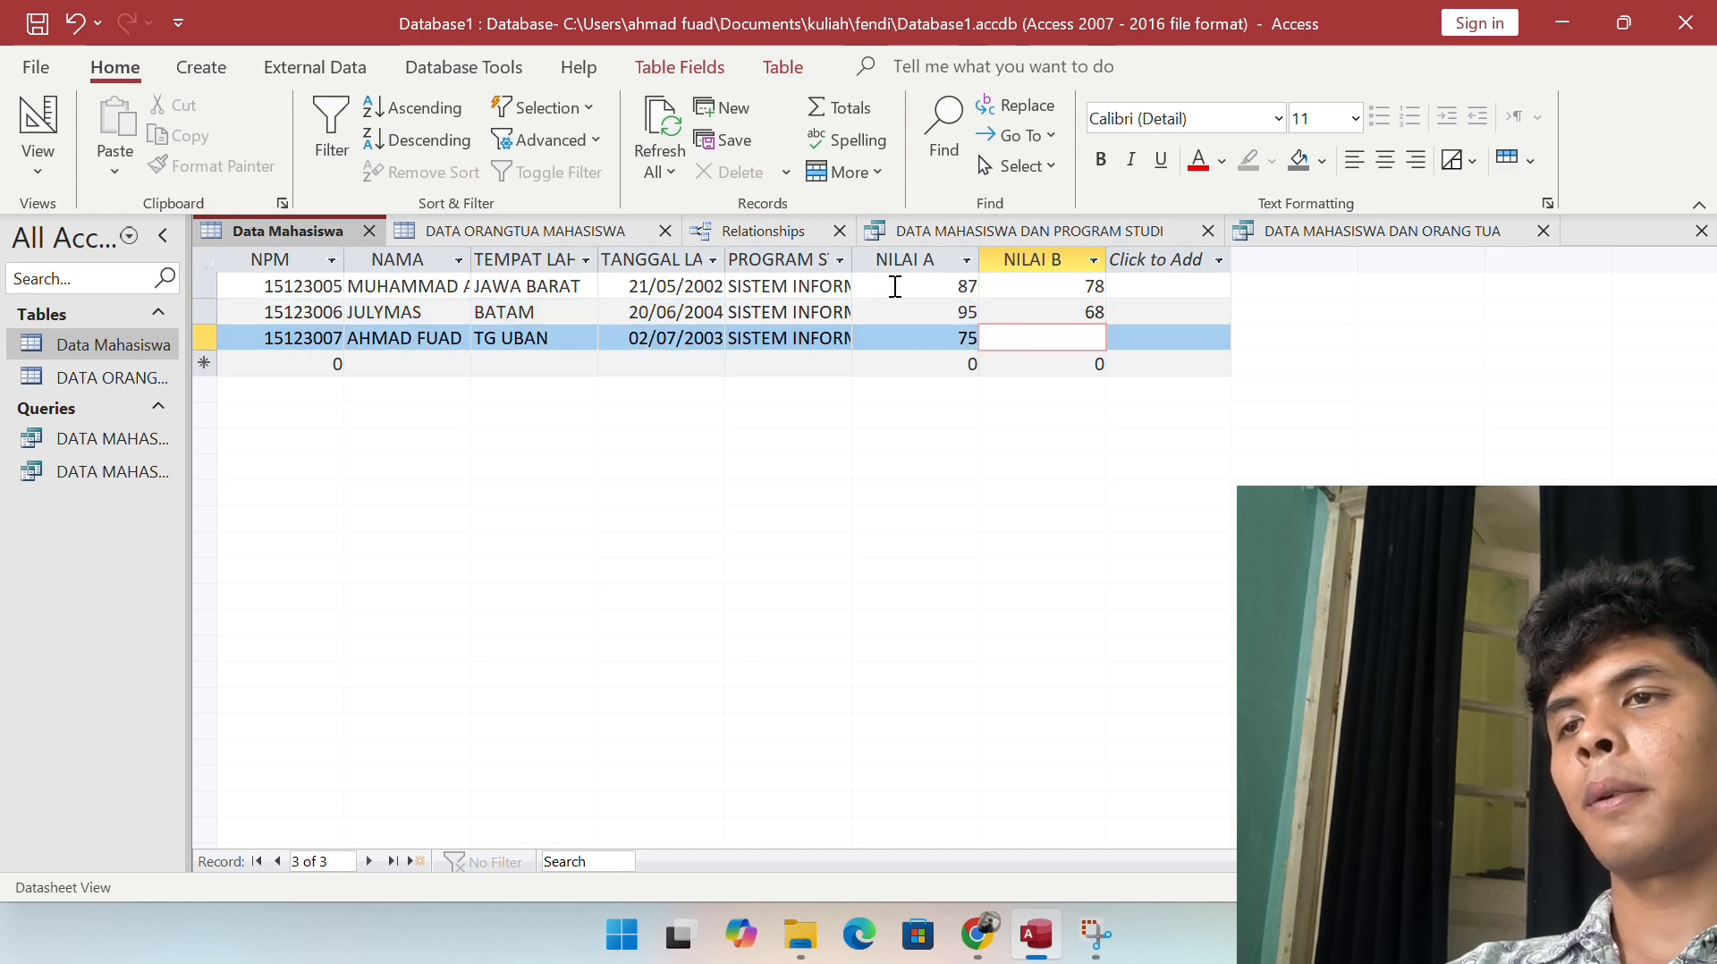
pyautogui.write('85')
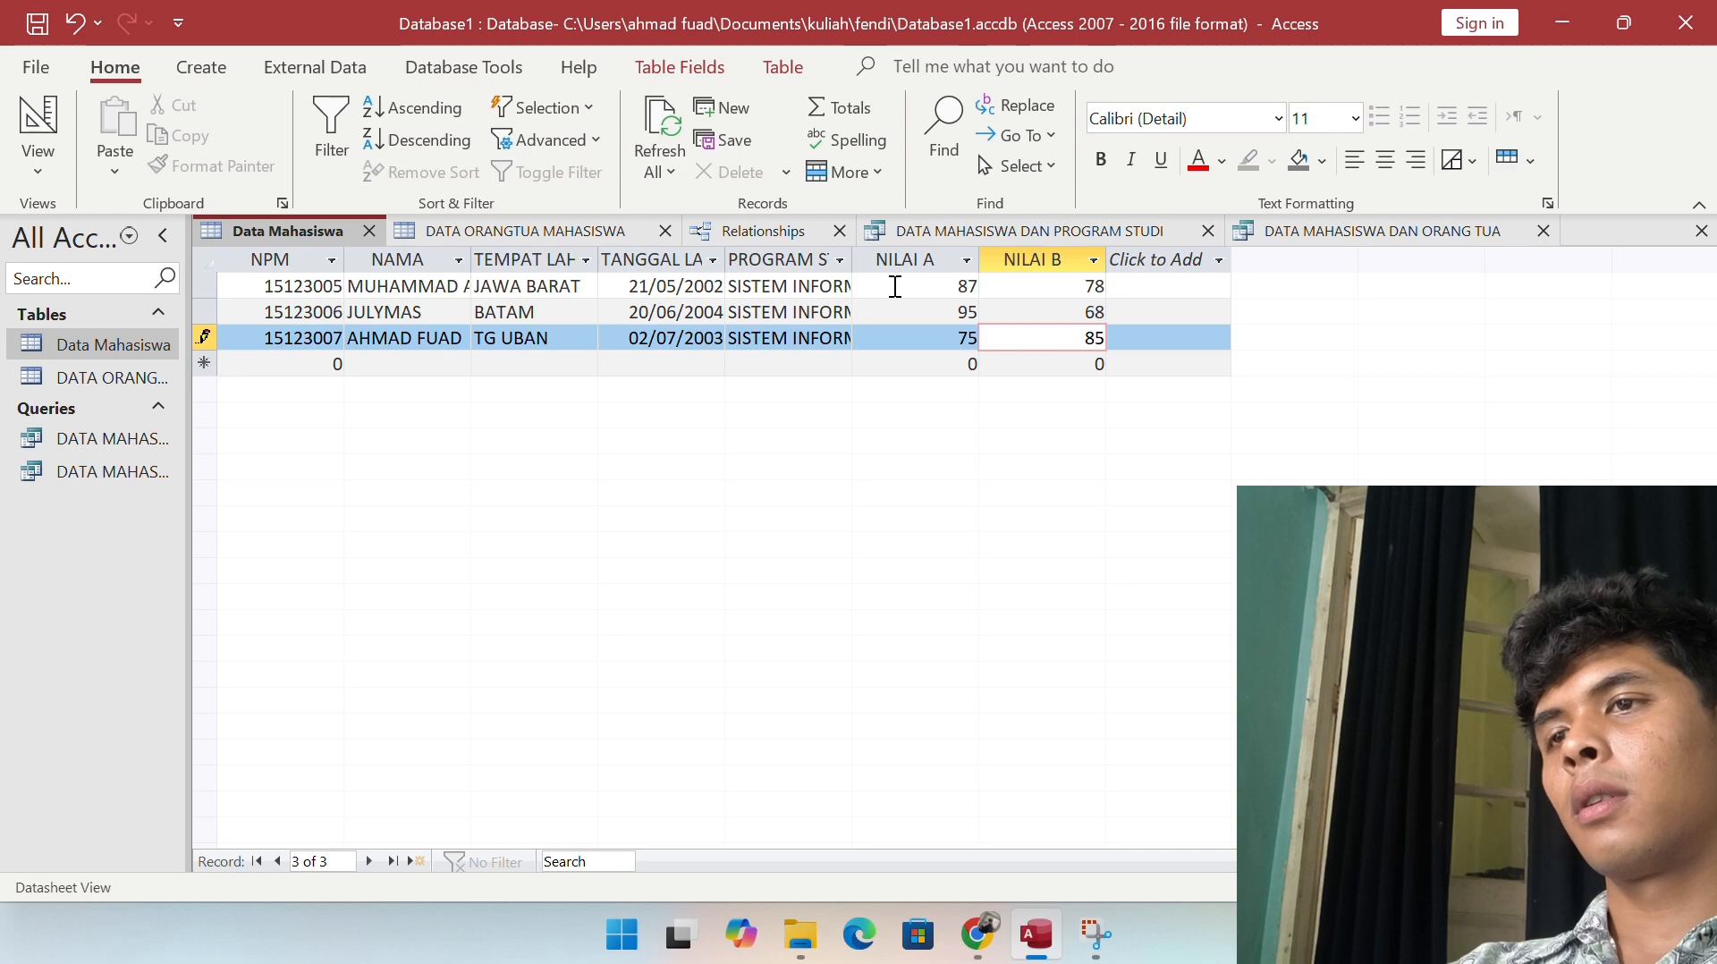
pyautogui.press('Tab')
pyautogui.press('Up')
pyautogui.press('Up')
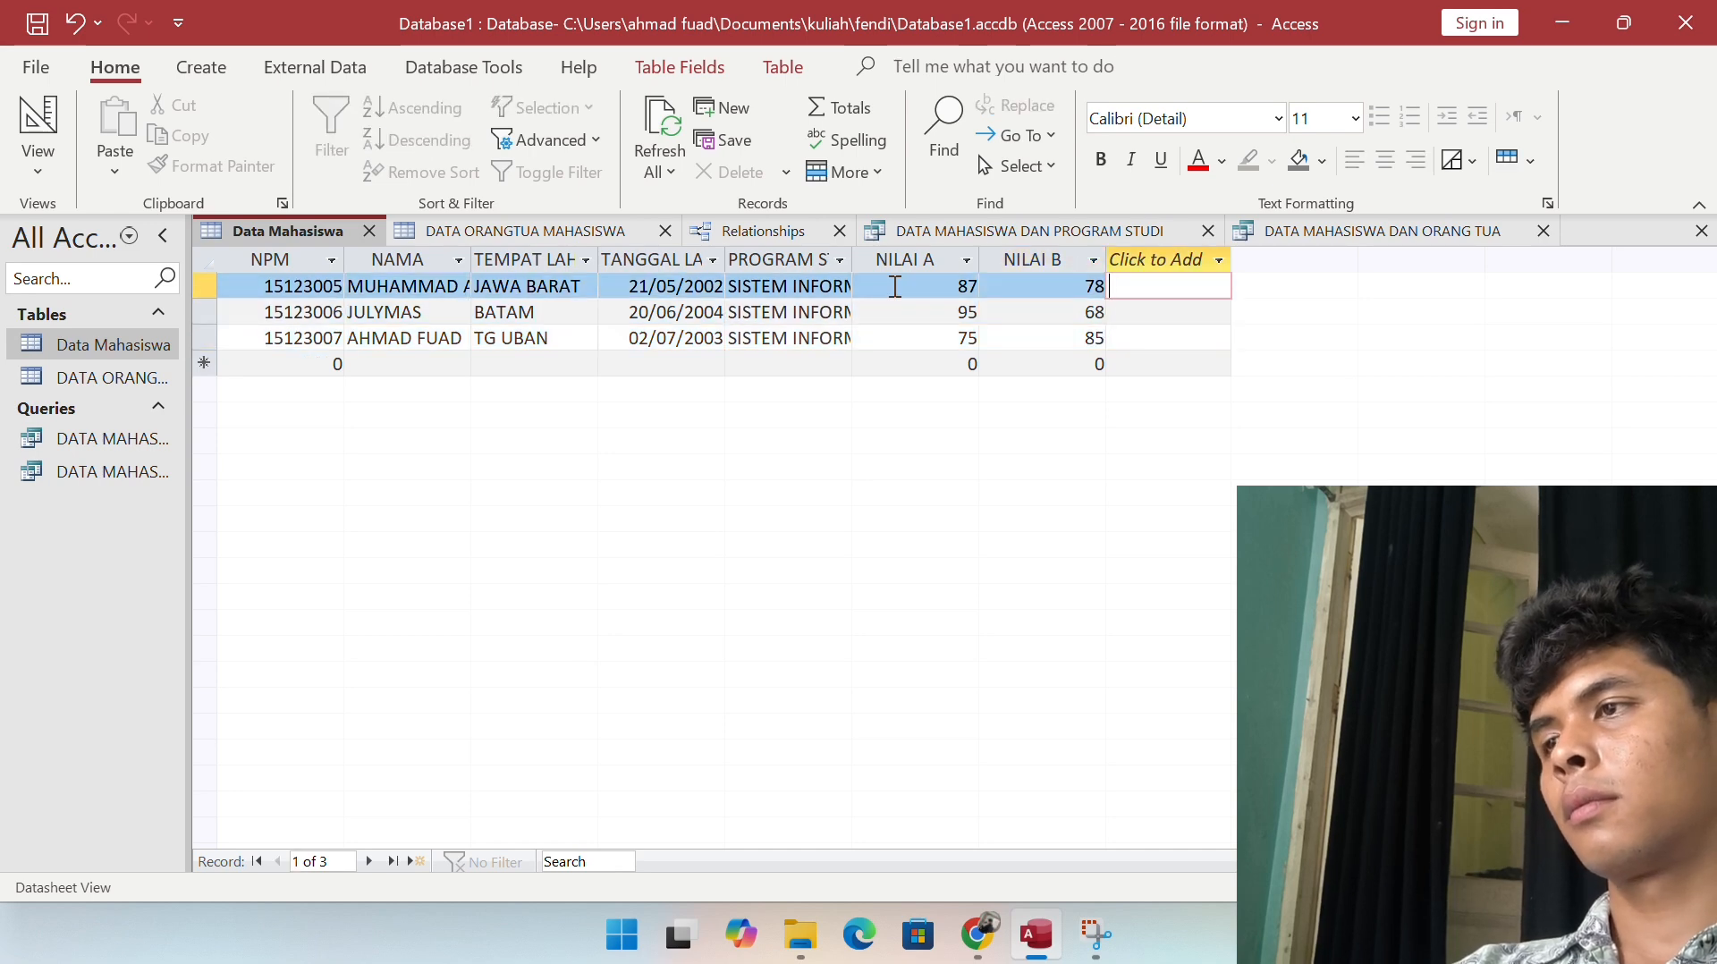
pyautogui.press('Down')
pyautogui.press('Down')
pyautogui.press('Up')
pyautogui.press('Down')
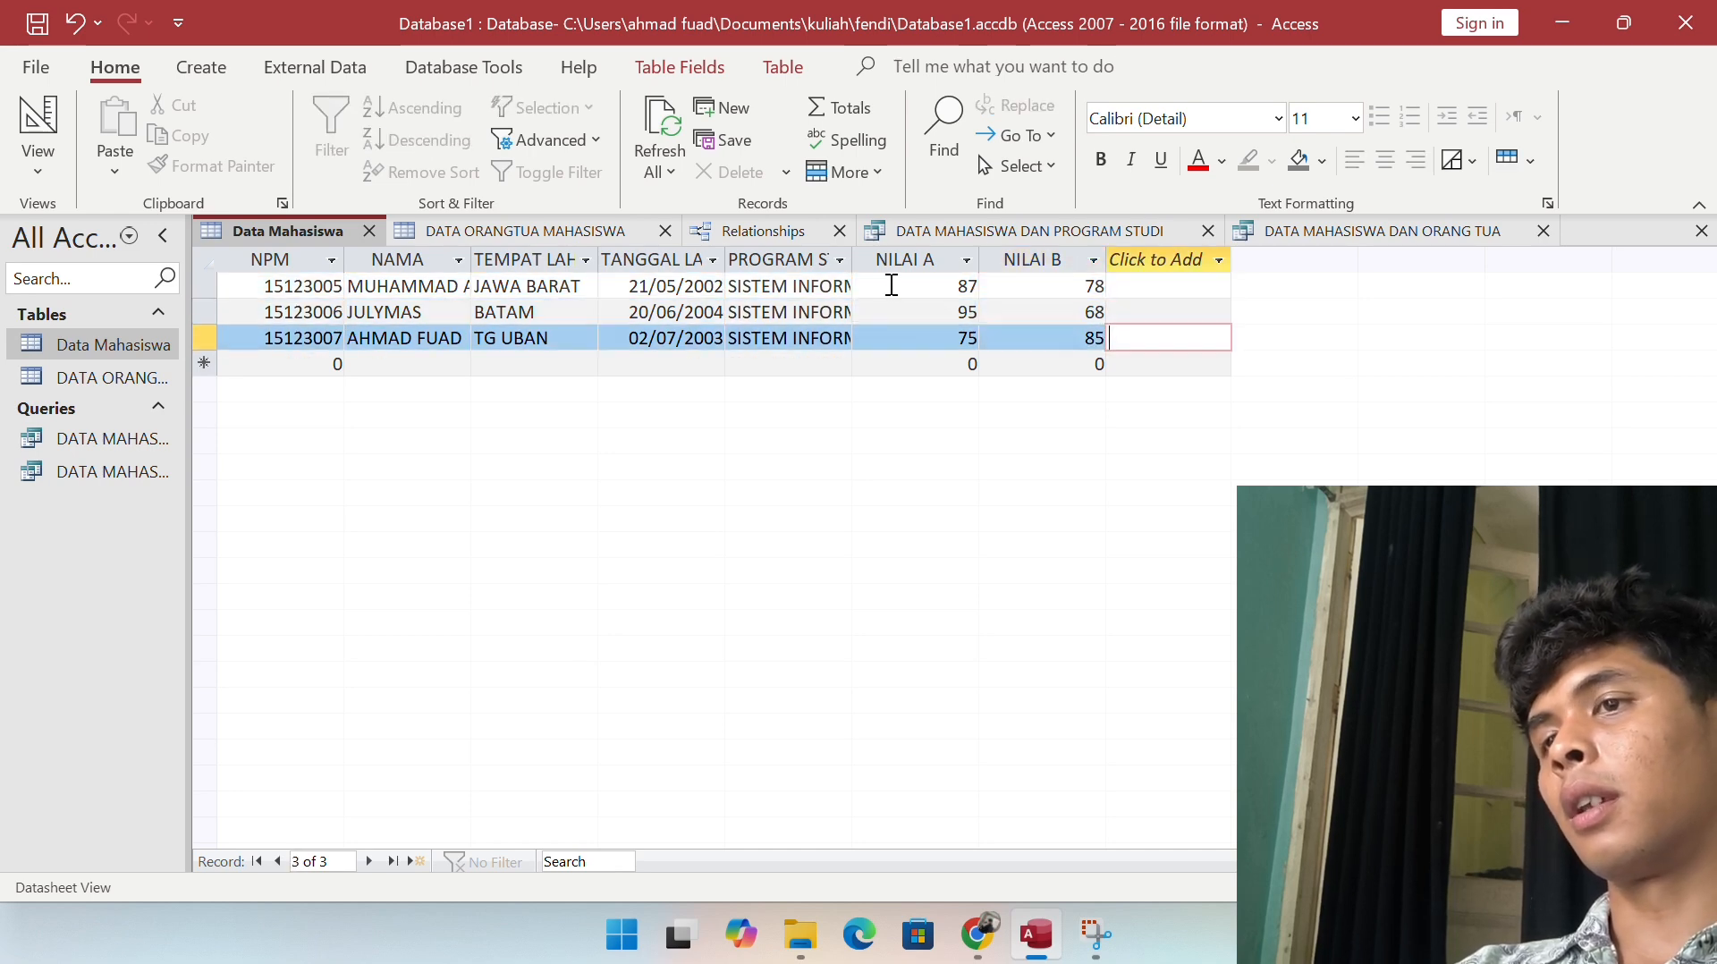
pyautogui.click(39, 172)
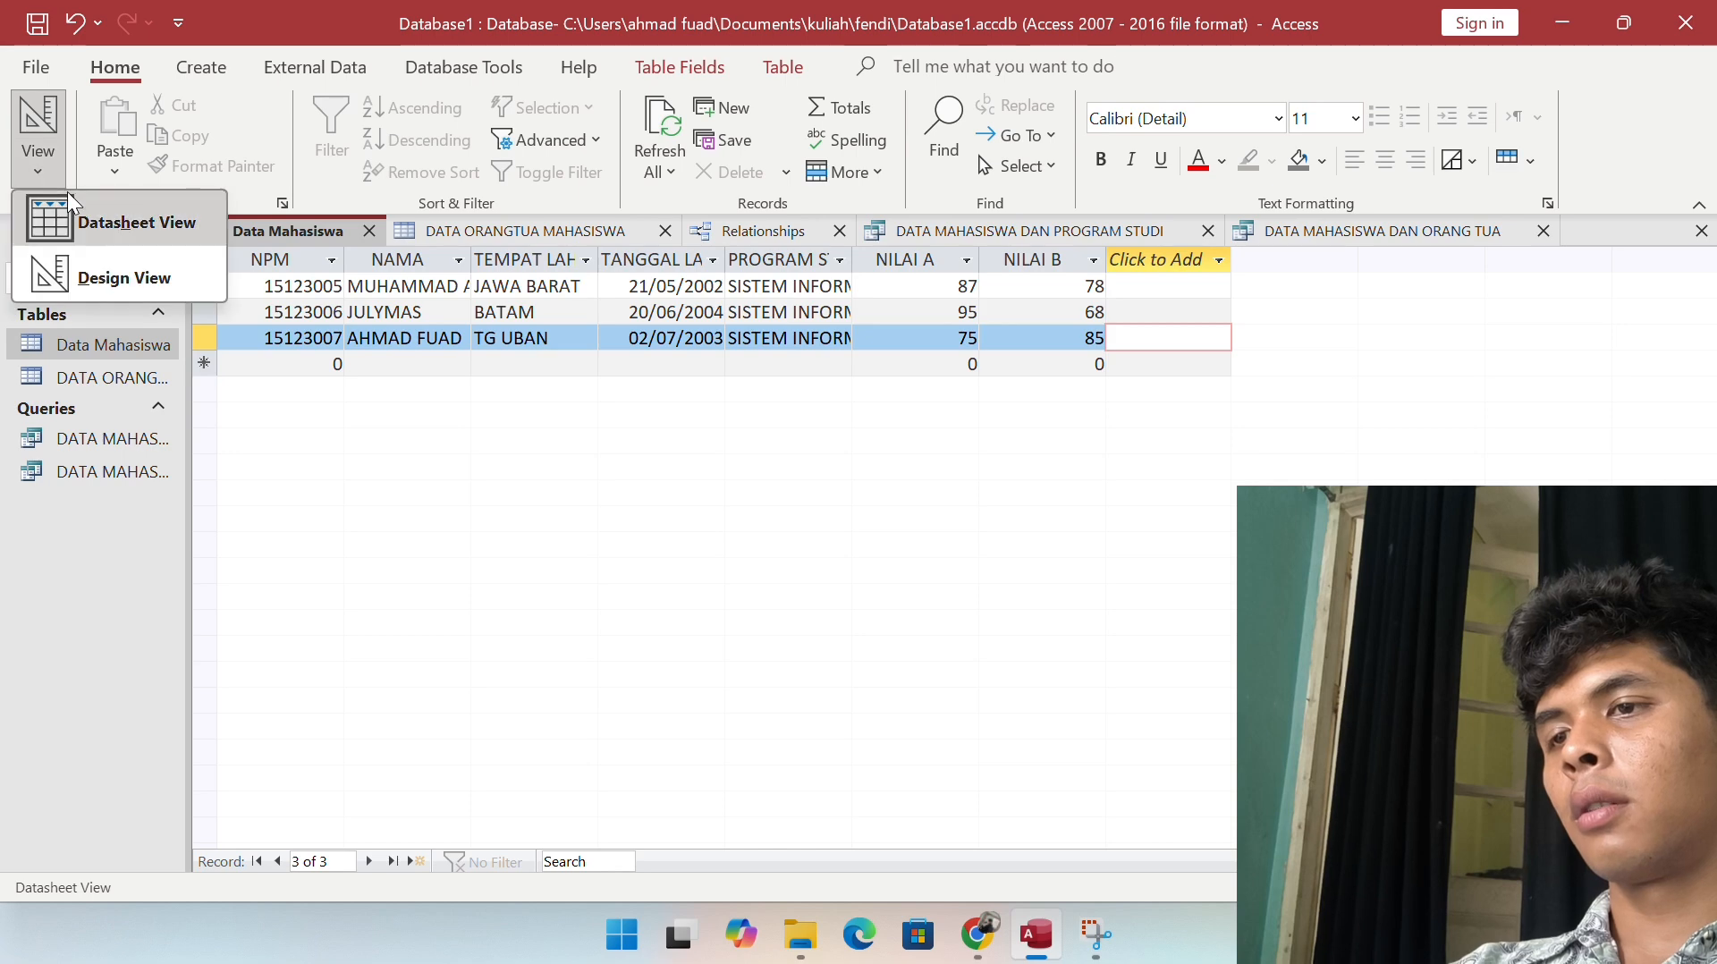
pyautogui.click(116, 270)
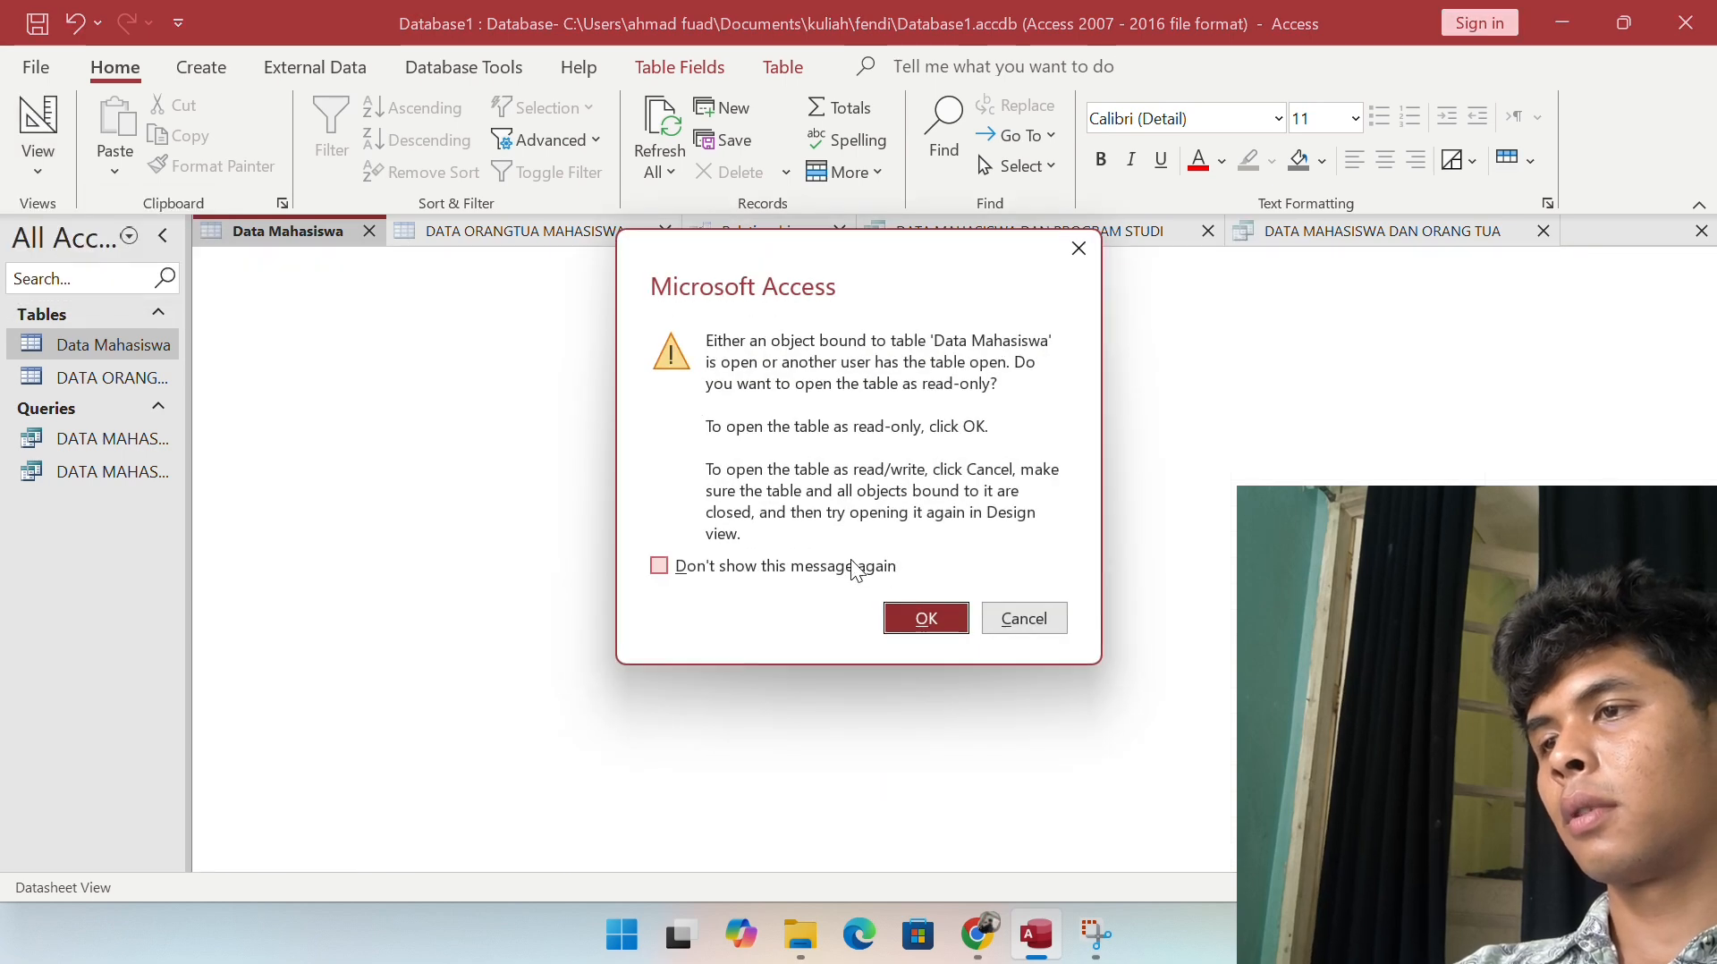
pyautogui.click(935, 619)
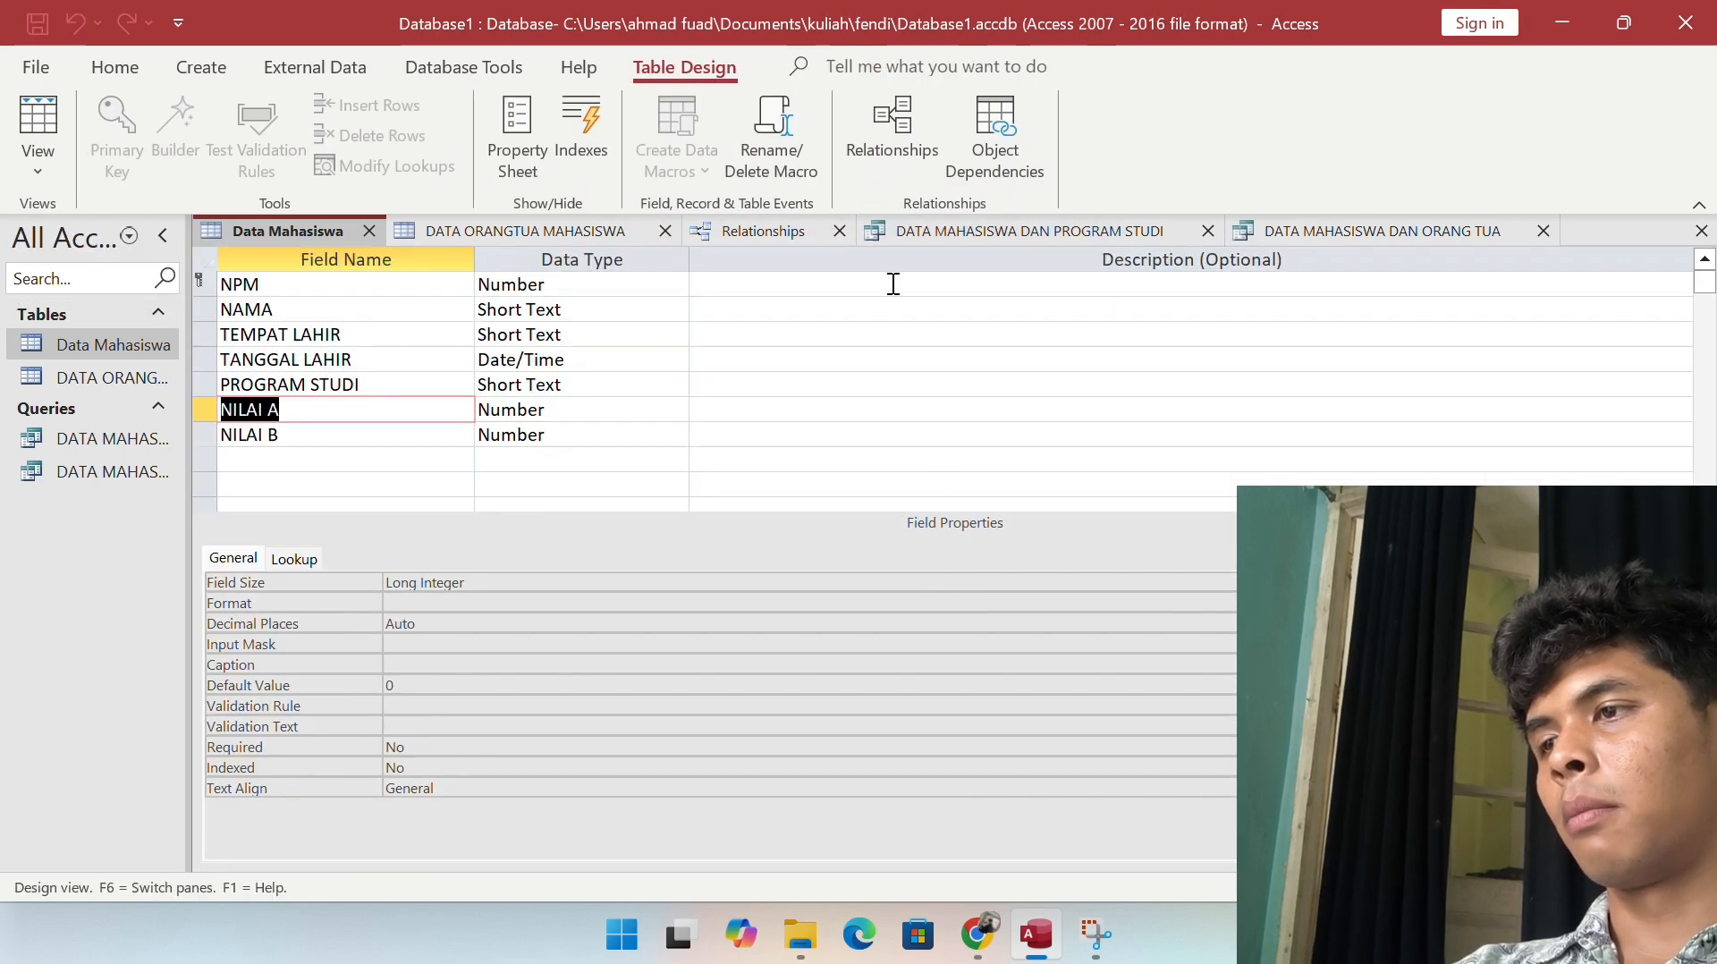
pyautogui.click(352, 455)
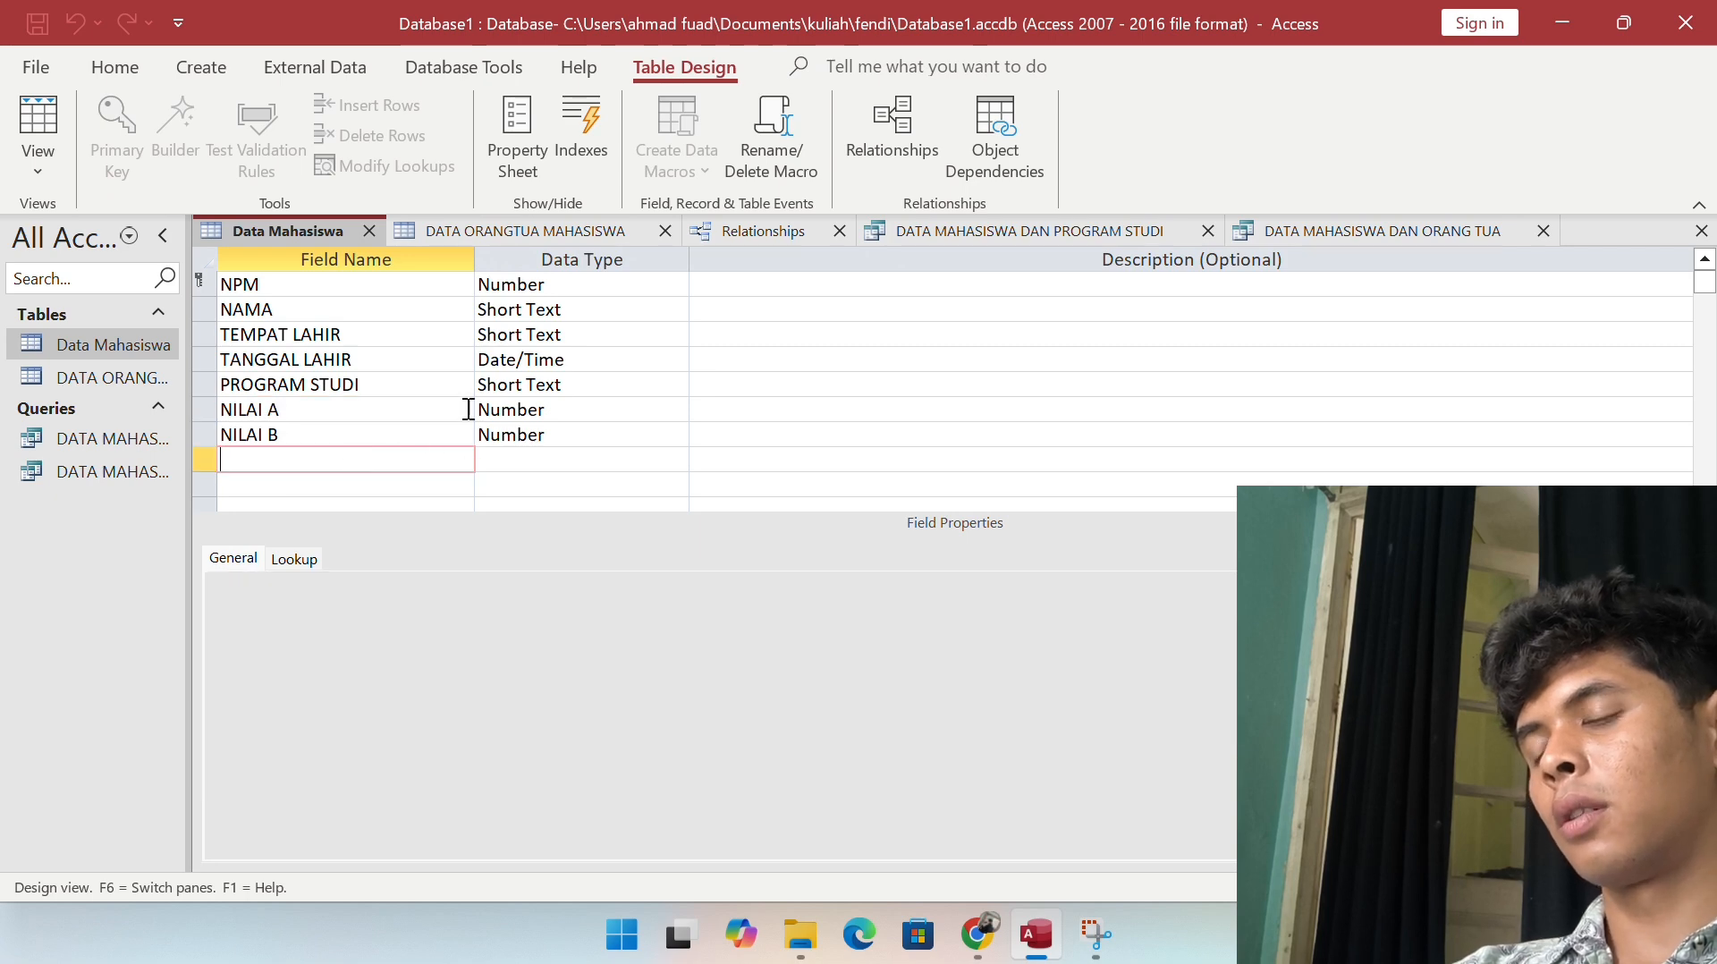
pyautogui.click(673, 439)
pyautogui.click(341, 464)
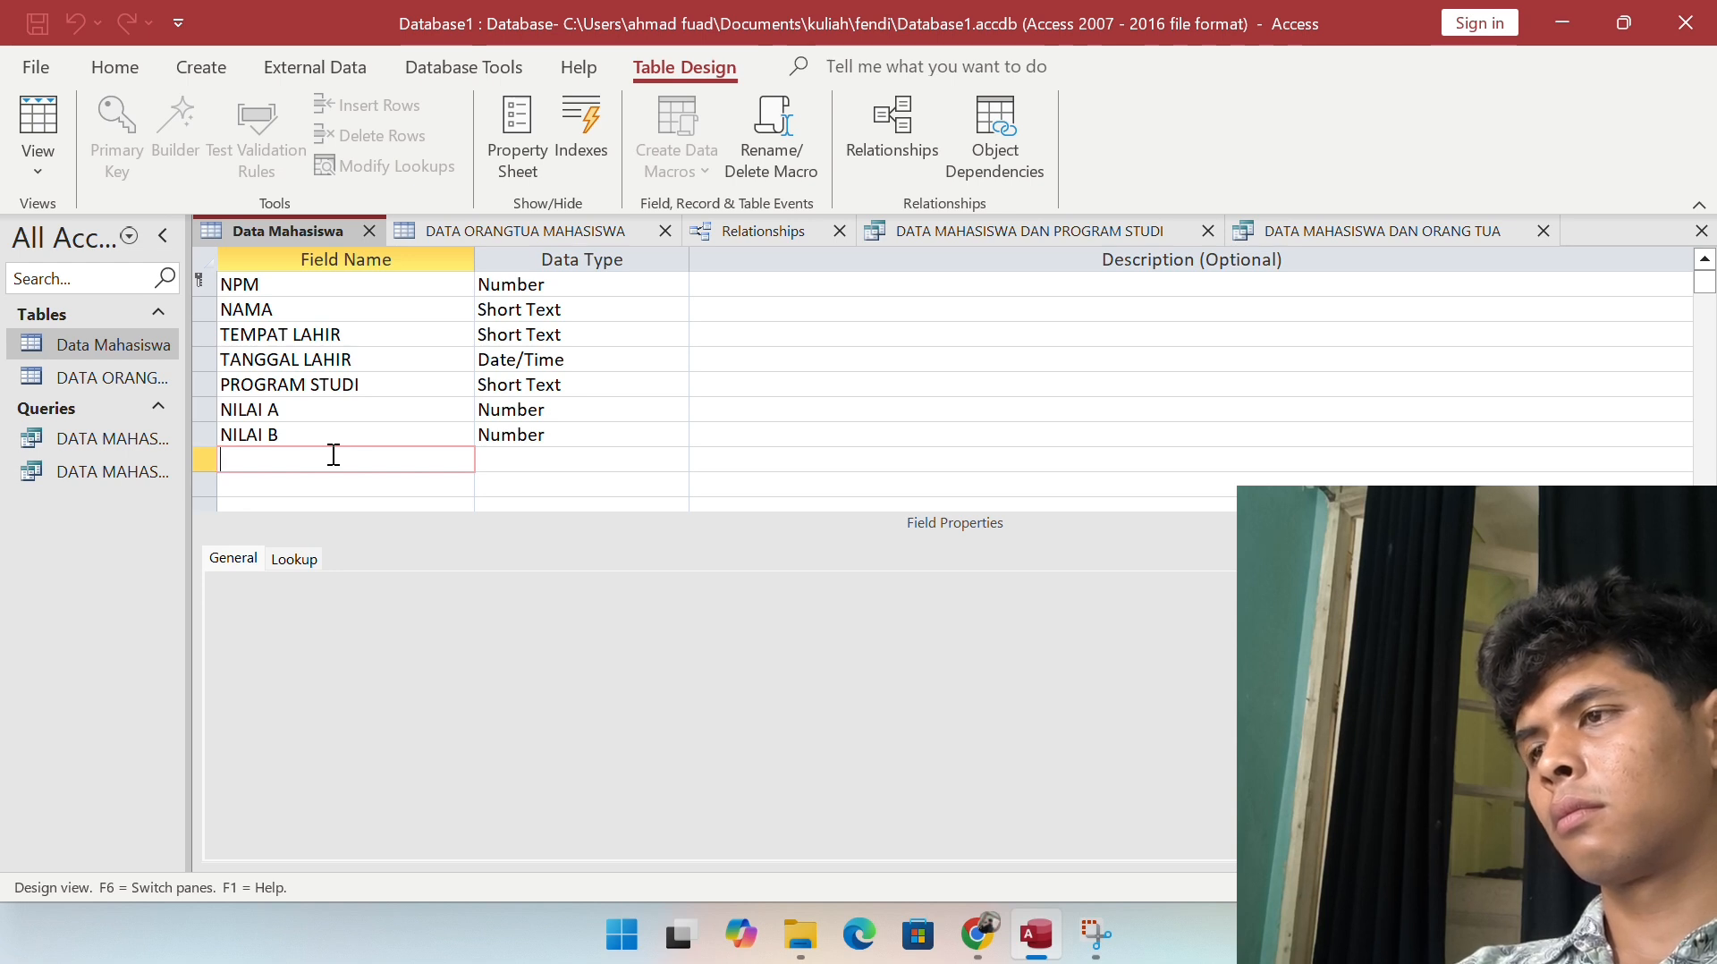
pyautogui.scroll(-1, 351, 507)
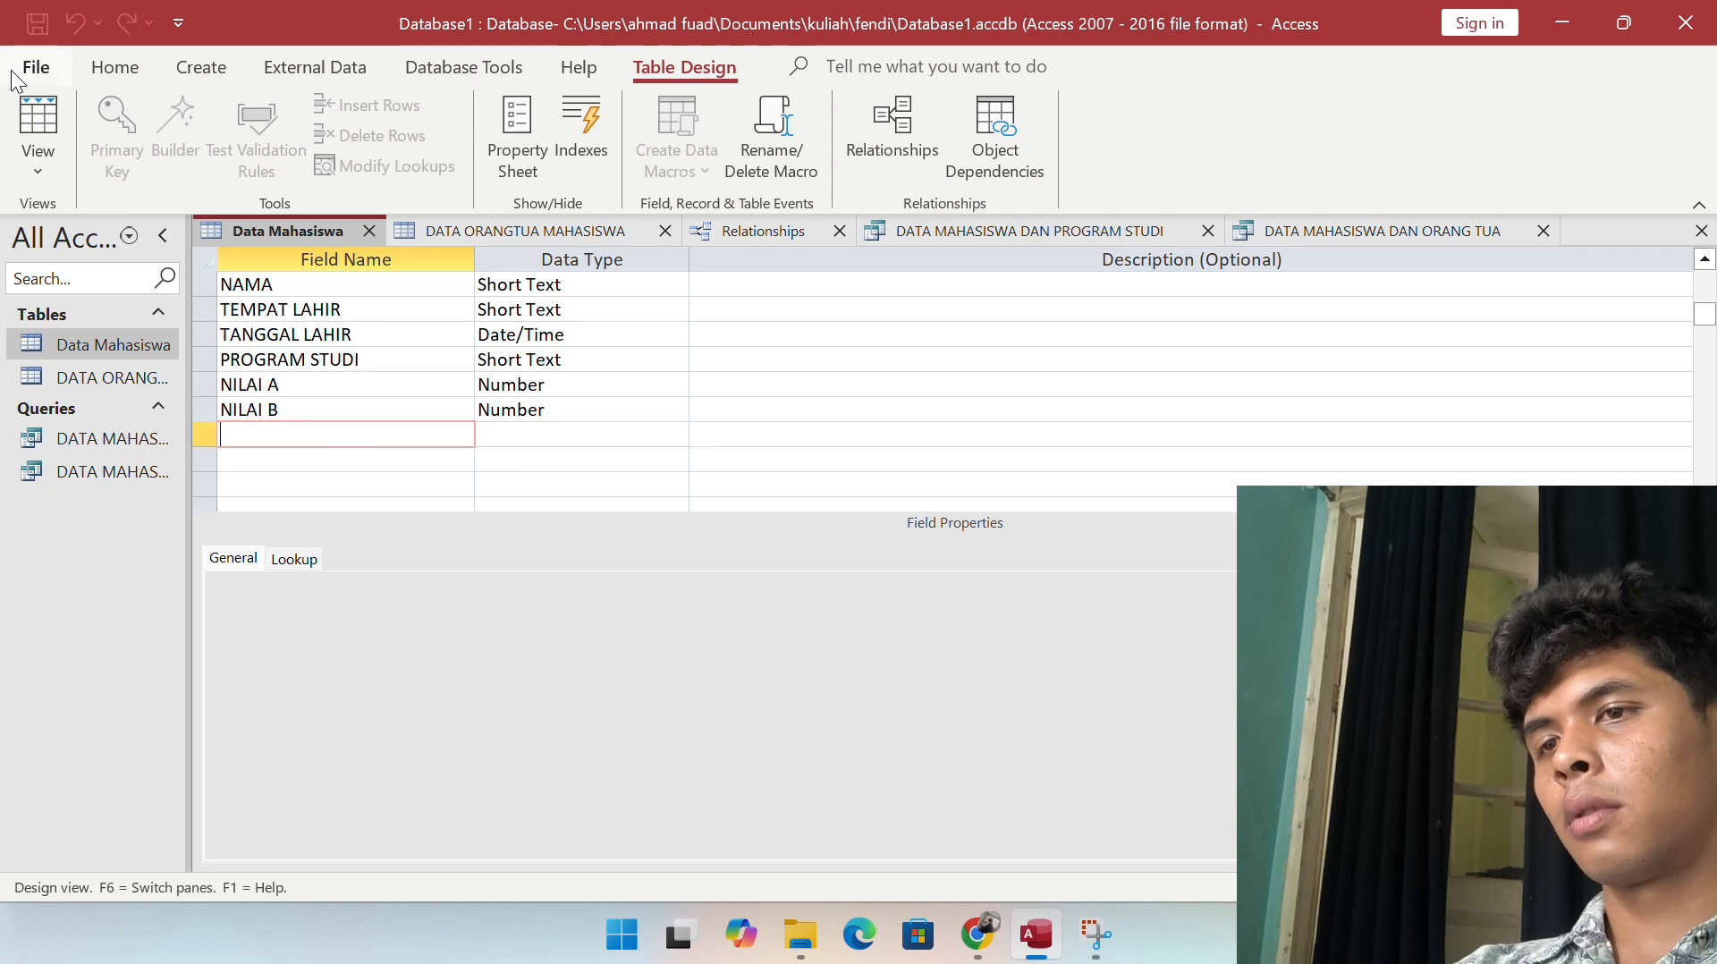
pyautogui.click(38, 121)
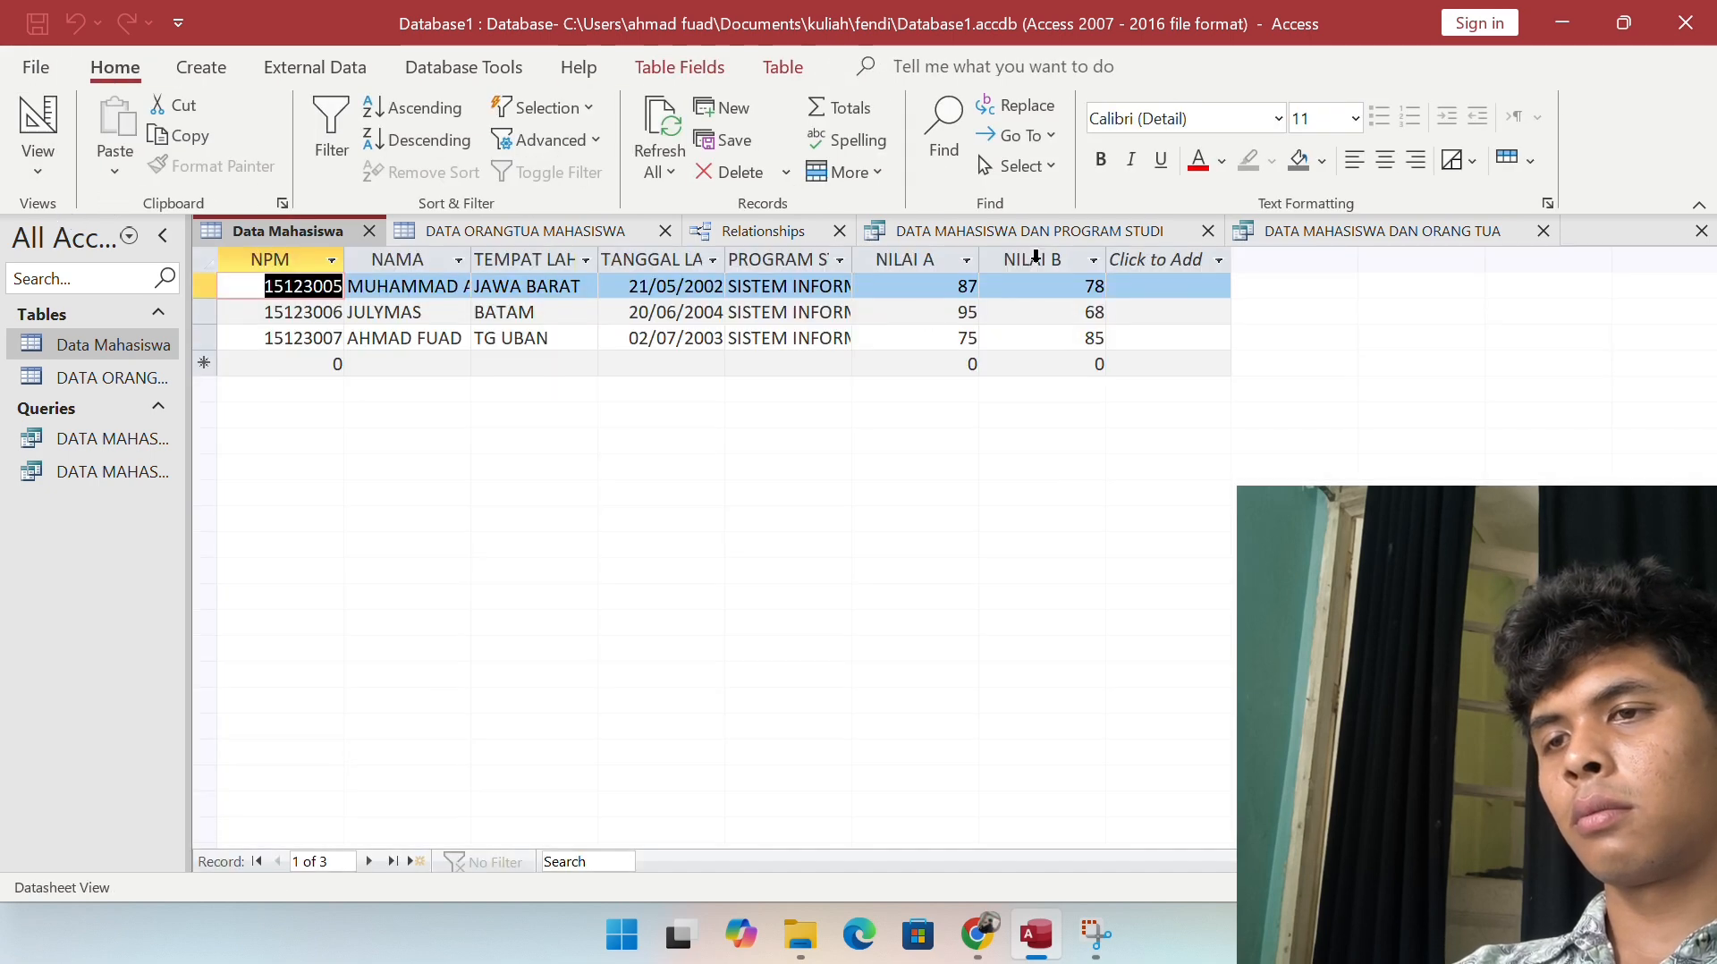
# Step: Add a calculated field JUMLAH NILAI with expression [NILAI A]+[NILAI B], giving 165, 163, 160
pyautogui.click(1143, 259)
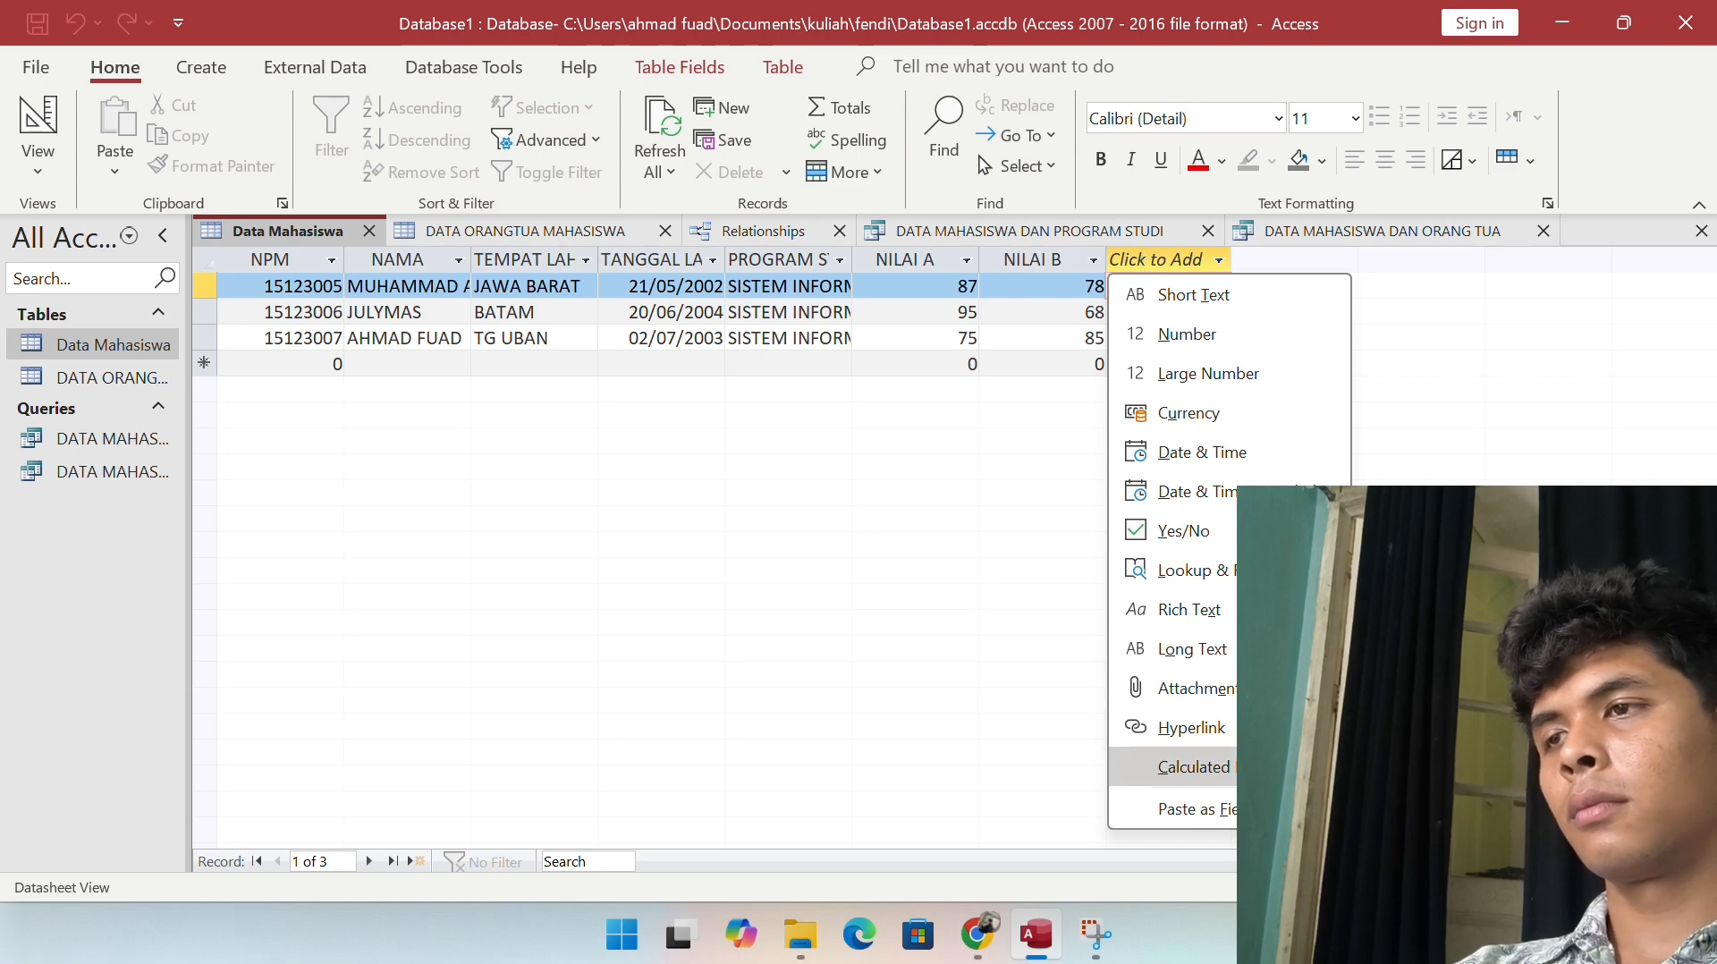
pyautogui.click(1413, 805)
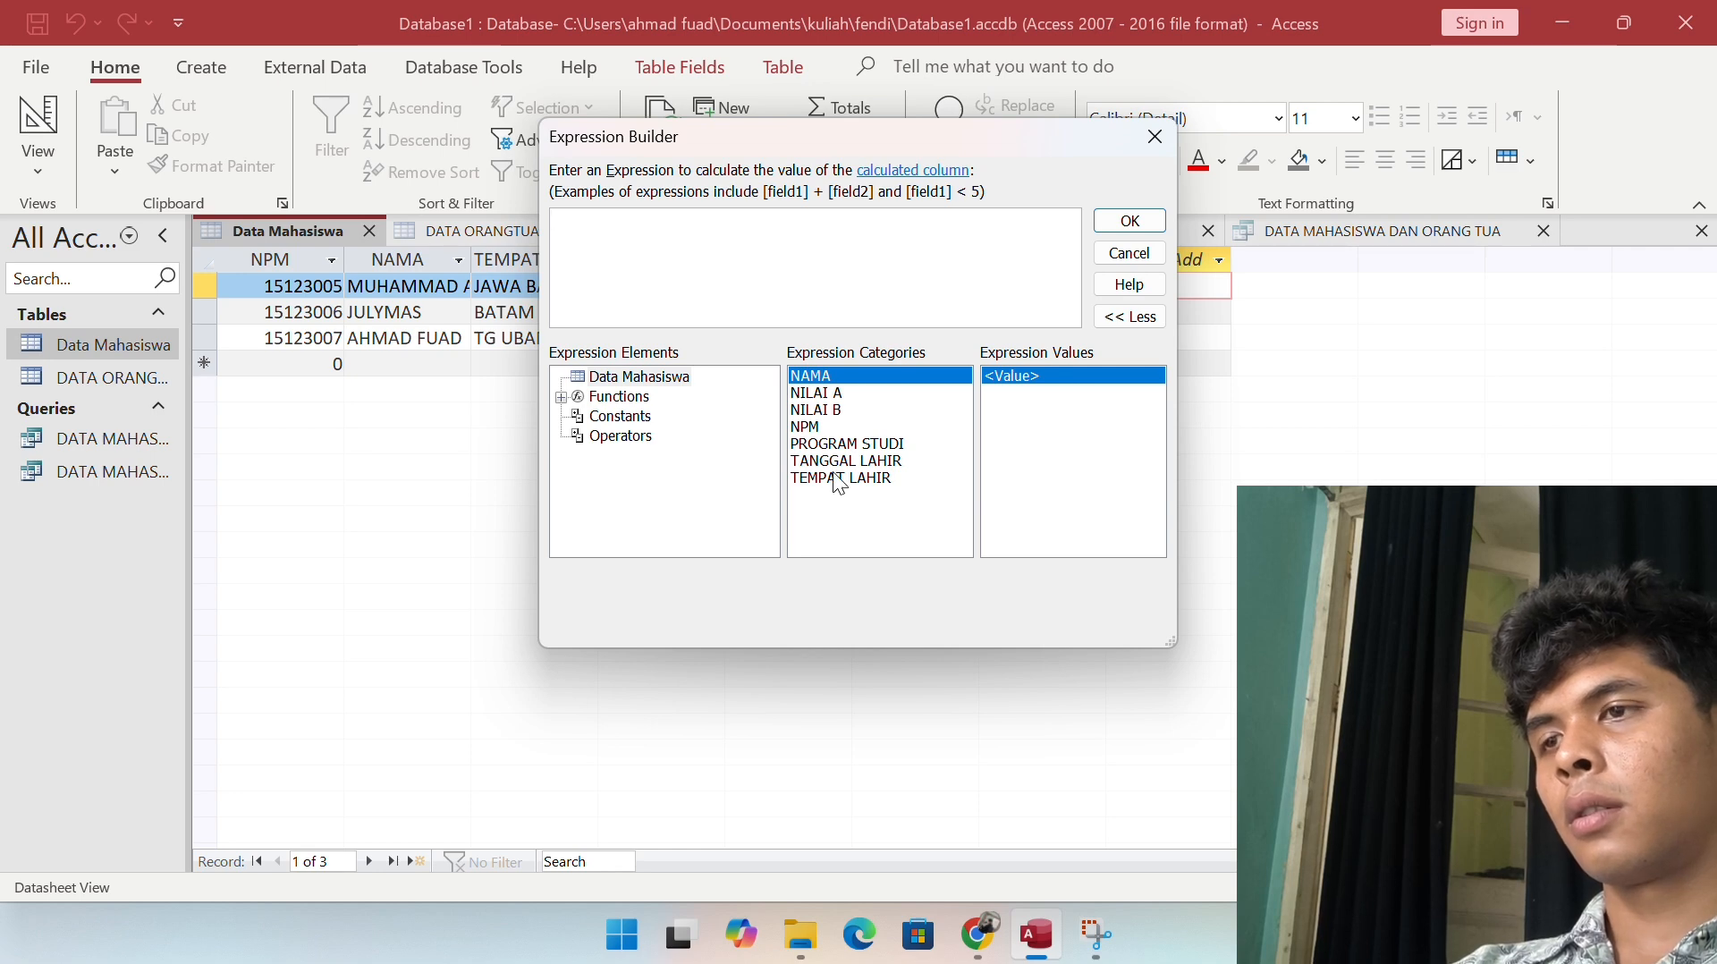
pyautogui.click(881, 395)
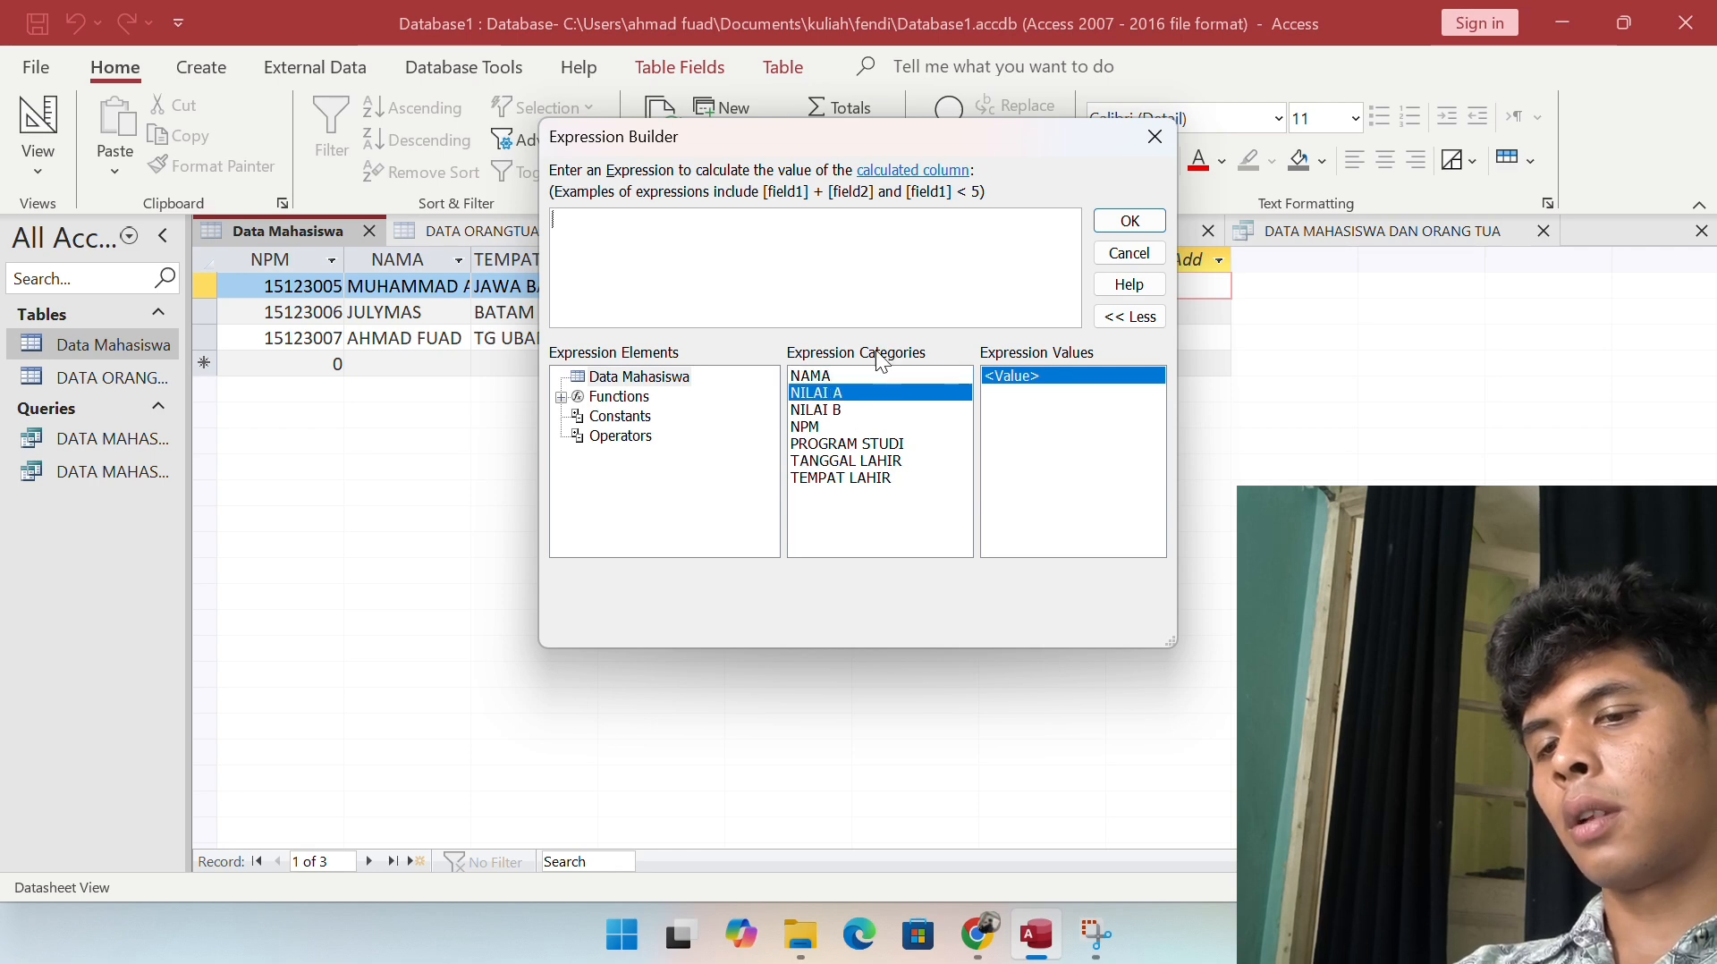
pyautogui.doubleClick(852, 392)
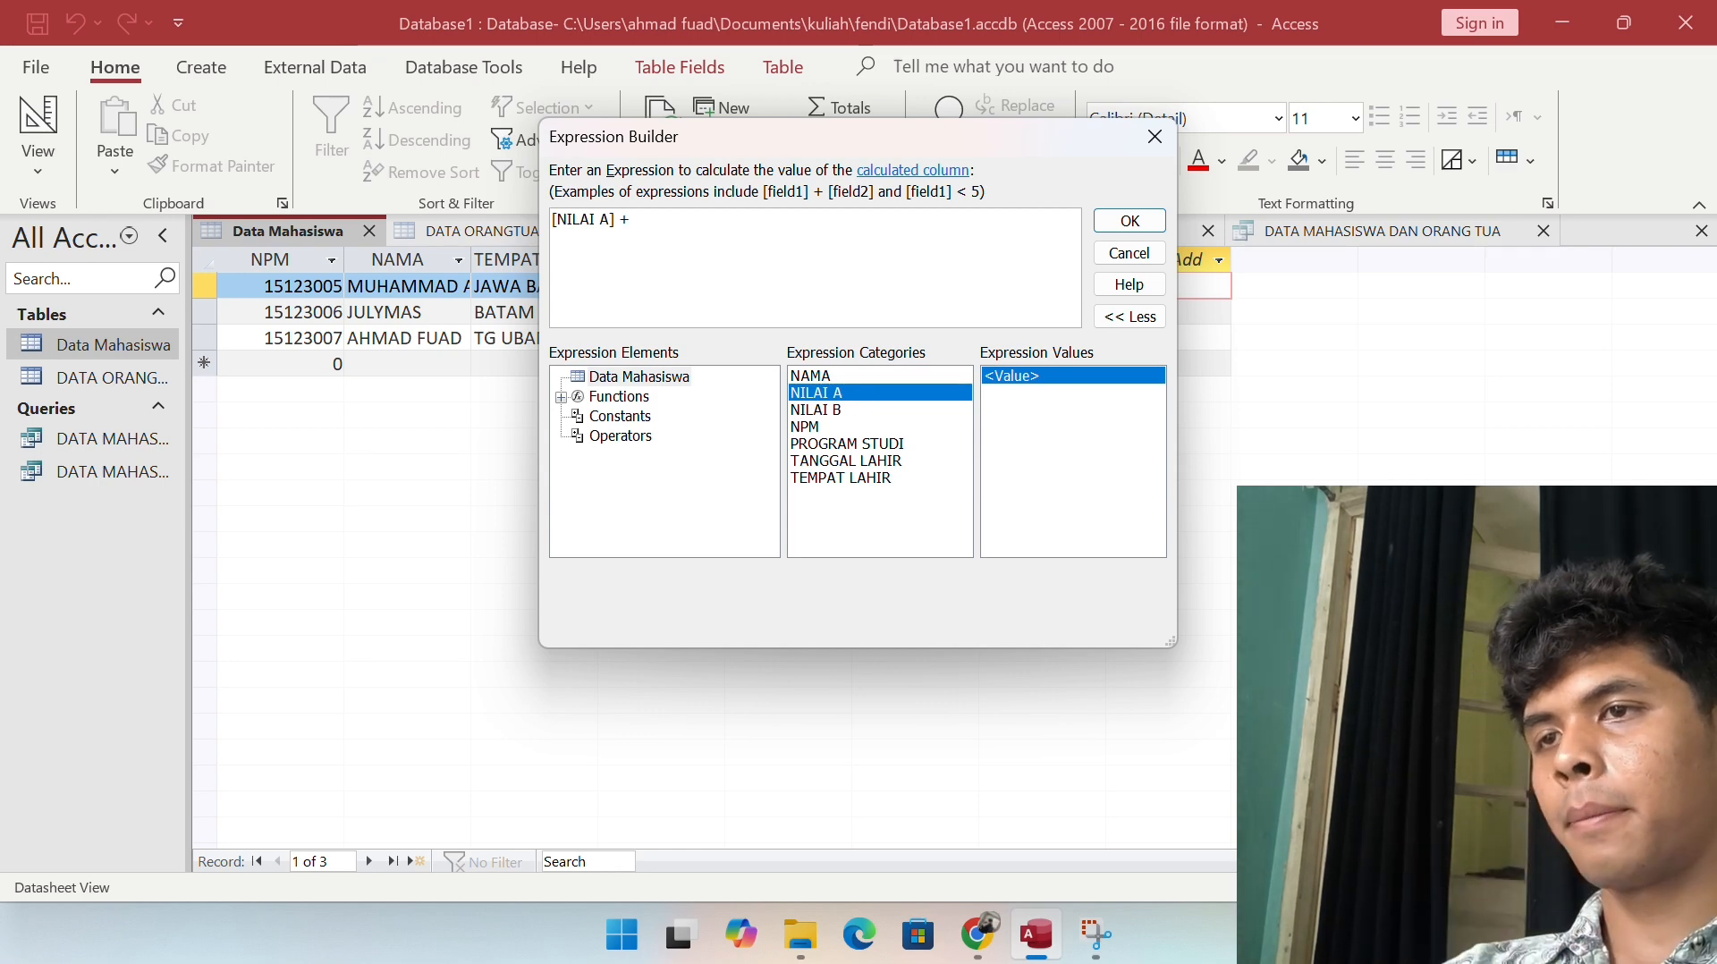
pyautogui.doubleClick(852, 410)
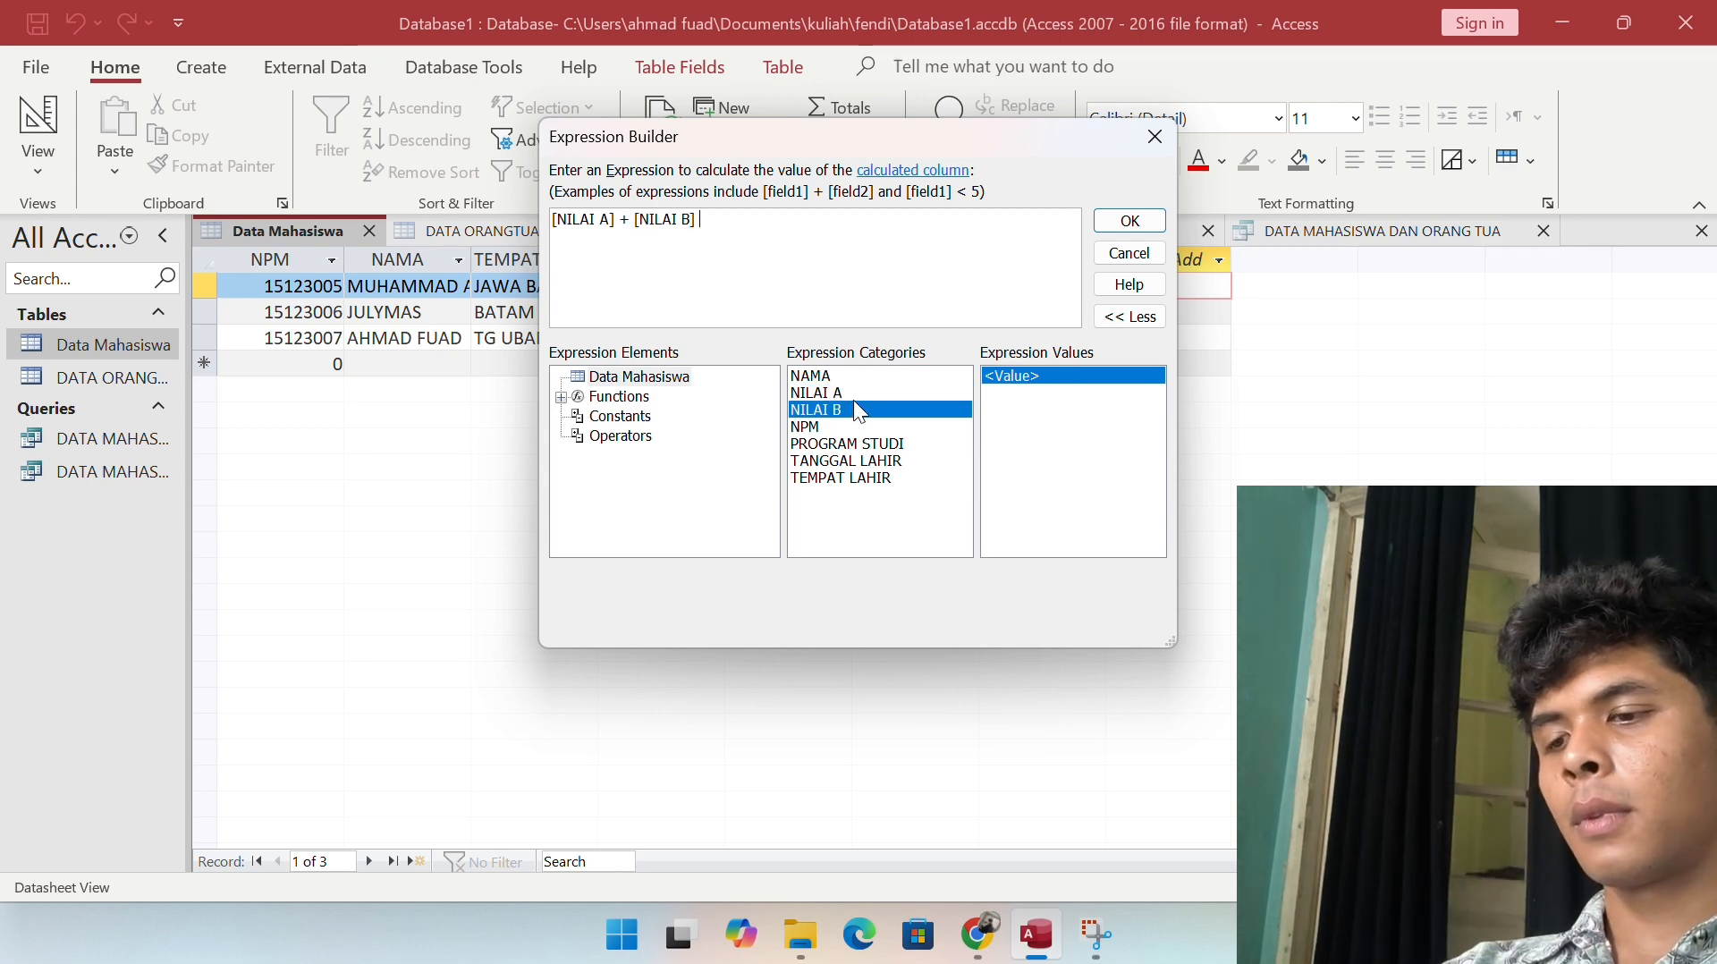
pyautogui.click(1141, 231)
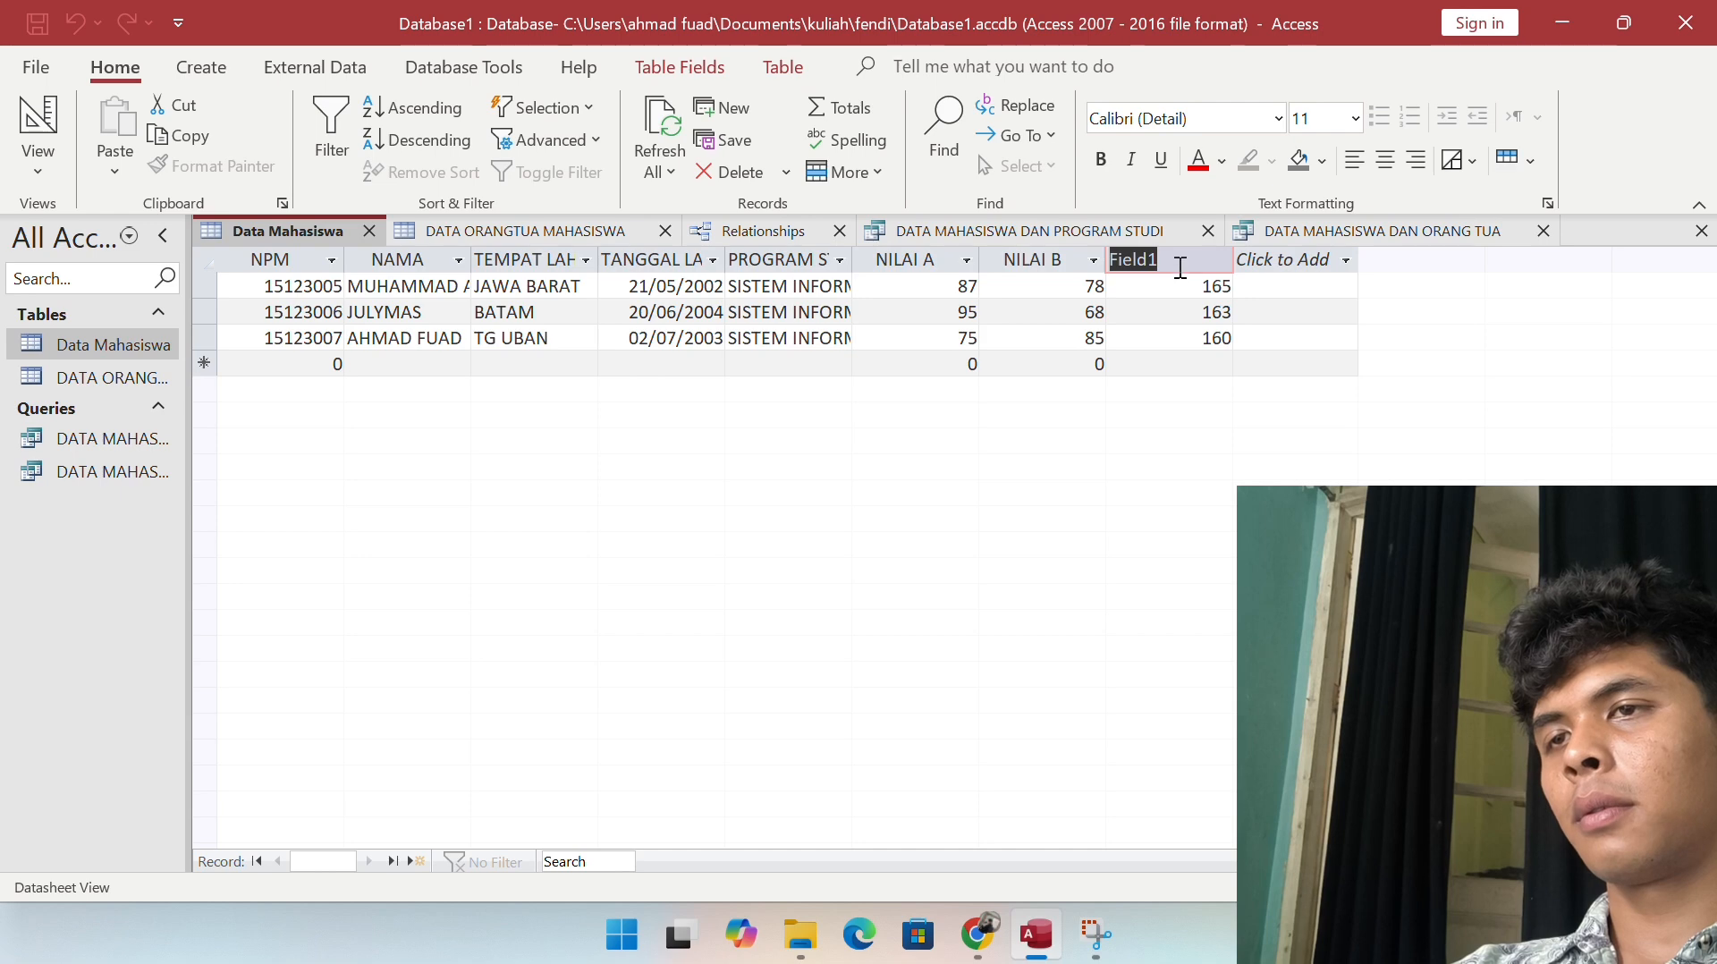
pyautogui.write('JUMLAH NILAI')
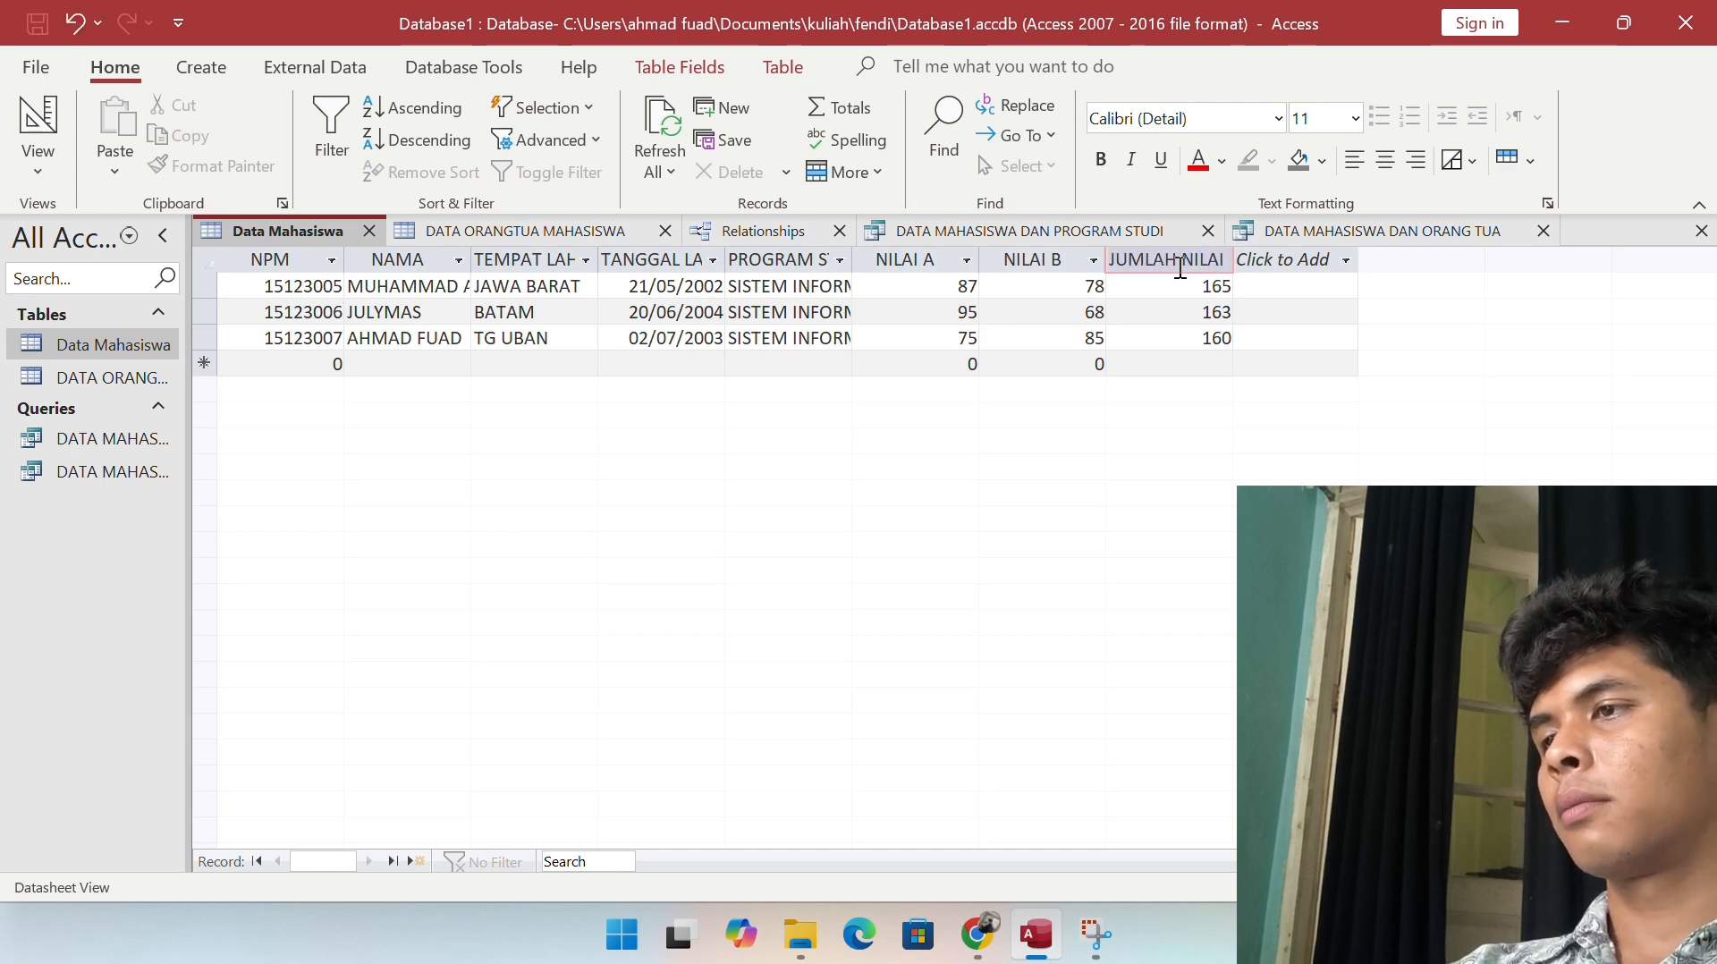
pyautogui.press('Return')
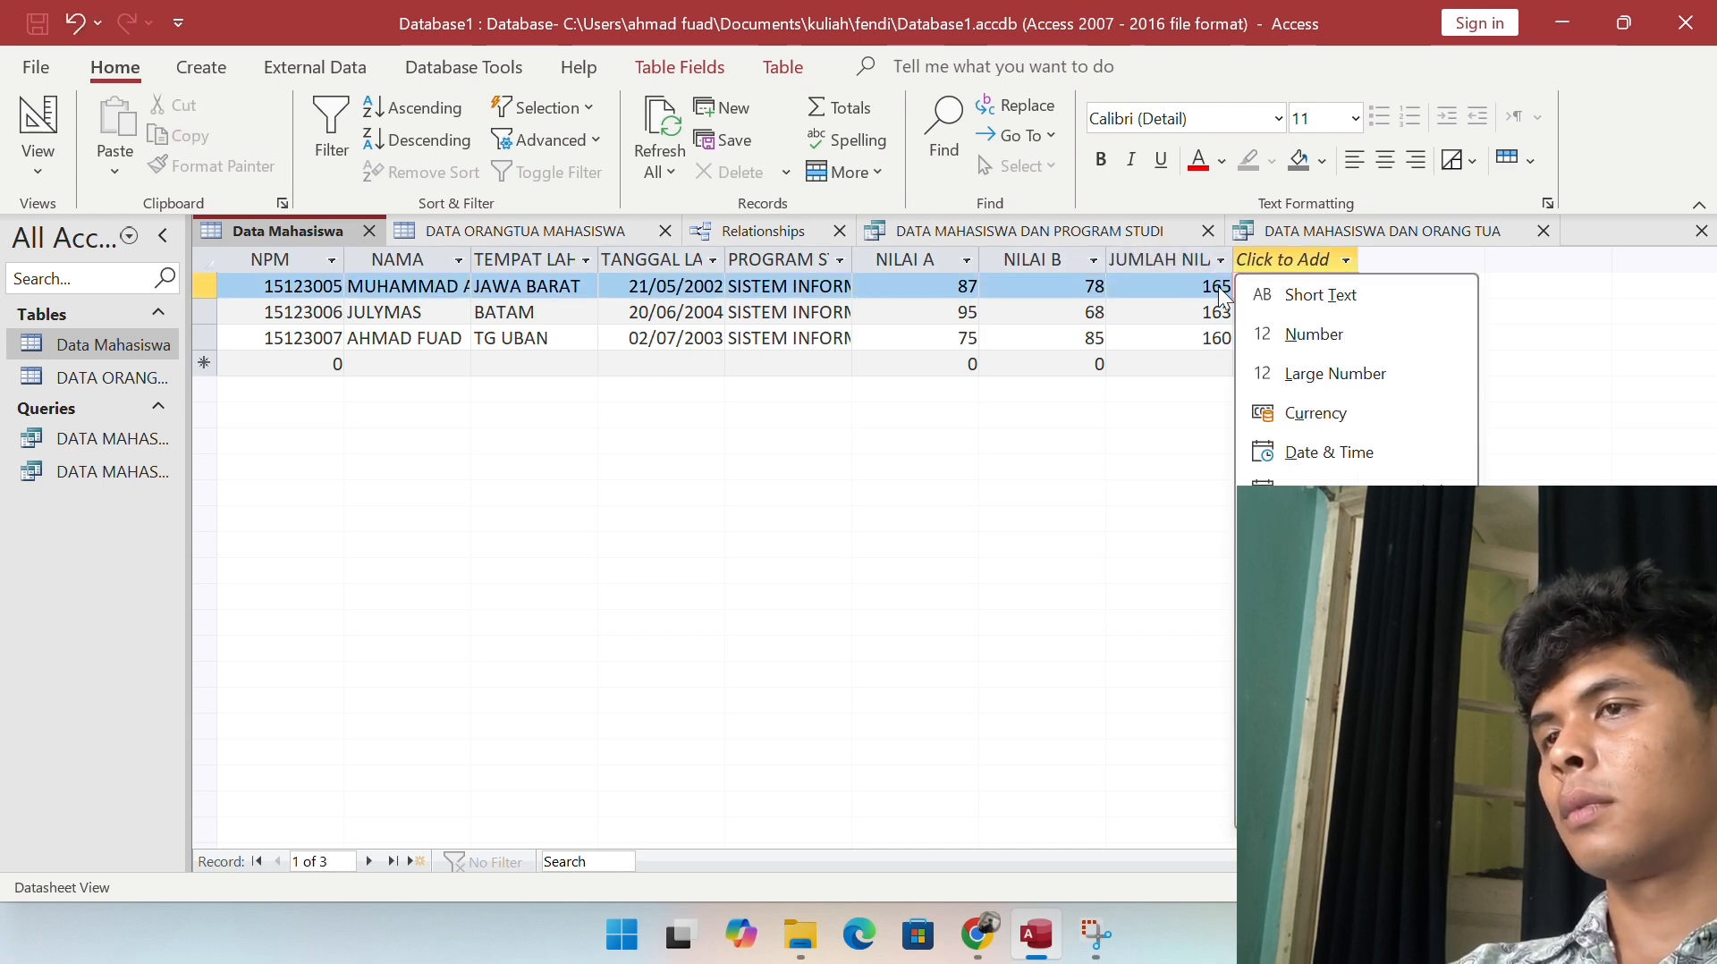
pyautogui.press('Escape')
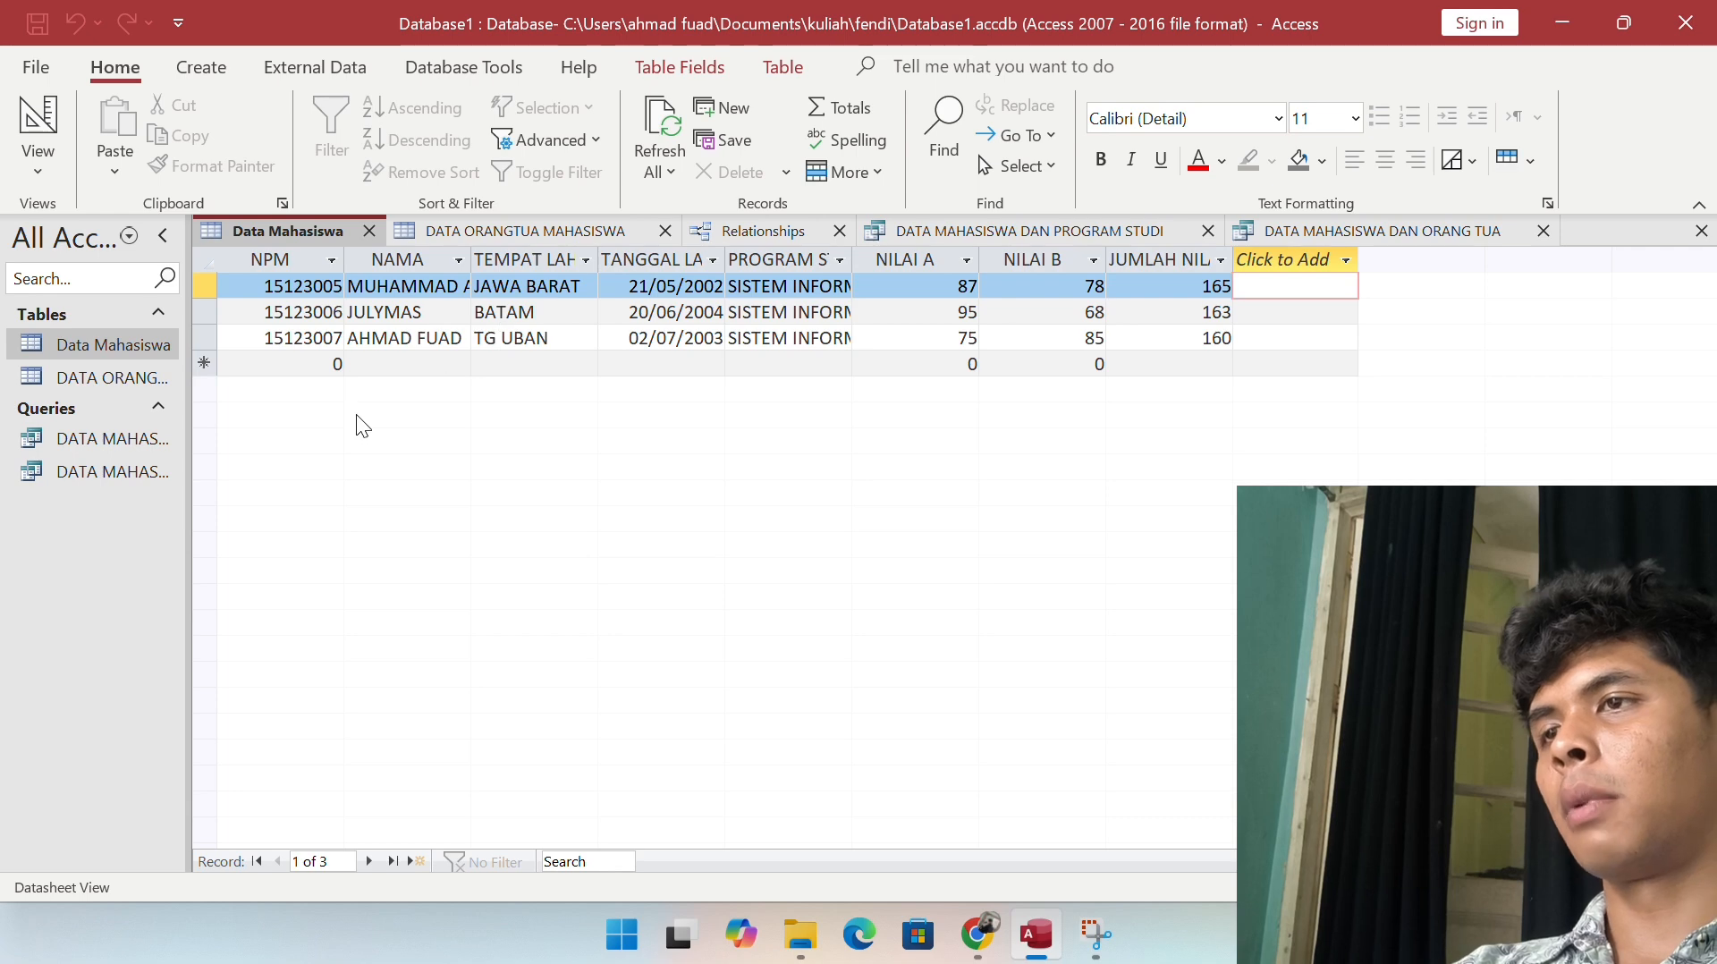
pyautogui.click(713, 35)
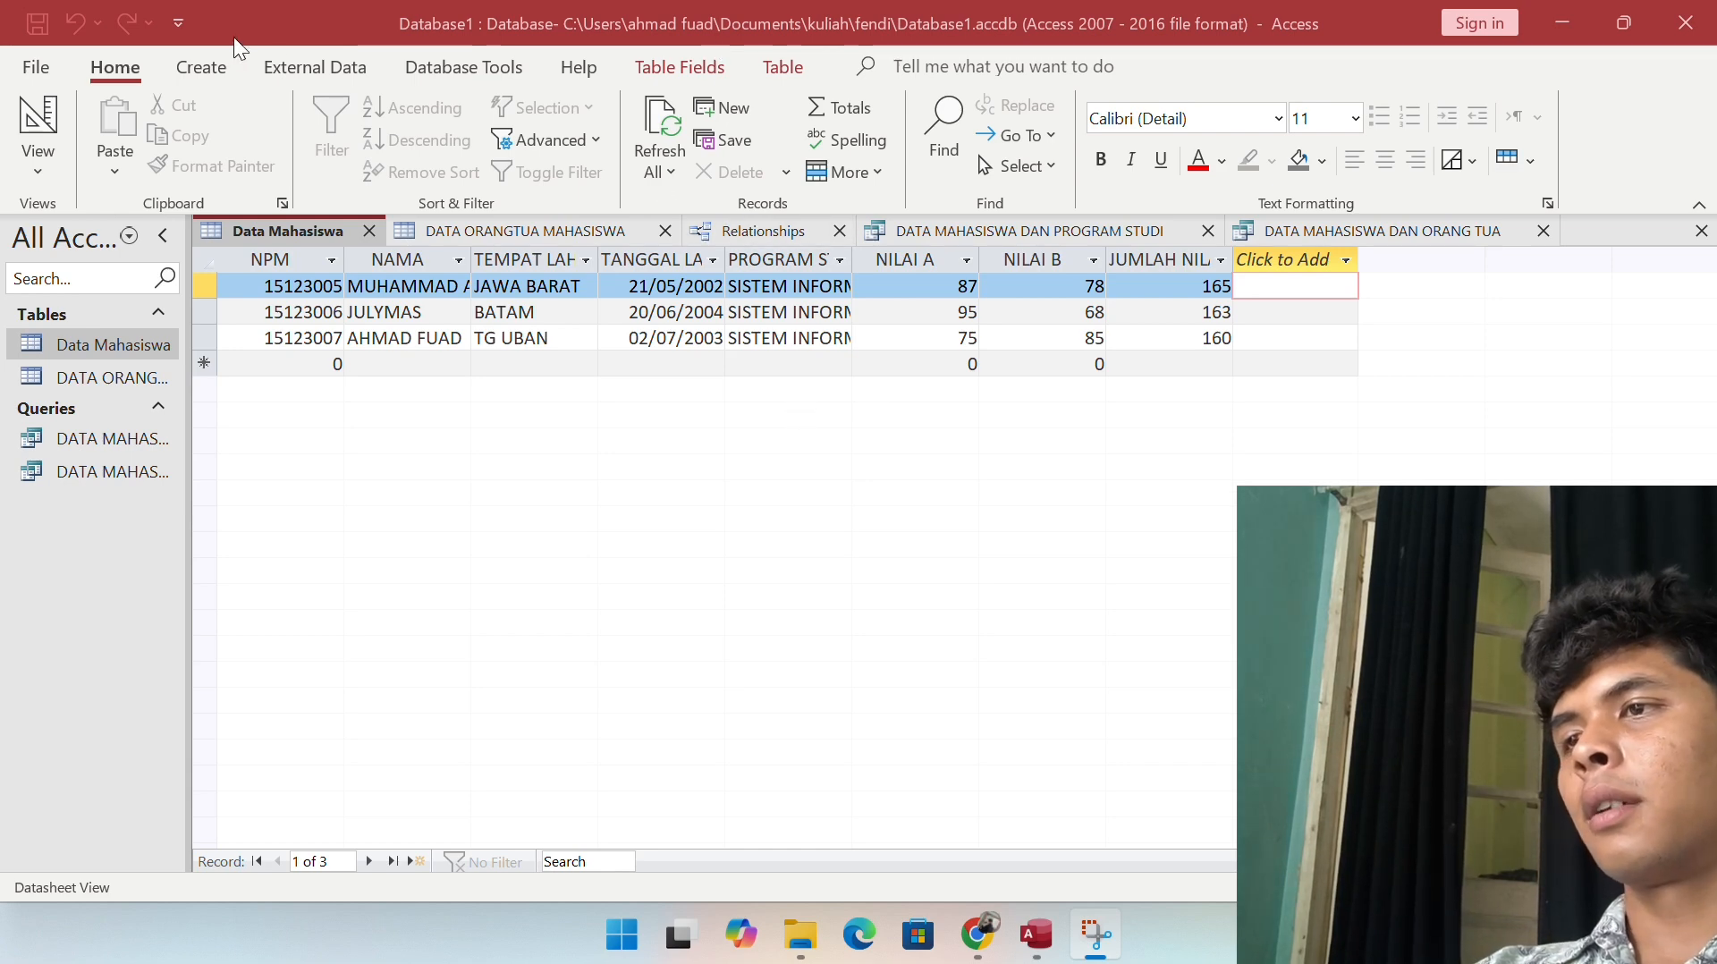
# Step: Generate a new form from the Data Mahasiswa table
pyautogui.click(193, 48)
pyautogui.click(200, 66)
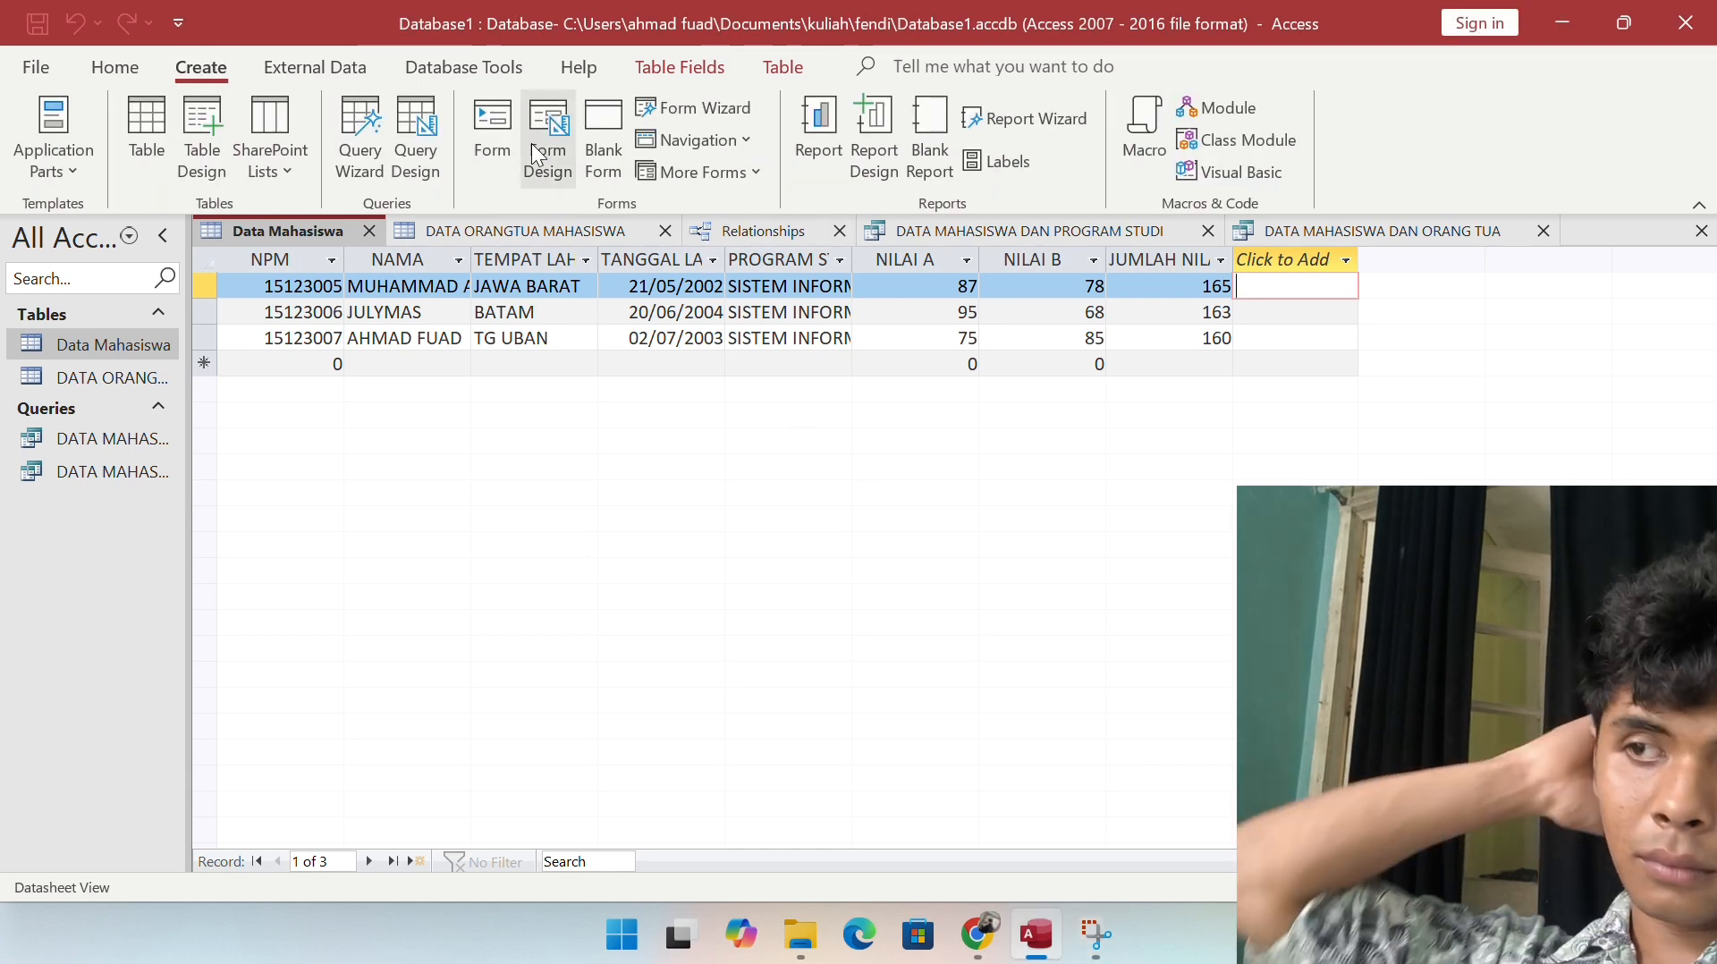
pyautogui.click(492, 134)
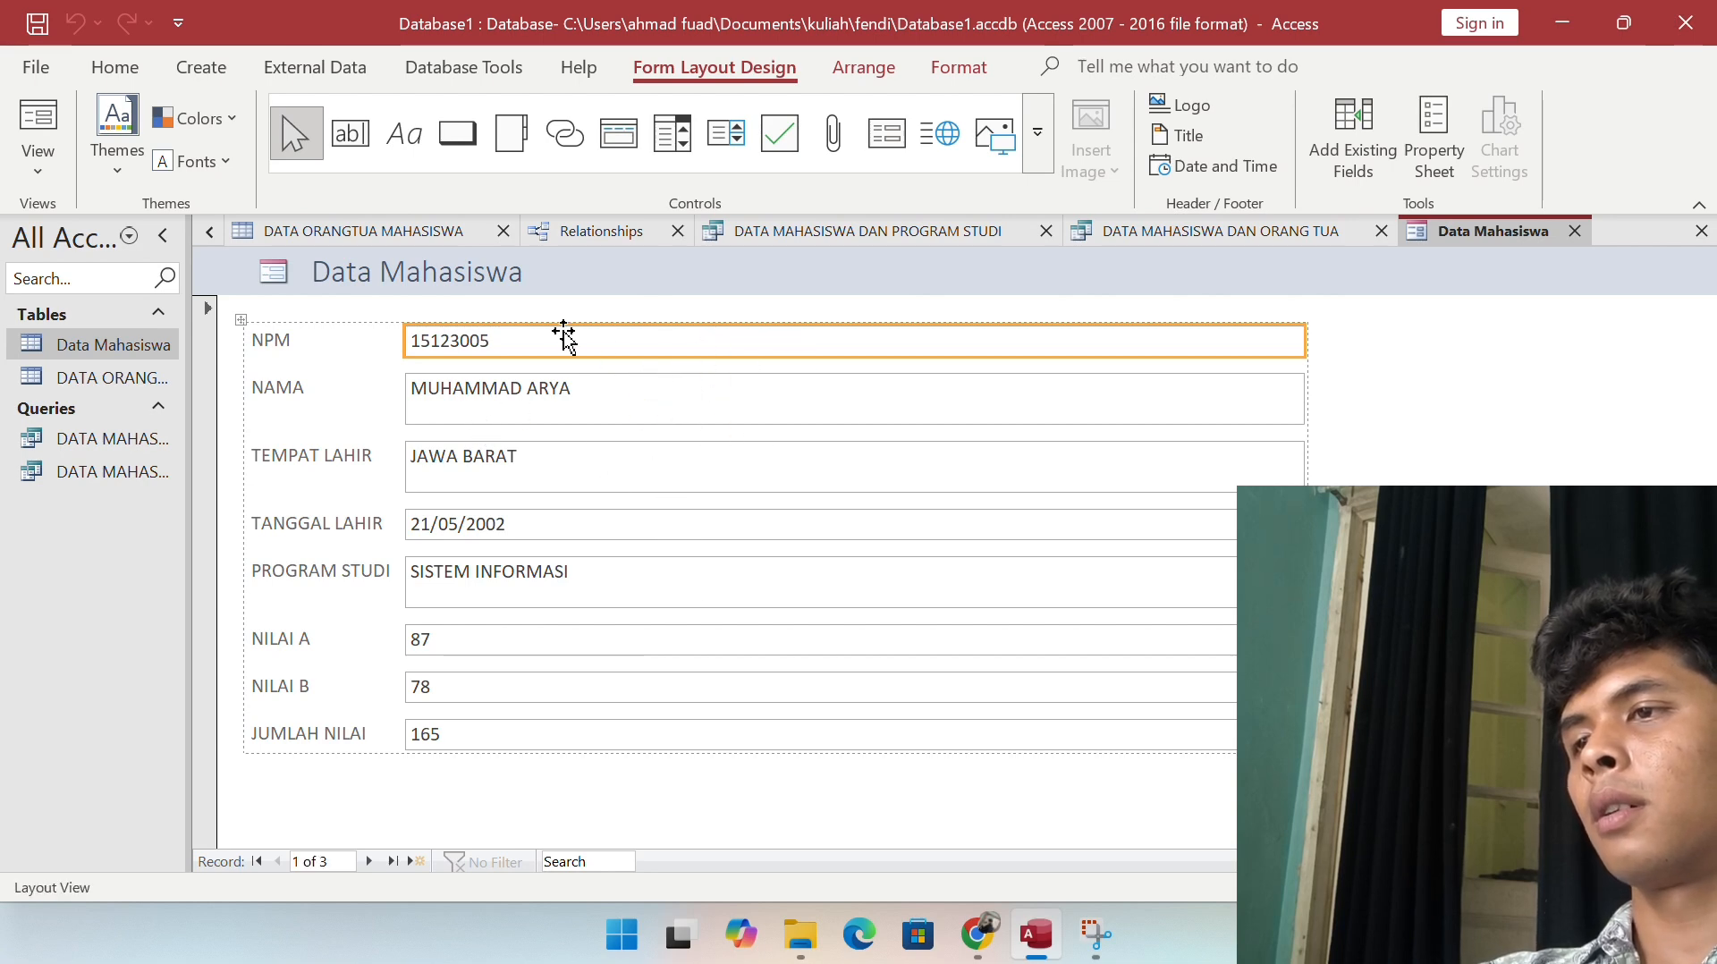
# Step: Add a second title line reading 'UNIVERSITAS BATAM' under 'Data Mahasiswa'
pyautogui.click(548, 279)
pyautogui.doubleClick(552, 278)
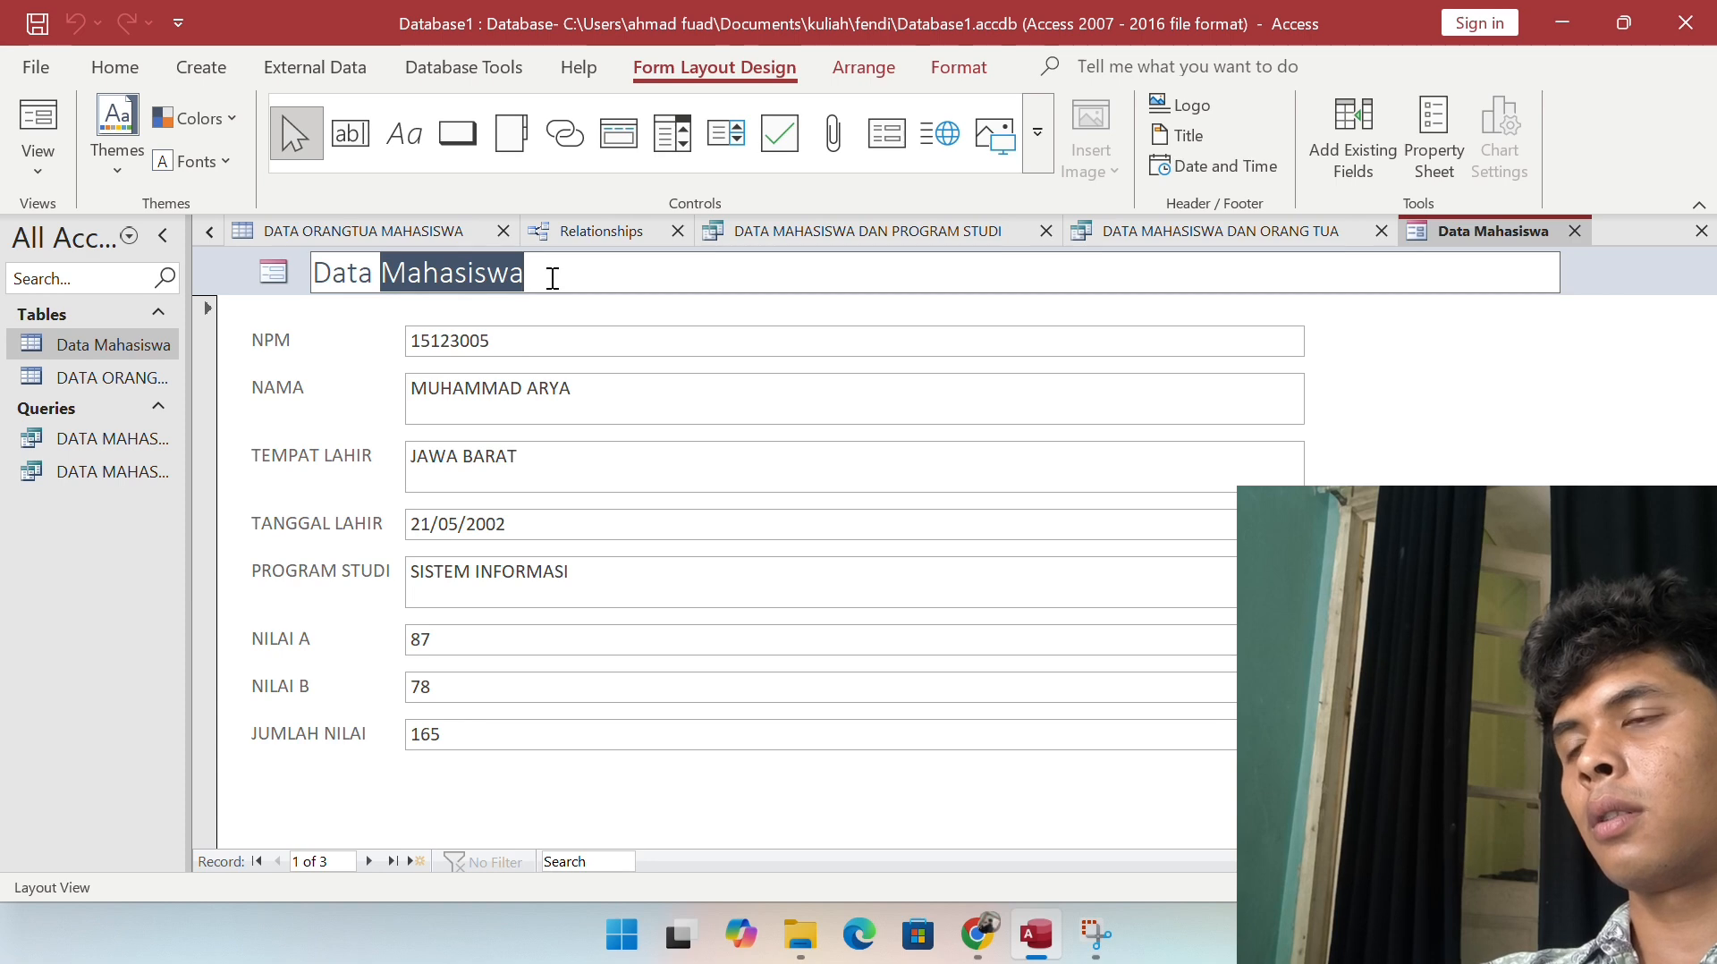
pyautogui.click(552, 278)
pyautogui.hotkey('ctrl', 'Return')
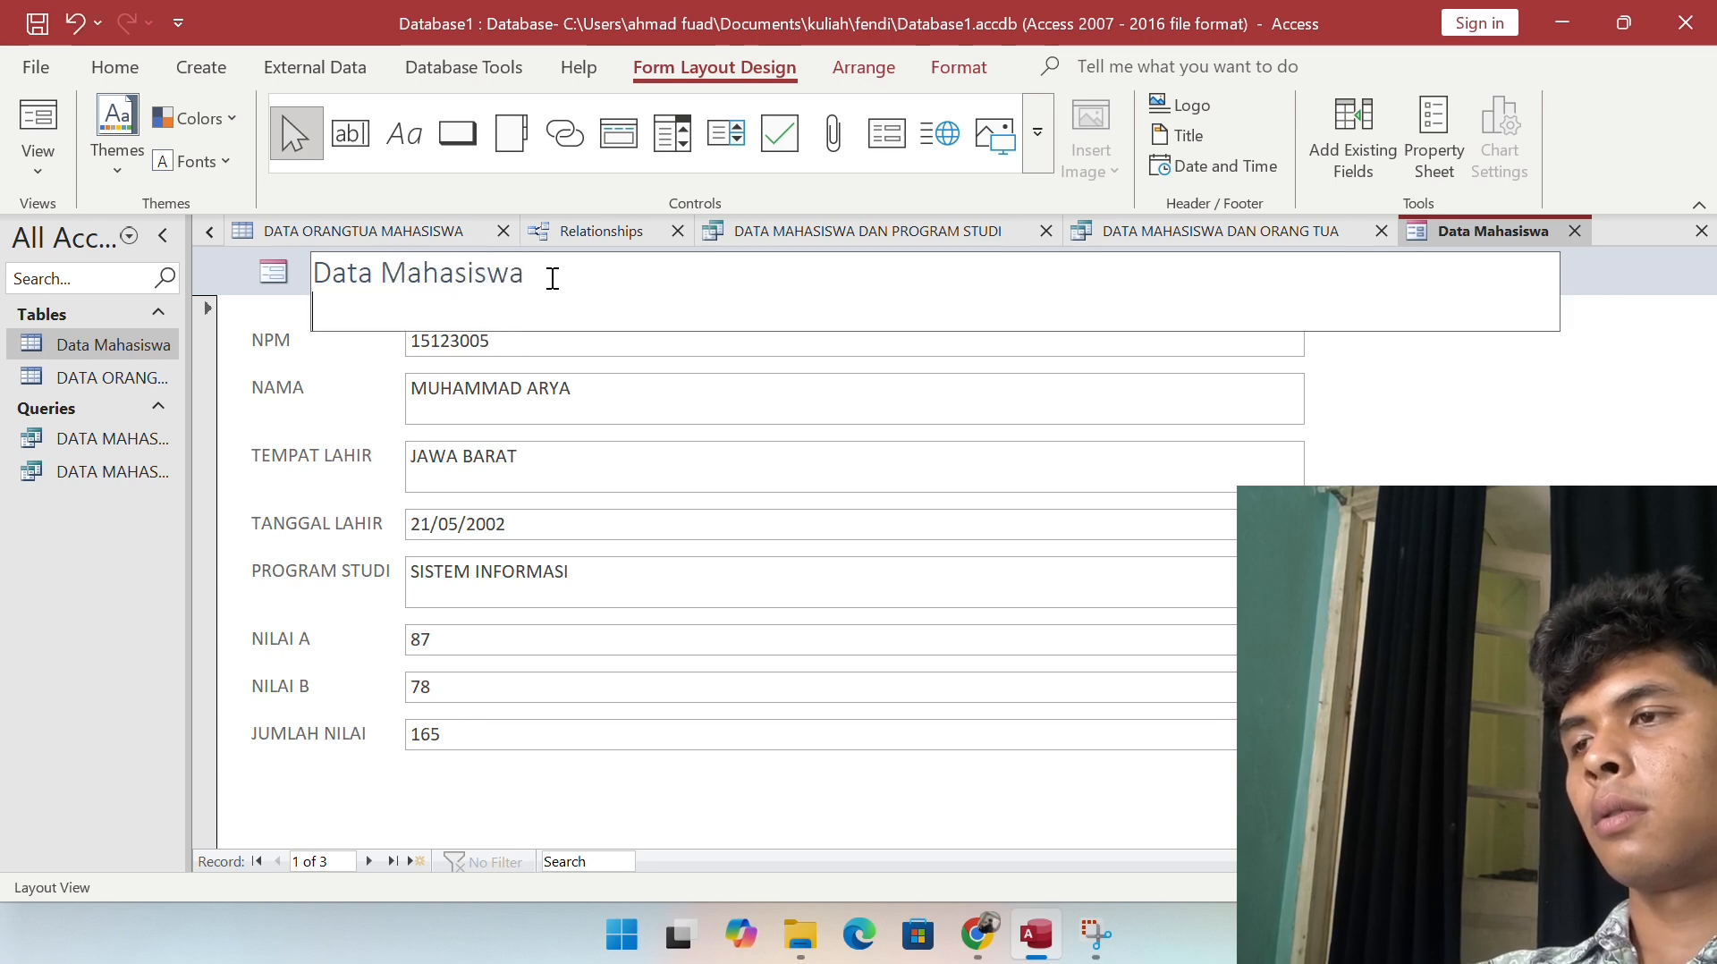
pyautogui.write('un')
pyautogui.press('BackSpace')
pyautogui.press('BackSpace')
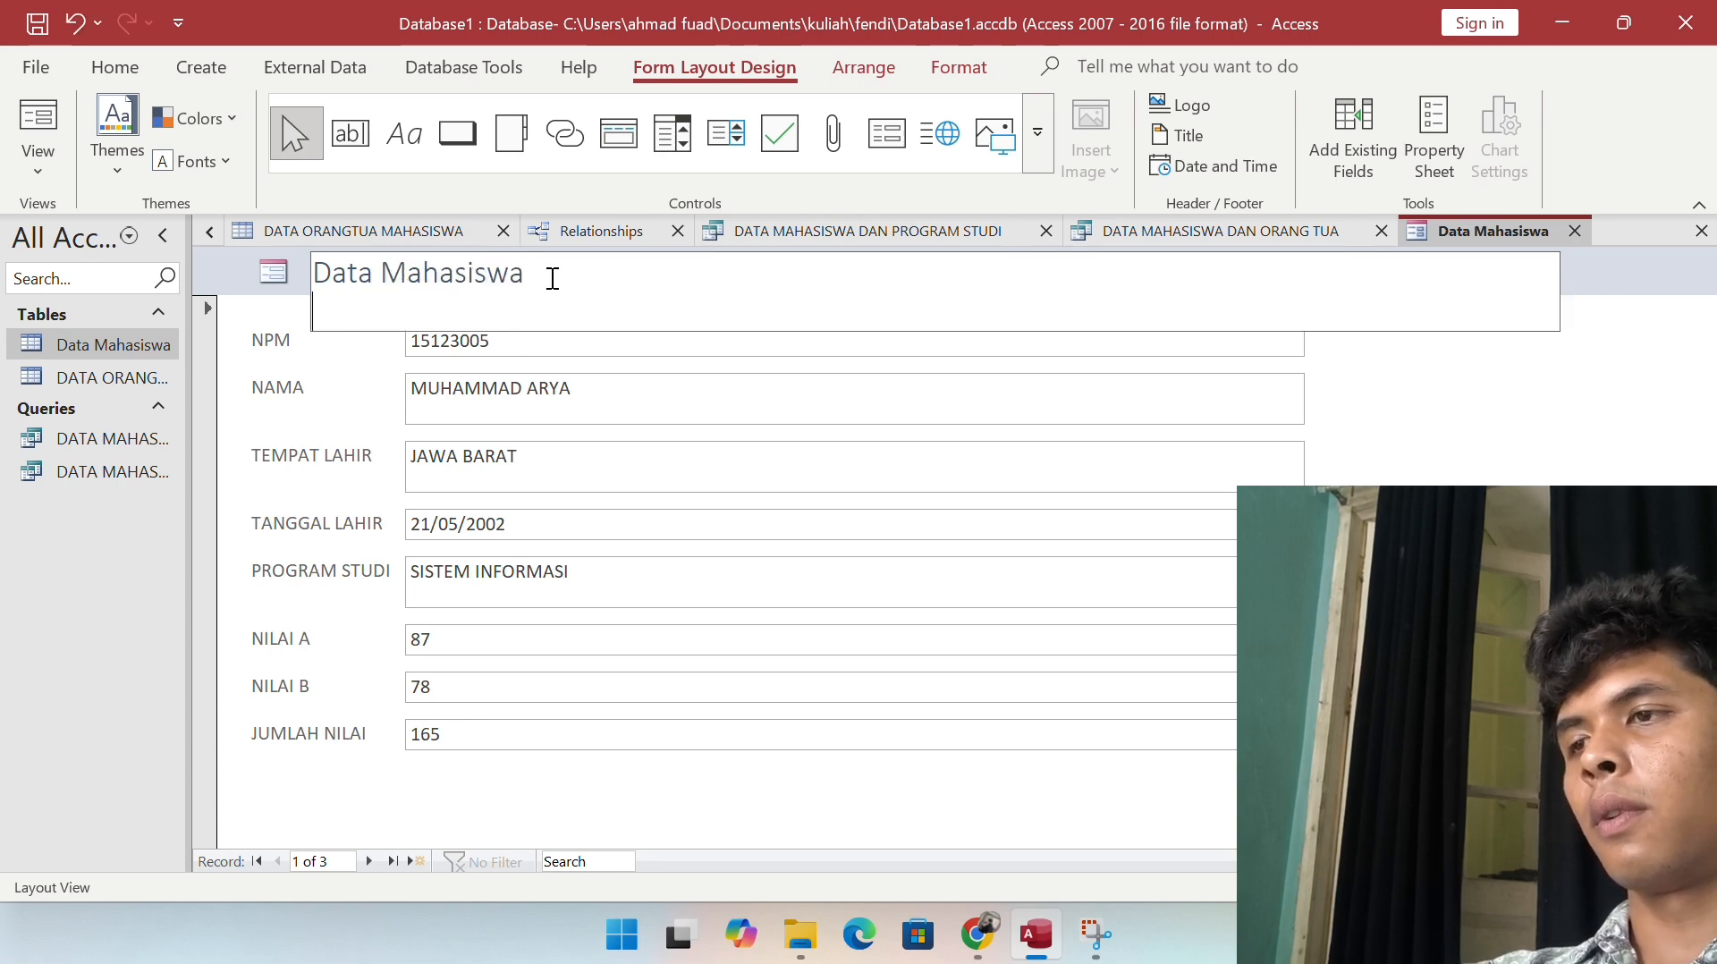
pyautogui.write('UNI')
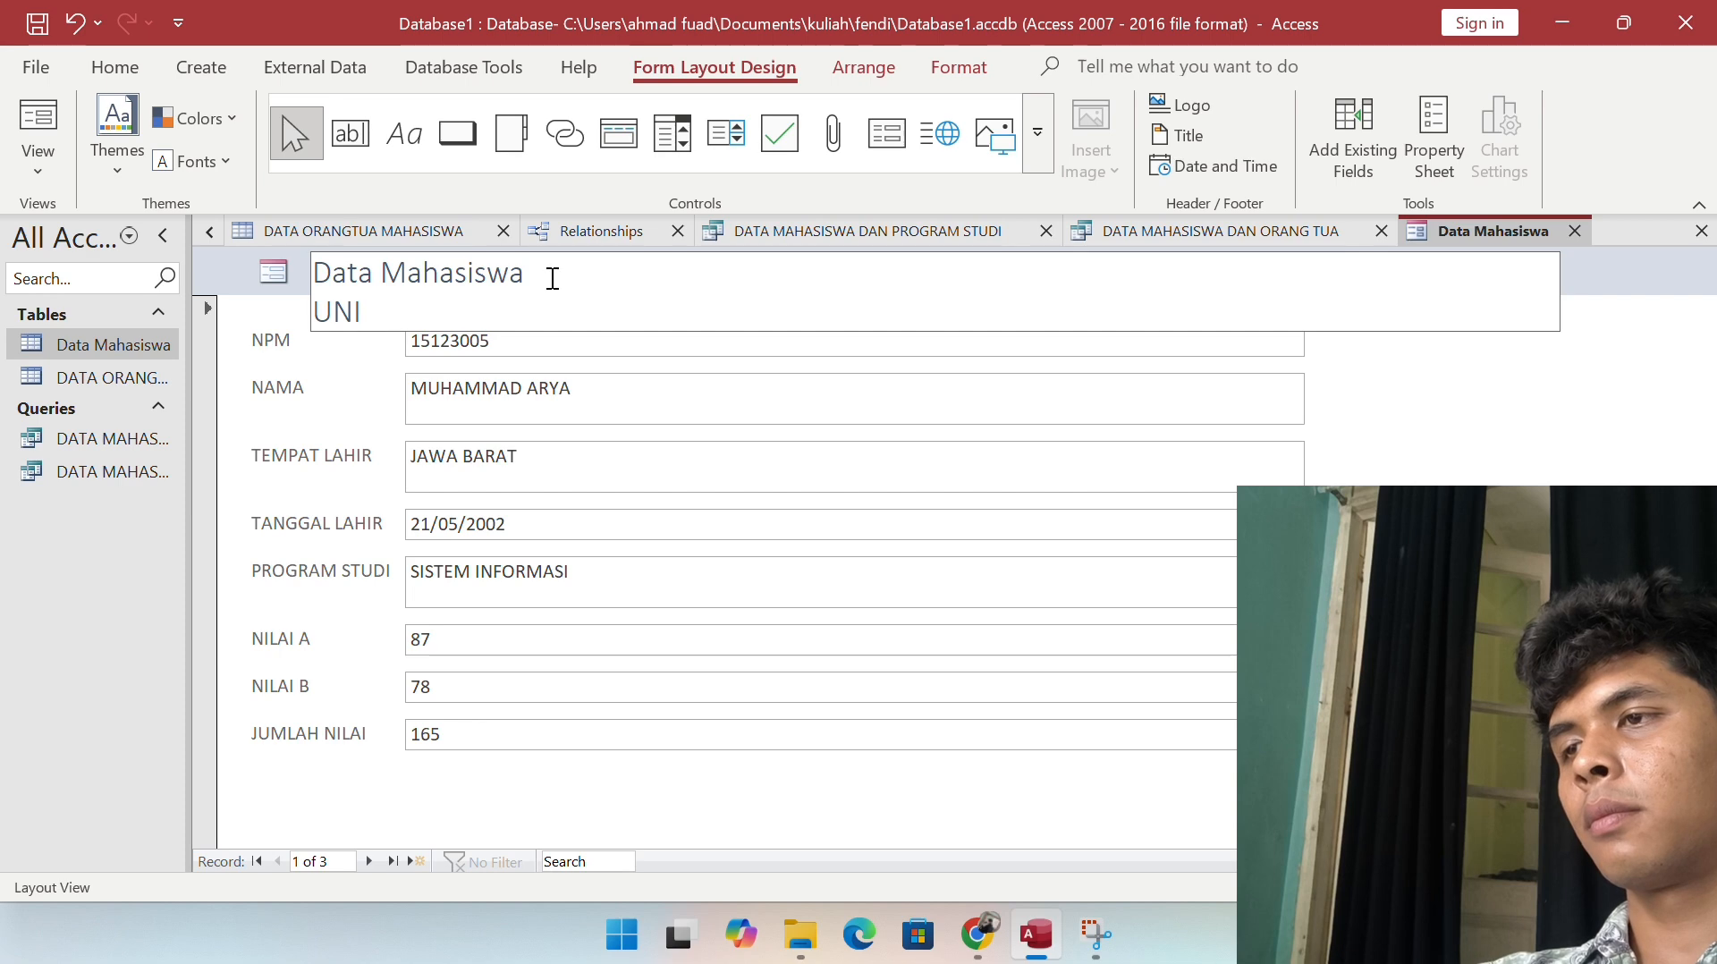
pyautogui.write('EVER')
pyautogui.press('BackSpace')
pyautogui.press('BackSpace')
pyautogui.press('BackSpace')
pyautogui.press('BackSpace')
pyautogui.write('IVERS')
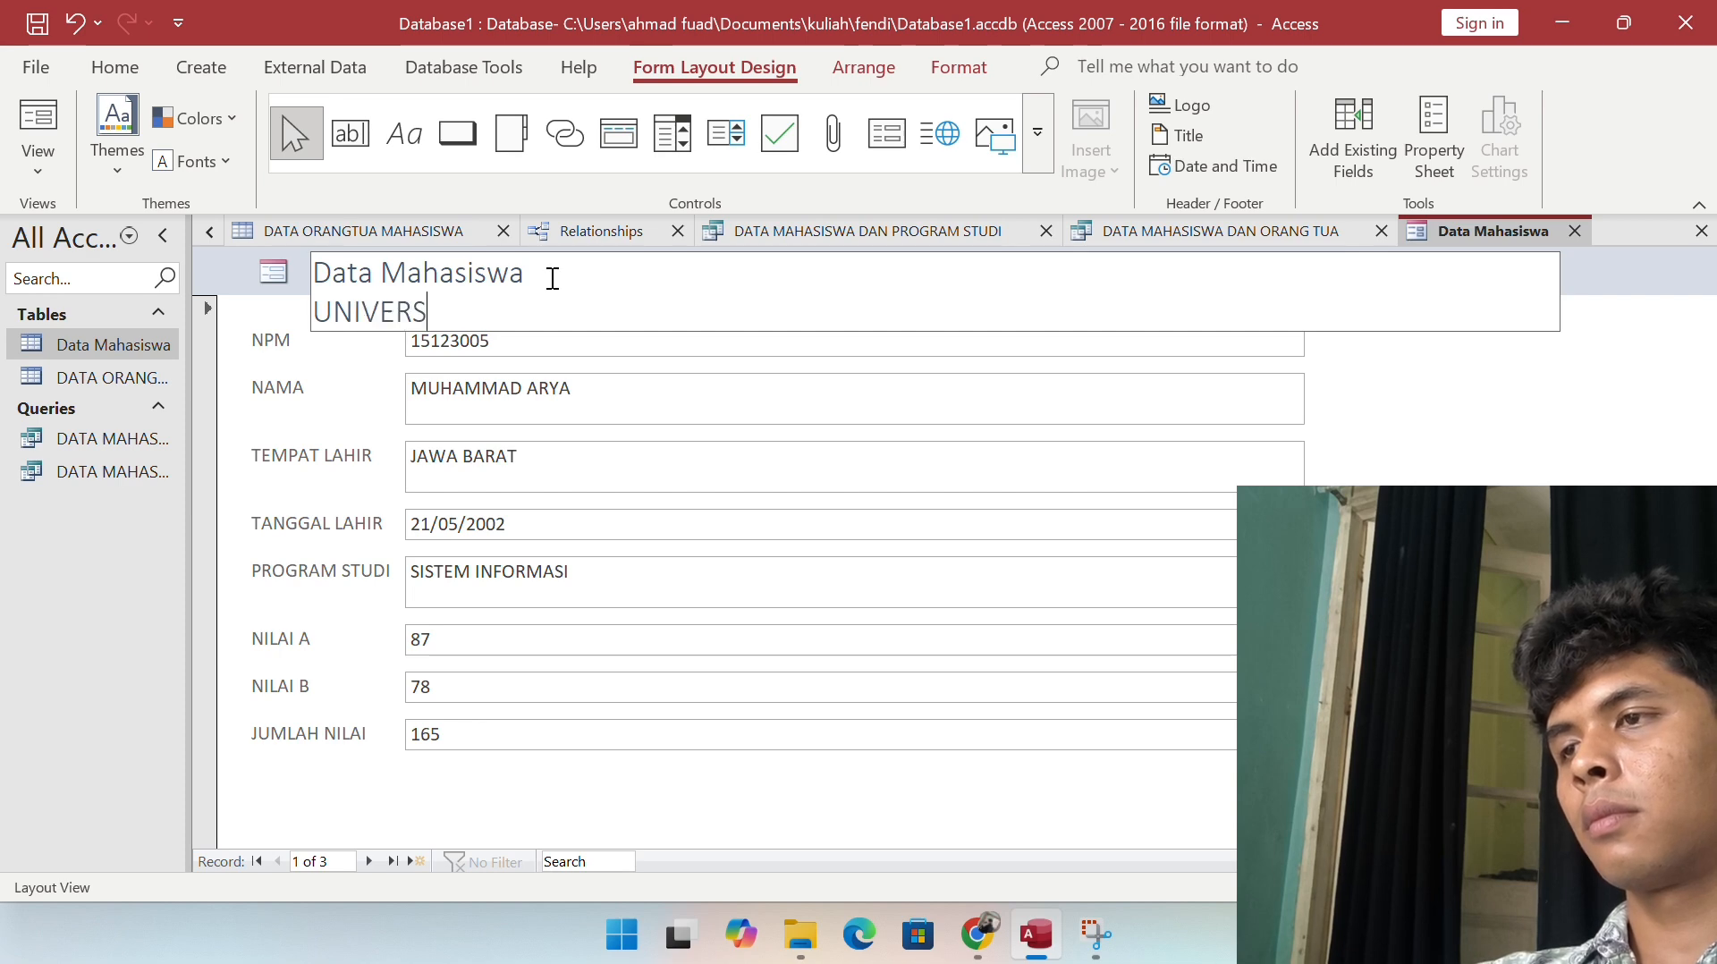
pyautogui.write('ITAS BATAM')
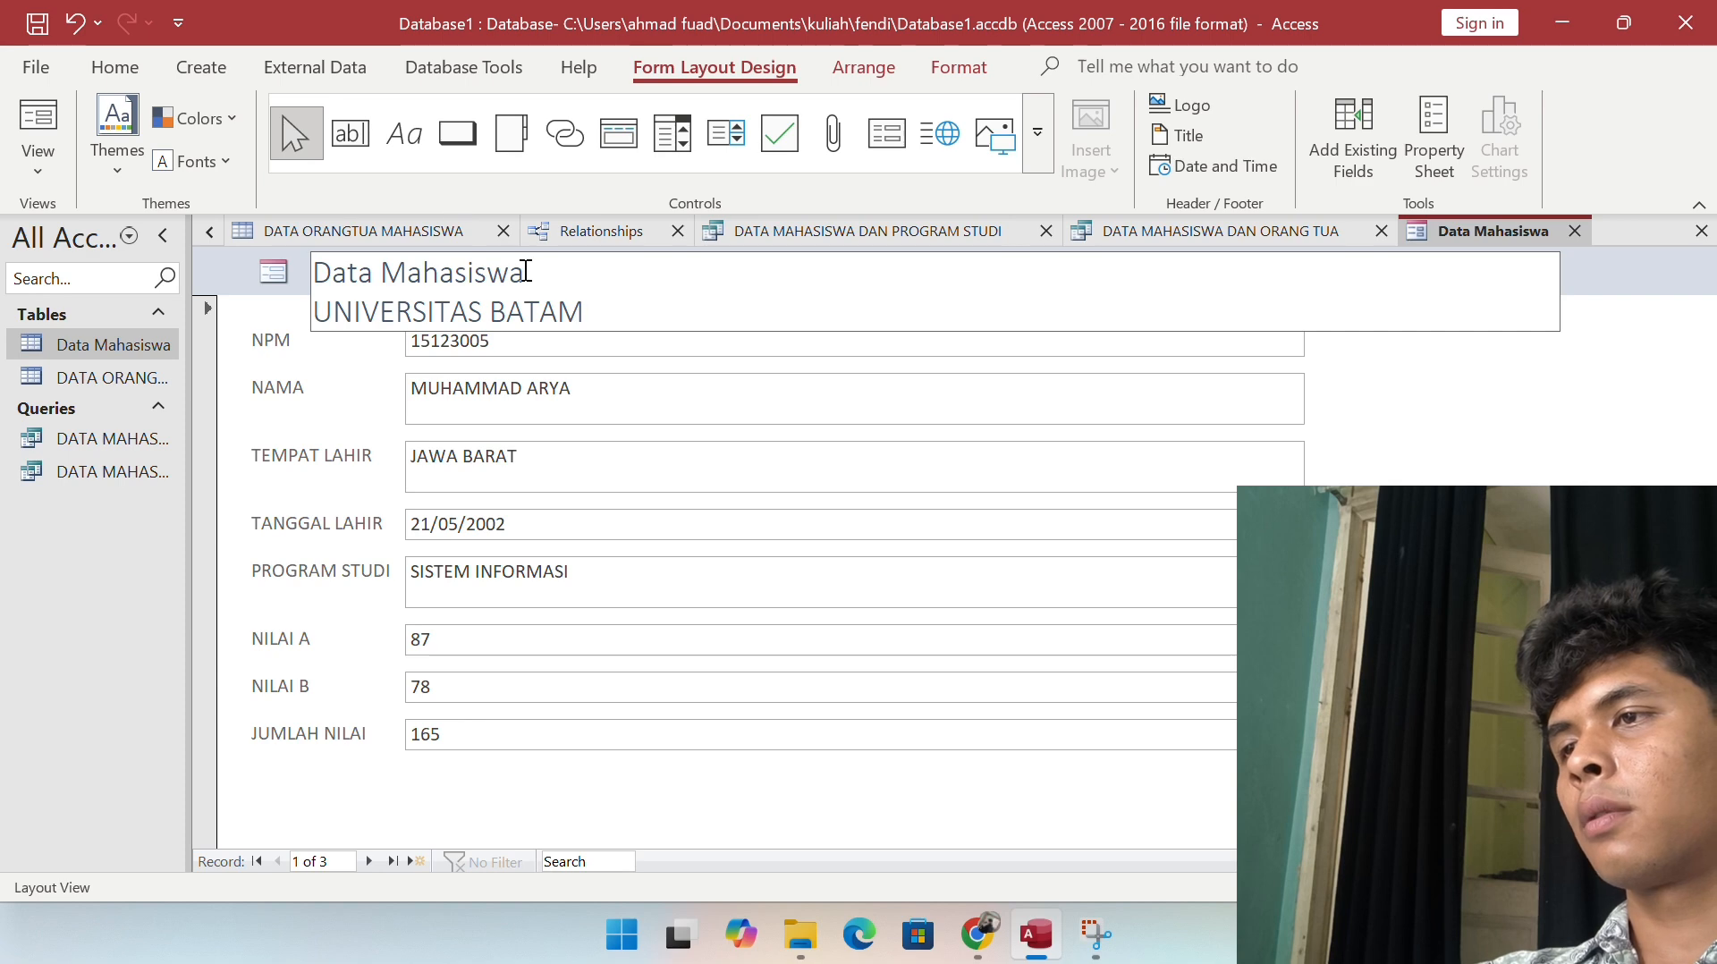
# Step: Commit the two-line form title and select the title label
pyautogui.click(624, 362)
pyautogui.click(422, 288)
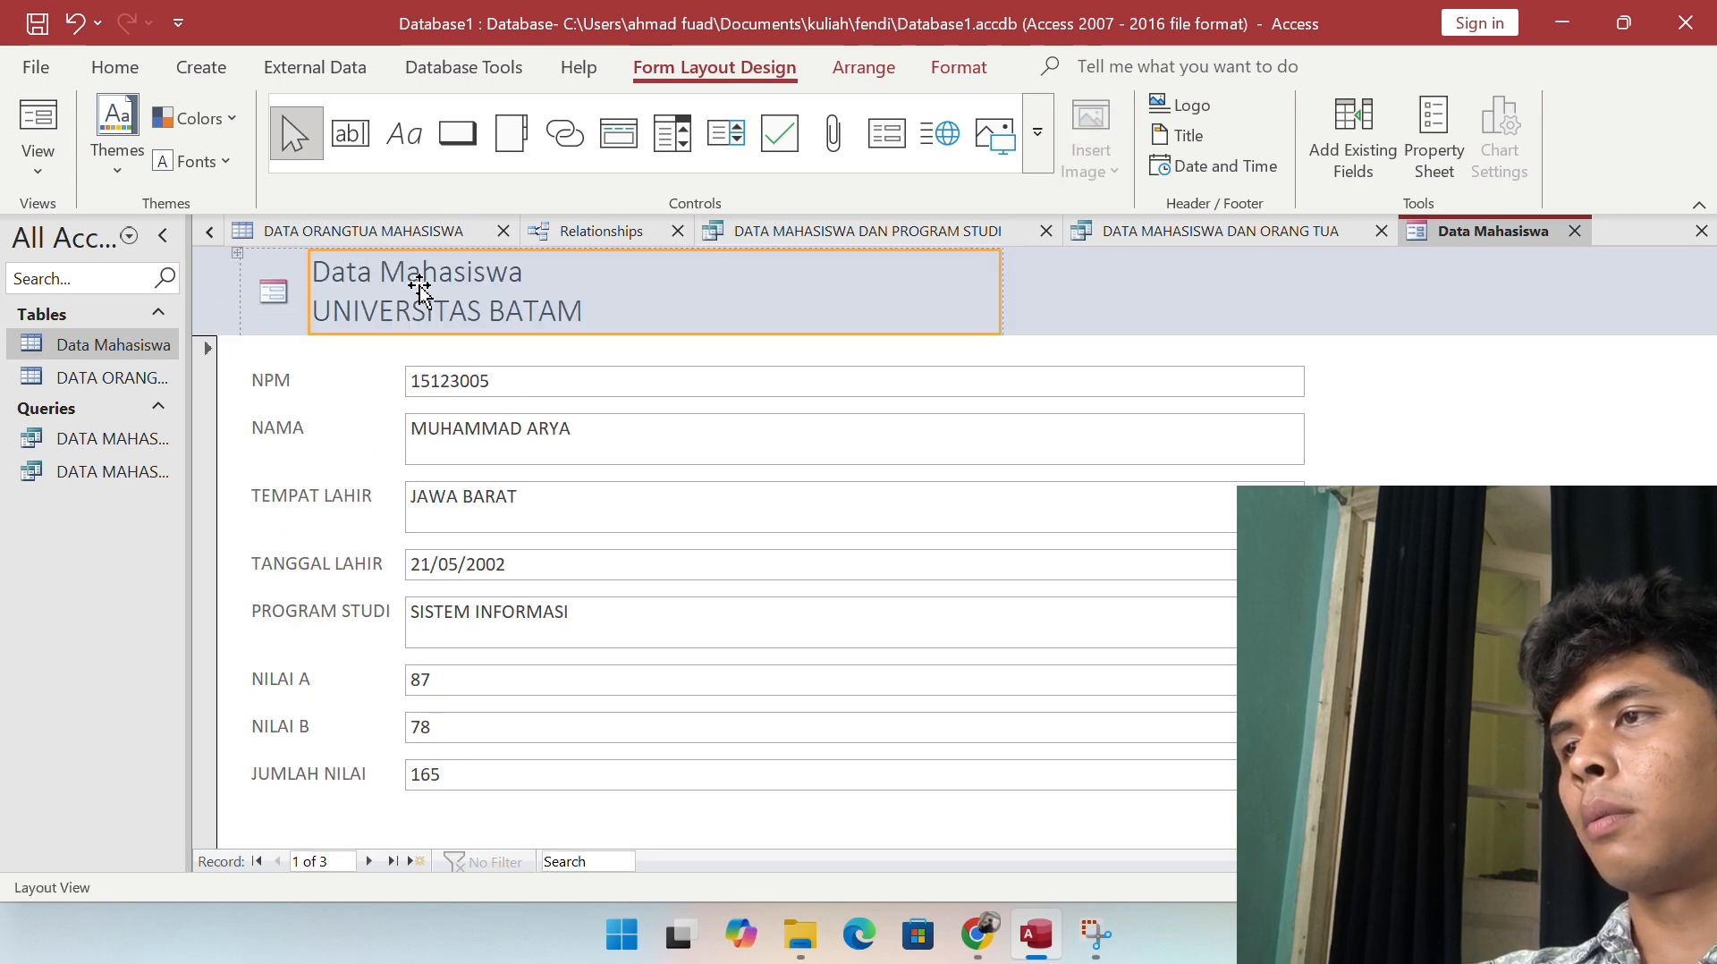
pyautogui.click(114, 67)
pyautogui.click(214, 64)
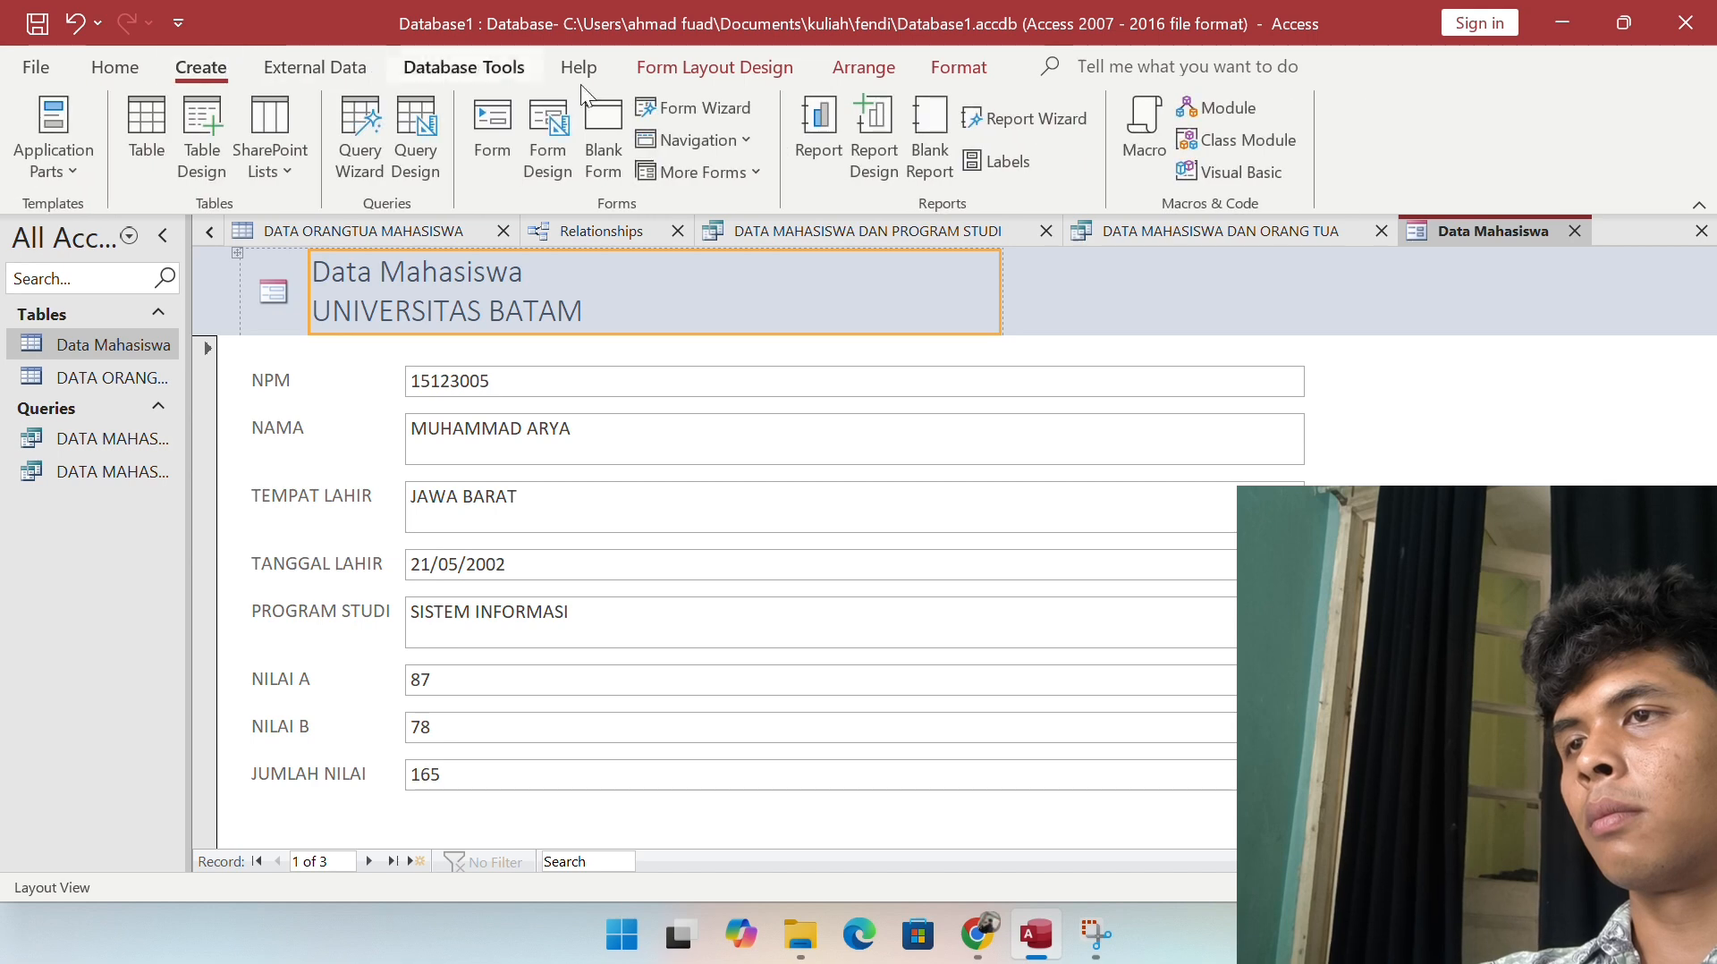
pyautogui.click(823, 28)
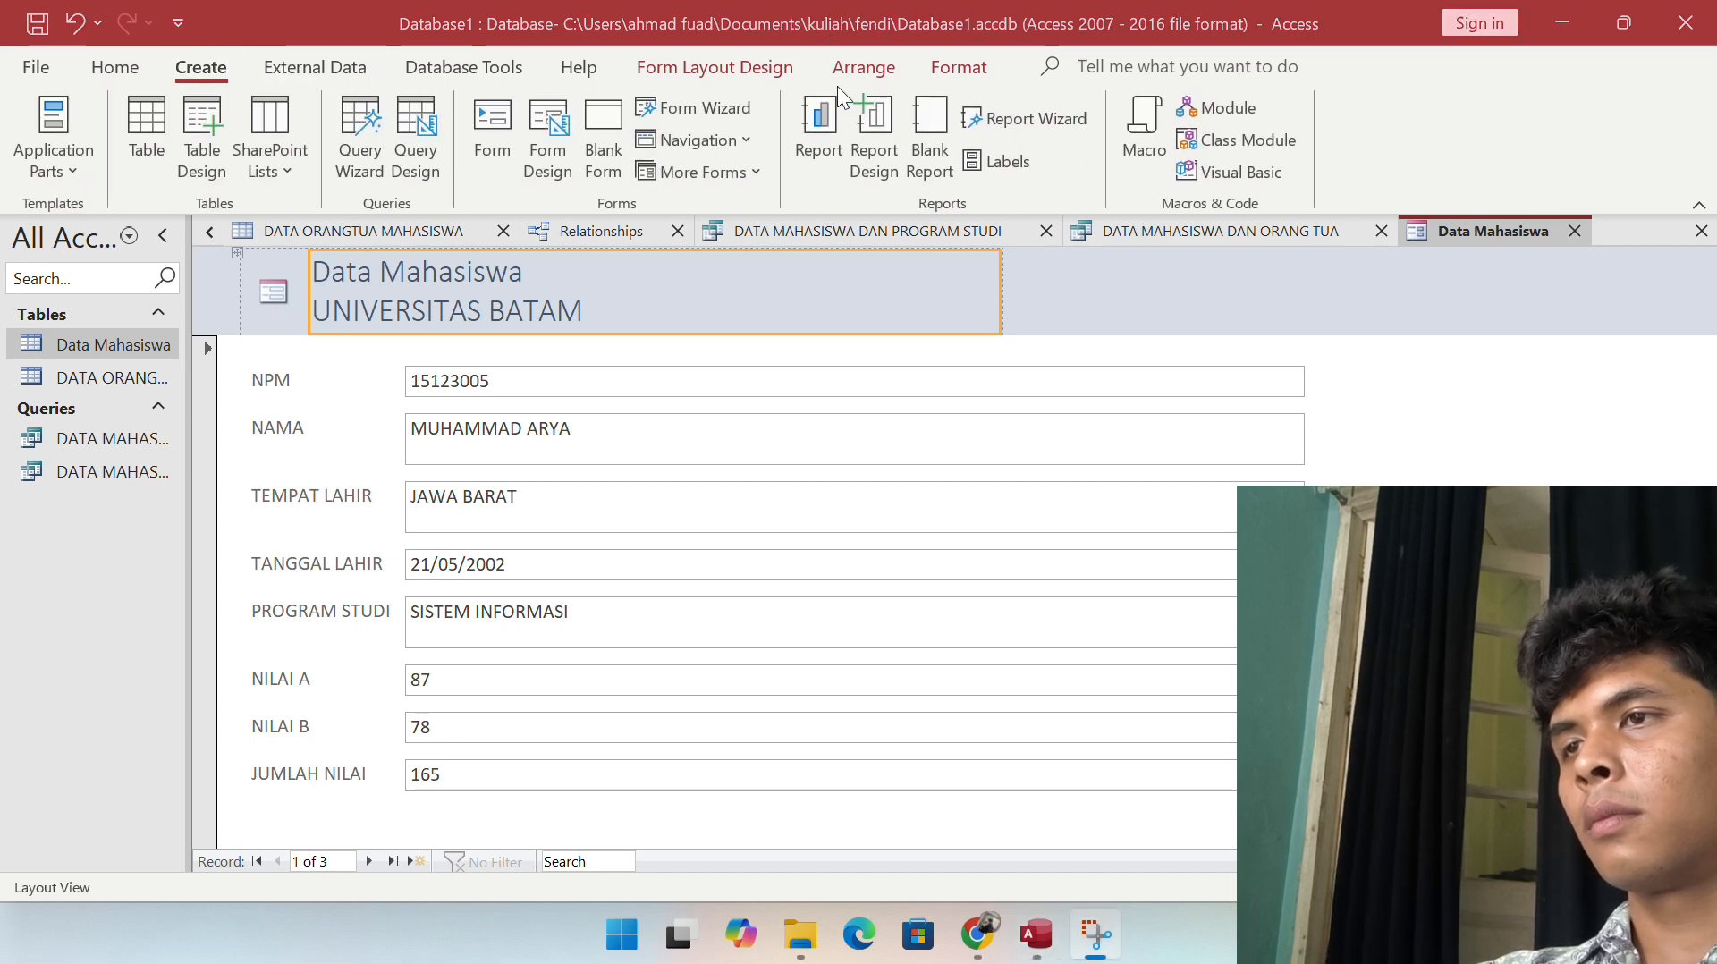
# Step: Browse the form layout design tools, then switch windows with Alt+Tab
pyautogui.click(669, 73)
pyautogui.click(656, 62)
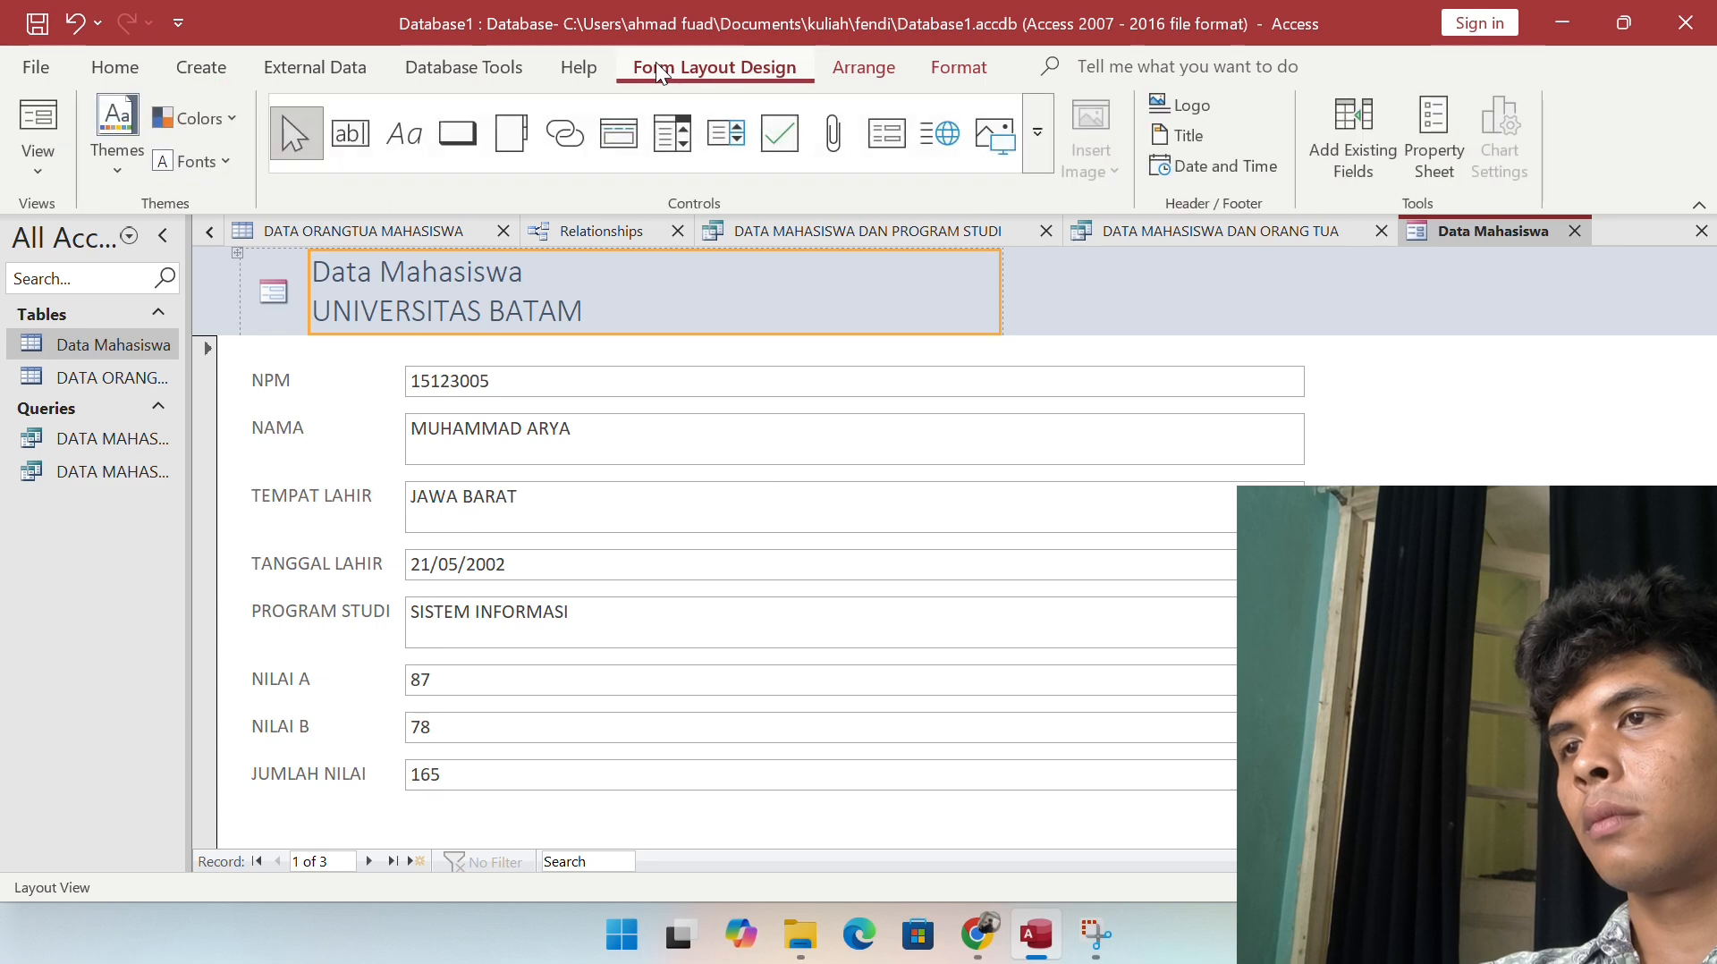
pyautogui.click(837, 76)
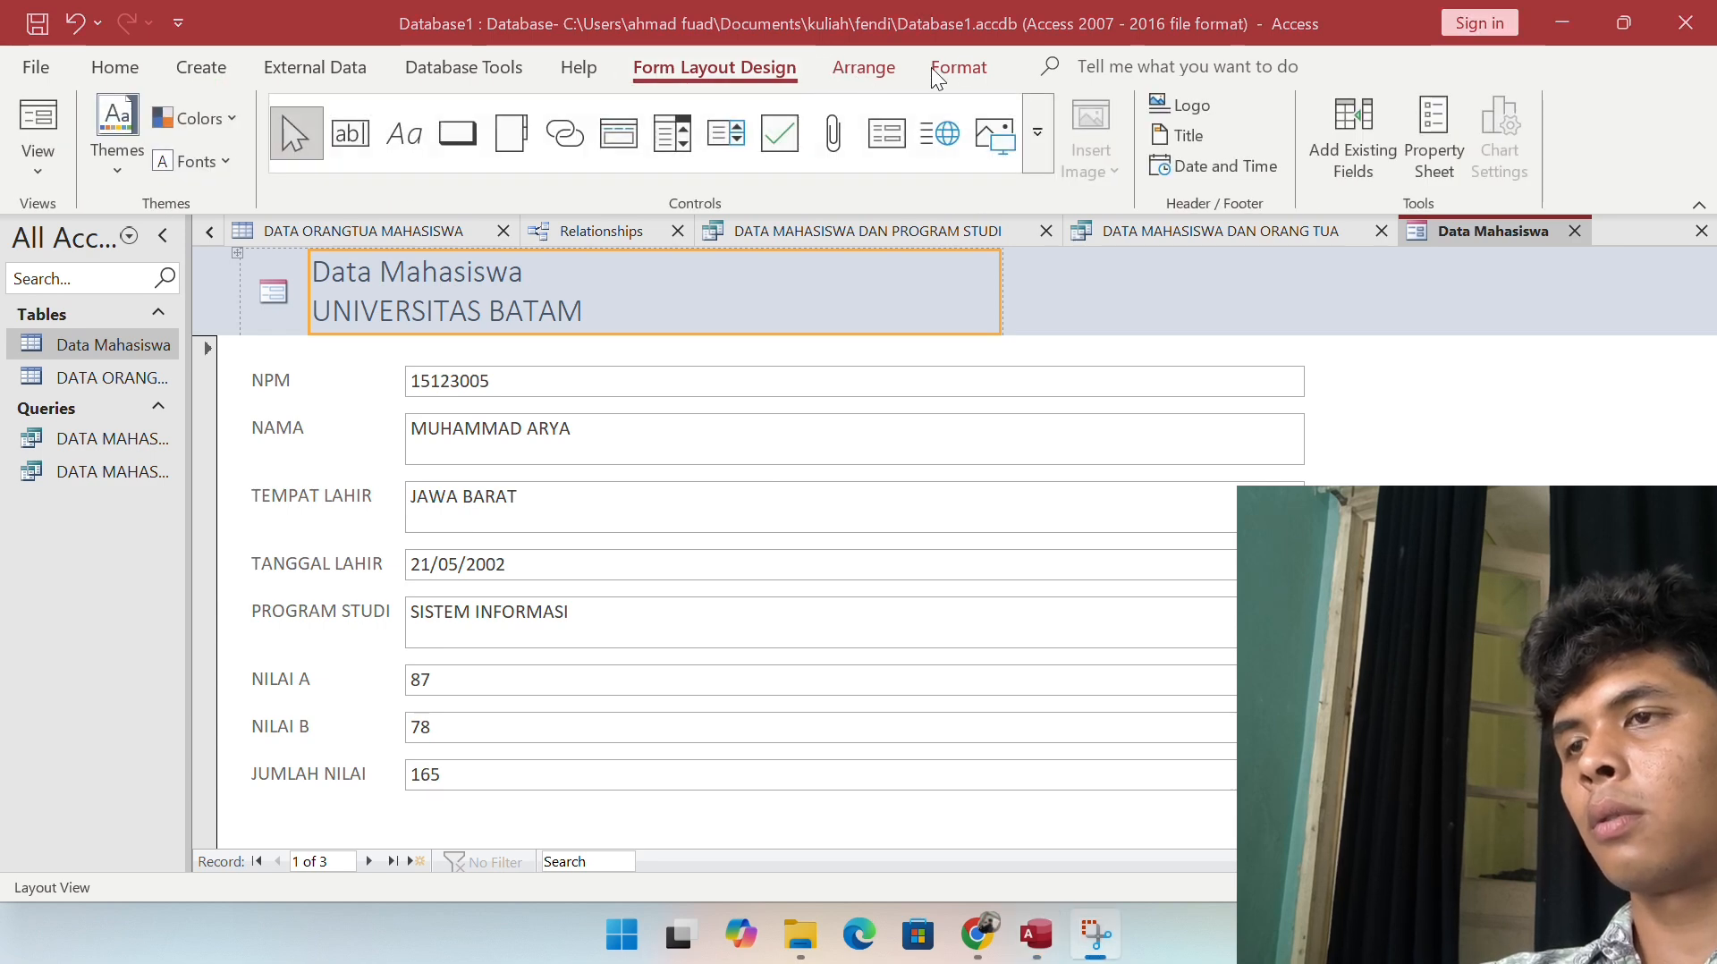
pyautogui.hotkey('alt', 'Tab')
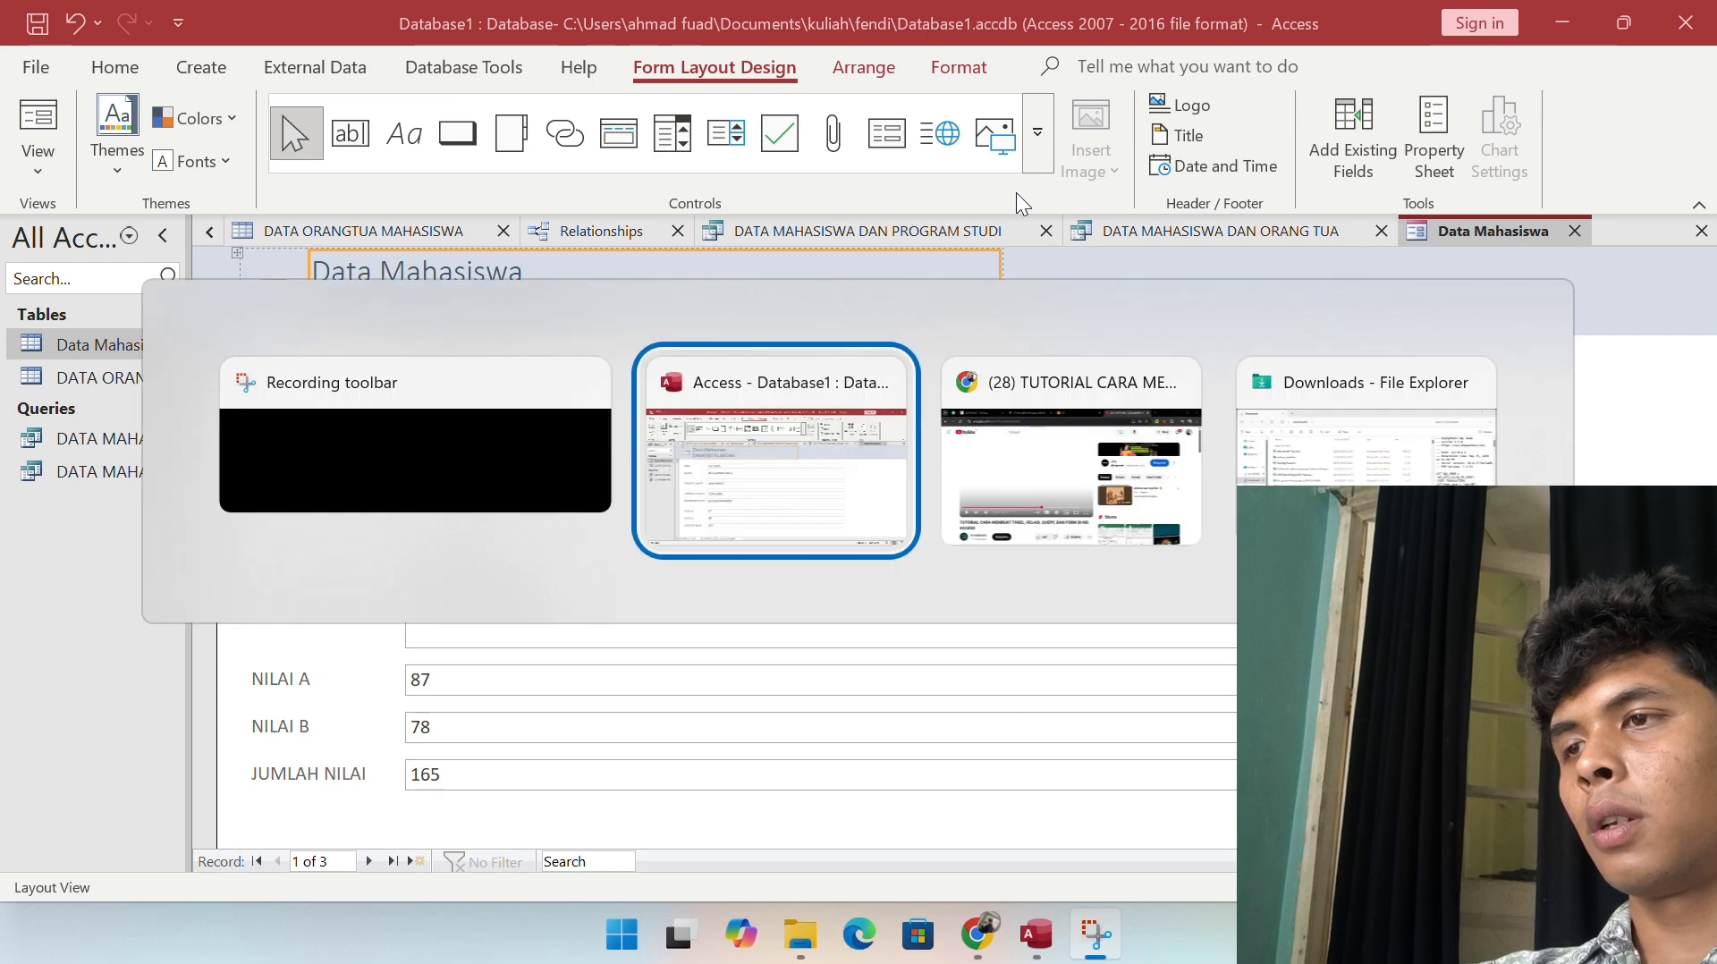
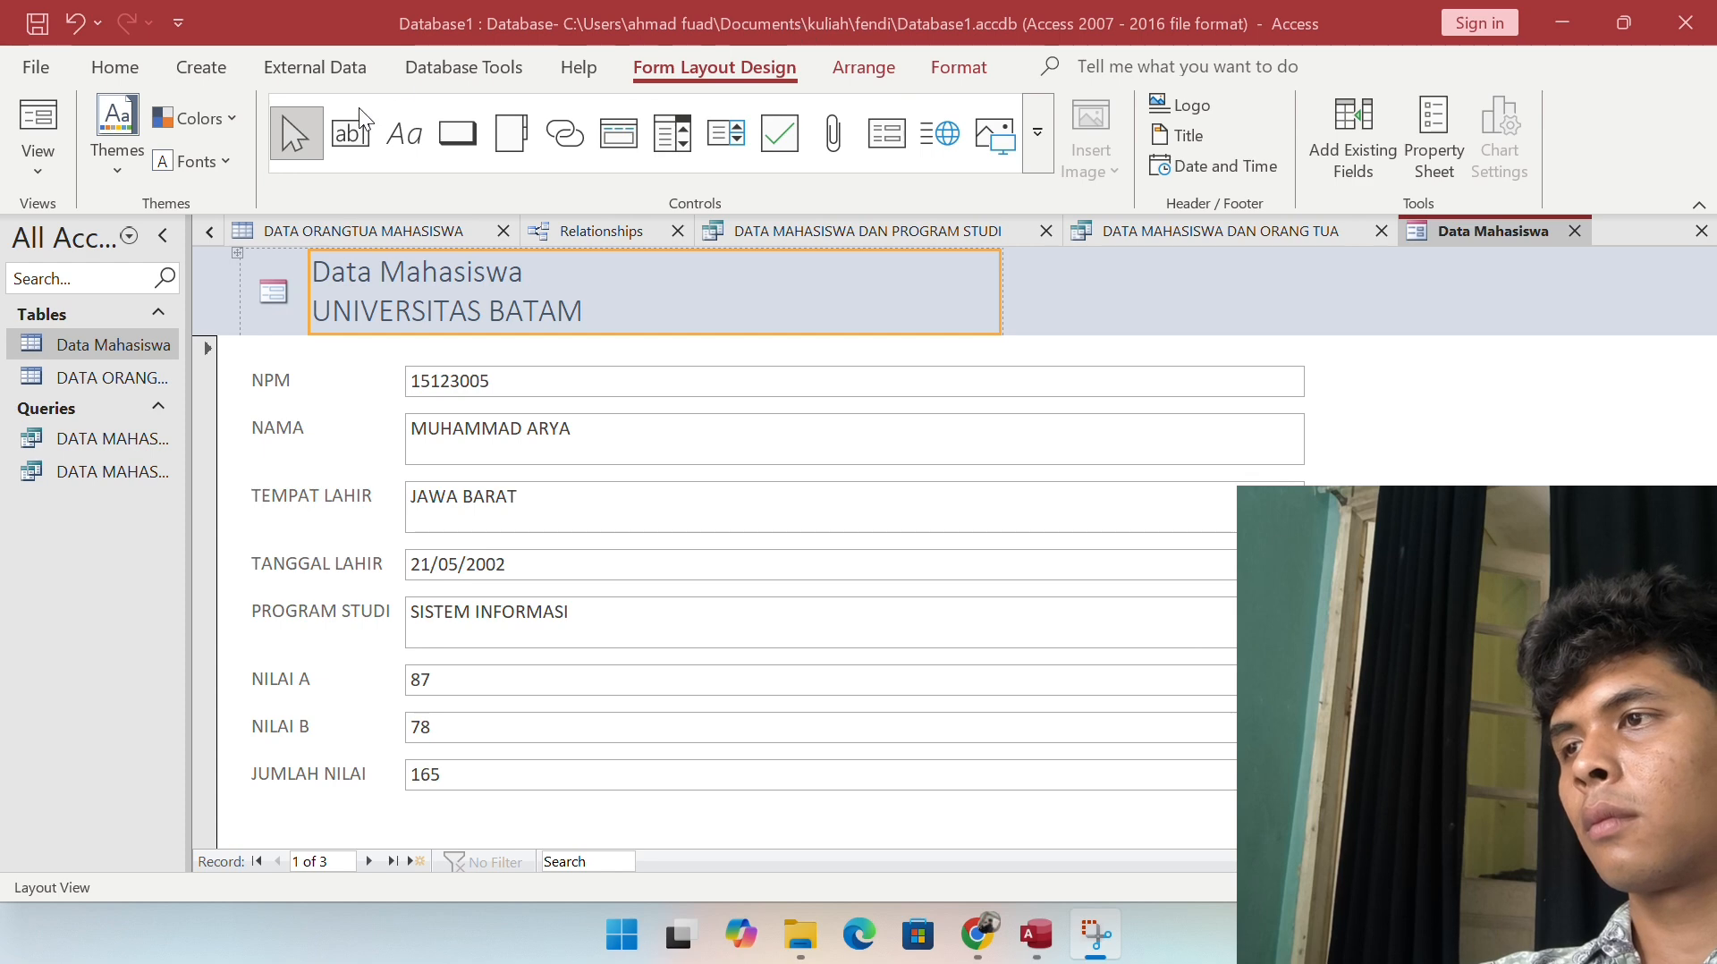
# Step: Open the form layout Arrange tab through the Alt, J, A KeyTips after browsing the ribbon tabs
pyautogui.click(341, 64)
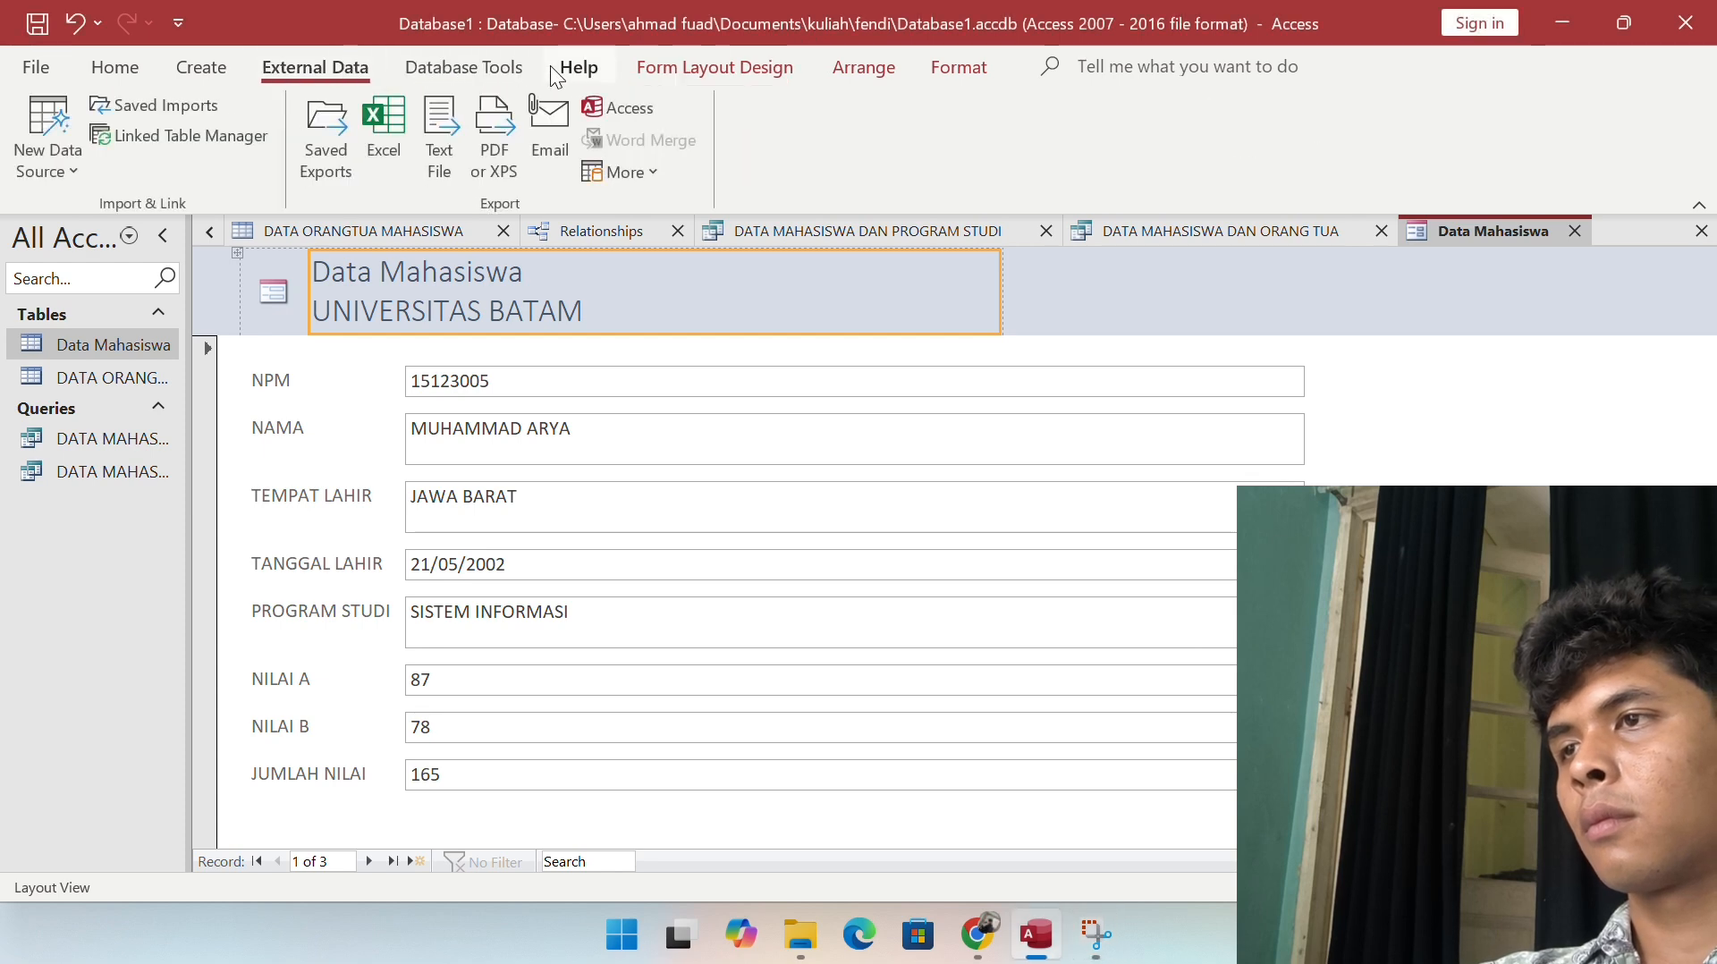
pyautogui.click(706, 68)
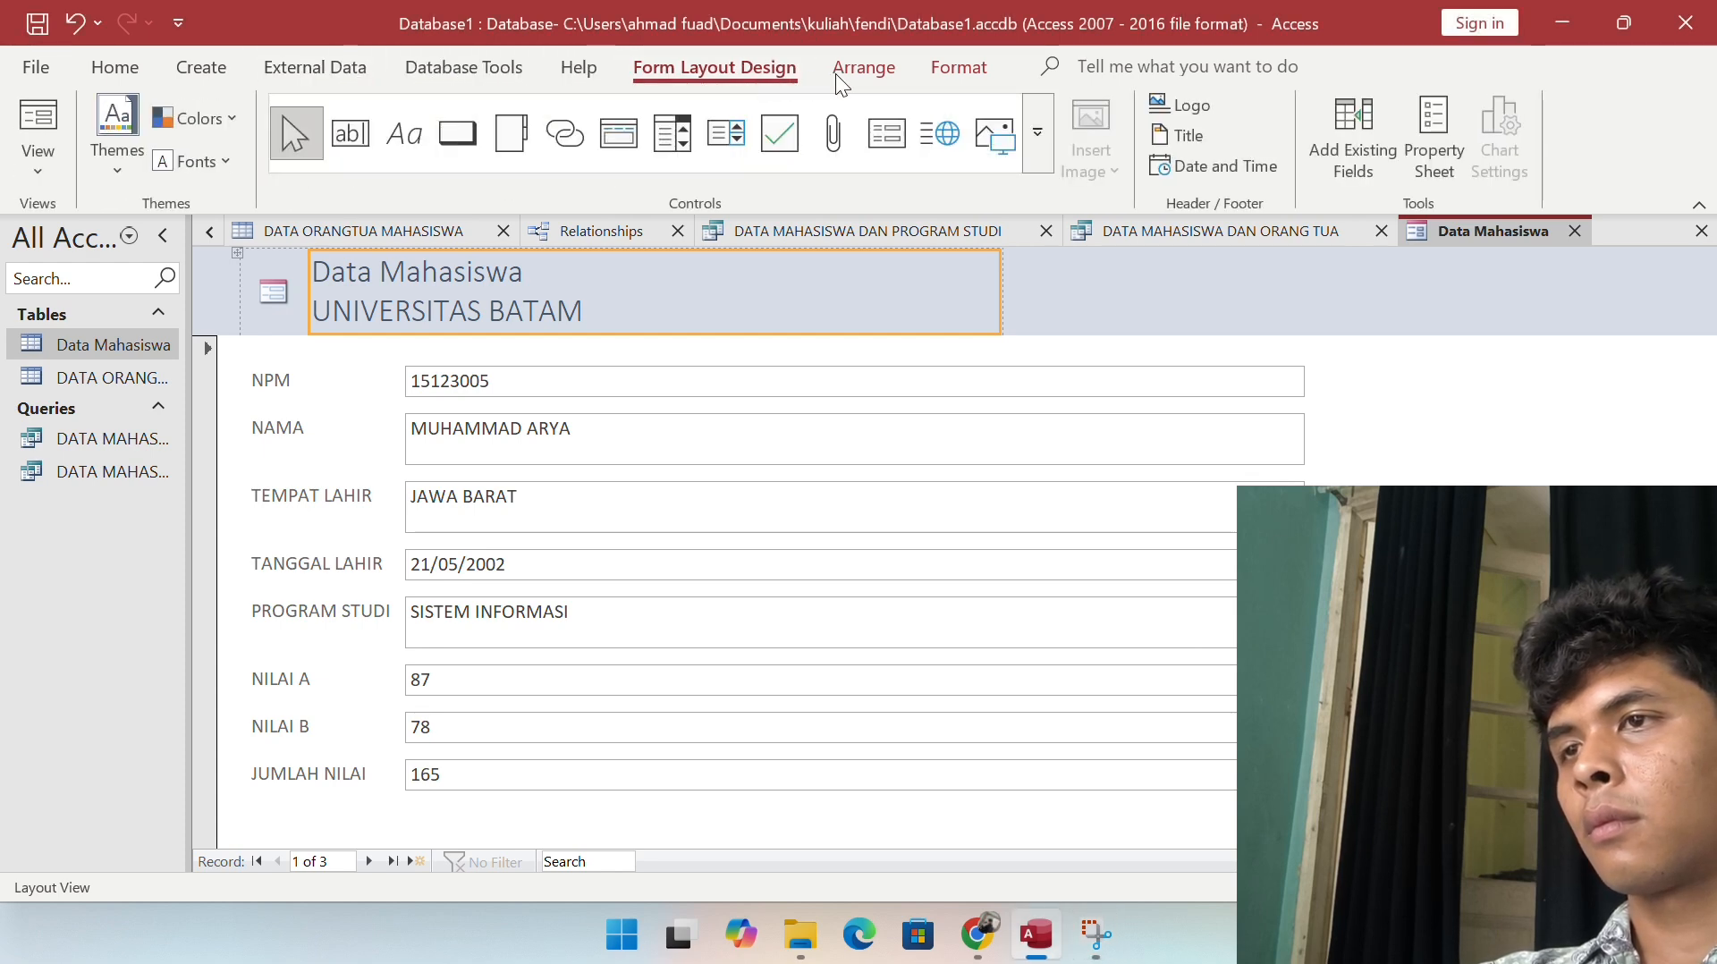
pyautogui.press('Left')
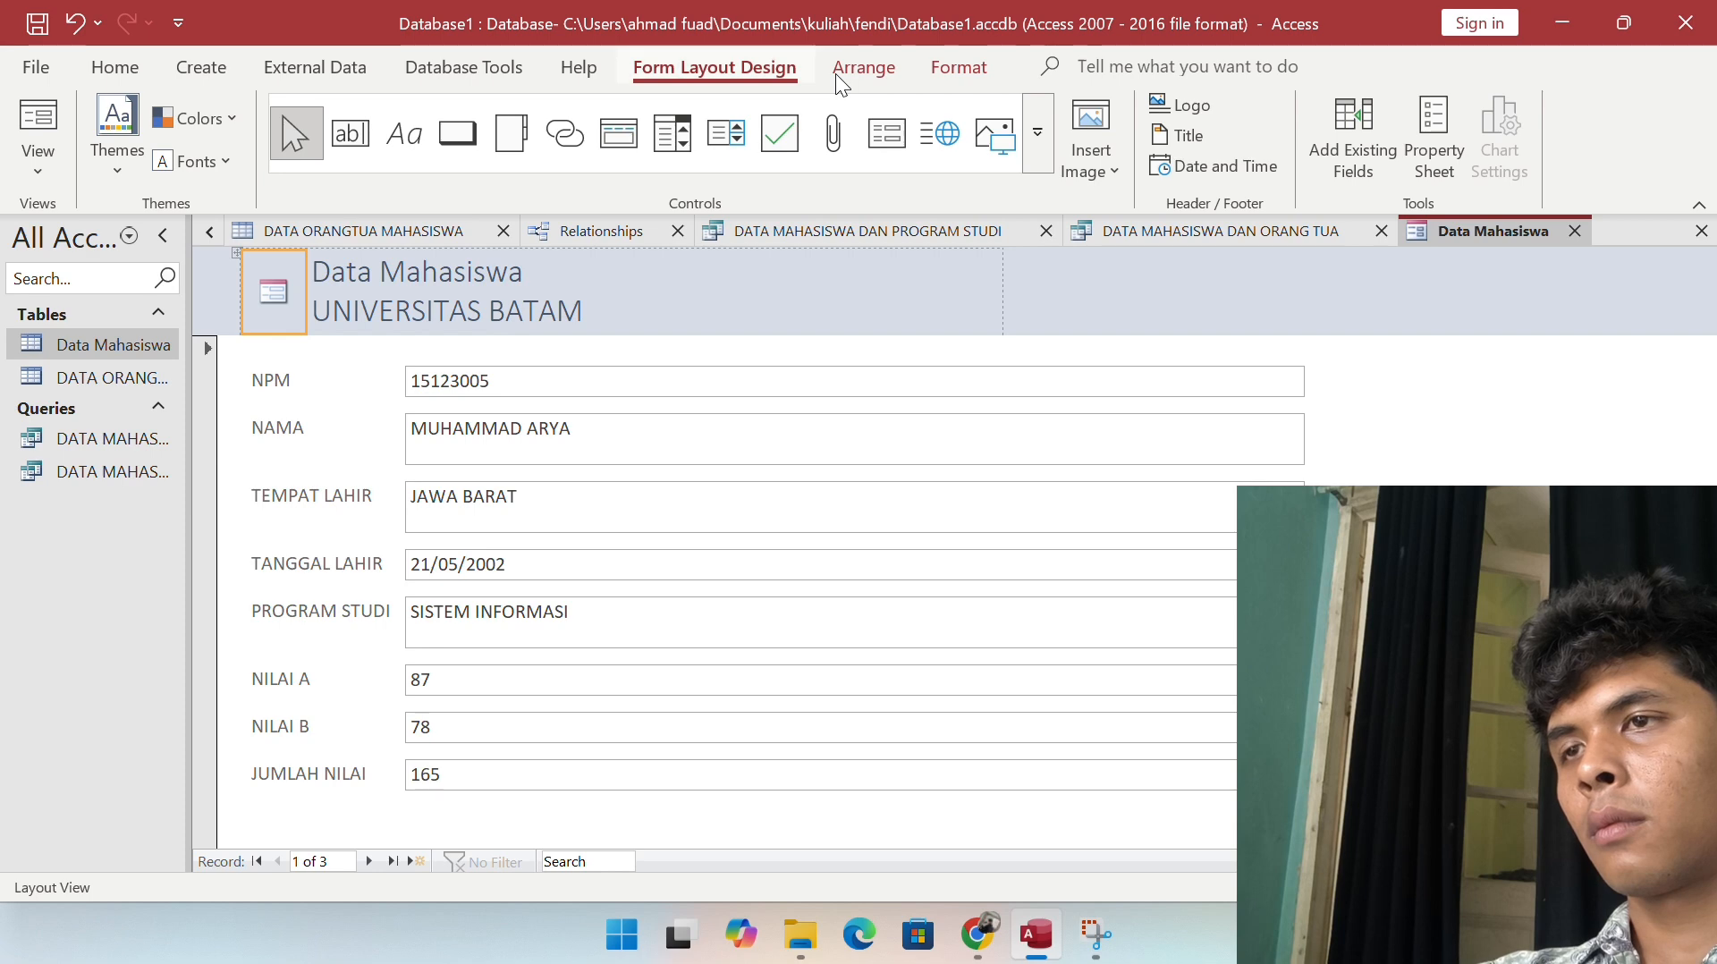
pyautogui.press('alt')
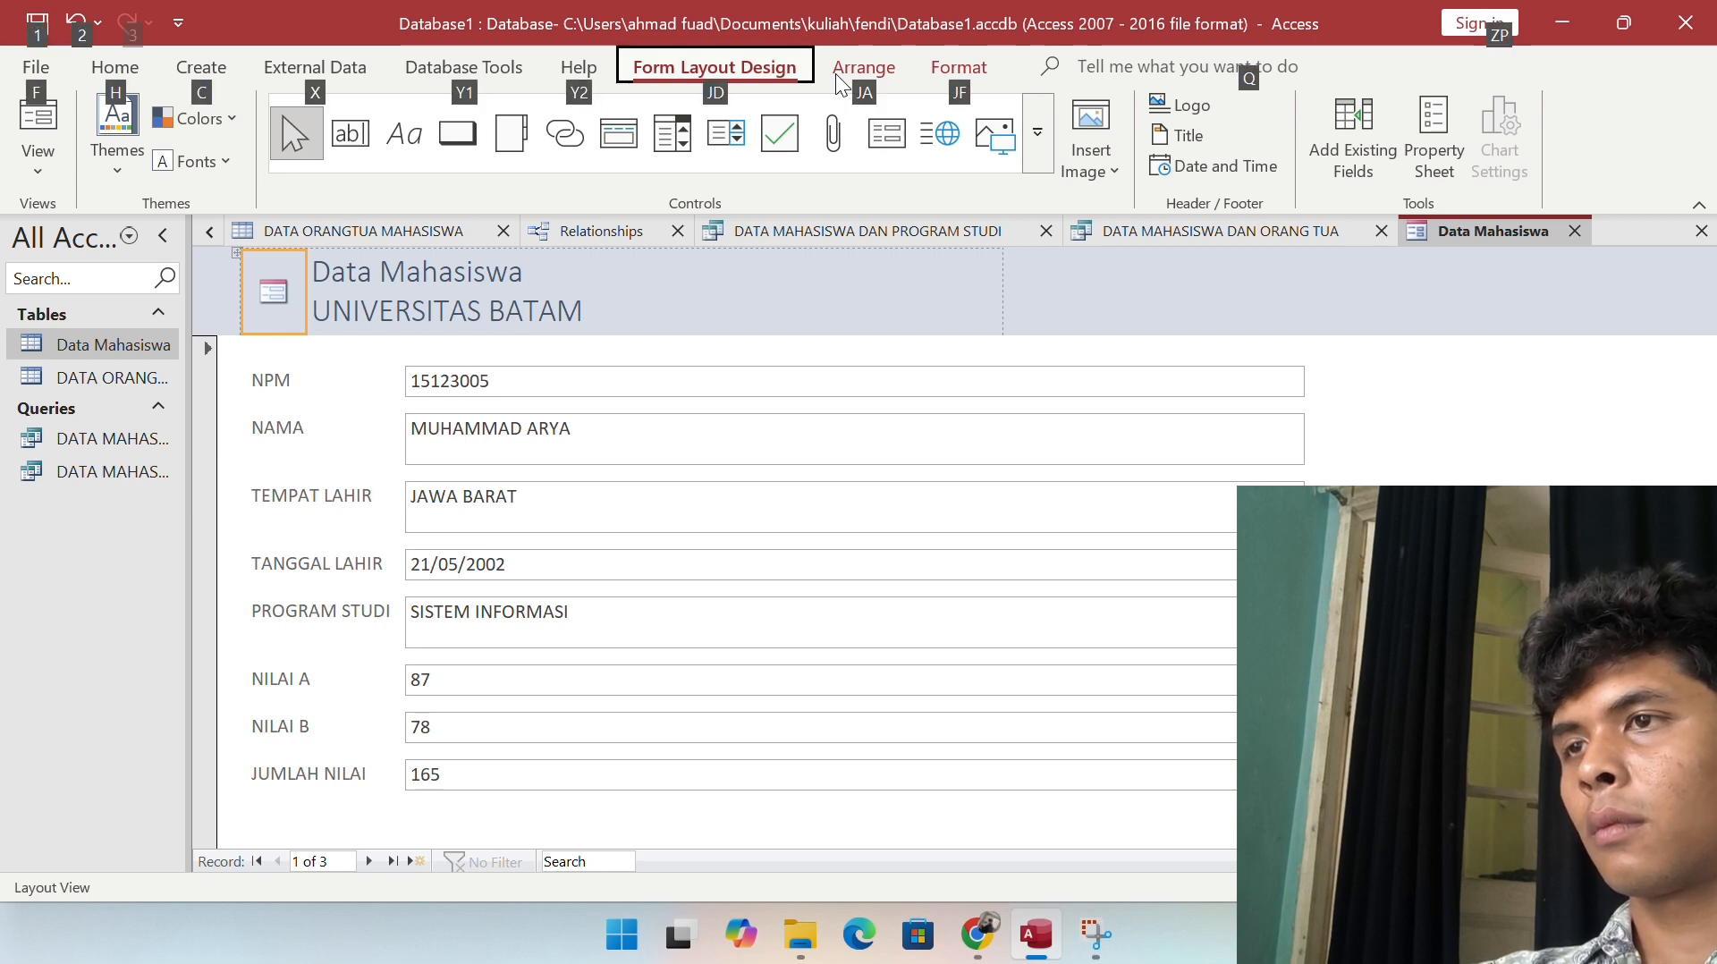
pyautogui.press('j')
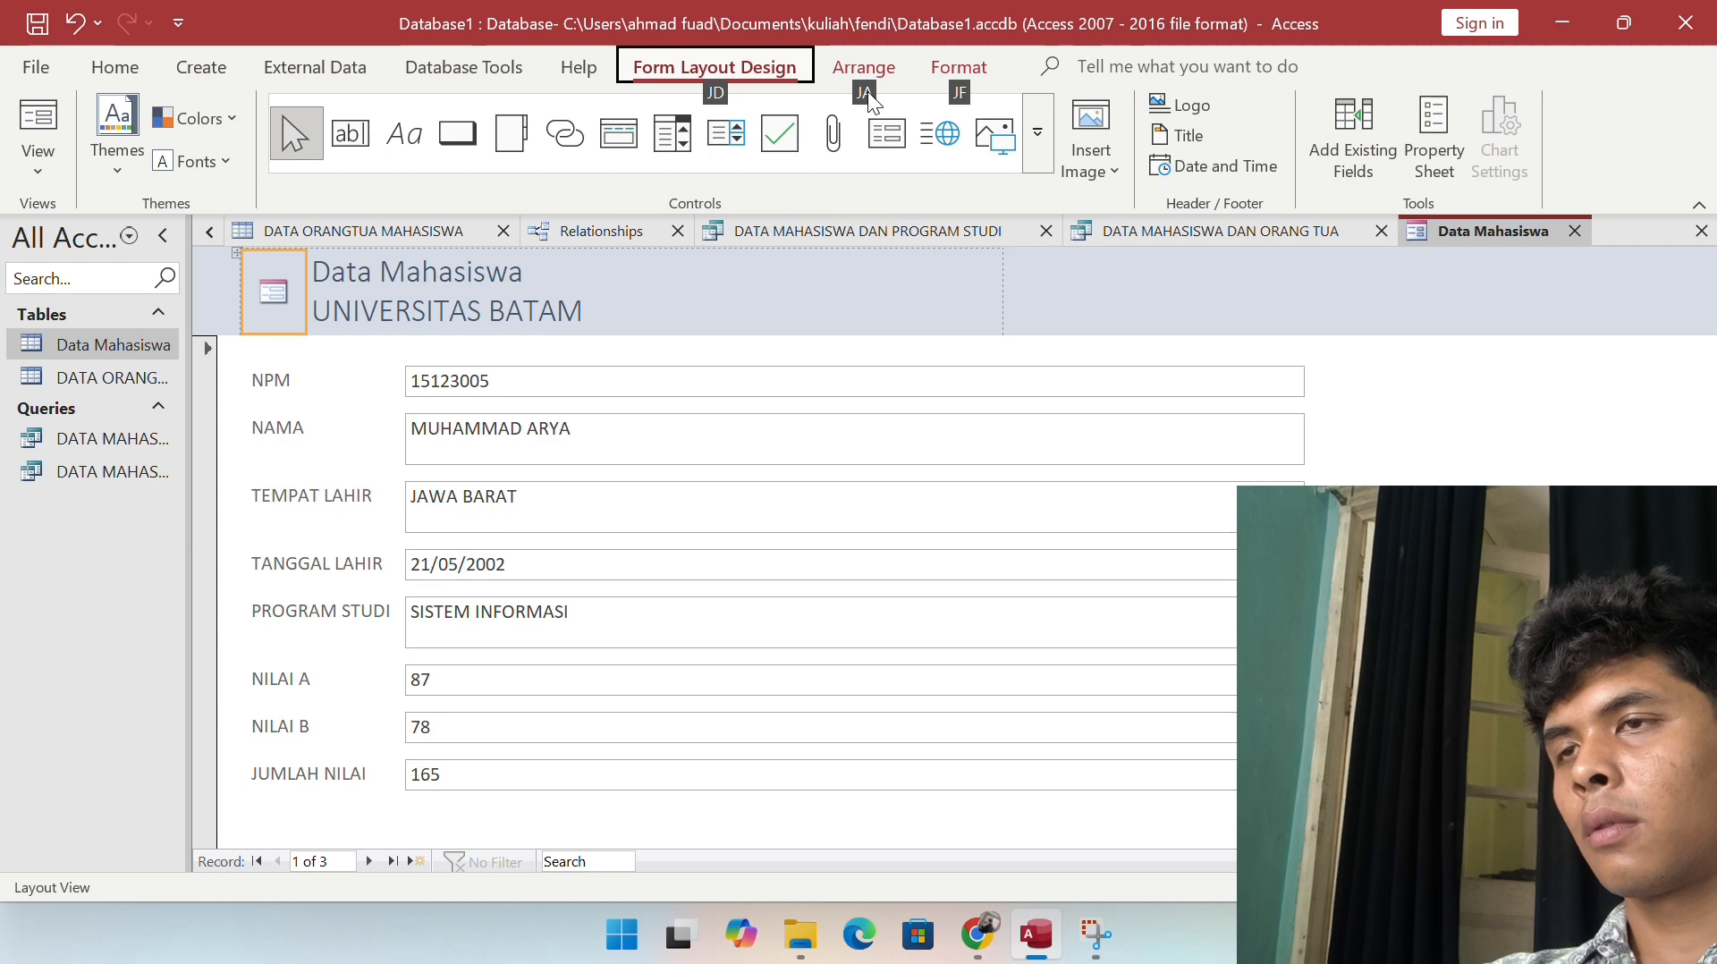
pyautogui.press('a')
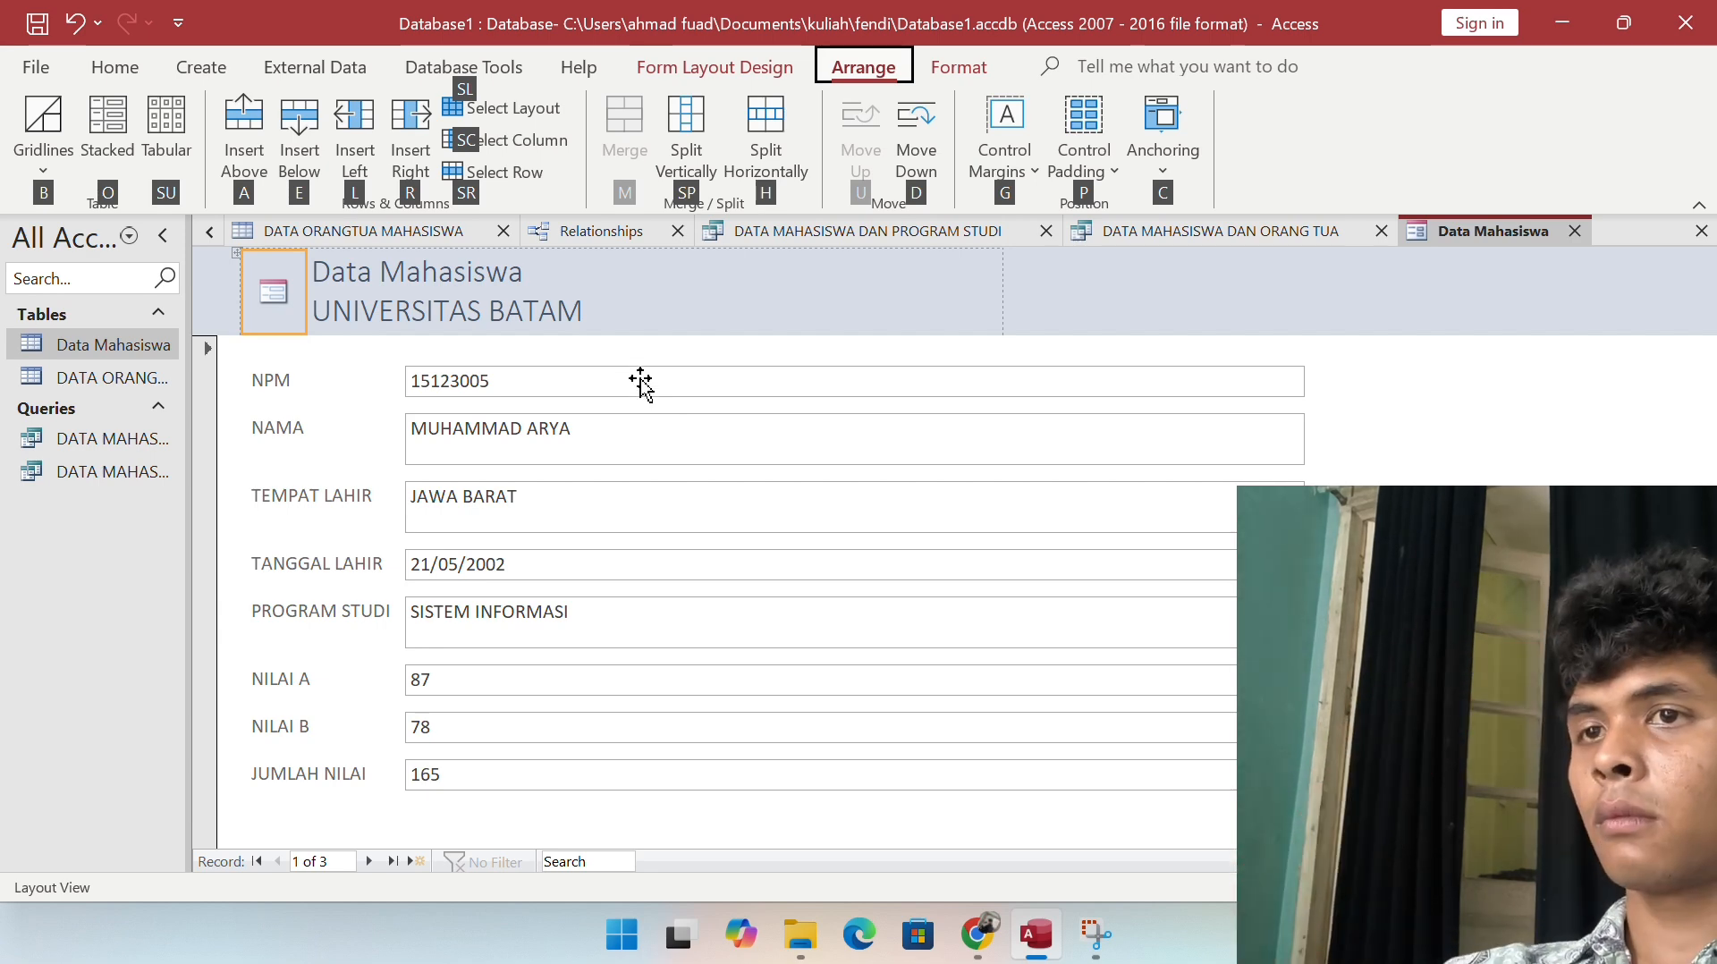
# Step: Centre the Data Mahasiswa title text and delete the logo image from the header
pyautogui.click(667, 306)
pyautogui.hotkey('ctrl', 'e')
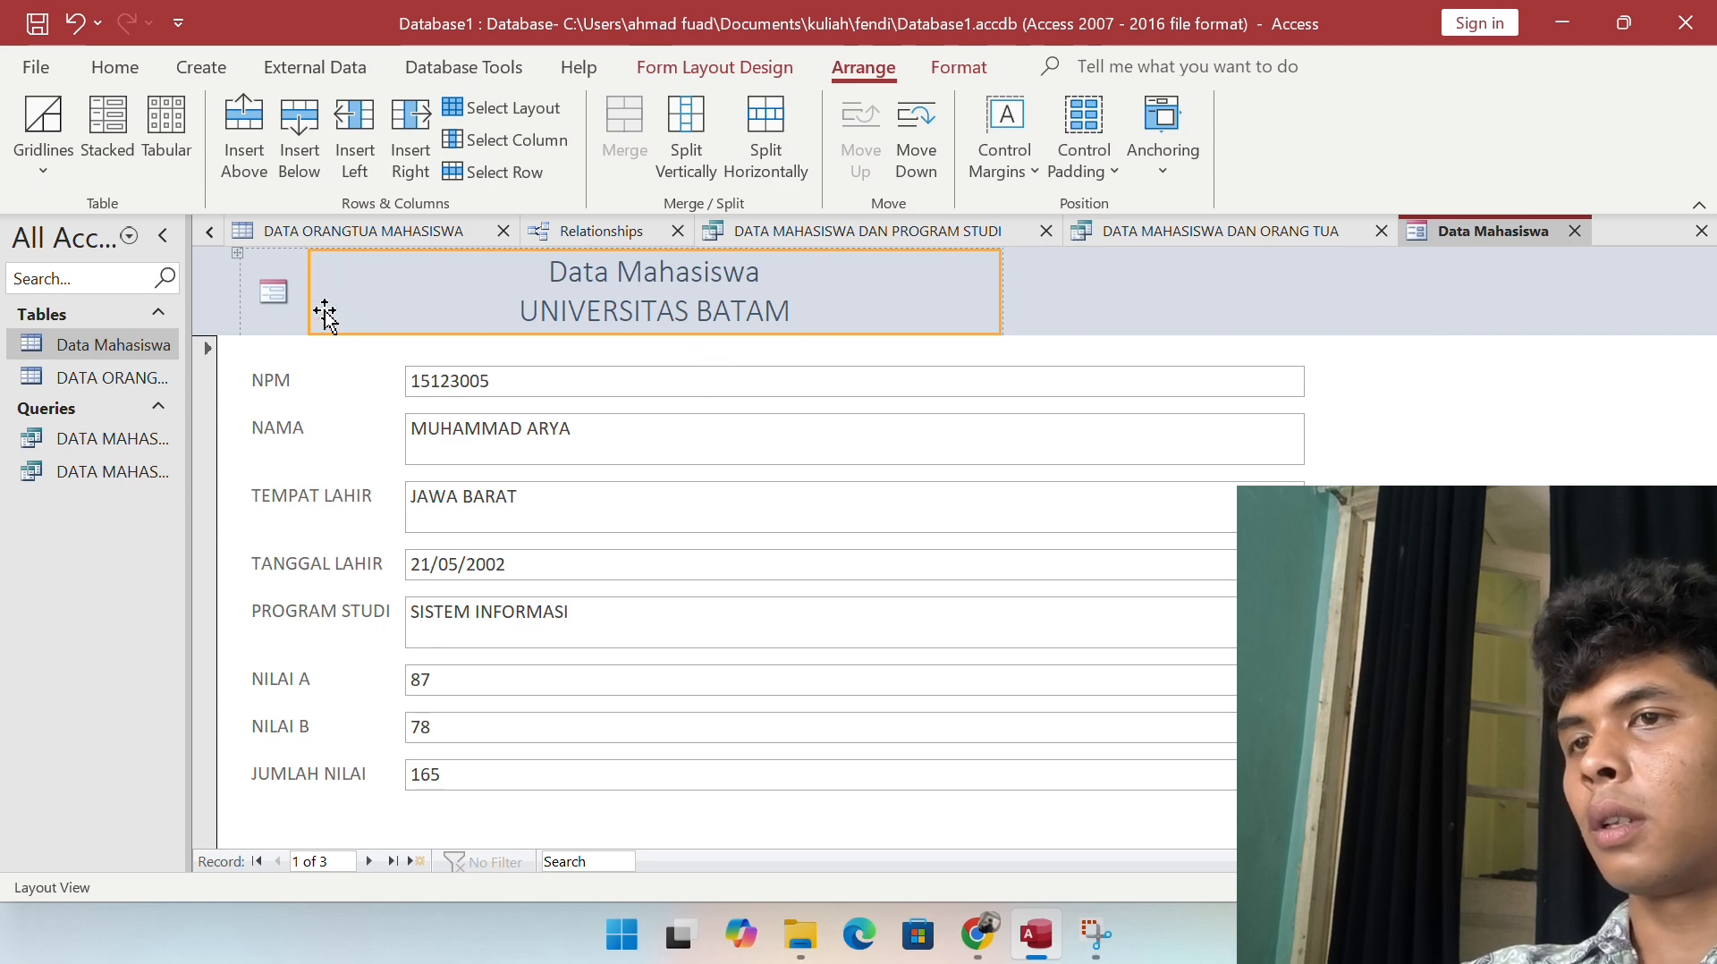
pyautogui.click(272, 293)
pyautogui.press('Delete')
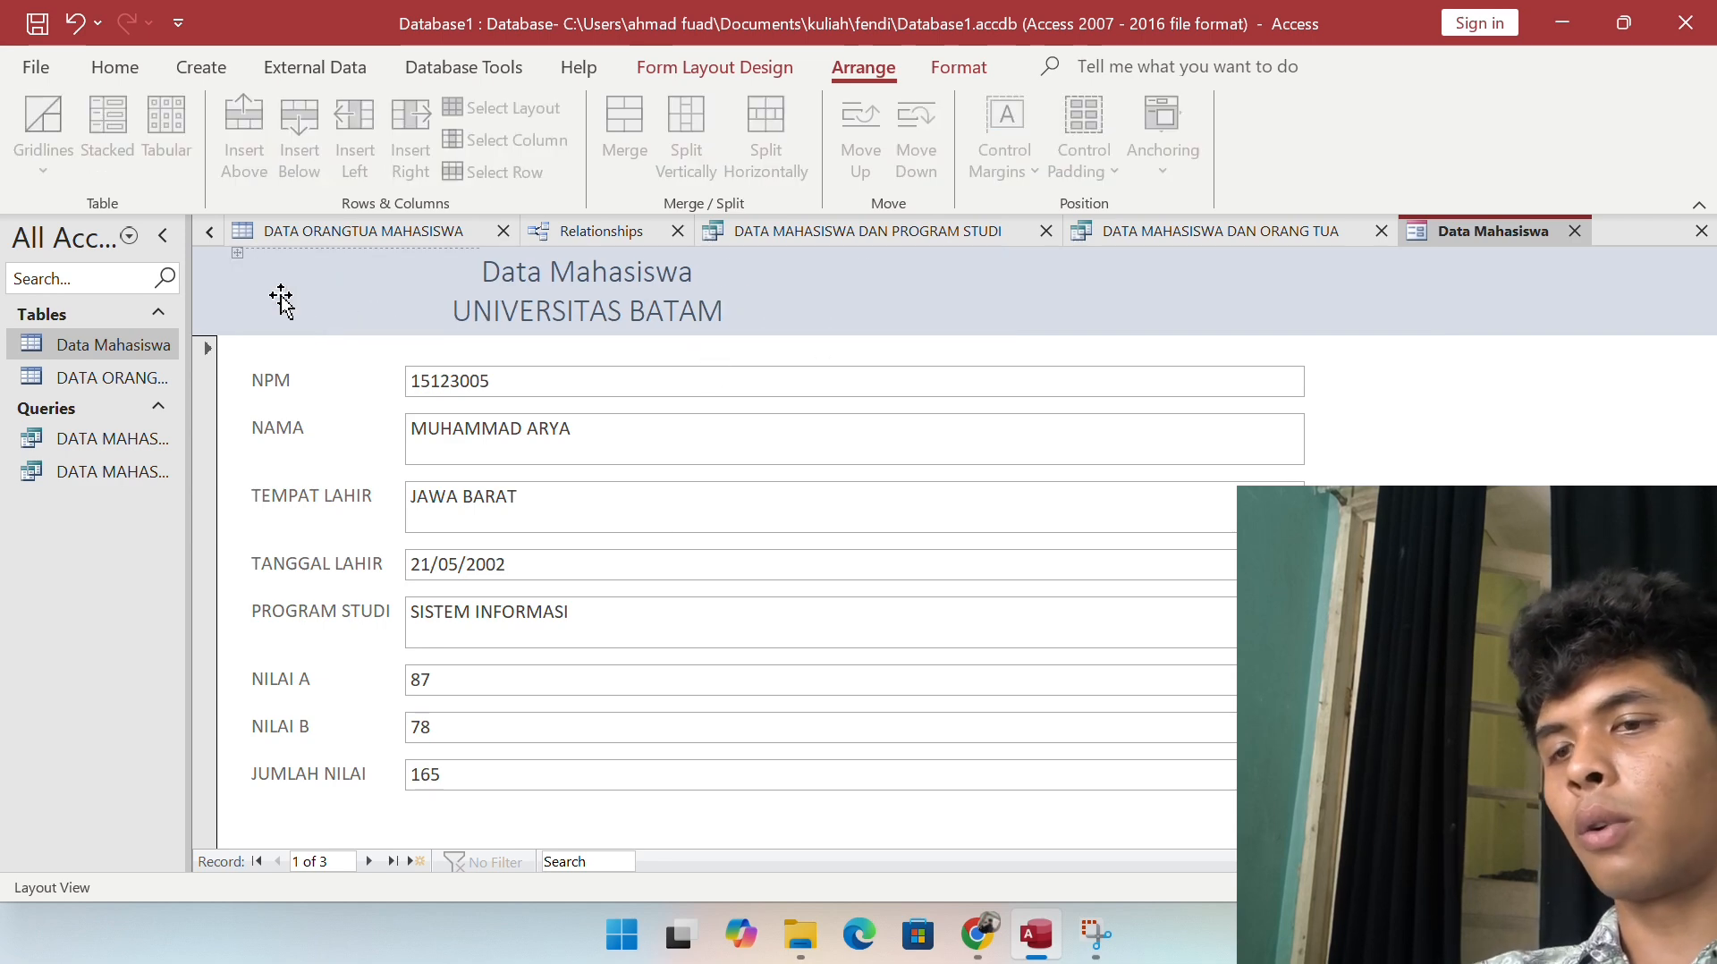
# Step: Stretch the title label across the header to match the fields' width
pyautogui.click(322, 295)
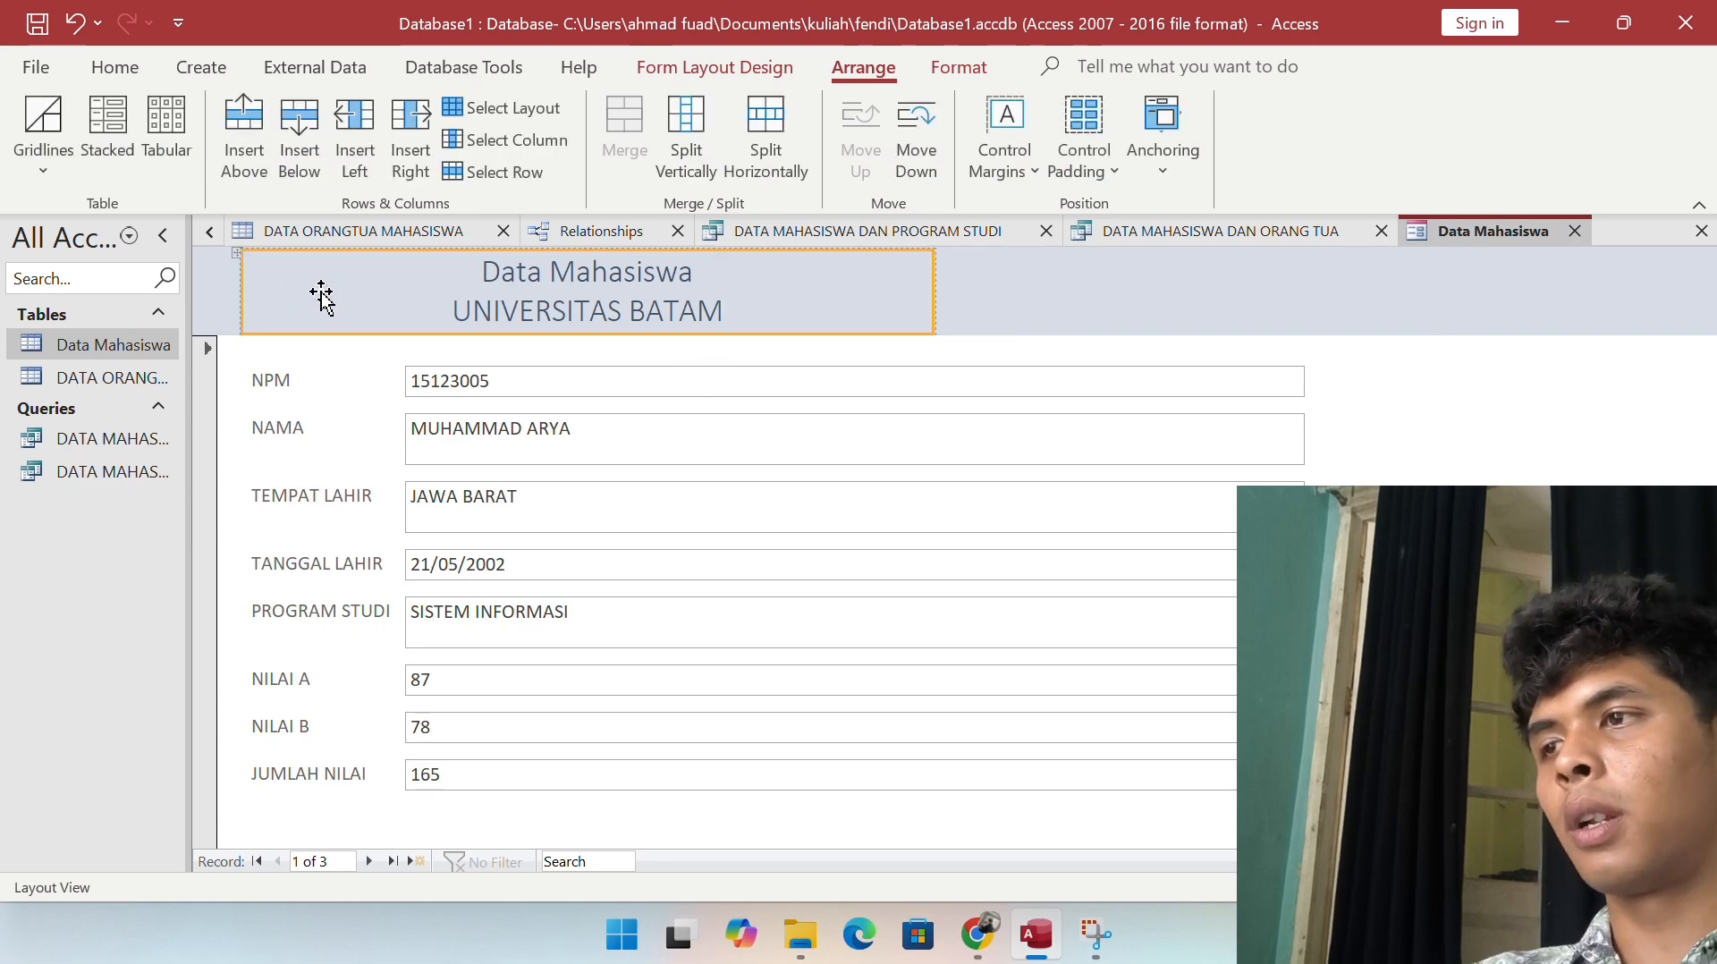
pyautogui.click(936, 268)
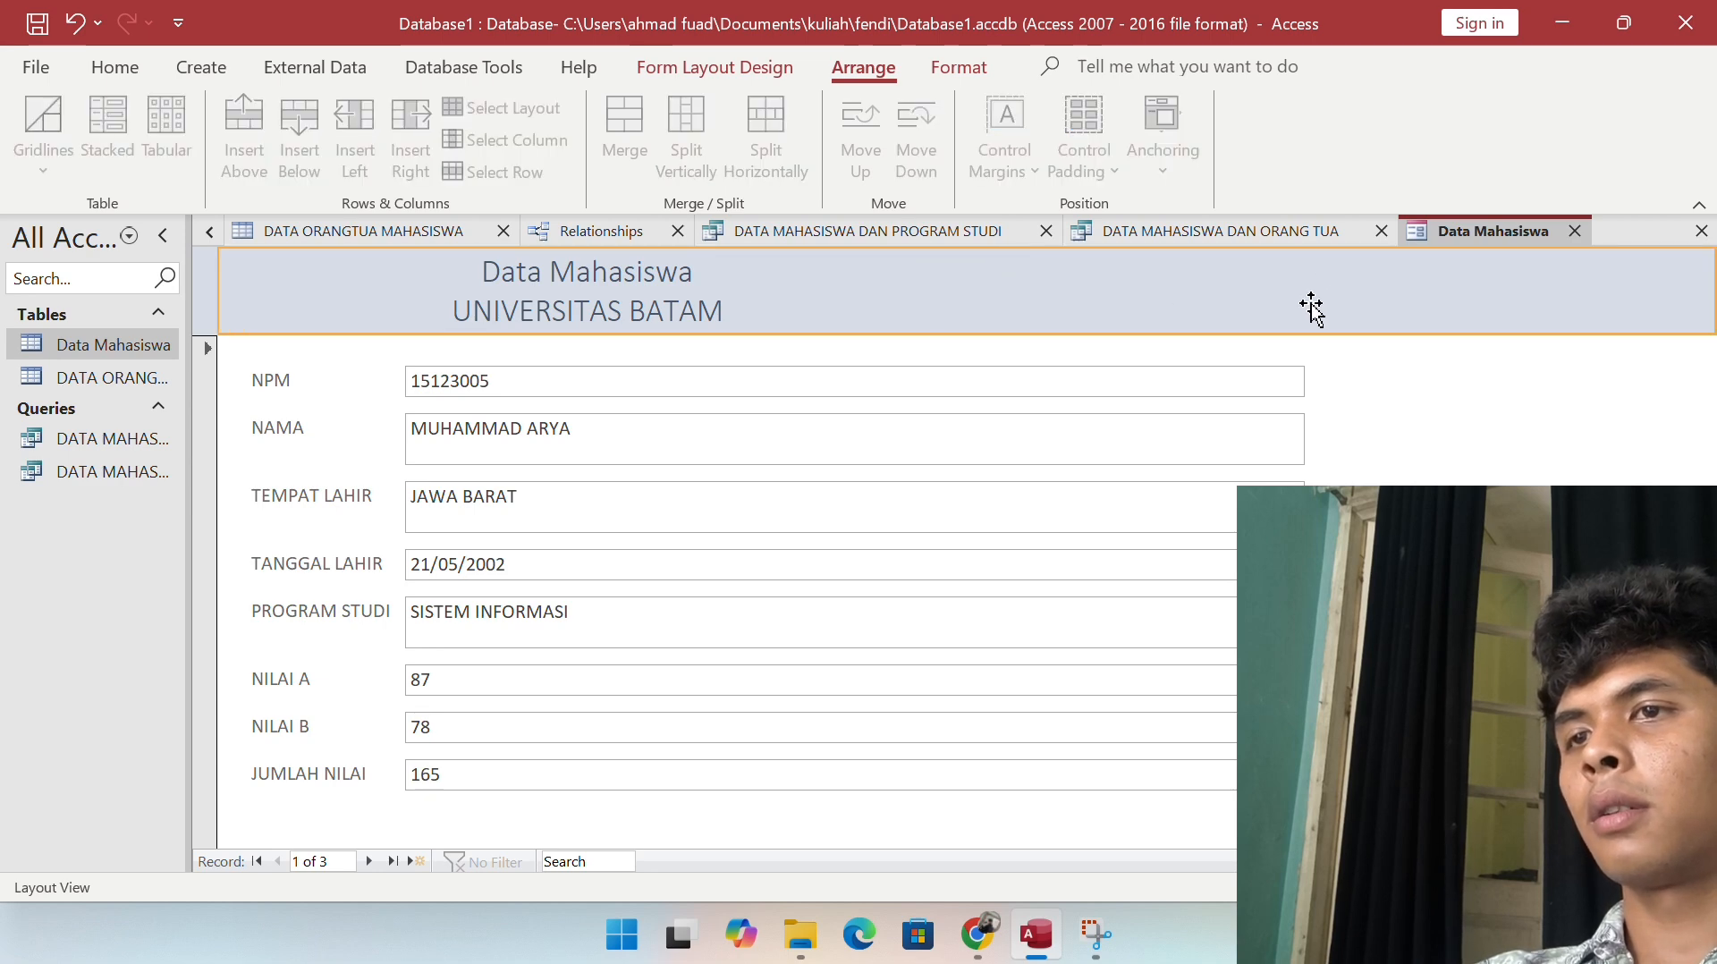
pyautogui.click(867, 275)
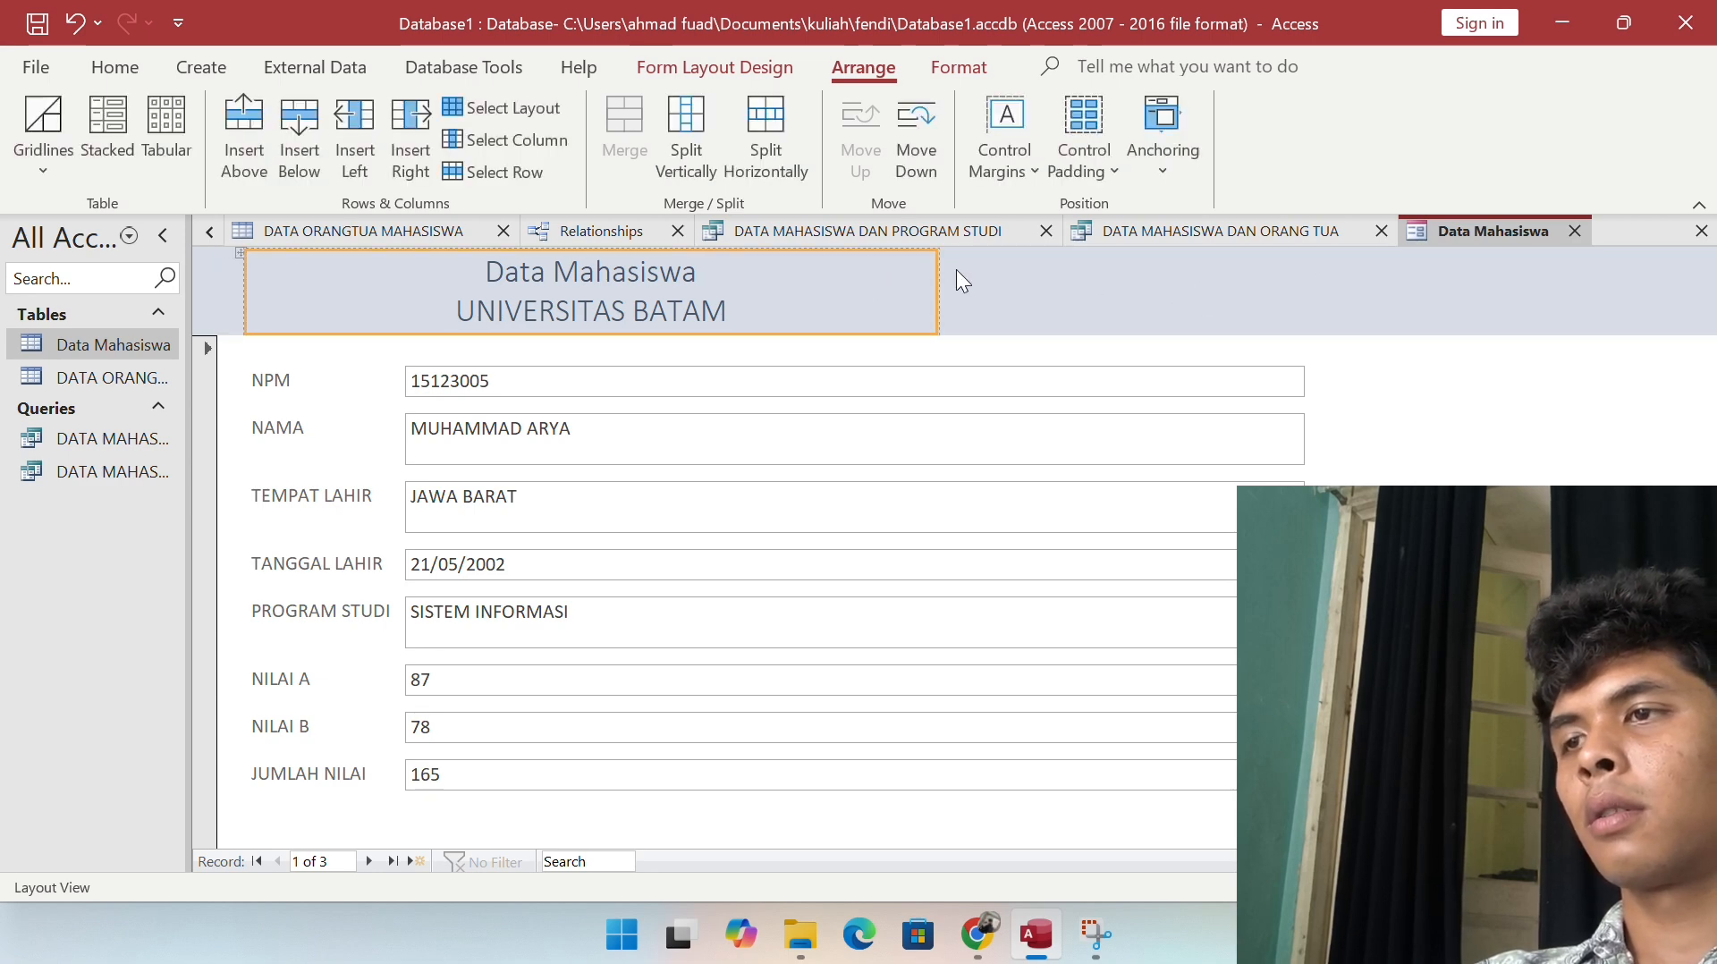
pyautogui.moveTo(936, 275); pyautogui.dragTo(1303, 276)
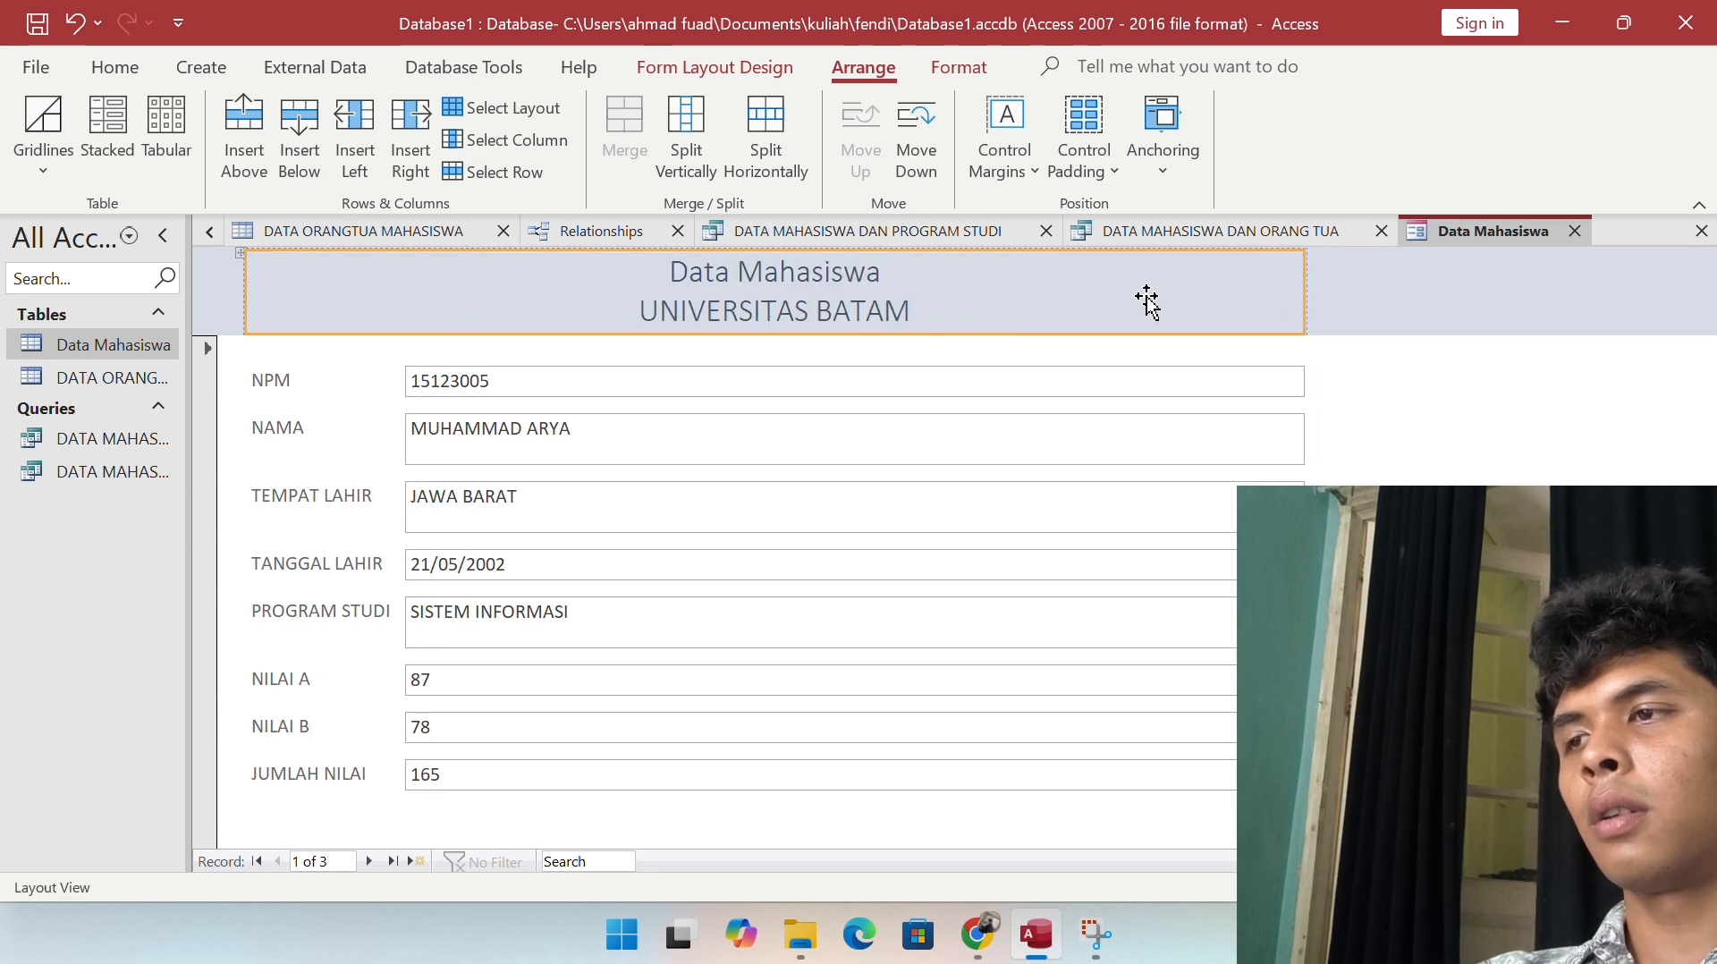
# Step: Narrow the column of NPM–JUMLAH NILAI field boxes
pyautogui.click(617, 381)
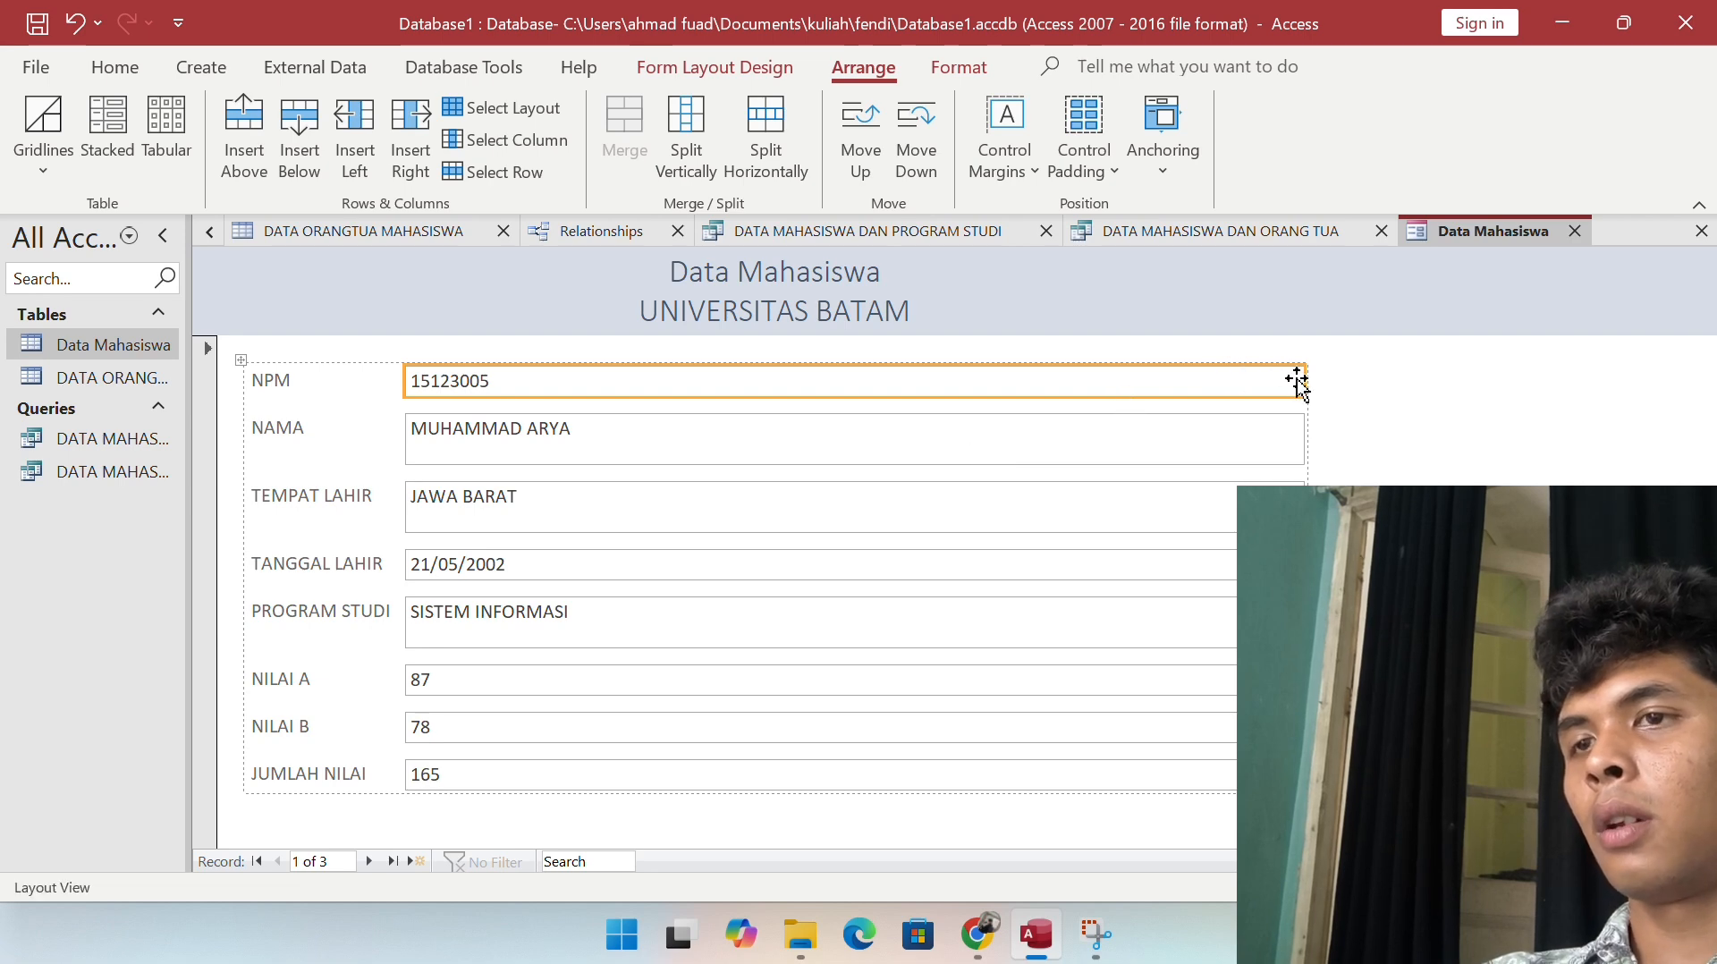
pyautogui.moveTo(1305, 378); pyautogui.dragTo(797, 429)
pyautogui.click(1022, 516)
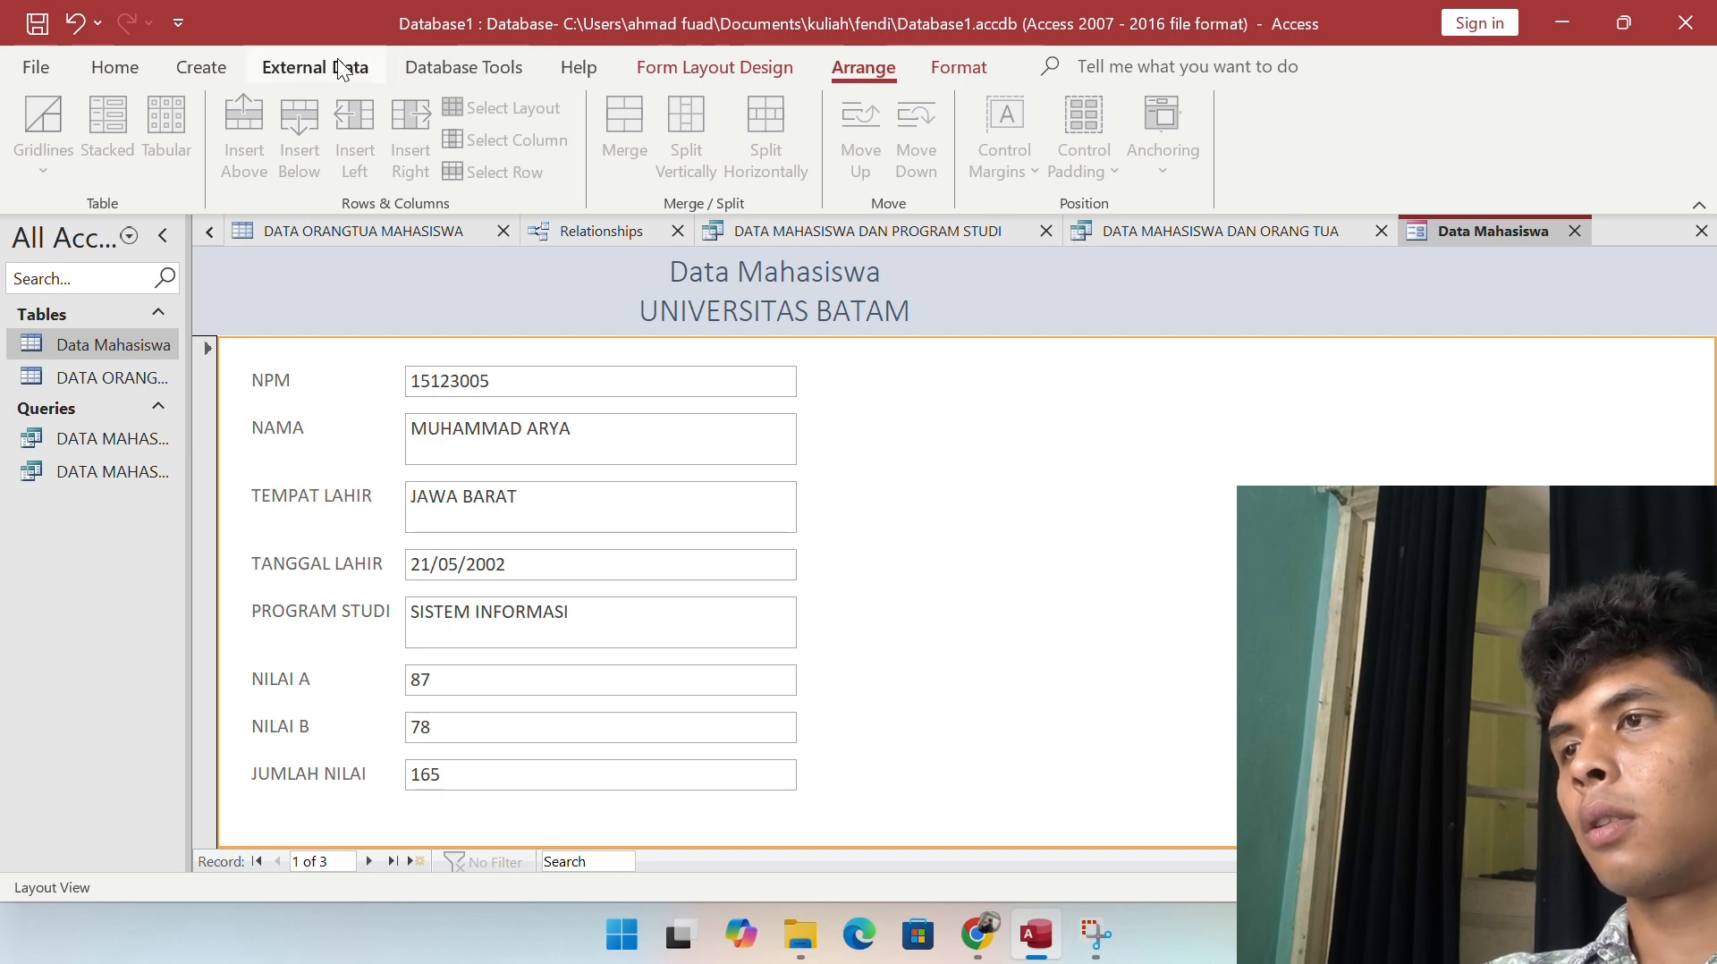
# Step: Expand the full Controls gallery on the Form Layout Design tab, then close it
pyautogui.click(642, 68)
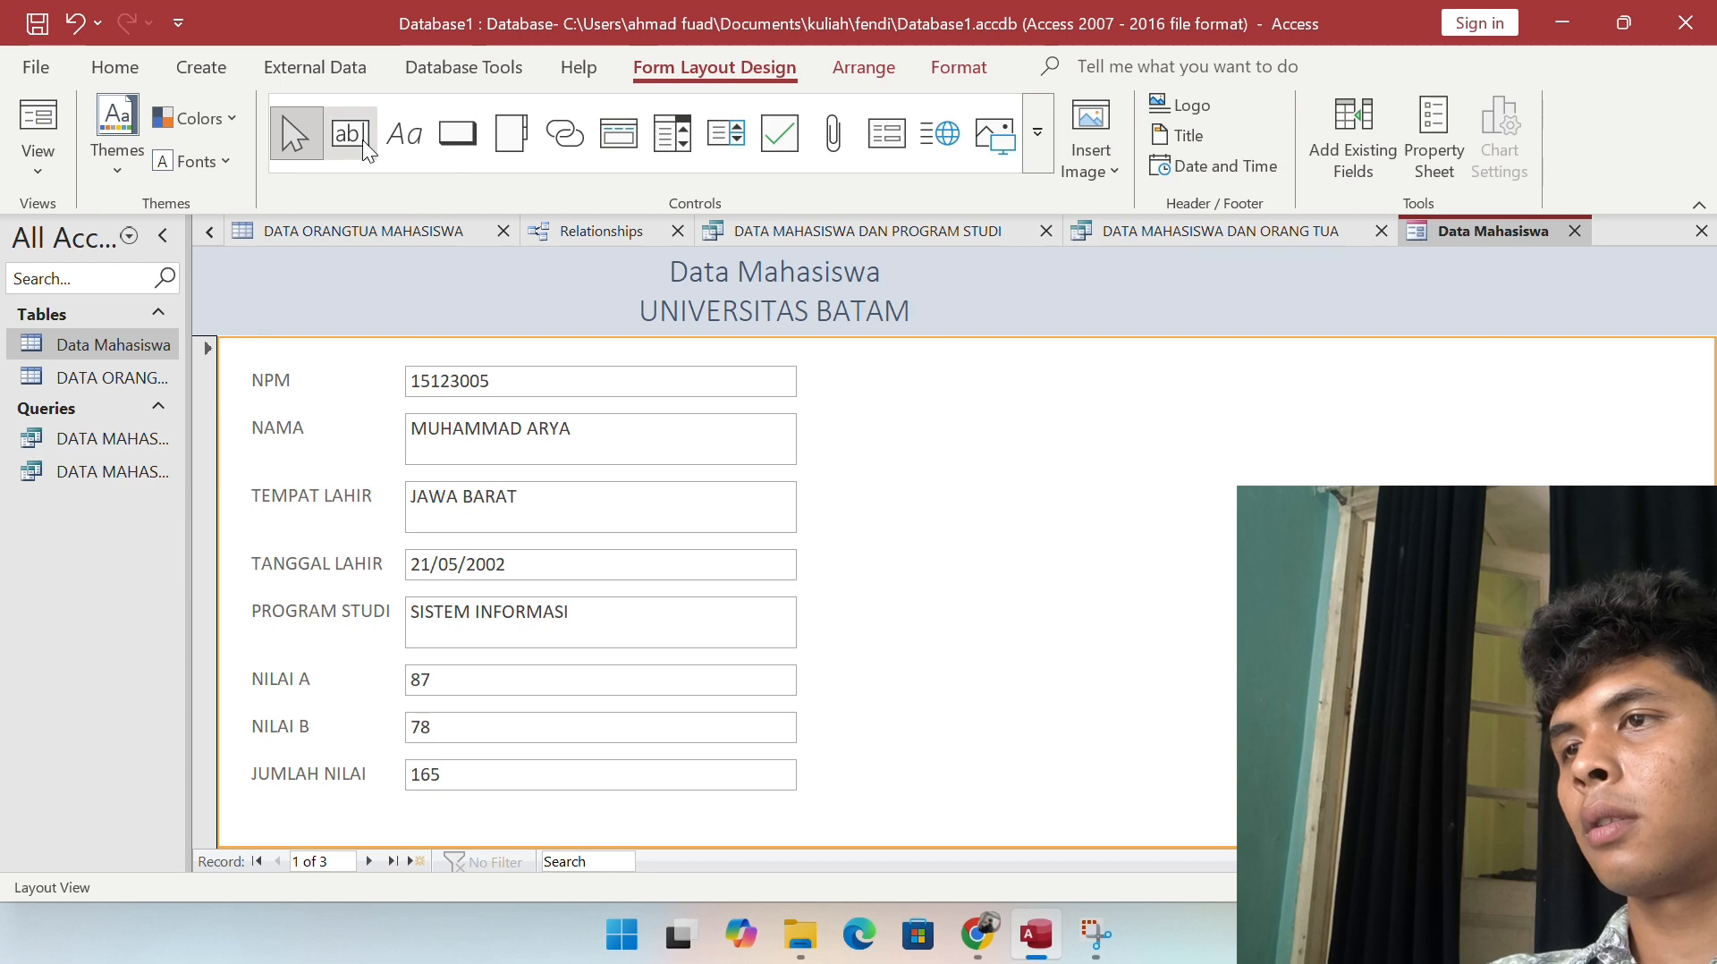
pyautogui.click(1040, 152)
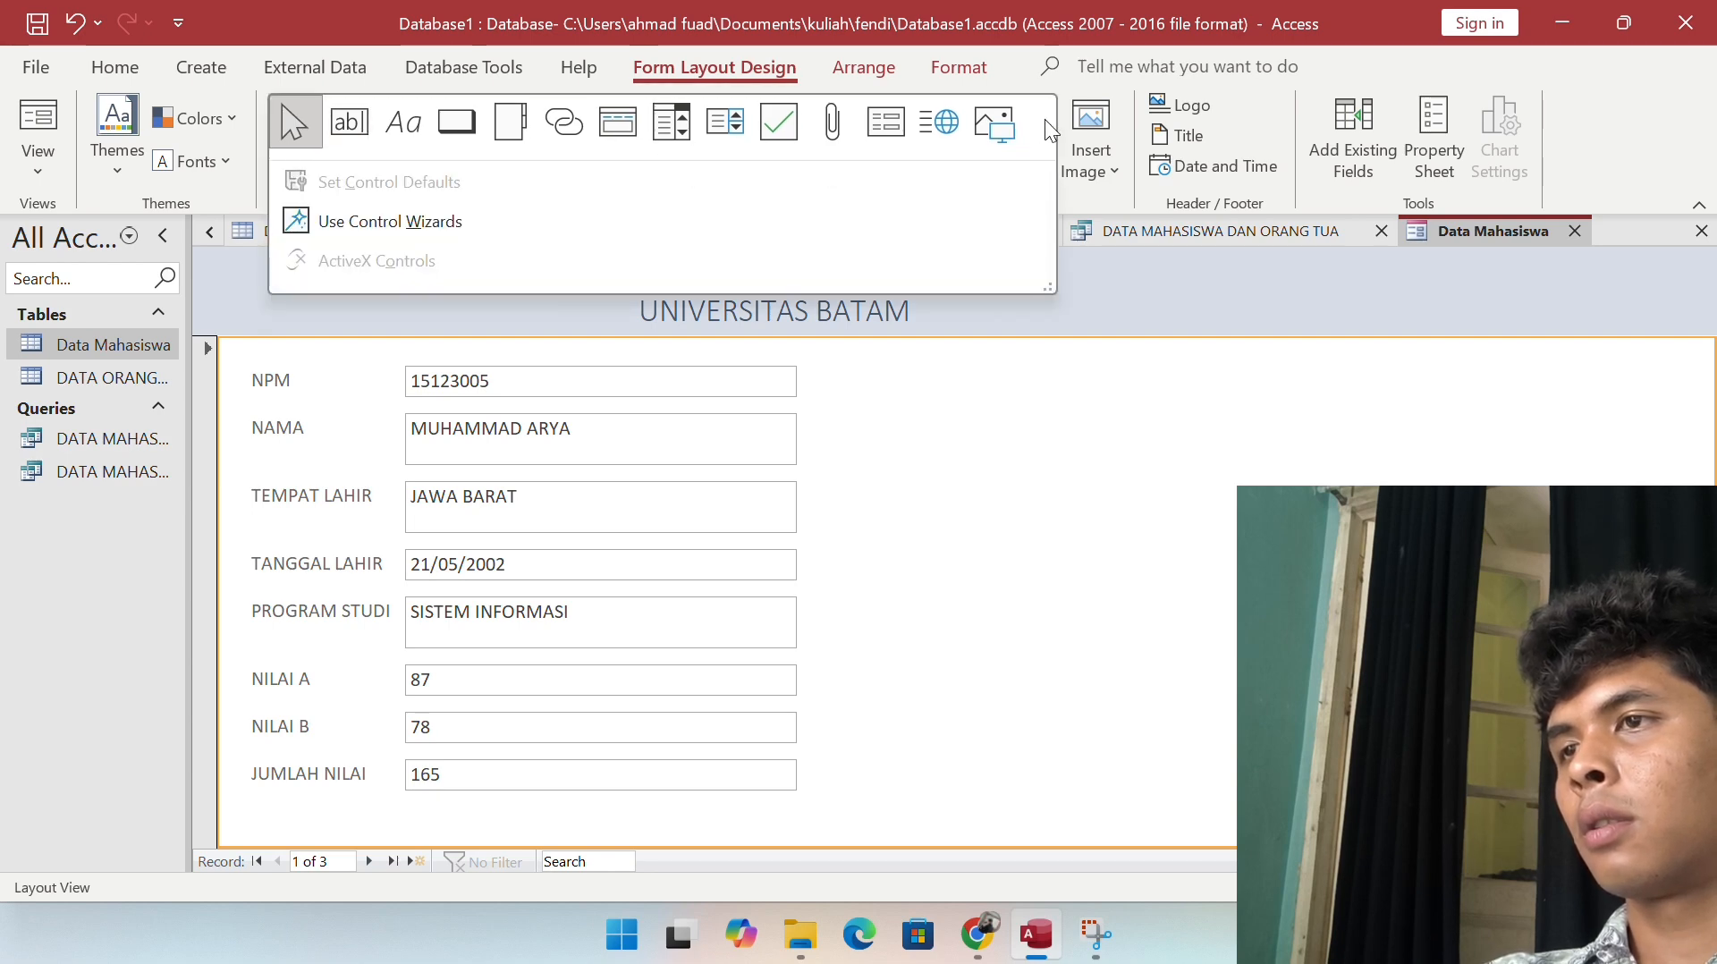
pyautogui.click(1066, 307)
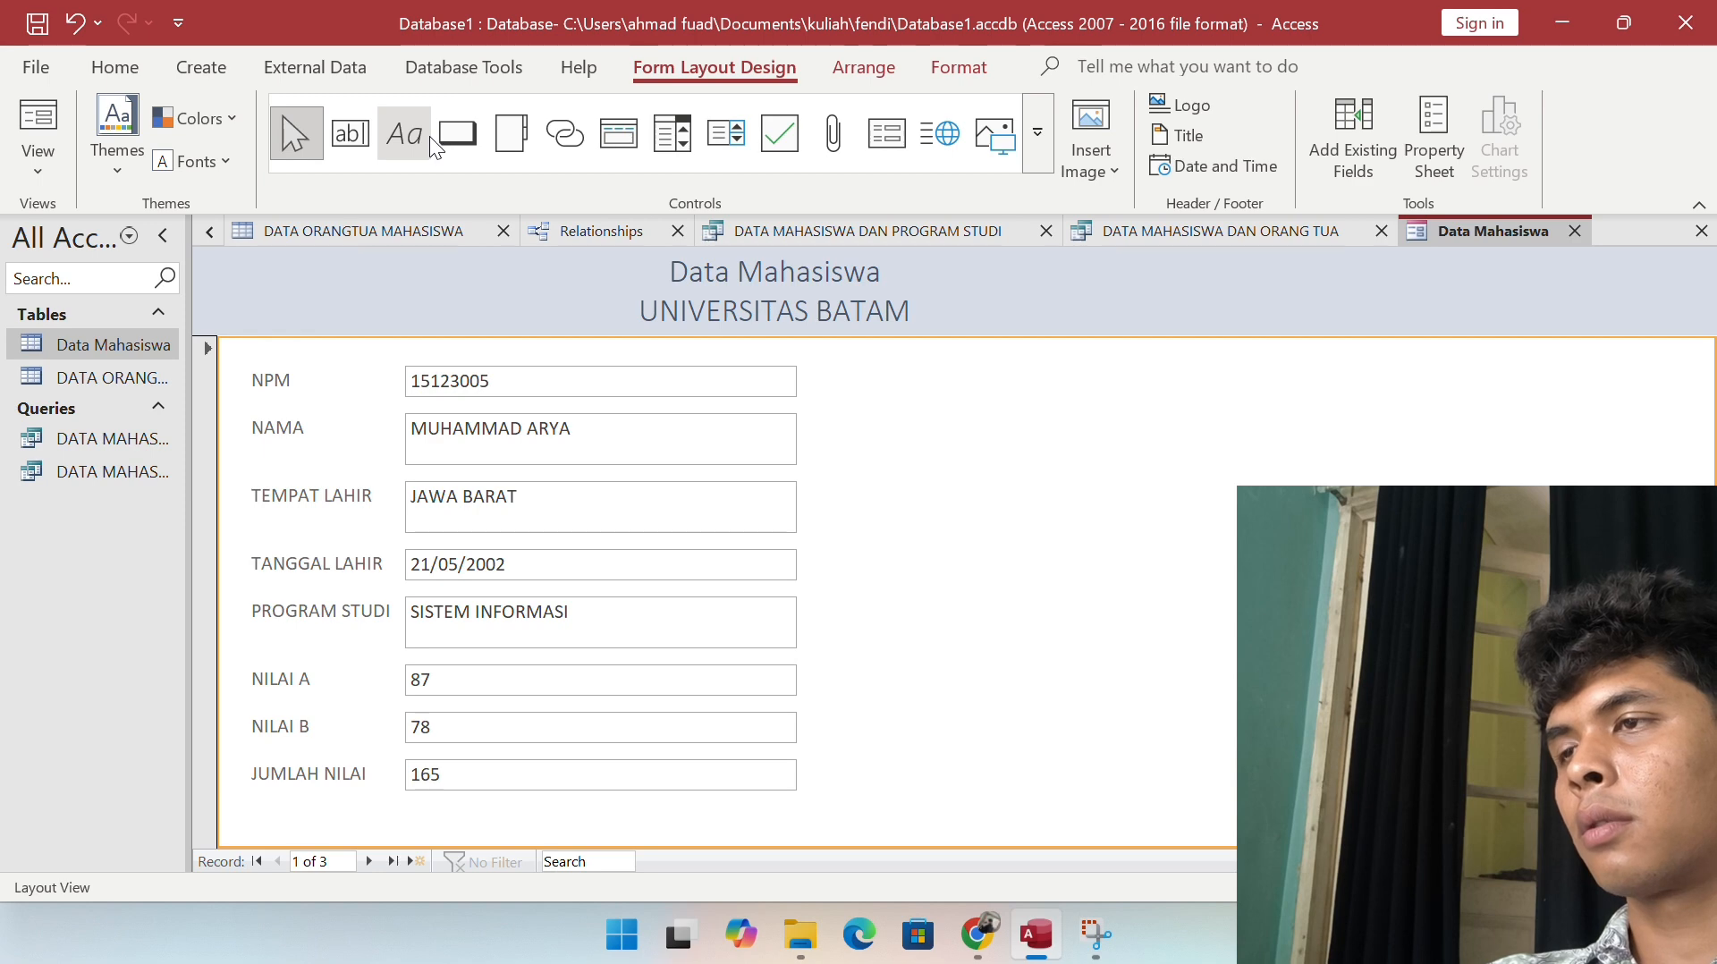
# Step: Flip through the ribbon tabs back to Form Design and select the header title
pyautogui.click(496, 77)
pyautogui.click(362, 68)
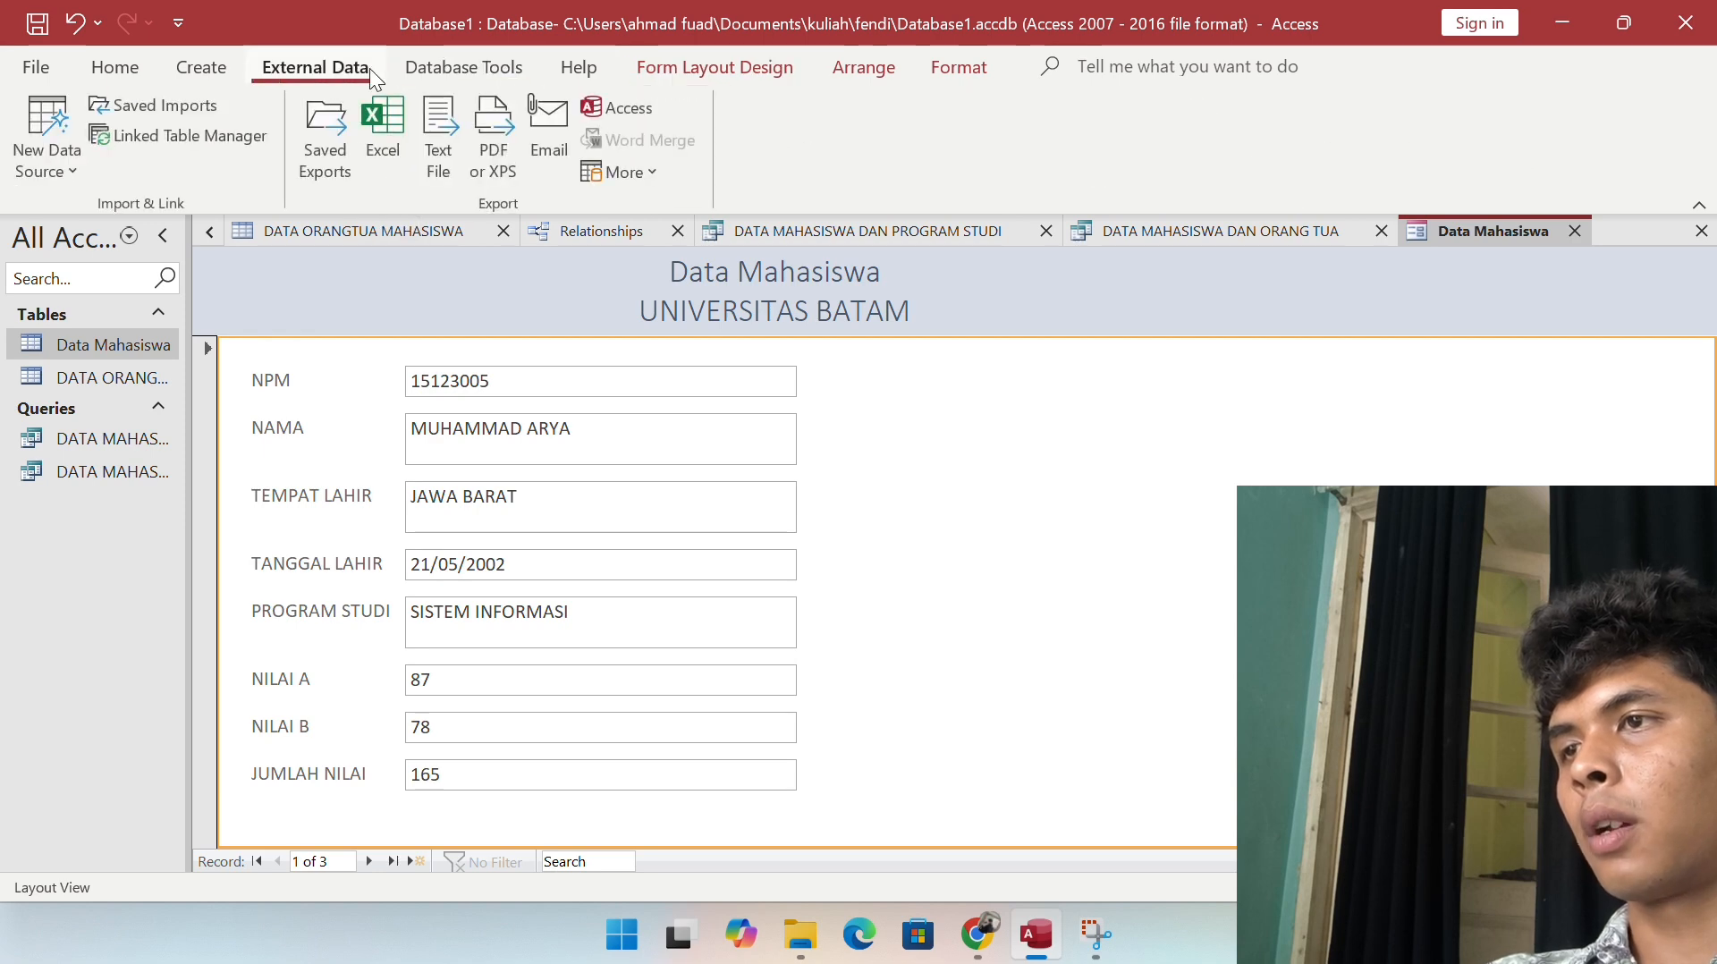
pyautogui.click(680, 64)
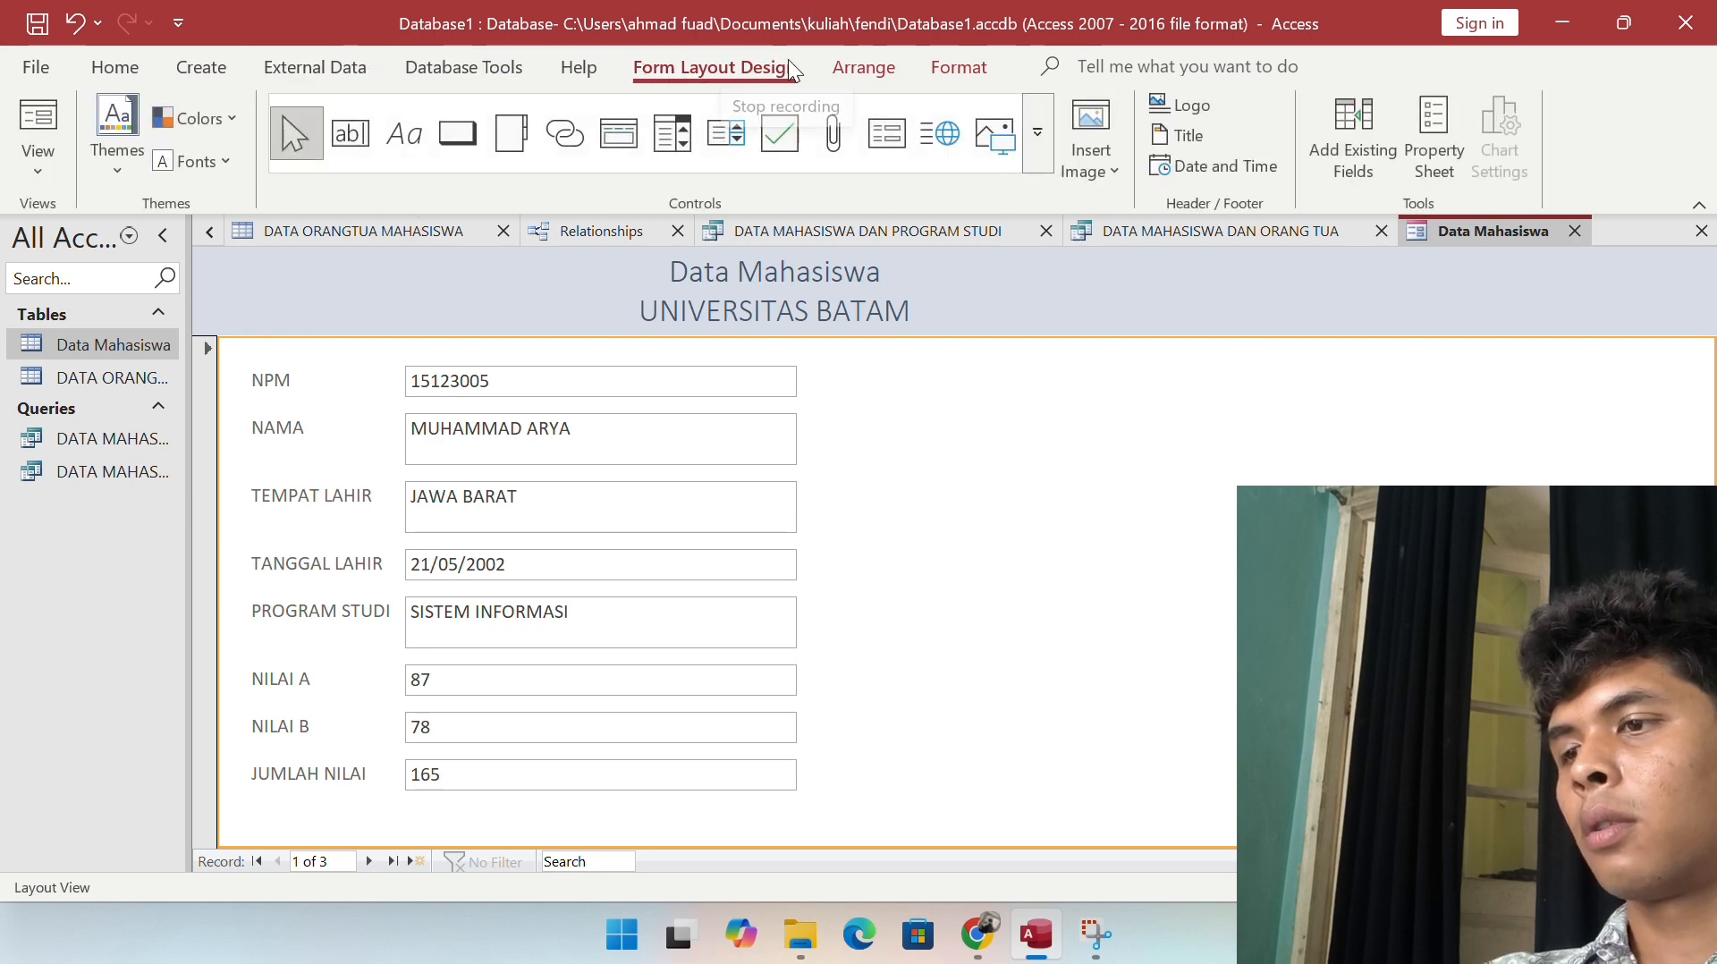
pyautogui.hotkey('alt', 'j')
pyautogui.press('a')
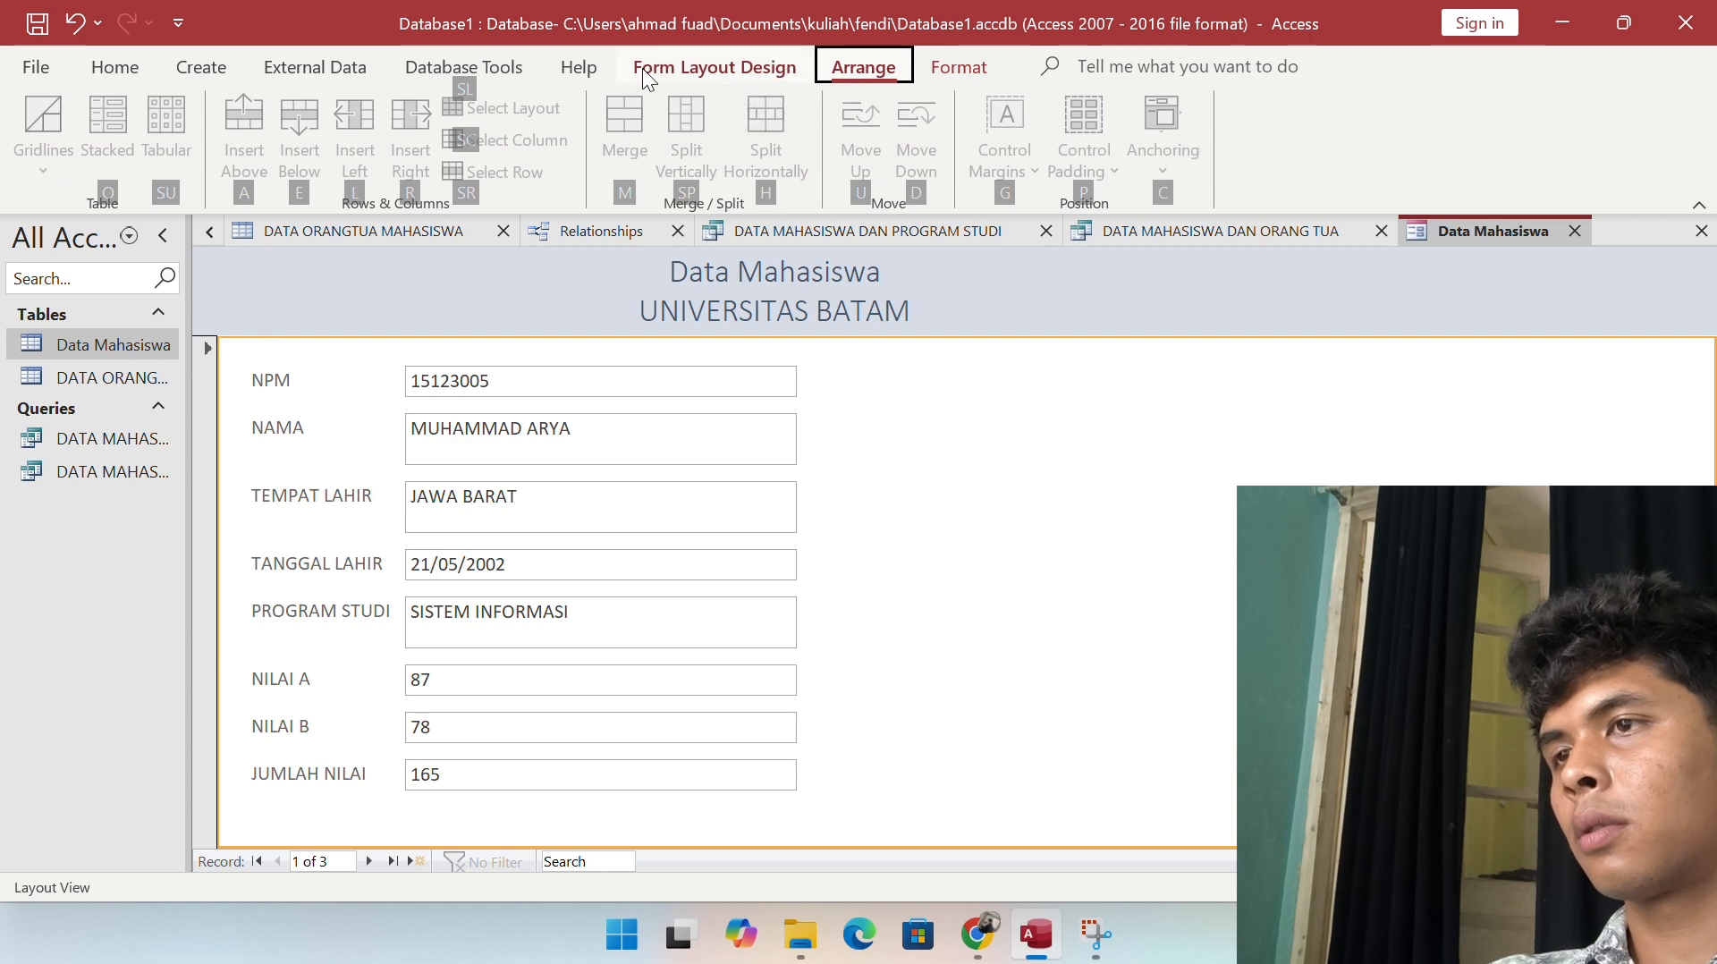
pyautogui.click(780, 70)
pyautogui.click(960, 294)
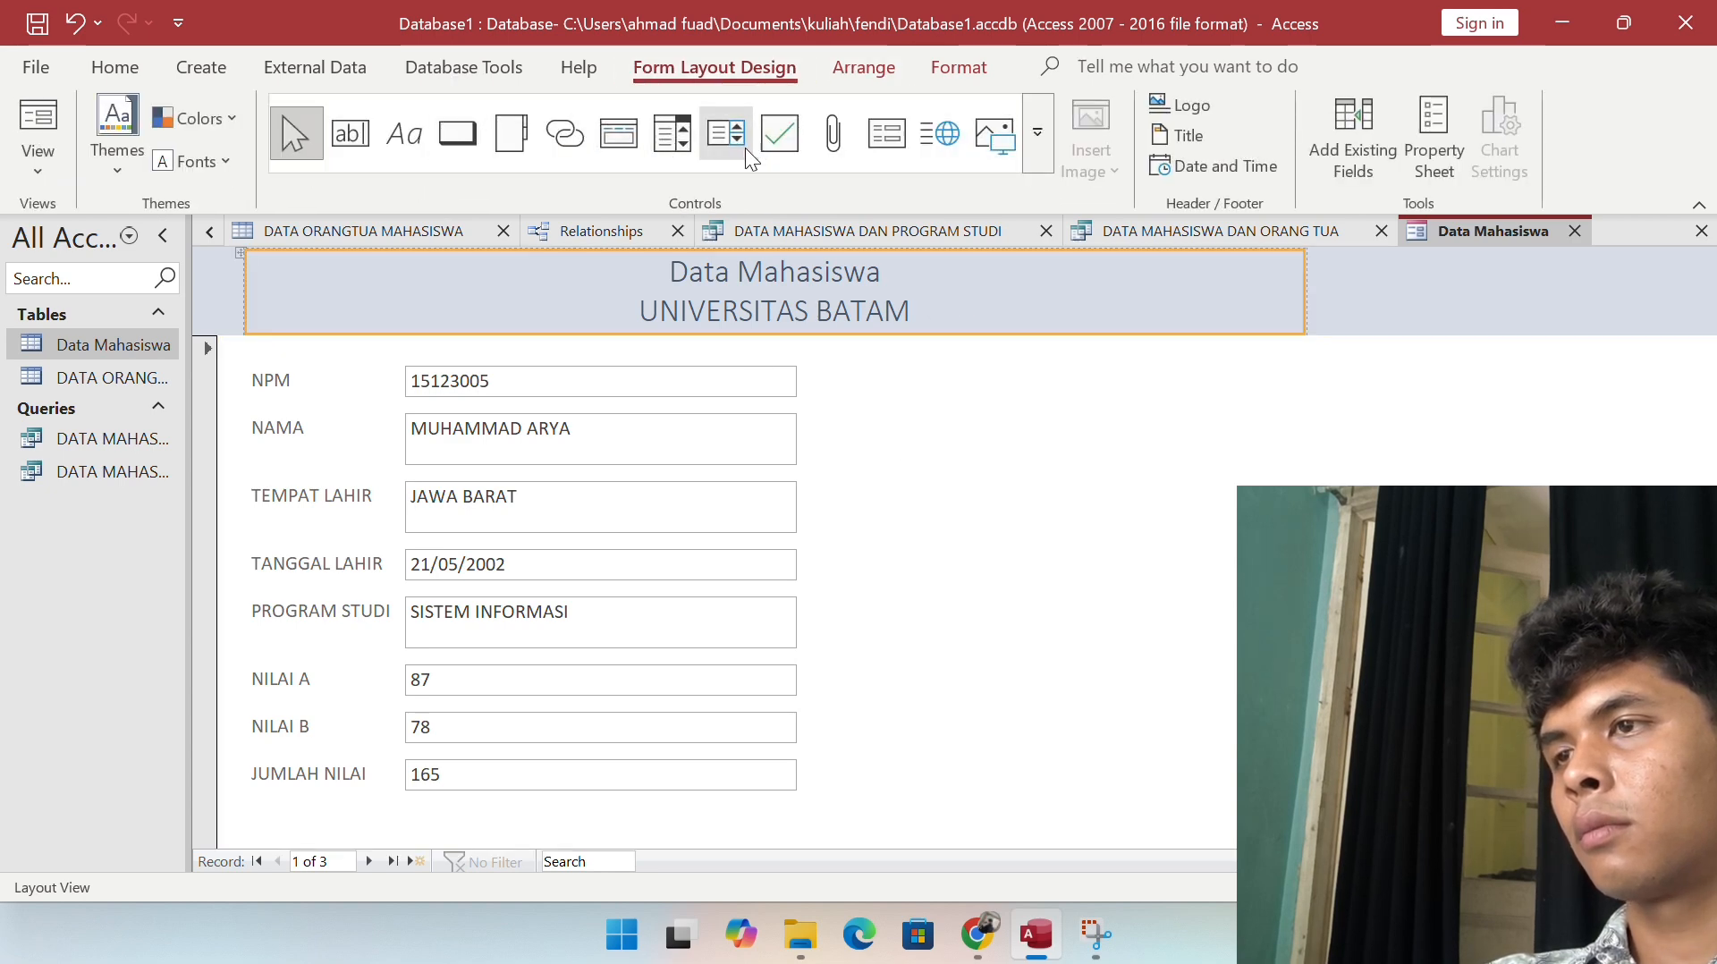
# Step: Create an Add New Record command button captioned TAMBAH beside the TEMPAT LAHIR field
pyautogui.click(442, 138)
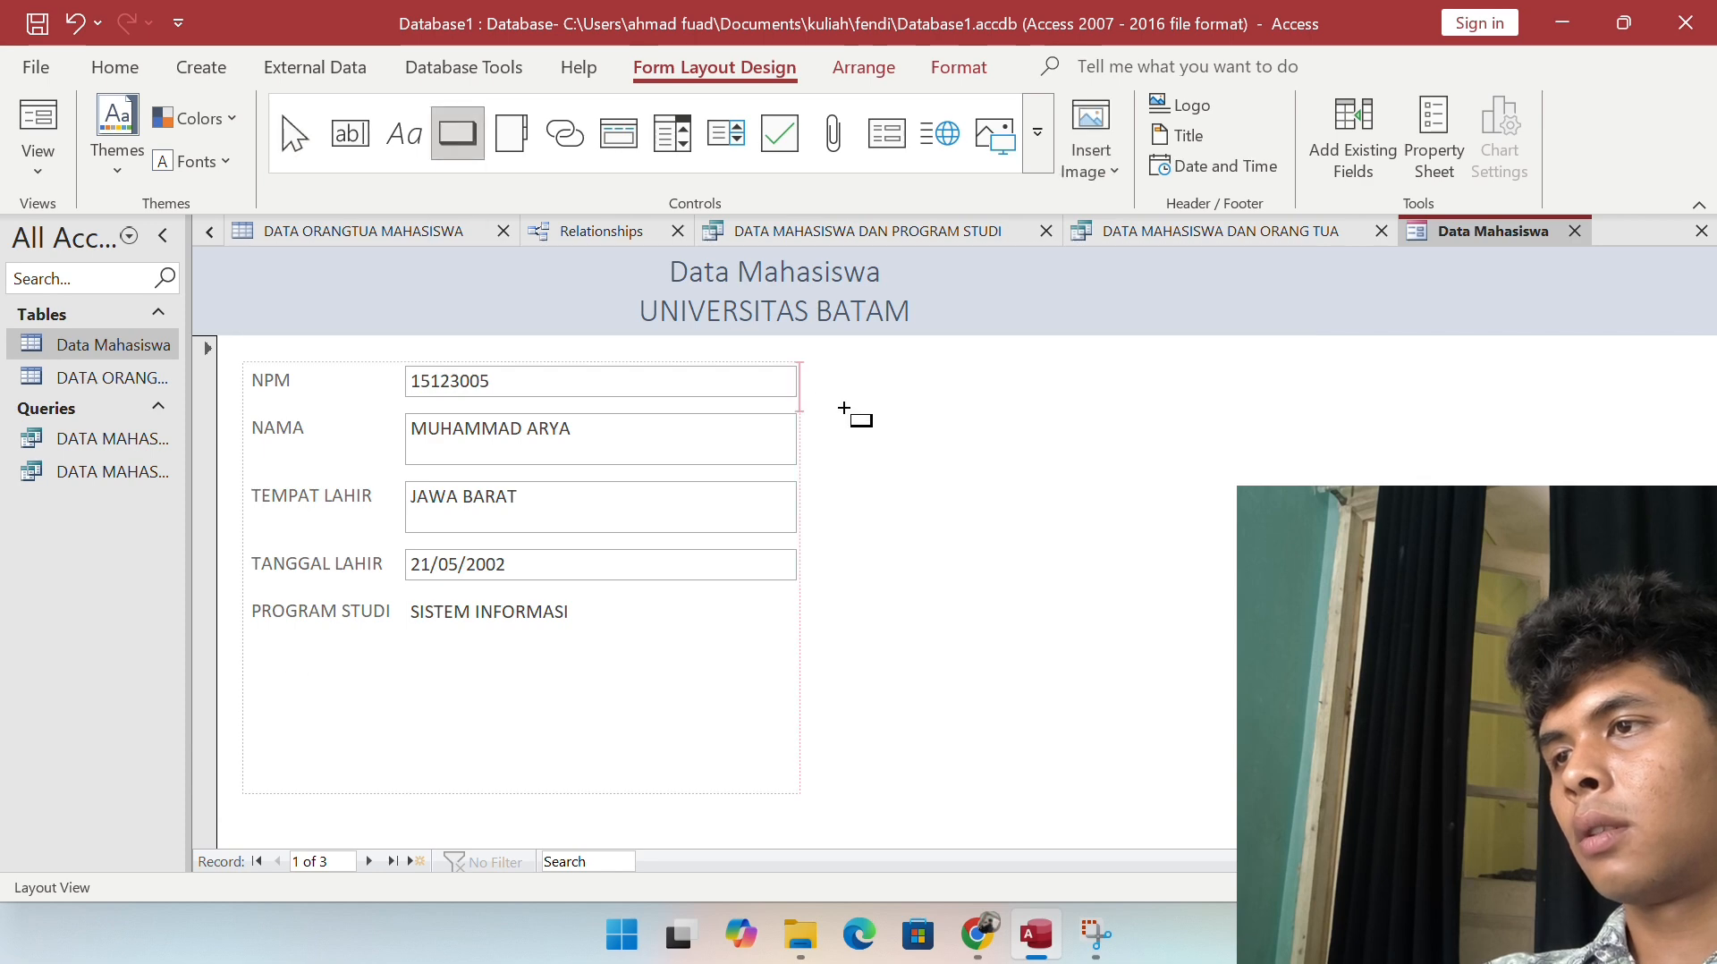
pyautogui.click(1241, 484)
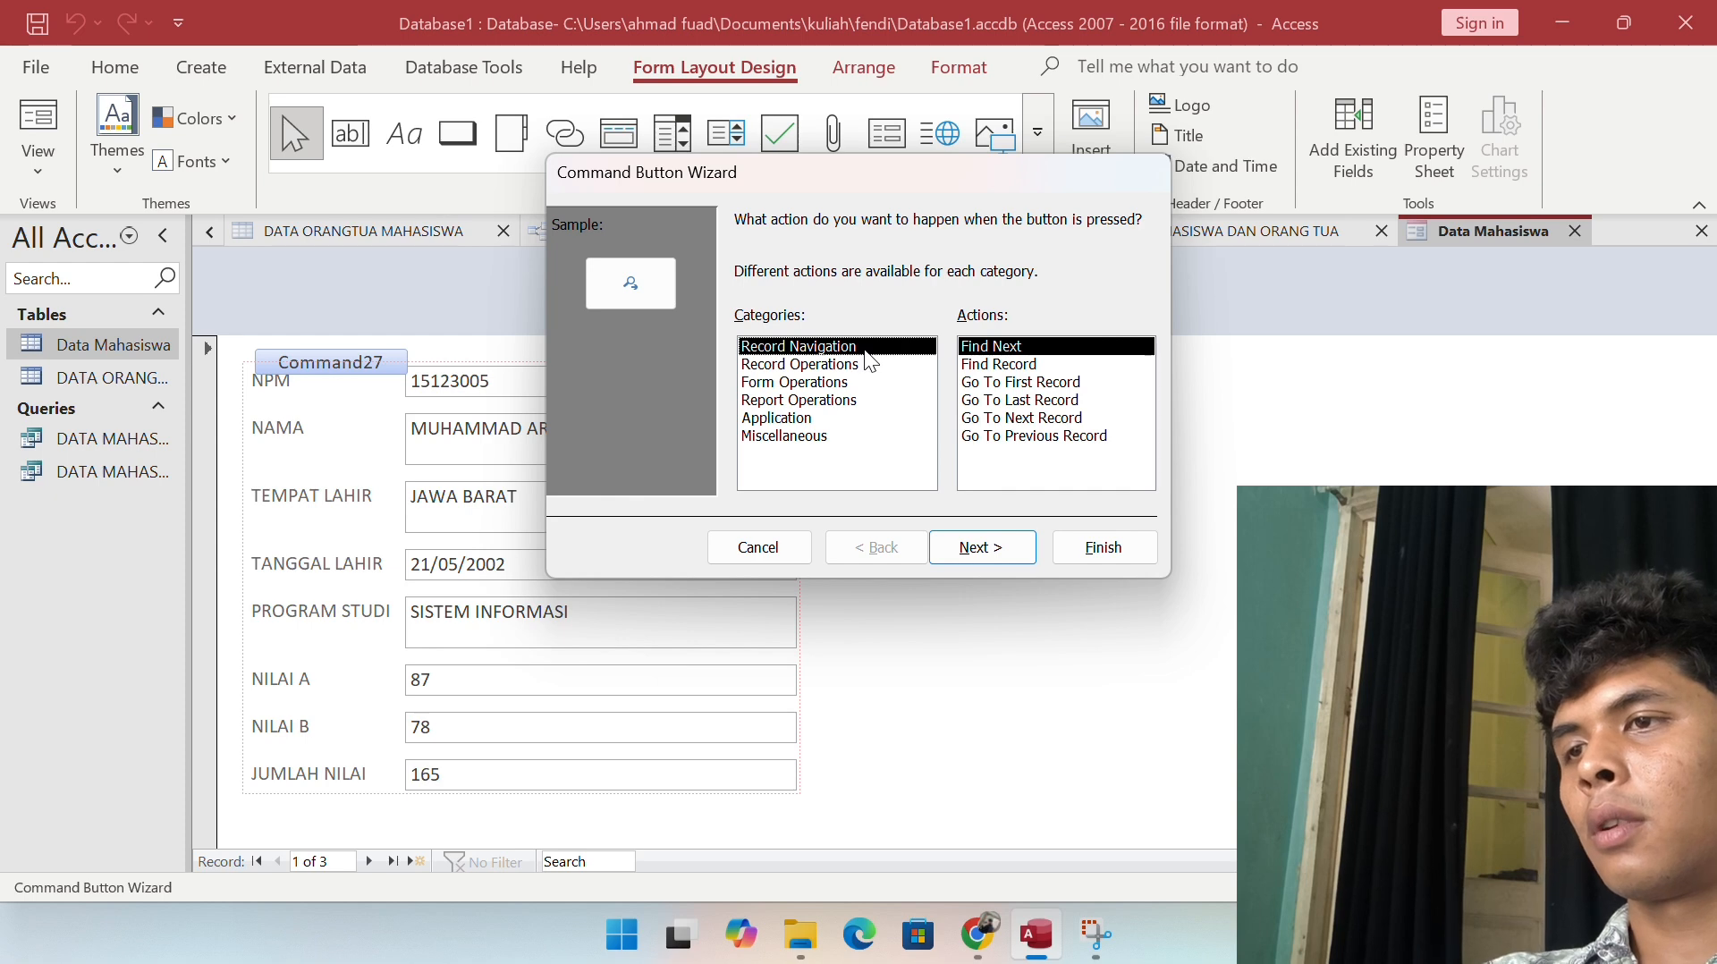
pyautogui.click(864, 365)
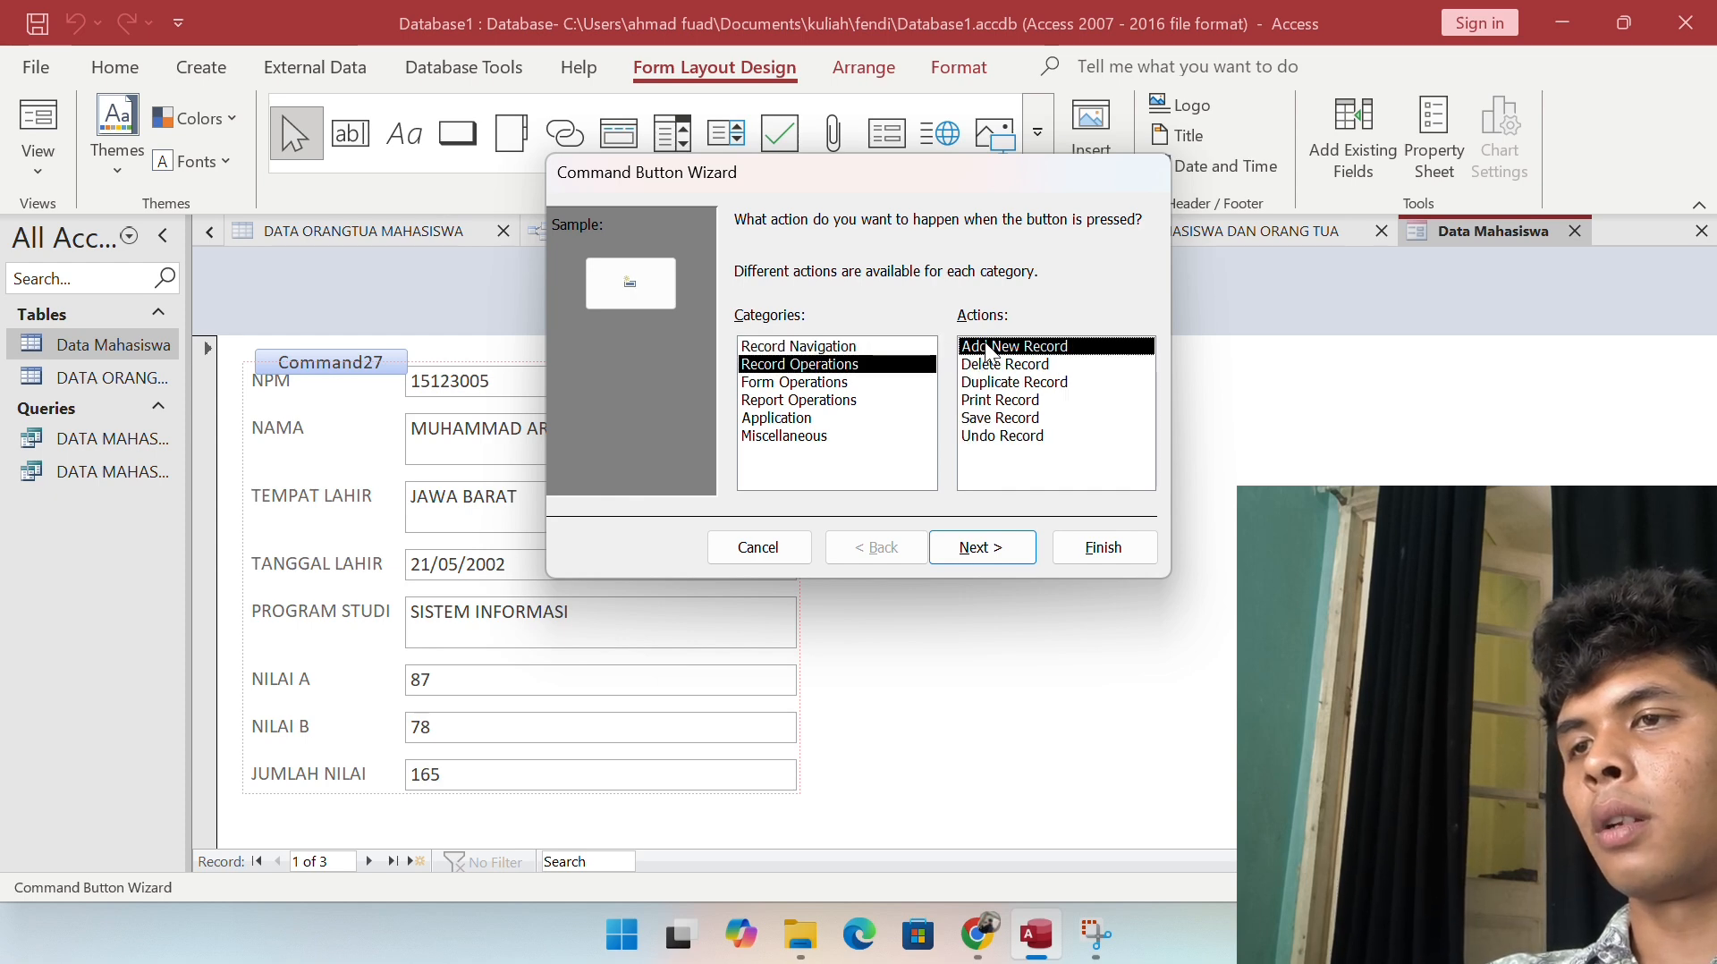
pyautogui.click(981, 546)
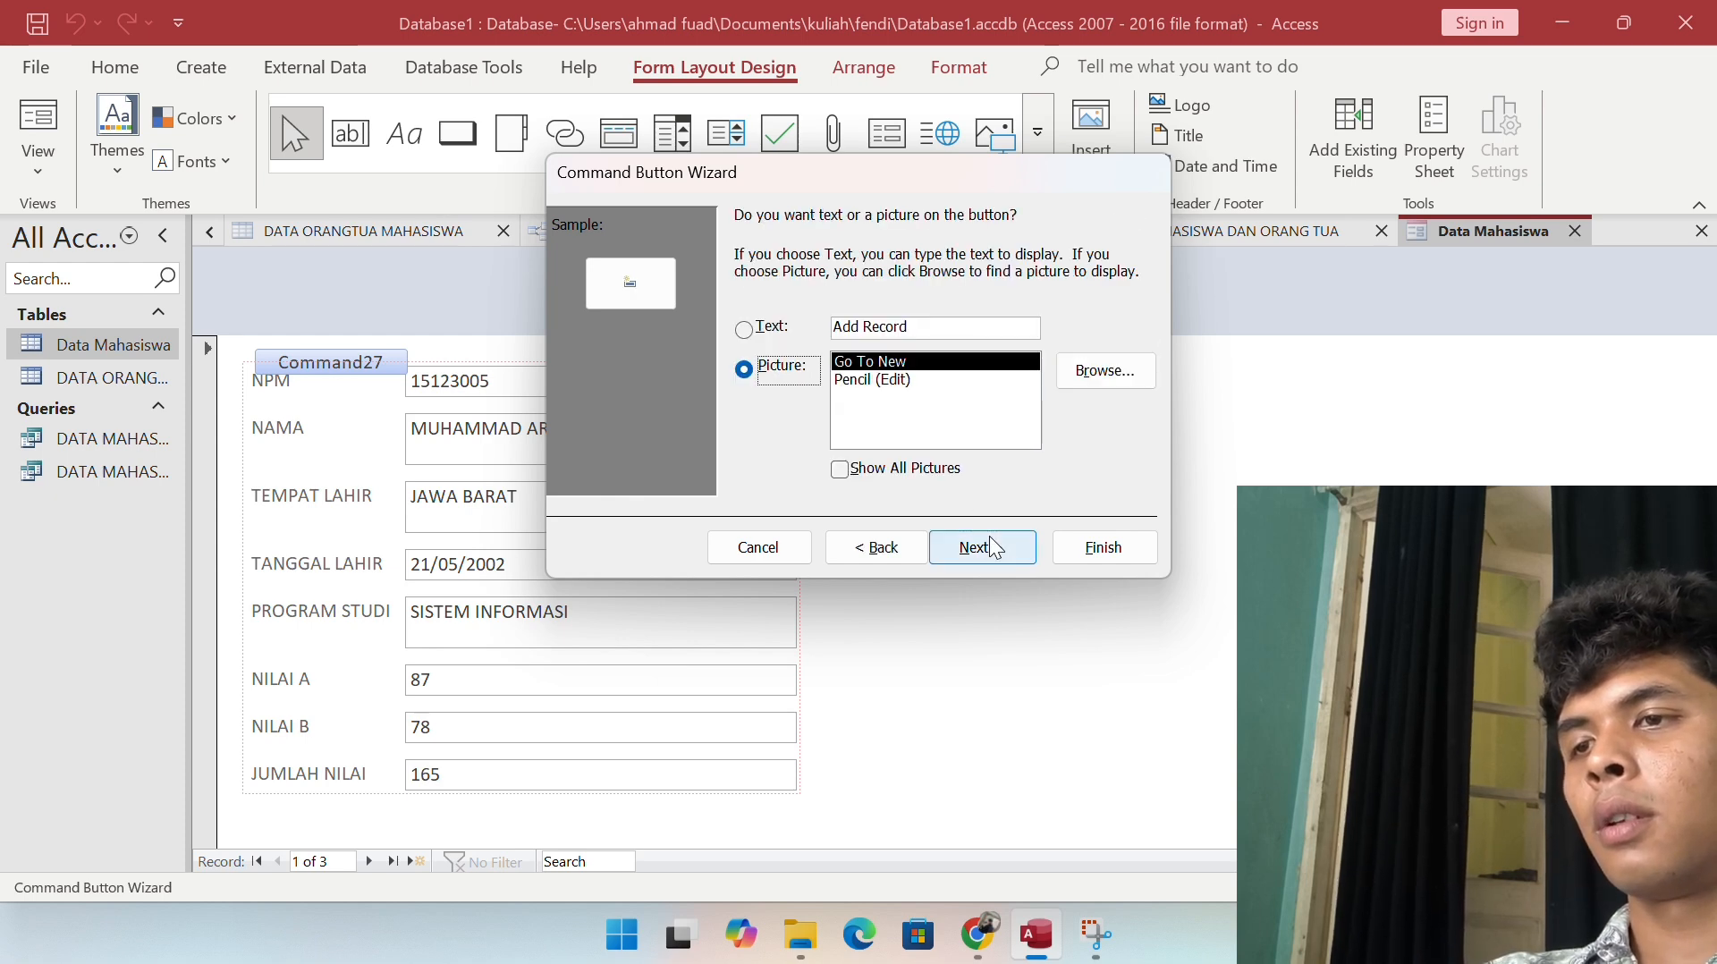
pyautogui.click(764, 331)
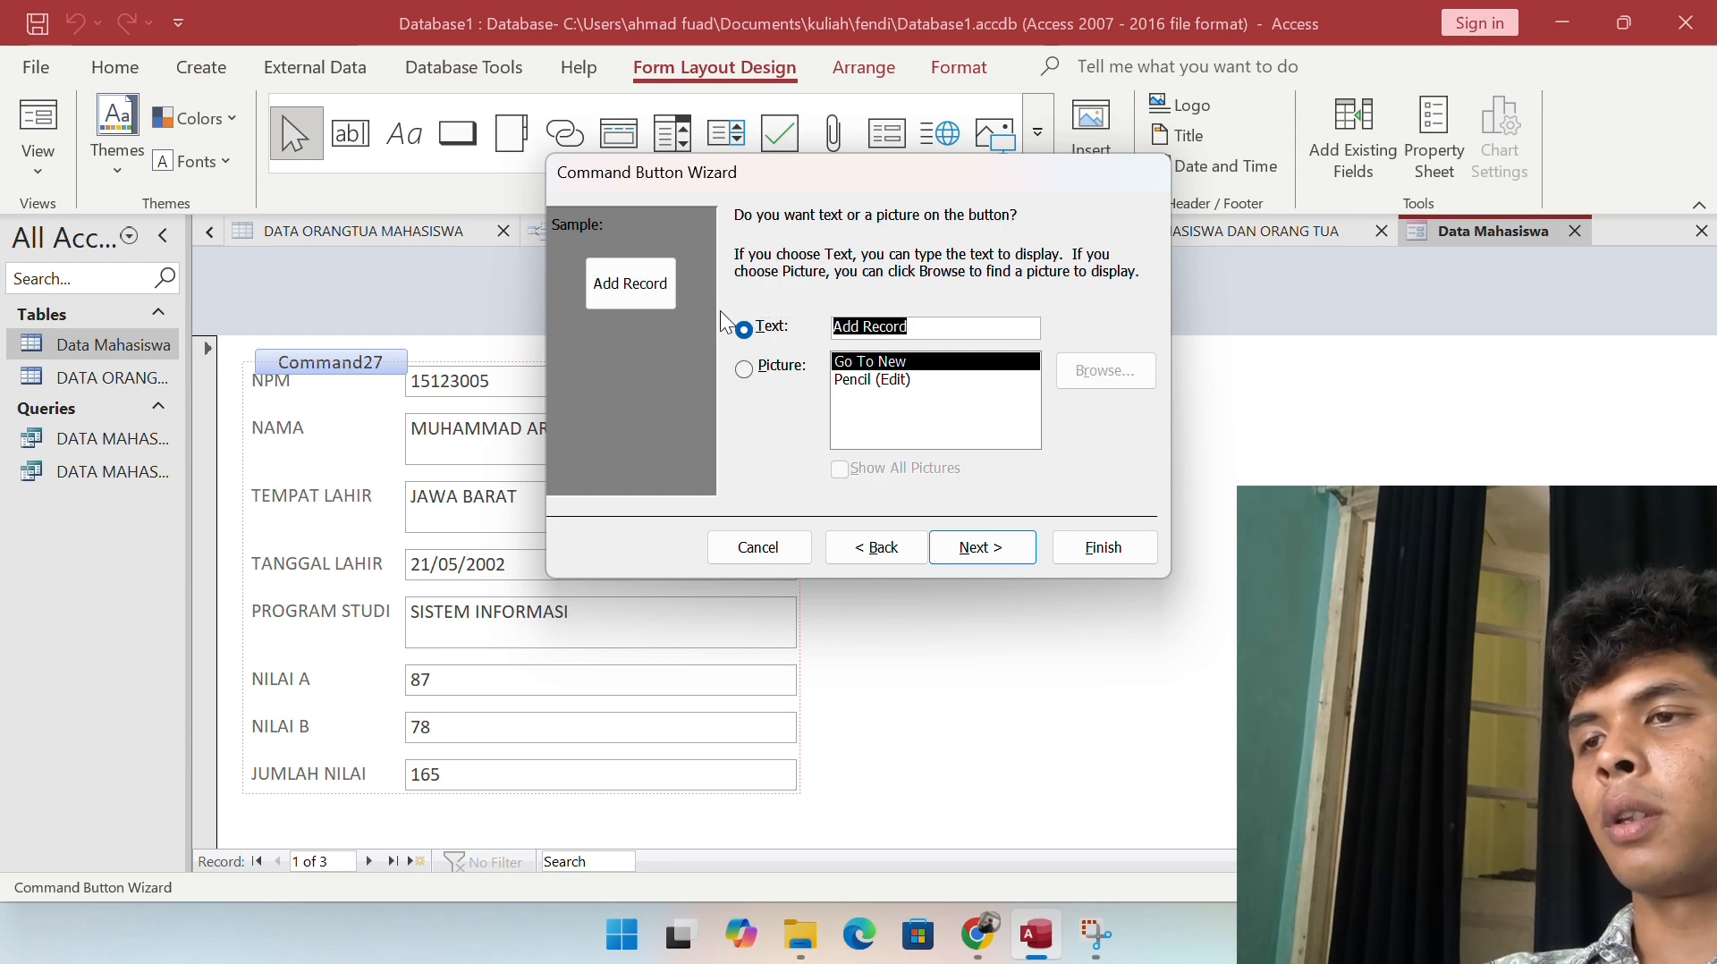
pyautogui.write('TAM')
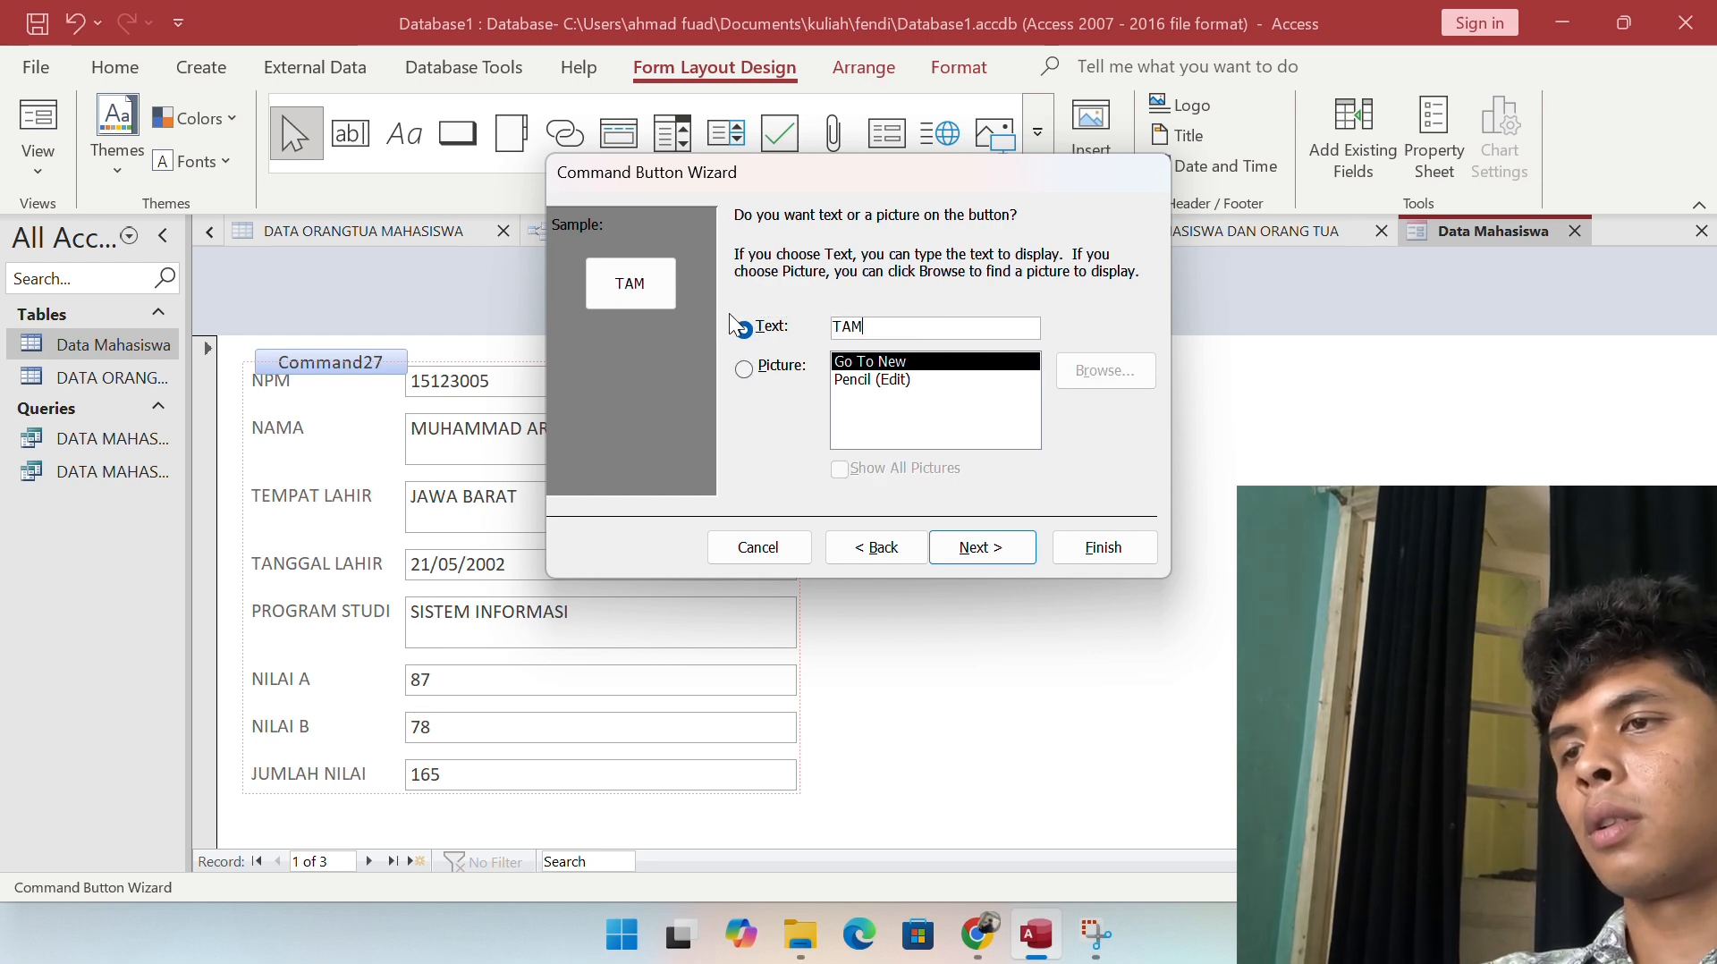
pyautogui.write('BAH')
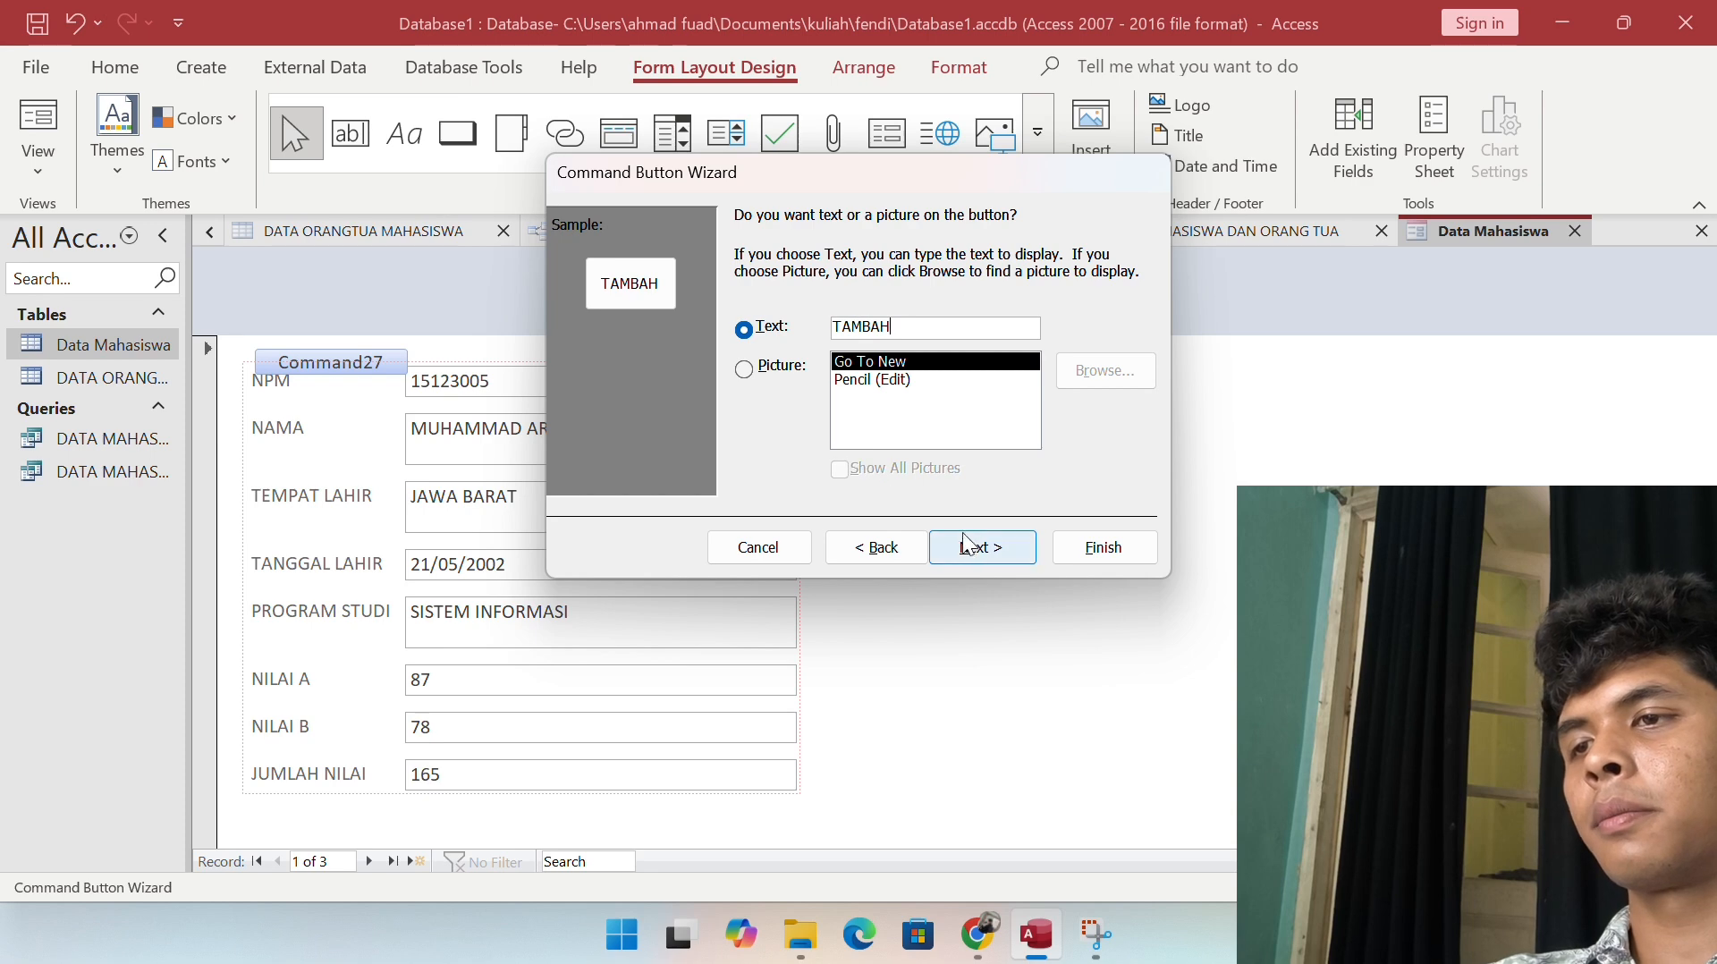
pyautogui.click(981, 548)
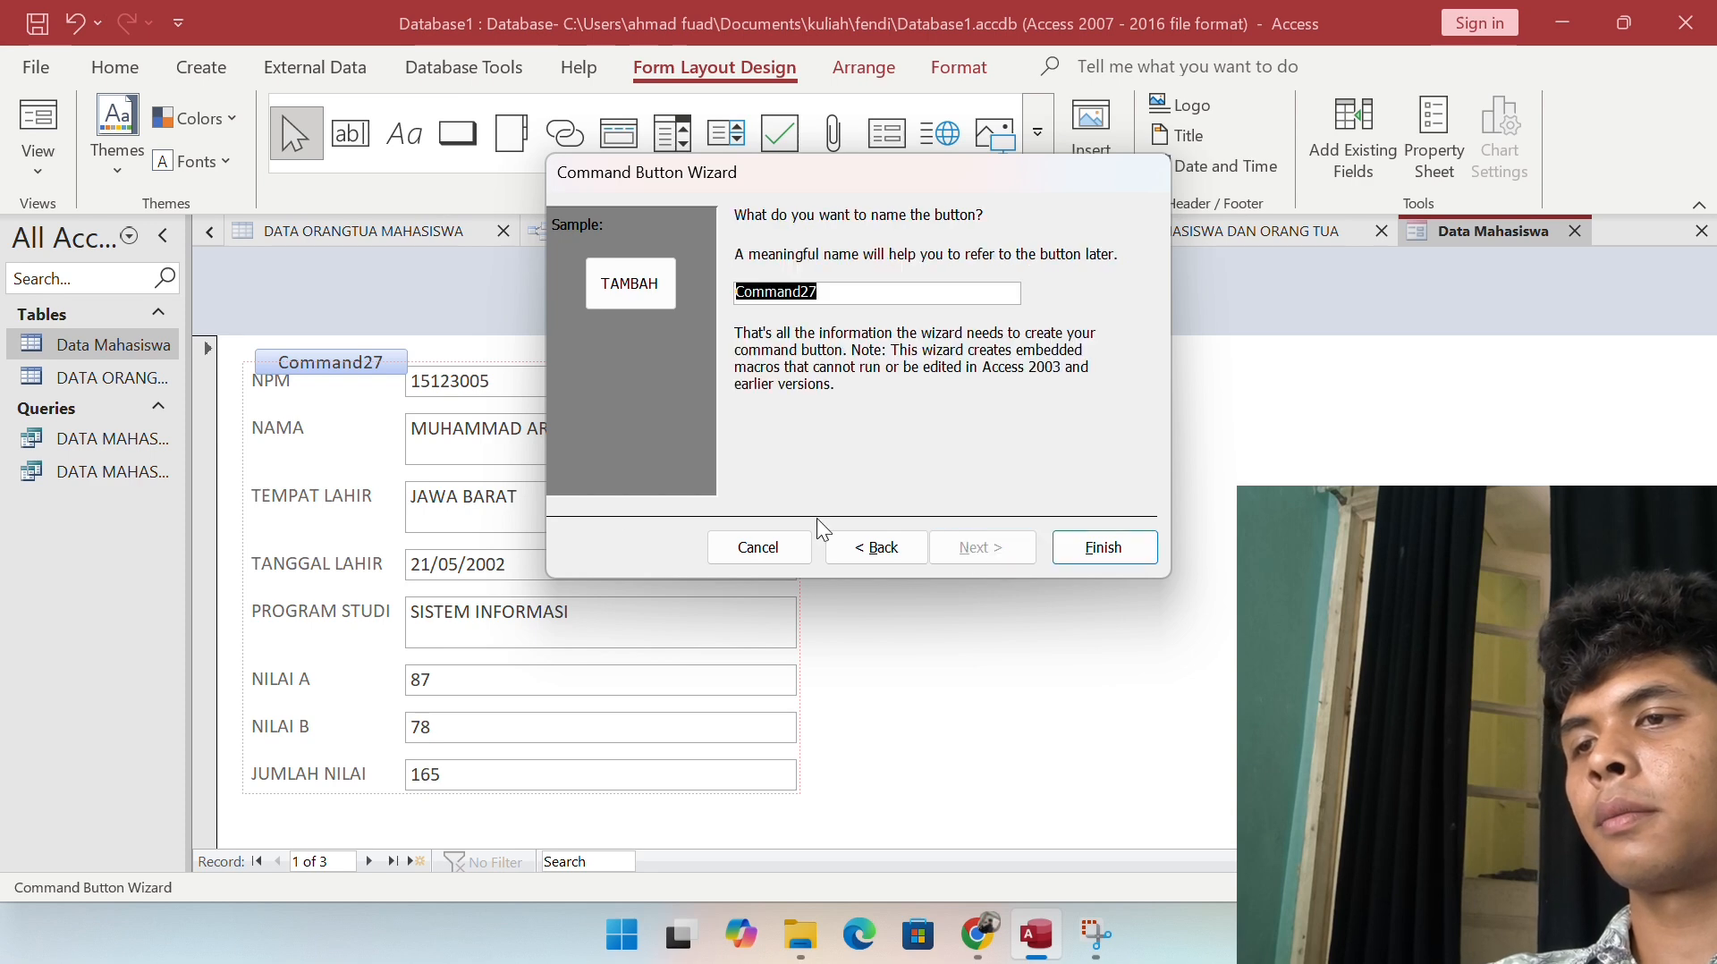
pyautogui.click(1100, 548)
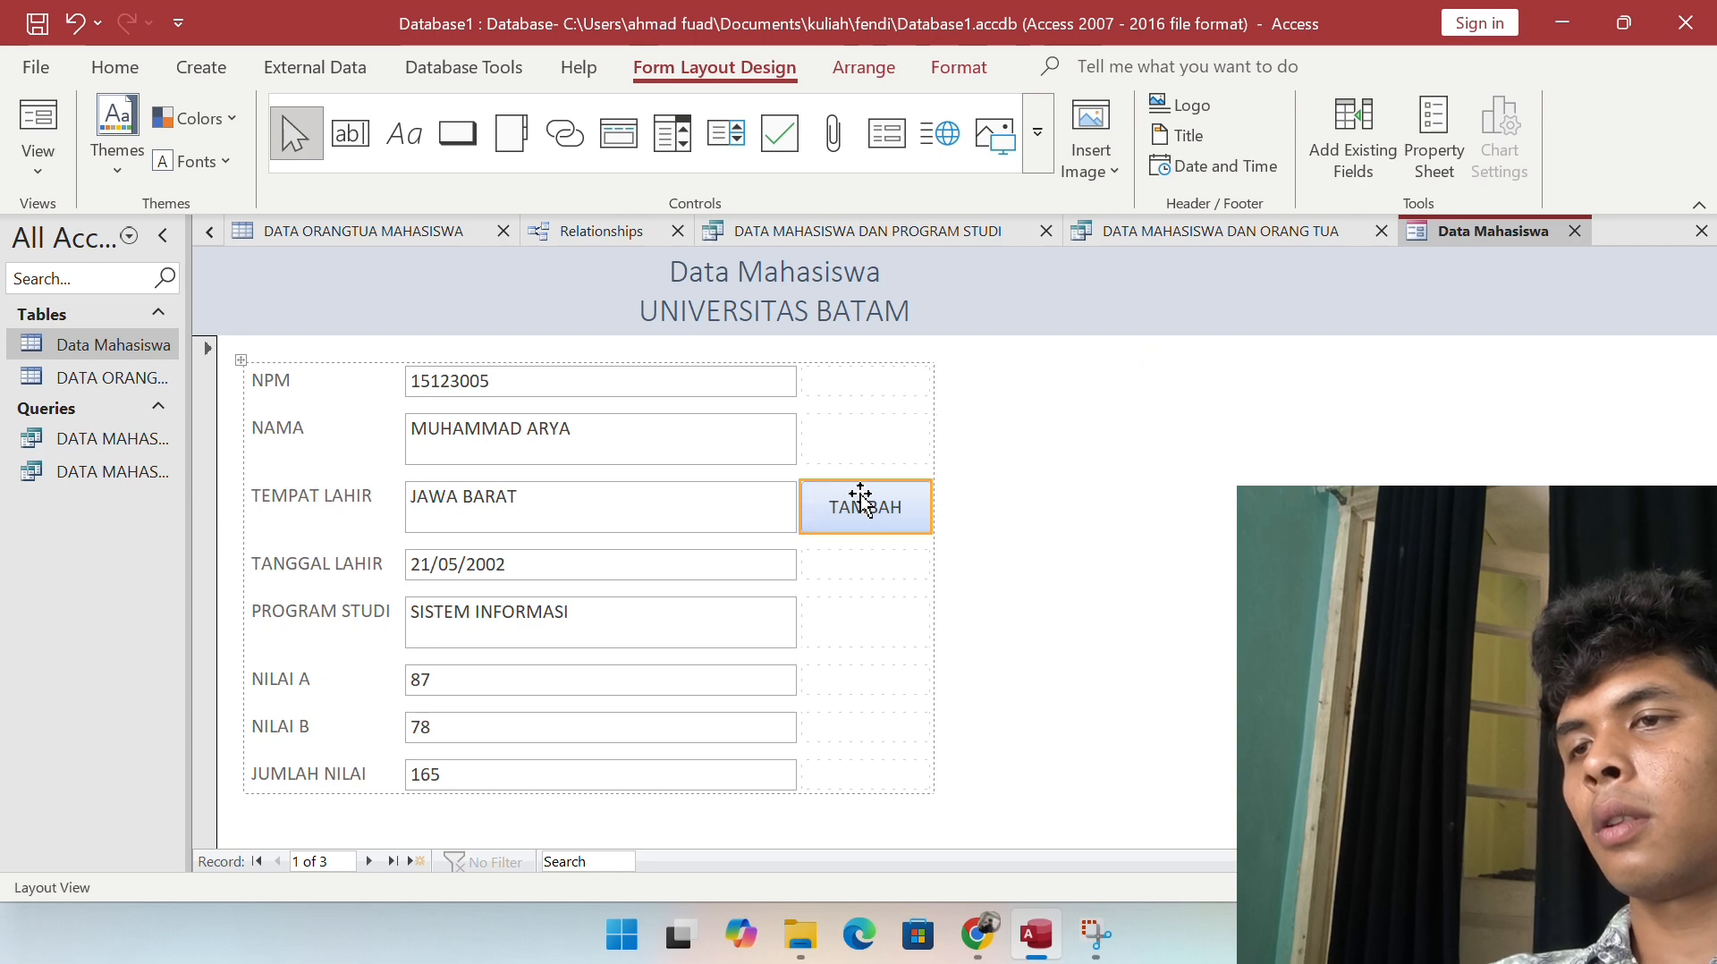
# Step: Move the TAMBAH button up beside NAMA and narrow its layout column
pyautogui.moveTo(832, 485); pyautogui.dragTo(832, 440)
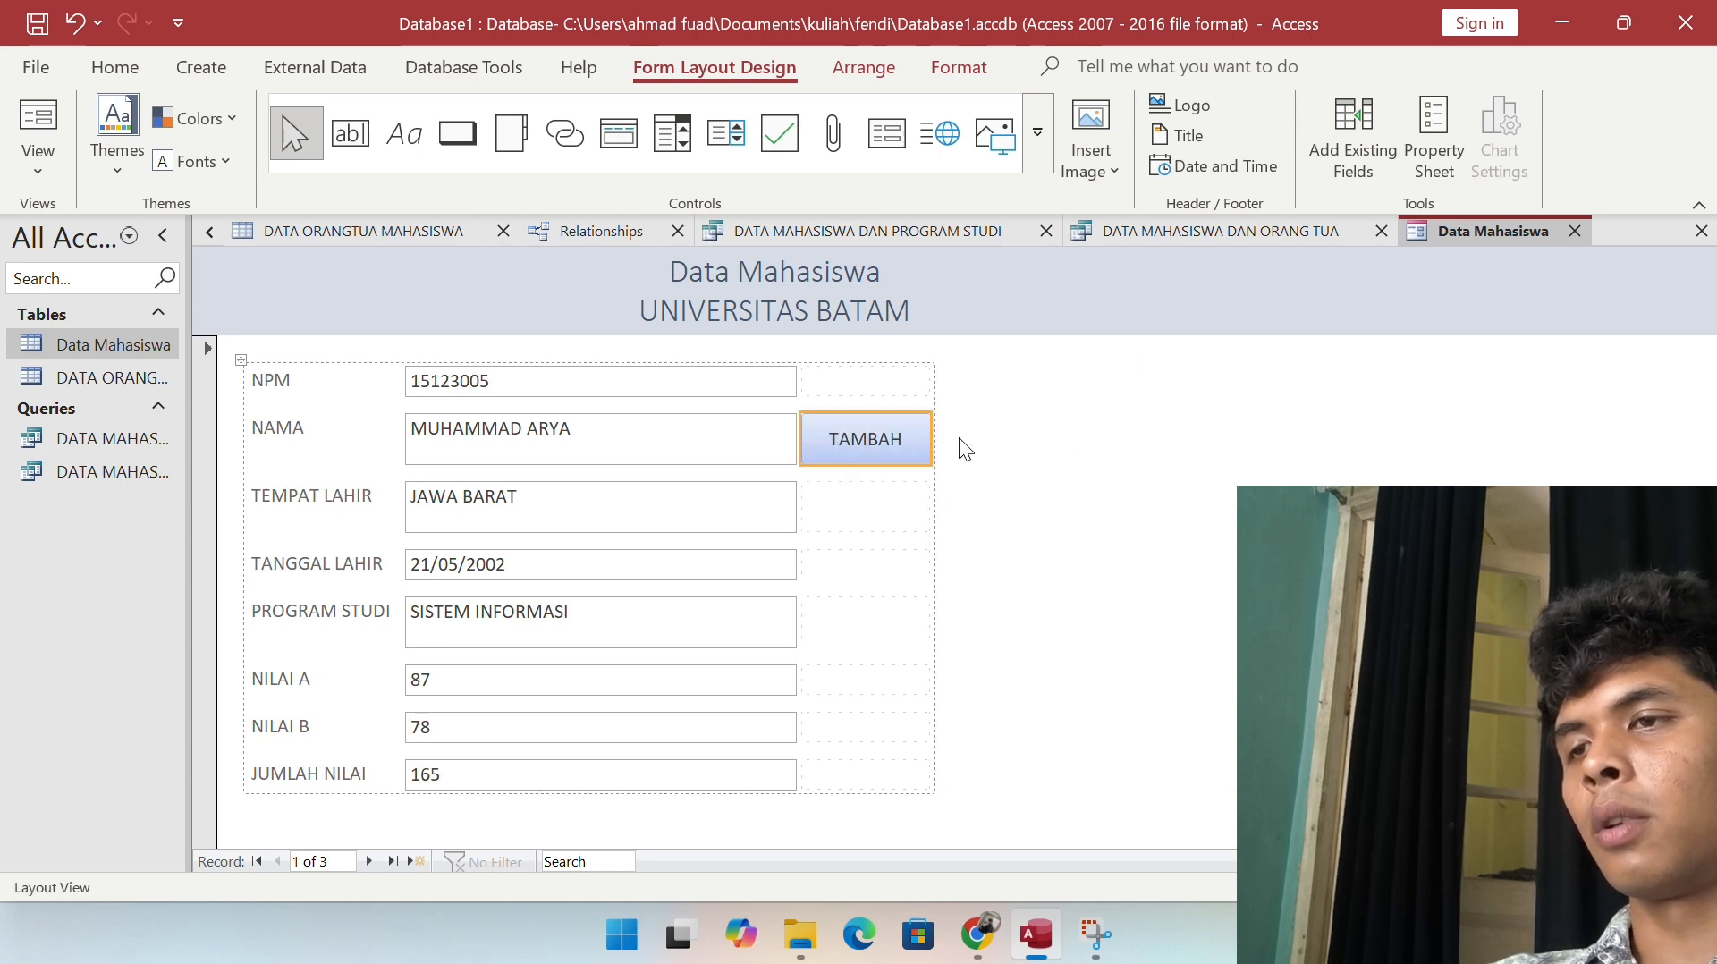
pyautogui.click(910, 381)
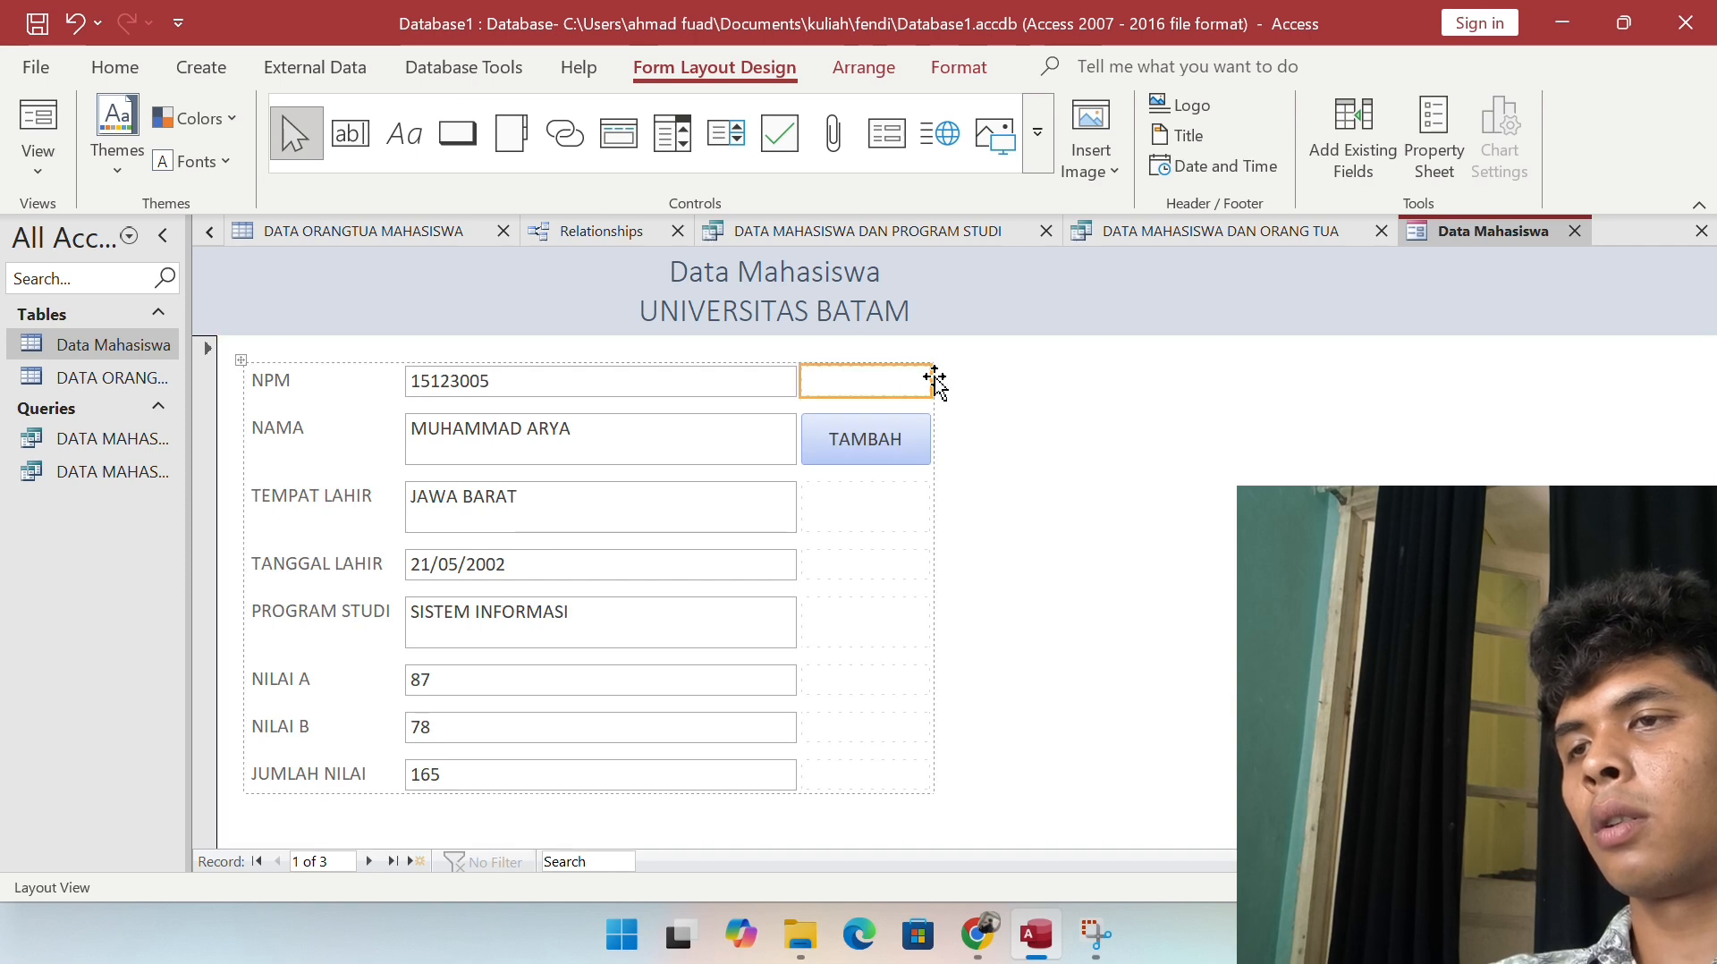
pyautogui.moveTo(933, 382); pyautogui.dragTo(1498, 391)
pyautogui.click(1230, 449)
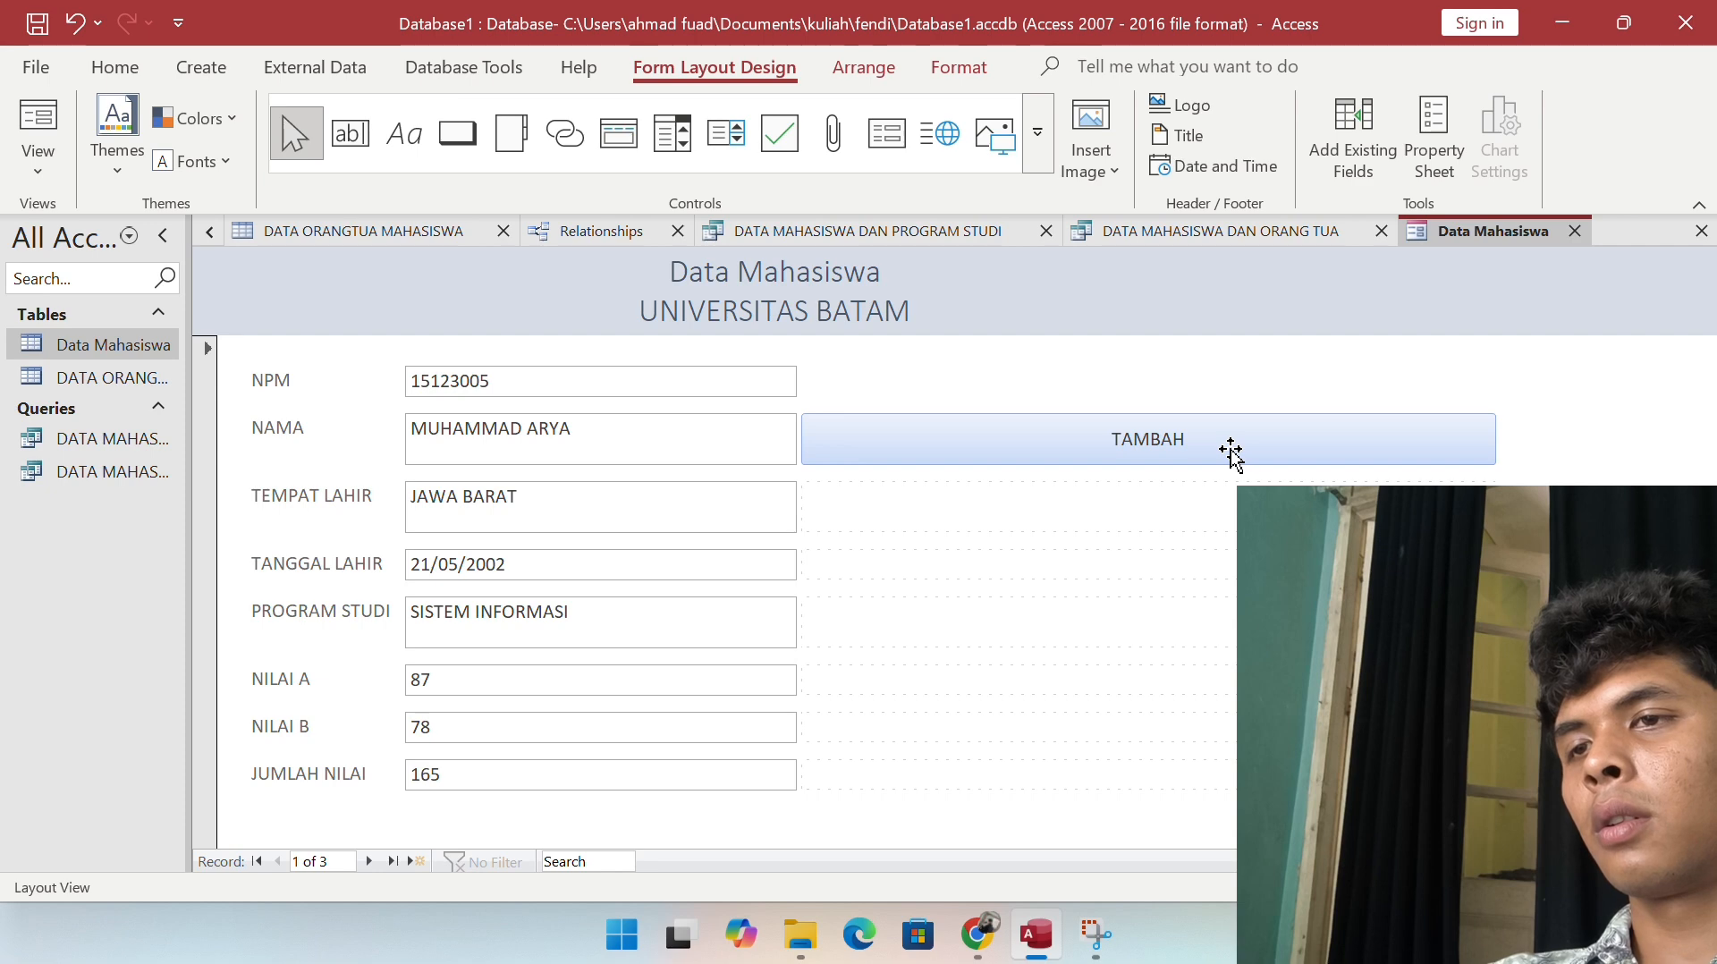
pyautogui.click(1494, 440)
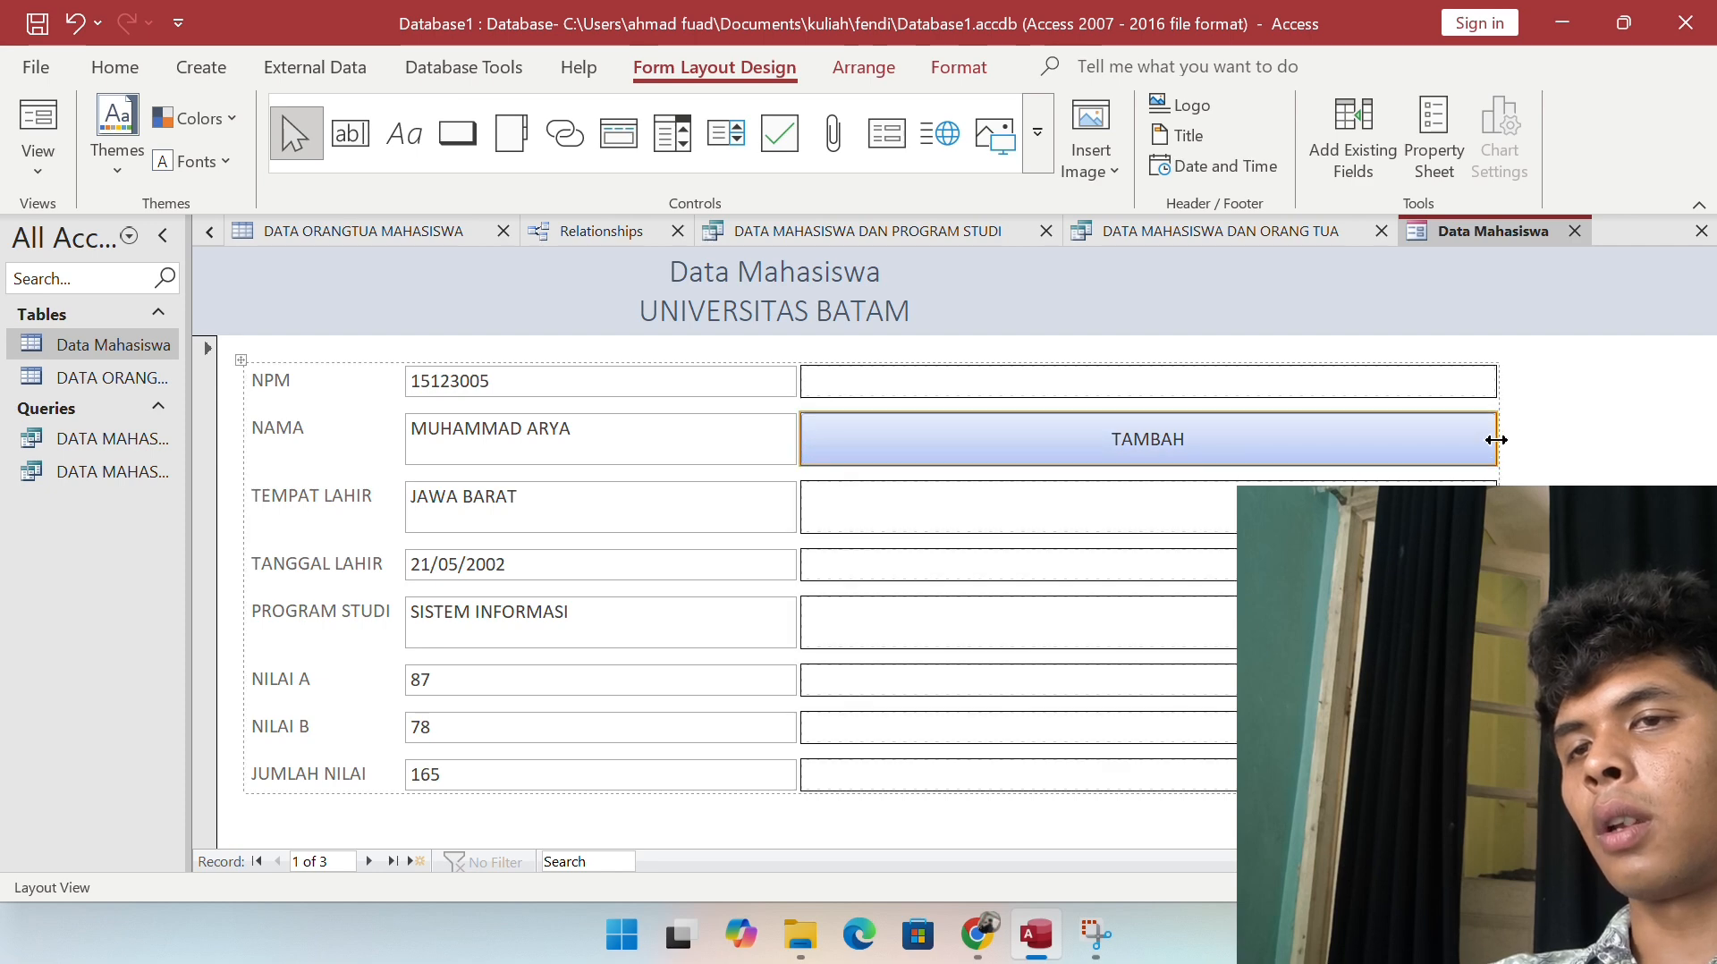
pyautogui.moveTo(1496, 440); pyautogui.dragTo(1162, 469)
pyautogui.press('super+shift+s')
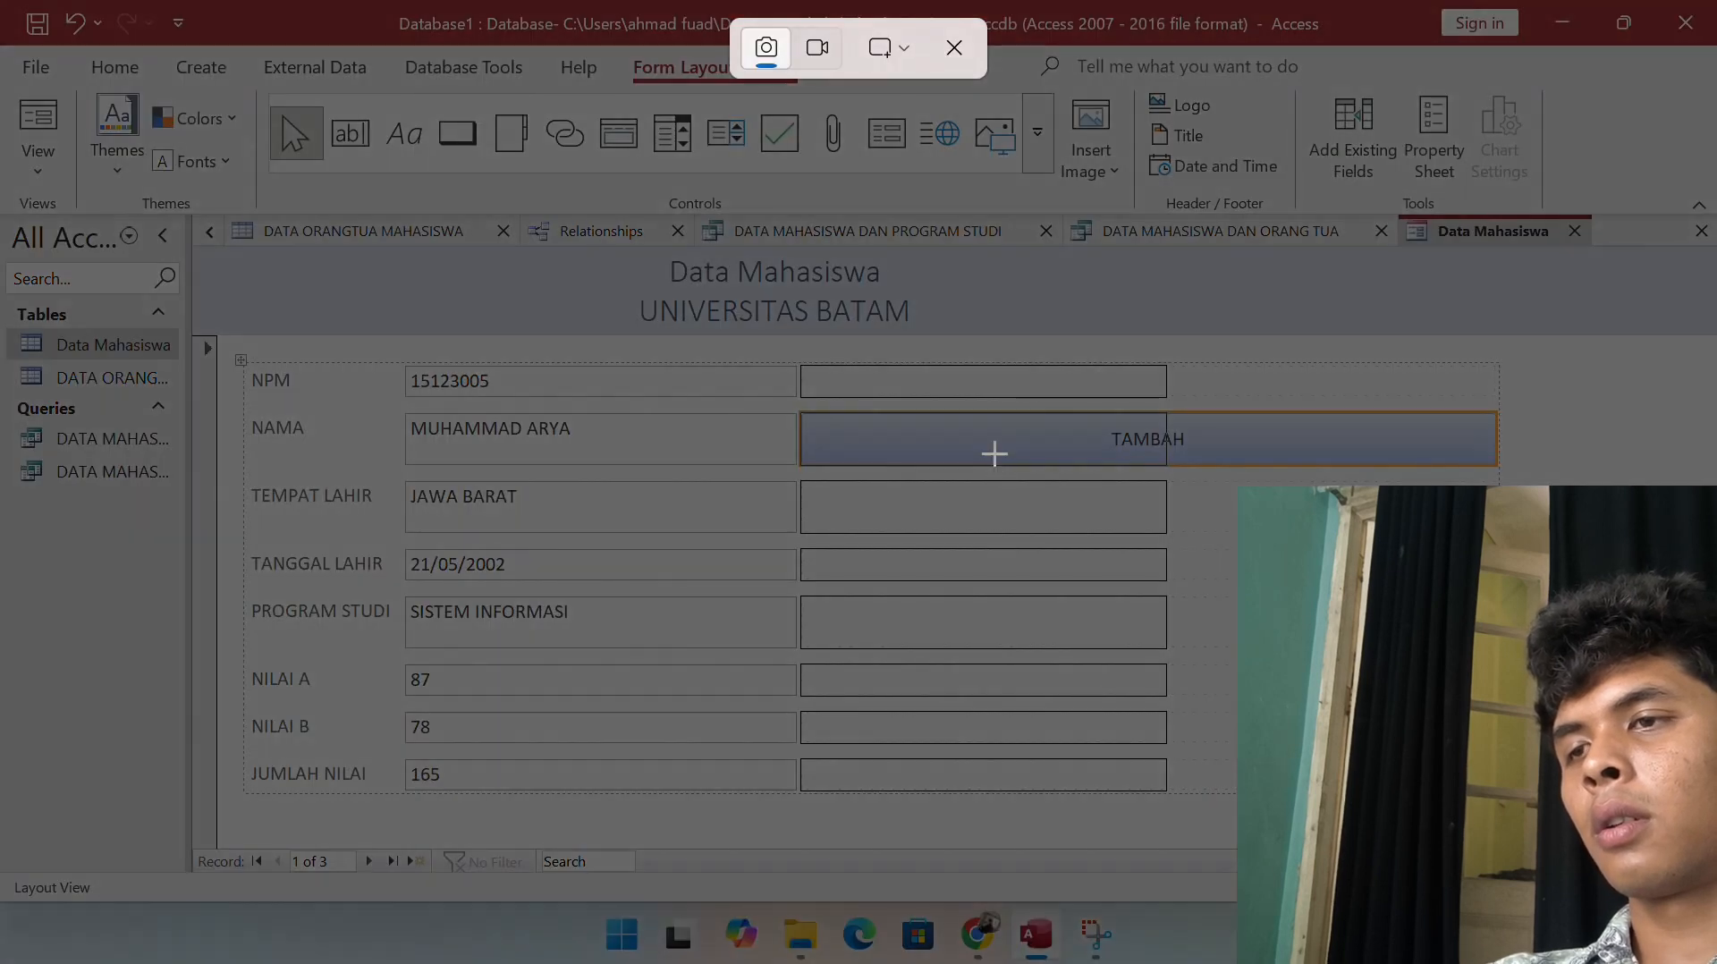
pyautogui.press('Escape')
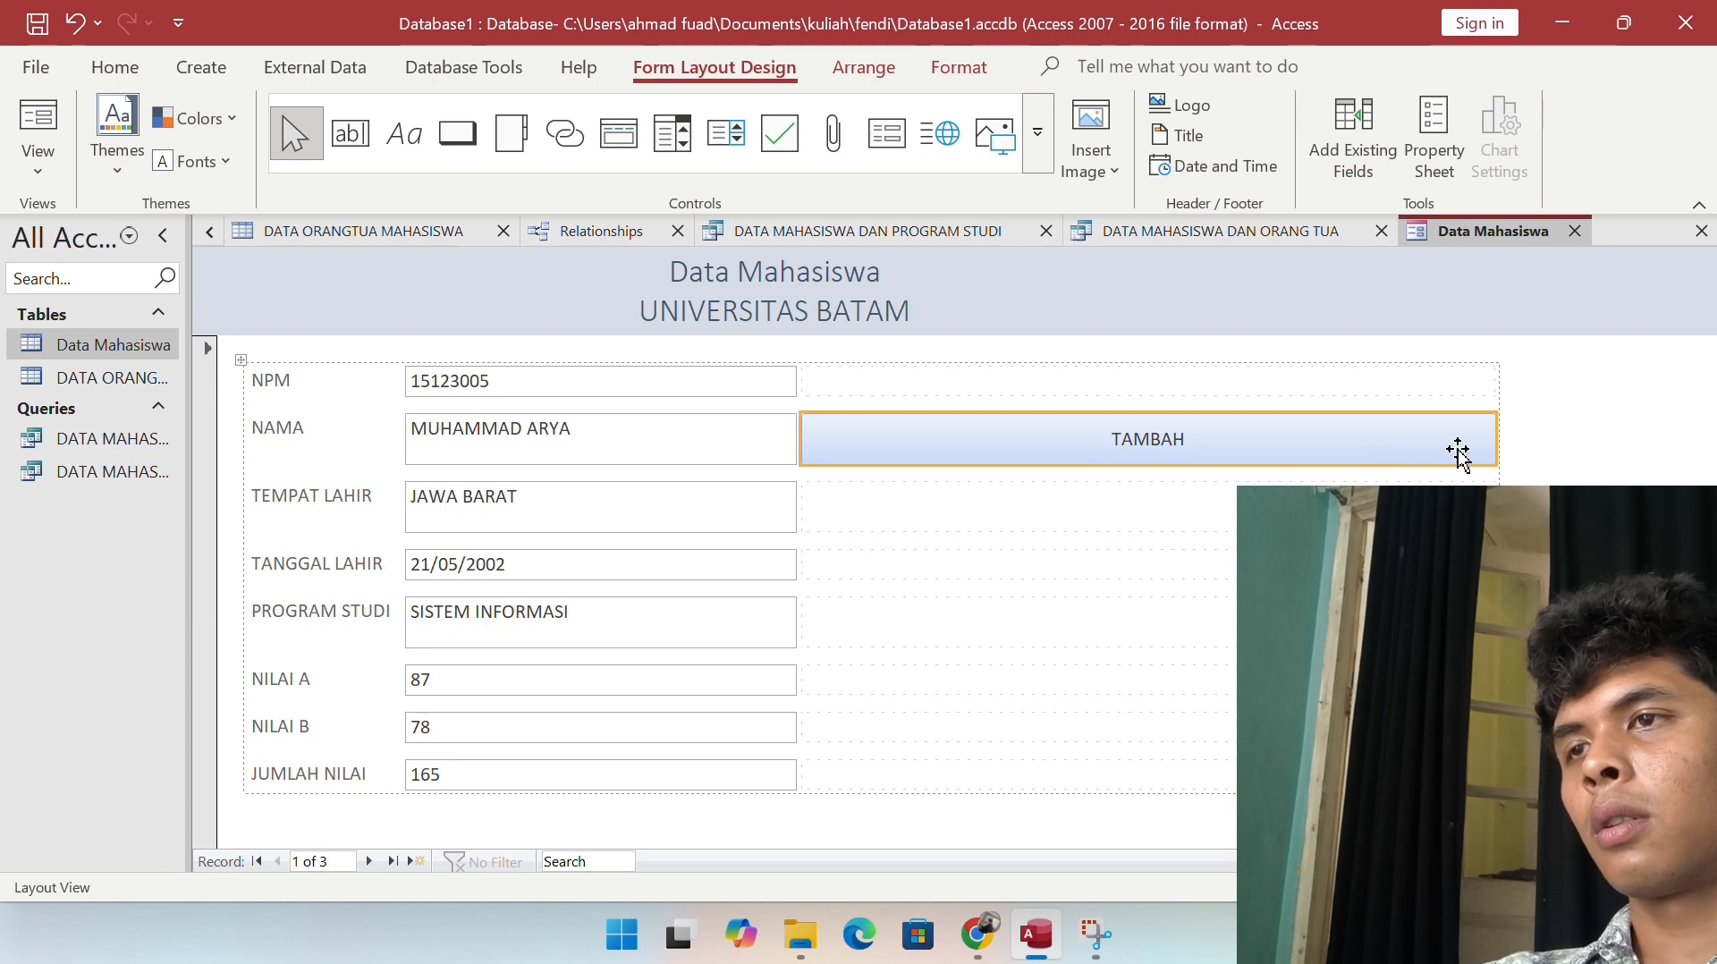
pyautogui.moveTo(1497, 451); pyautogui.dragTo(1010, 474)
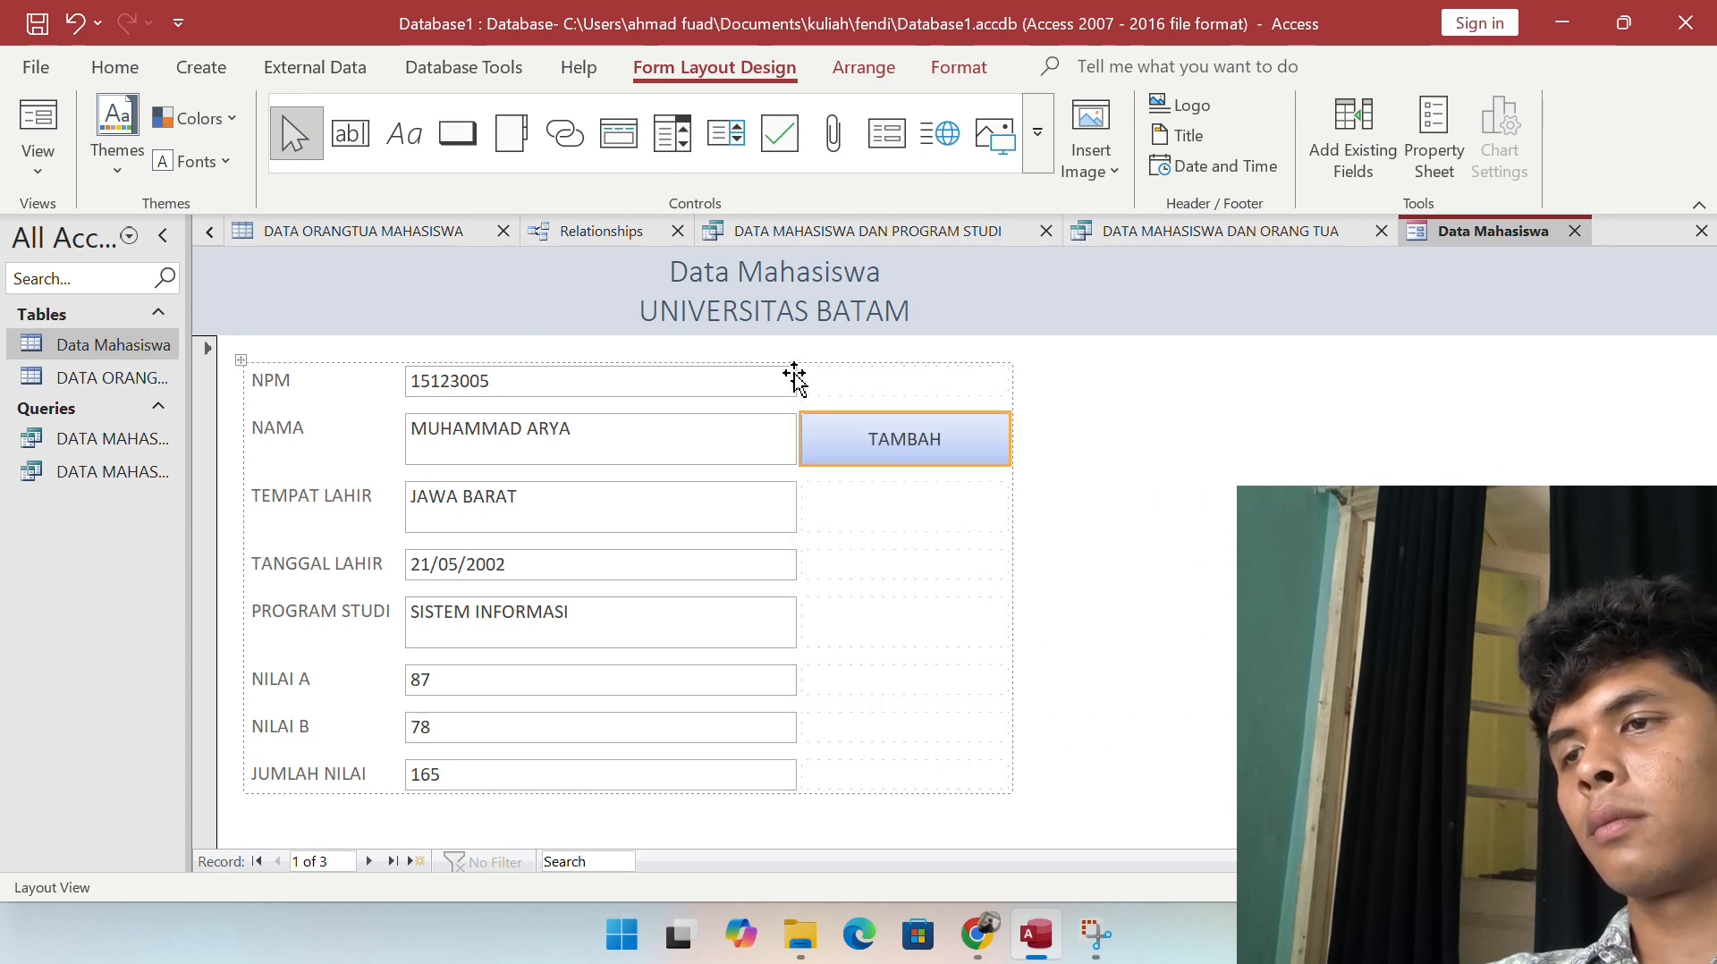
# Step: Widen the NPM field box and its column of data fields
pyautogui.click(797, 379)
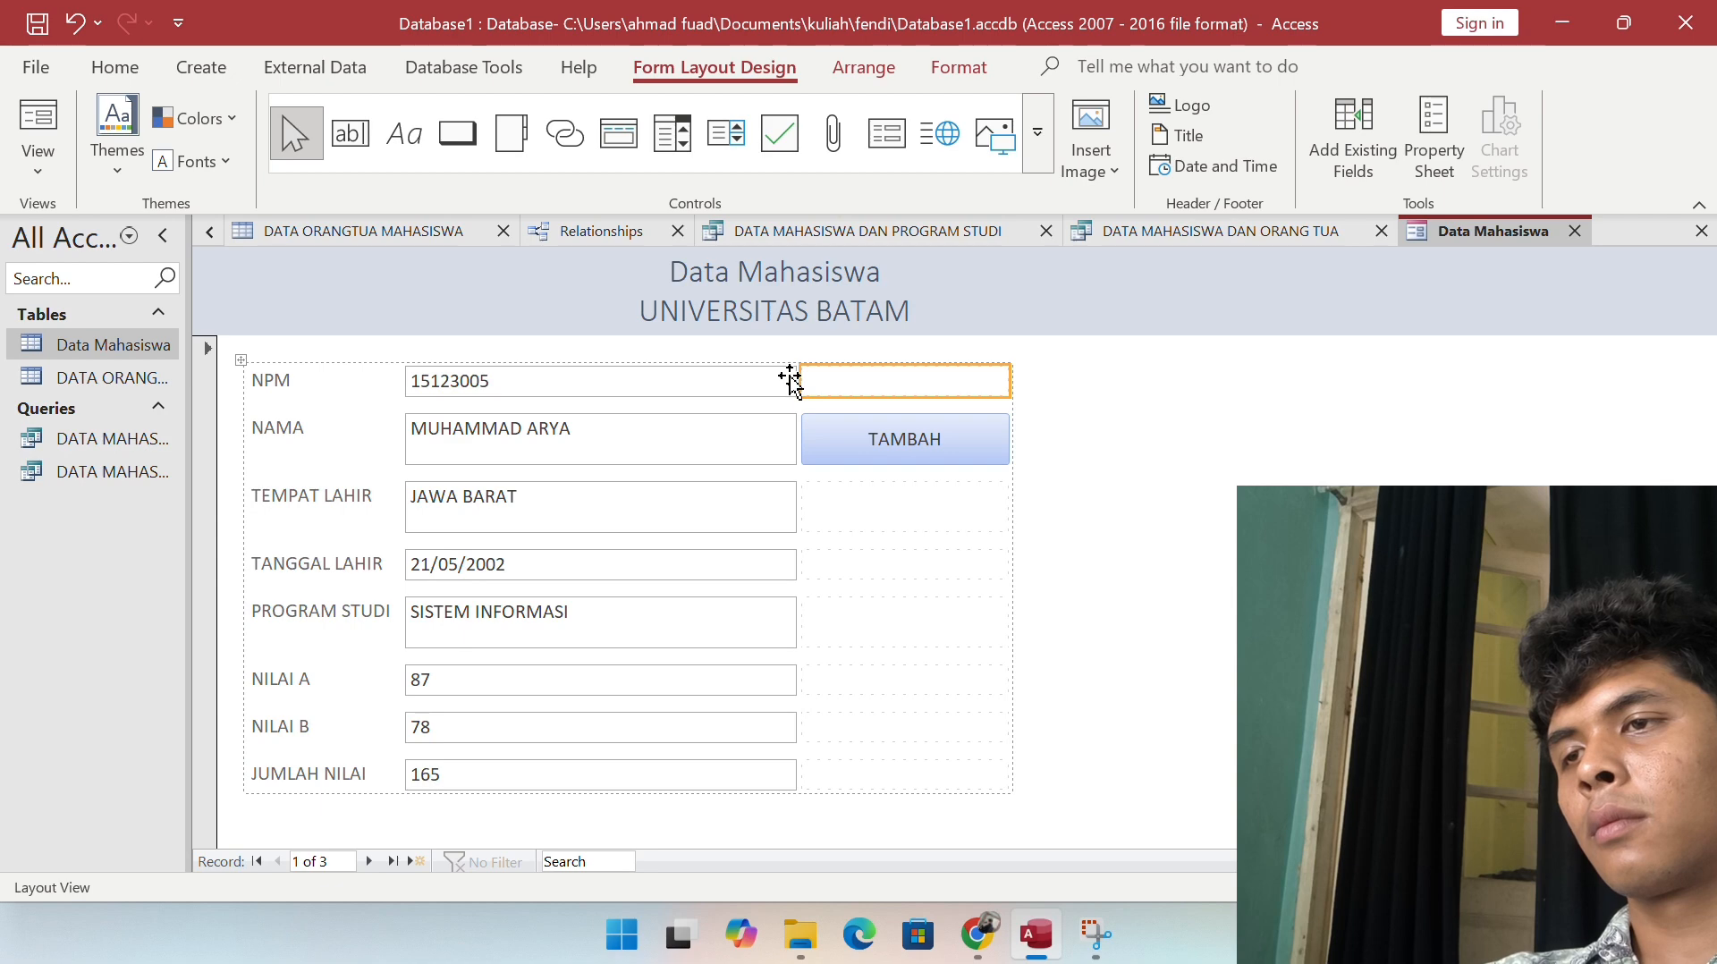
pyautogui.click(772, 382)
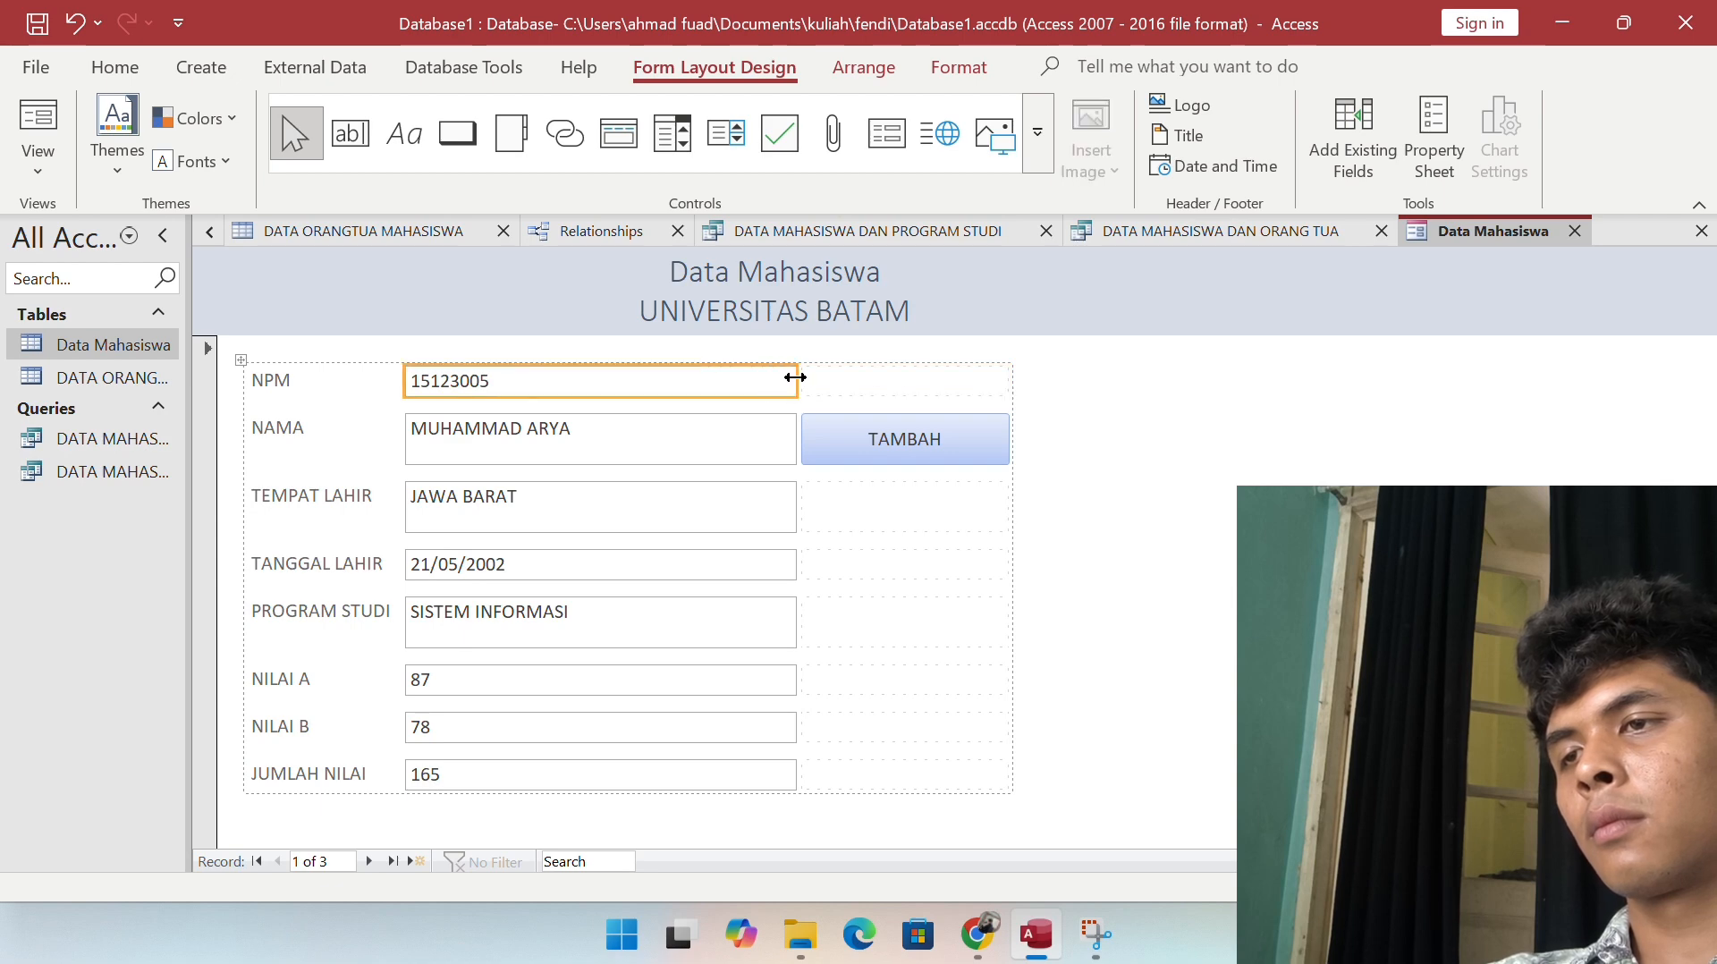
pyautogui.moveTo(794, 379); pyautogui.dragTo(1034, 379)
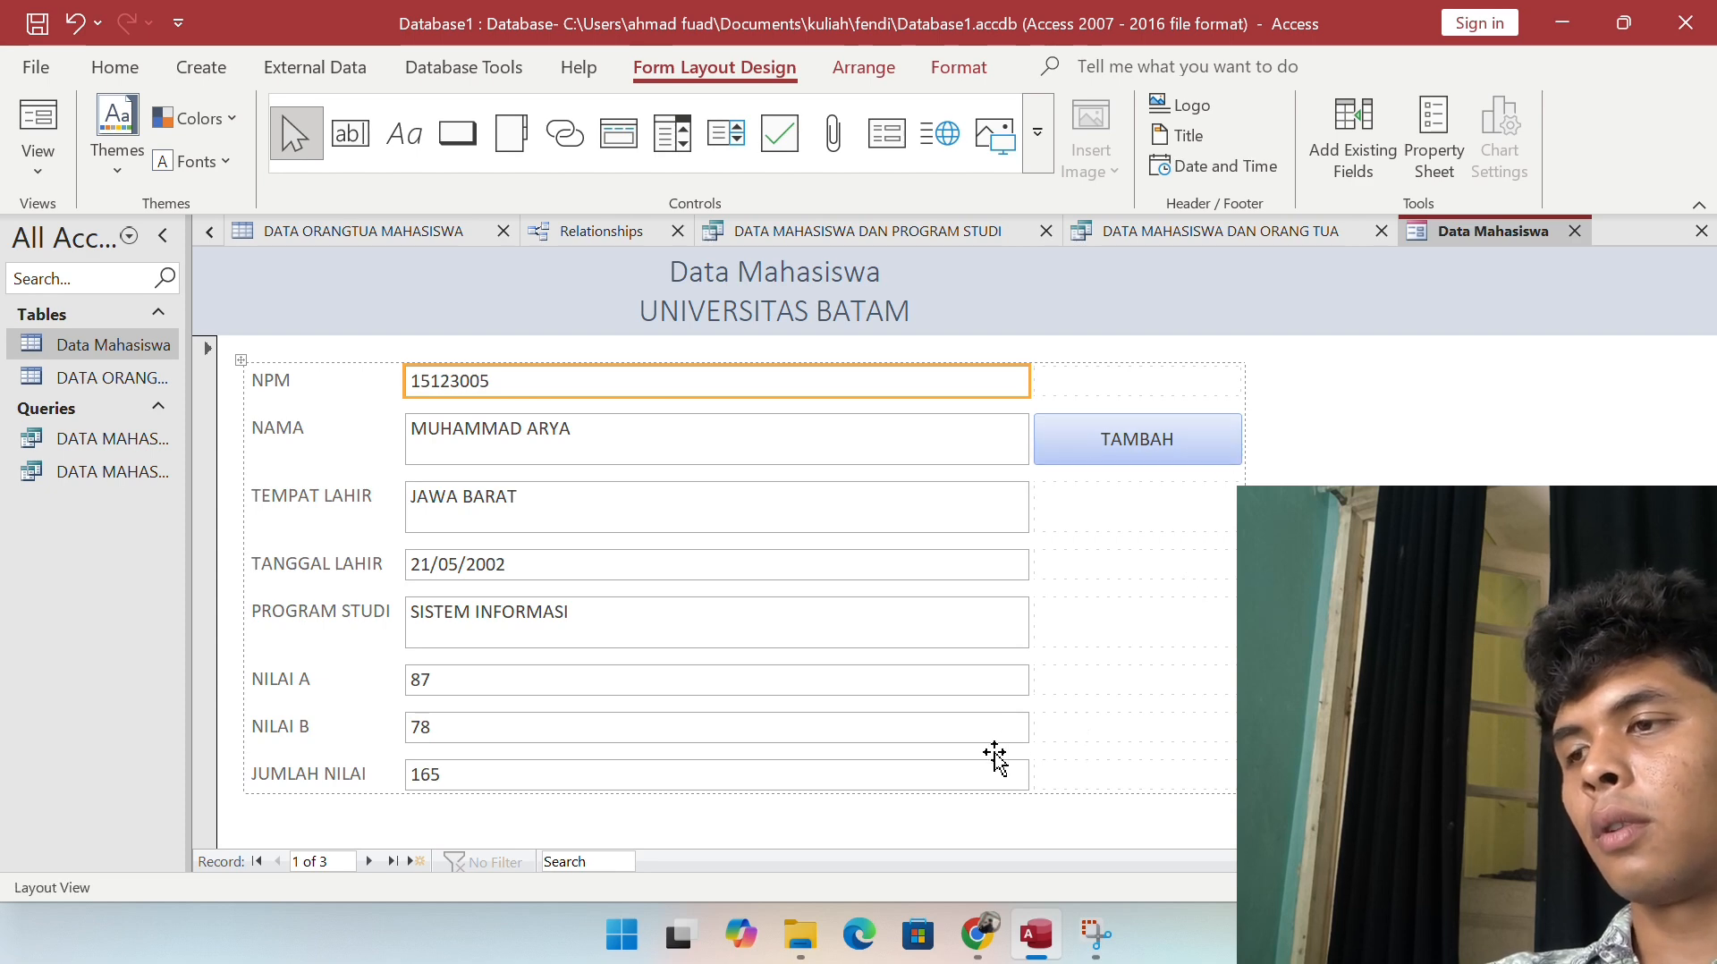
pyautogui.click(1162, 433)
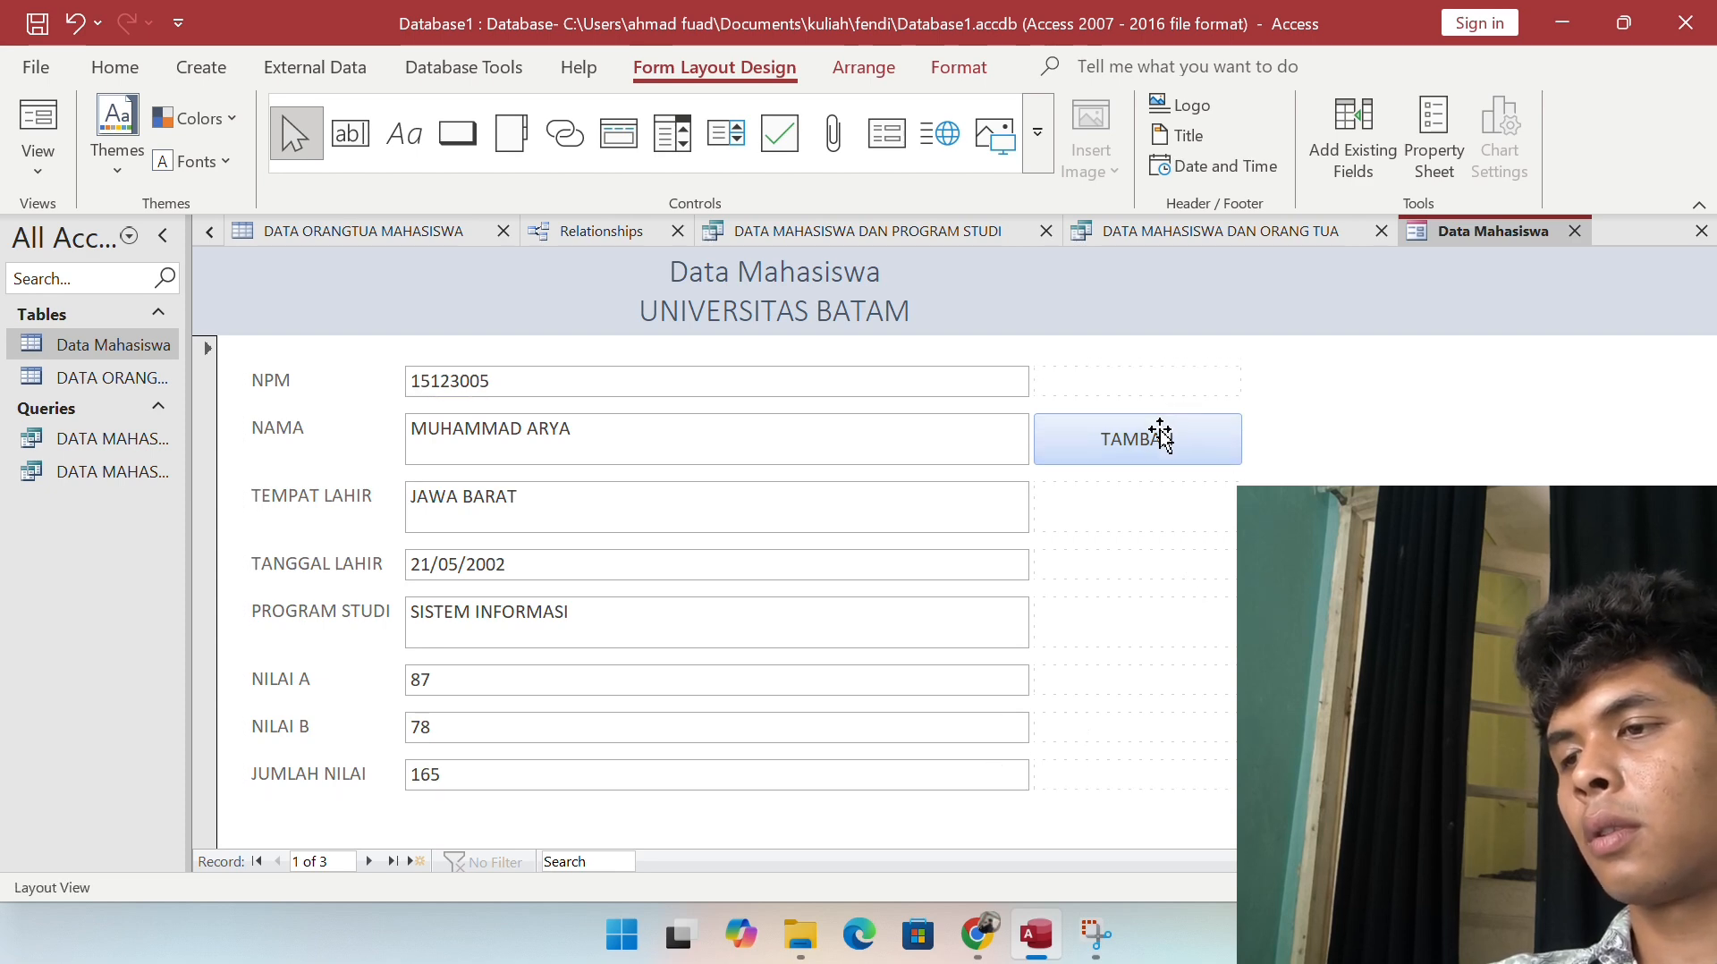
pyautogui.click(1140, 315)
pyautogui.click(1426, 458)
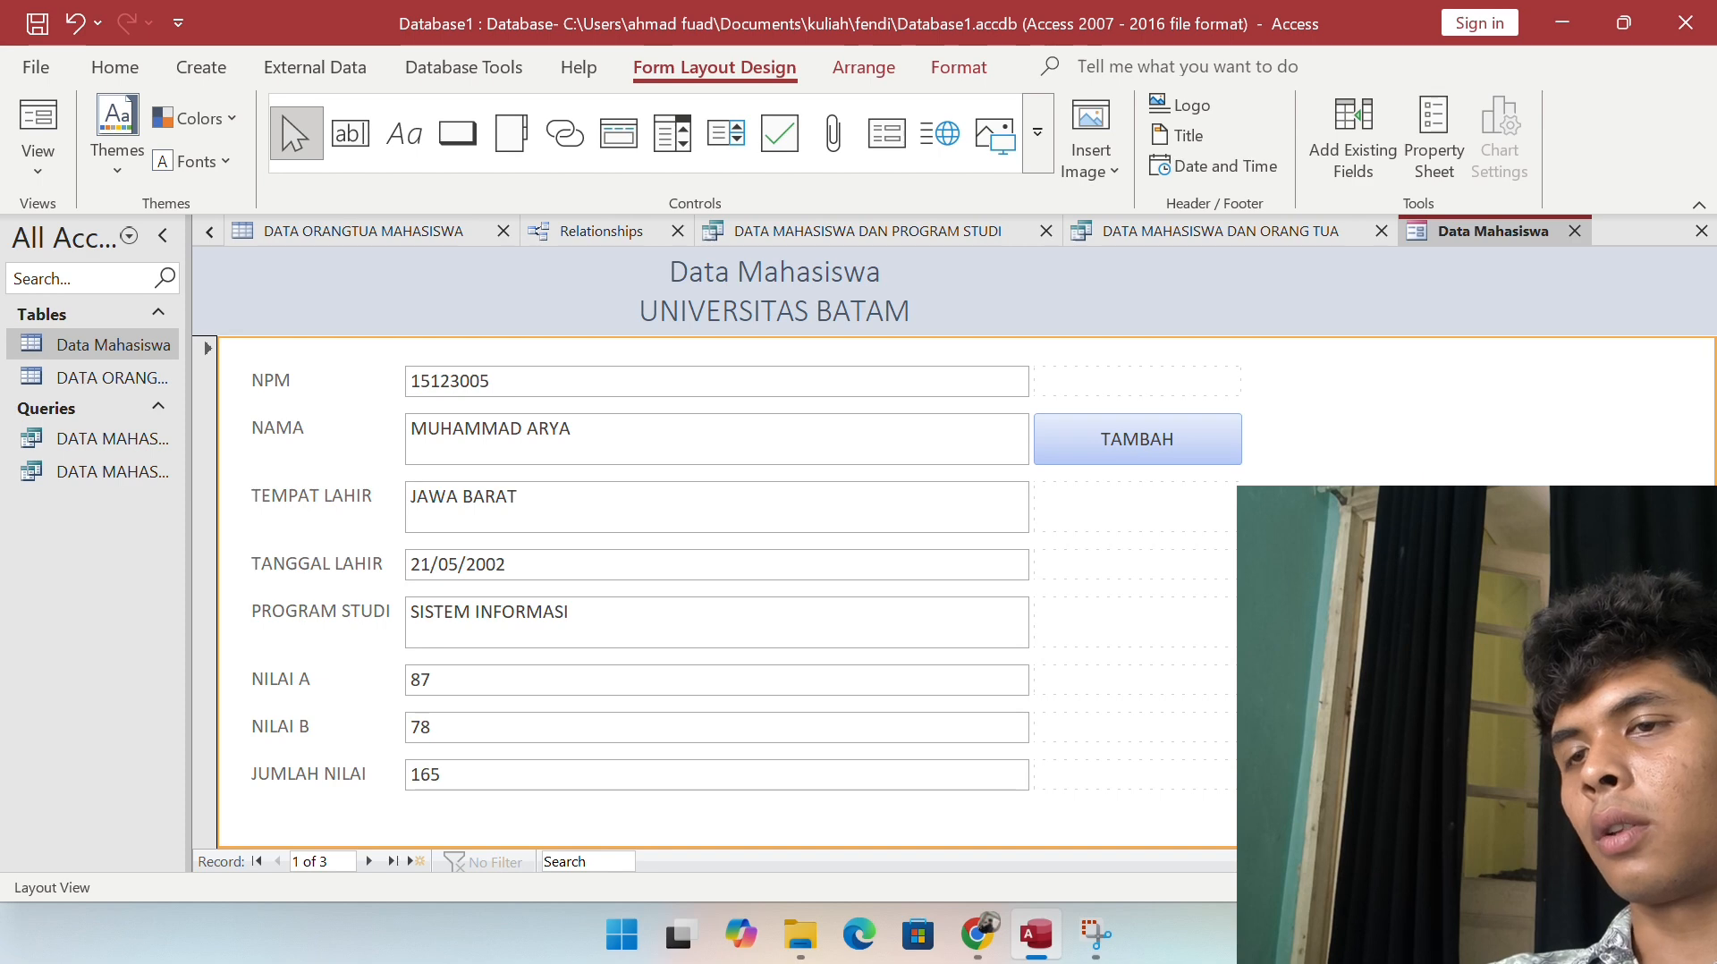
# Step: Add a Delete Record command button captioned 'Delete' below TAMBAH
pyautogui.click(458, 134)
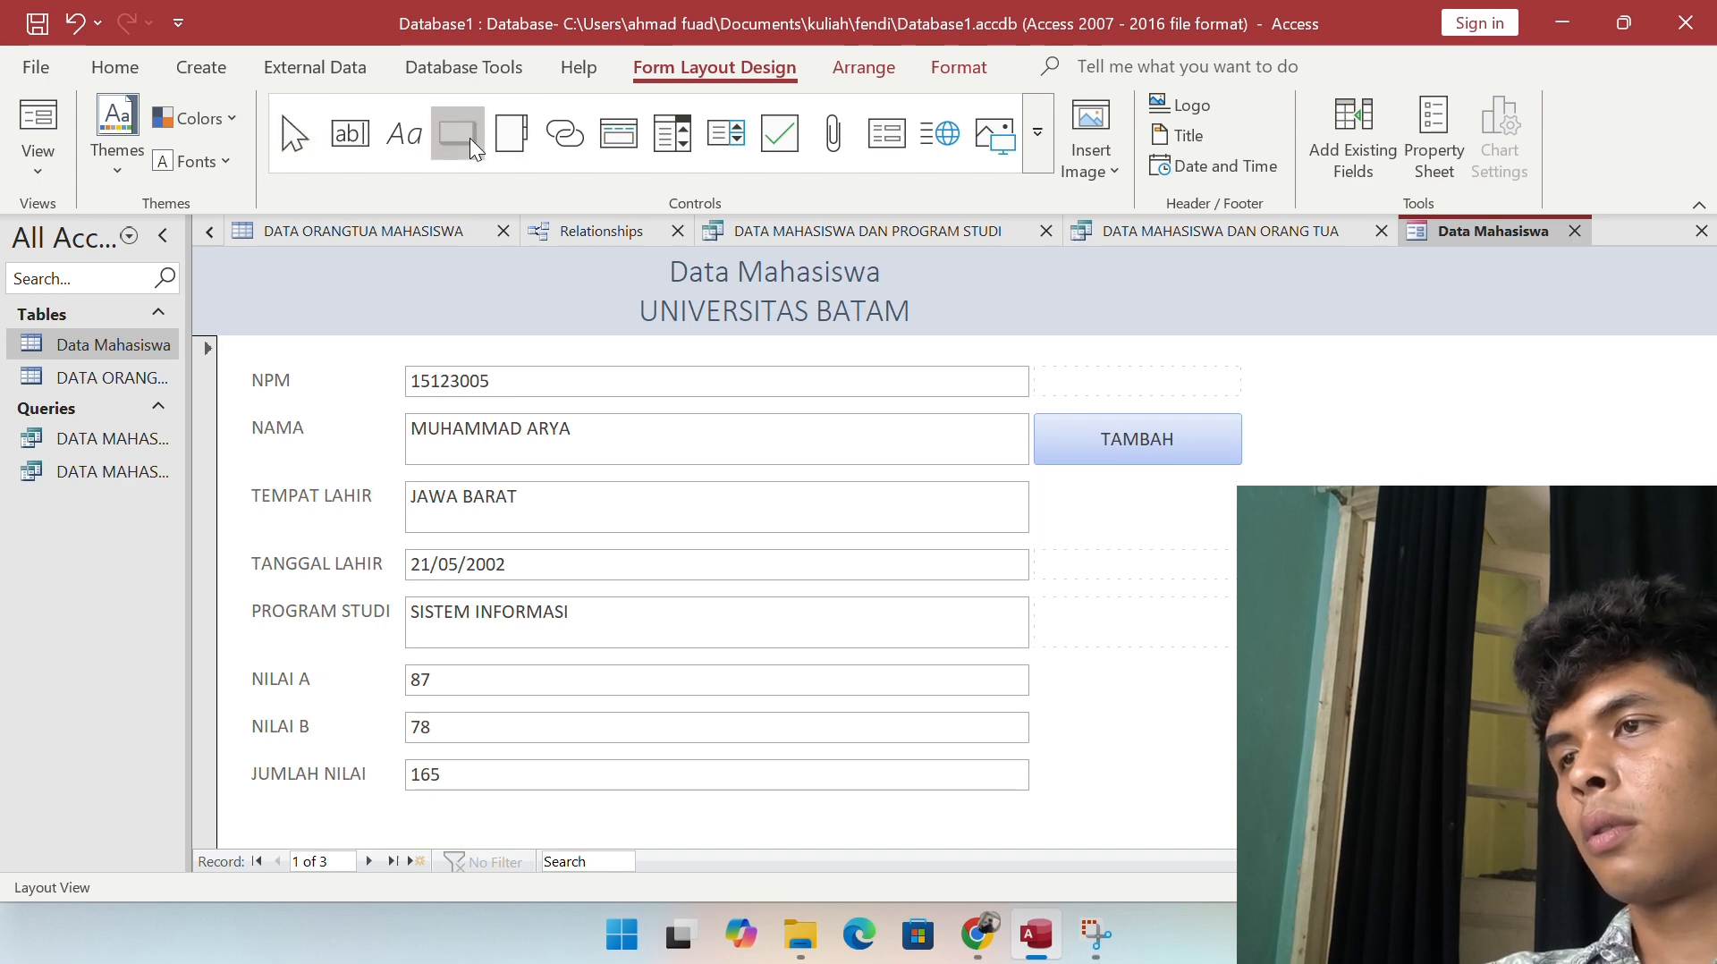
pyautogui.click(1218, 540)
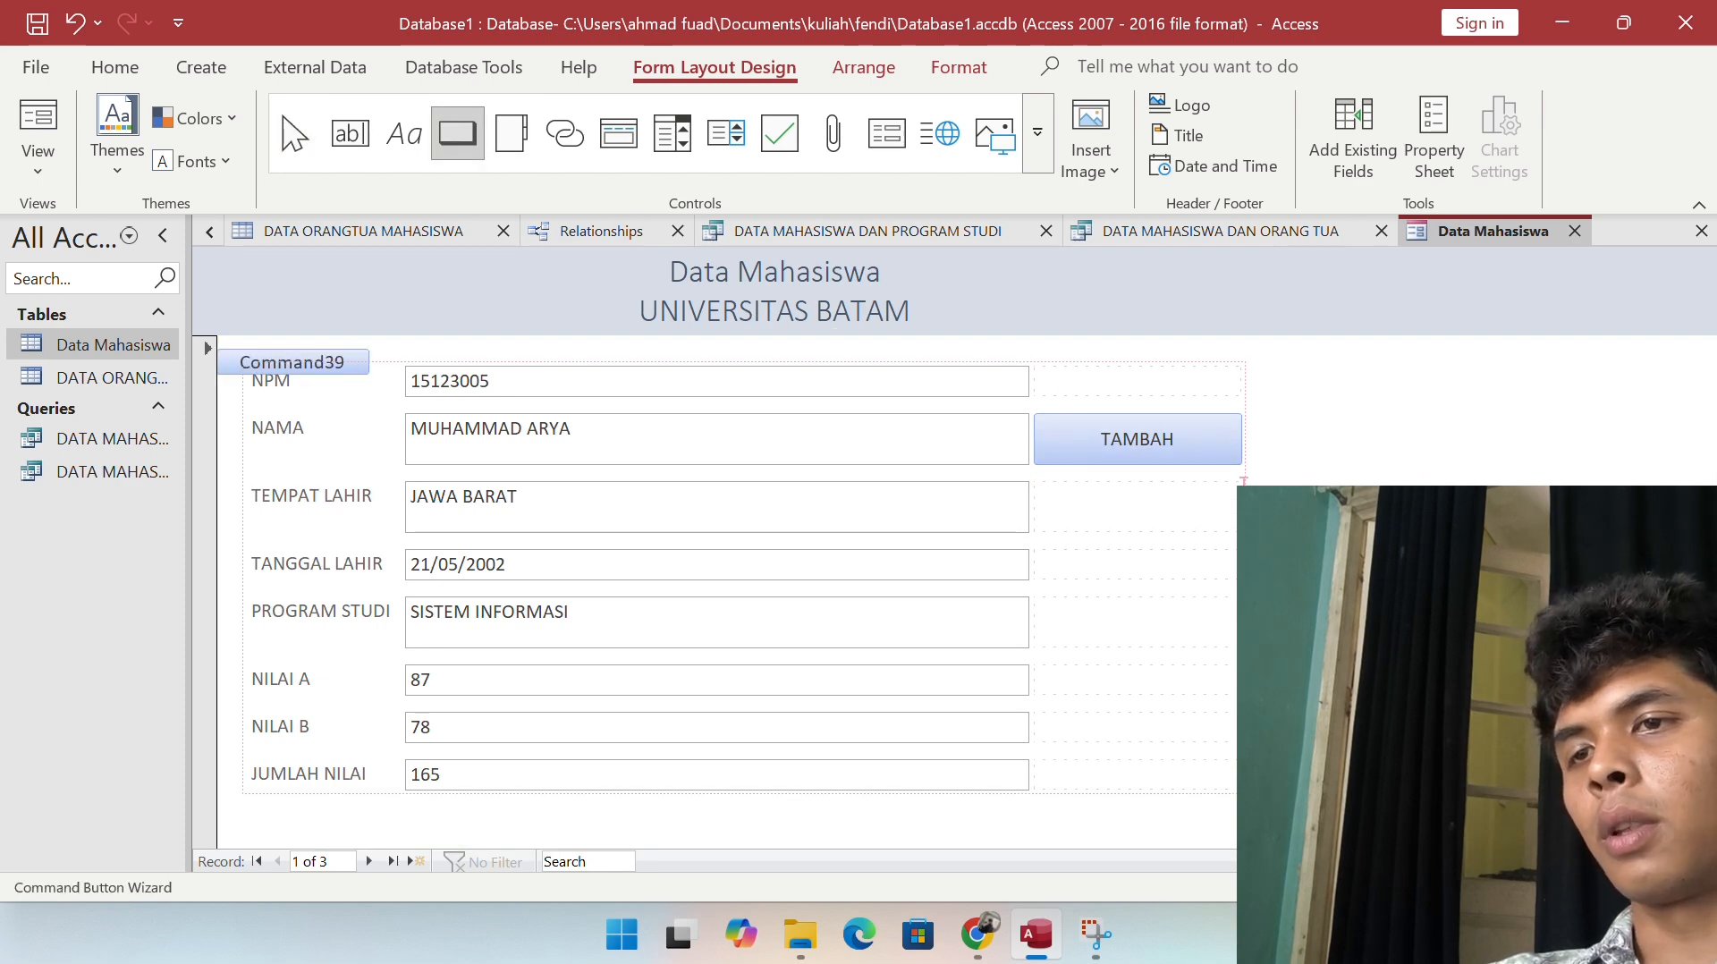
pyautogui.click(804, 365)
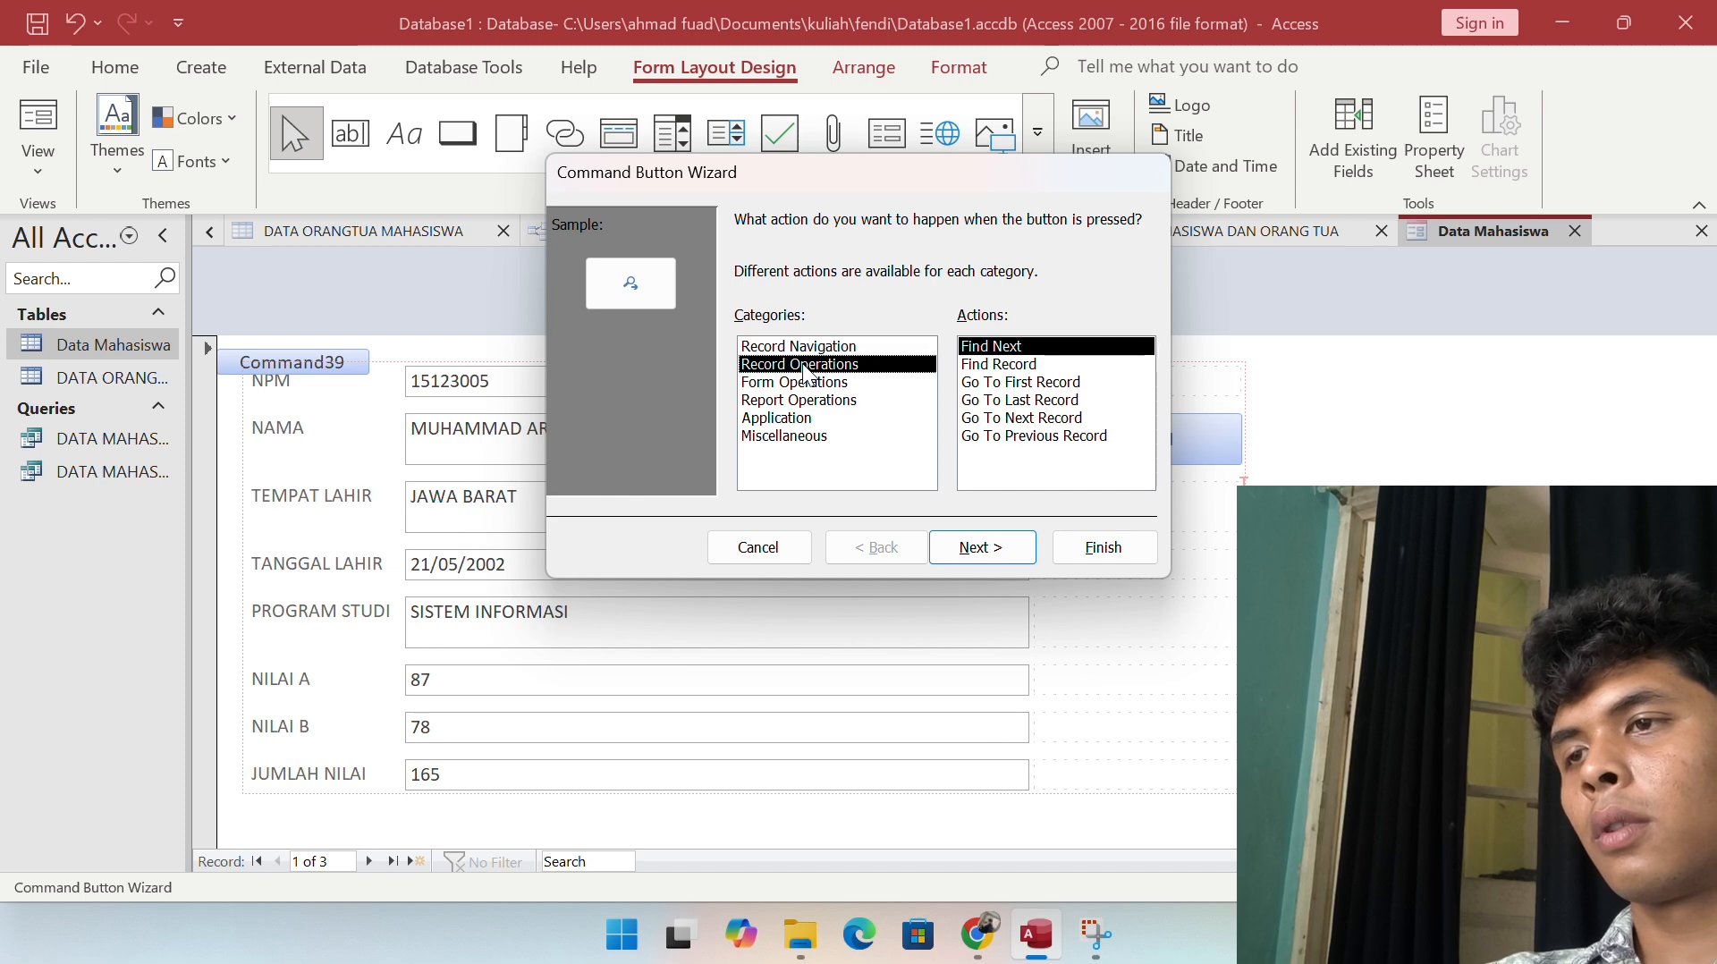
pyautogui.click(1039, 367)
pyautogui.click(981, 547)
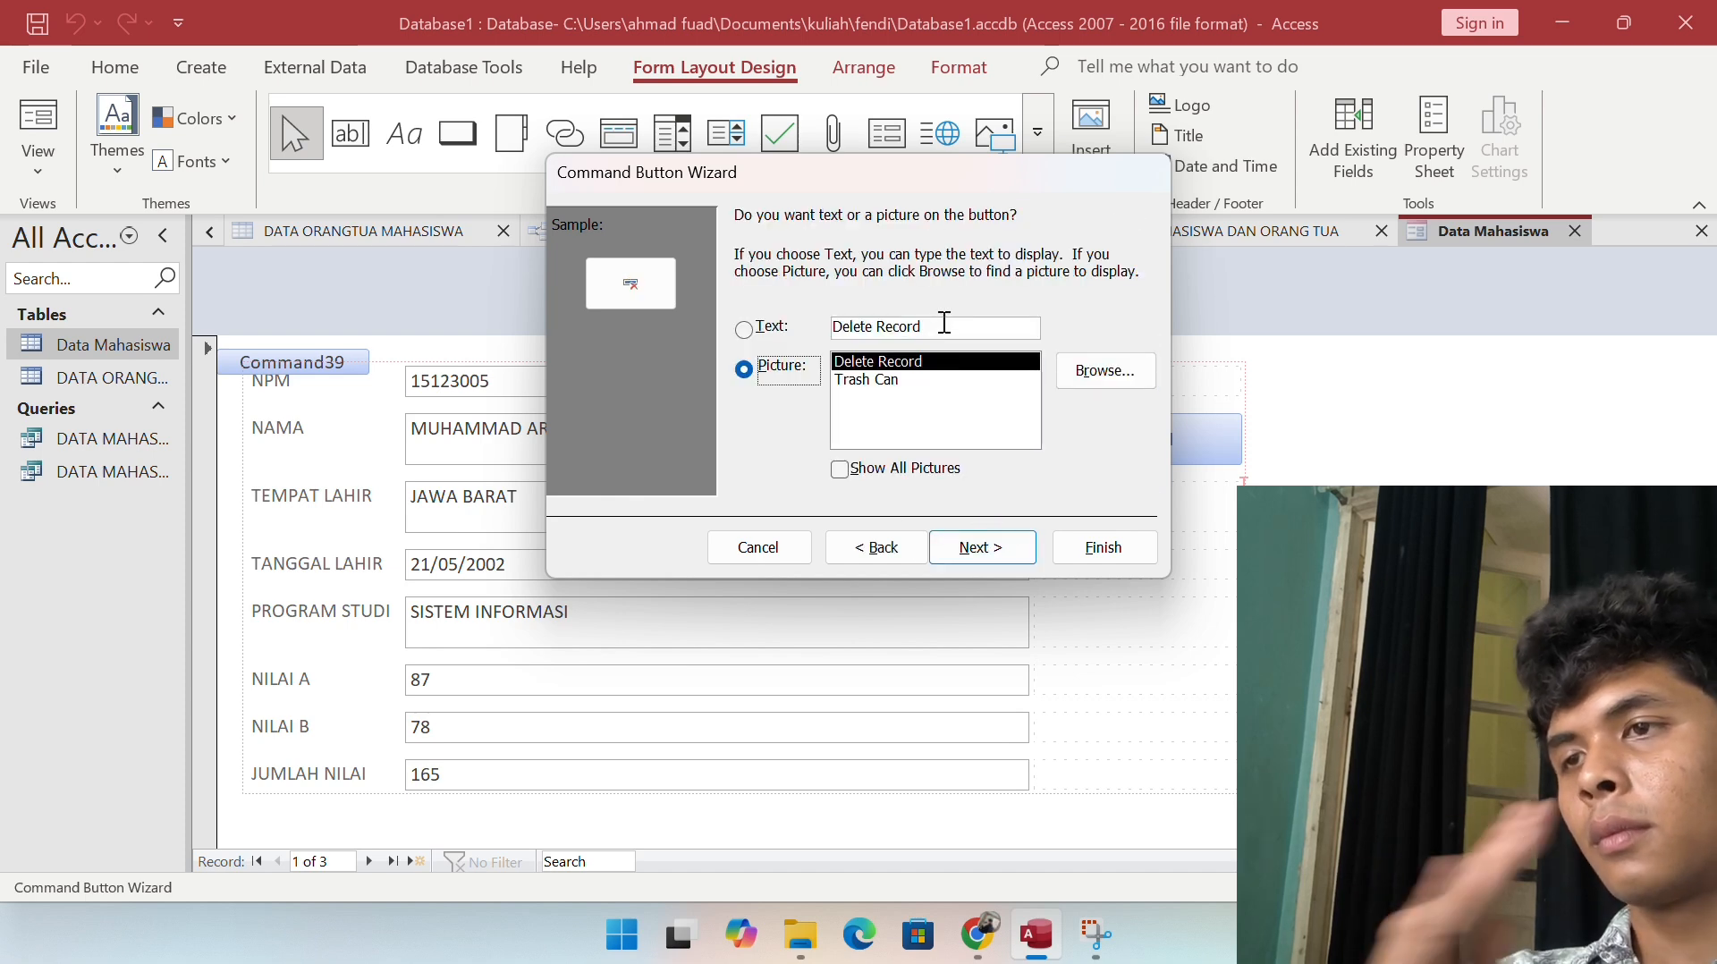
pyautogui.moveTo(930, 325); pyautogui.dragTo(875, 323)
pyautogui.press('BackSpace')
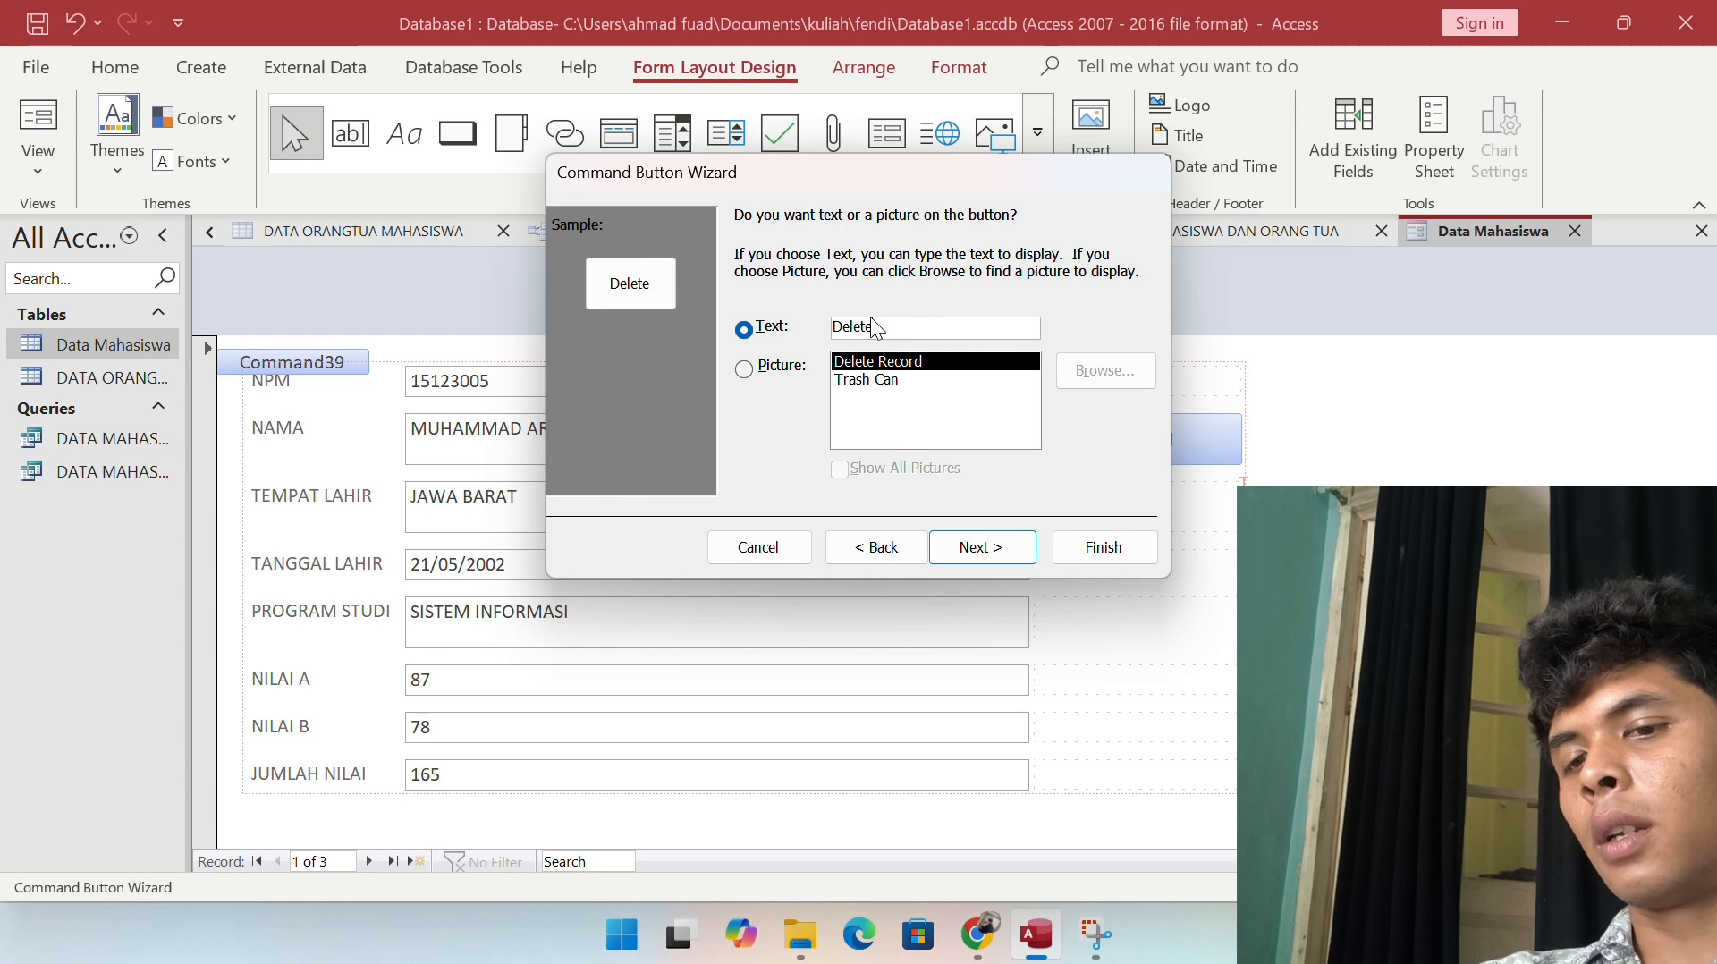
pyautogui.click(978, 546)
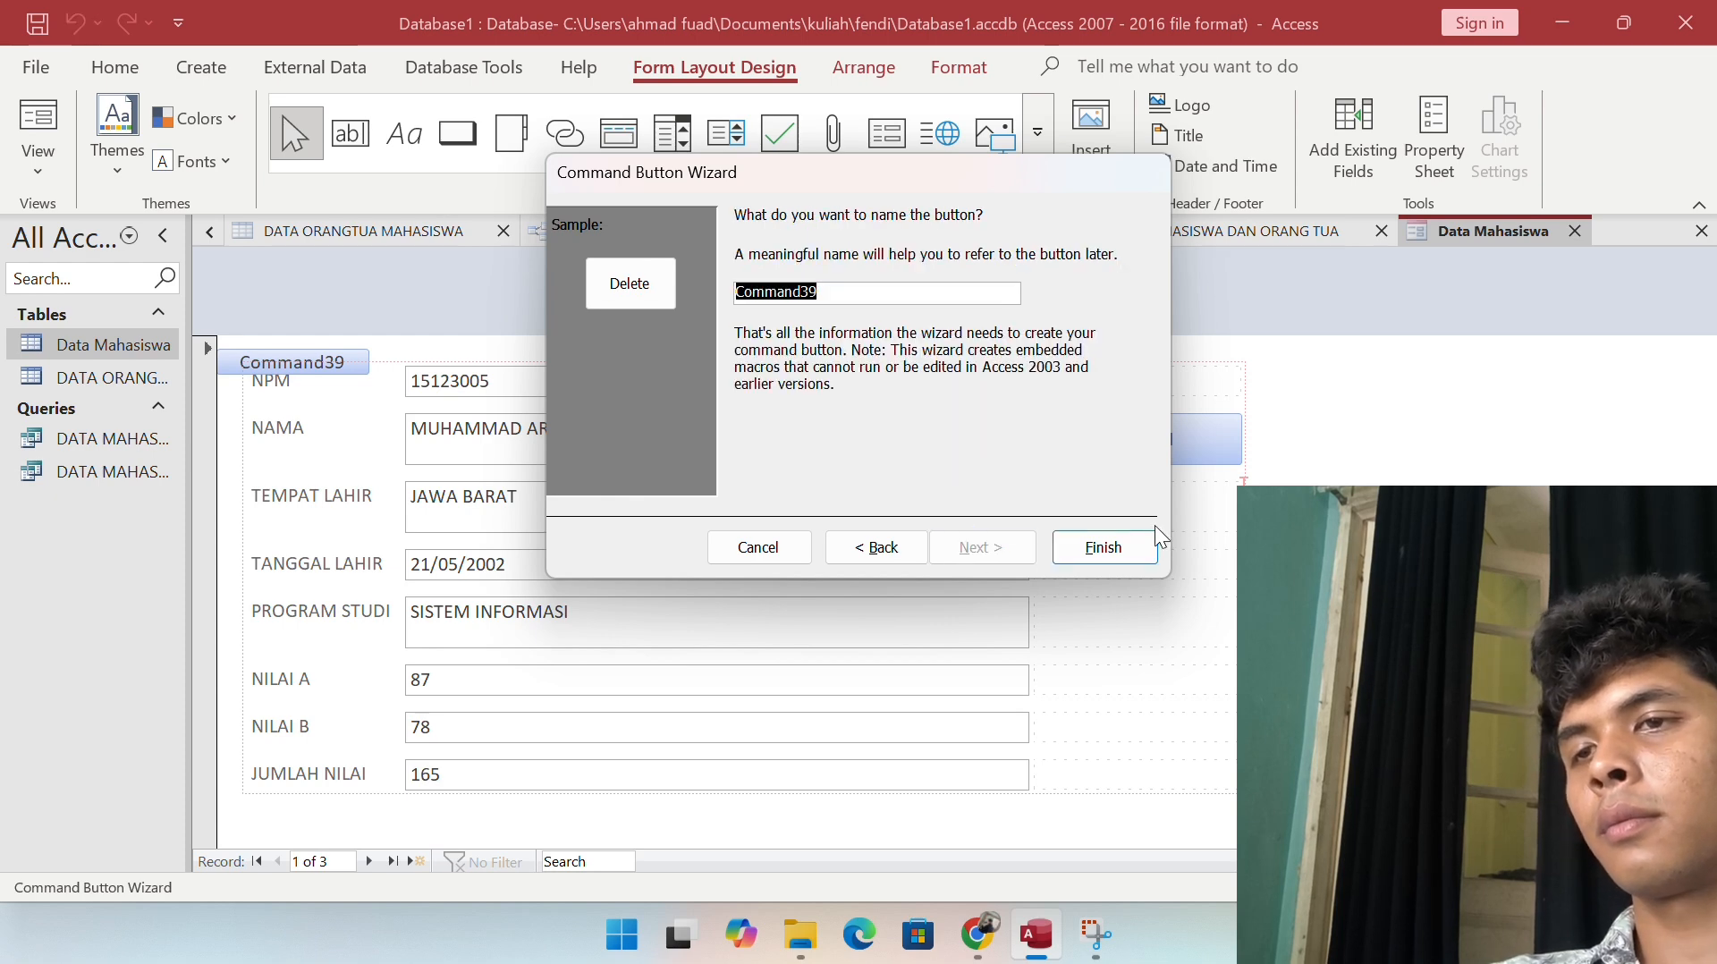
pyautogui.click(1103, 546)
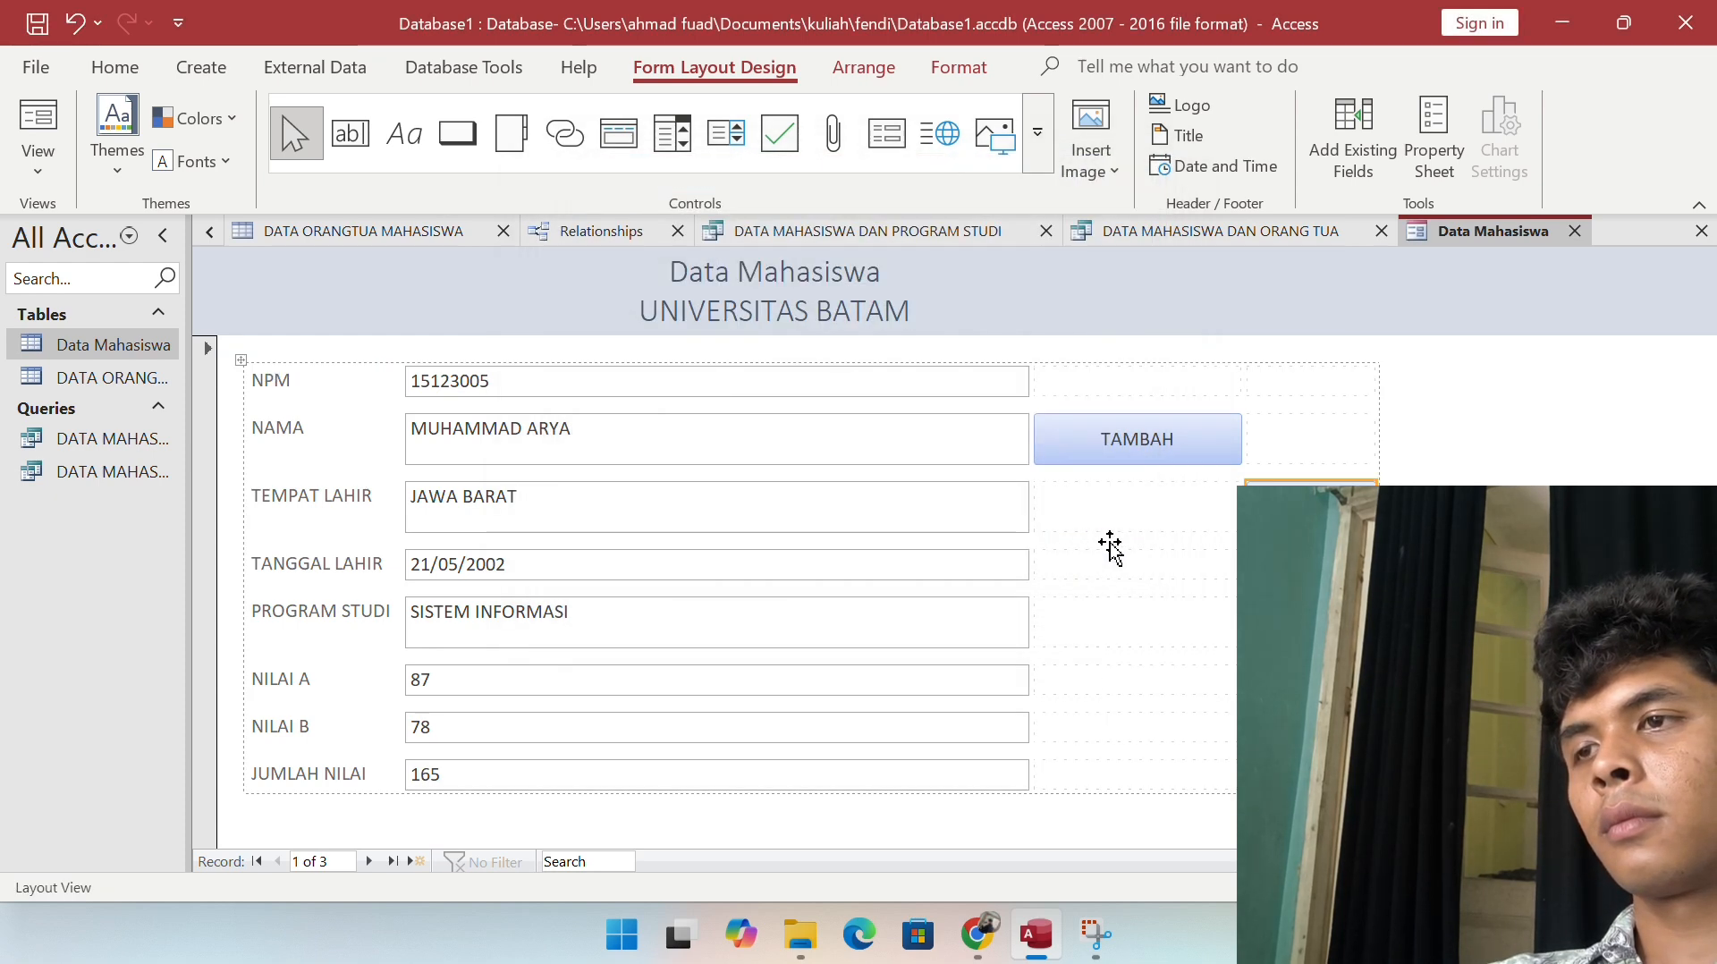
# Step: Rearrange the buttons so TAMBAH sits in the far-right cell beside NAMA
pyautogui.moveTo(1292, 482); pyautogui.dragTo(1256, 519)
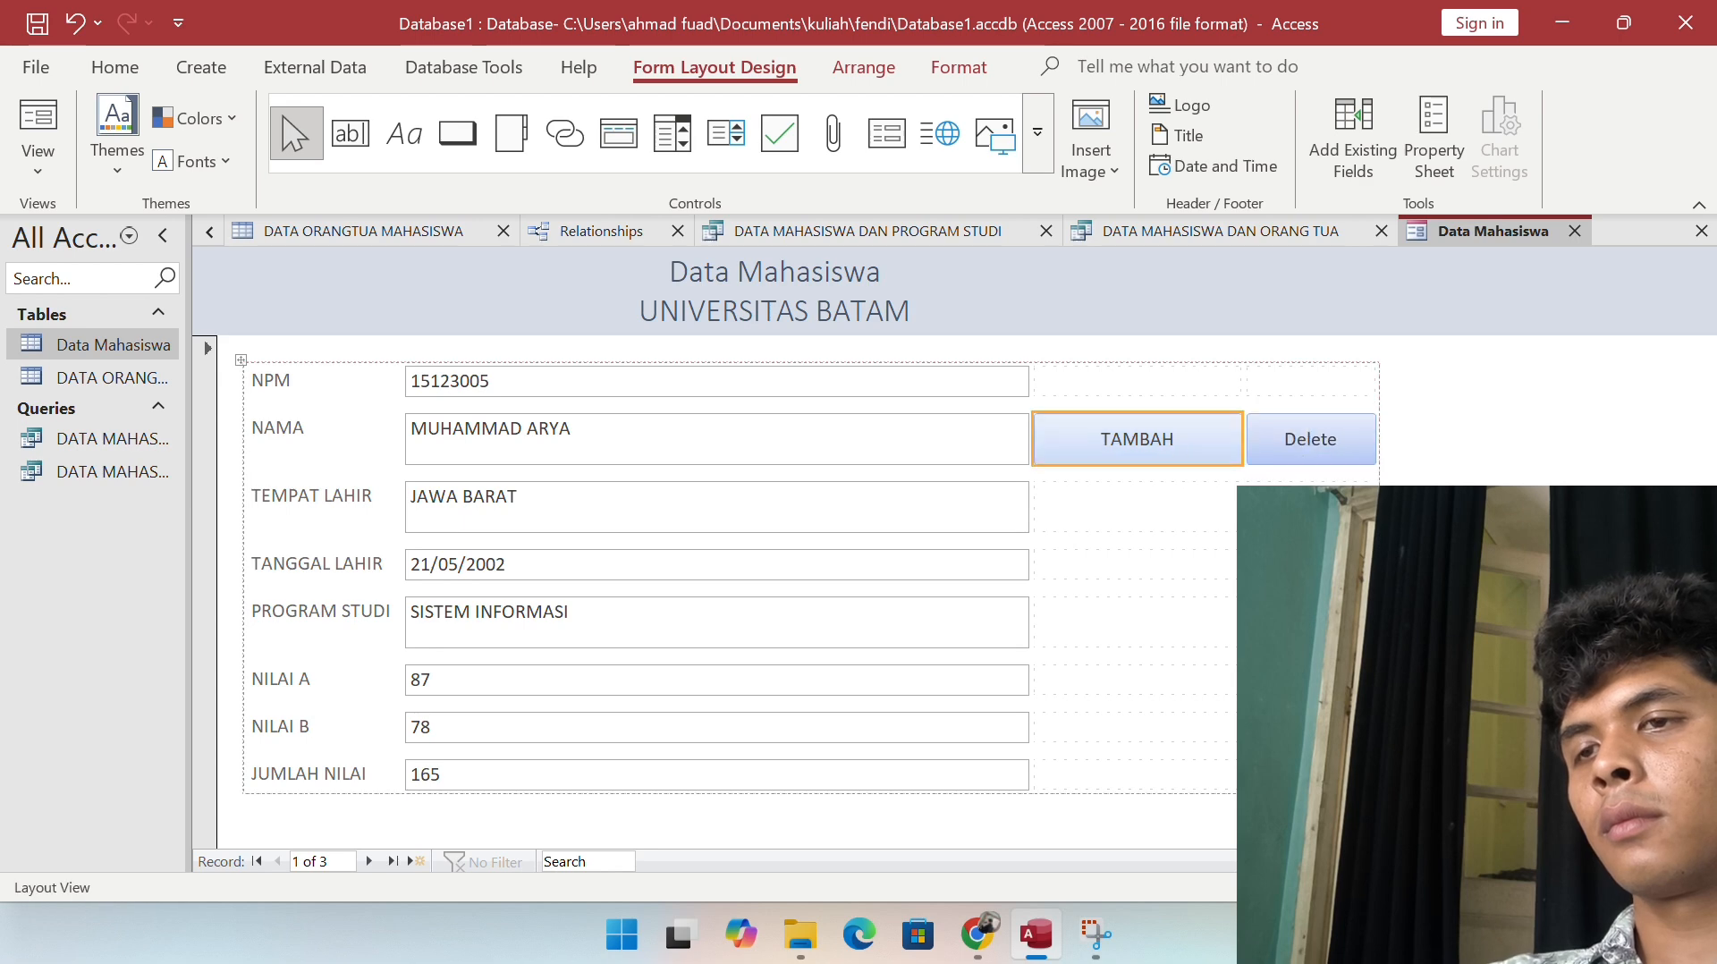
pyautogui.press('Delete')
pyautogui.click(1324, 450)
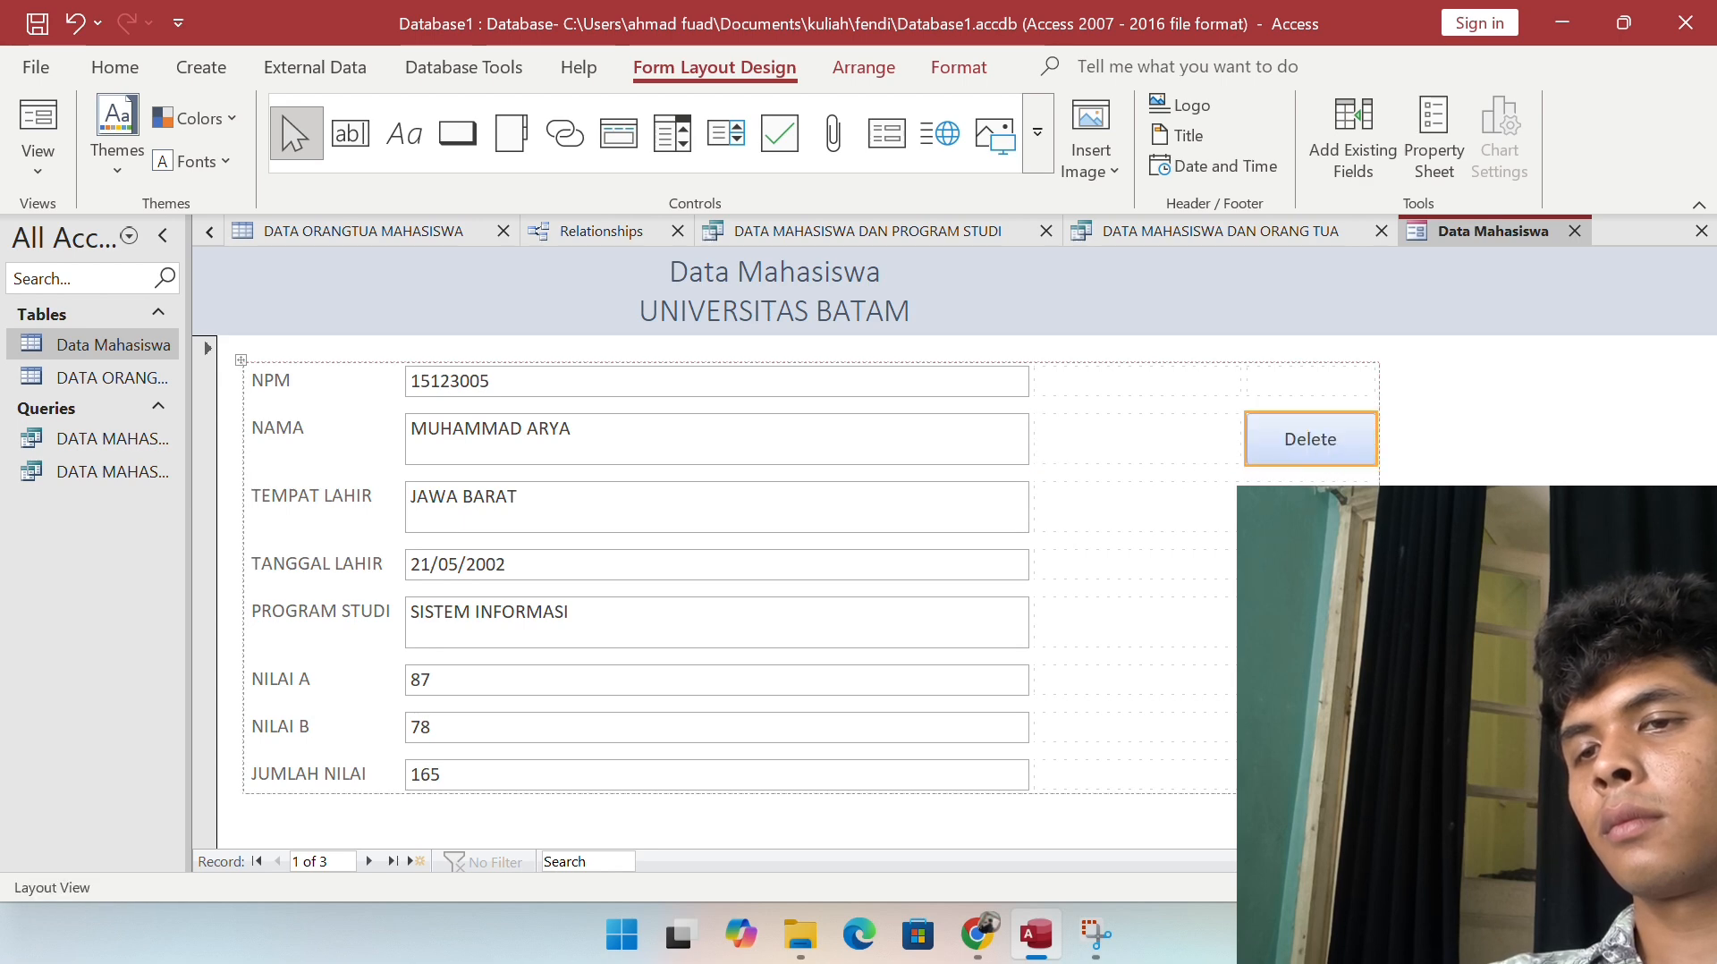
pyautogui.press('Delete')
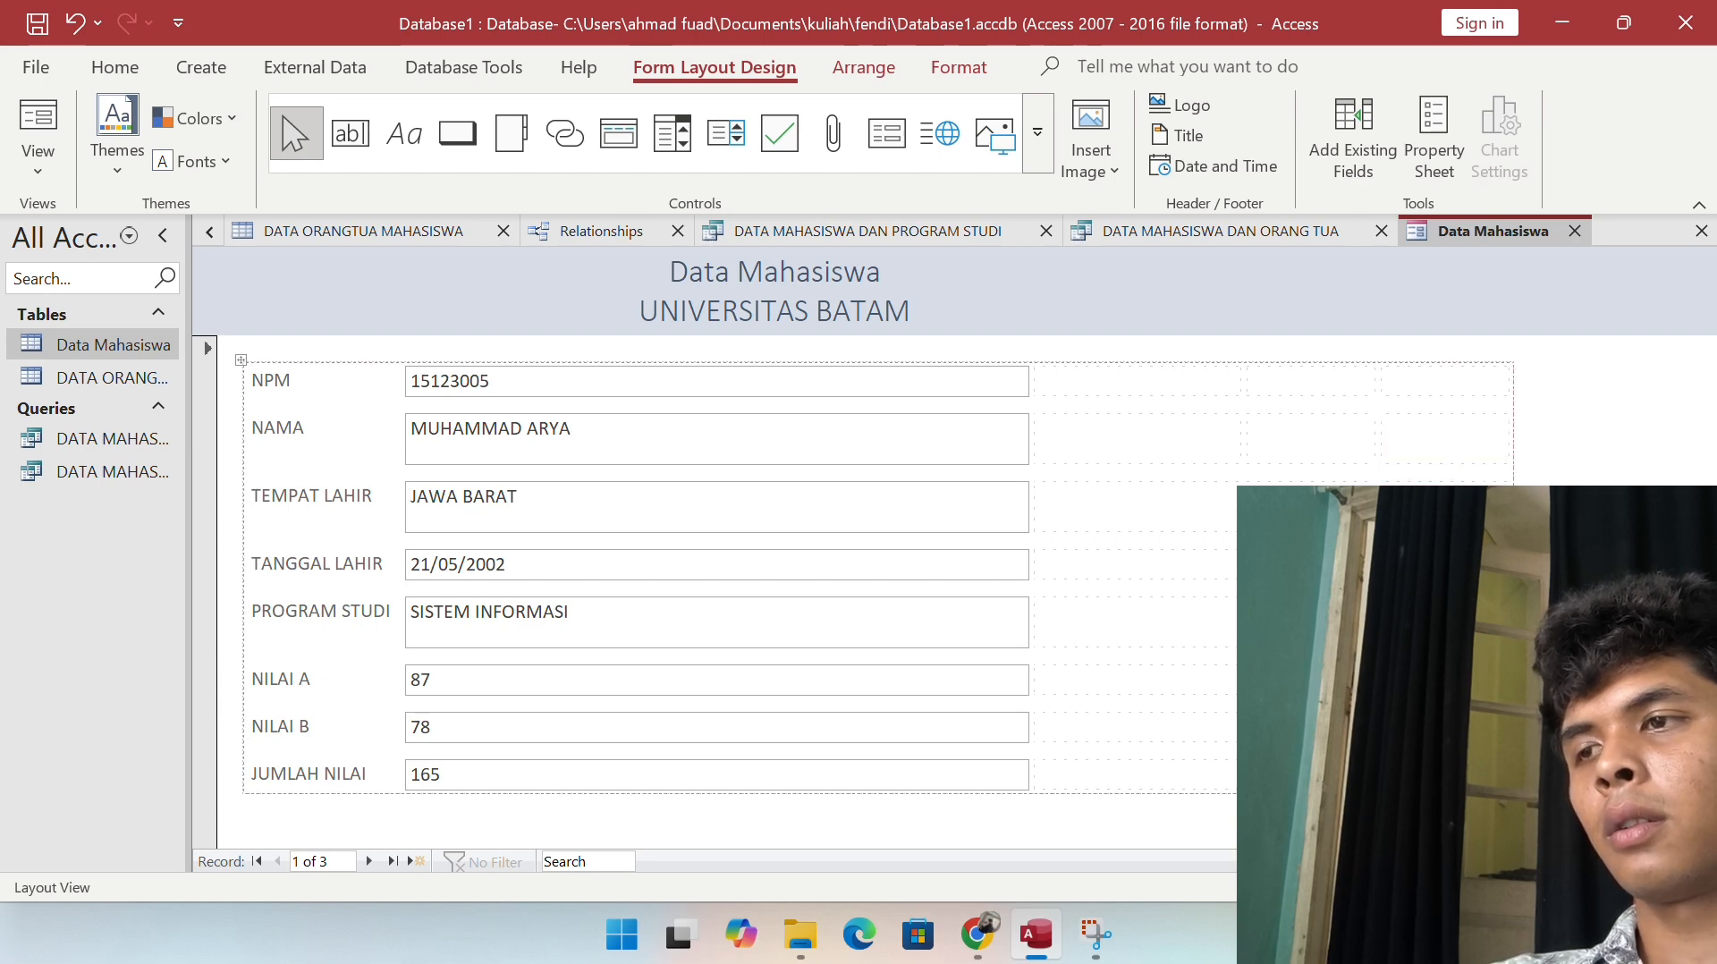
pyautogui.moveTo(1435, 505); pyautogui.dragTo(1434, 424)
pyautogui.moveTo(1438, 565); pyautogui.dragTo(1436, 508)
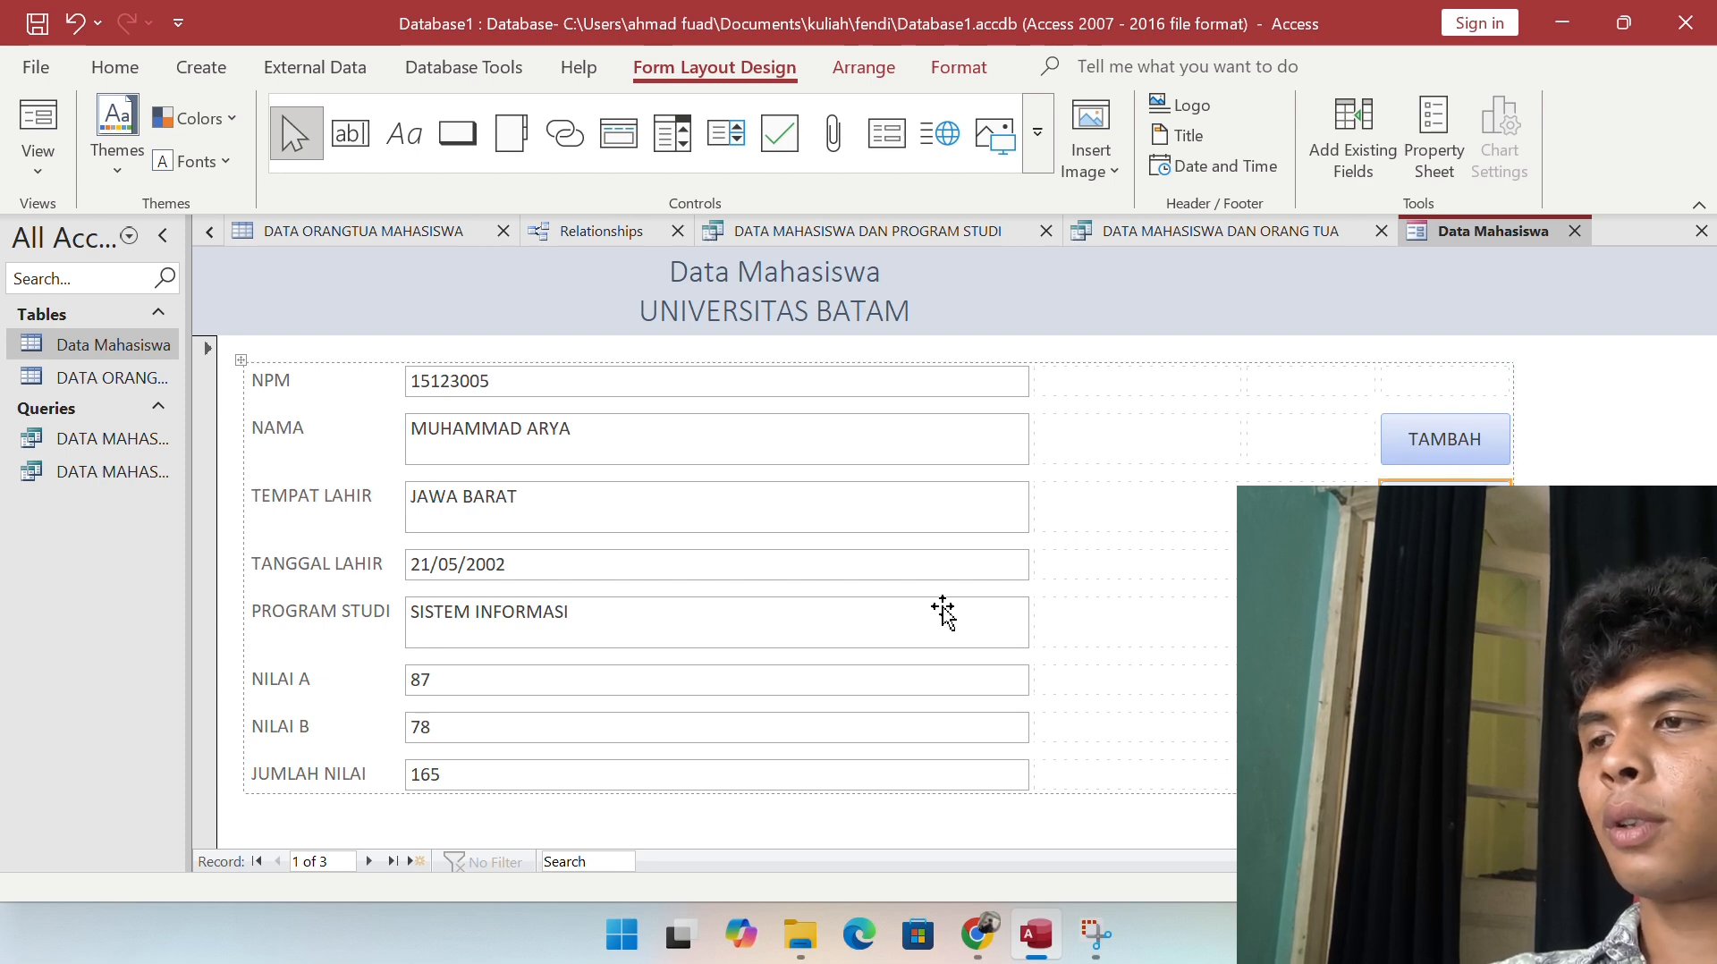
pyautogui.click(458, 134)
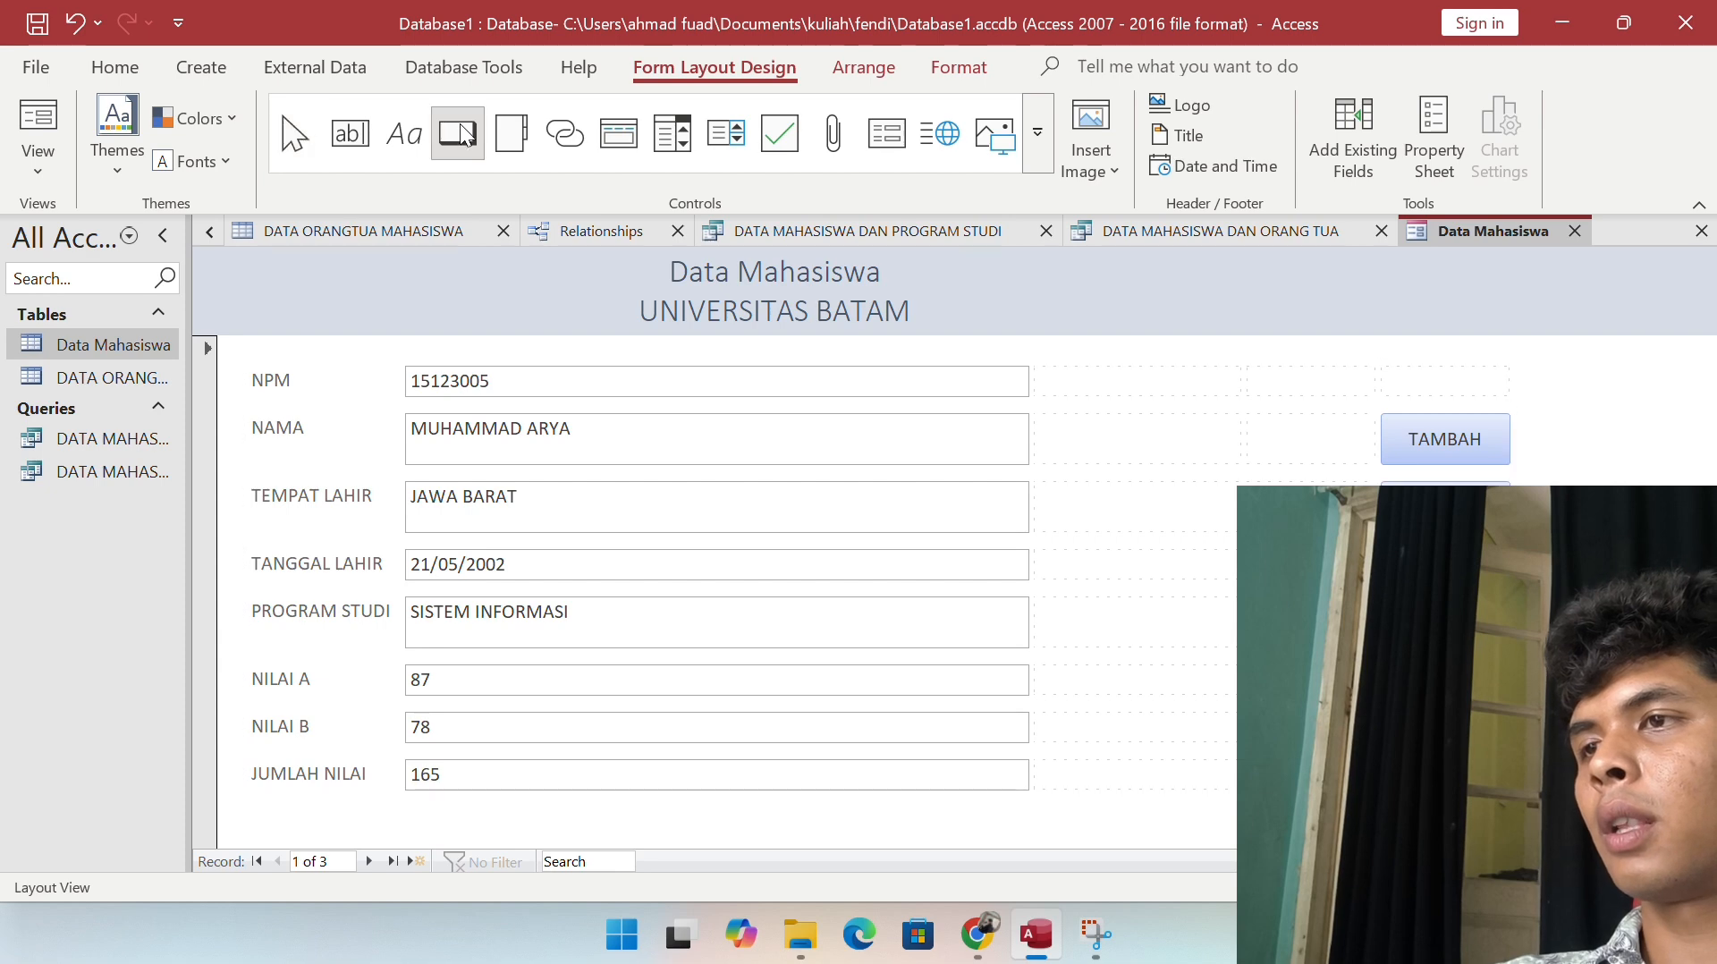
# Step: Add a Go To Next Record button captioned 'Next' below JUMLAH NILAI
pyautogui.click(872, 795)
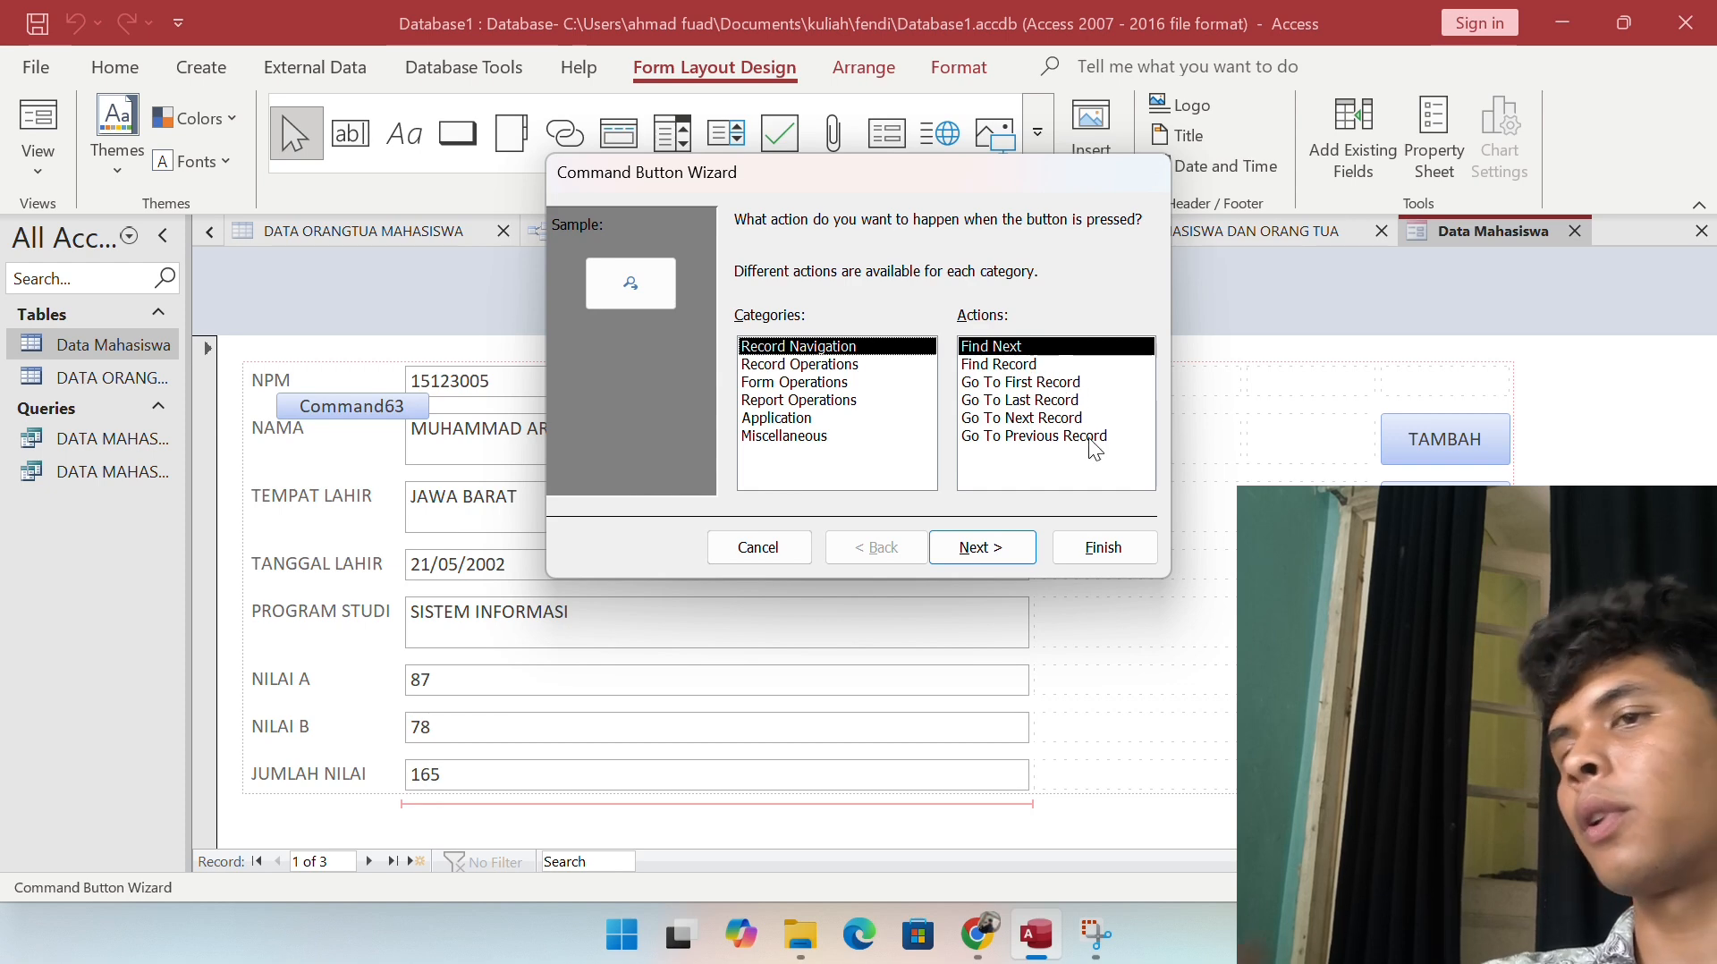
pyautogui.click(1062, 418)
pyautogui.click(983, 544)
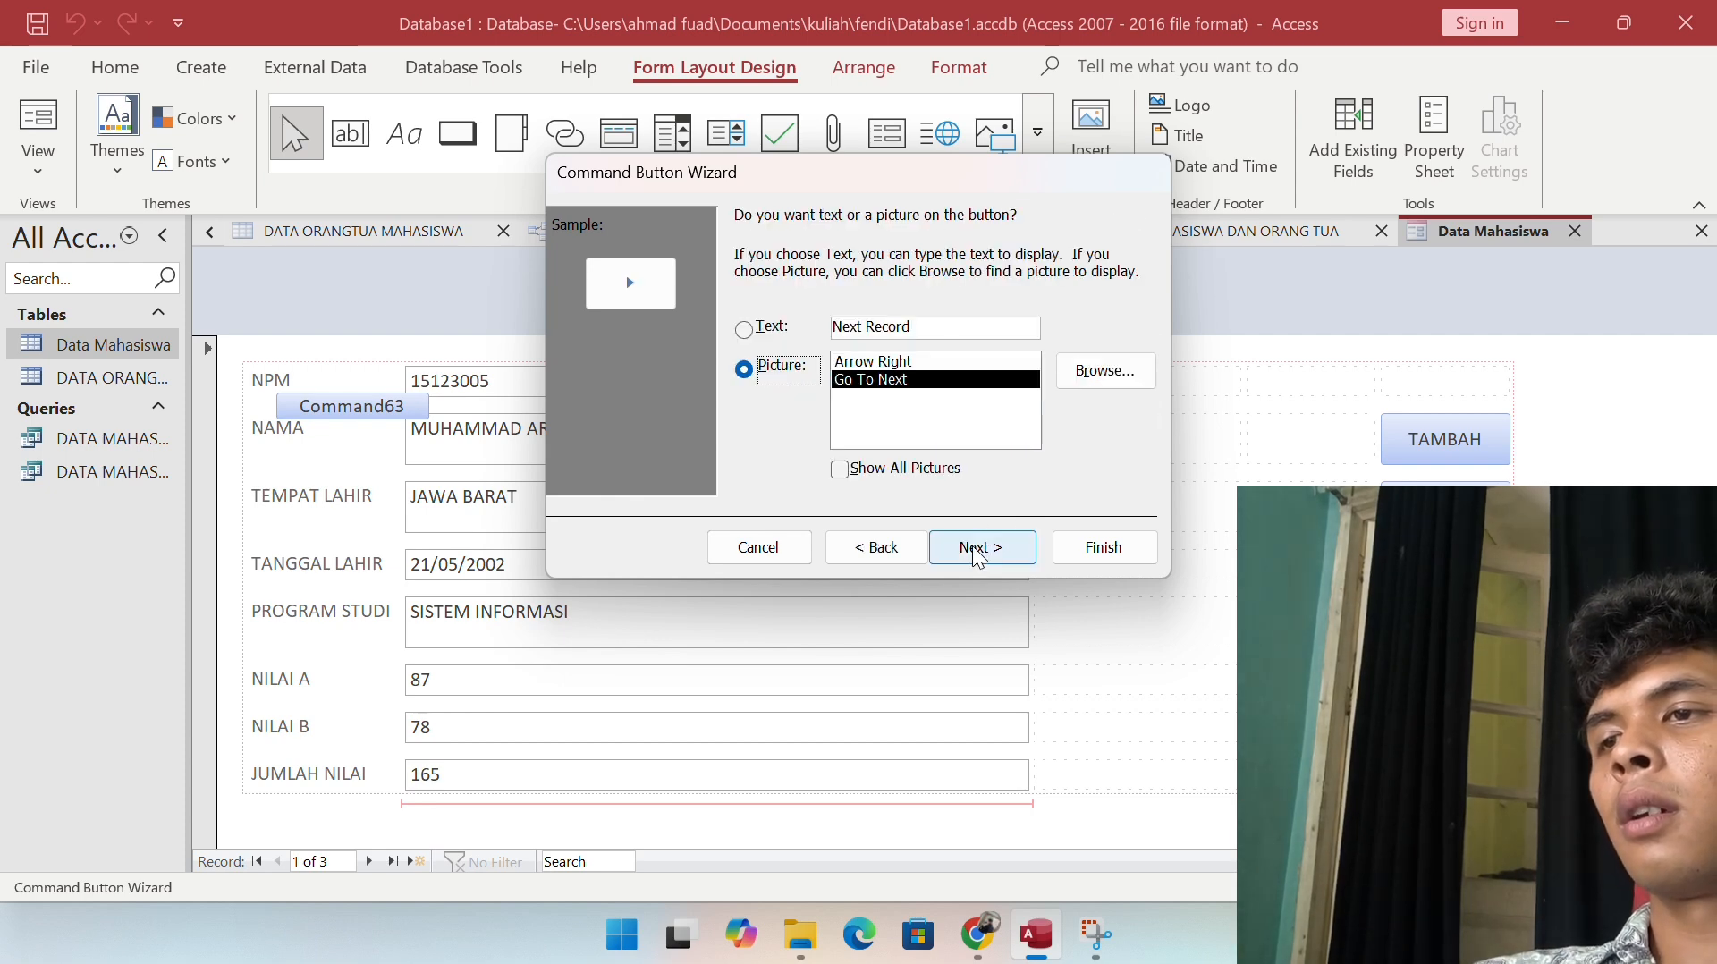
pyautogui.click(744, 330)
pyautogui.doubleClick(871, 328)
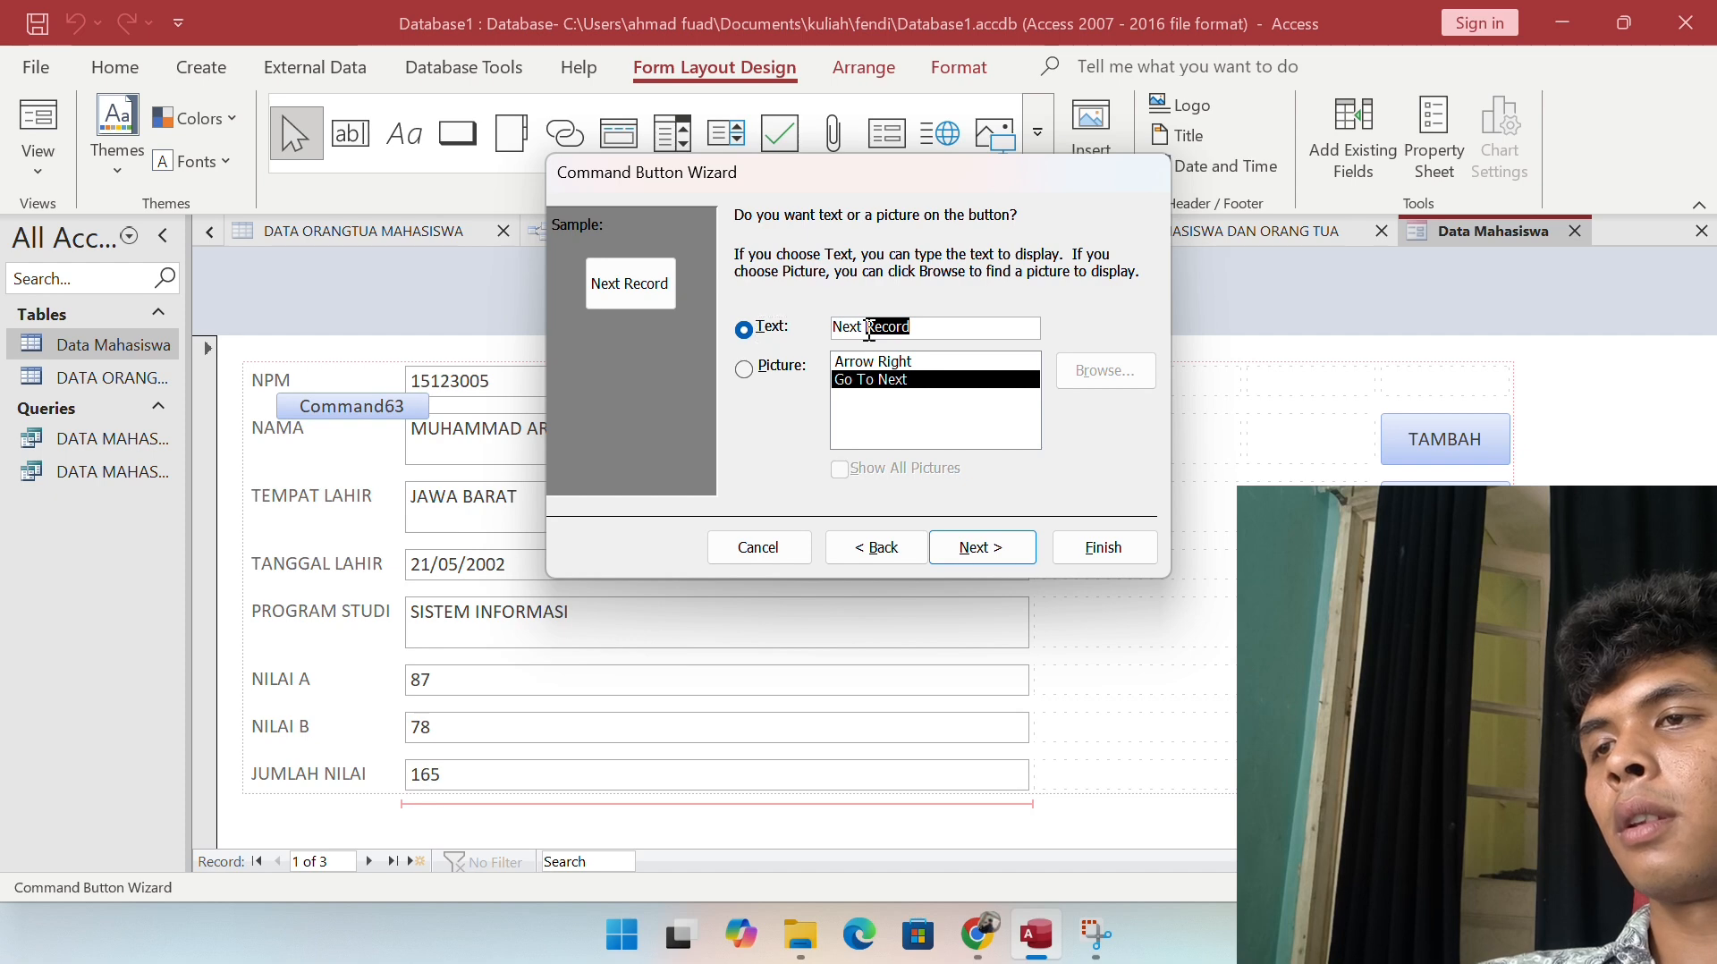
pyautogui.press('BackSpace')
pyautogui.click(942, 538)
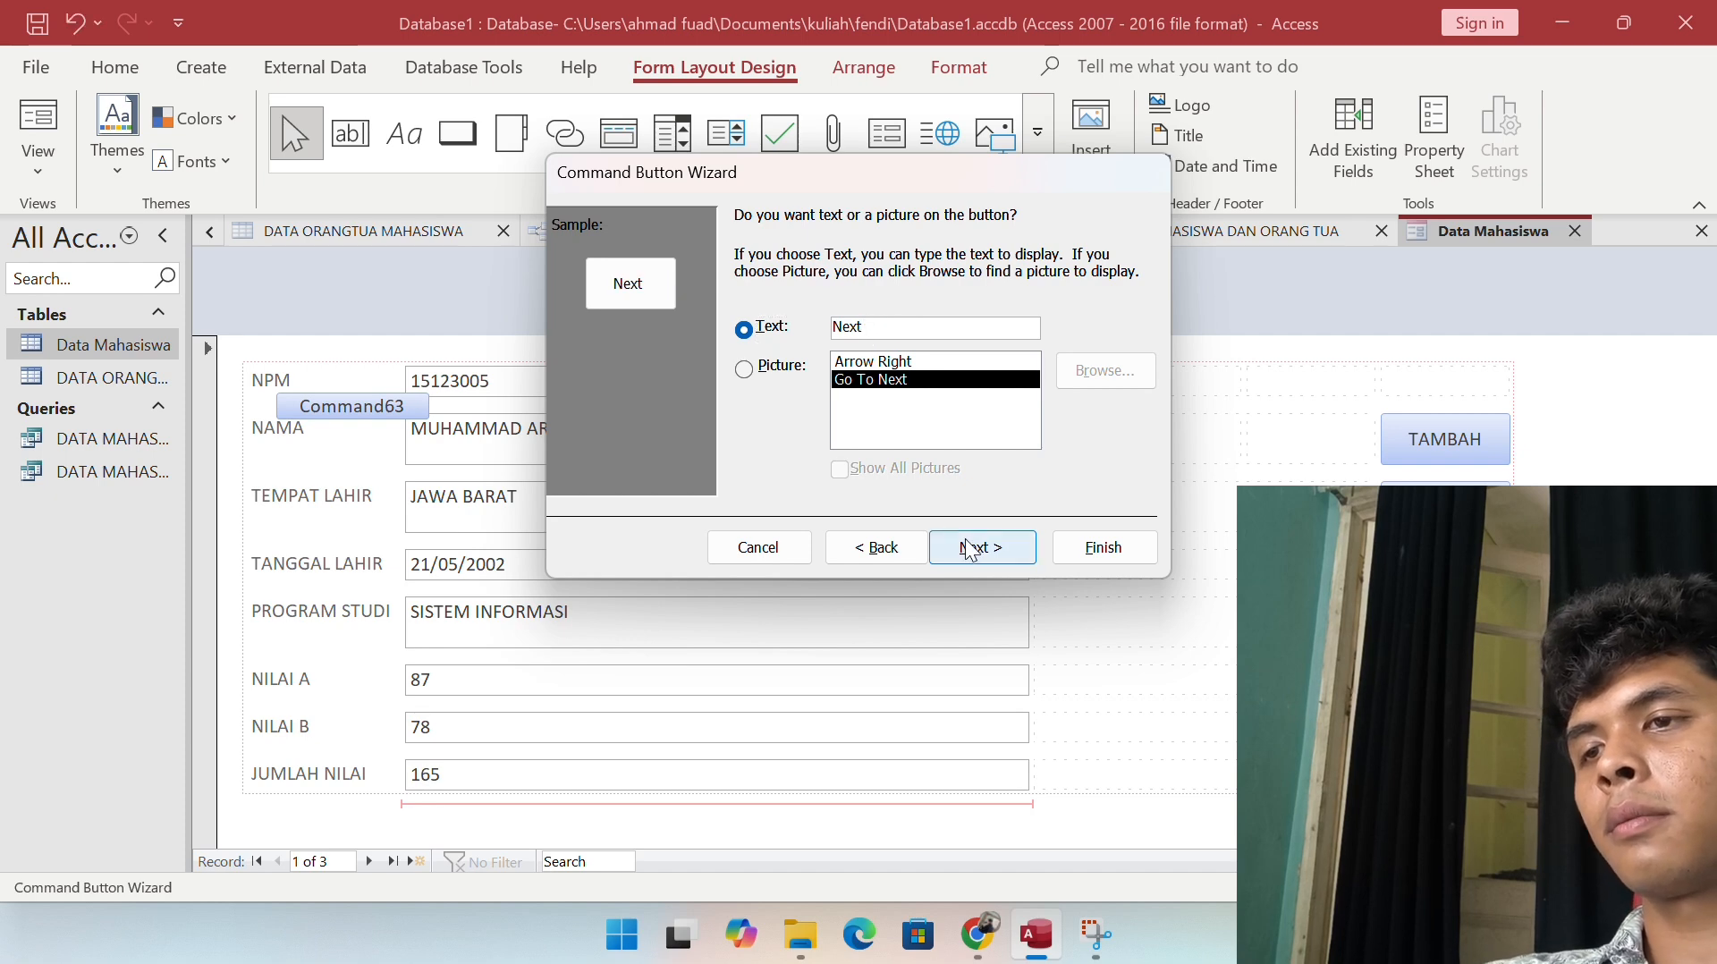
pyautogui.click(1104, 546)
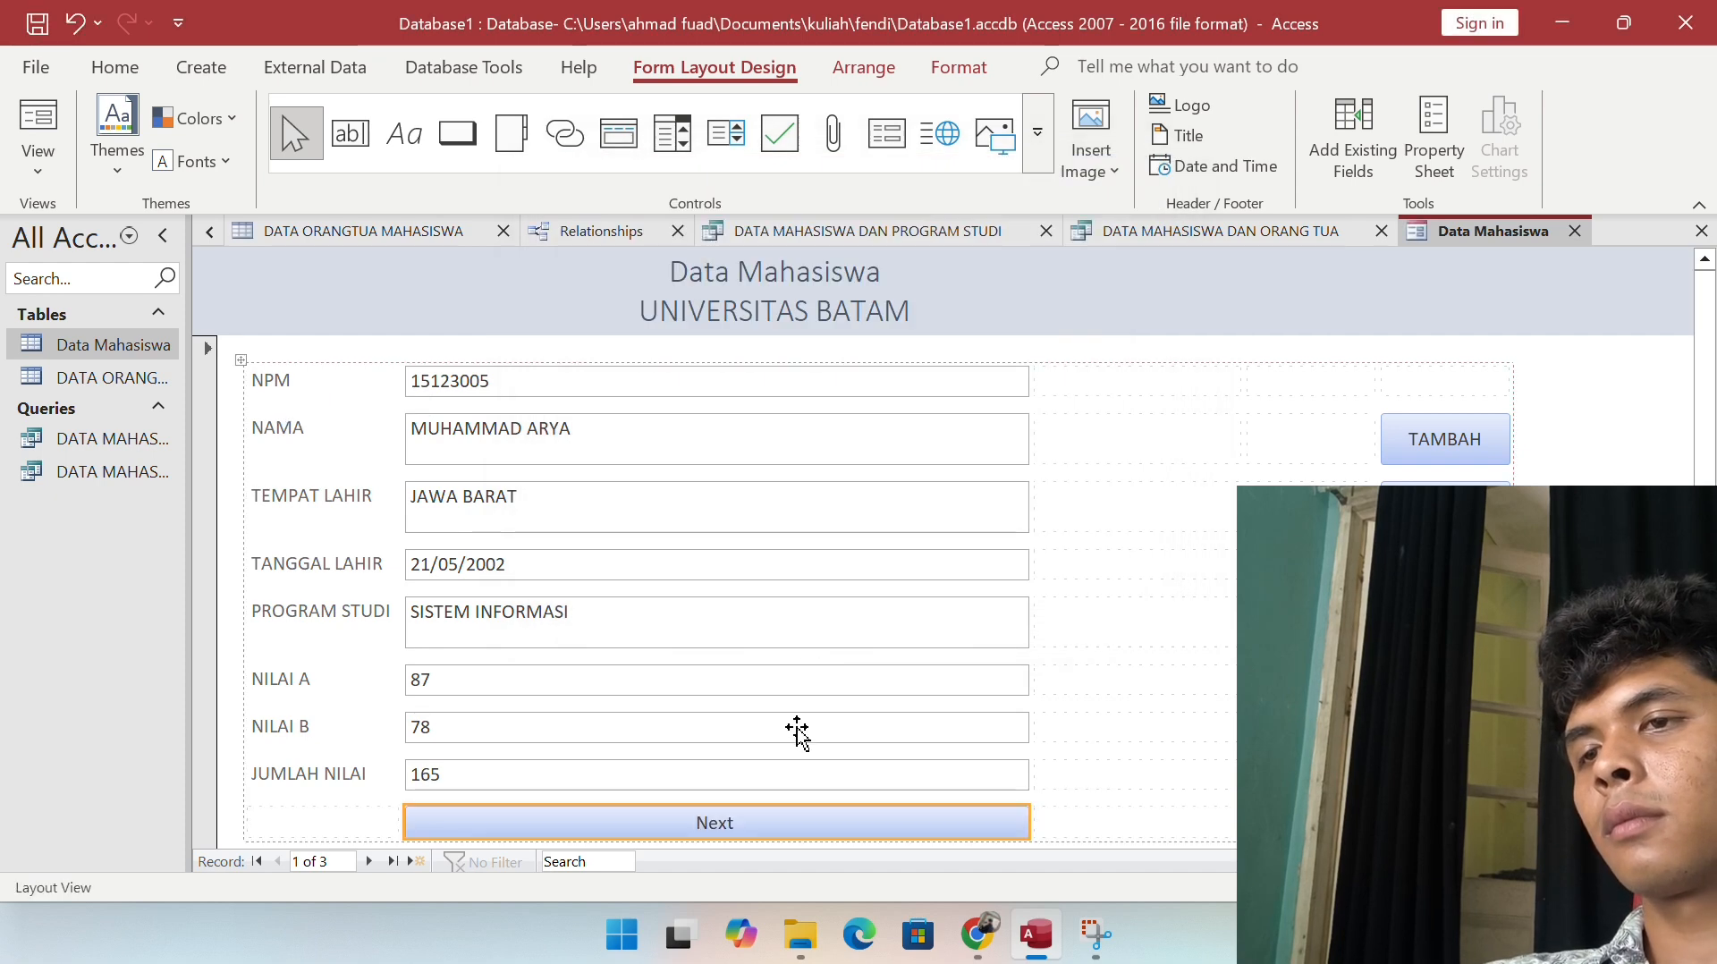
# Step: Move the Next button into the empty bottom-row cell on its right
pyautogui.click(901, 824)
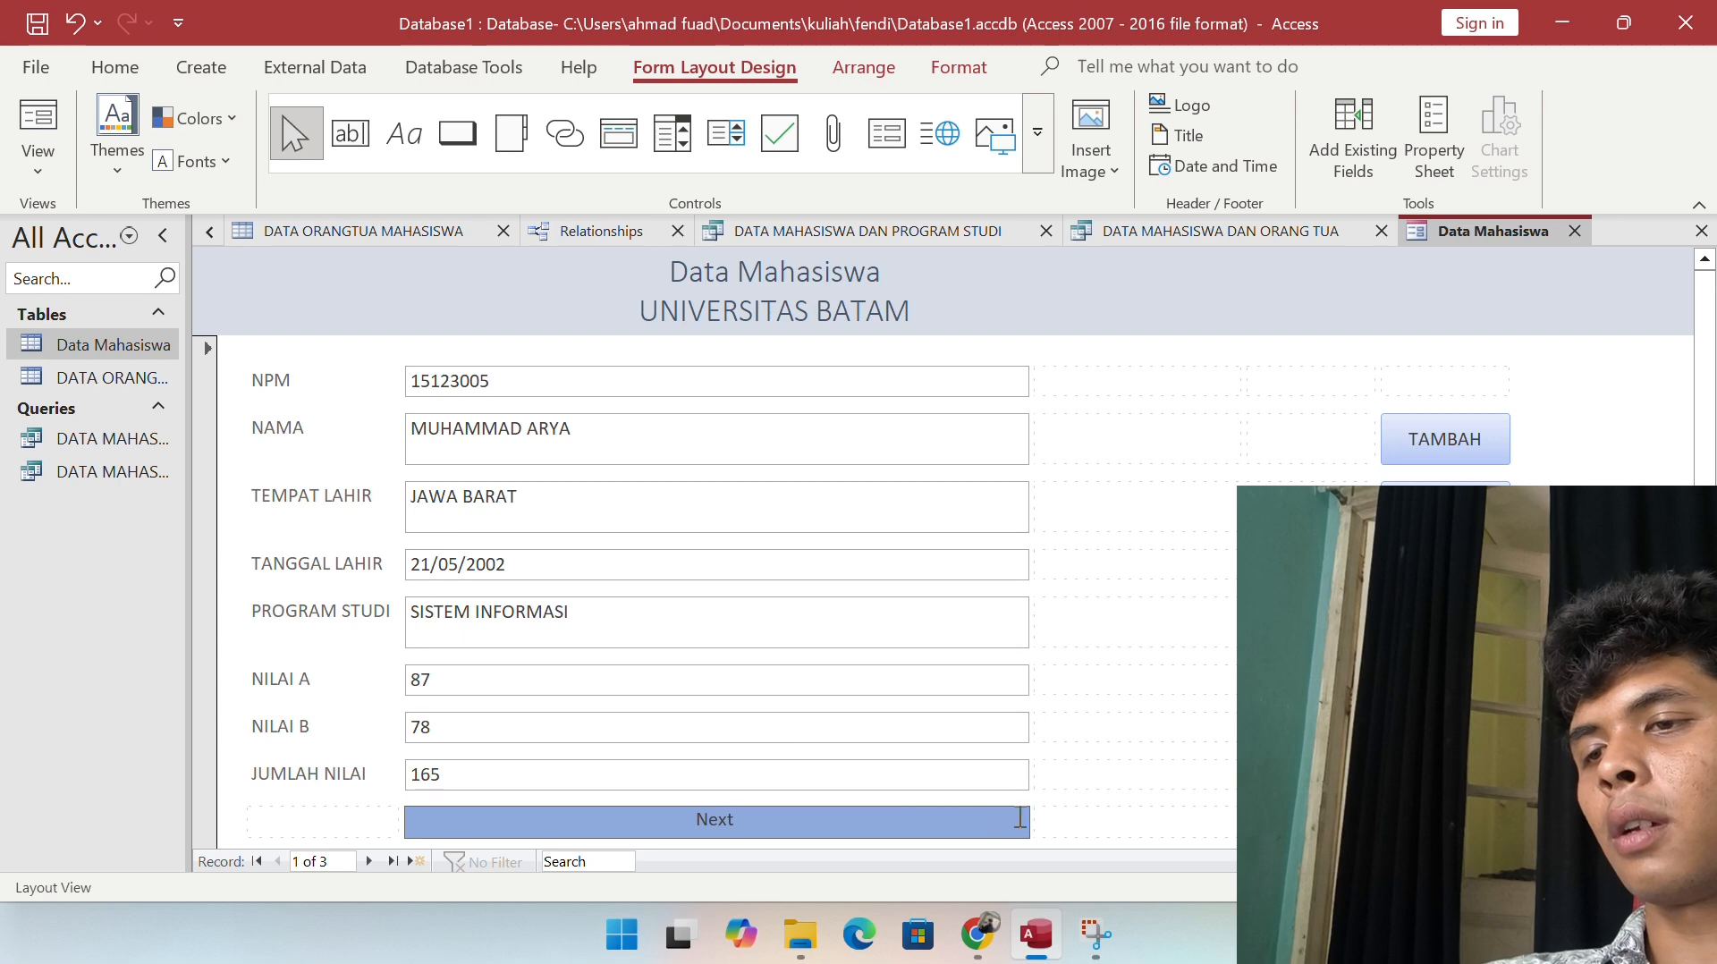
pyautogui.click(1058, 795)
pyautogui.click(1019, 817)
pyautogui.moveTo(1026, 819)
pyautogui.mouseDown()
pyautogui.moveTo(739, 835)
pyautogui.moveTo(1029, 815)
pyautogui.mouseUp()
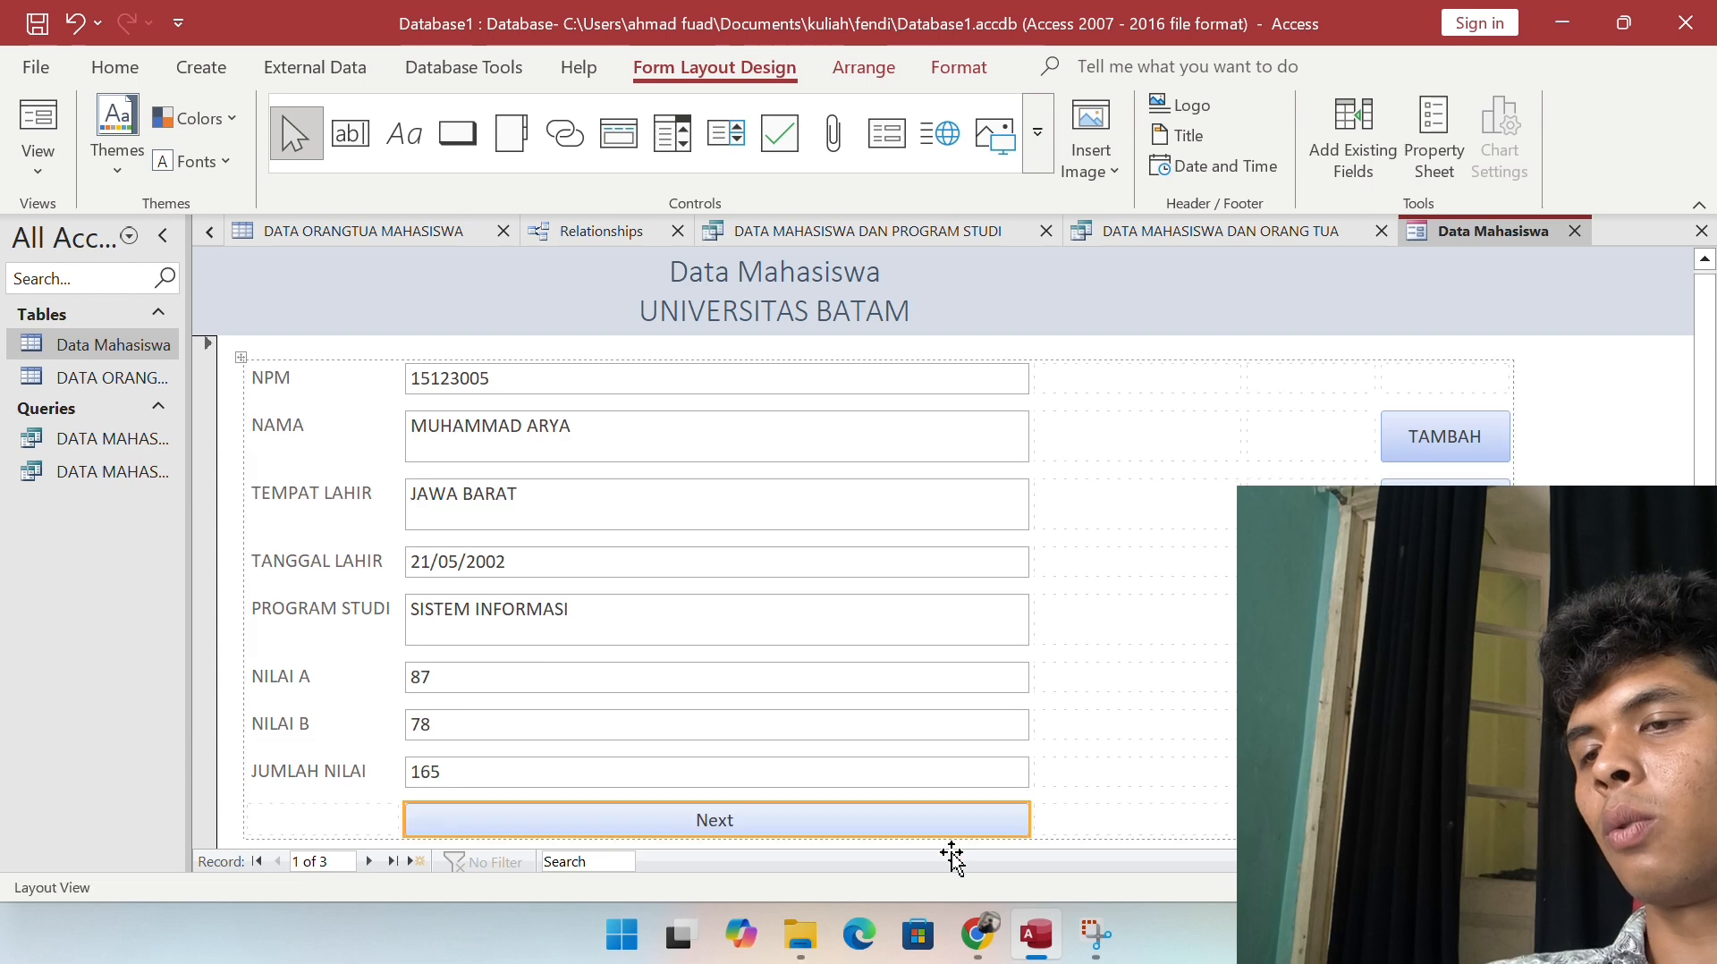
pyautogui.moveTo(955, 821); pyautogui.dragTo(1100, 820)
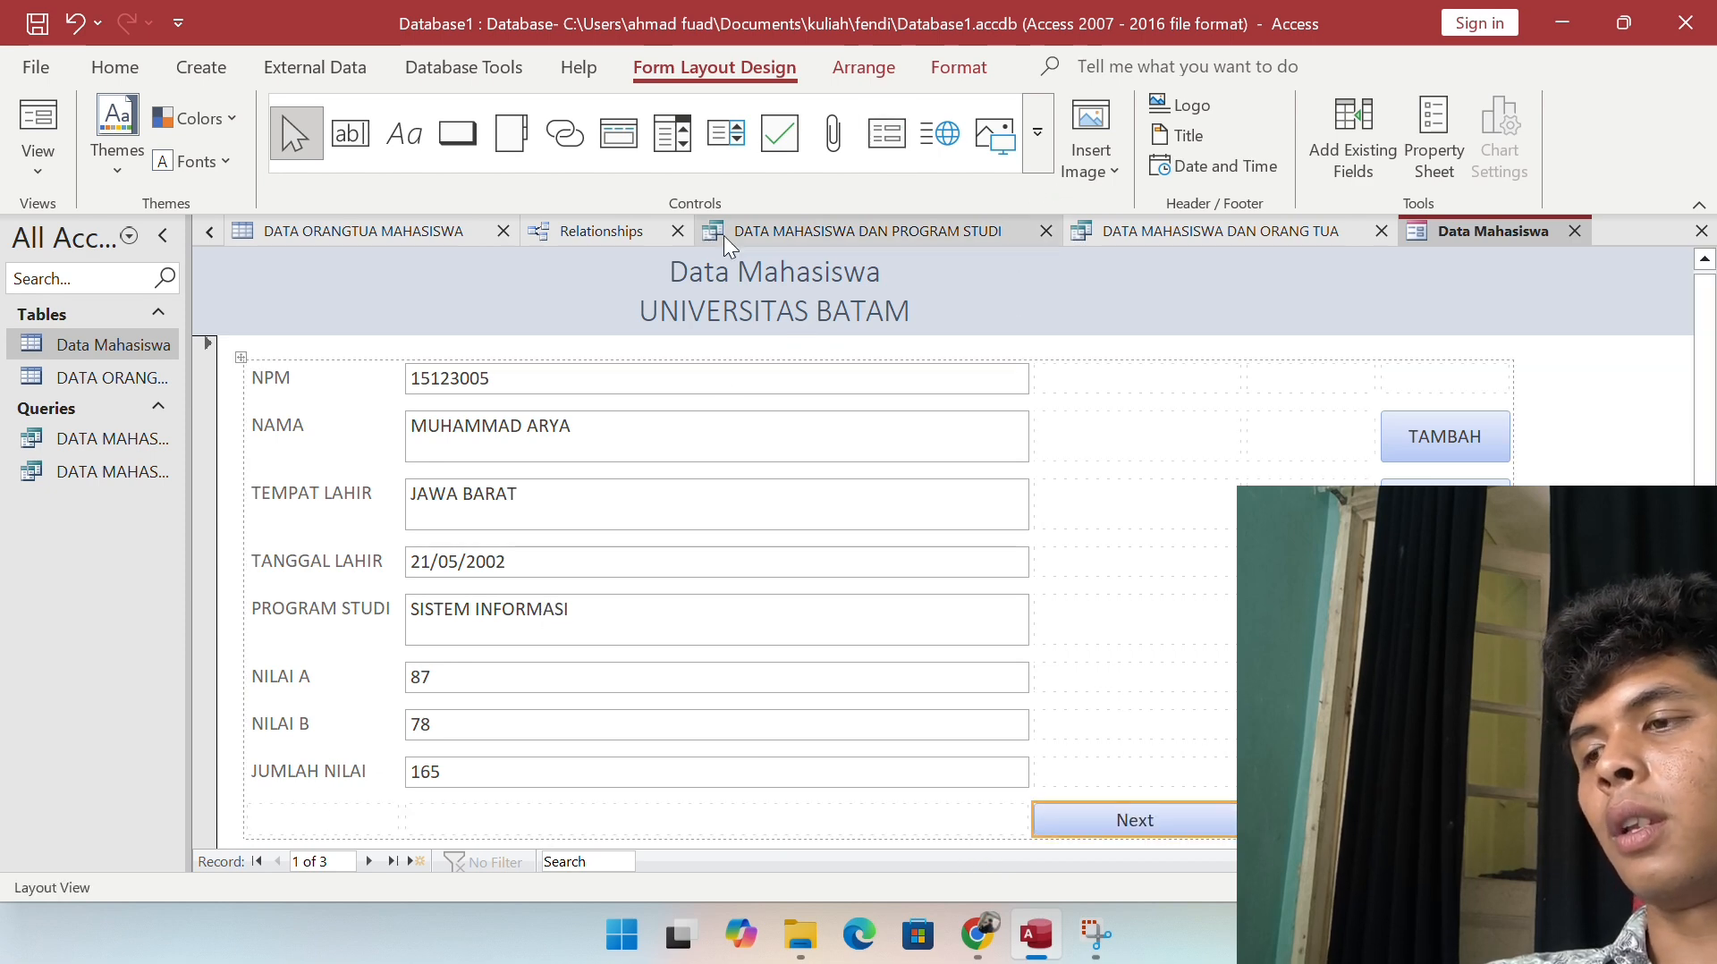
pyautogui.click(1217, 680)
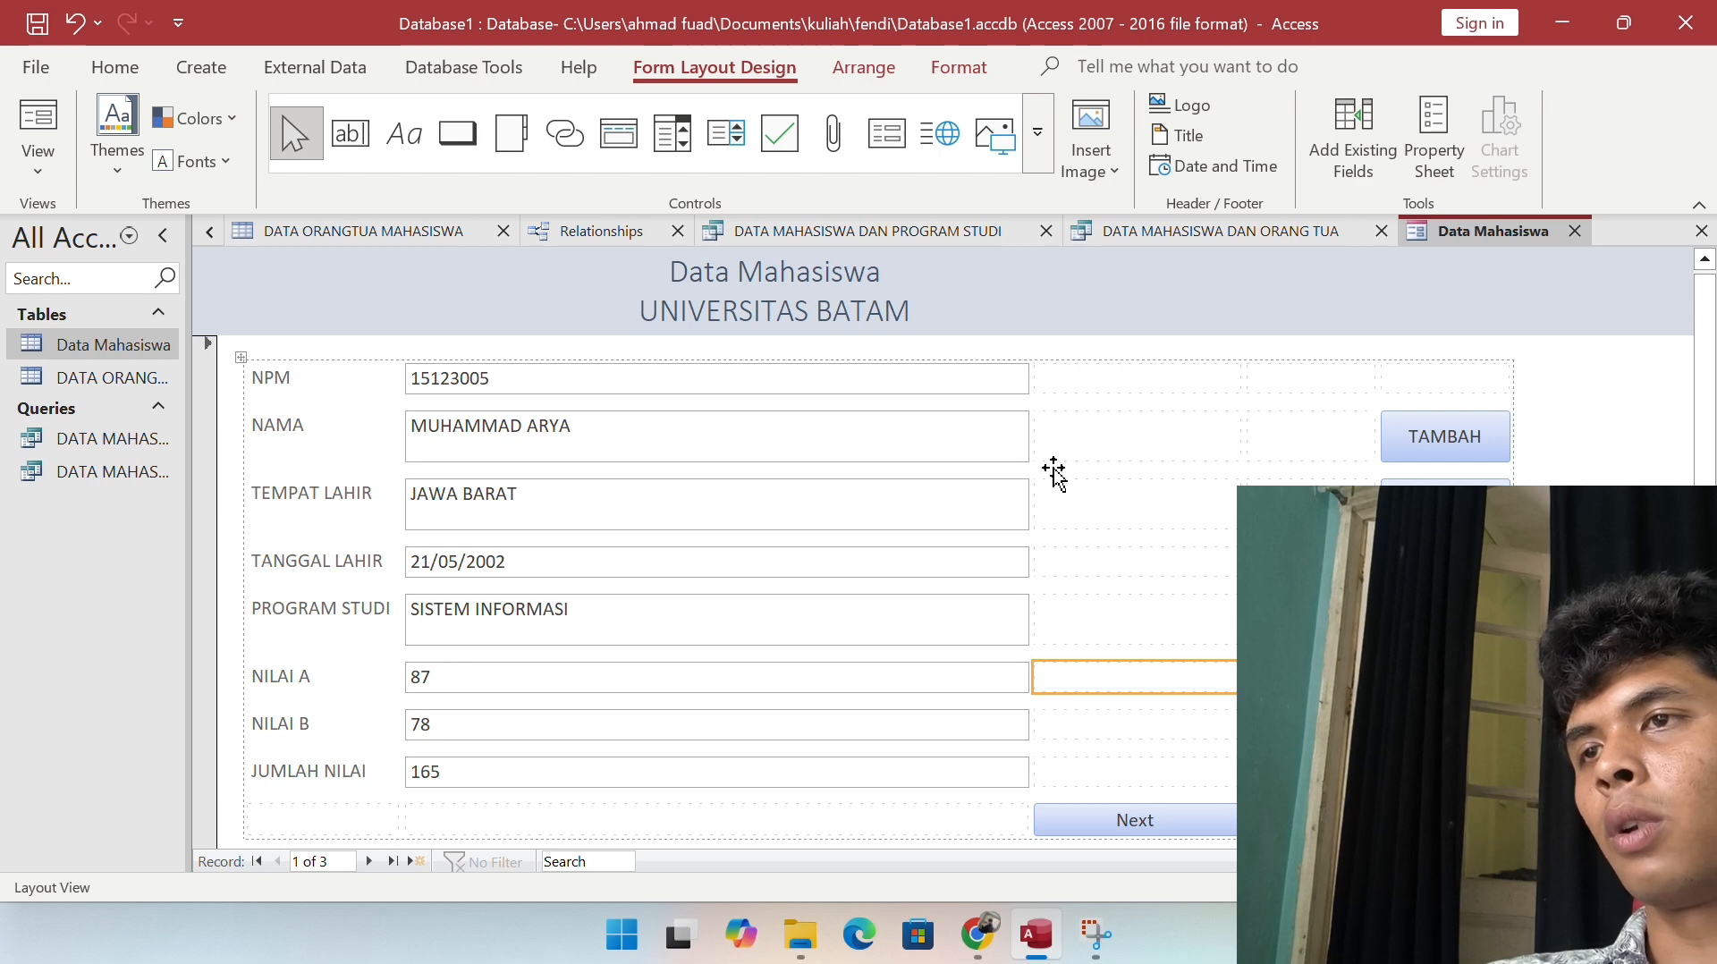
pyautogui.click(457, 132)
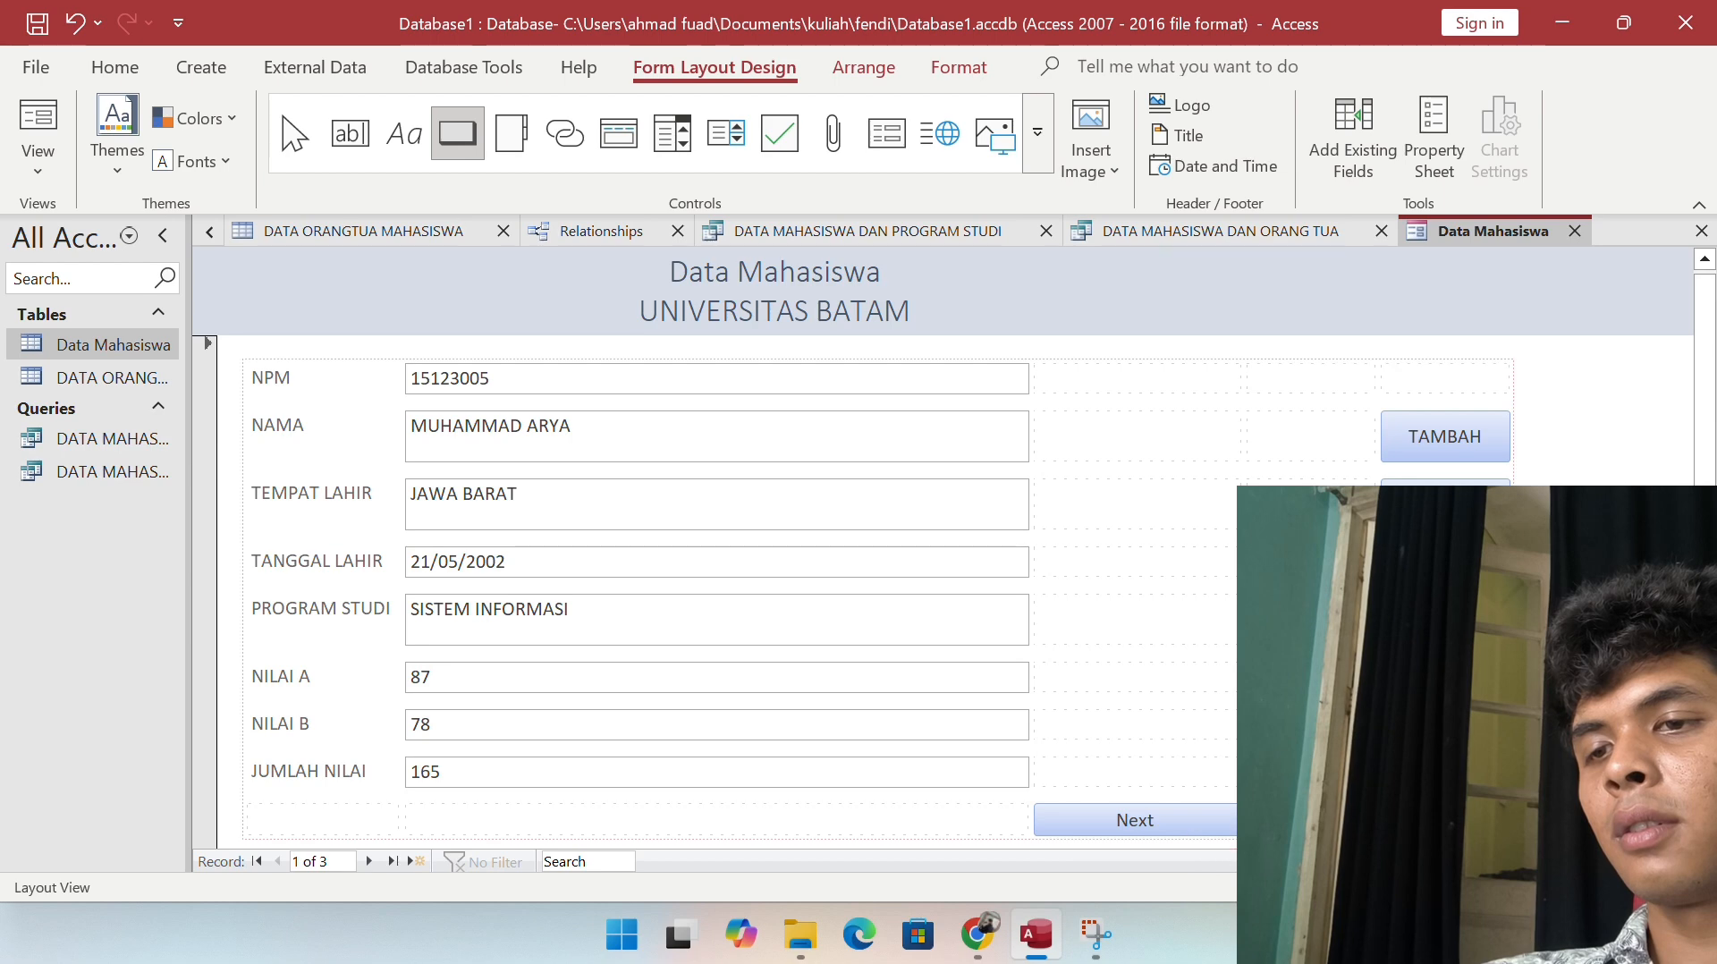
# Step: Add a Go To Previous Record button captioned 'Previous' in the bottom row
pyautogui.click(1196, 833)
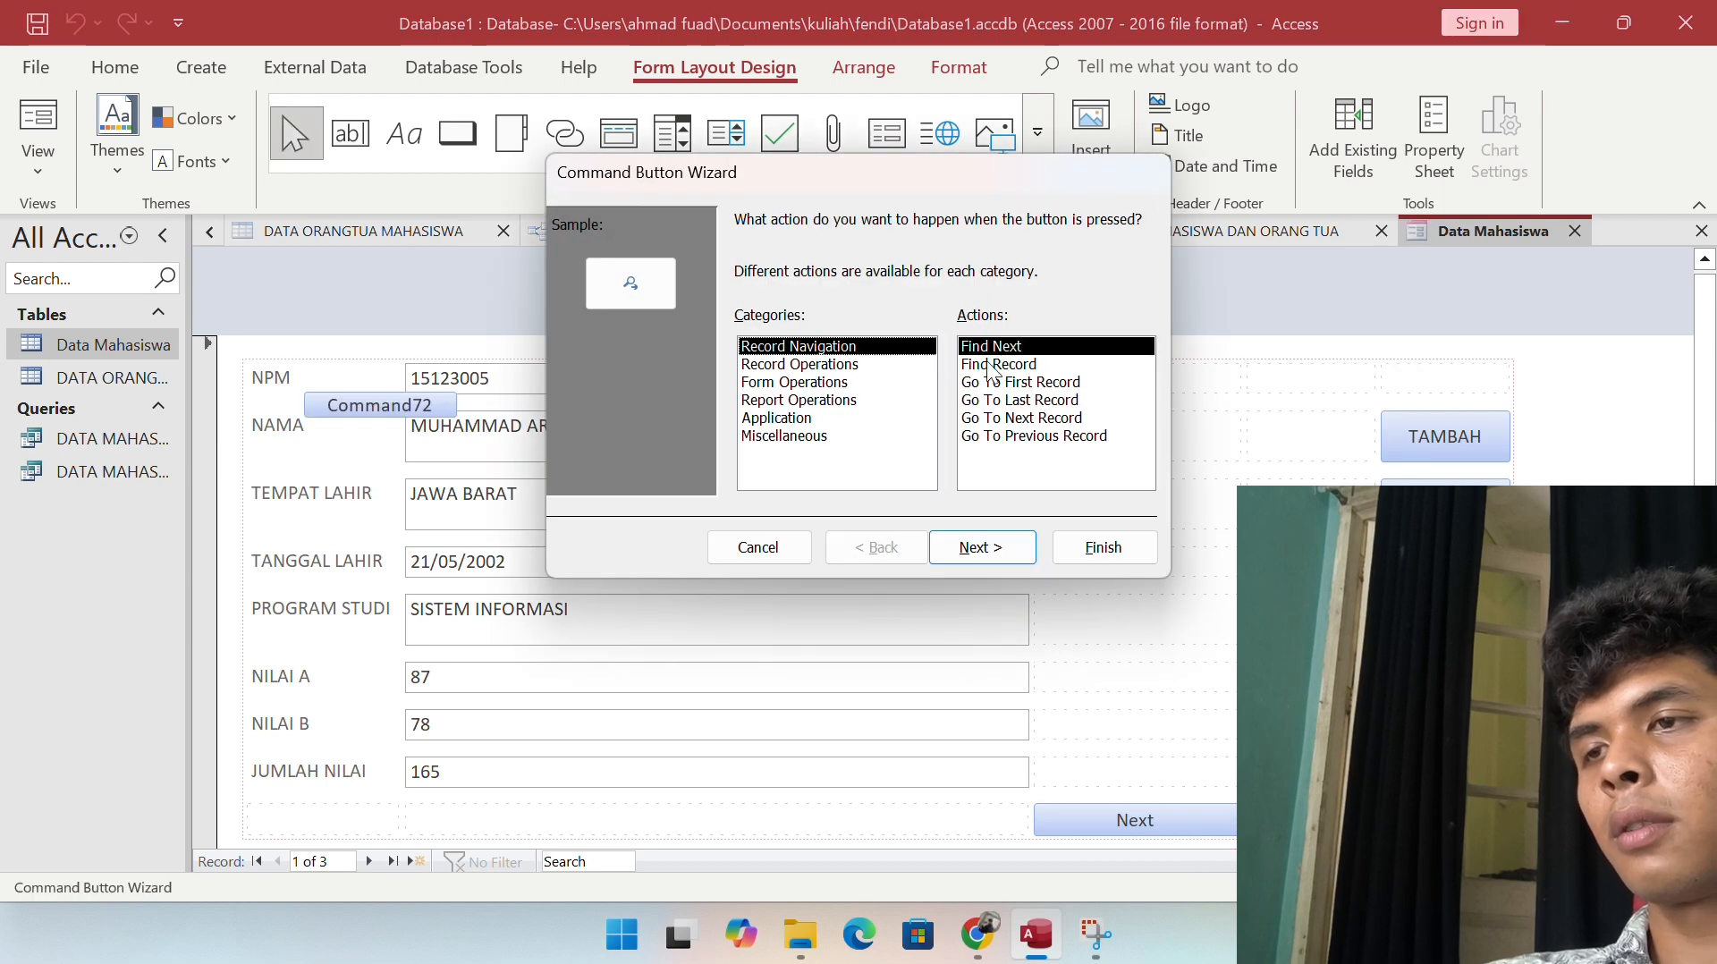
pyautogui.click(1041, 437)
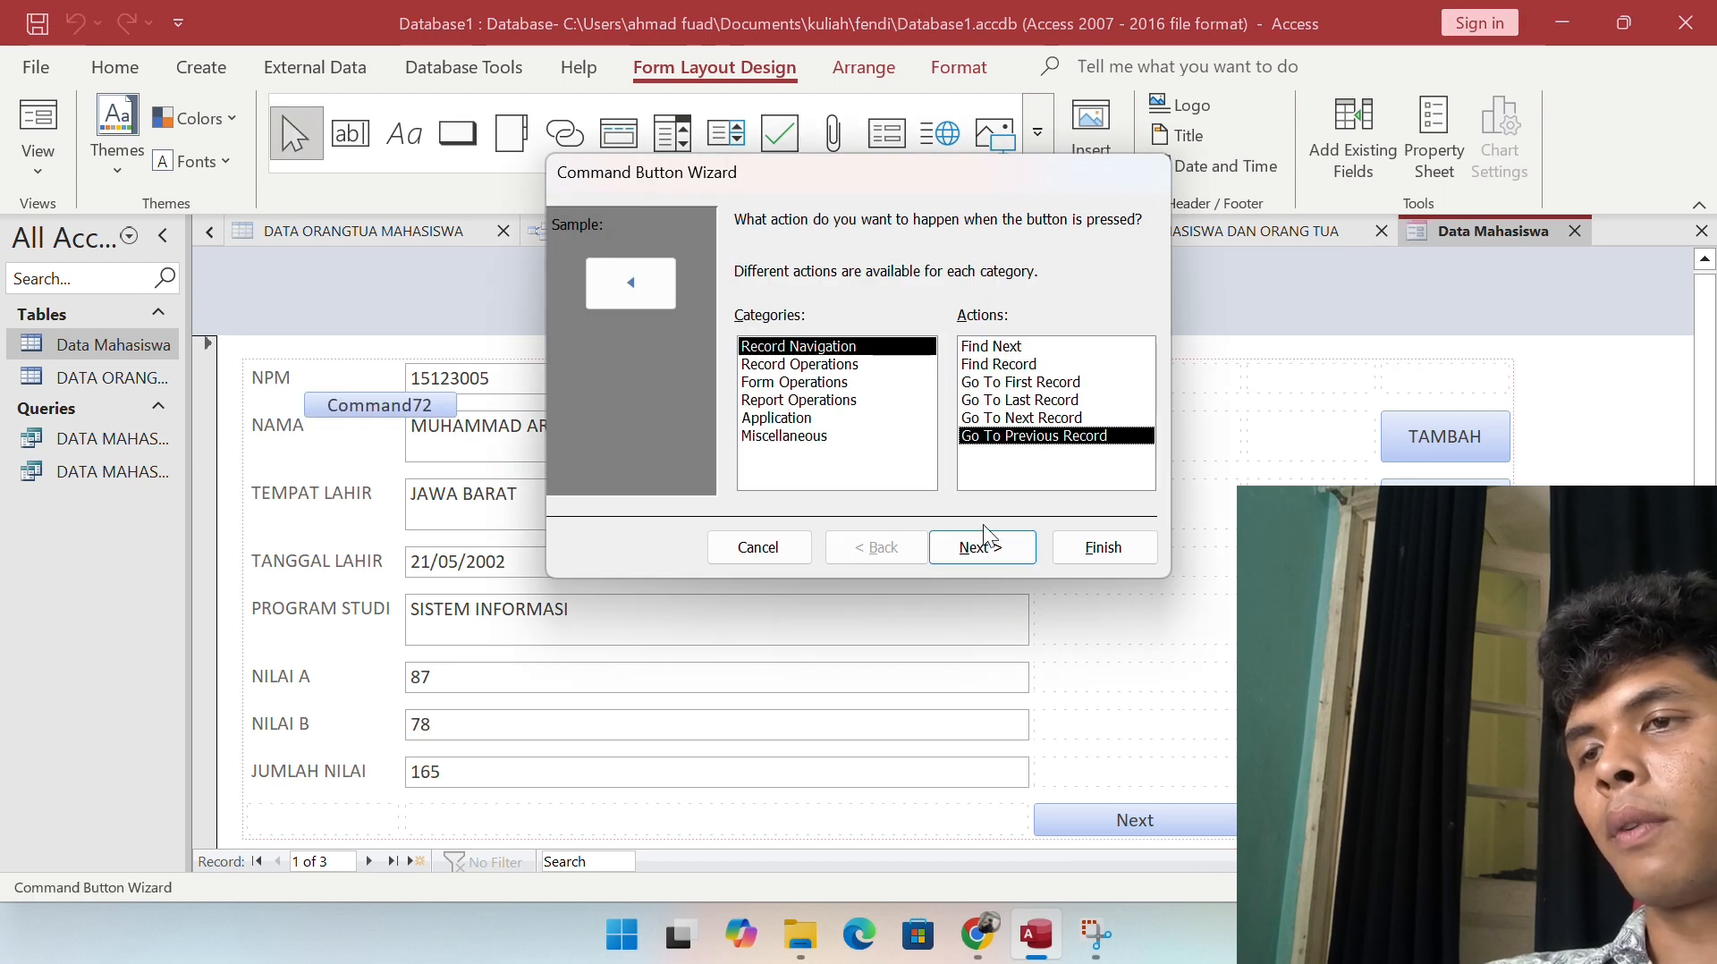
pyautogui.click(983, 546)
pyautogui.click(758, 329)
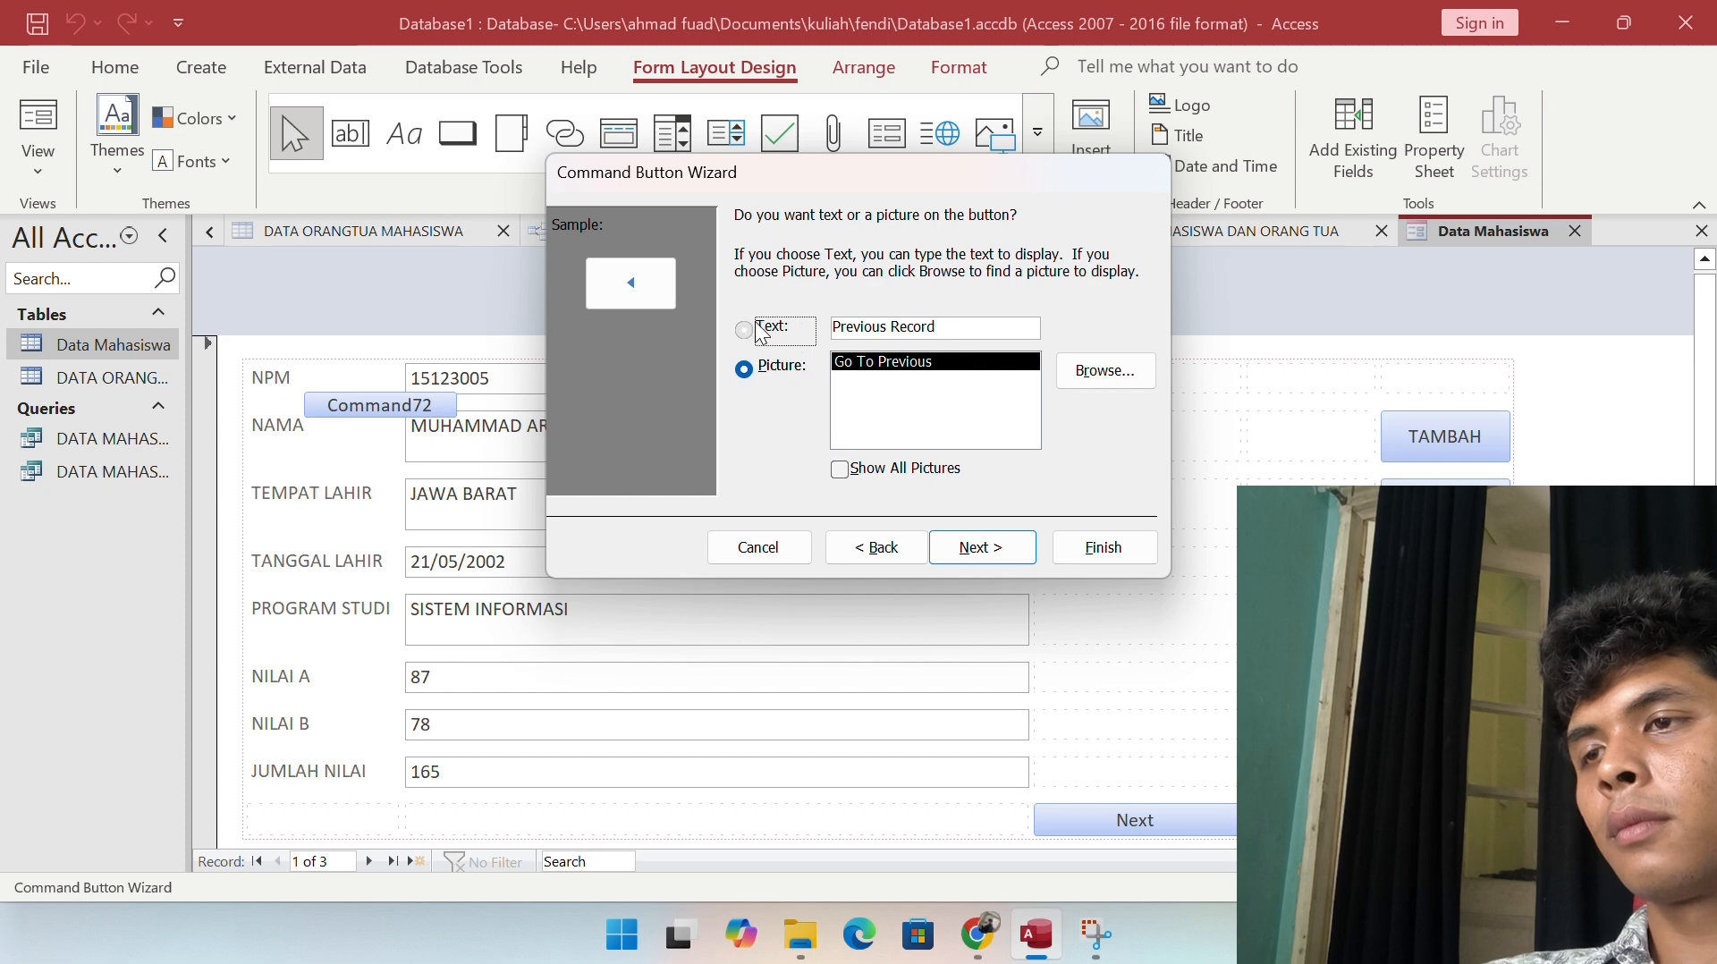
pyautogui.moveTo(947, 326); pyautogui.dragTo(903, 322)
pyautogui.press('BackSpace')
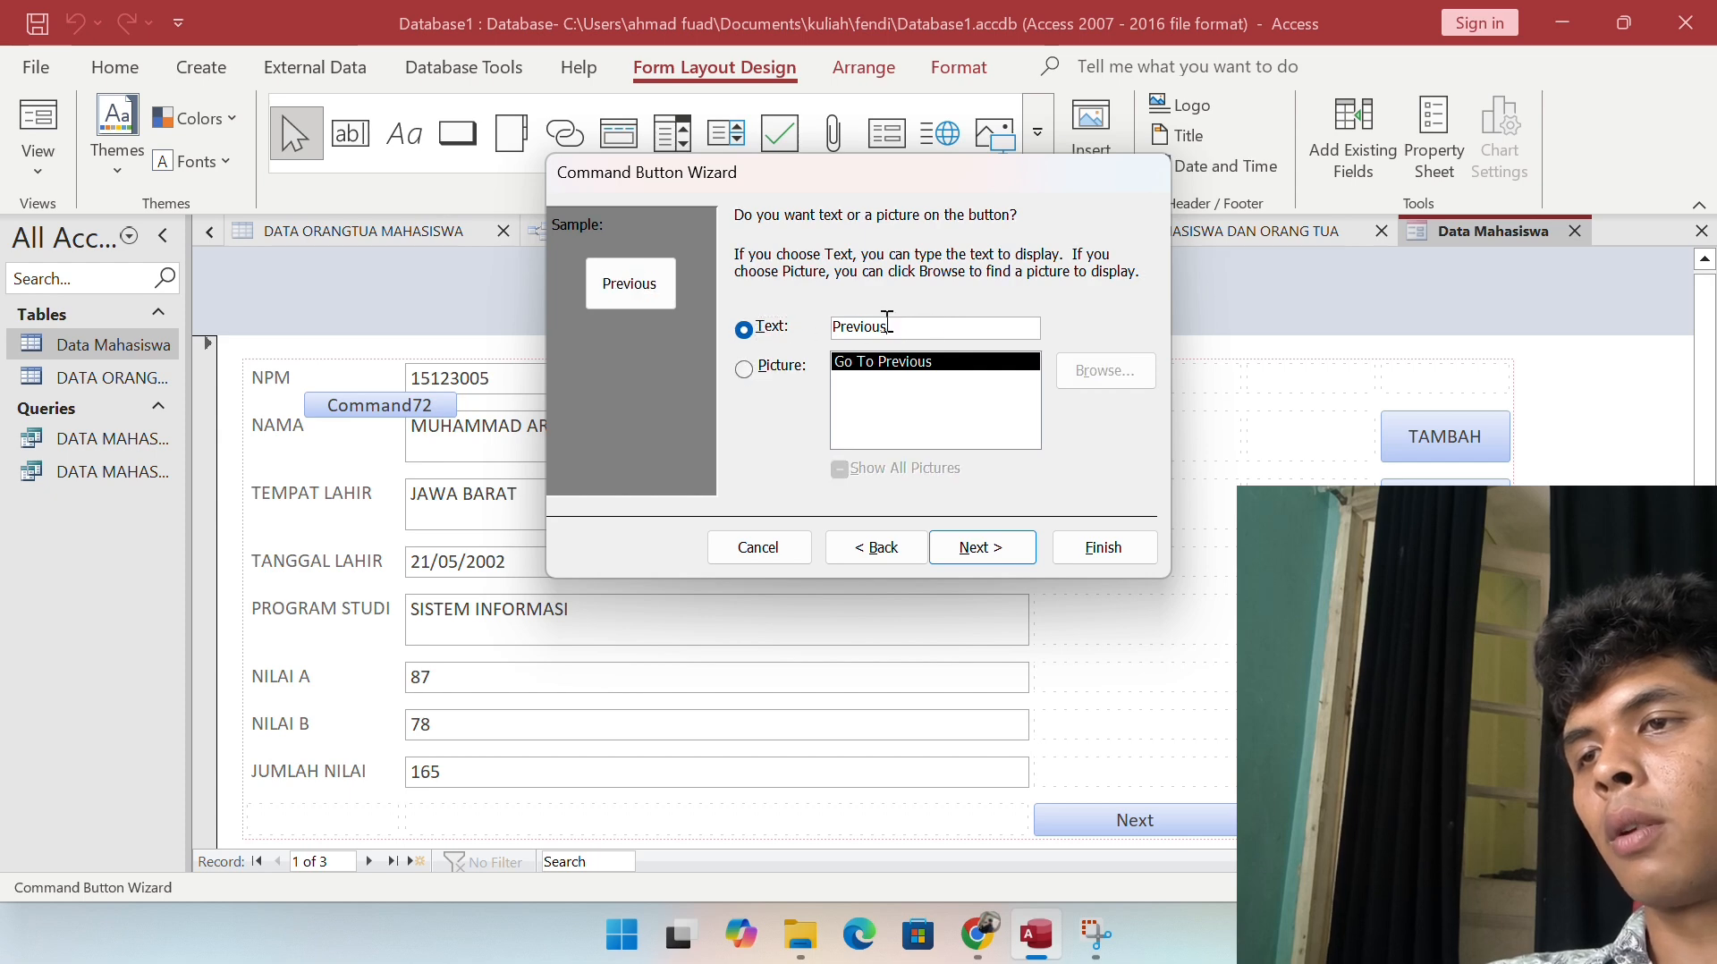
pyautogui.click(993, 548)
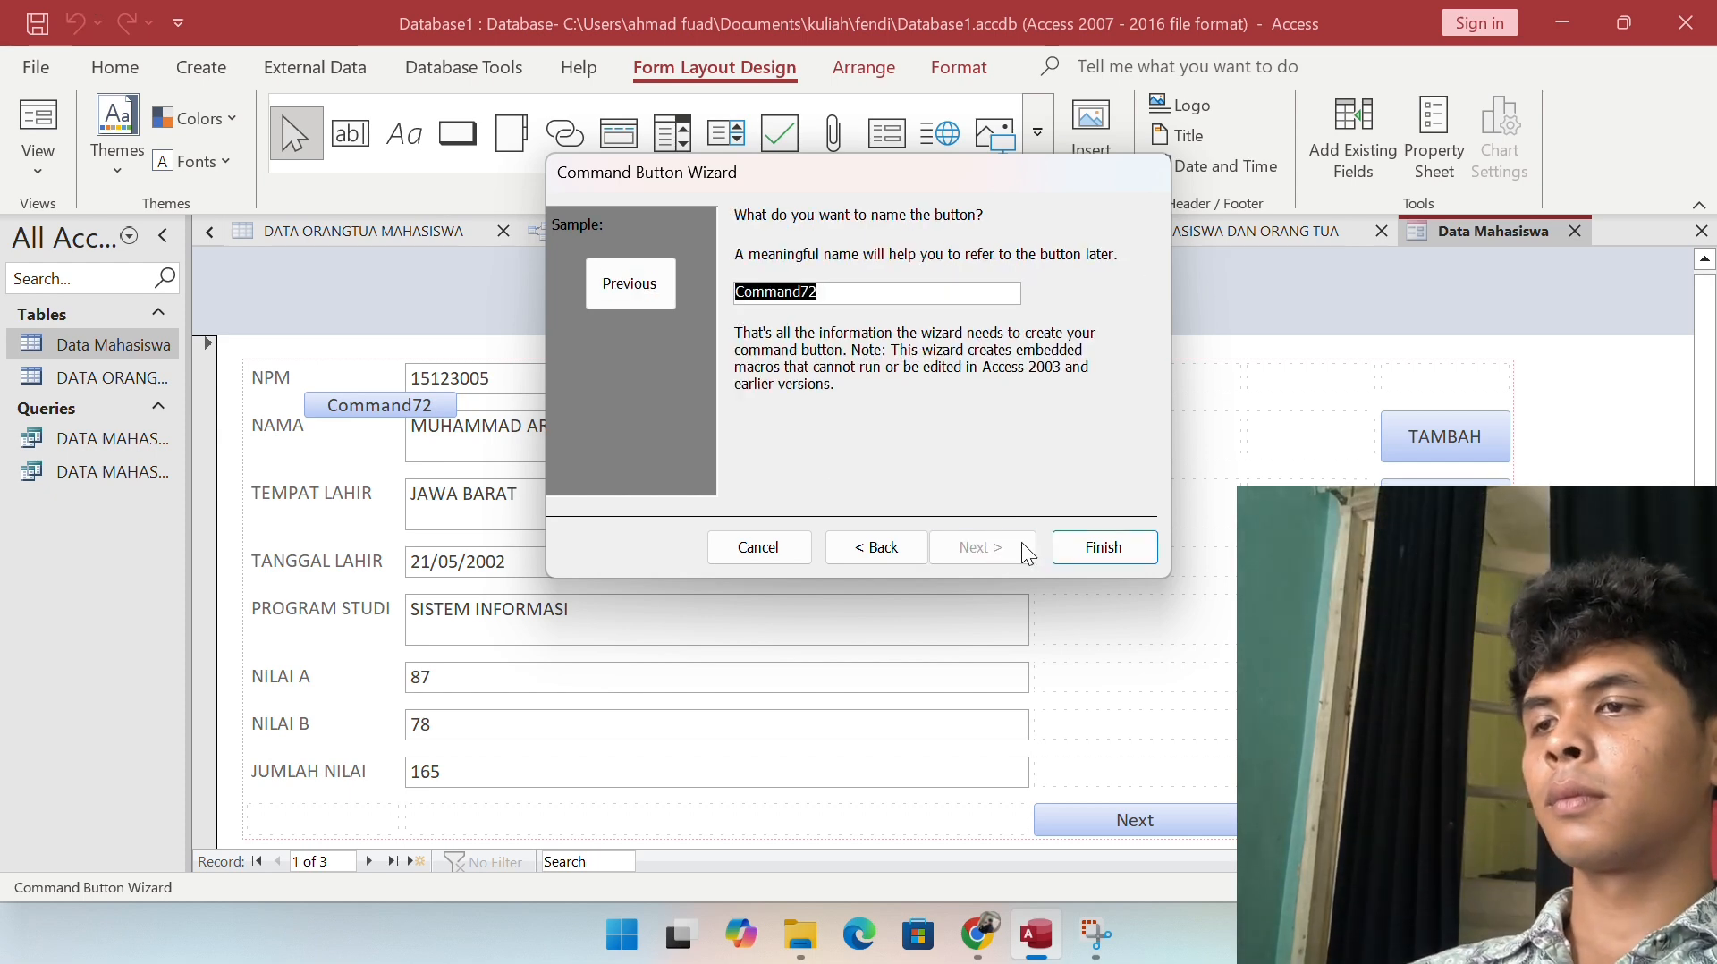
pyautogui.click(1098, 546)
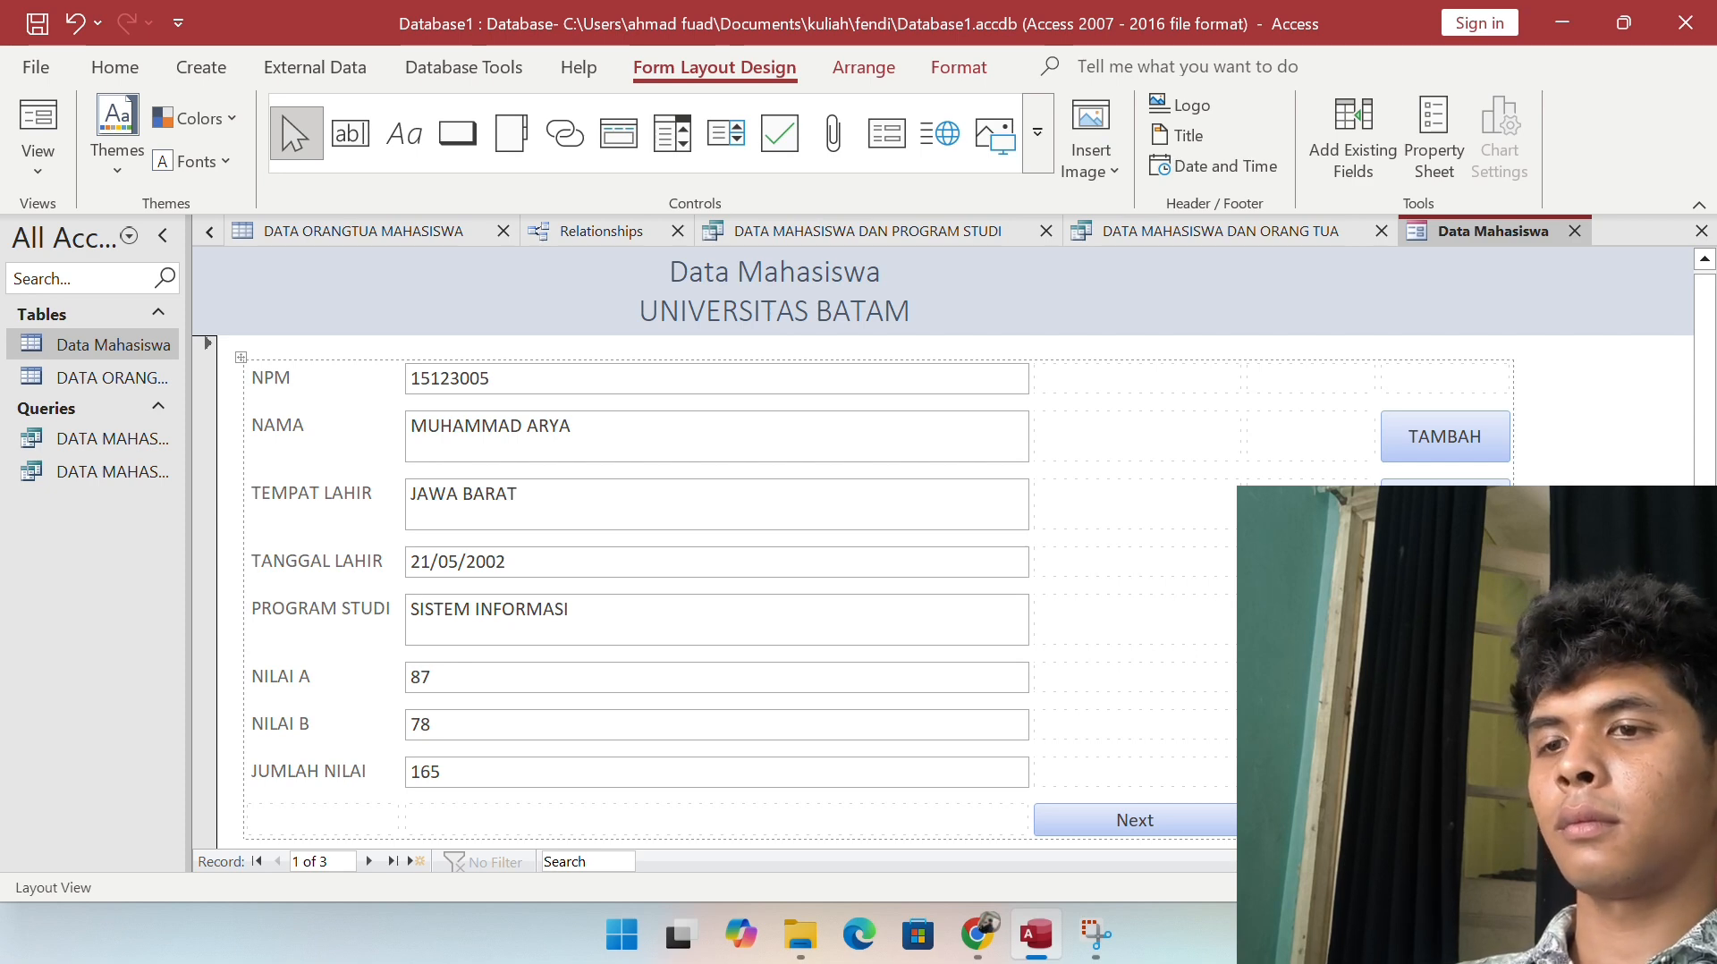
# Step: Move the Previous button to the first bottom-row cell and switch to Form View
pyautogui.click(1233, 819)
pyautogui.click(1310, 820)
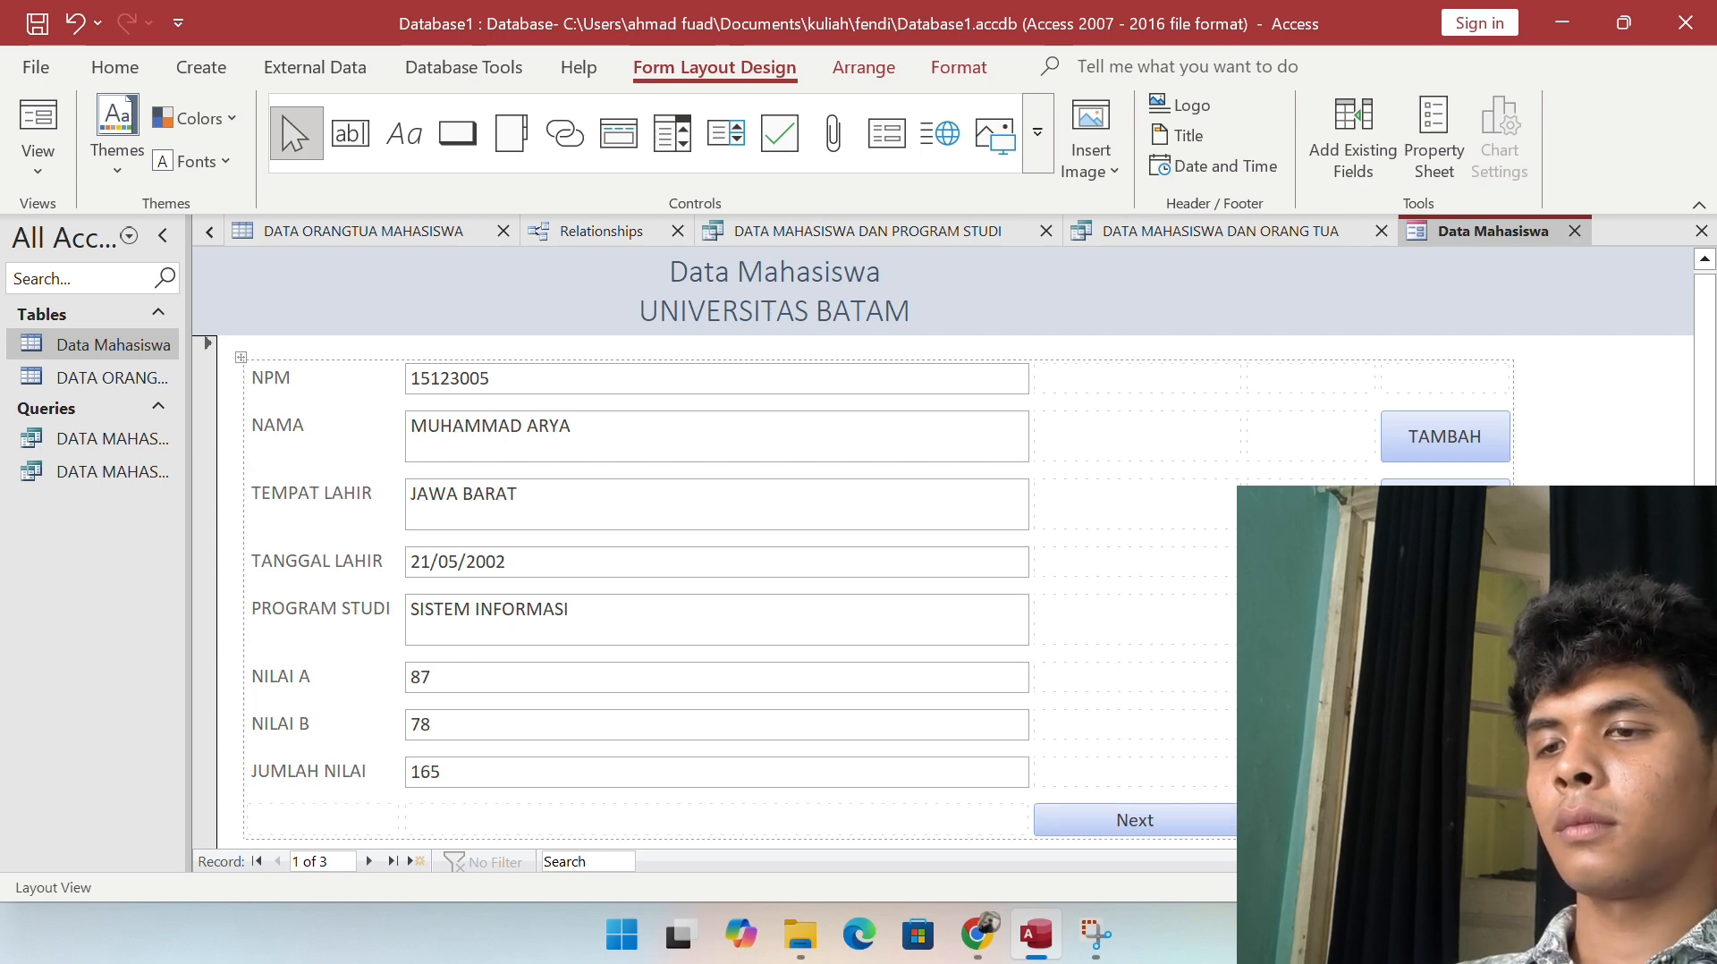
pyautogui.moveTo(1310, 820)
pyautogui.mouseDown()
pyautogui.moveTo(376, 831)
pyautogui.moveTo(436, 818)
pyautogui.mouseUp()
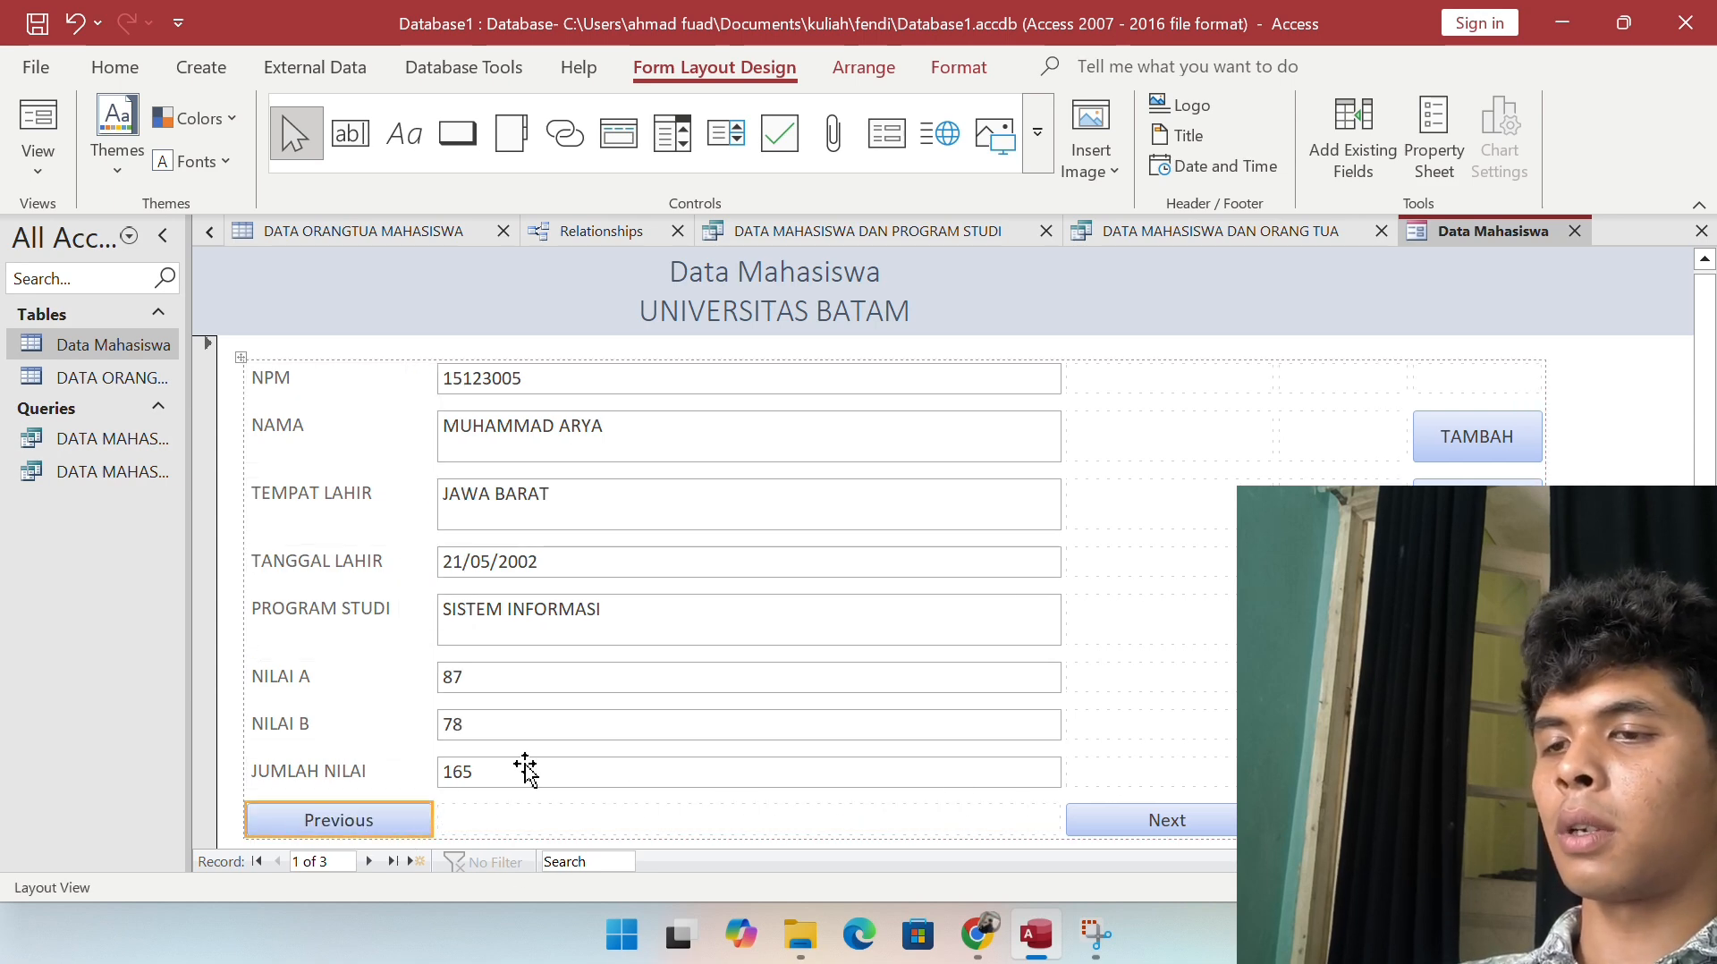
pyautogui.click(1301, 456)
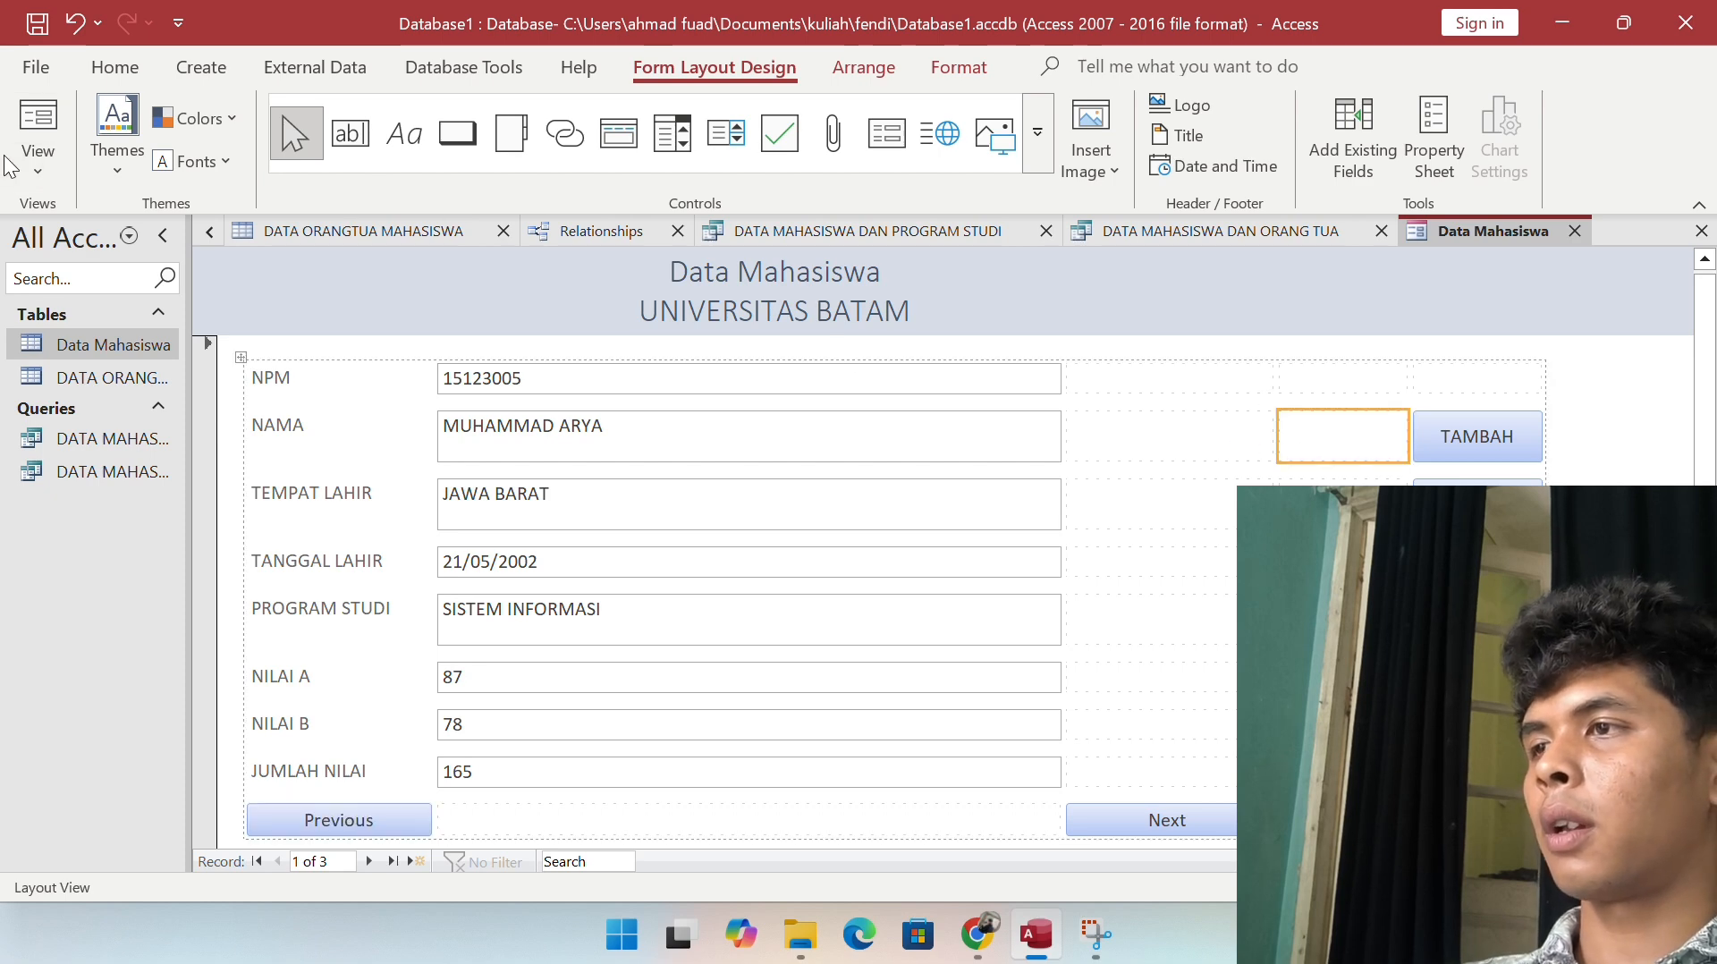
pyautogui.click(29, 164)
pyautogui.click(87, 211)
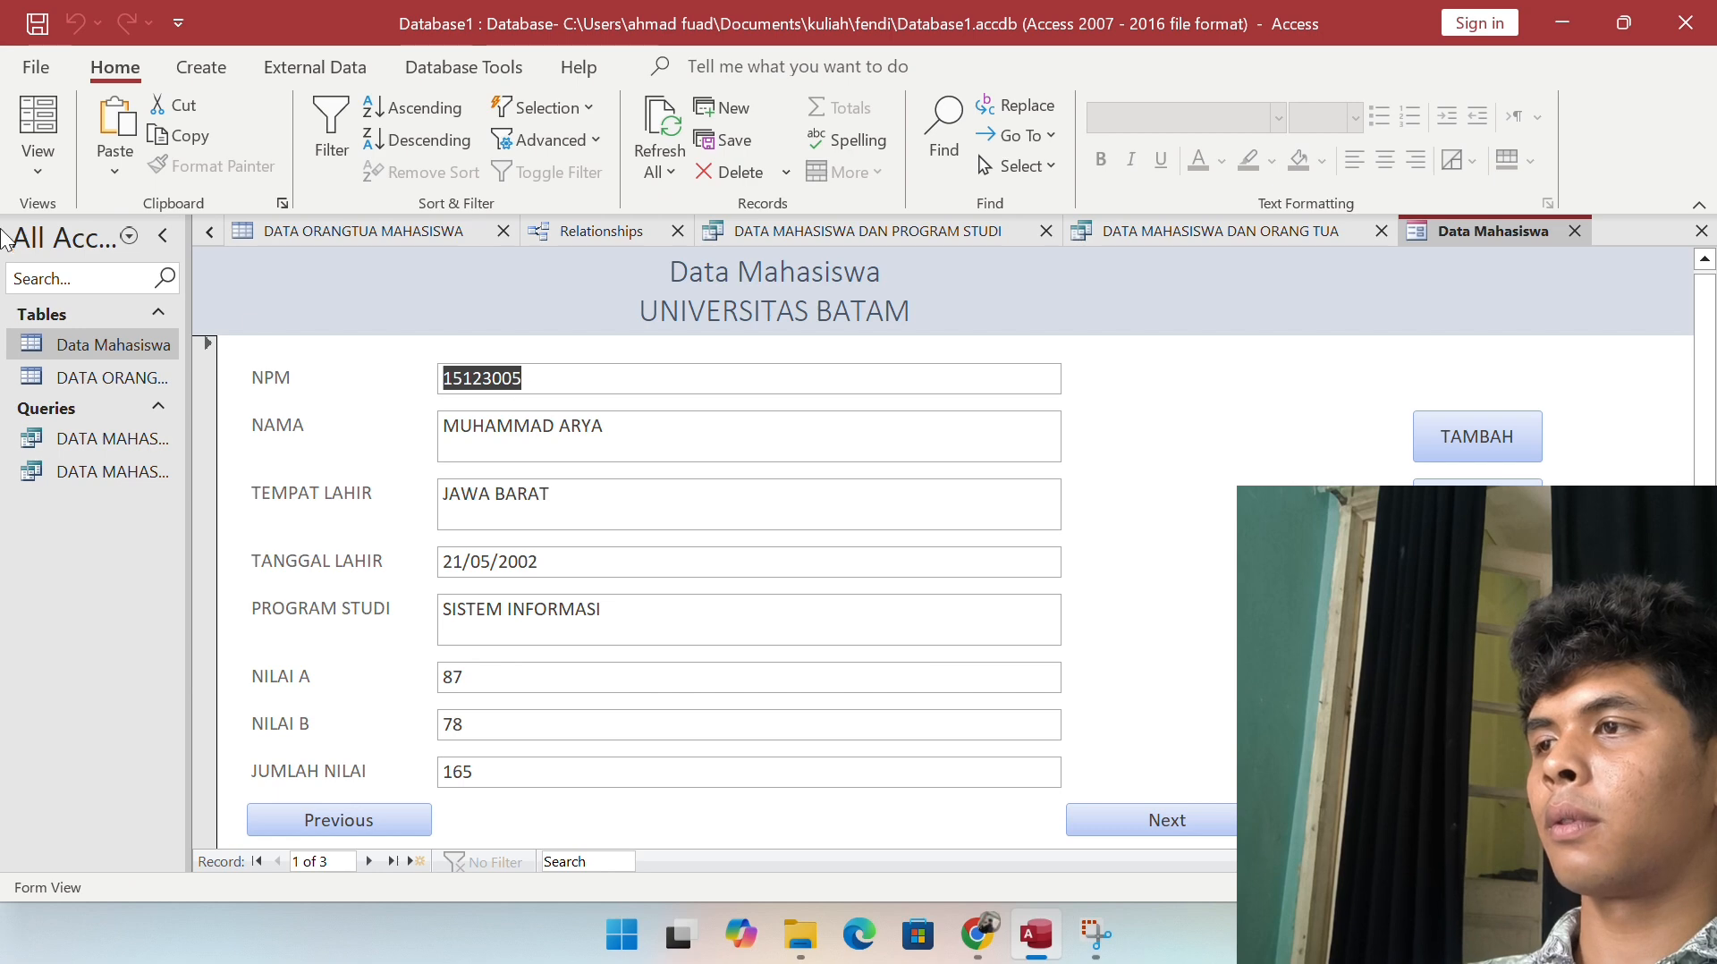
pyautogui.click(36, 170)
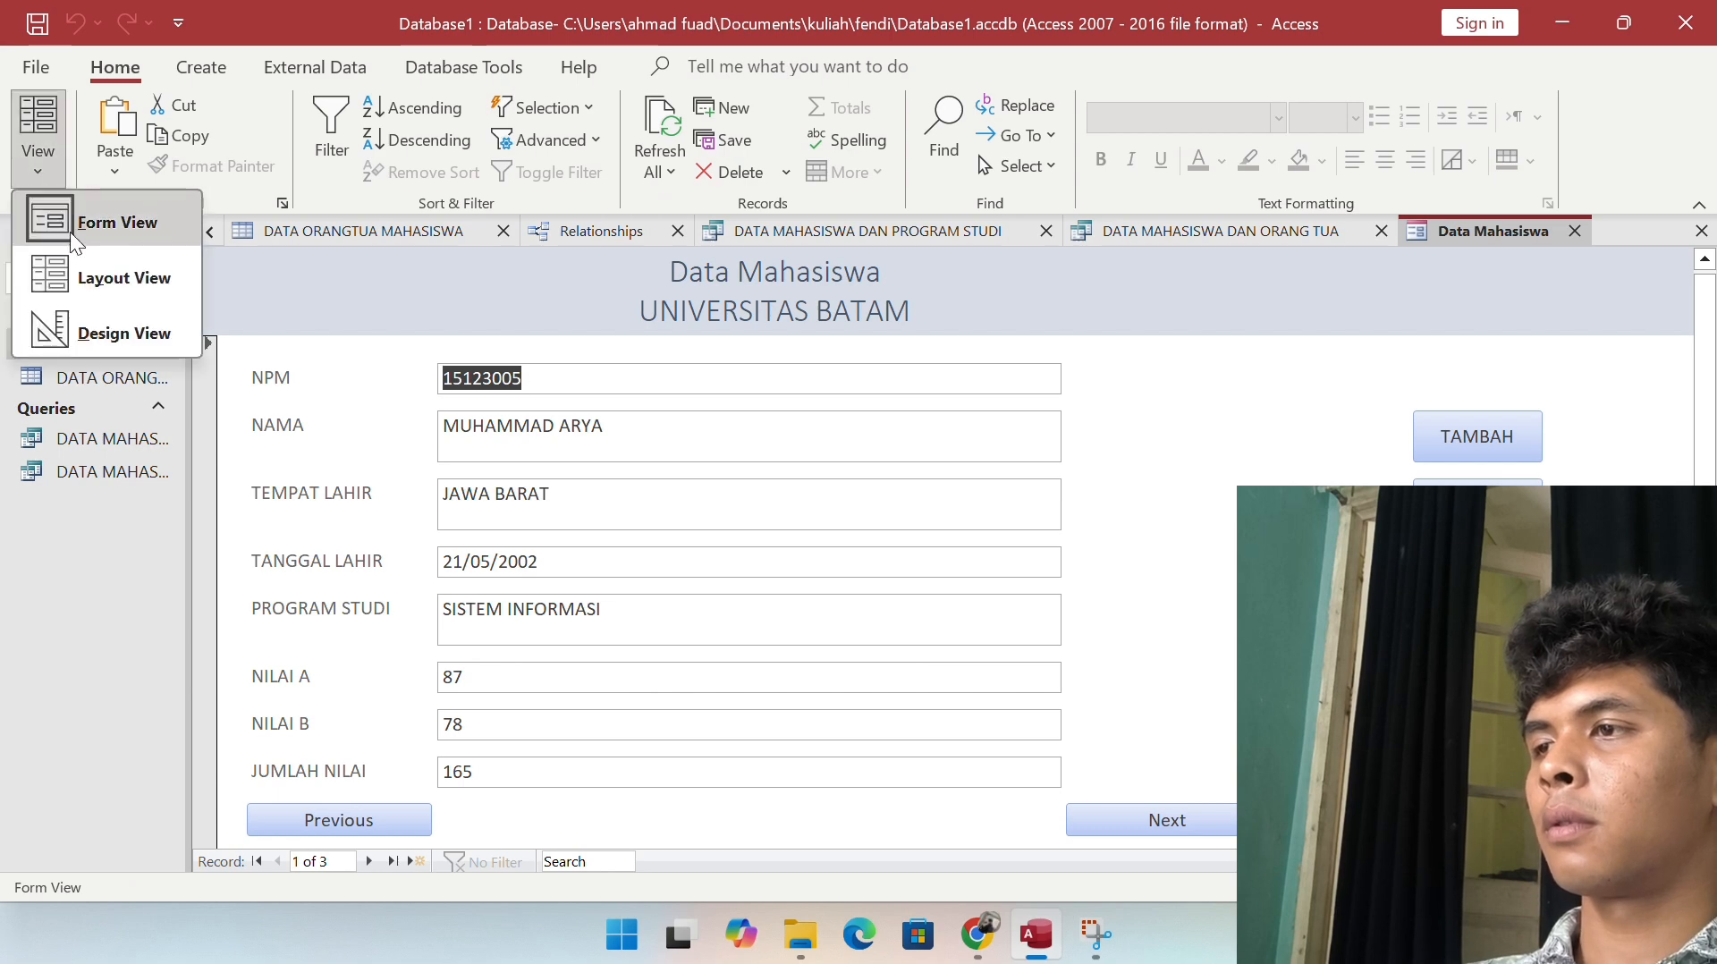
pyautogui.click(90, 268)
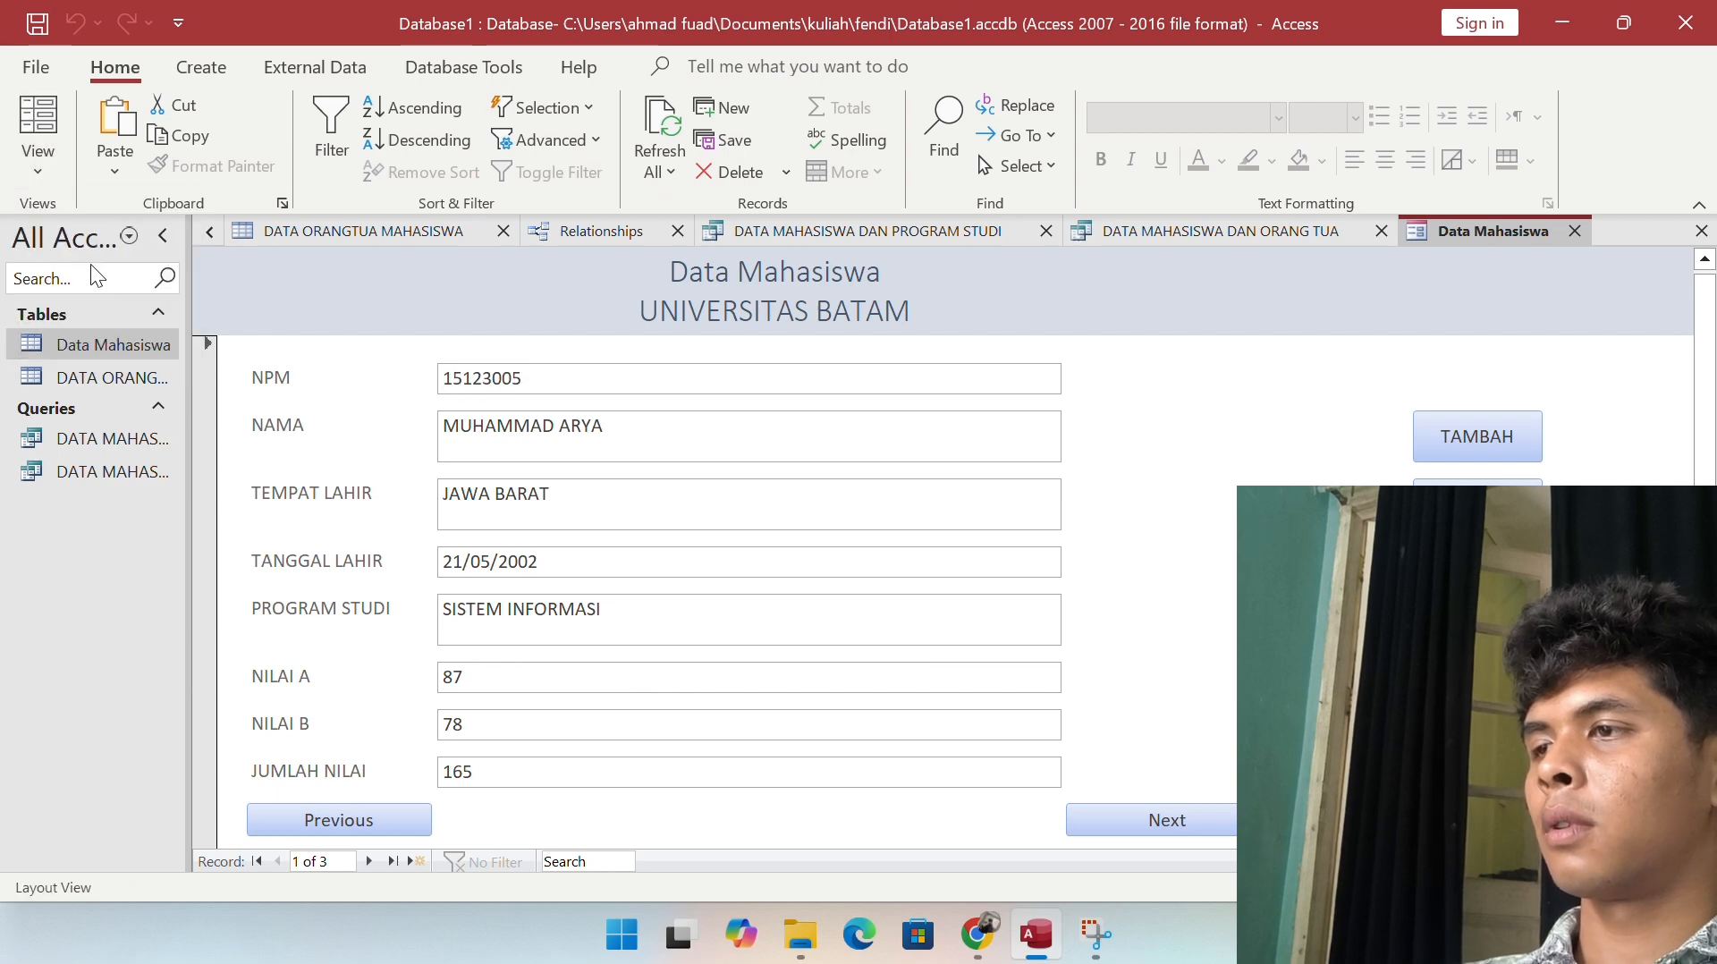
pyautogui.click(36, 159)
pyautogui.click(98, 335)
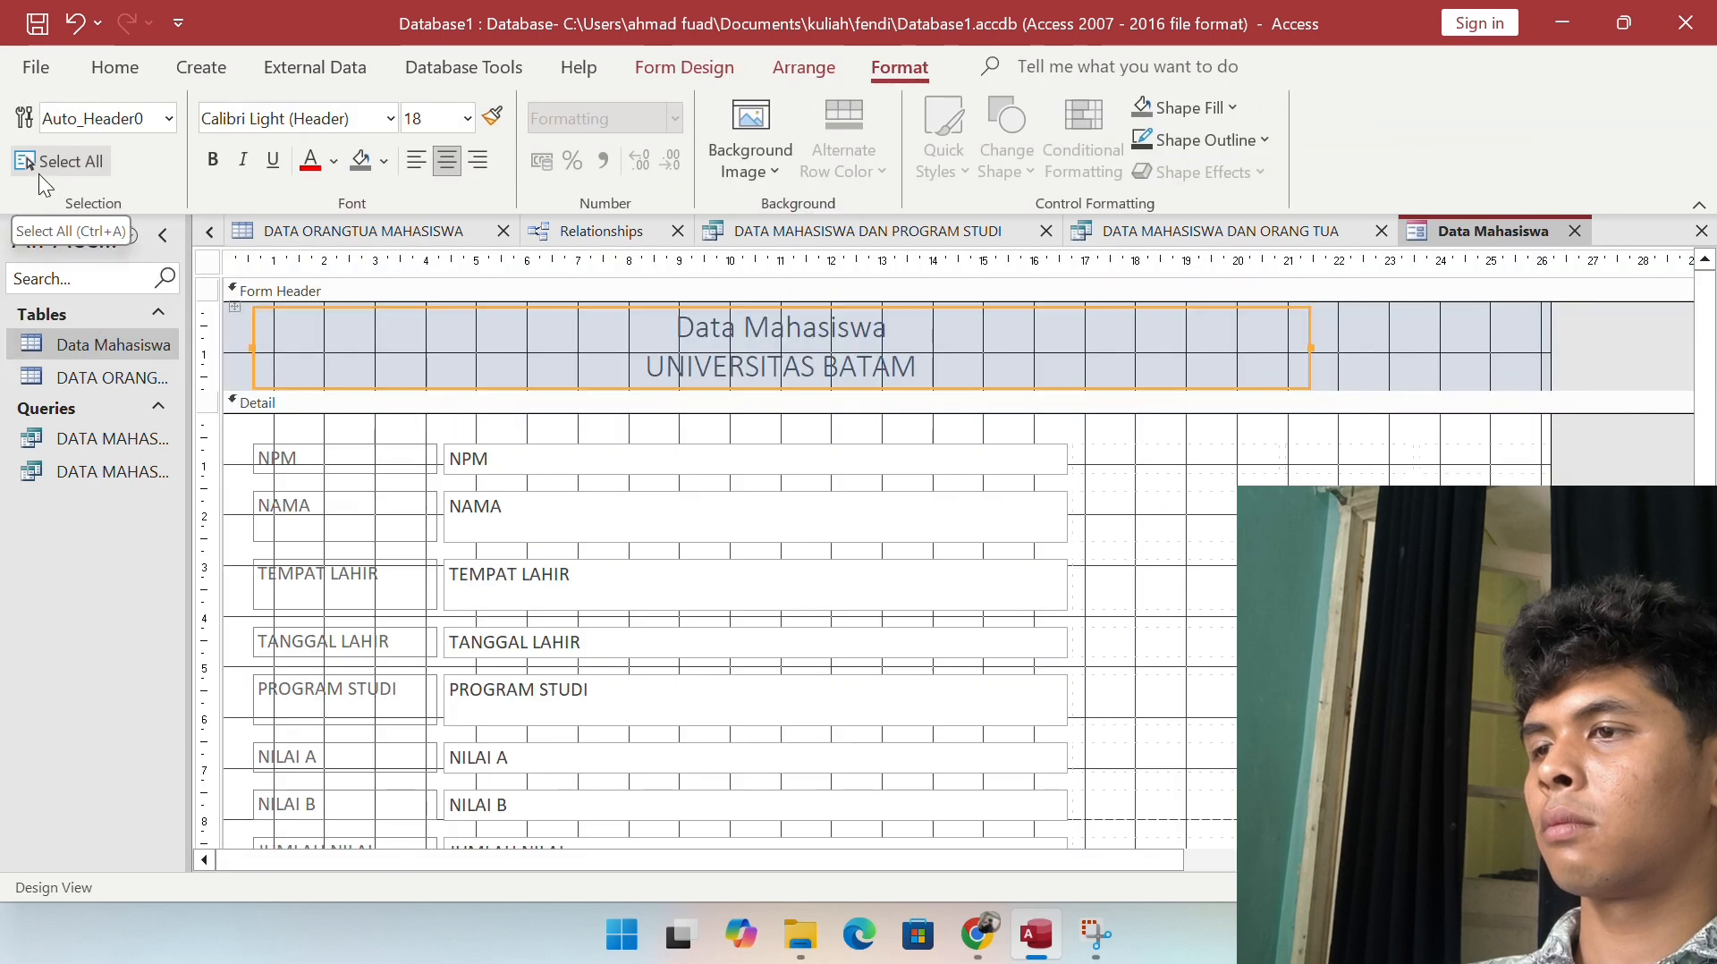
pyautogui.click(39, 161)
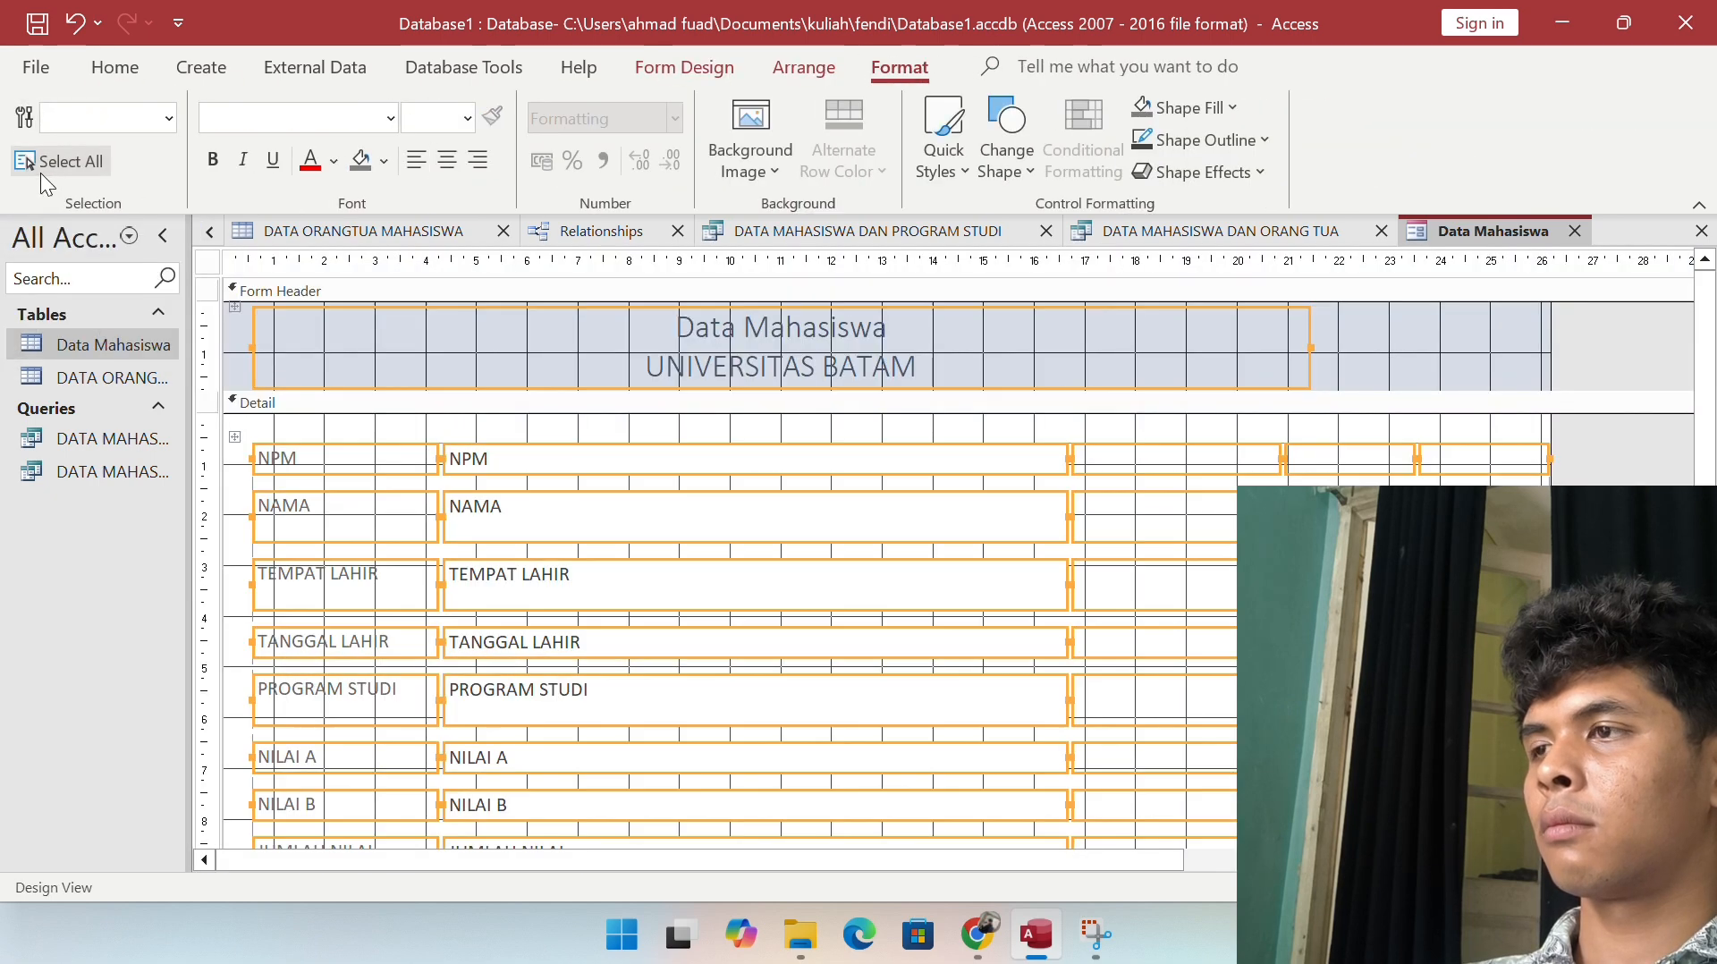
pyautogui.click(684, 67)
pyautogui.click(37, 163)
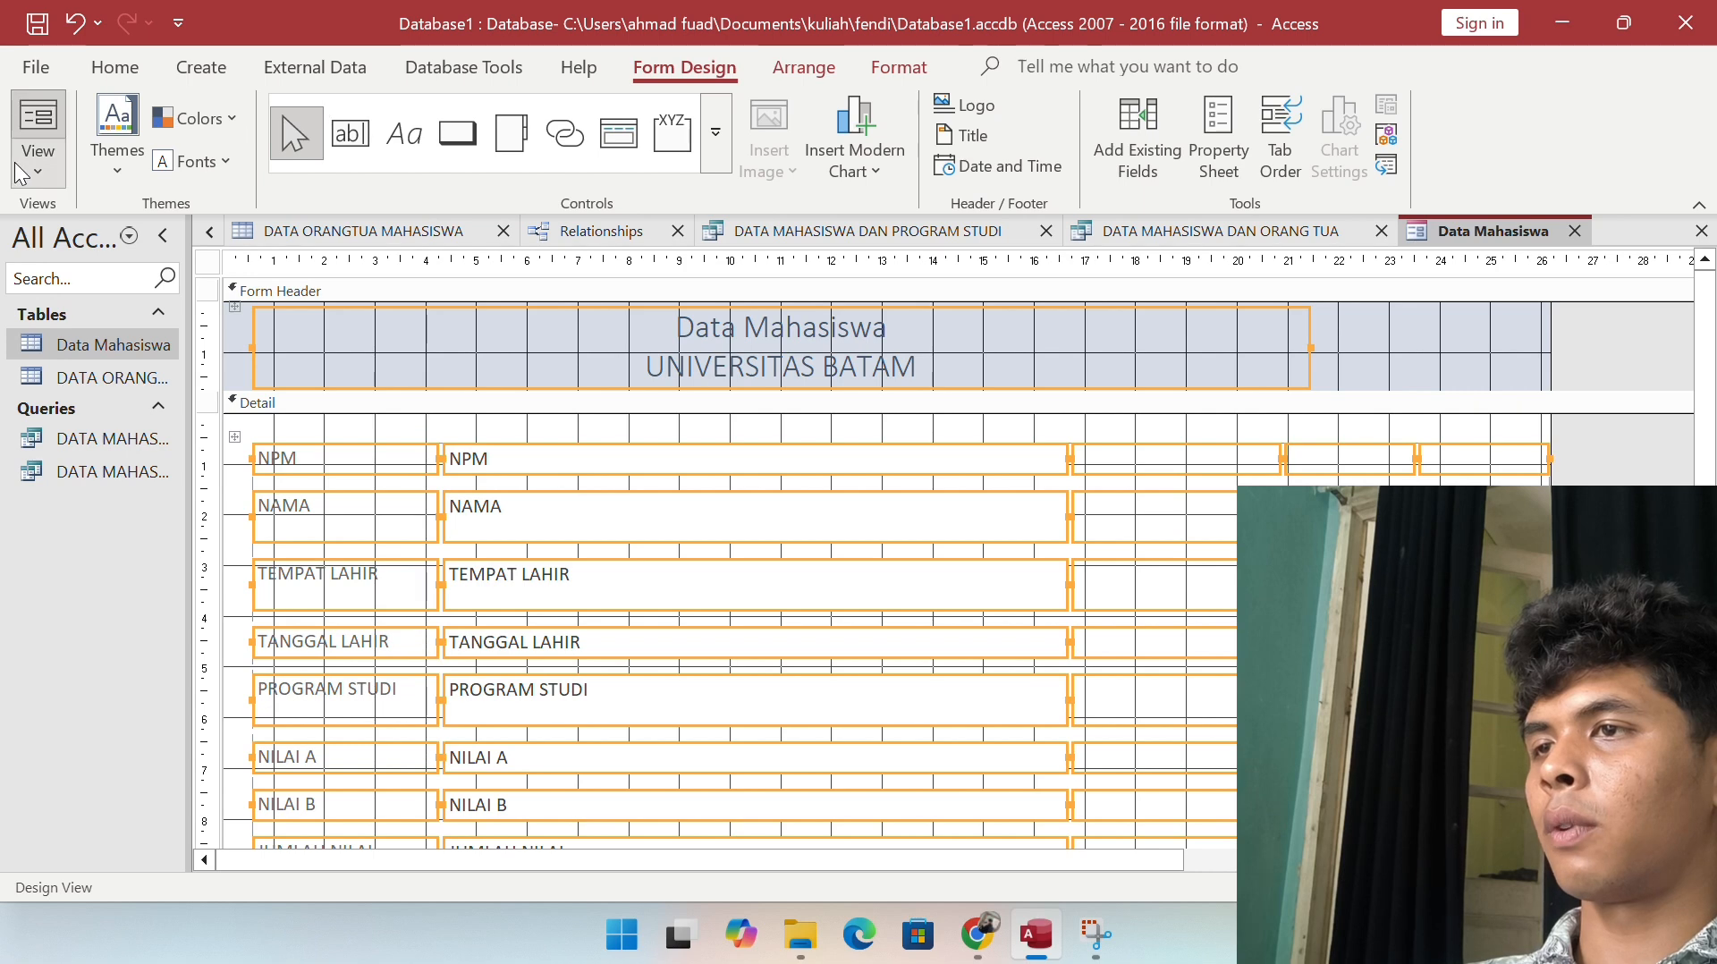
pyautogui.click(97, 207)
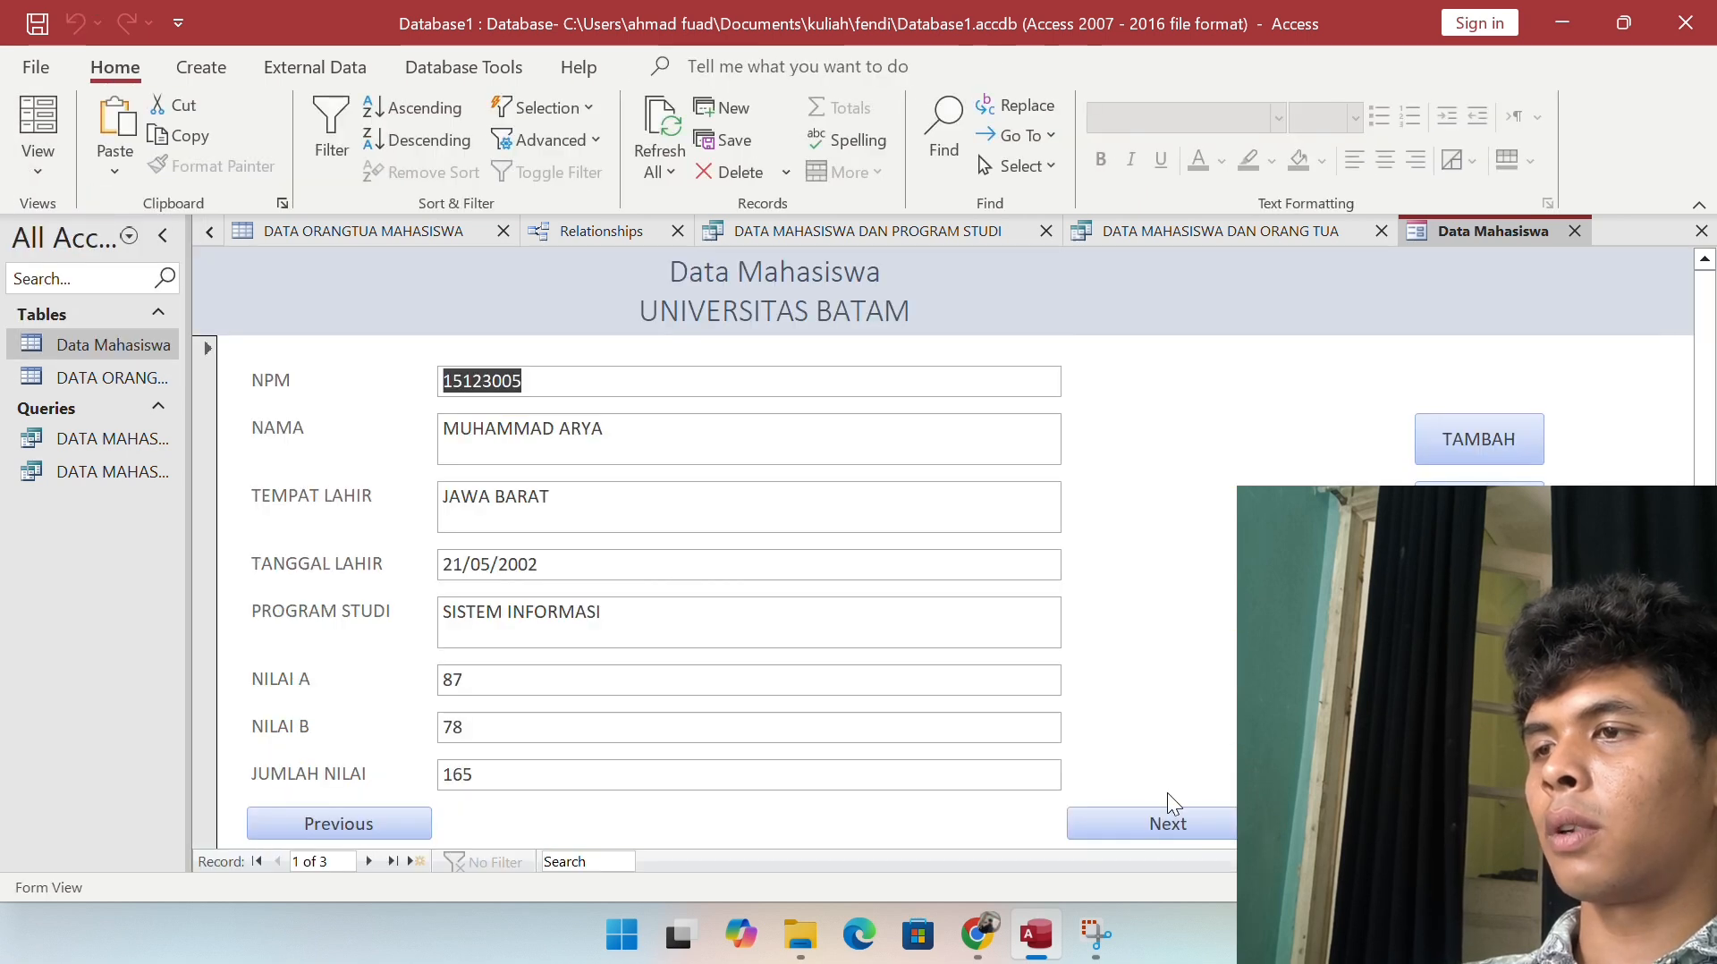
pyautogui.click(1188, 819)
pyautogui.scroll(-1, 1046, 588)
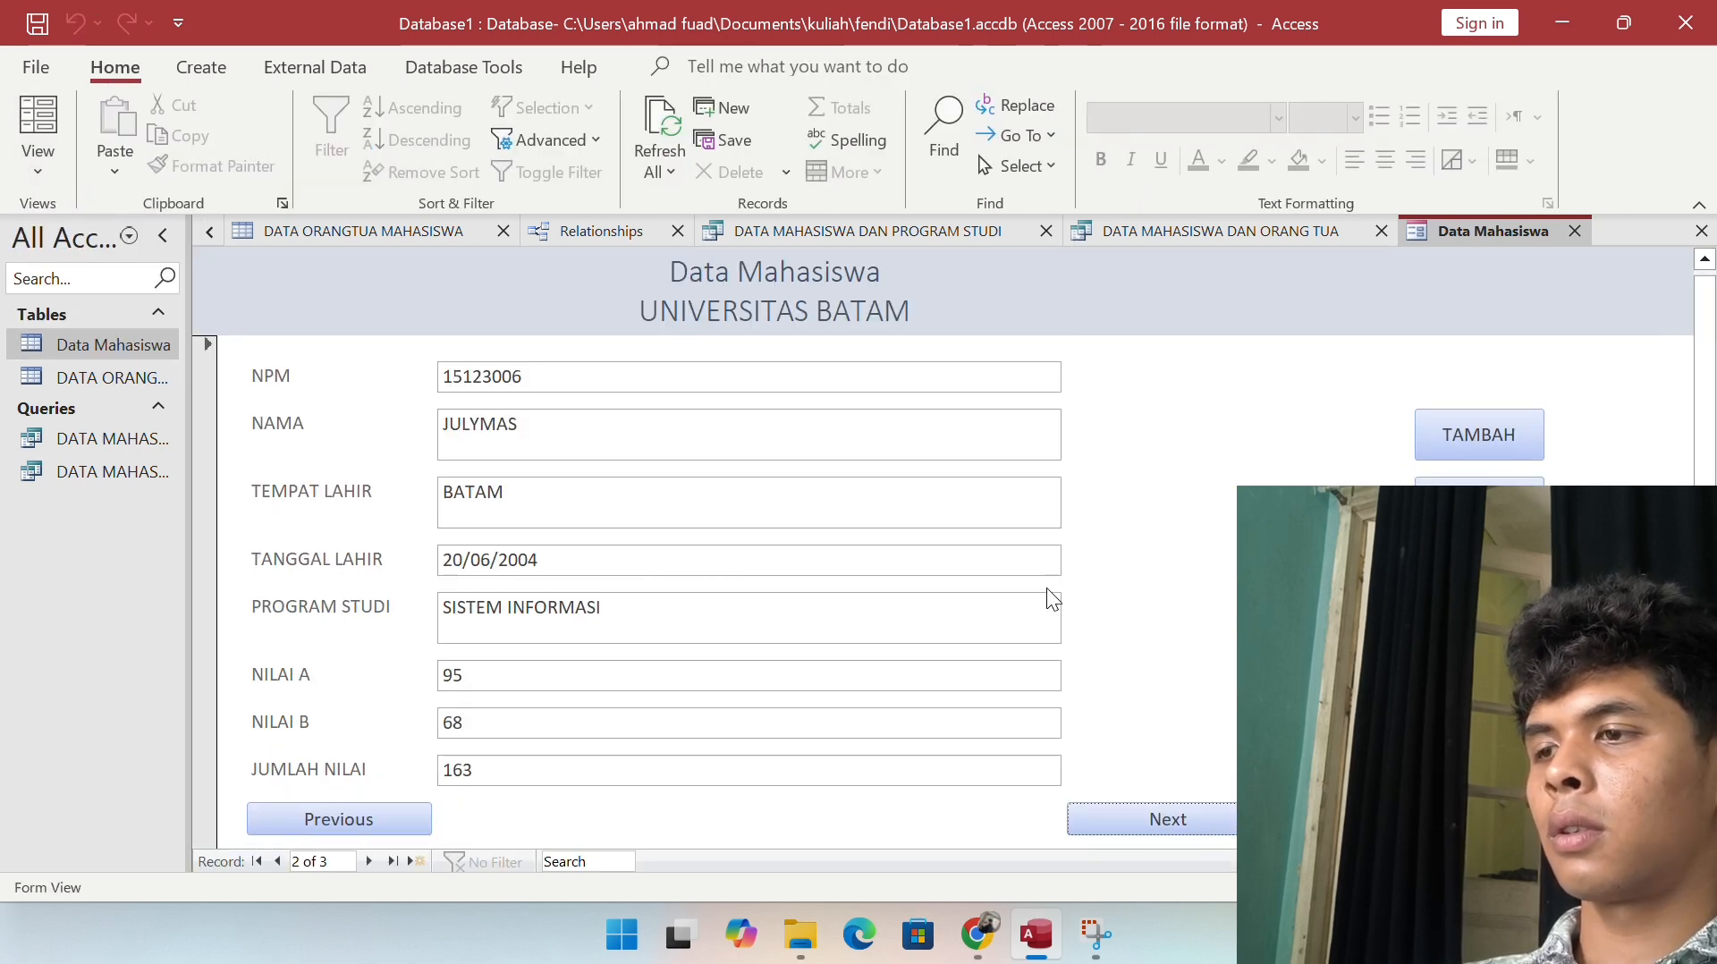
pyautogui.click(1171, 809)
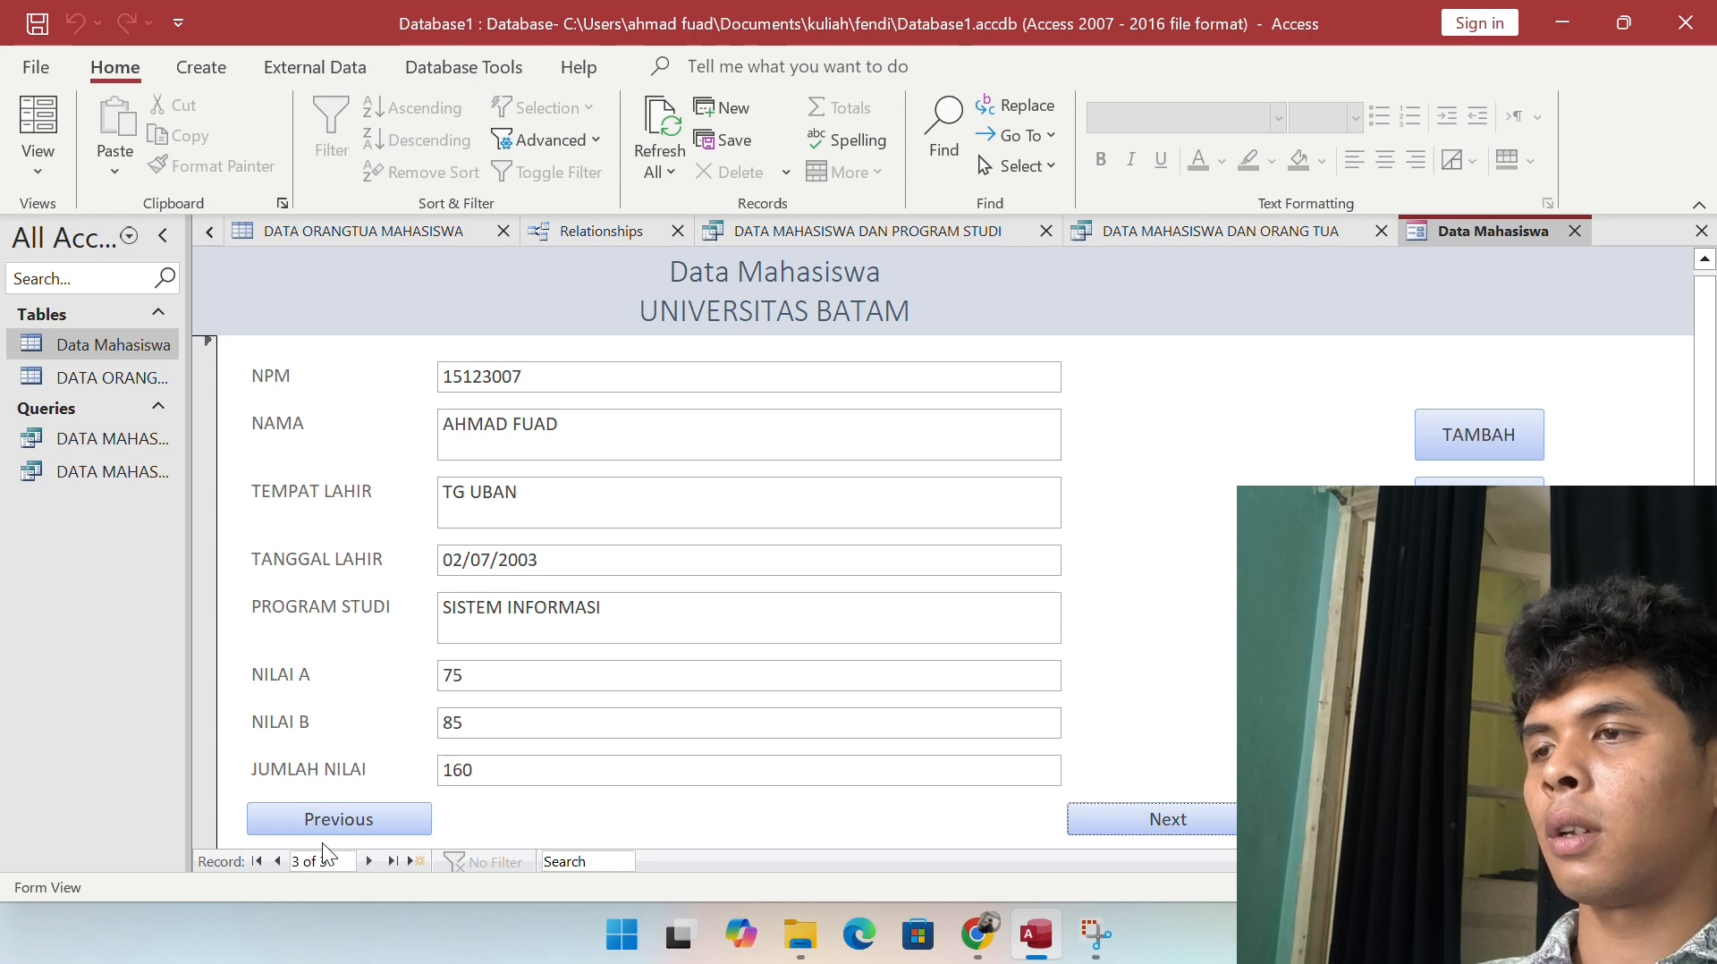
pyautogui.click(338, 826)
pyautogui.click(338, 826)
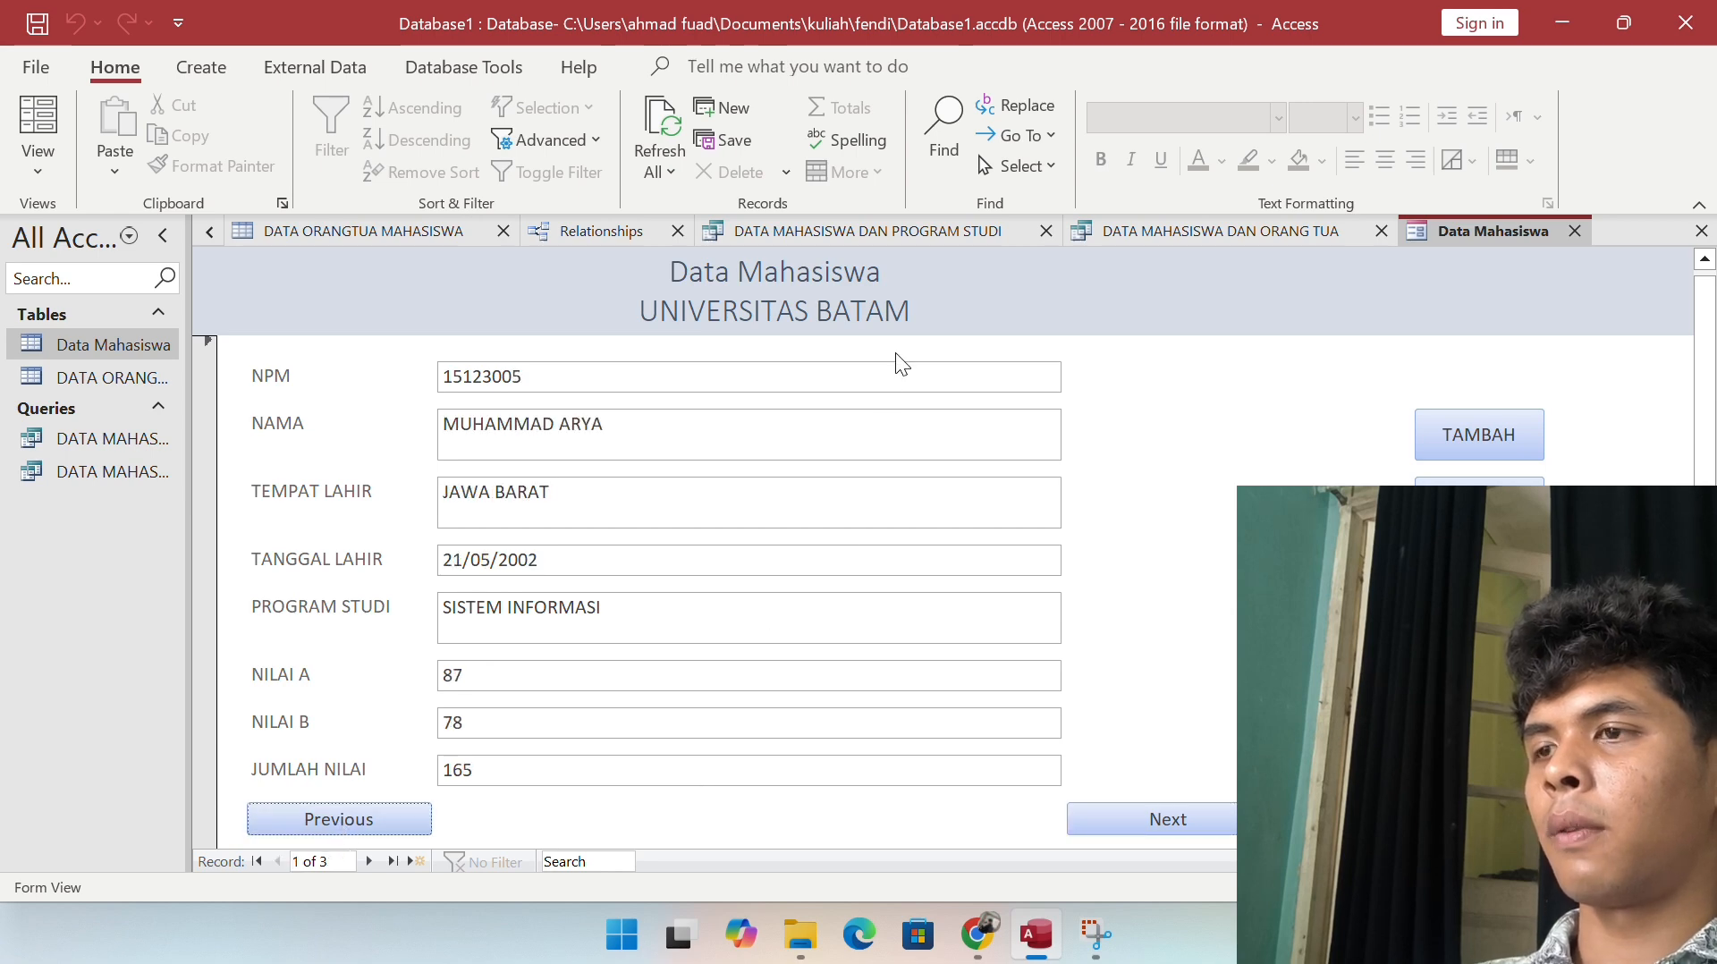
pyautogui.moveTo(893, 368); pyautogui.dragTo(407, 395)
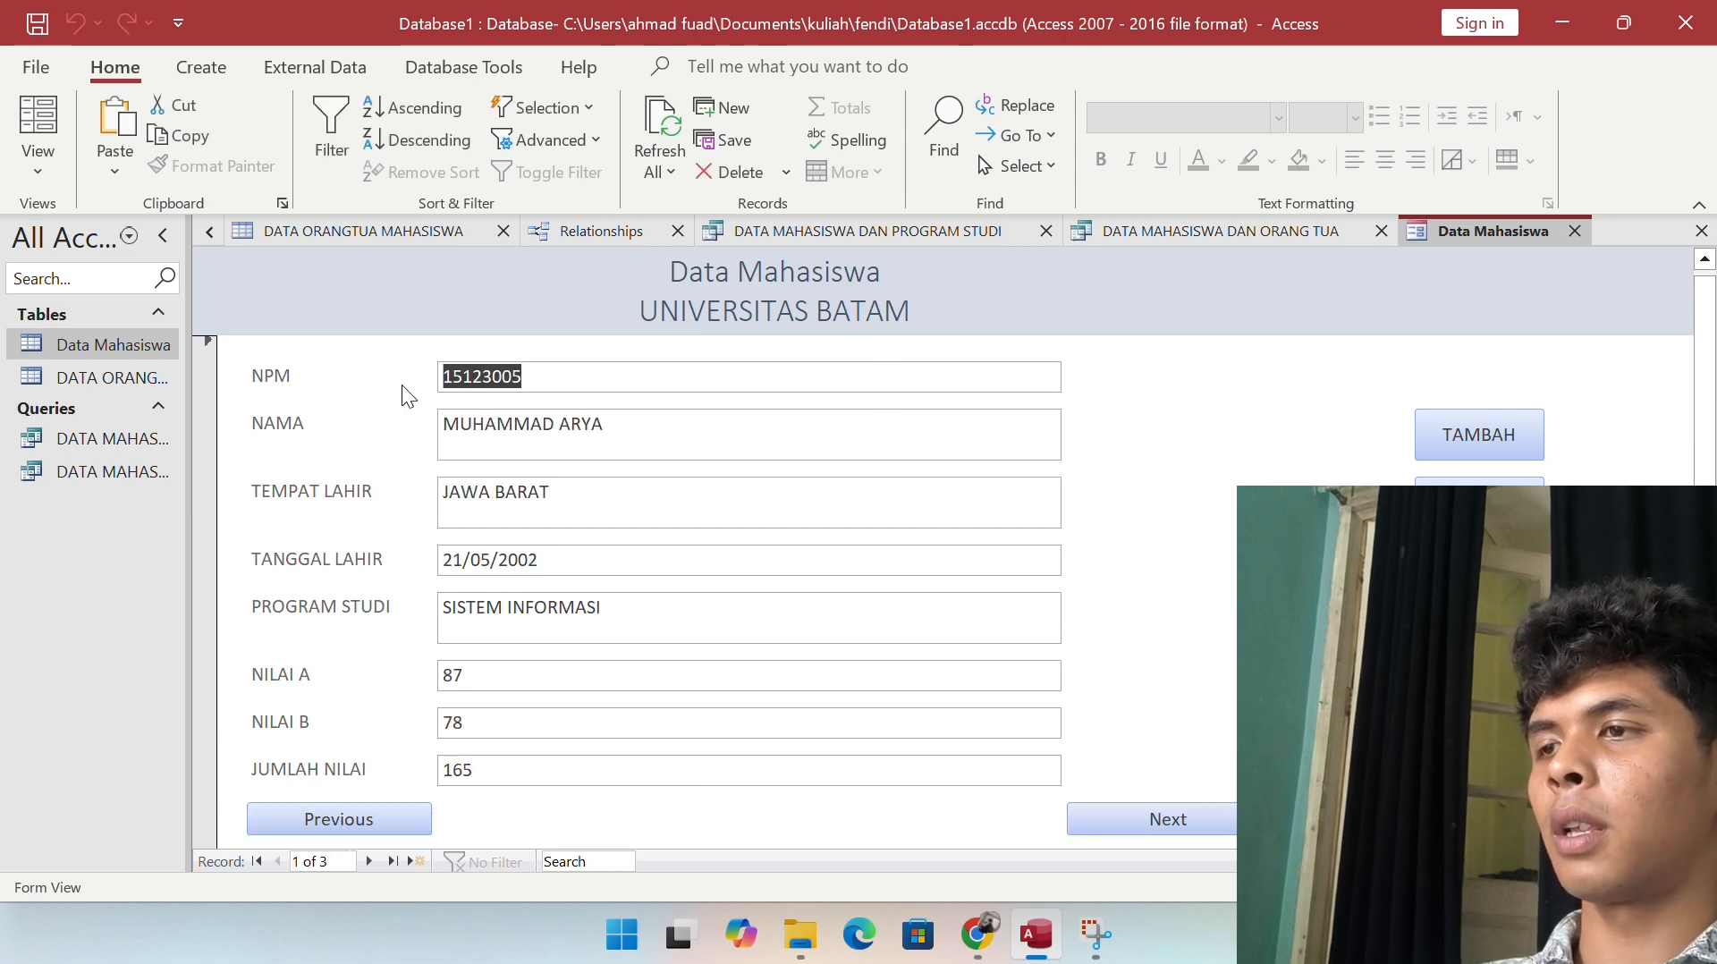
# Step: Edit the record's NPM ending to 11 and replace the student name, then start a new record
pyautogui.click(401, 384)
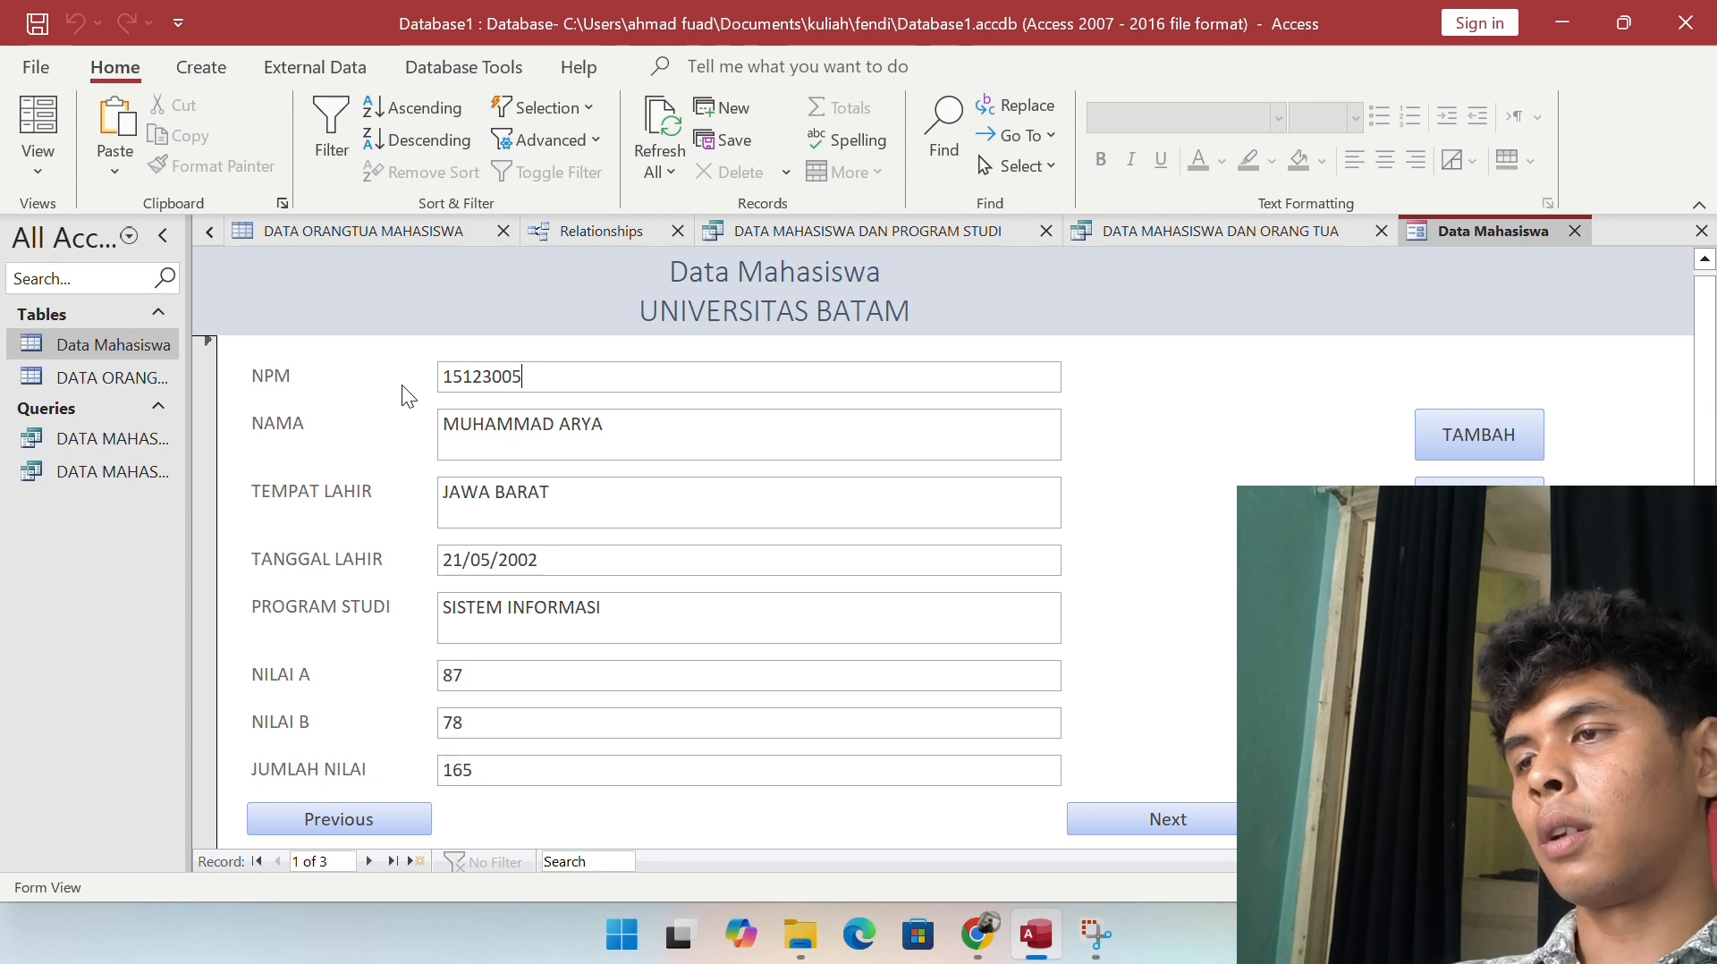
pyautogui.press('BackSpace')
pyautogui.press('BackSpace')
pyautogui.write('11')
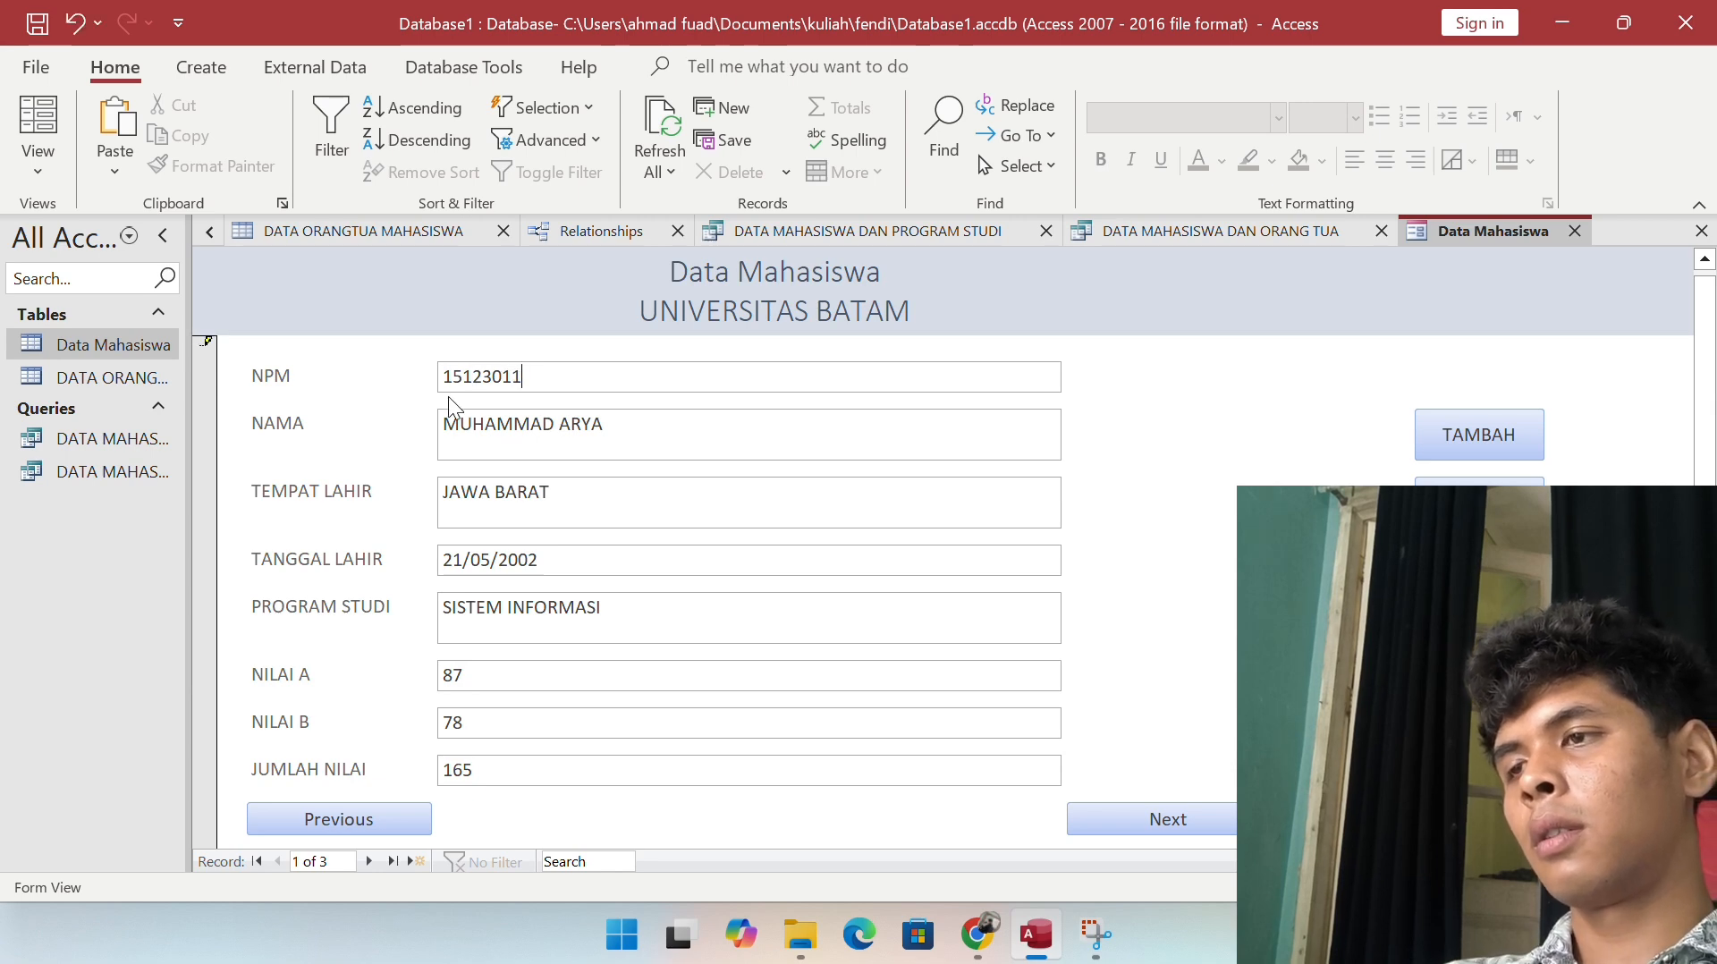
pyautogui.click(667, 449)
pyautogui.moveTo(634, 431); pyautogui.dragTo(385, 432)
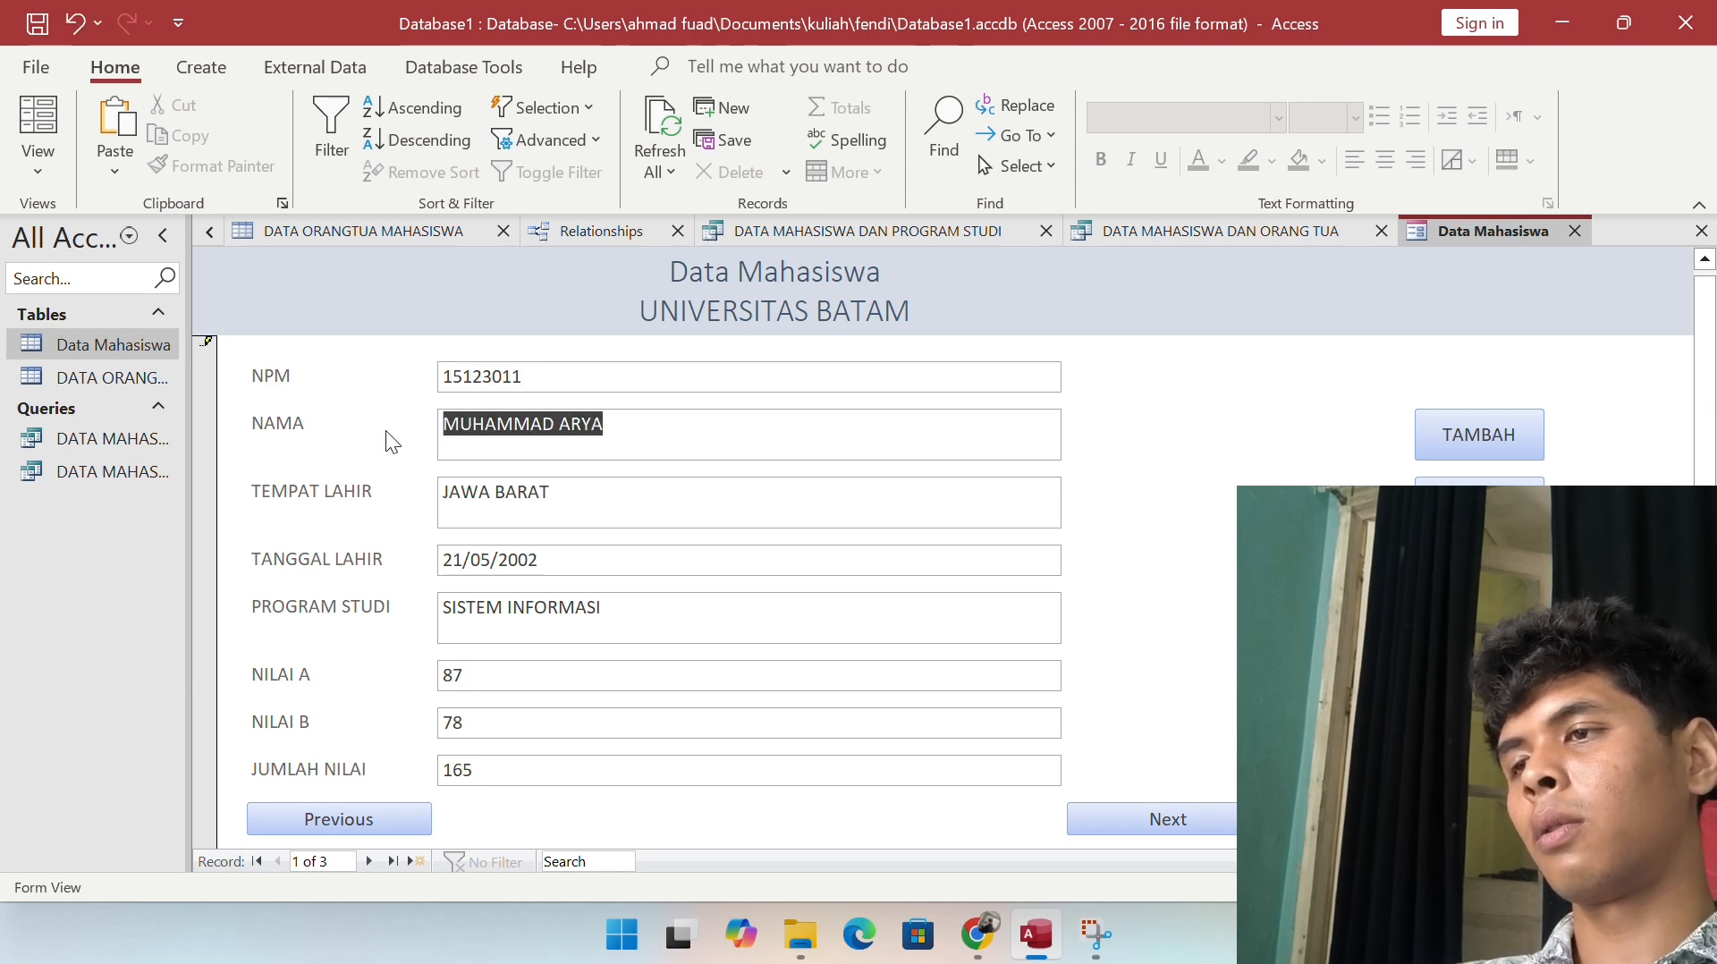
pyautogui.write('GA')
pyautogui.press('BackSpace')
pyautogui.press('BackSpace')
pyautogui.write('FARIS')
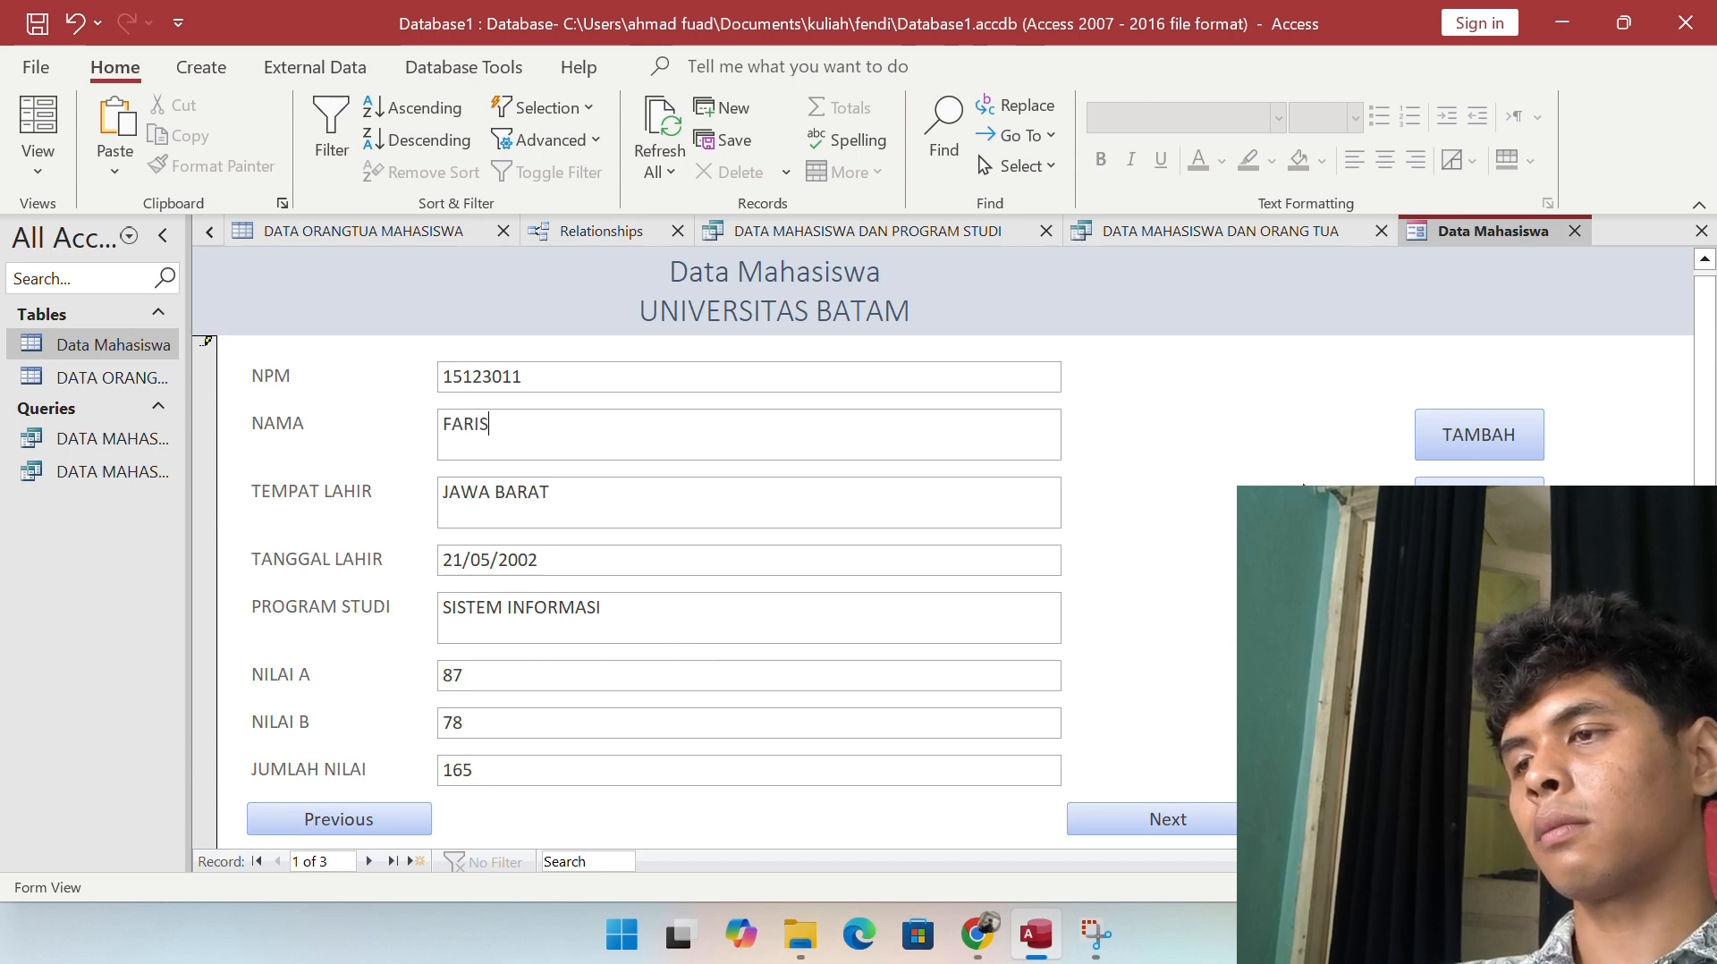
pyautogui.click(1454, 418)
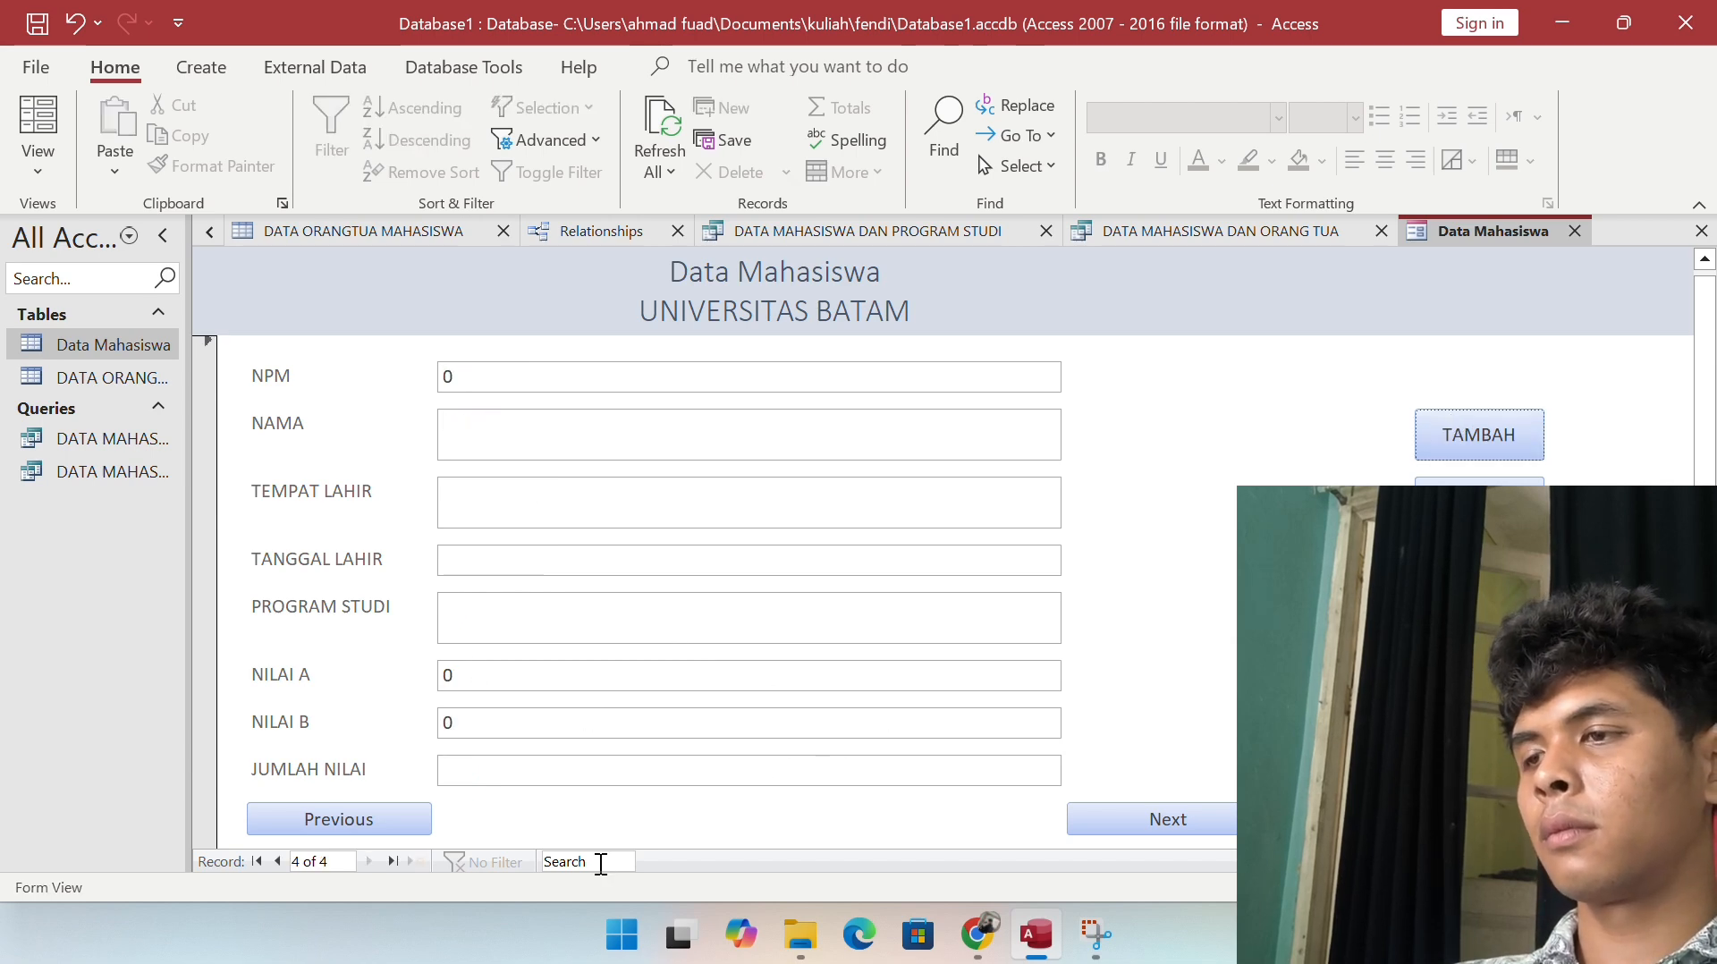
# Step: Return to record 1, change the NPM ending to 05, and type the new student name
pyautogui.click(381, 818)
pyautogui.click(381, 818)
pyautogui.click(382, 817)
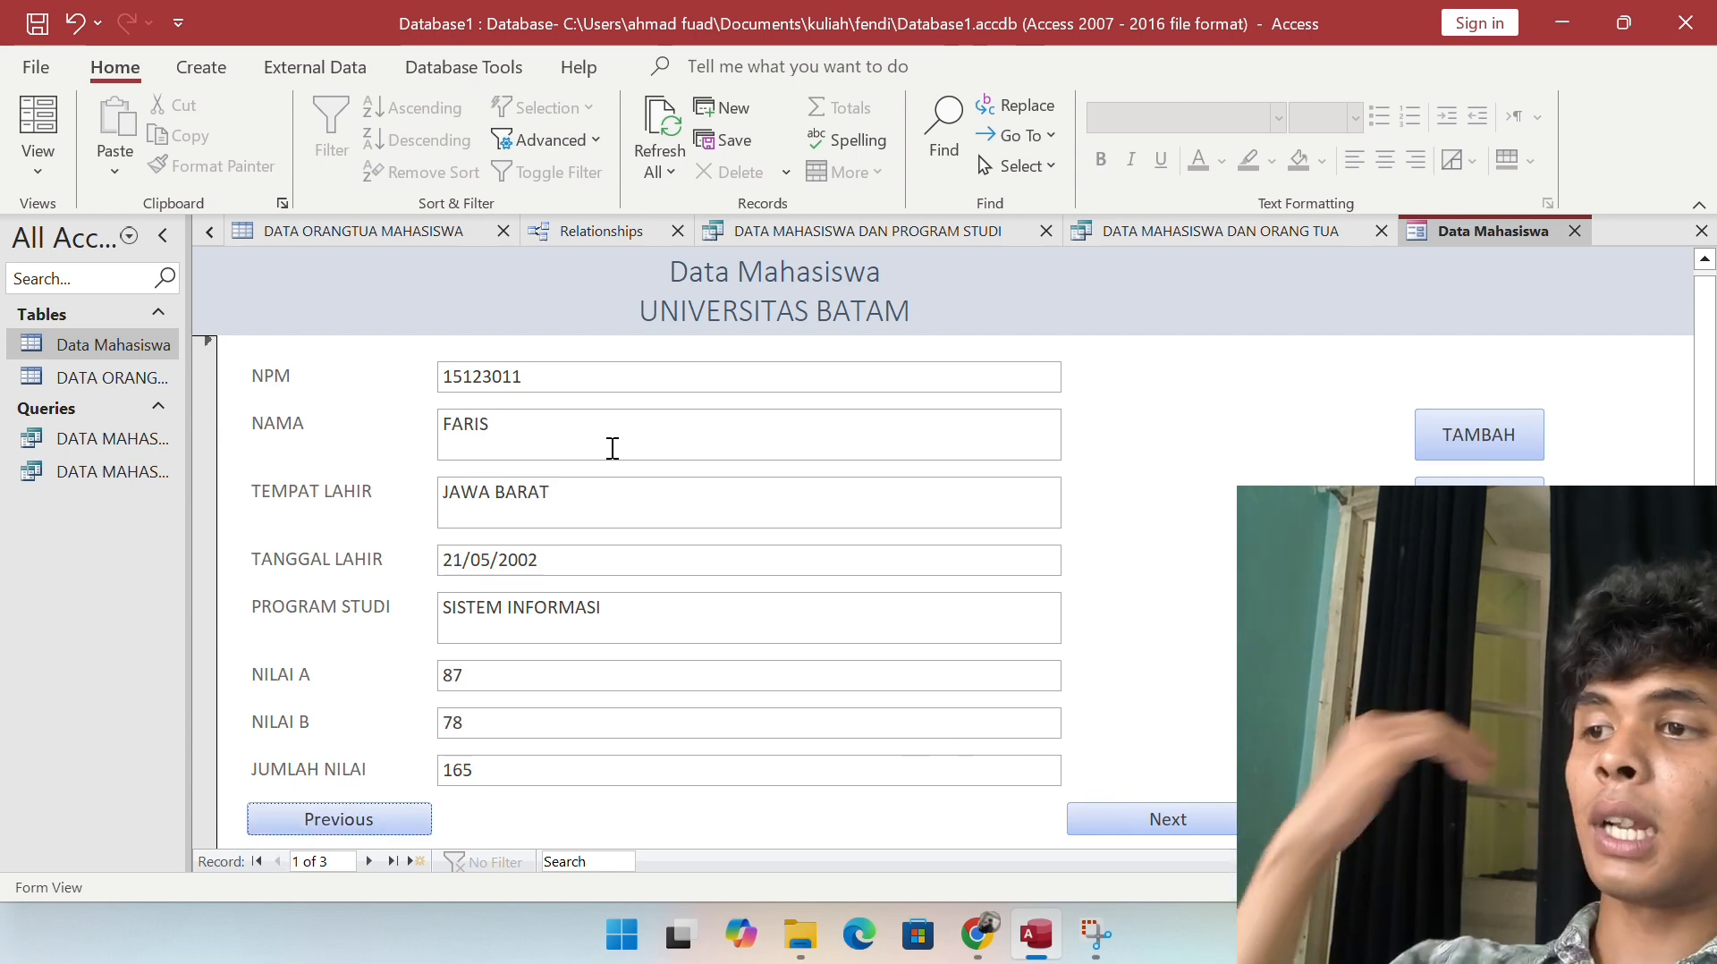
pyautogui.moveTo(605, 377); pyautogui.dragTo(510, 376)
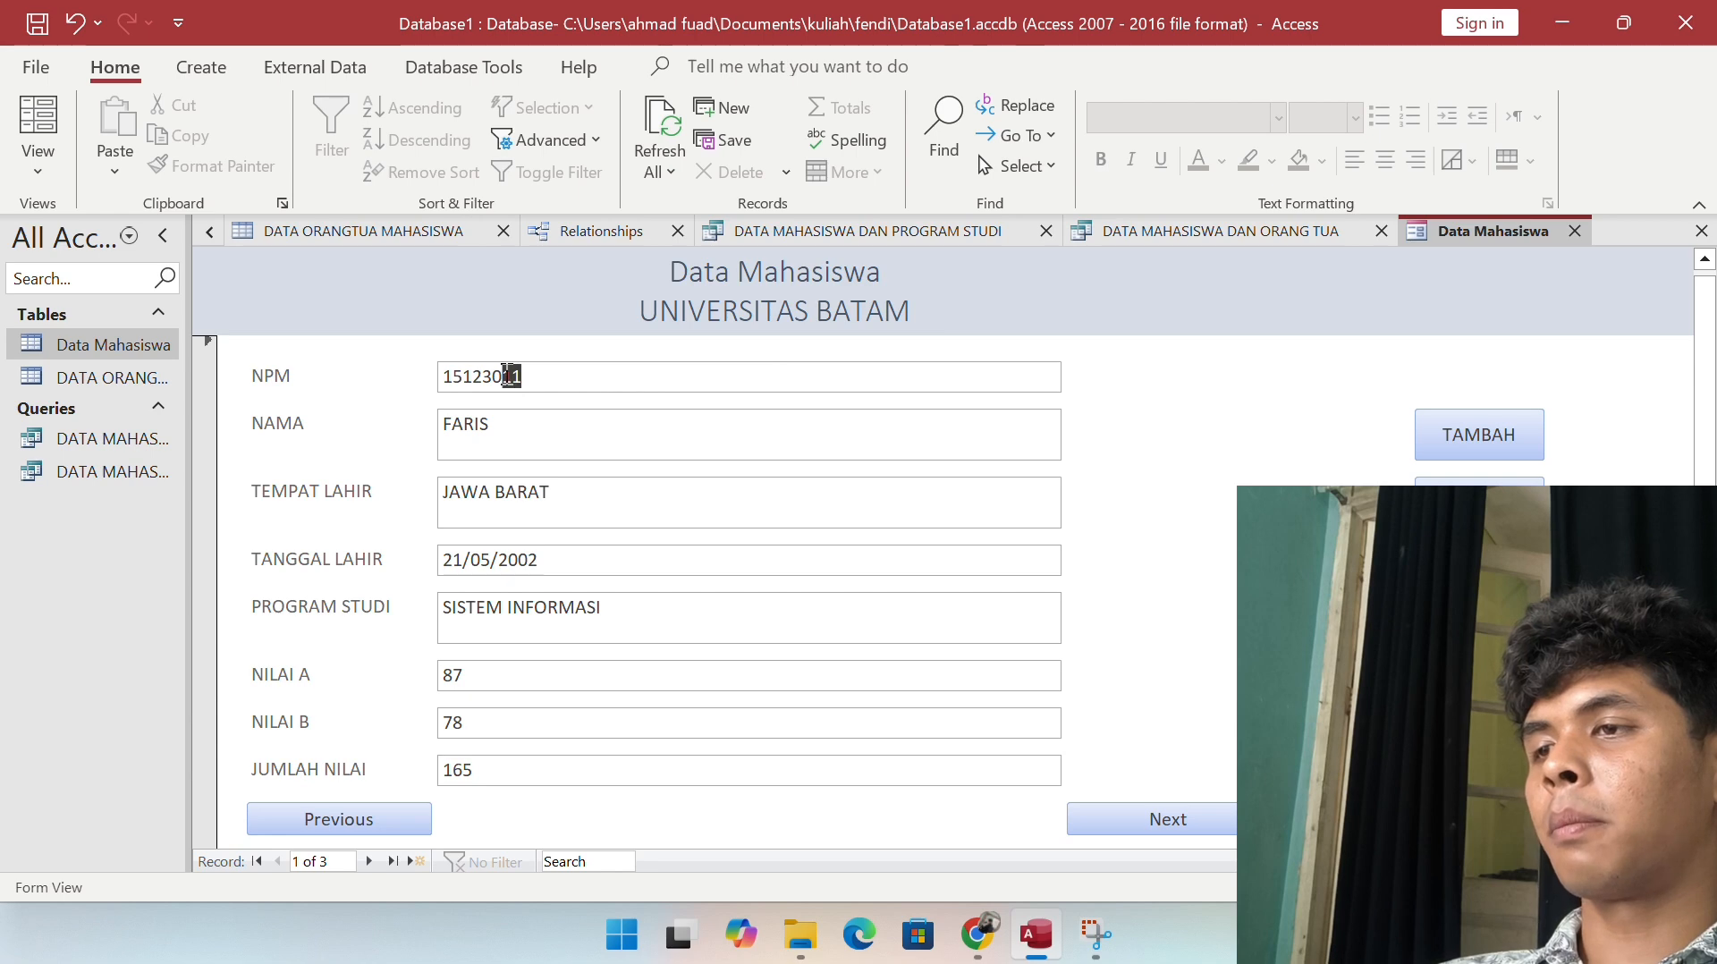
pyautogui.press('BackSpace')
pyautogui.press('BackSpace')
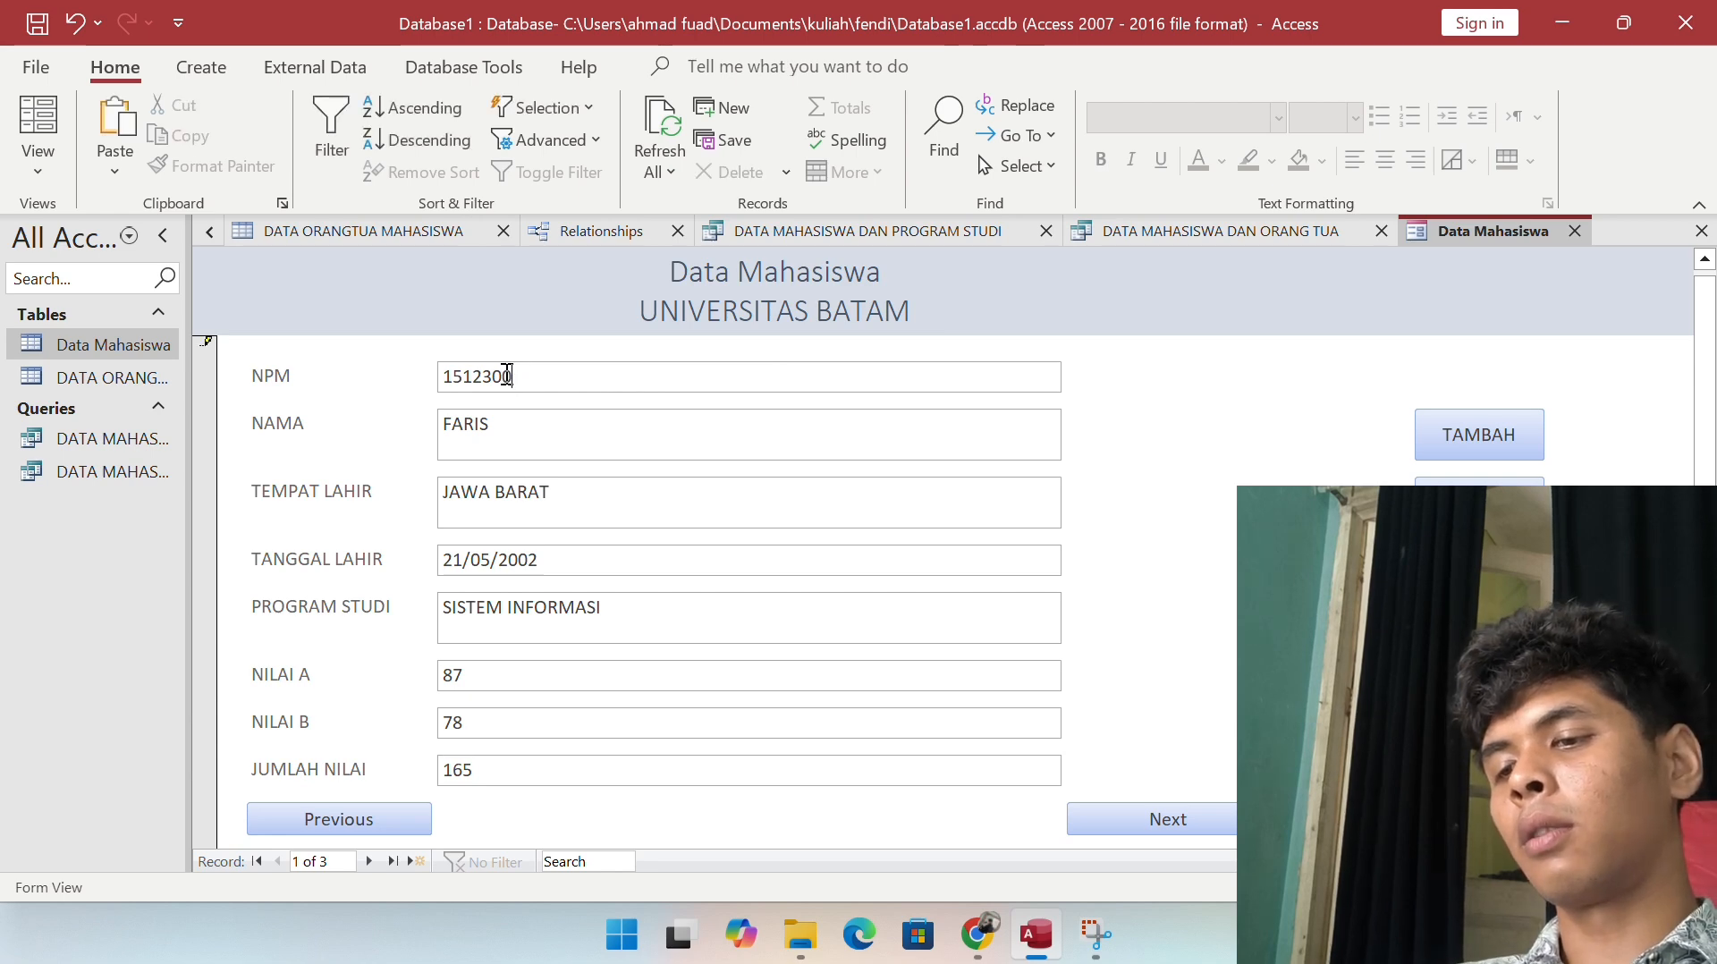
pyautogui.write('05')
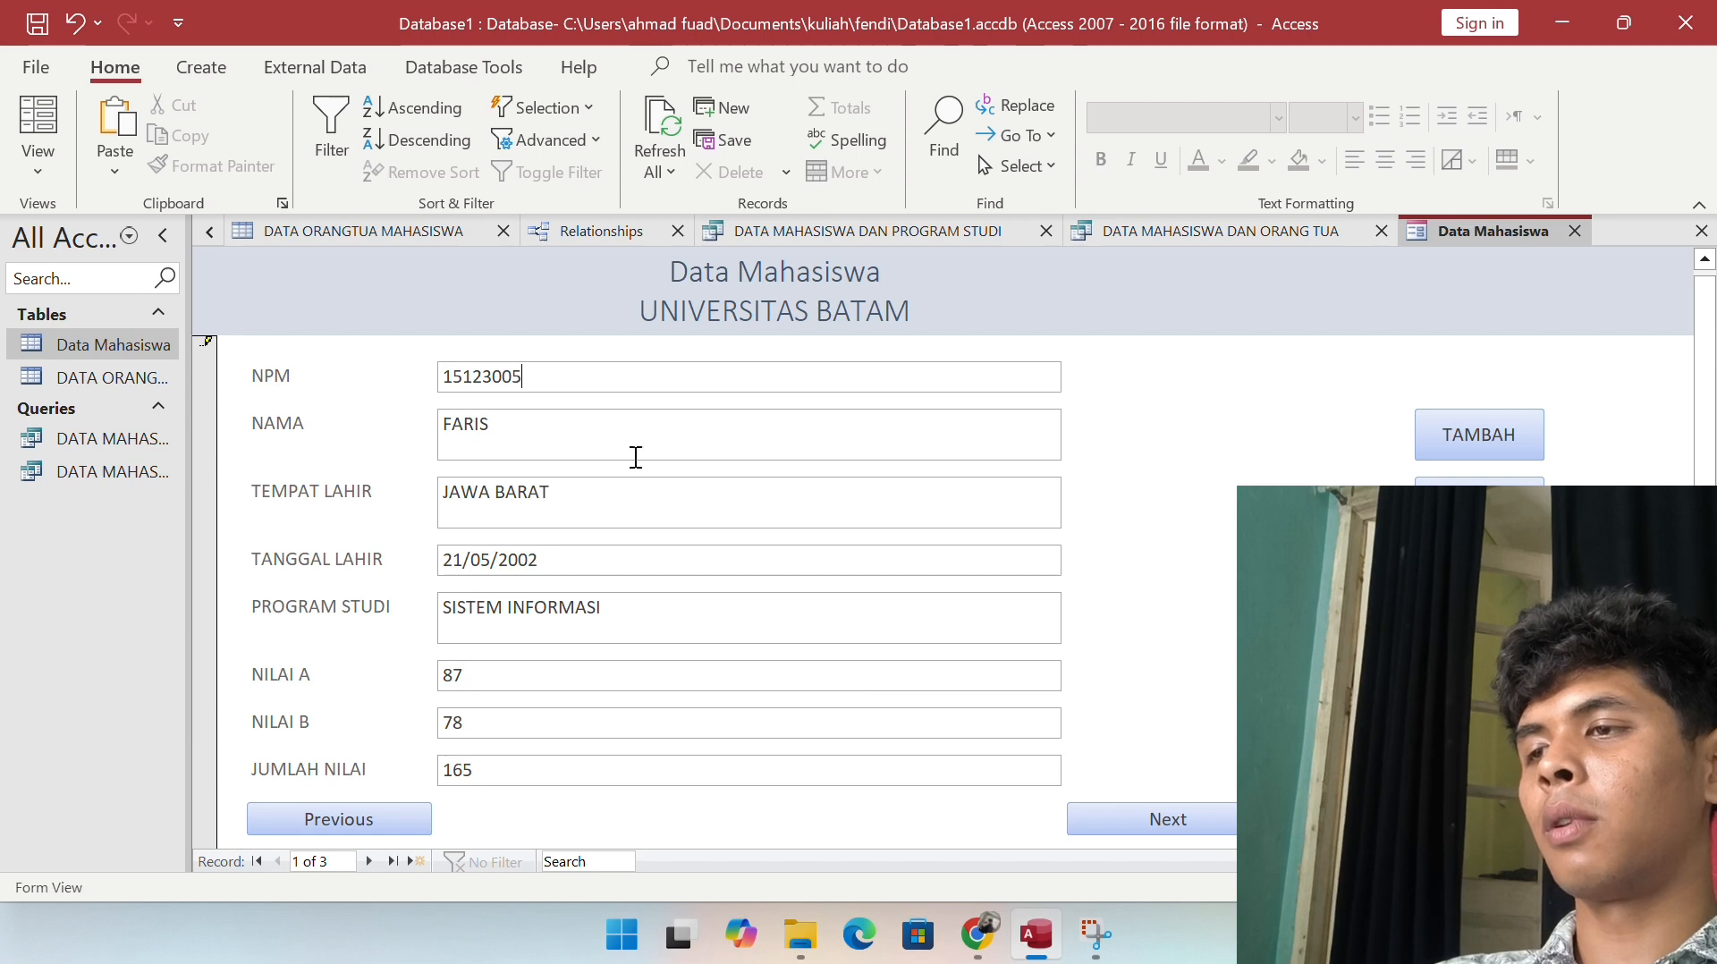
pyautogui.click(564, 429)
pyautogui.doubleClick(527, 431)
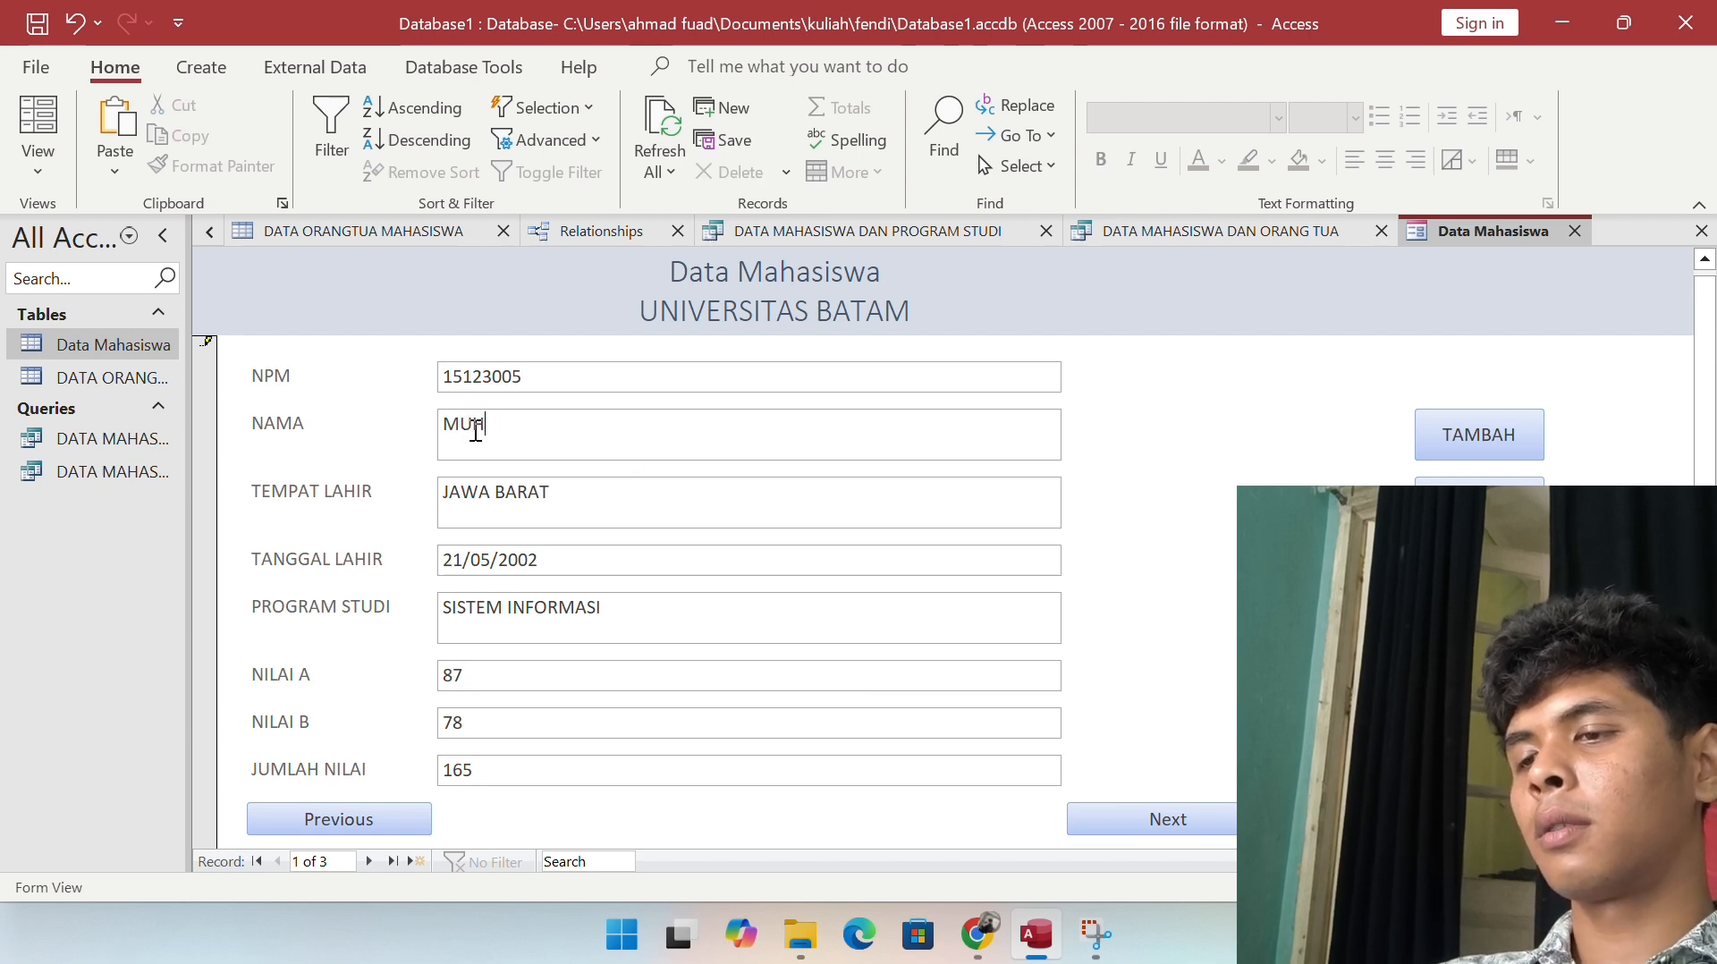
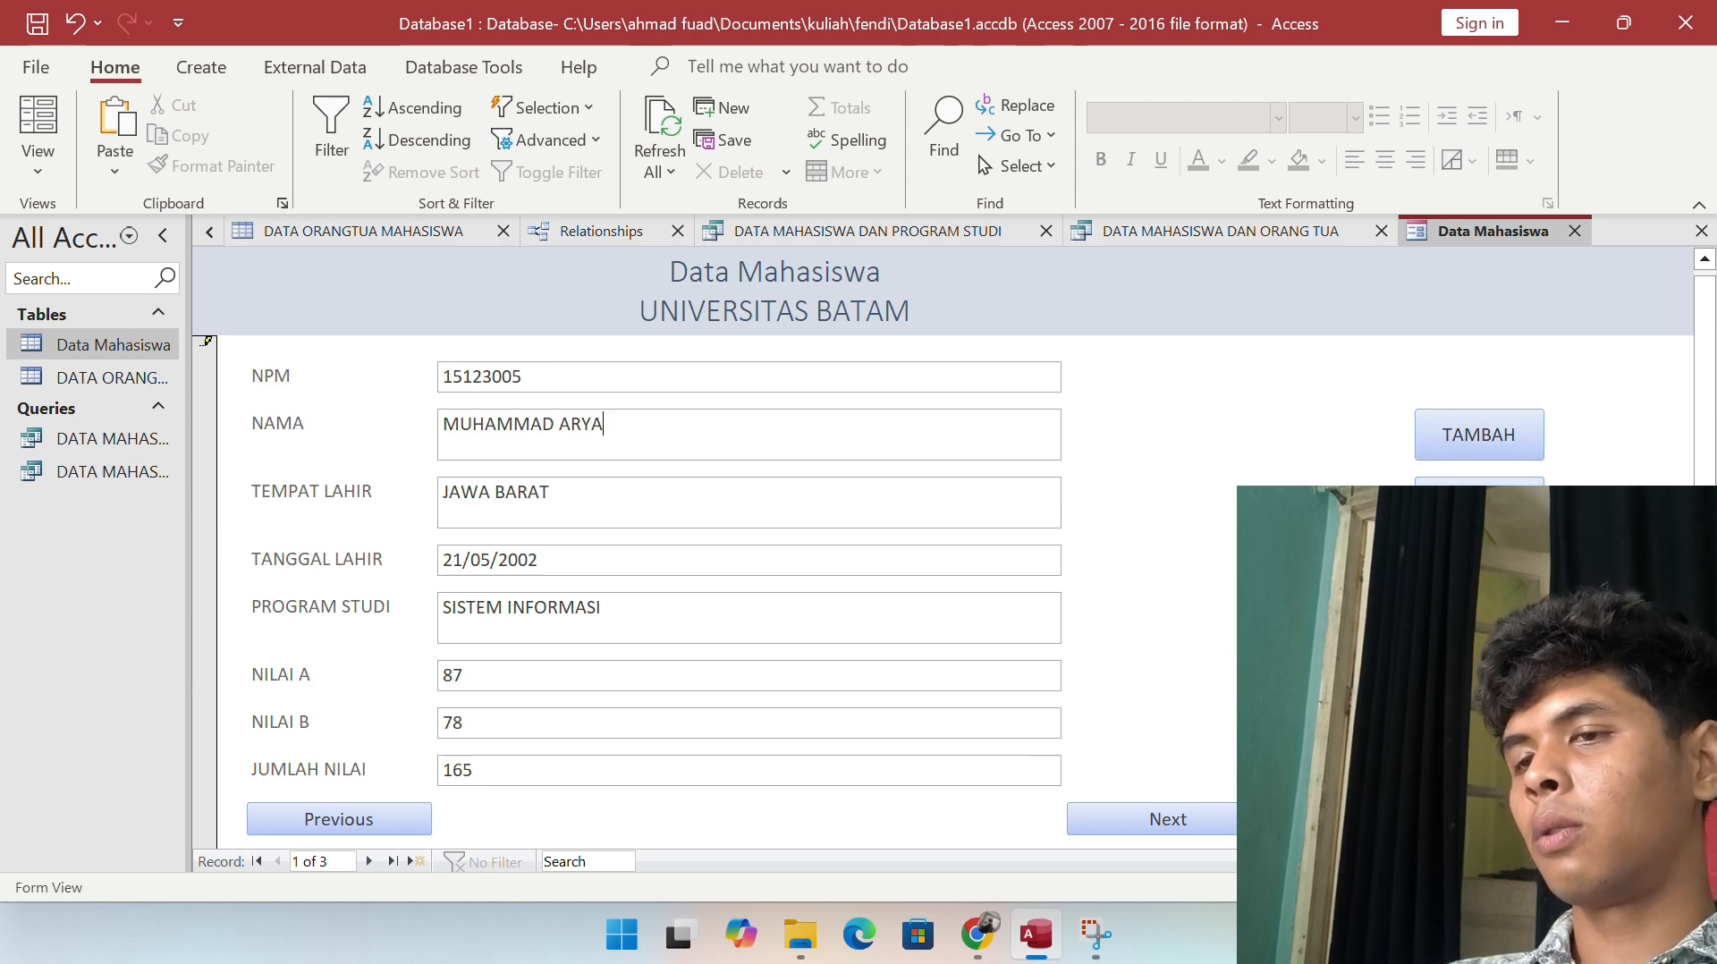
# Step: Add a new record with student number, name, birthplace NTT, birth date 02/09/2005 and SISTEM INFORMASI
pyautogui.click(1467, 435)
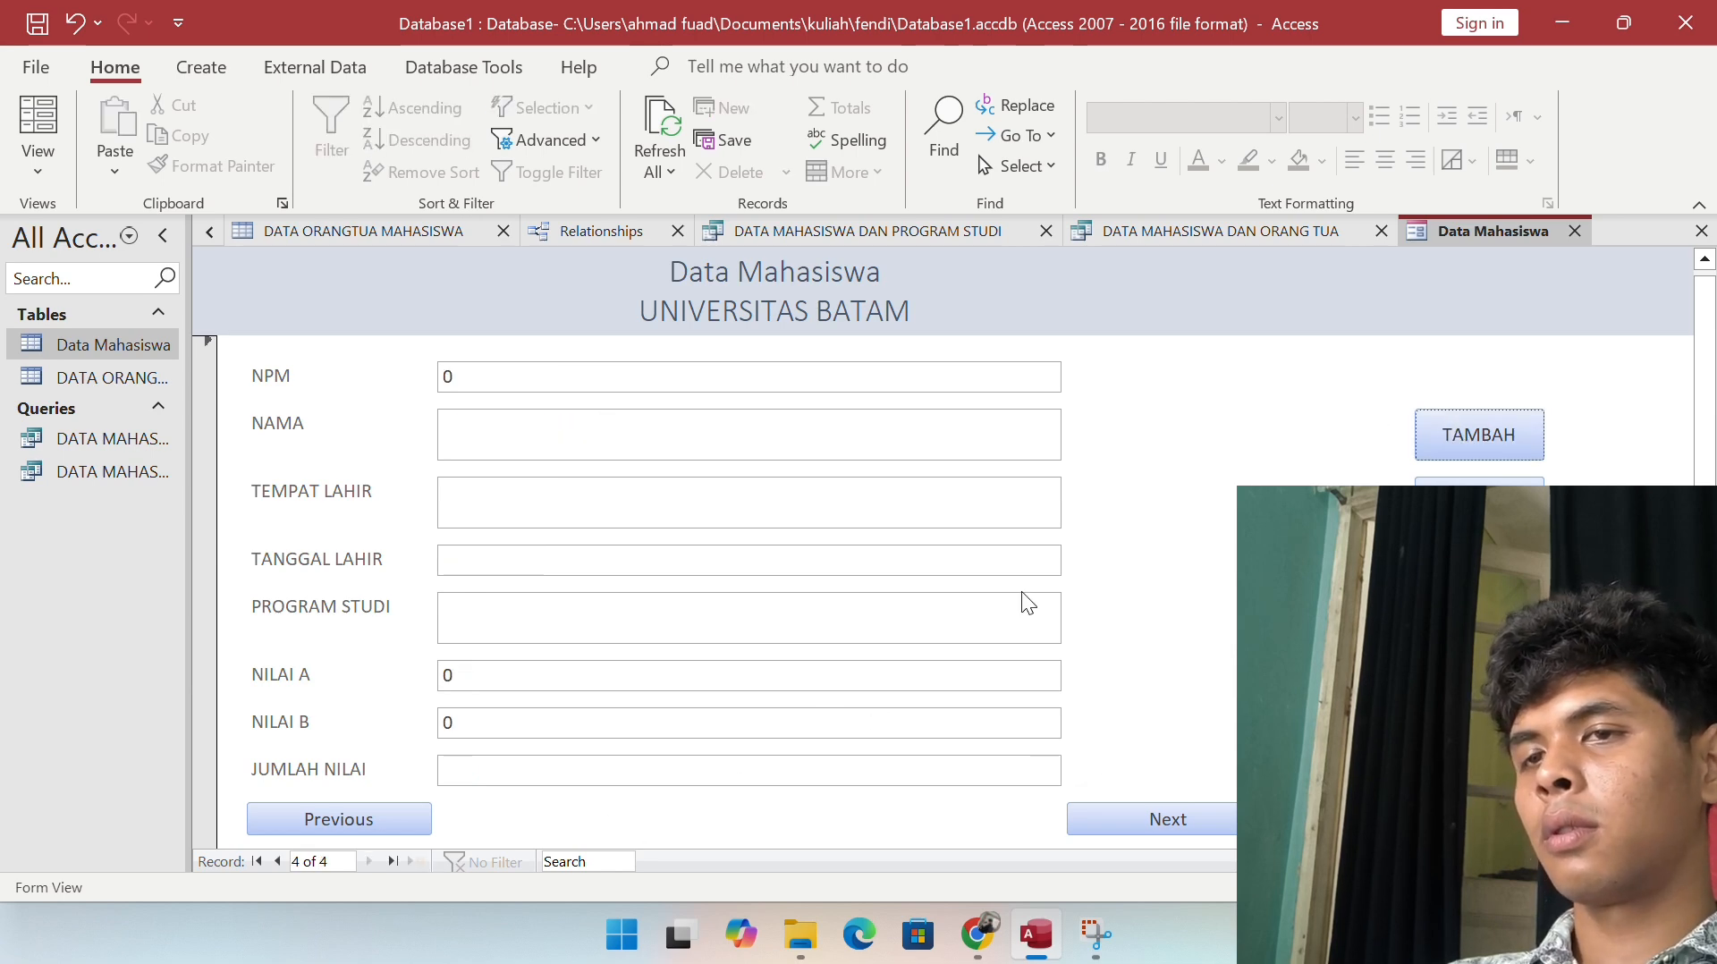
pyautogui.click(622, 376)
pyautogui.press('BackSpace')
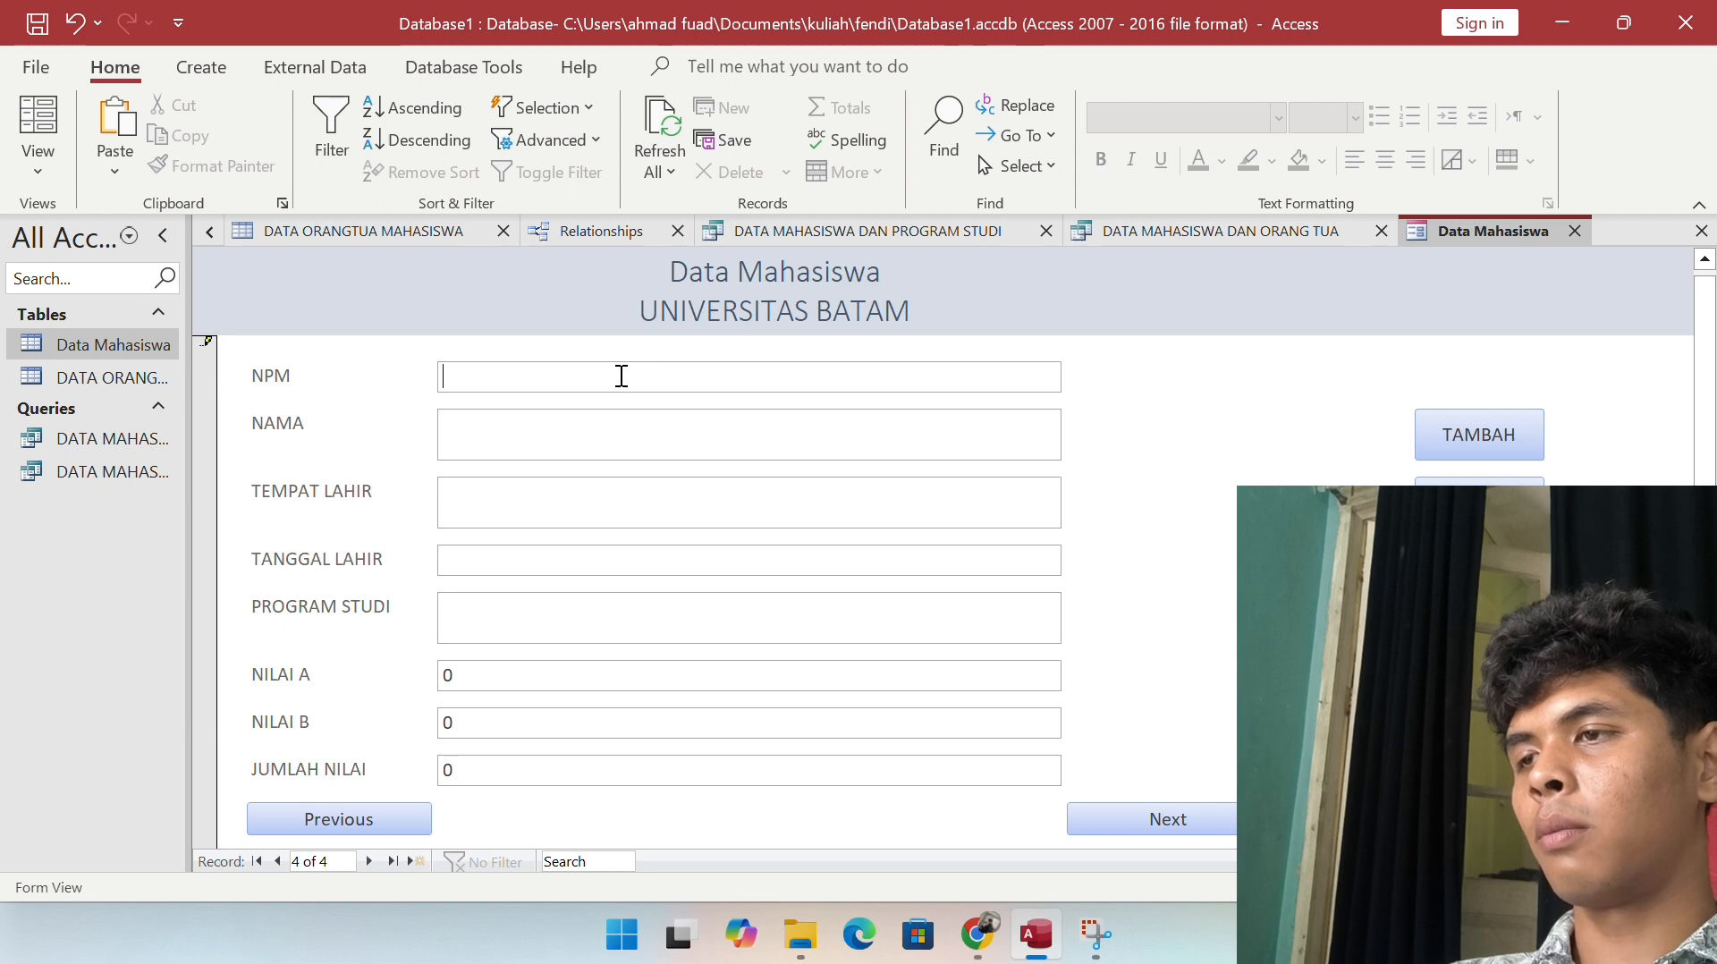
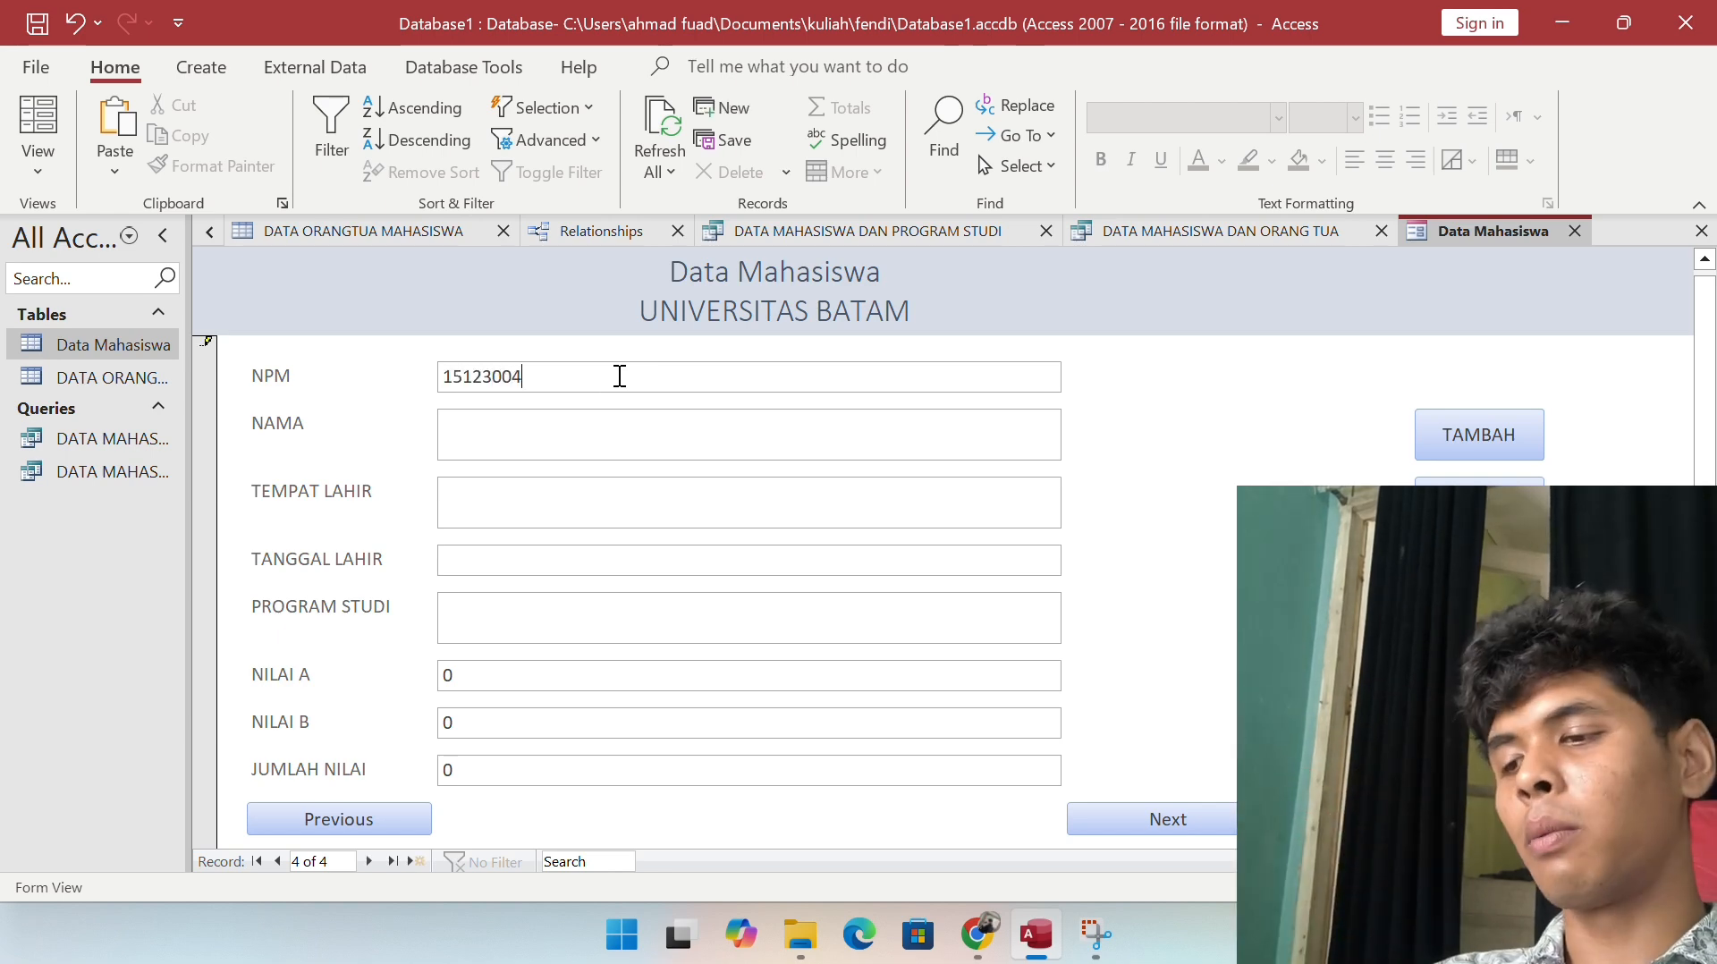
pyautogui.click(541, 444)
pyautogui.write('ARLIN')
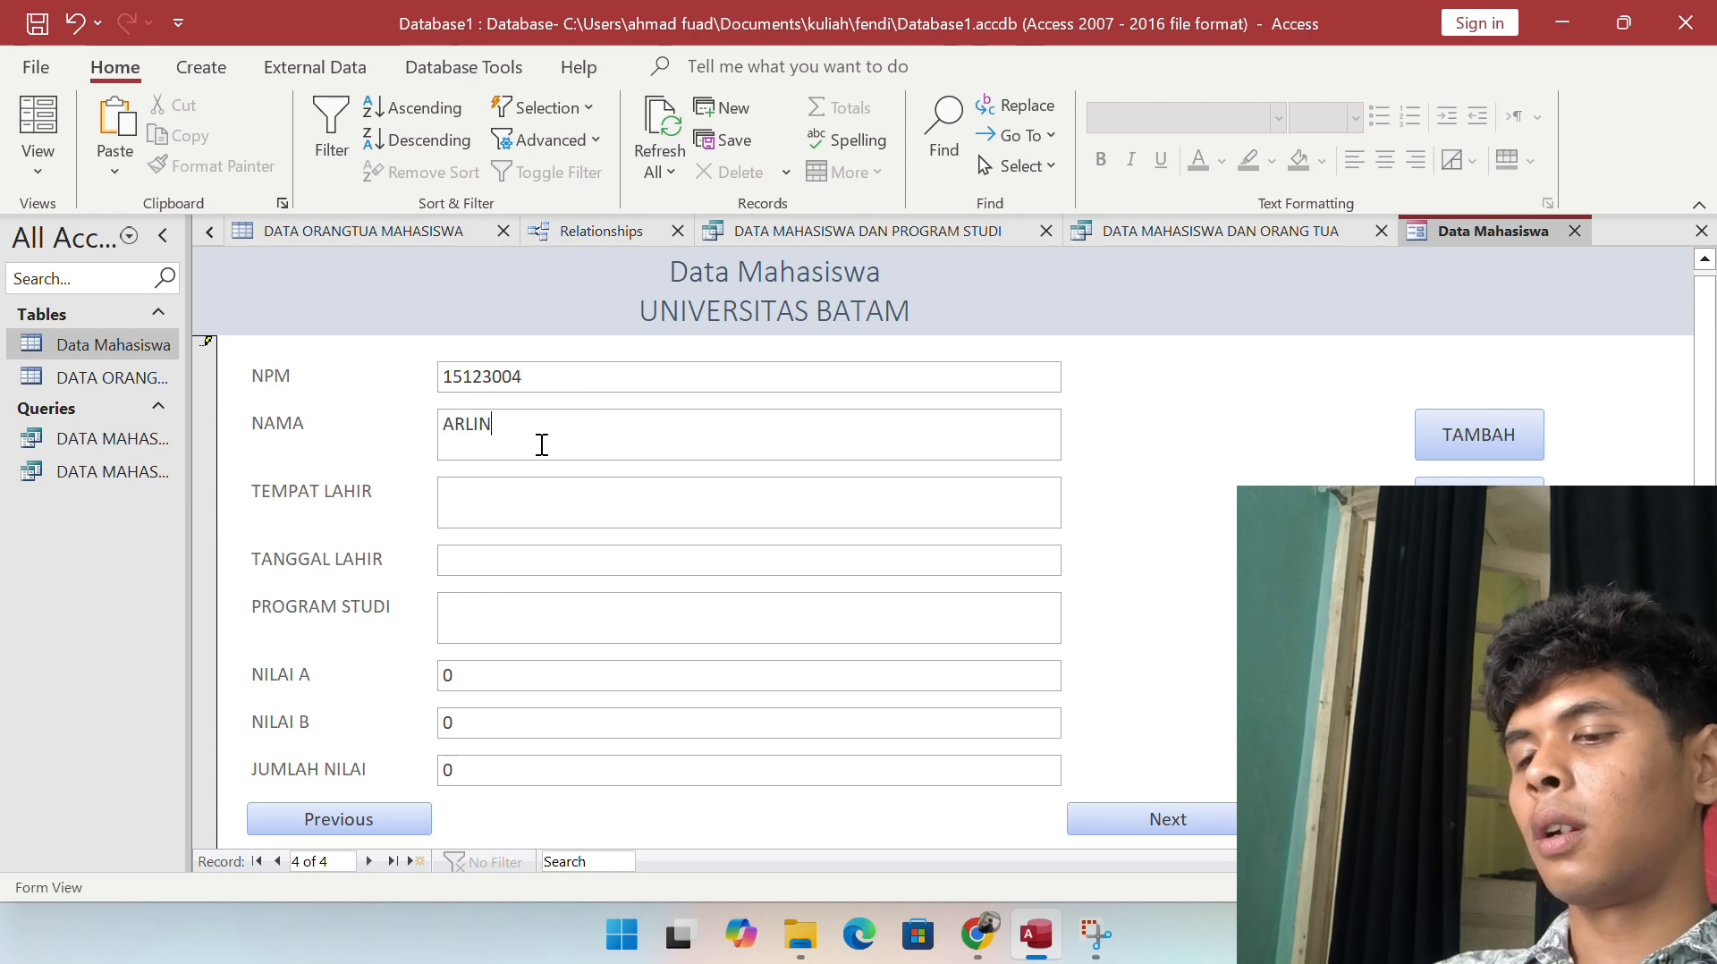
pyautogui.press('Return')
pyautogui.click(522, 481)
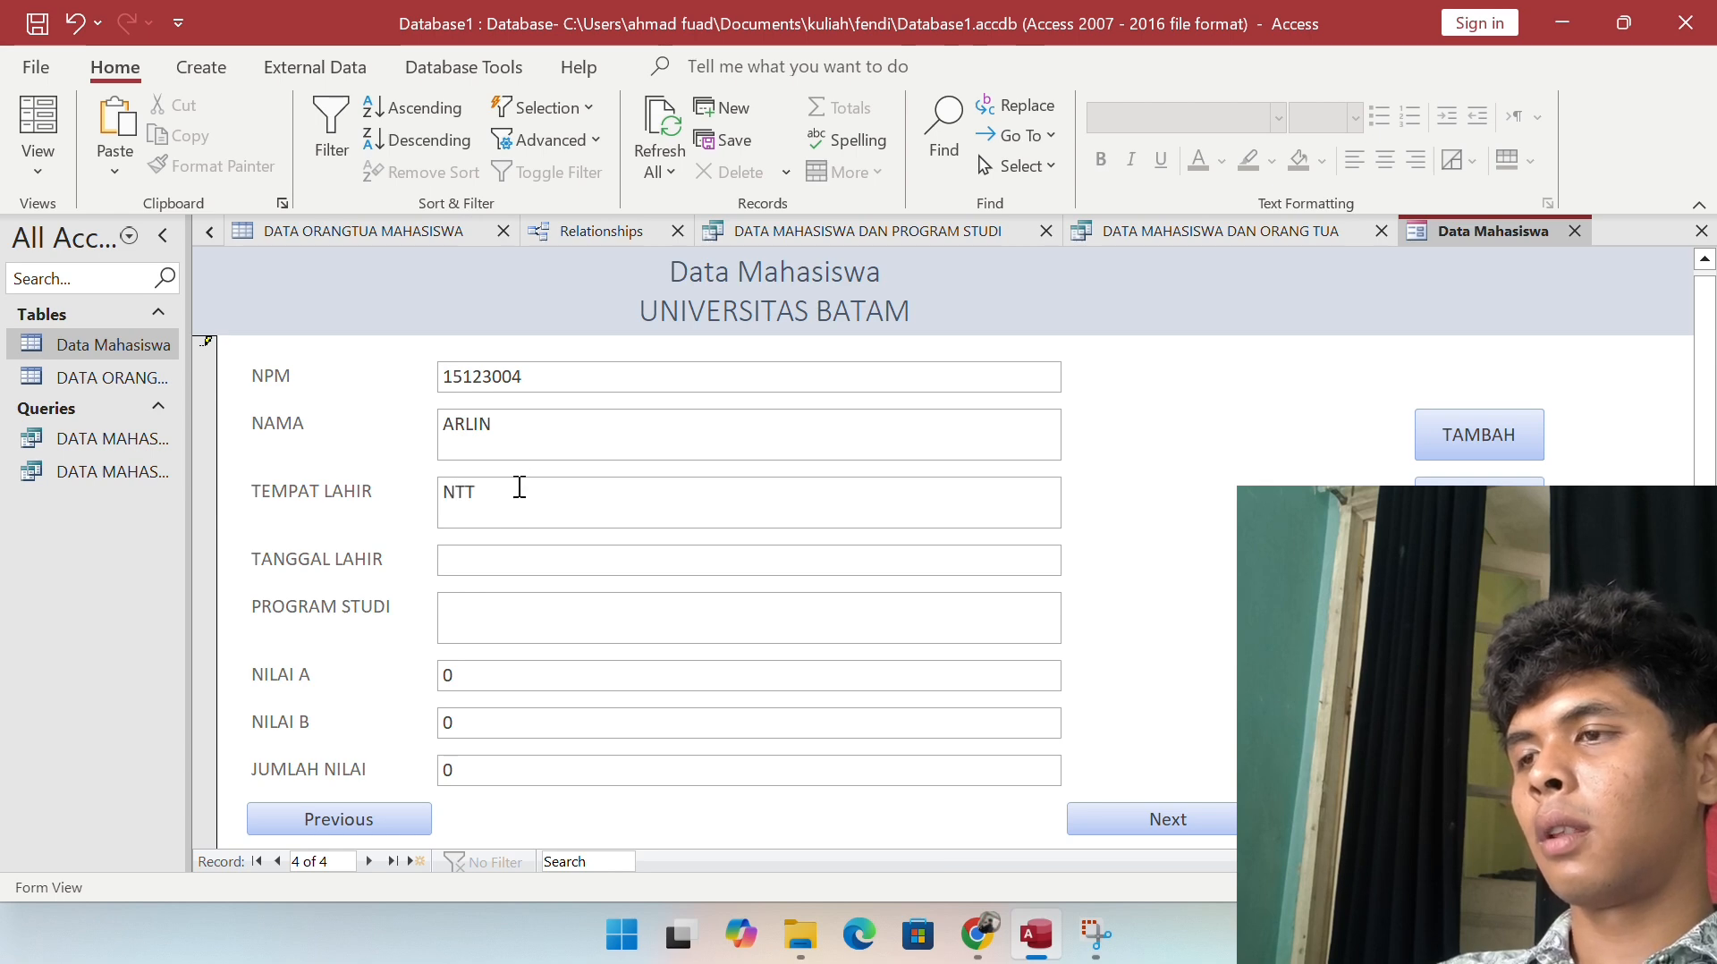
pyautogui.click(502, 551)
pyautogui.write('02/09/2005')
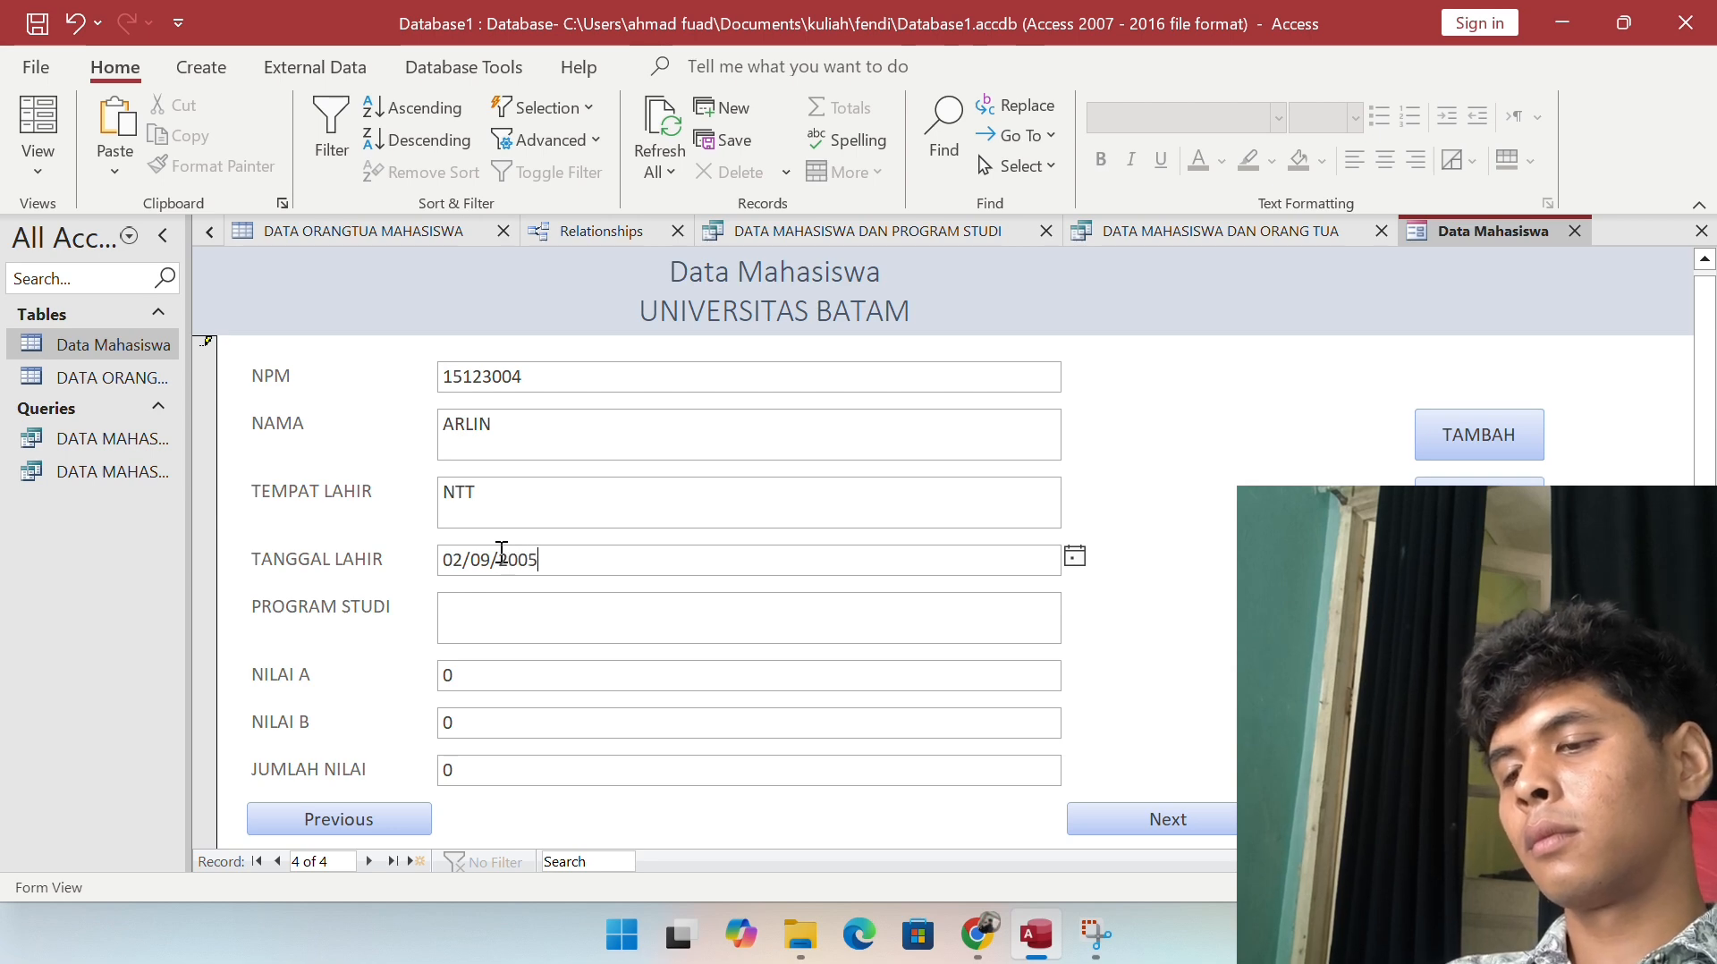
pyautogui.click(492, 608)
pyautogui.write('S')
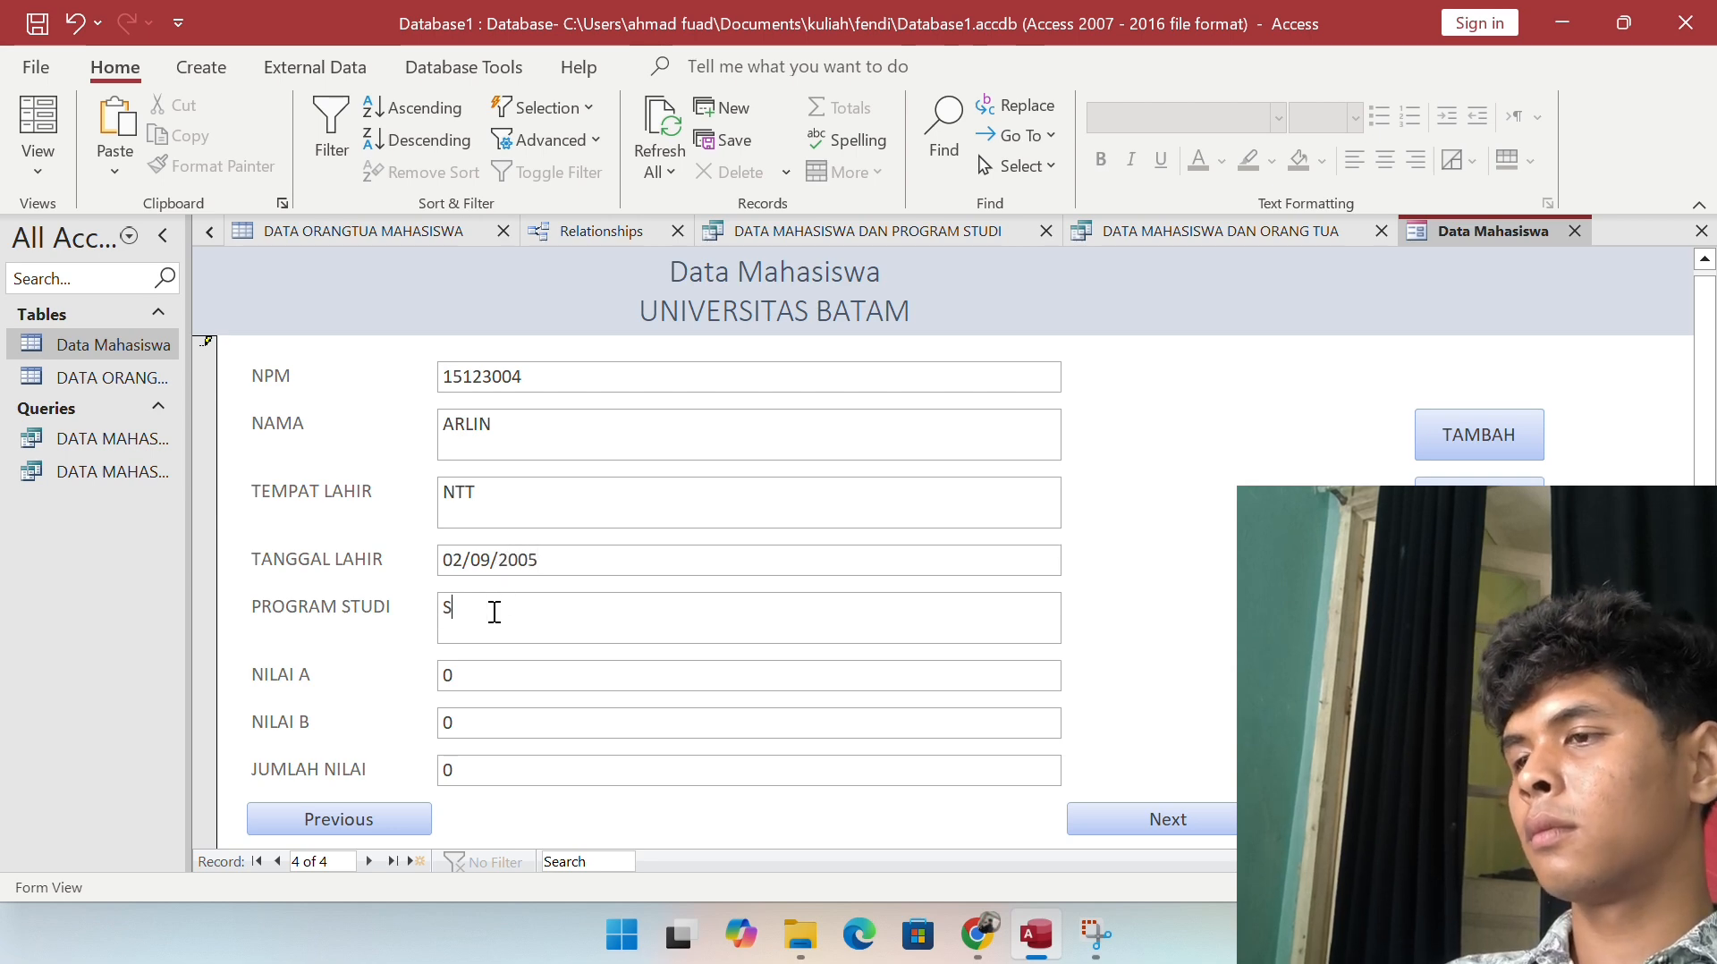
pyautogui.write('ISTEM INFORMASI')
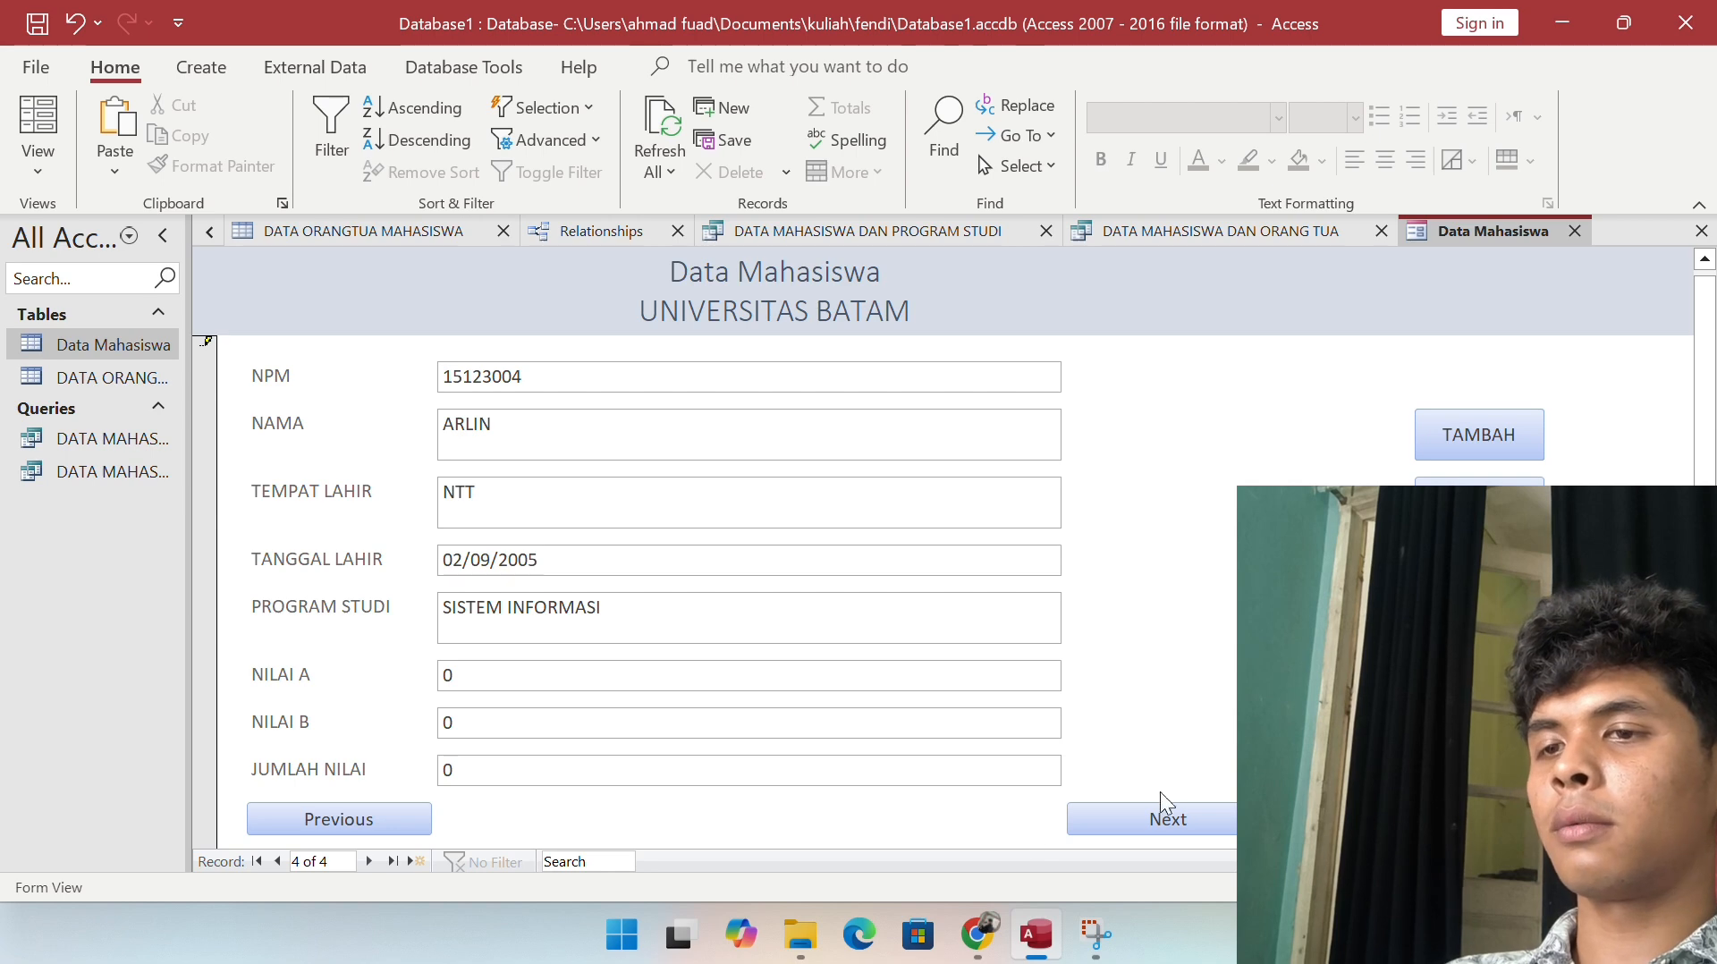
# Step: Step back past the first student record, dismissing the 'can't go to record' message twice, then advance one record
pyautogui.click(340, 829)
pyautogui.click(340, 830)
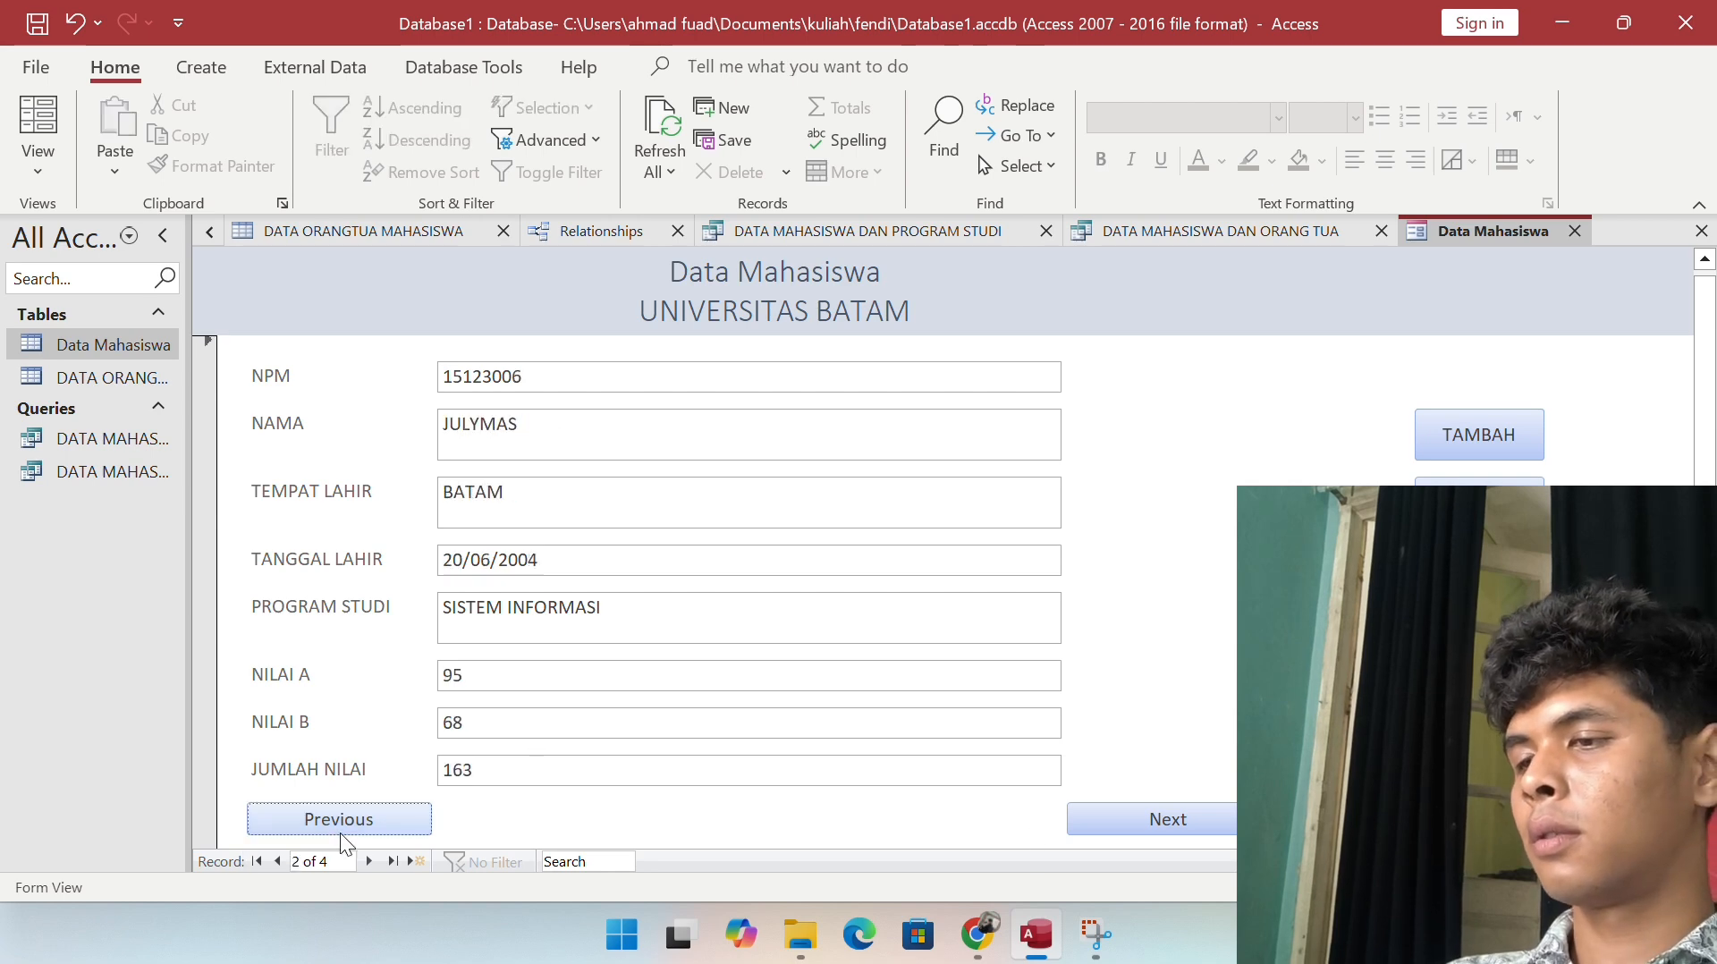
pyautogui.click(341, 830)
pyautogui.click(341, 829)
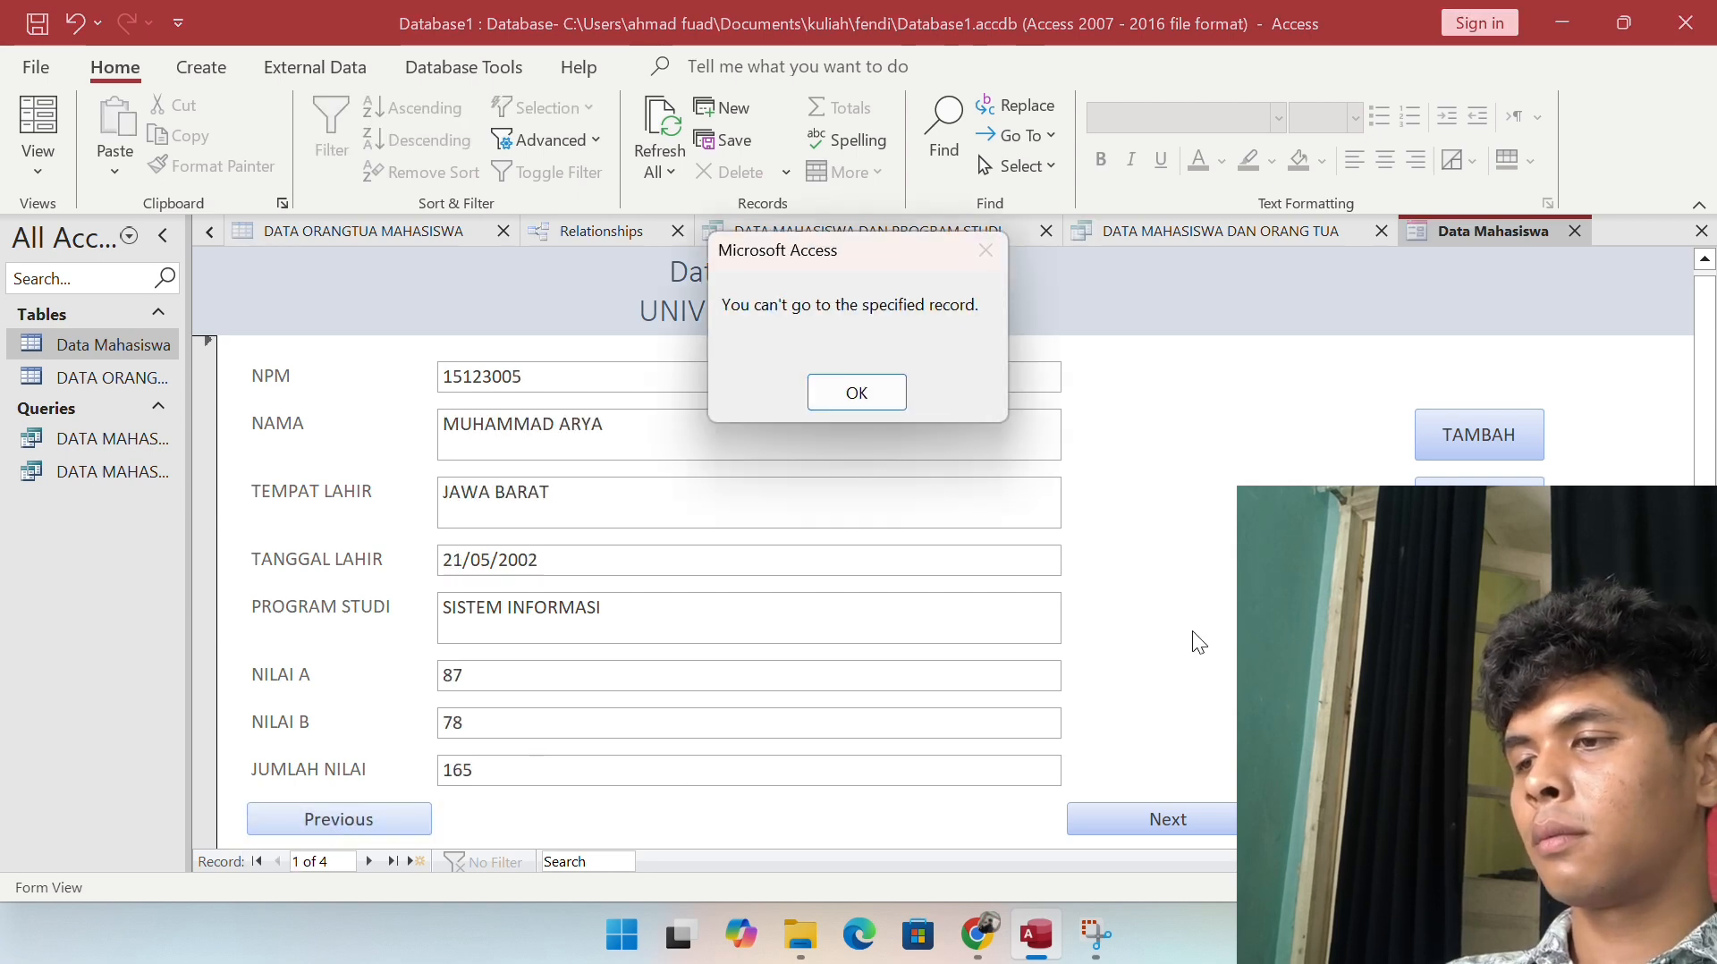
pyautogui.press('Return')
pyautogui.click(324, 826)
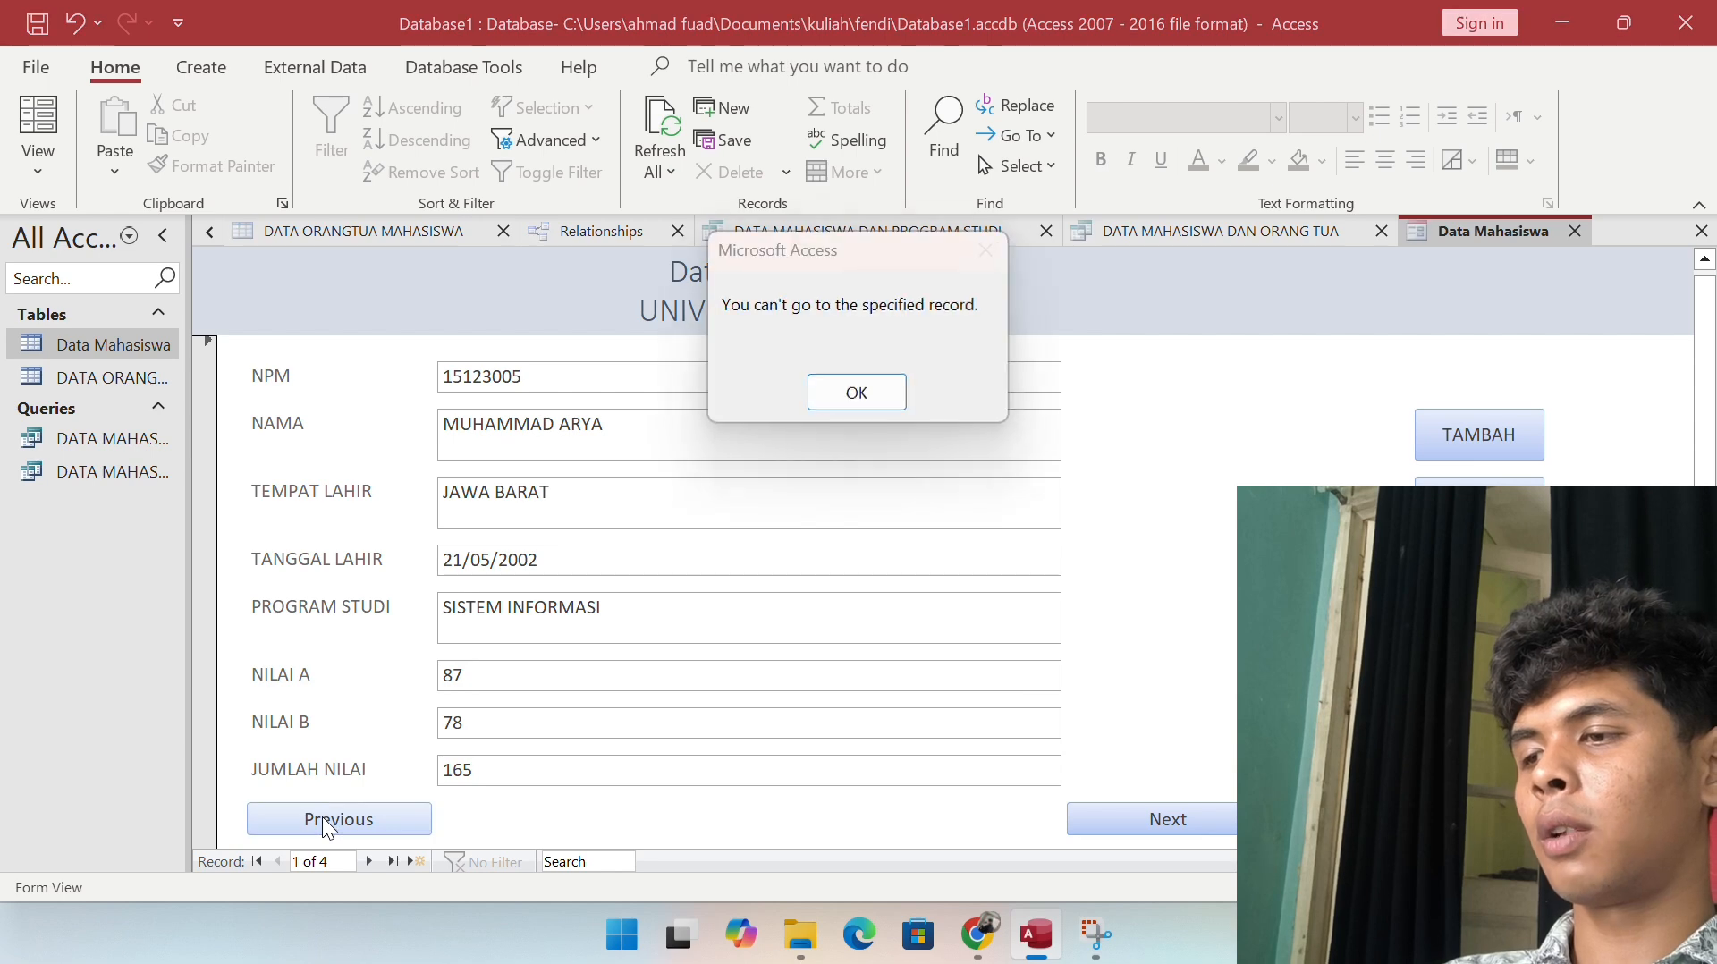
pyautogui.press('Return')
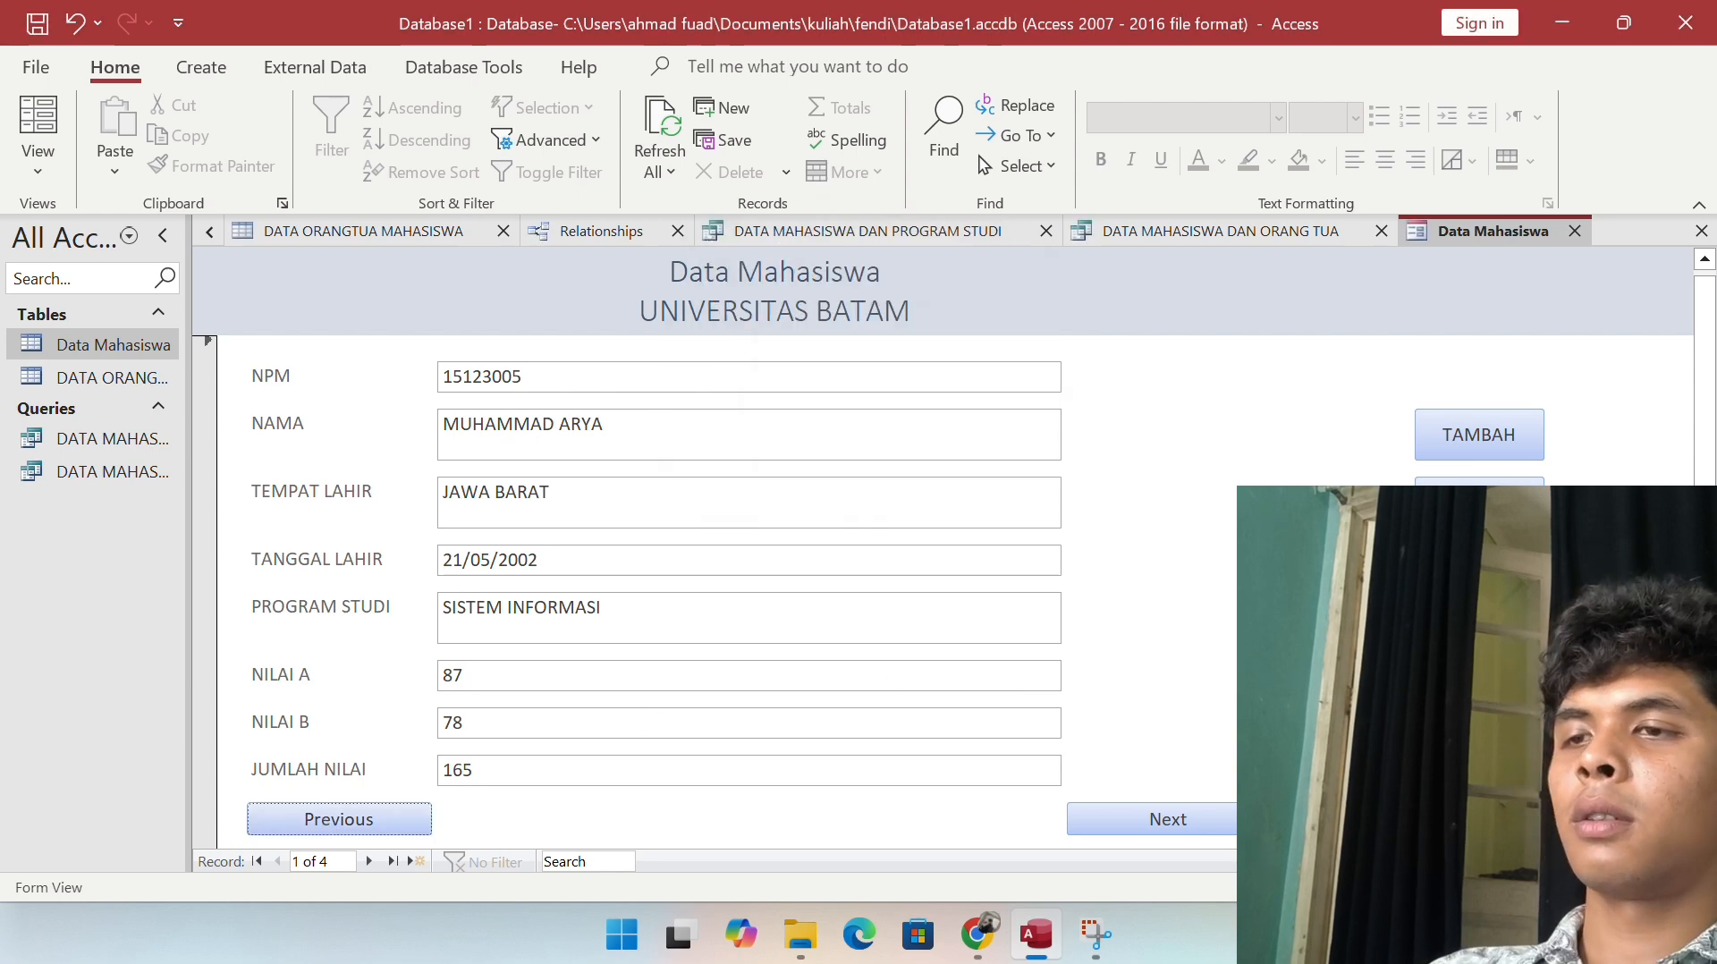
pyautogui.click(1163, 819)
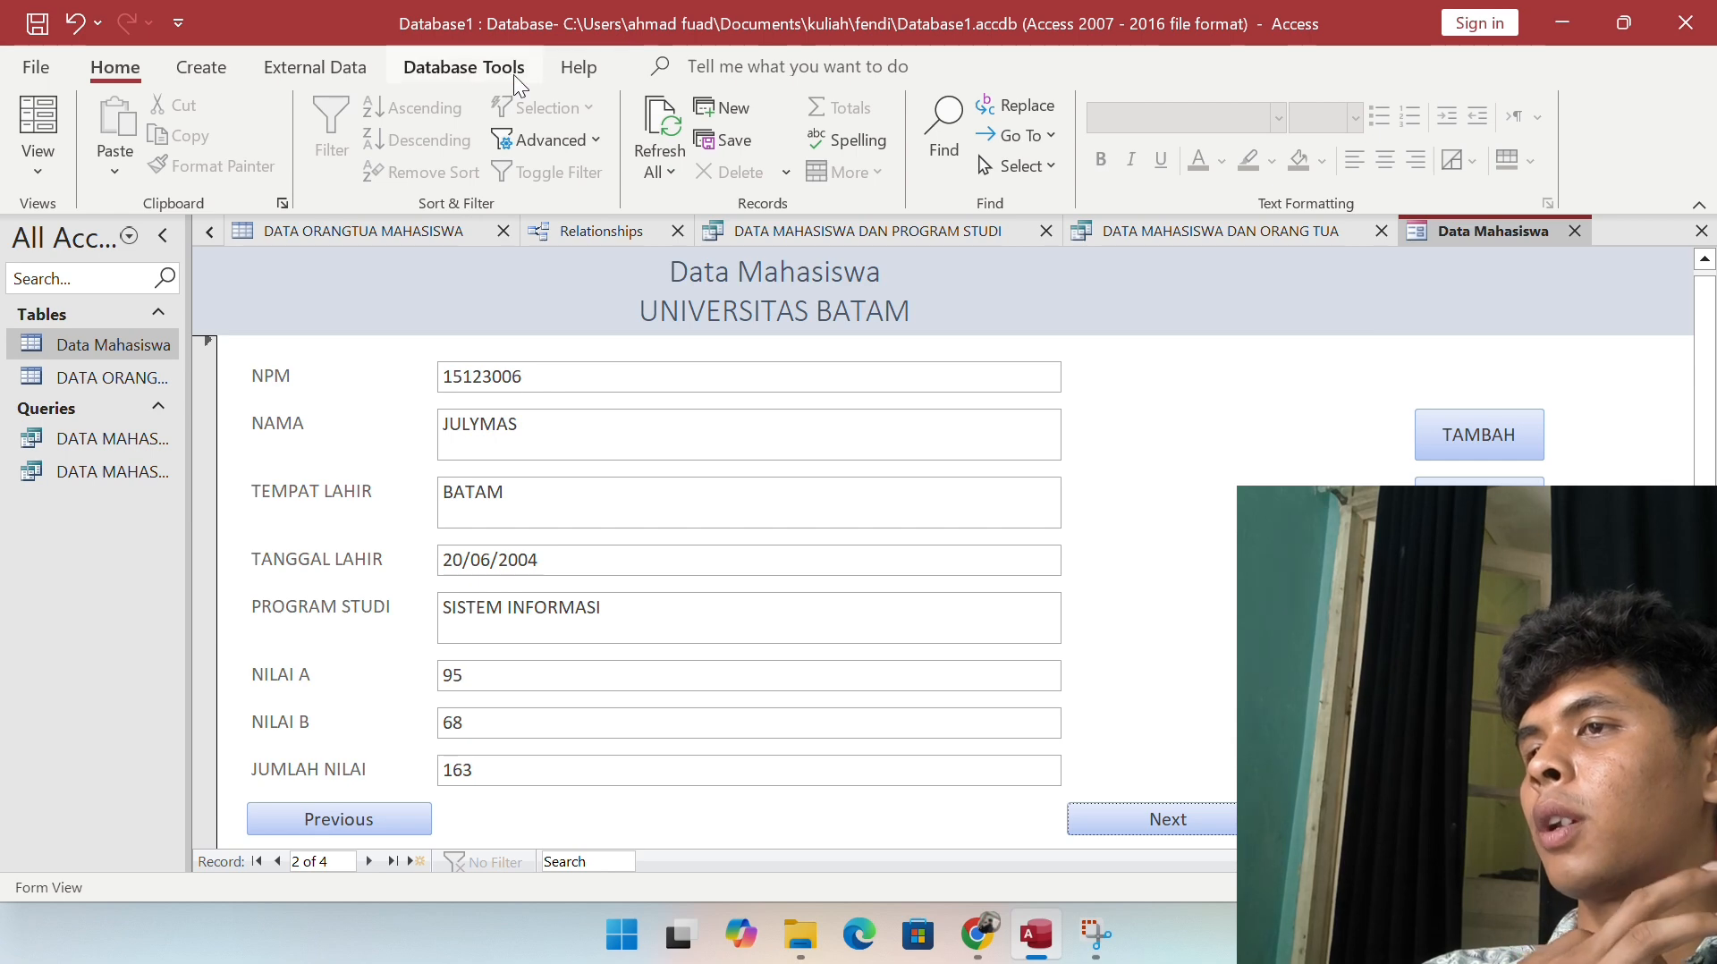
# Step: Switch the Data Mahasiswa form to Design View and scroll through its layout
pyautogui.click(51, 158)
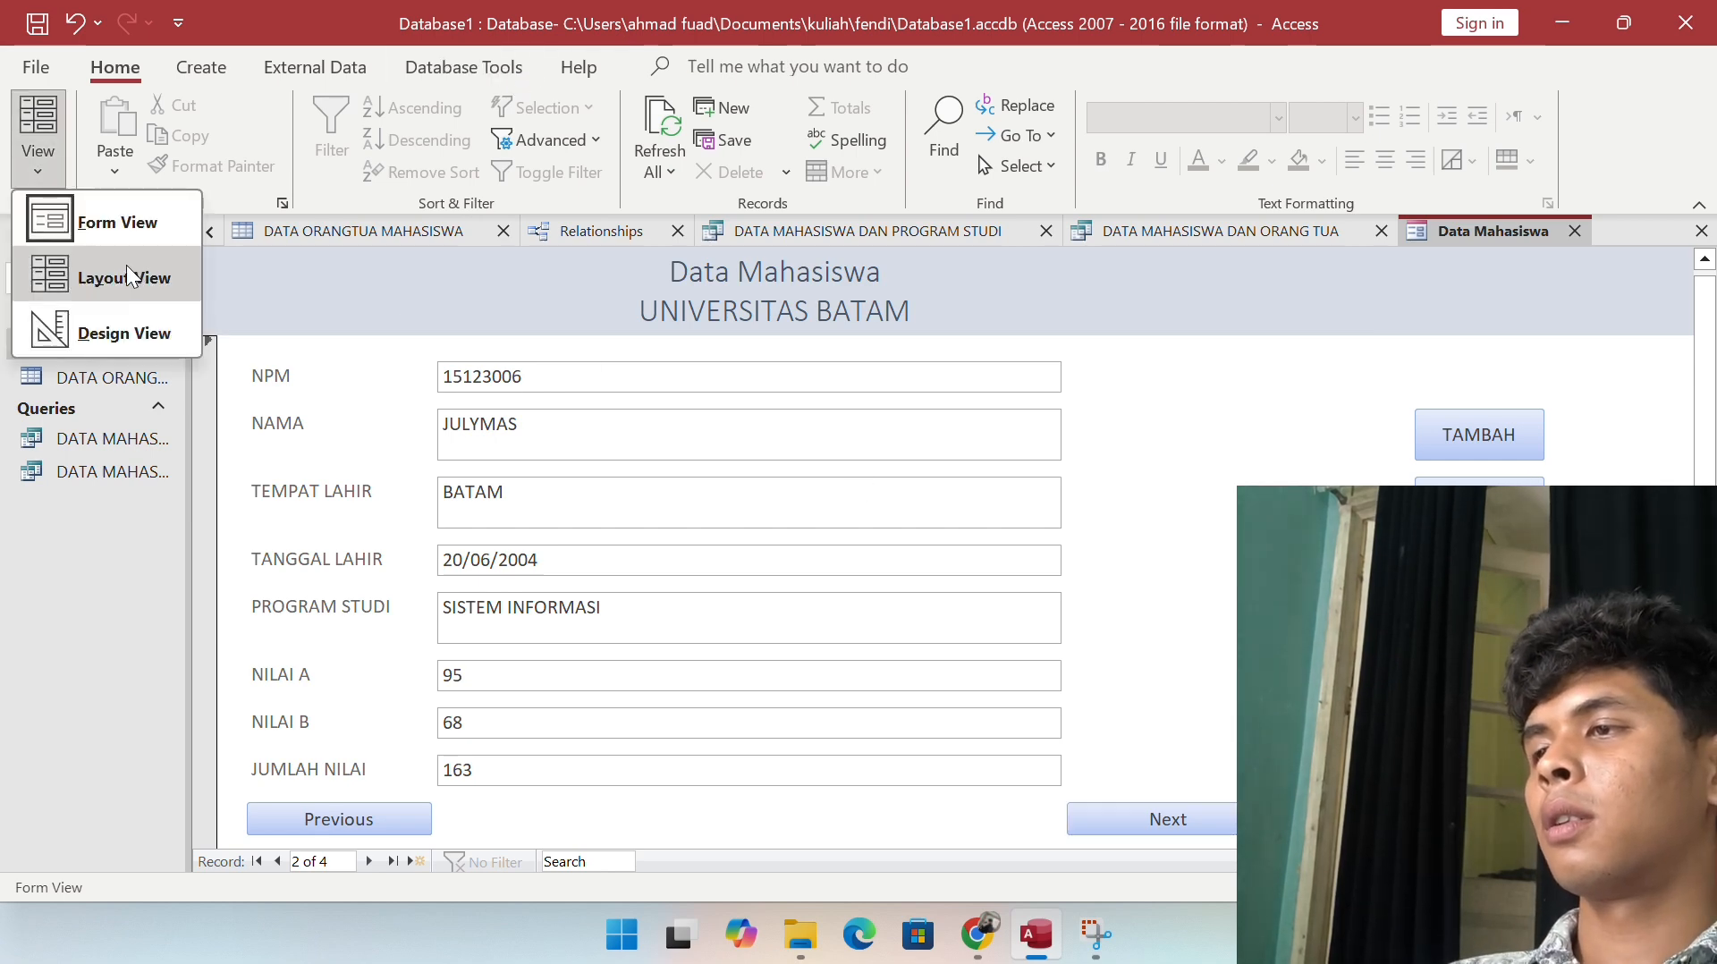
pyautogui.click(122, 322)
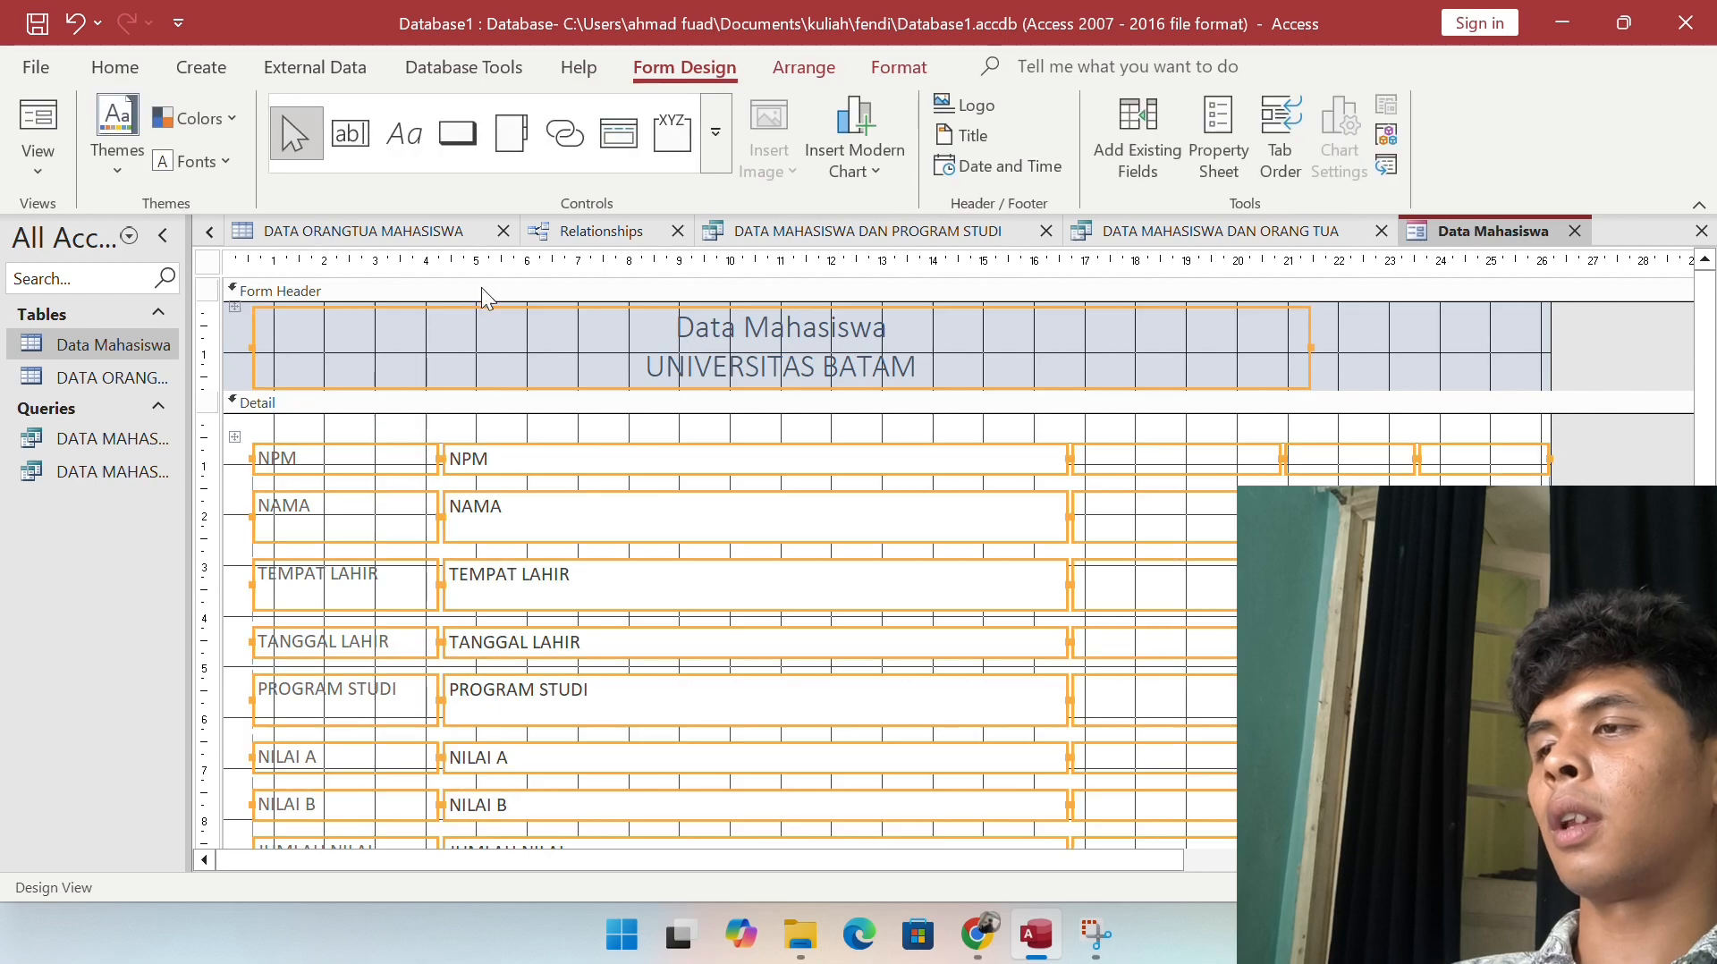
pyautogui.scroll(-3, 931, 543)
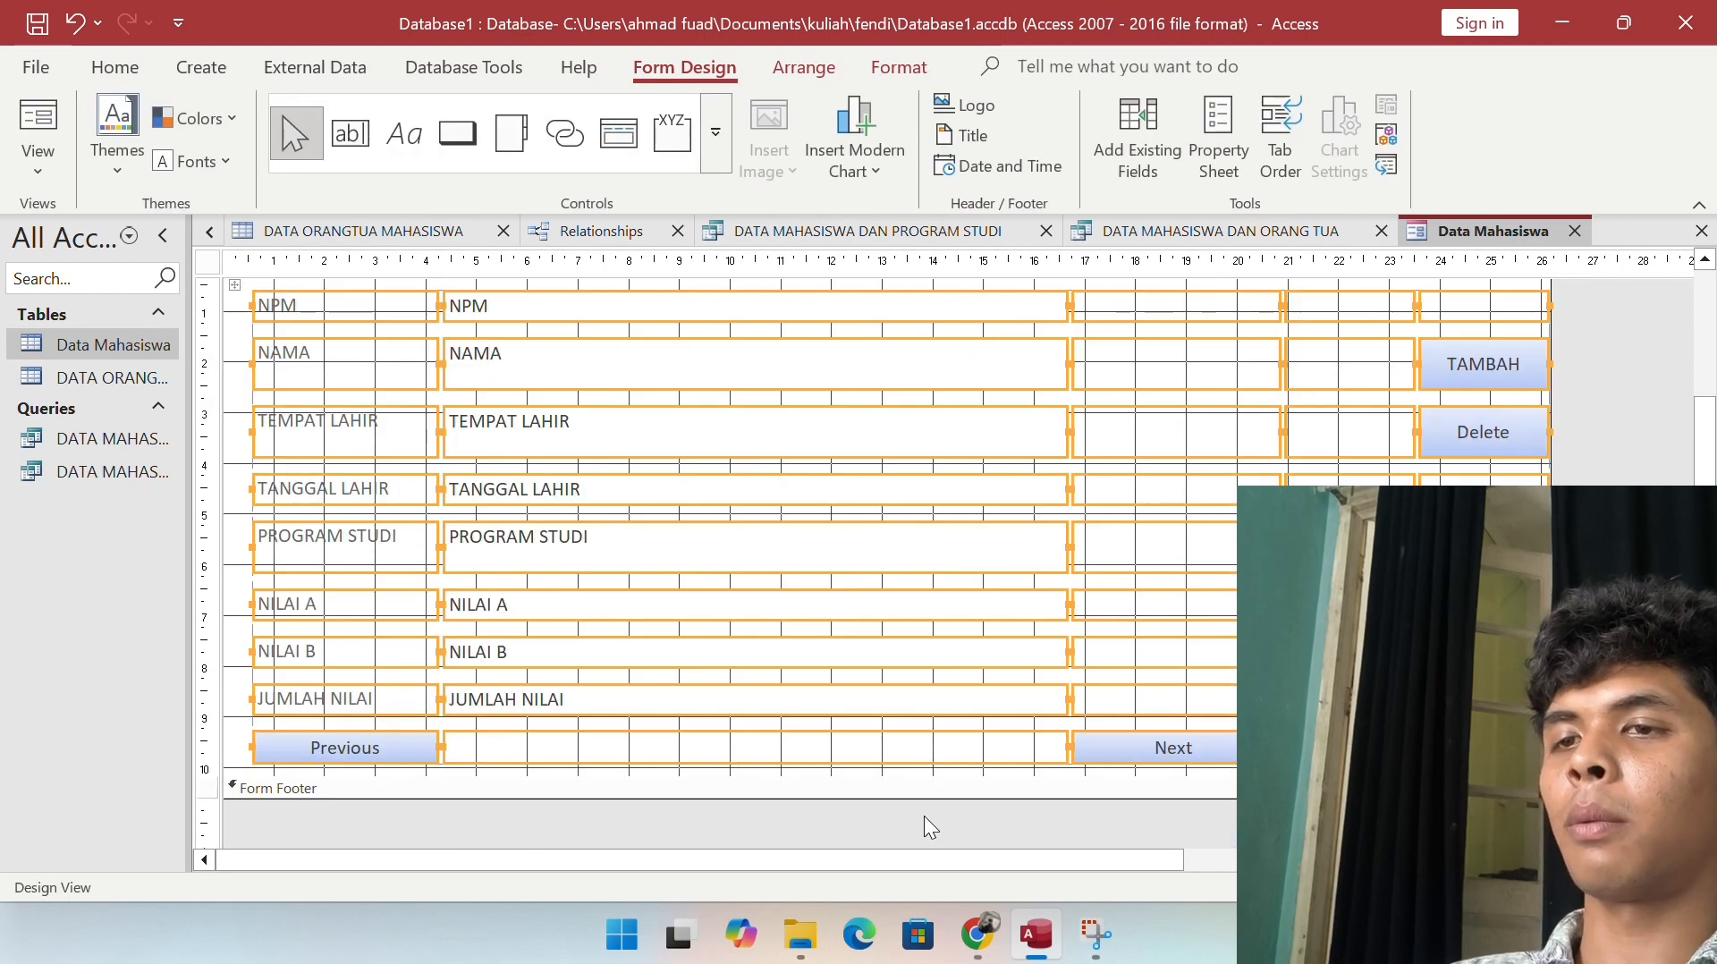
pyautogui.scroll(3, 667, 475)
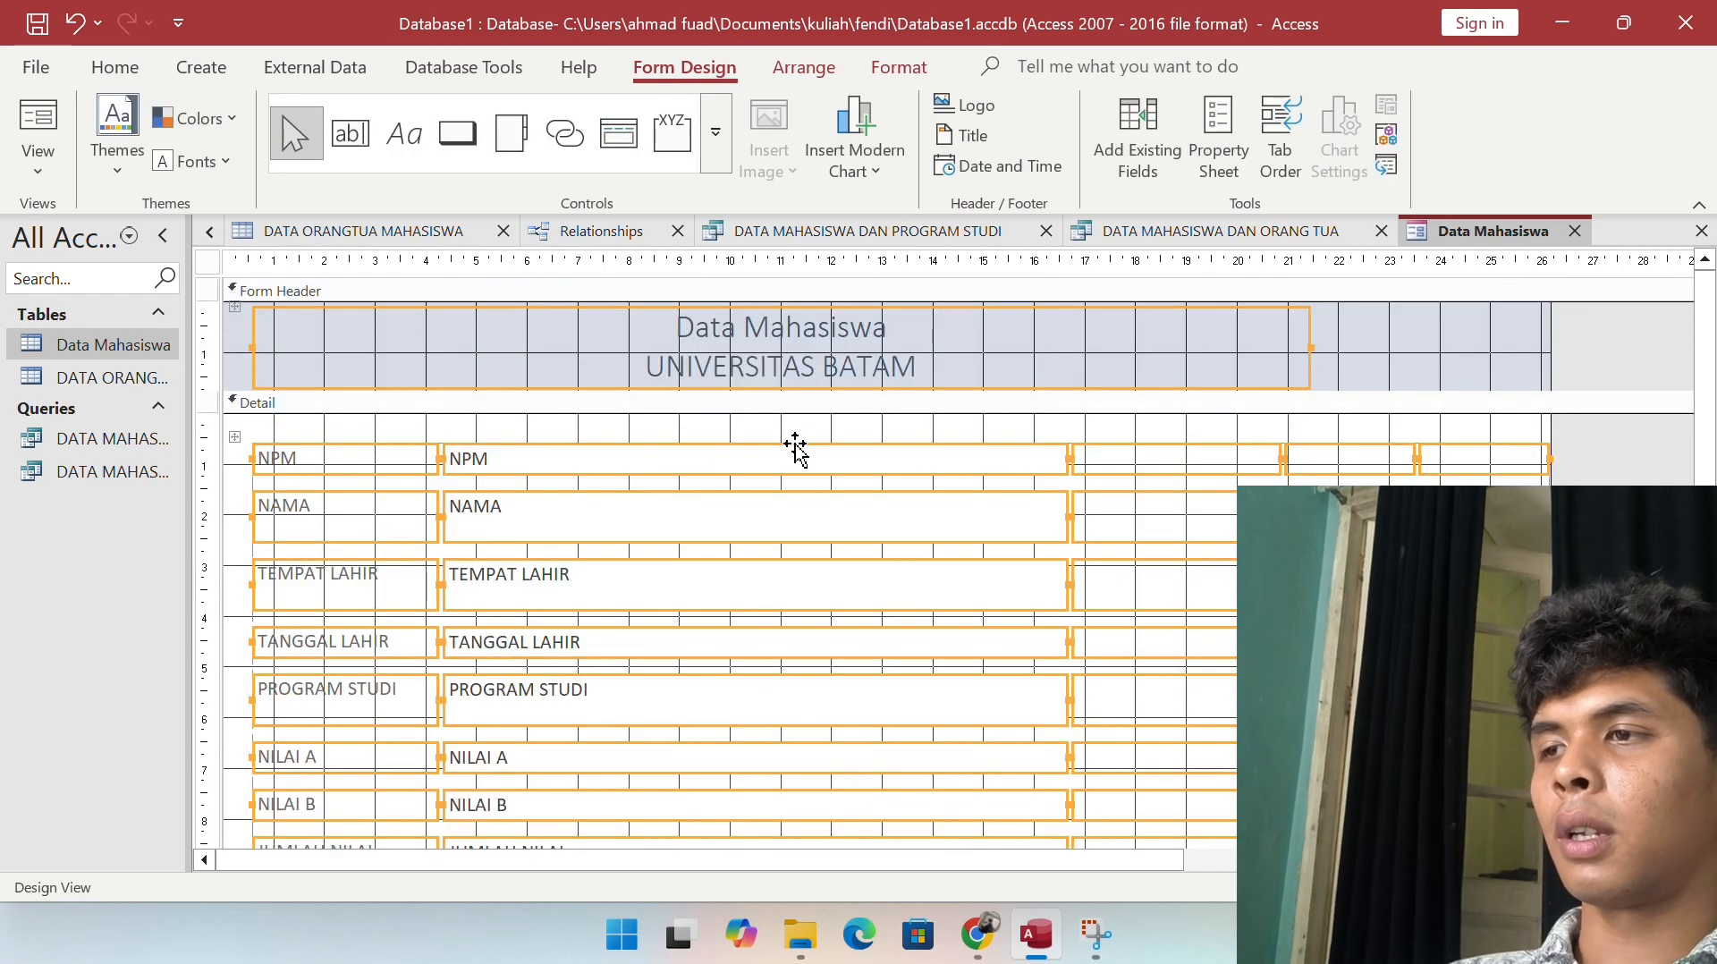
pyautogui.scroll(-3, 795, 447)
# Step: Select the empty box column, the NILAI A text box and the Next button
pyautogui.click(1127, 586)
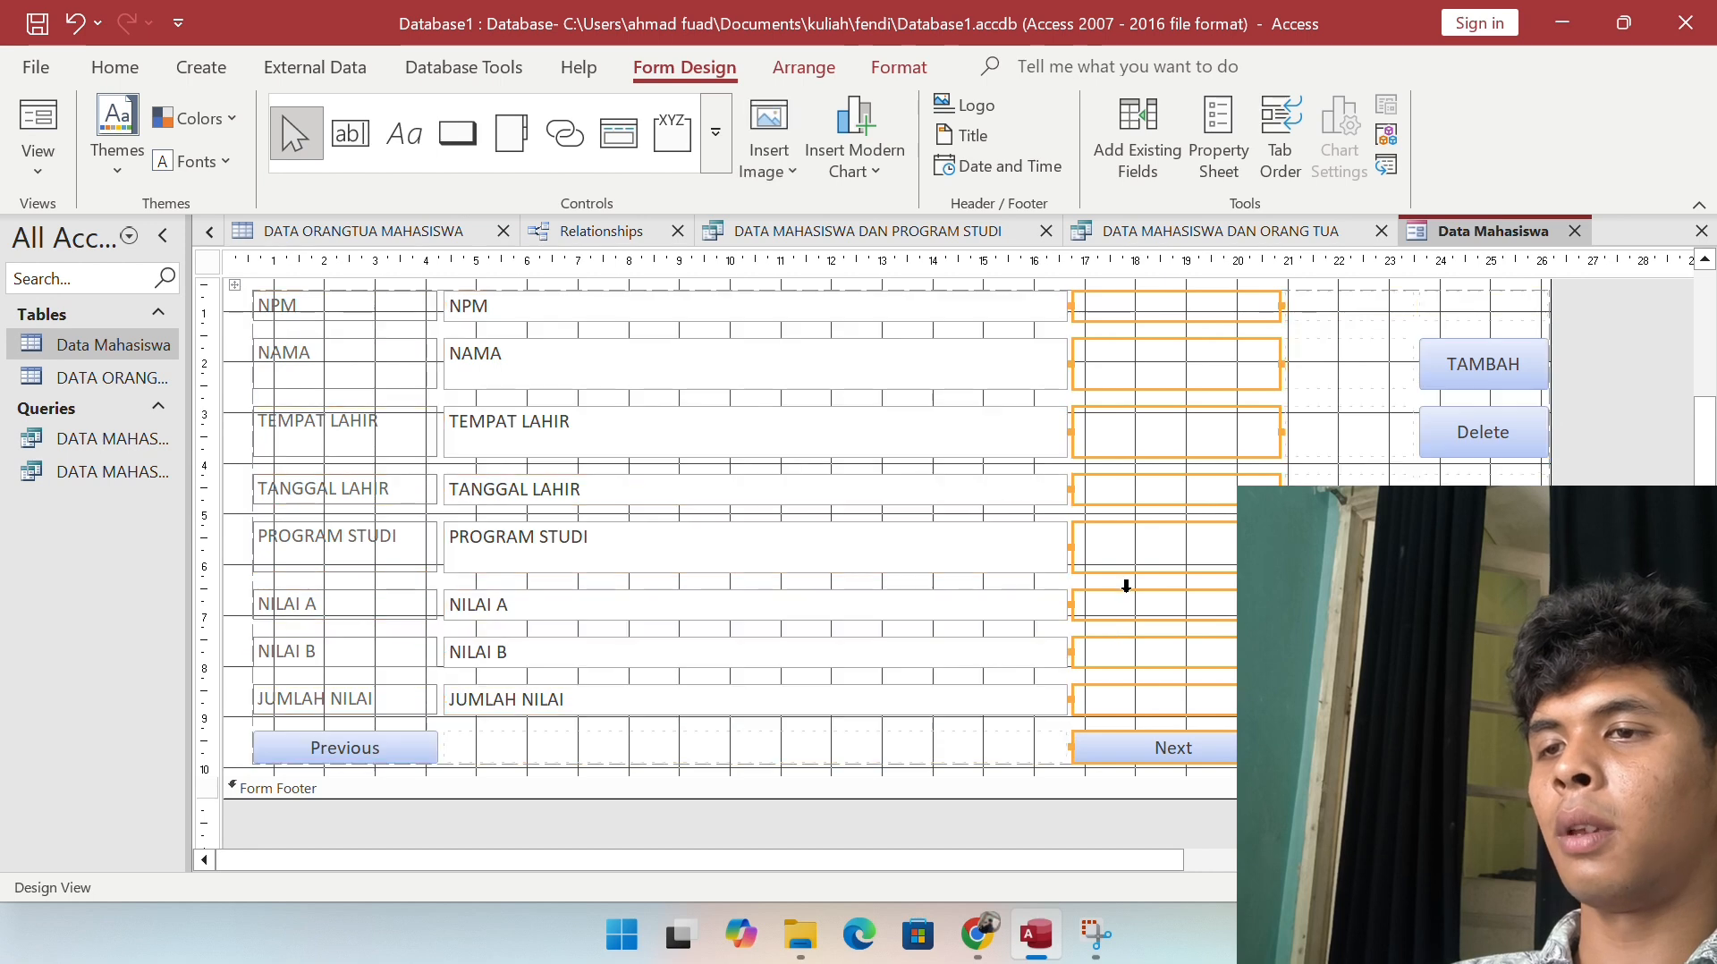
pyautogui.click(997, 605)
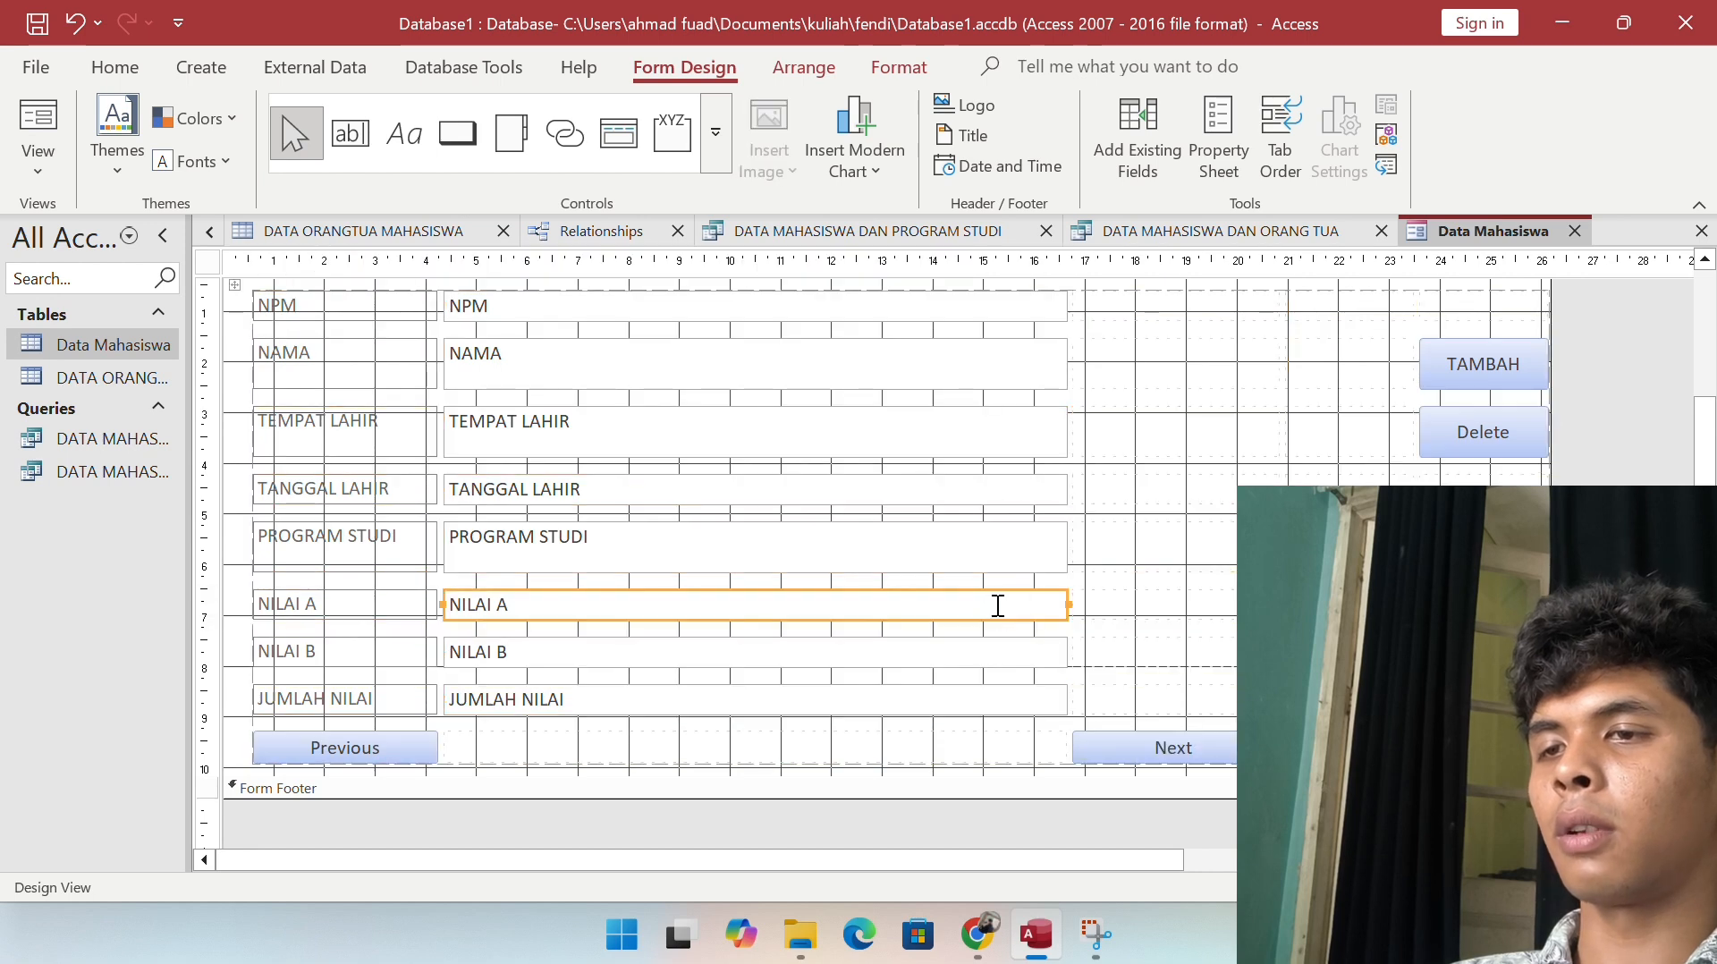
pyautogui.click(1182, 756)
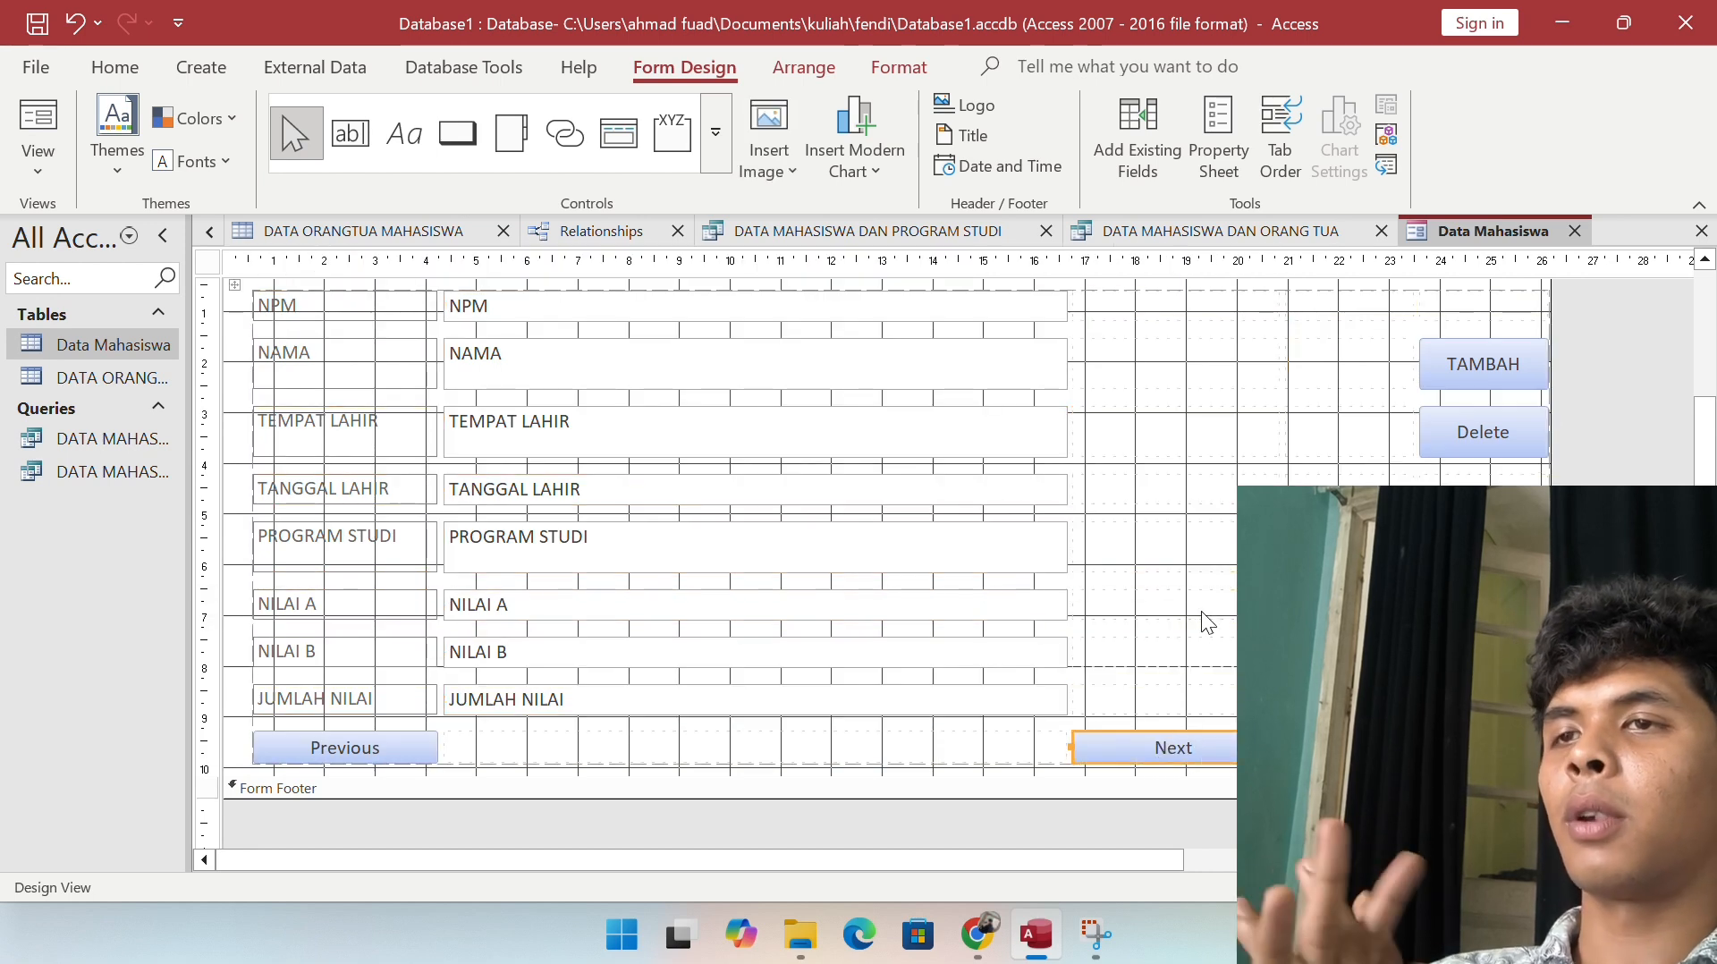